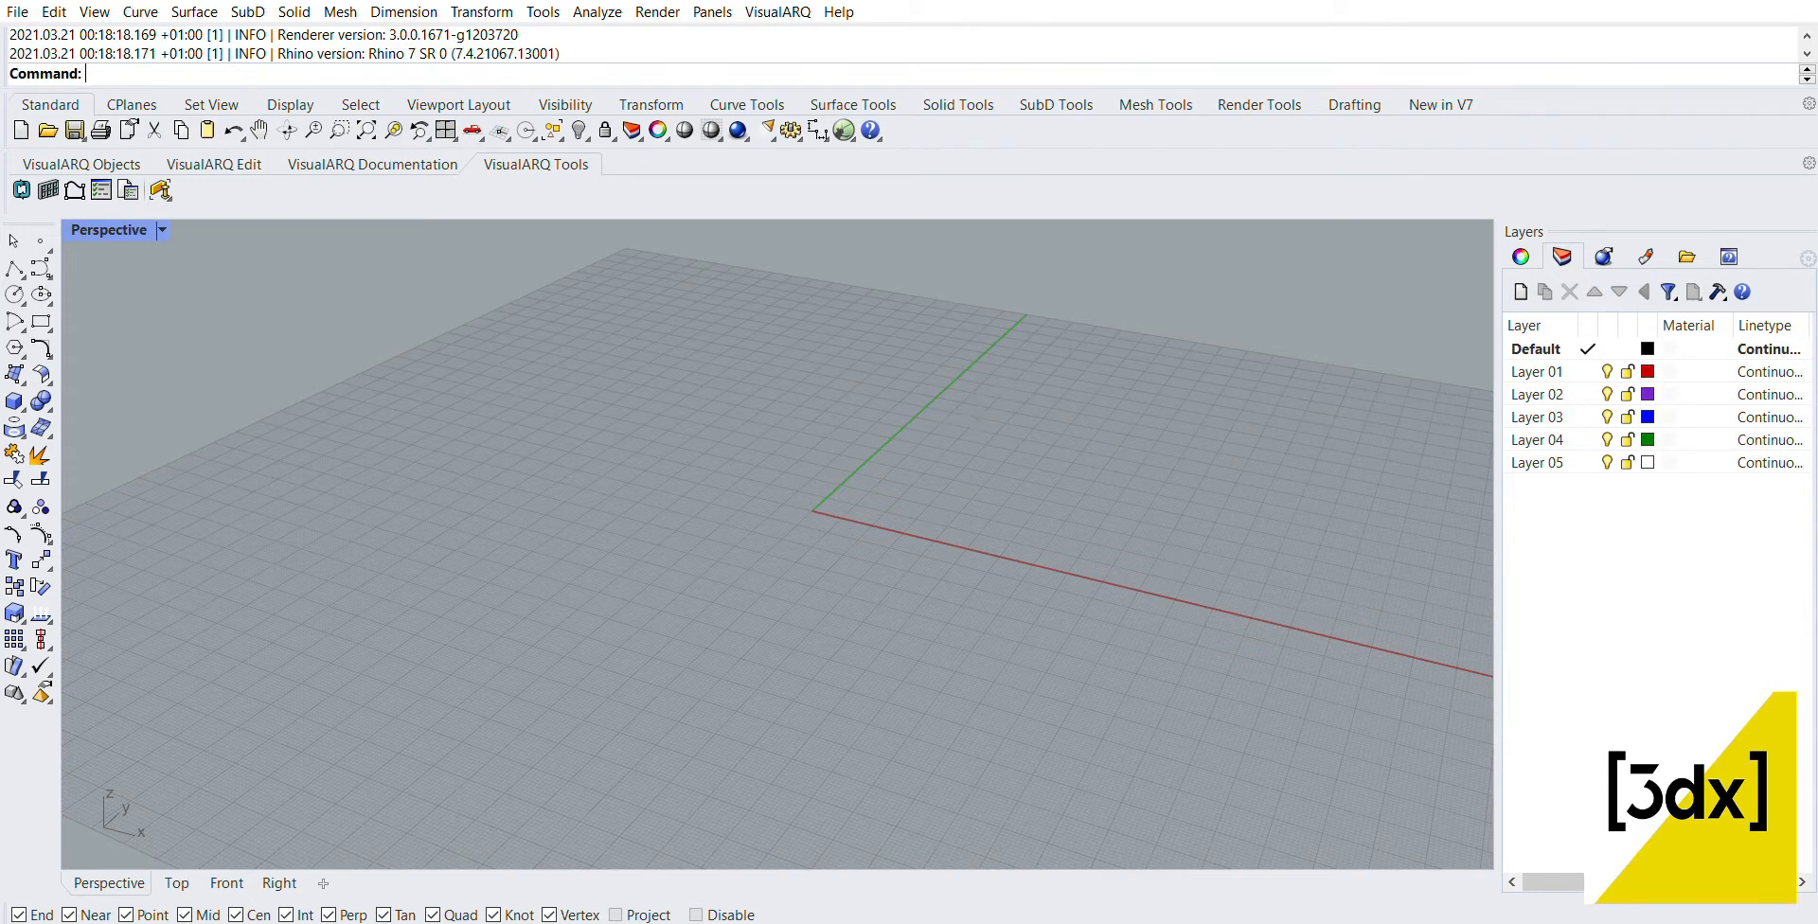
Step: Draw an arc from the origin 0,0 to a point on the red X axis, bulging toward negative Y
right_drag(755, 445, 996, 467)
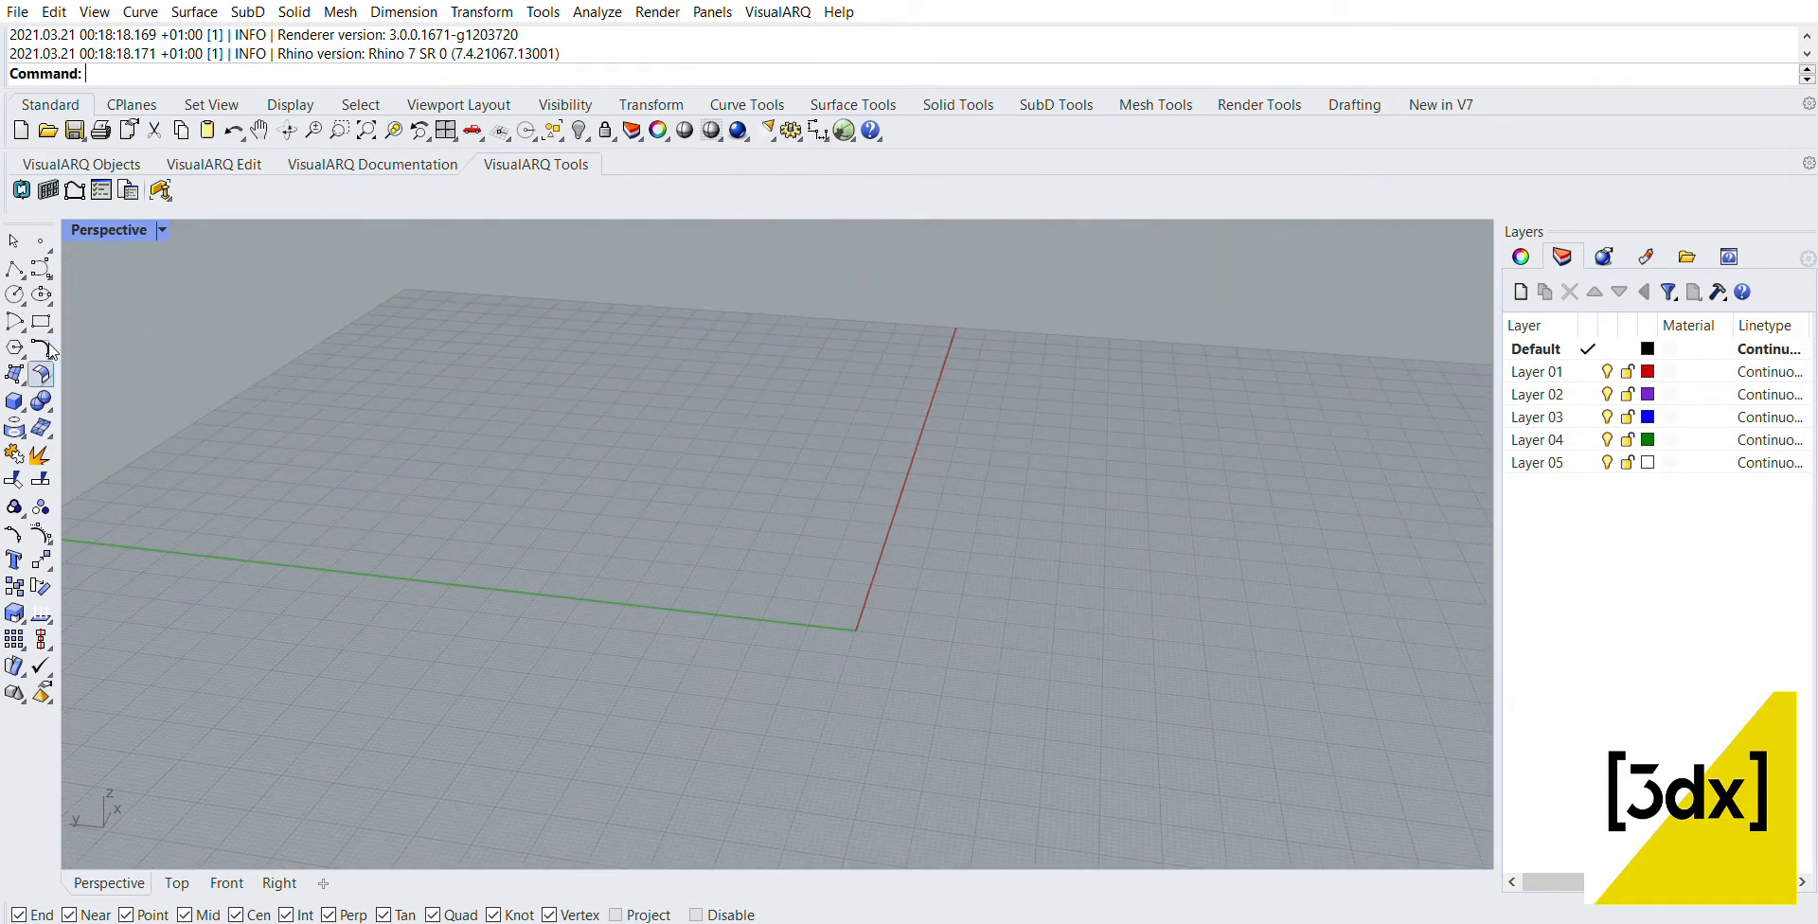
click(99, 307)
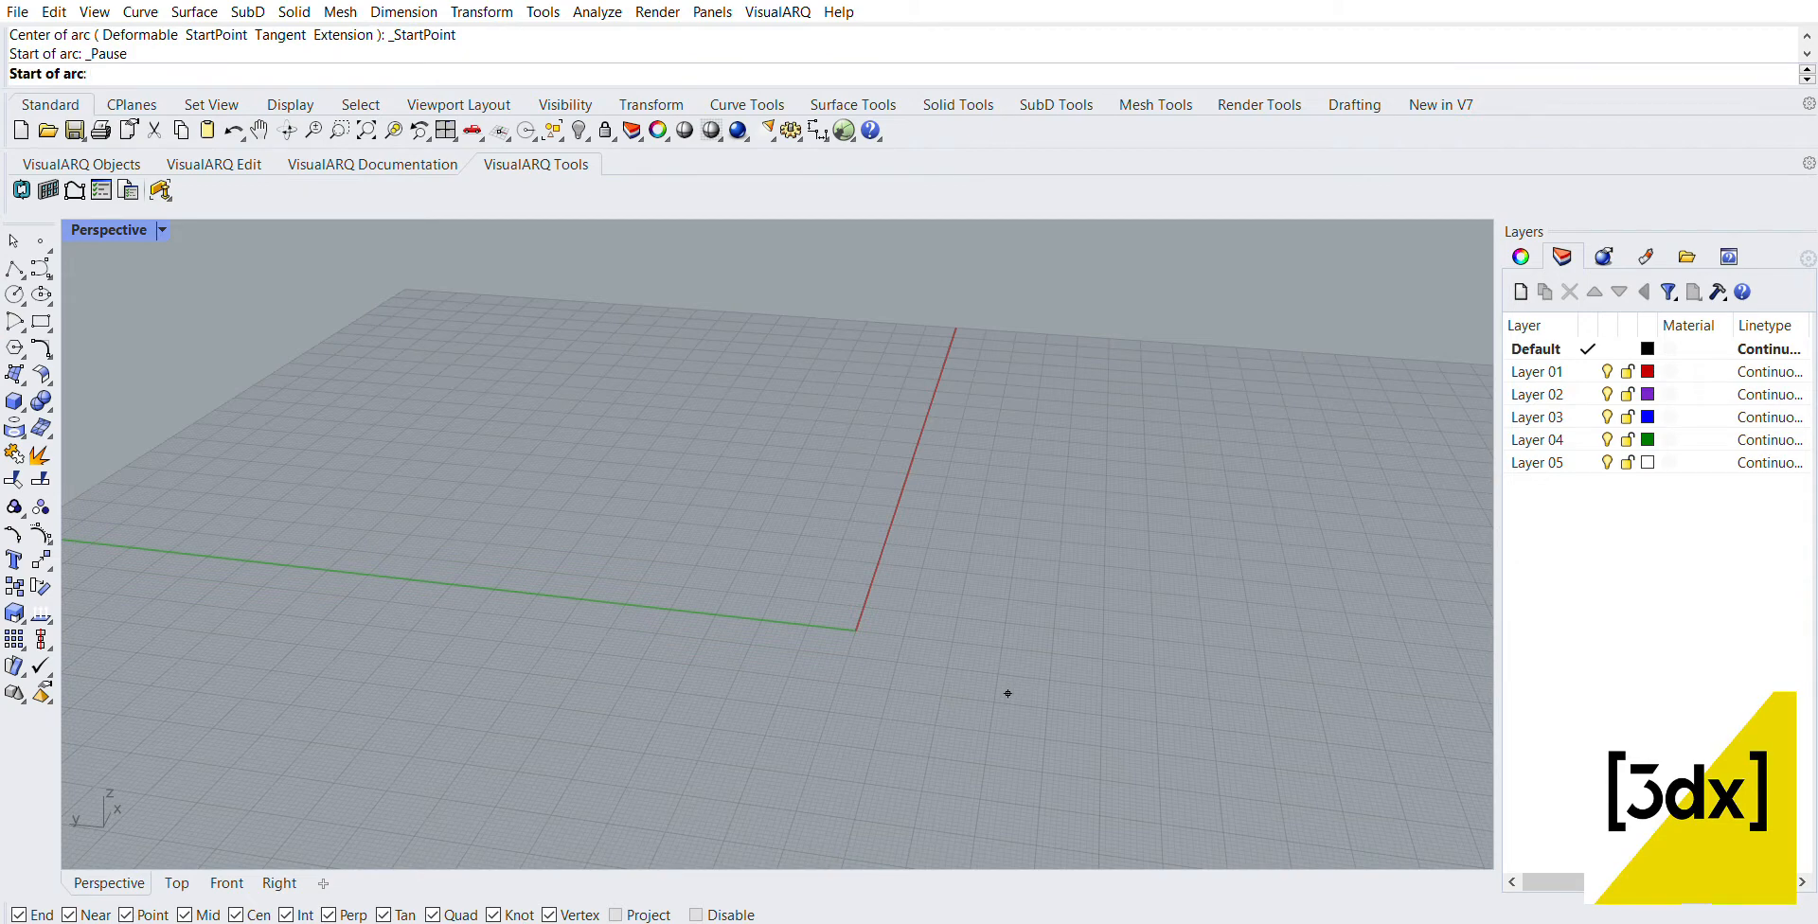
text(0,0)
key(Return)
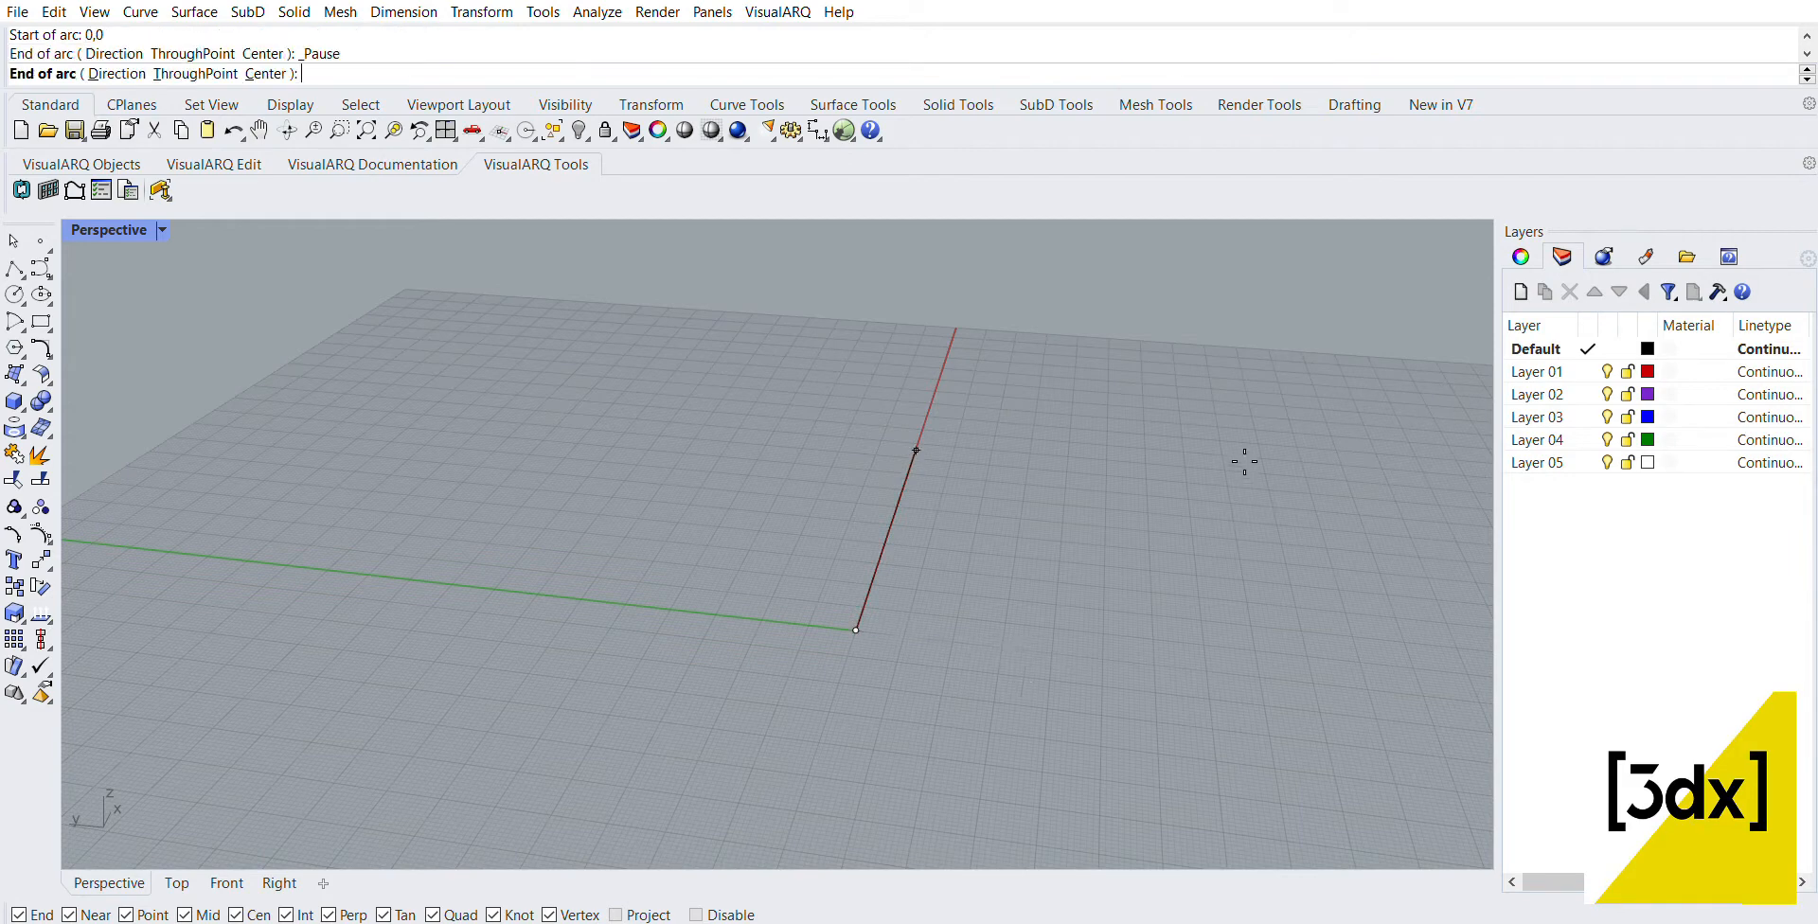
right_drag(991, 497, 969, 500)
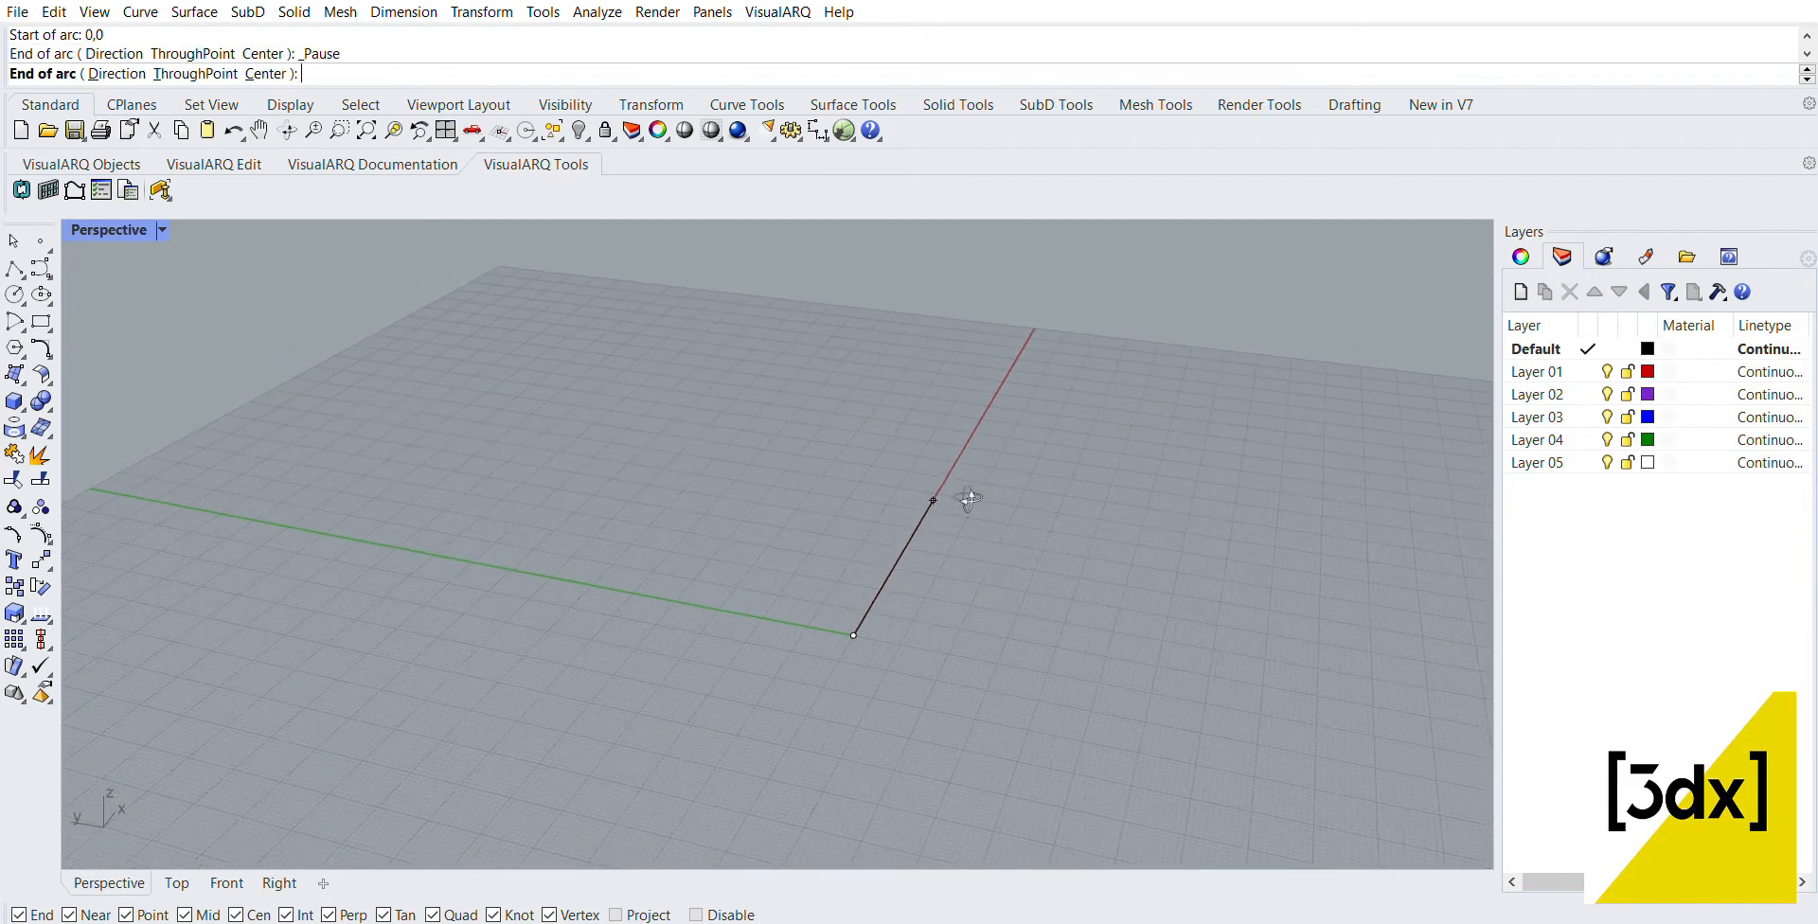
scroll(991, 557, up, 3)
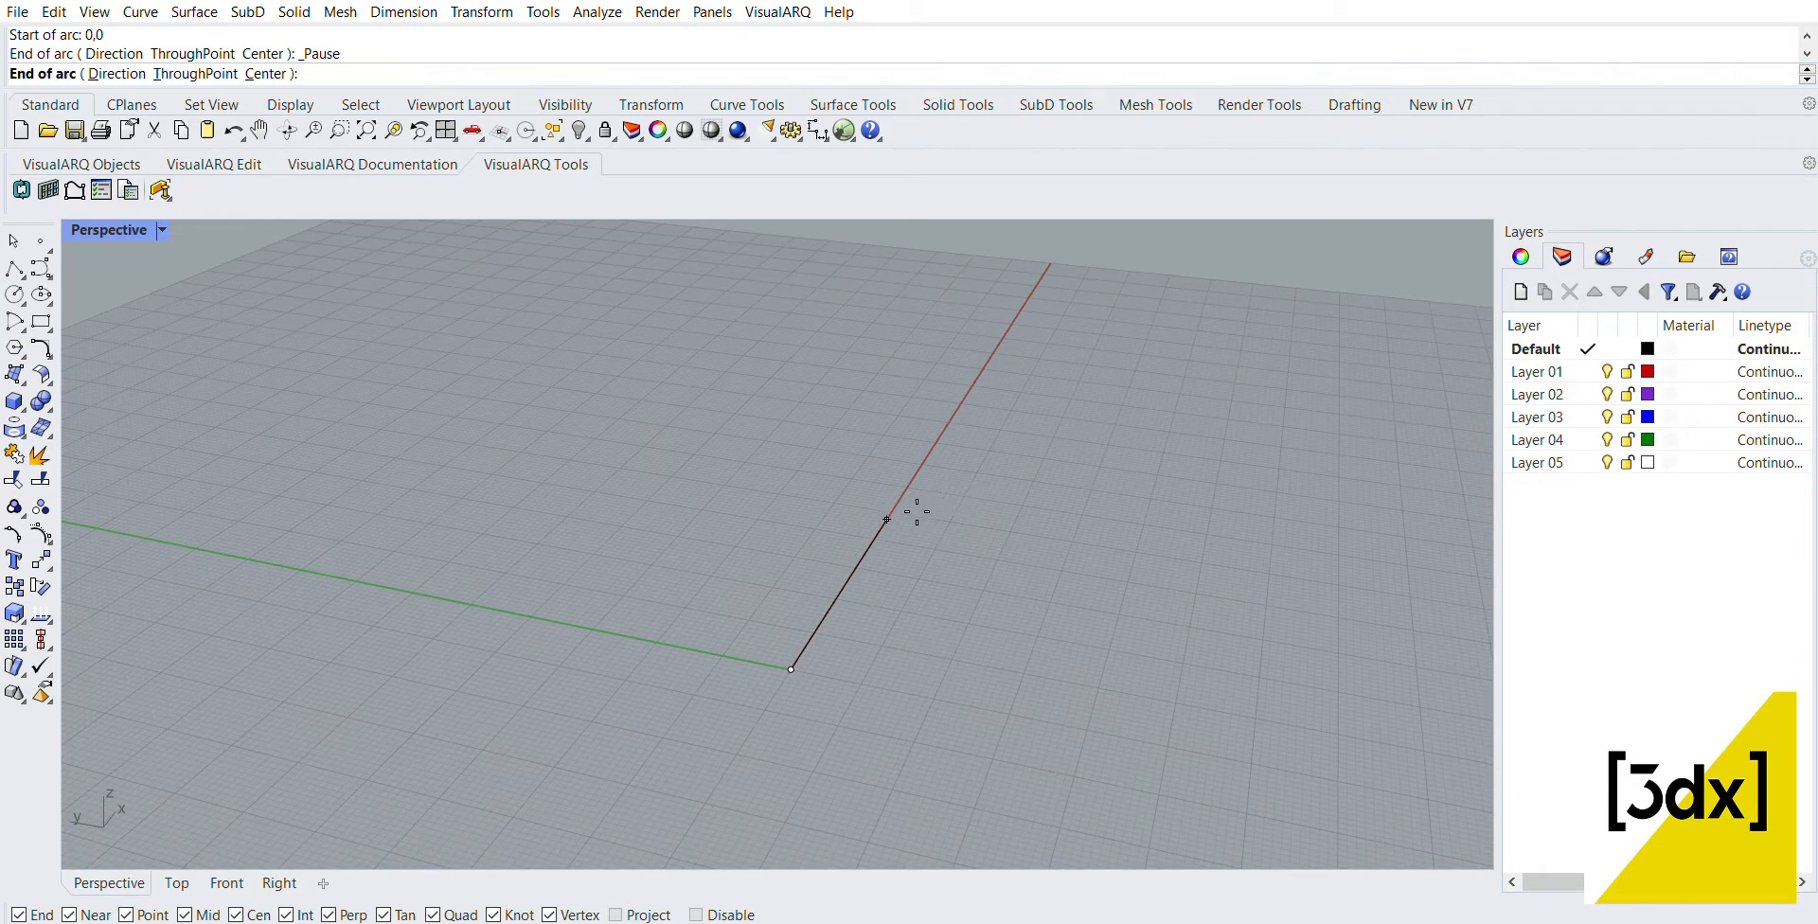
right_drag(912, 516, 845, 585)
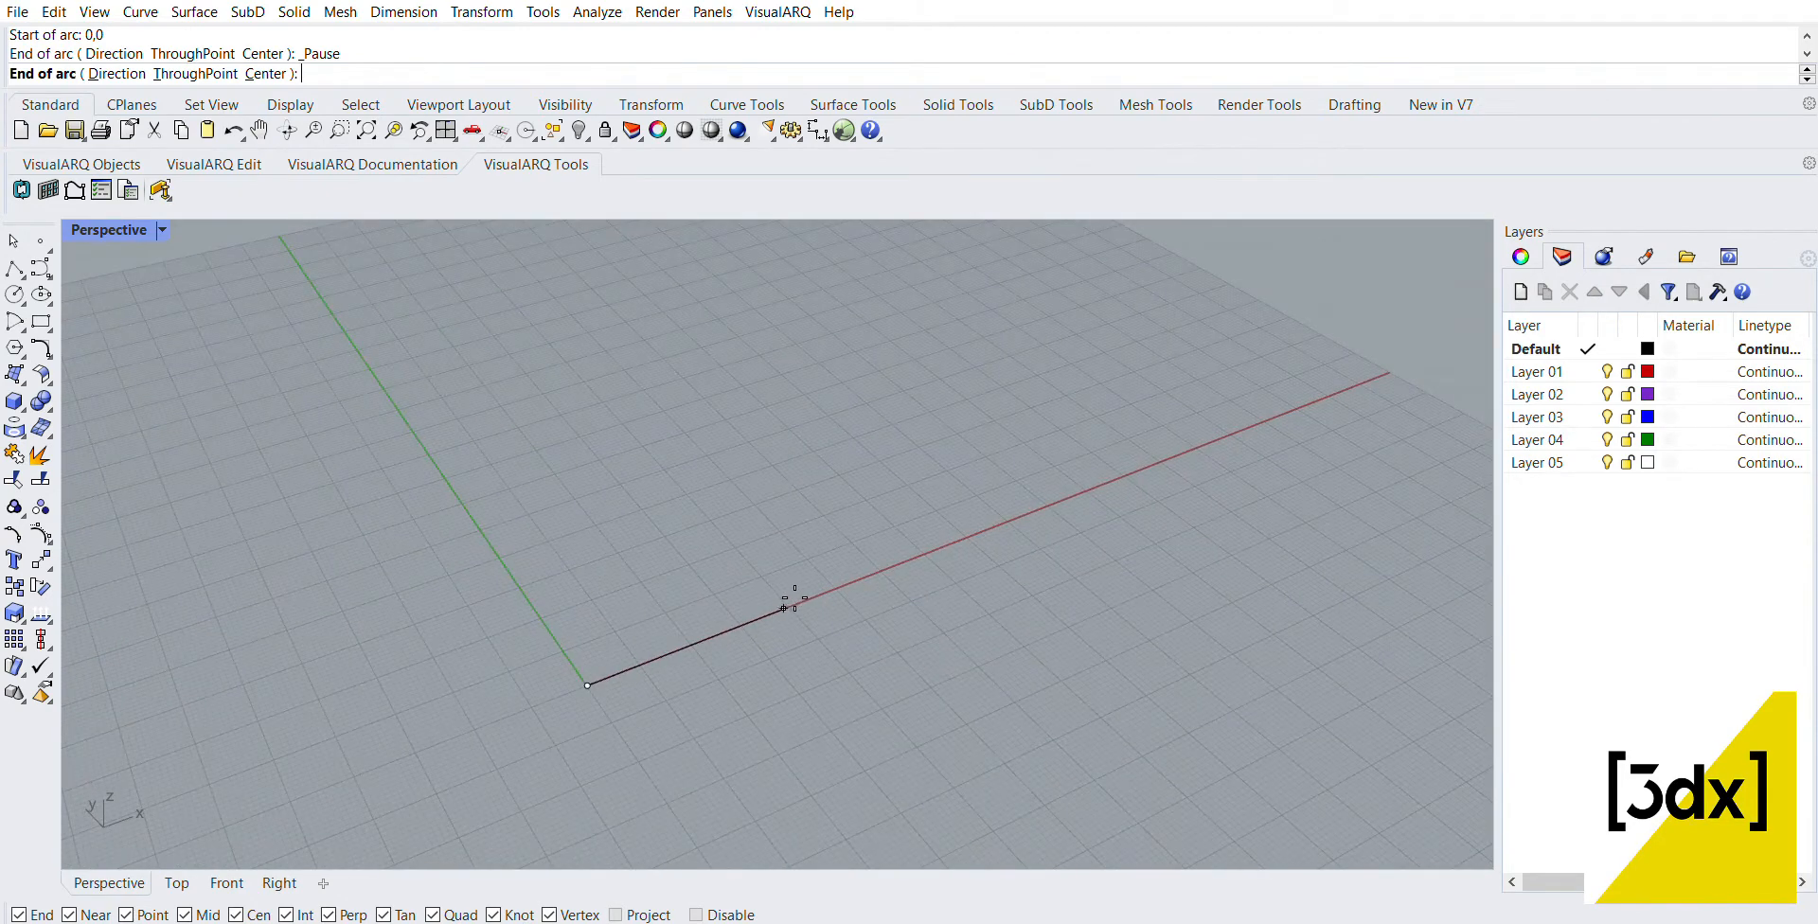
click(785, 606)
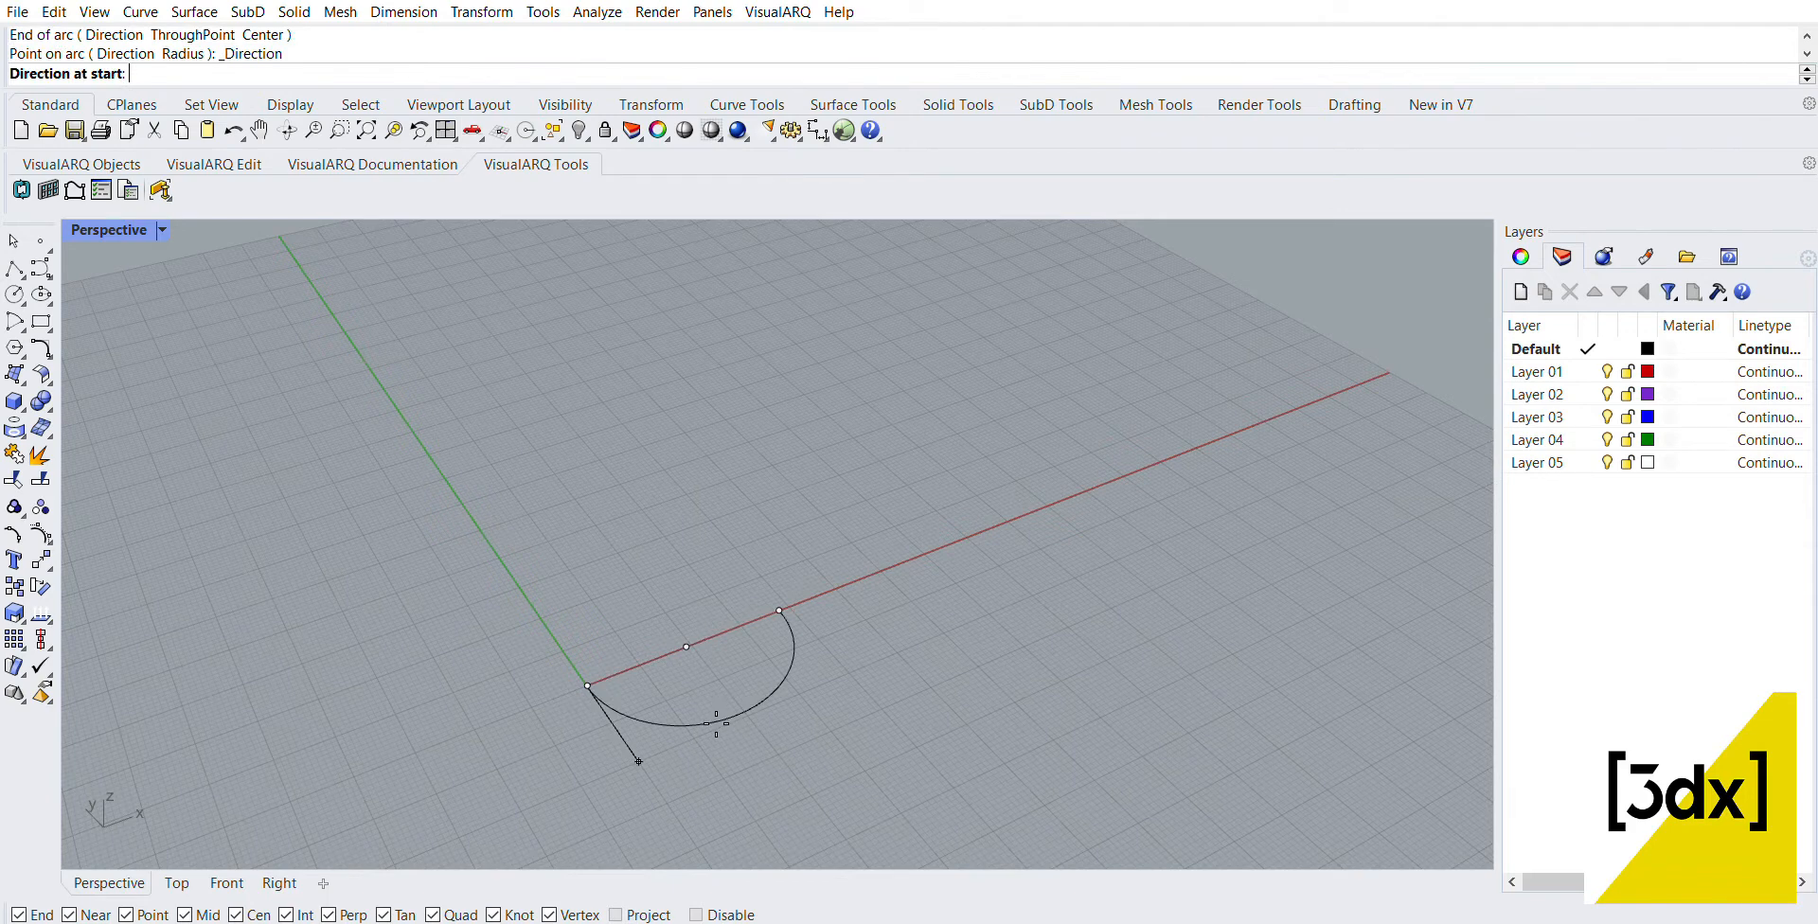
scroll(678, 782, up, 4)
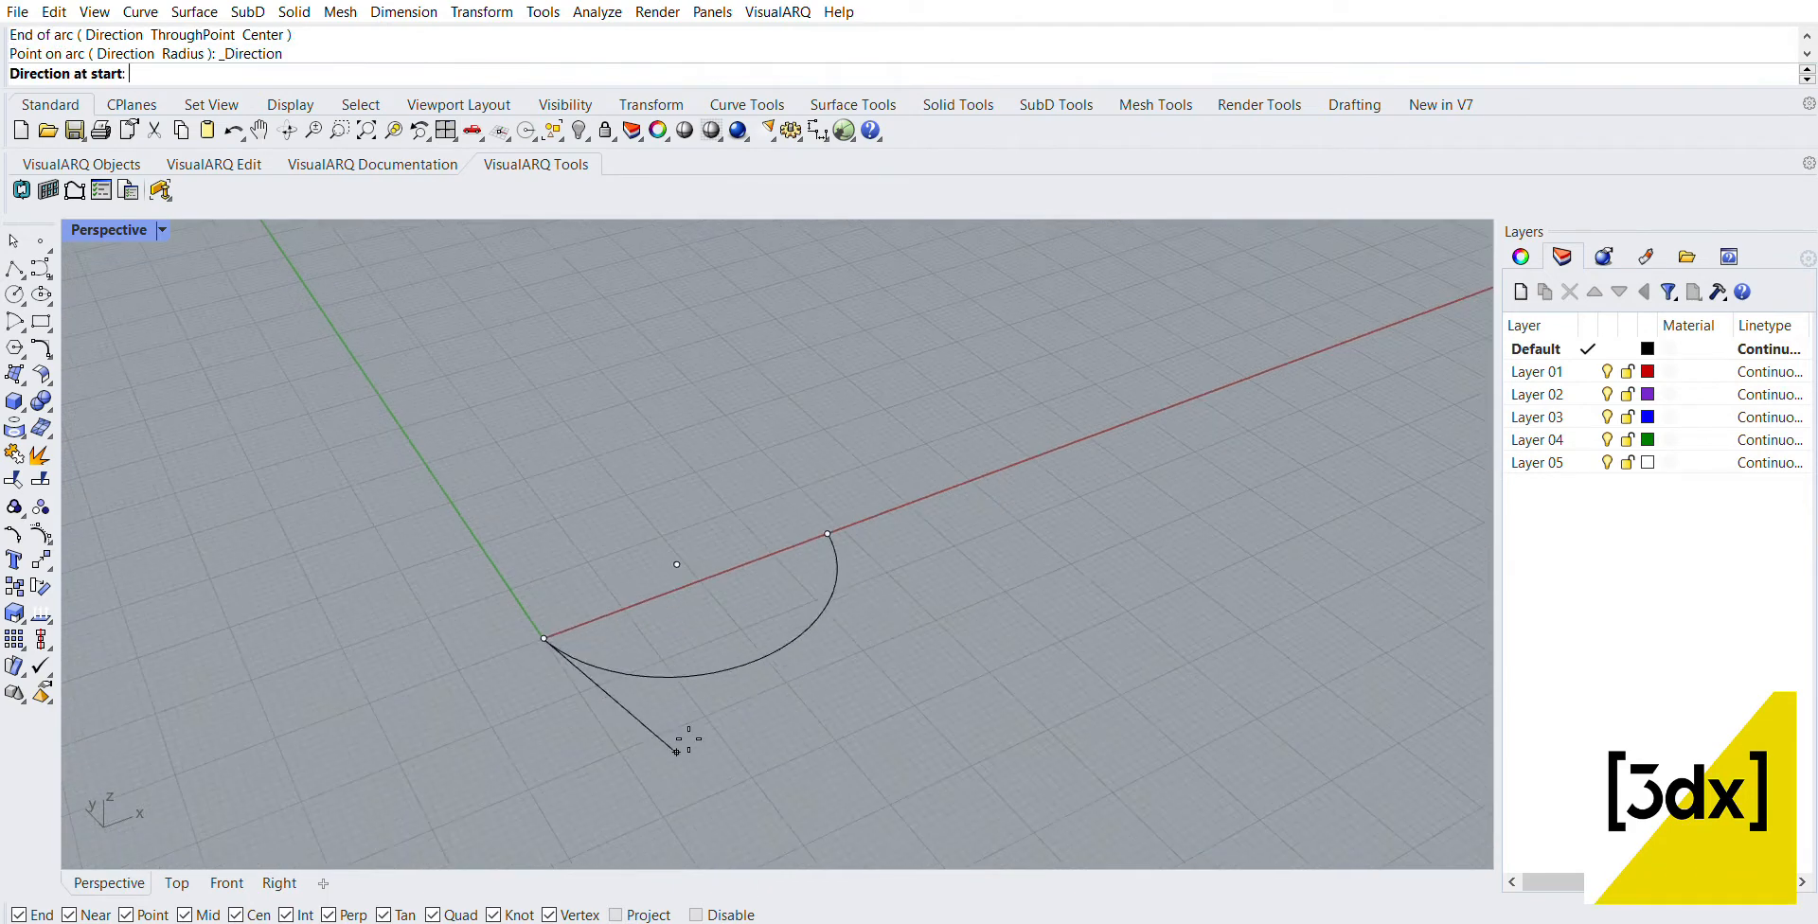
click(688, 674)
Step: Duplicate the arc straight up above the original
right_drag(848, 638, 666, 304)
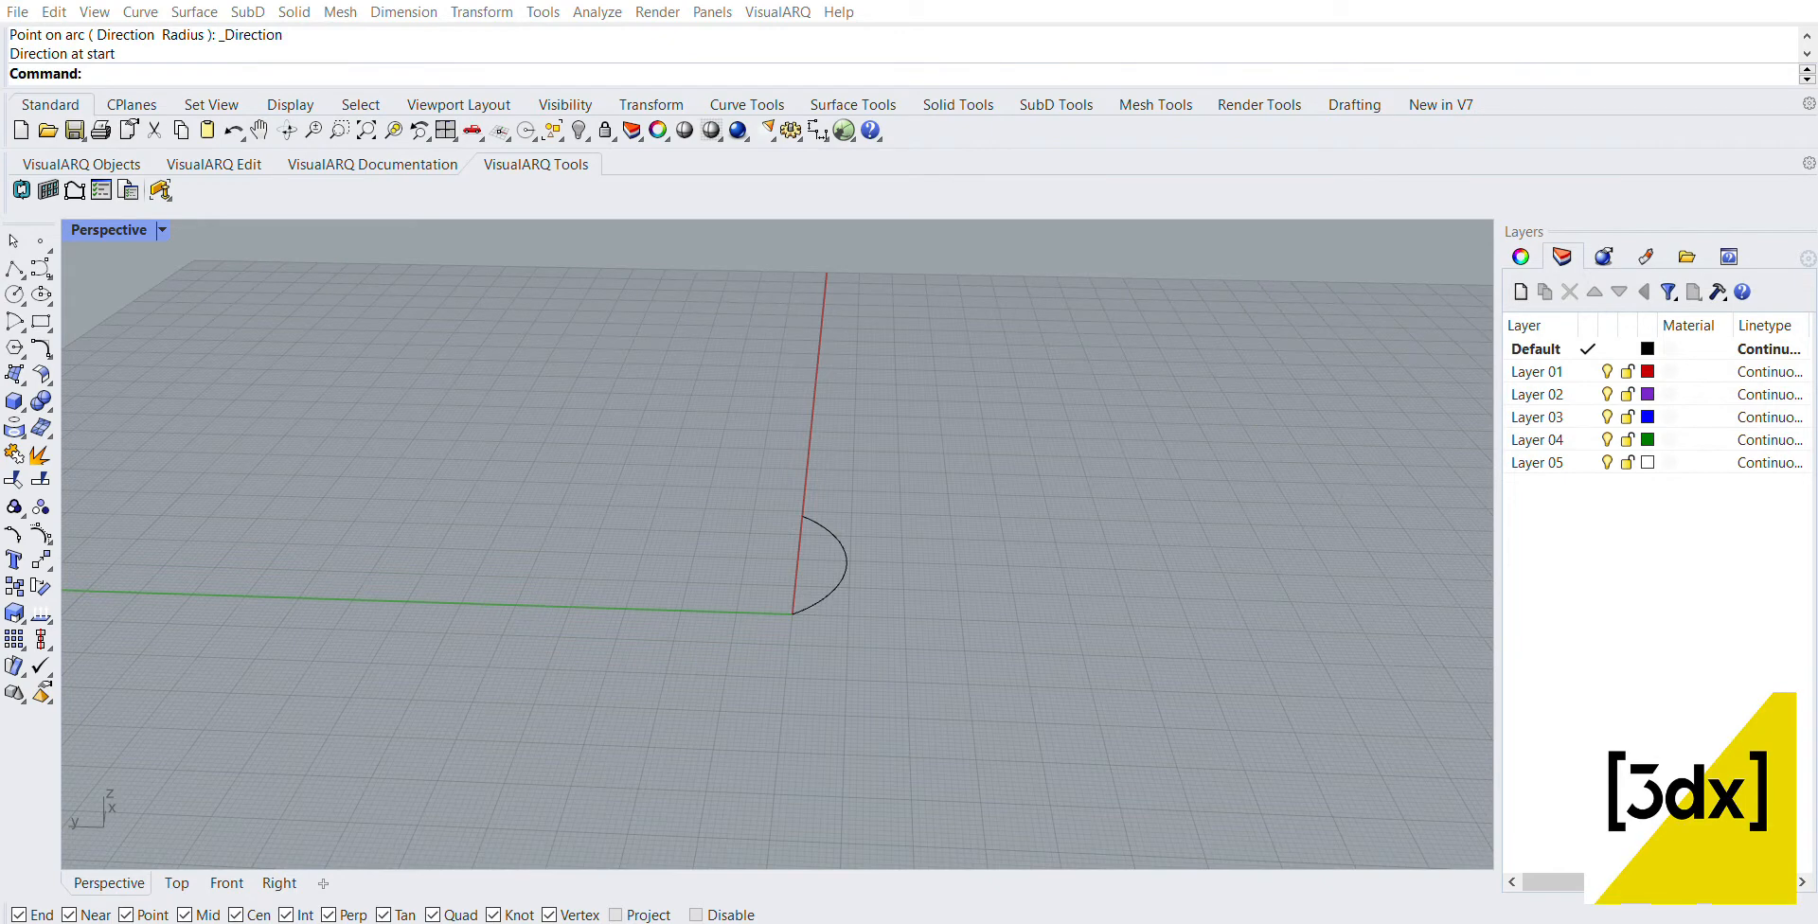
scroll(843, 536, up, 1)
click(837, 537)
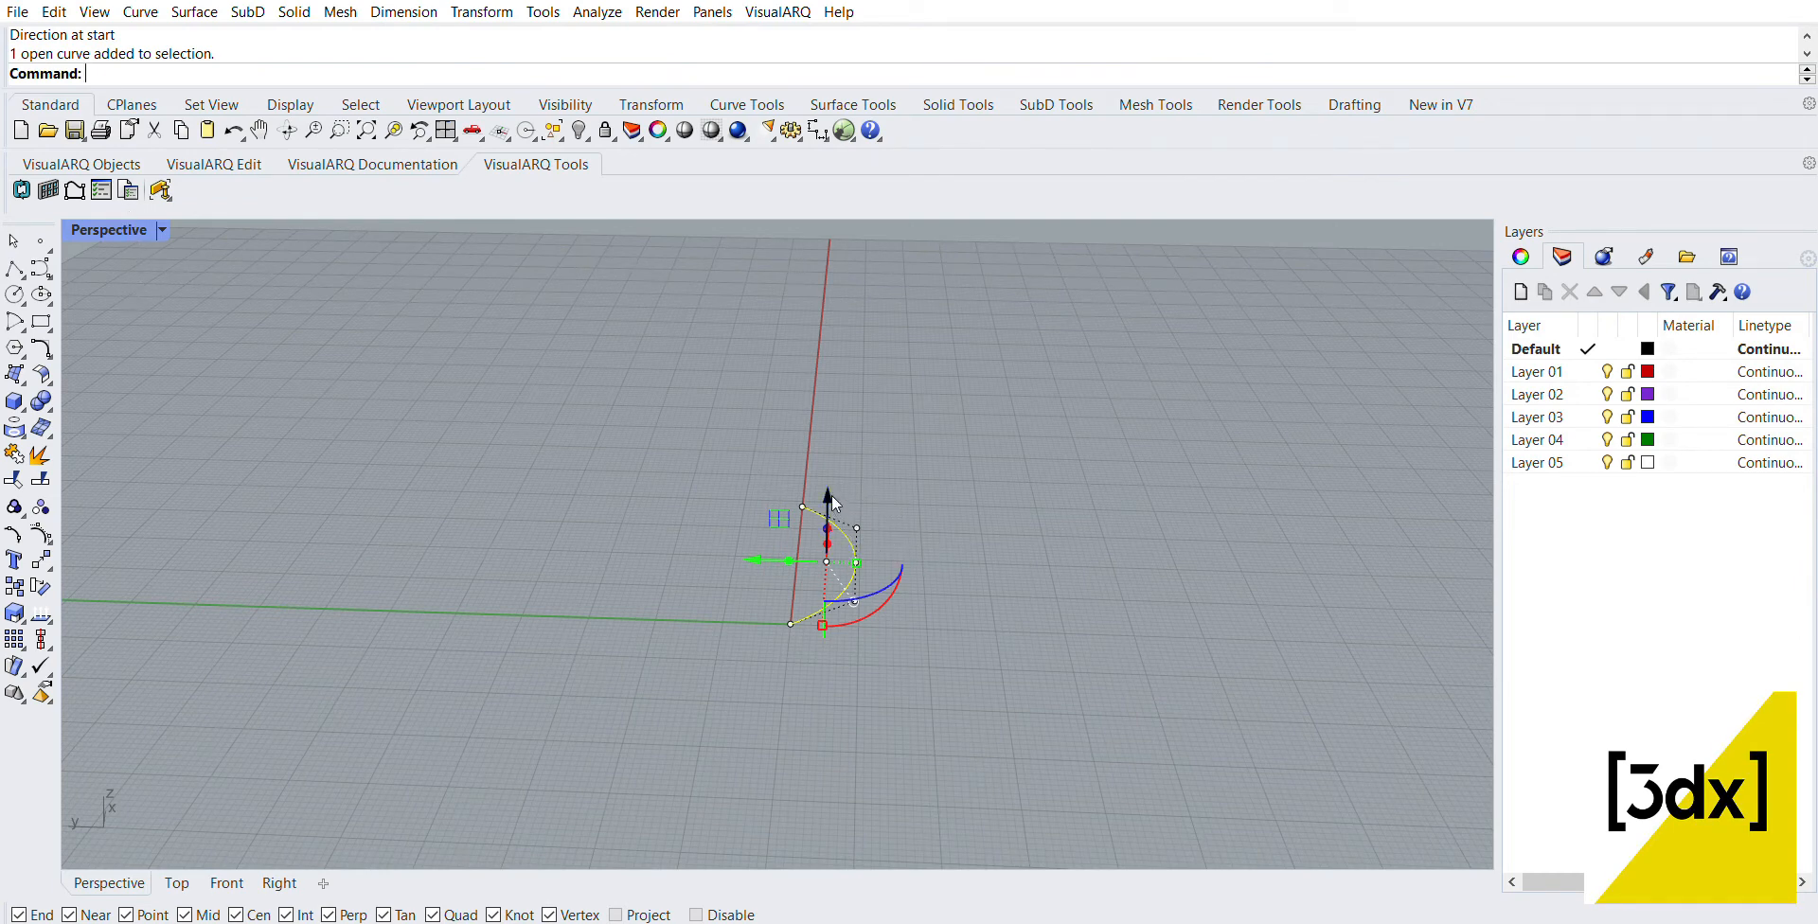
alt+drag(830, 495, 824, 374)
right_drag(999, 506, 913, 501)
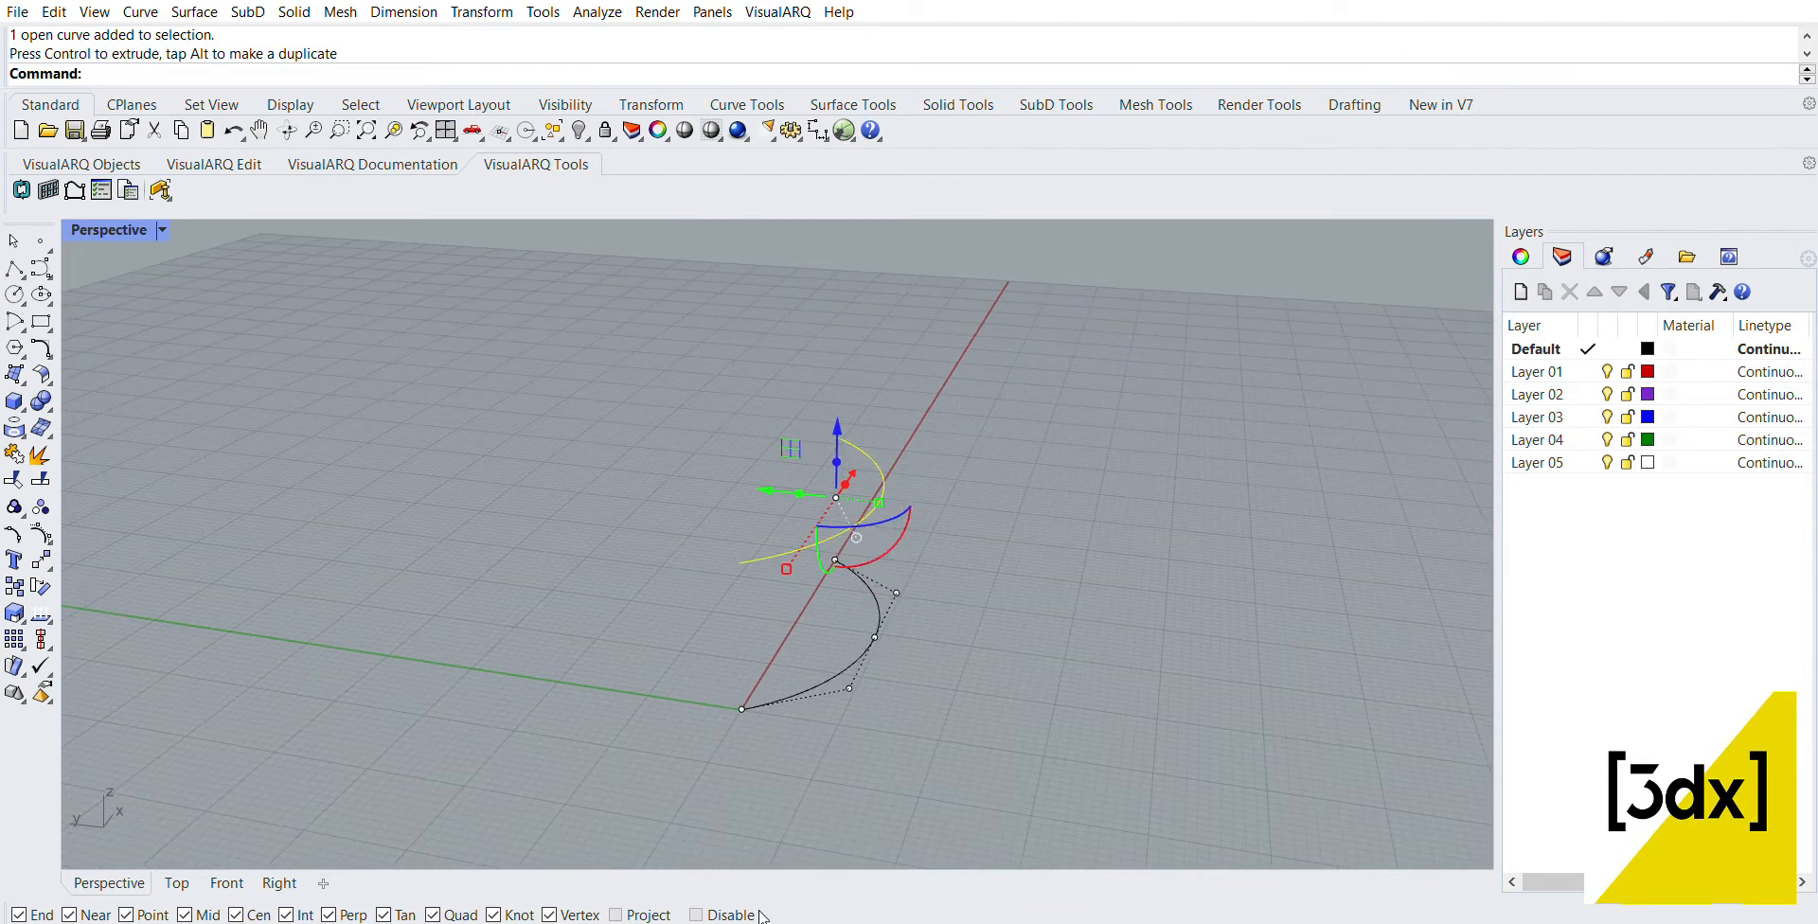
Step: Rotate the duplicate arc upright about the X direction and move it away from the original along the Y axis
drag(879, 547, 916, 561)
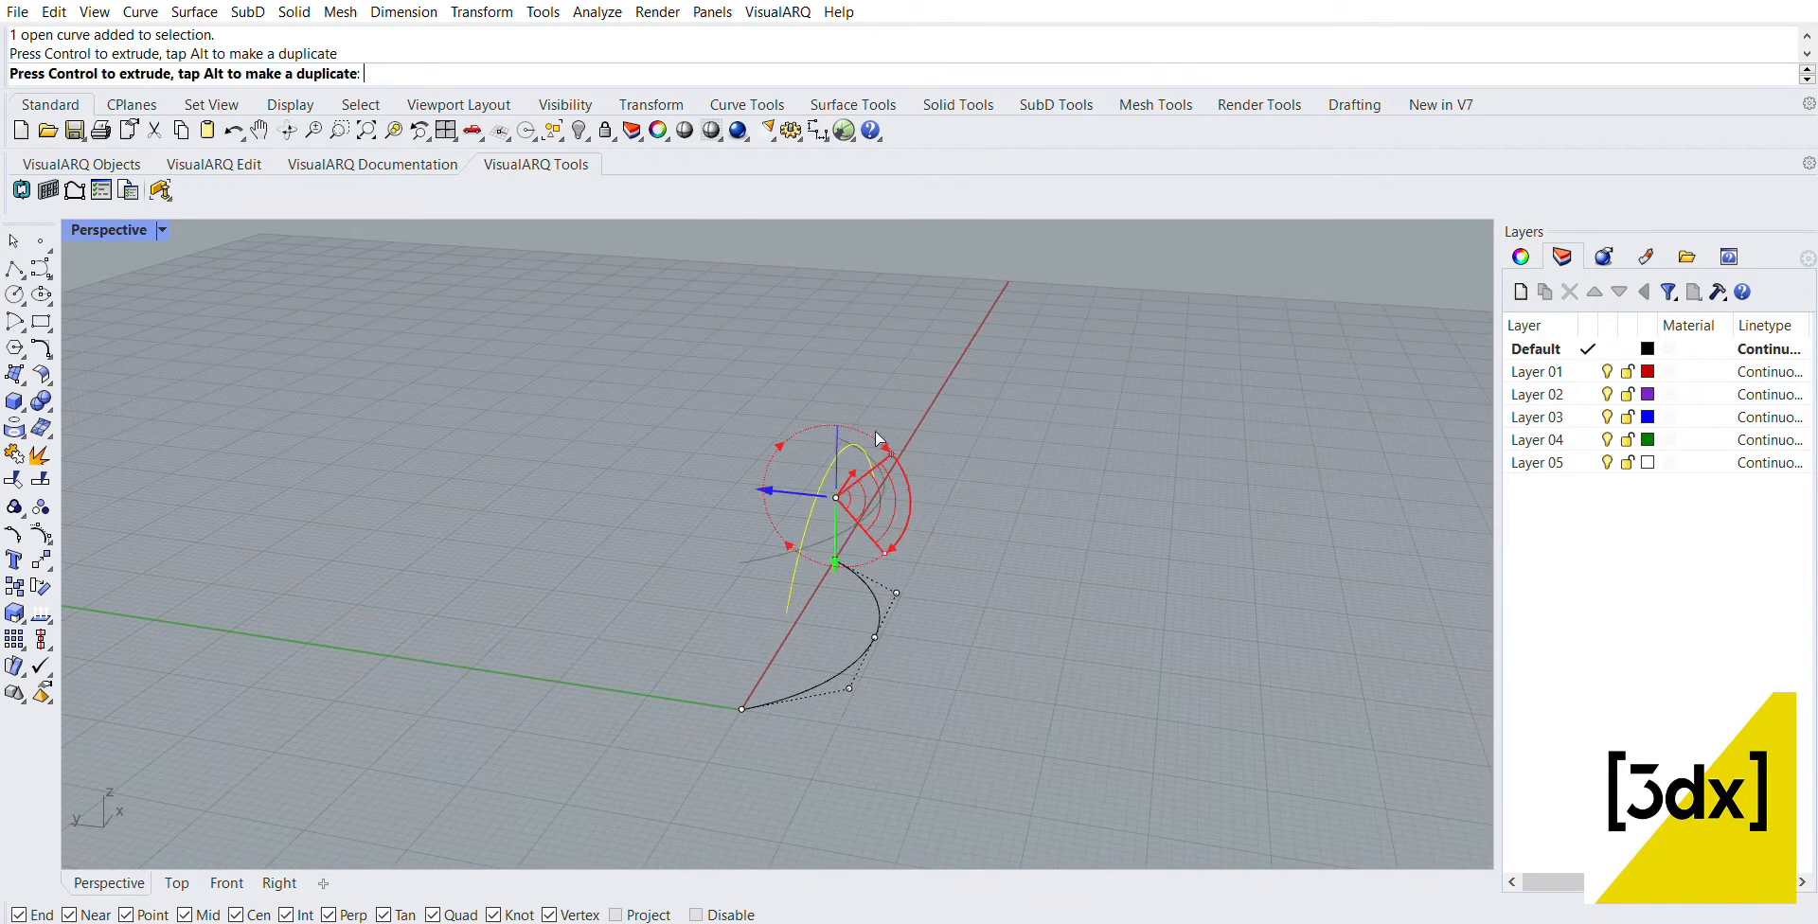
drag(769, 473, 590, 434)
right_drag(591, 433, 767, 549)
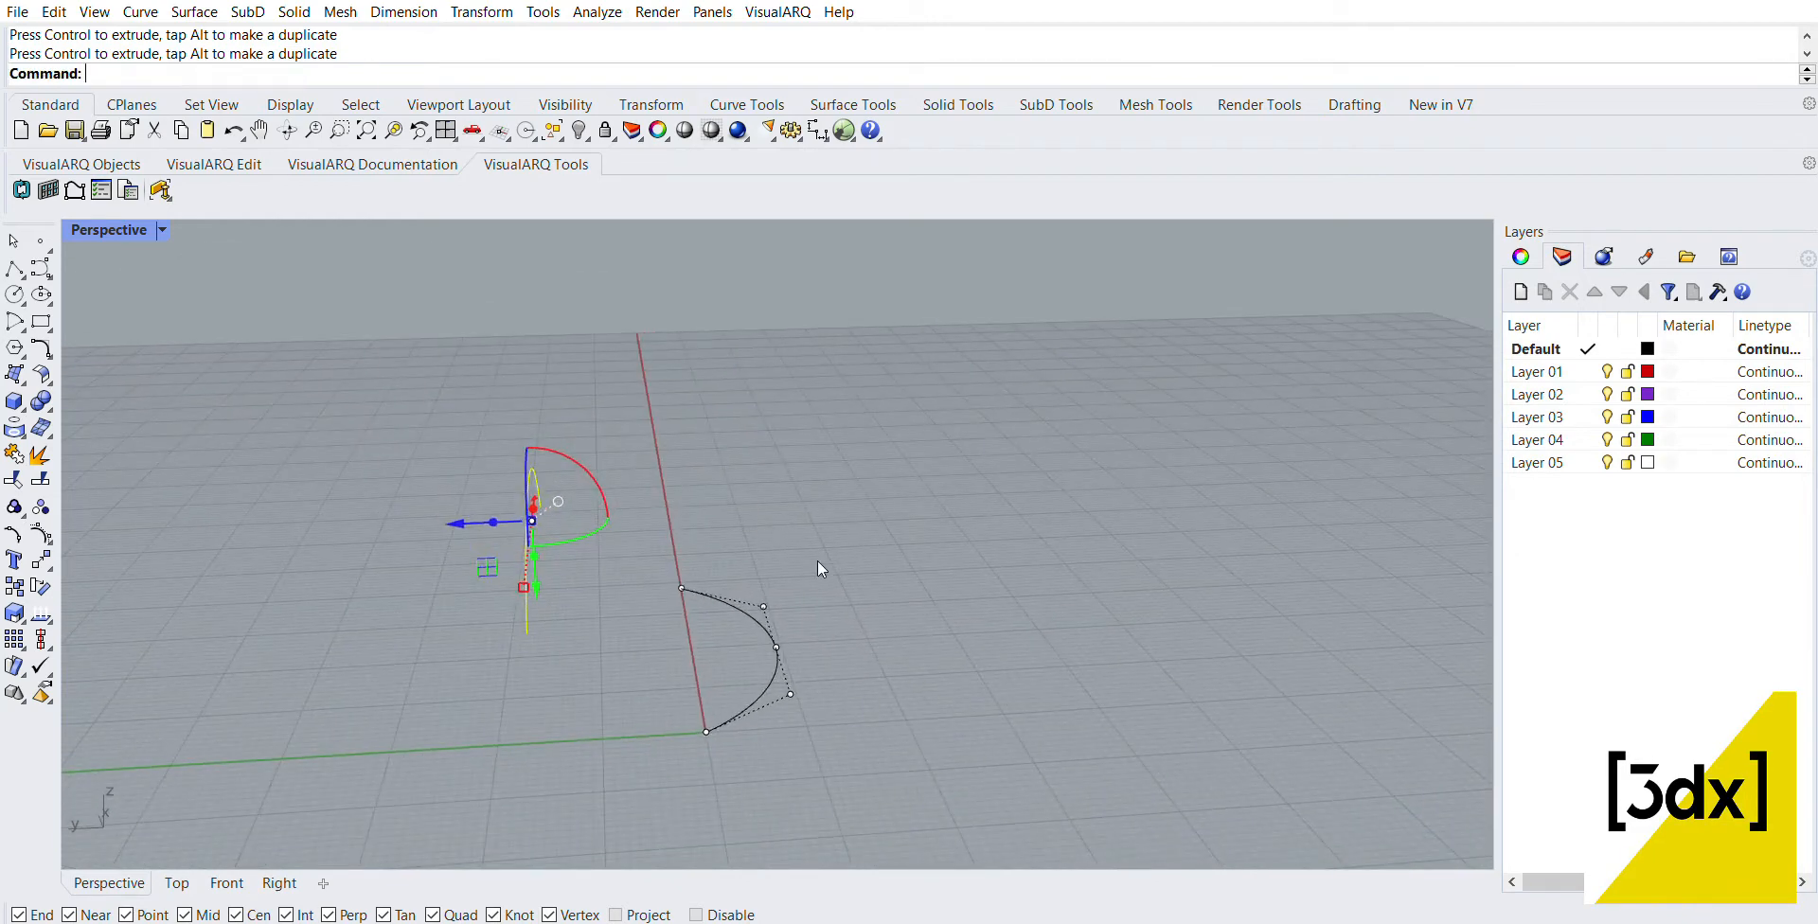
drag(480, 510, 430, 499)
key(Escape)
key(Escape)
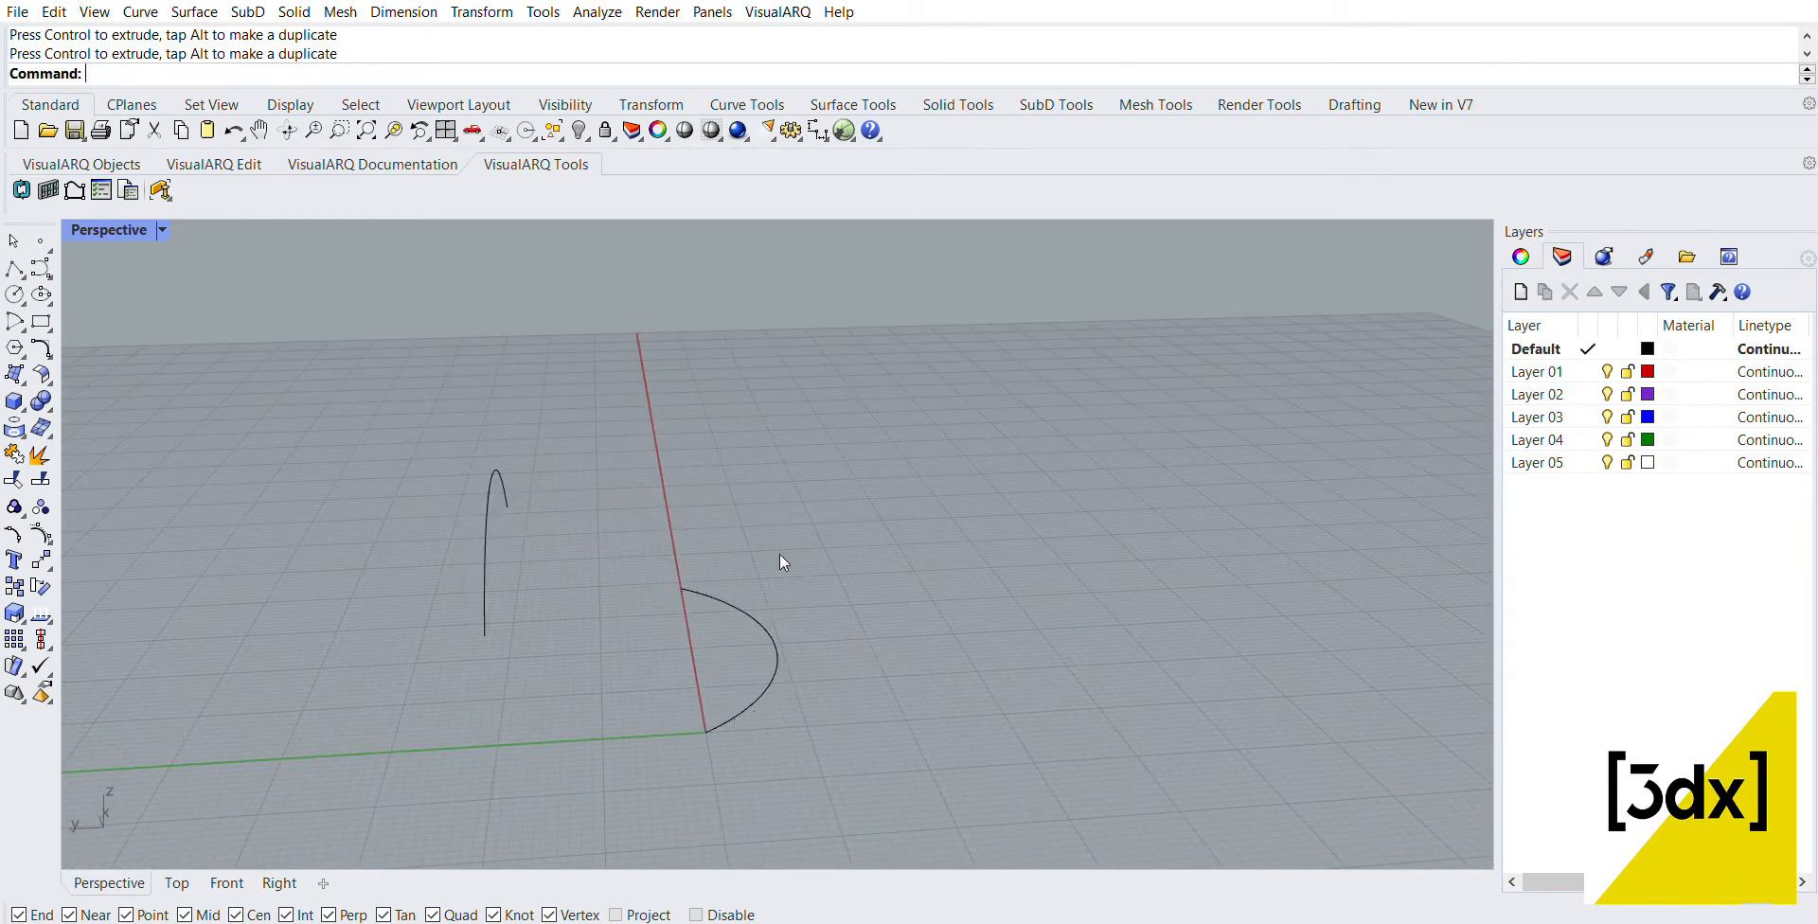
Step: Raise the upright arc higher above the ground plane
right_drag(781, 554, 851, 535)
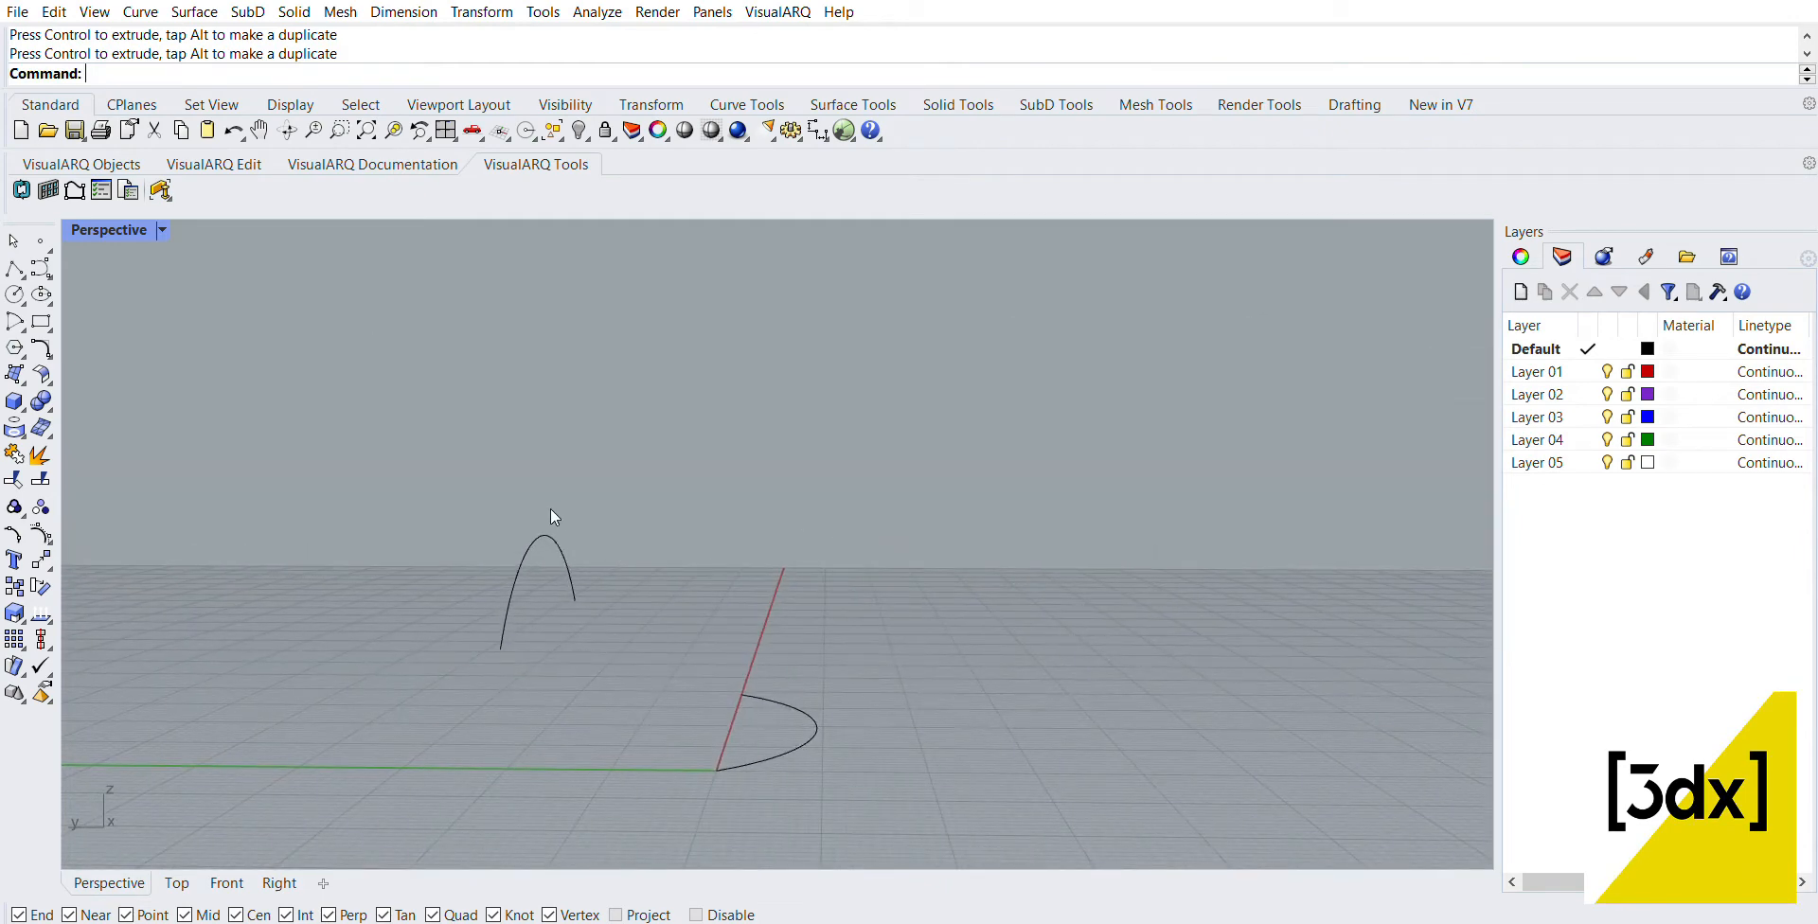
click(546, 536)
drag(542, 479, 535, 436)
right_click(649, 422)
right_drag(732, 550, 758, 555)
key(Escape)
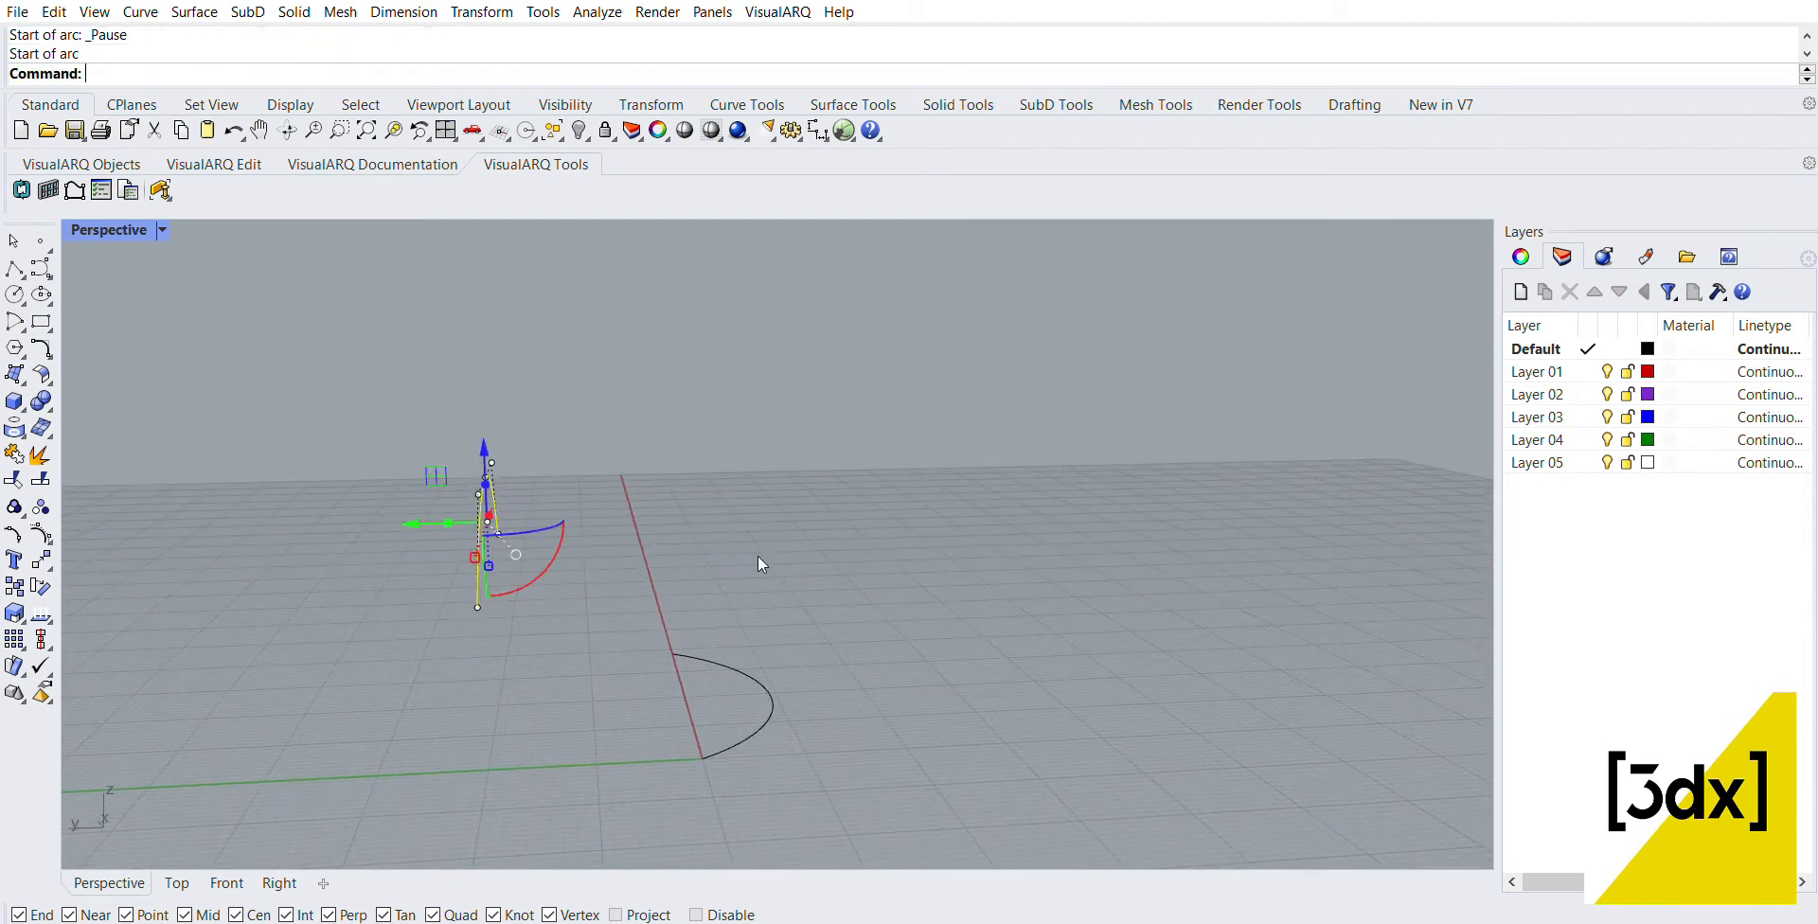
key(Escape)
Step: Extrude the upright arc by 20 along the Y axis, away from the ground arc, with ExtrudeCrv
click(477, 528)
text(ExtrudeCrv)
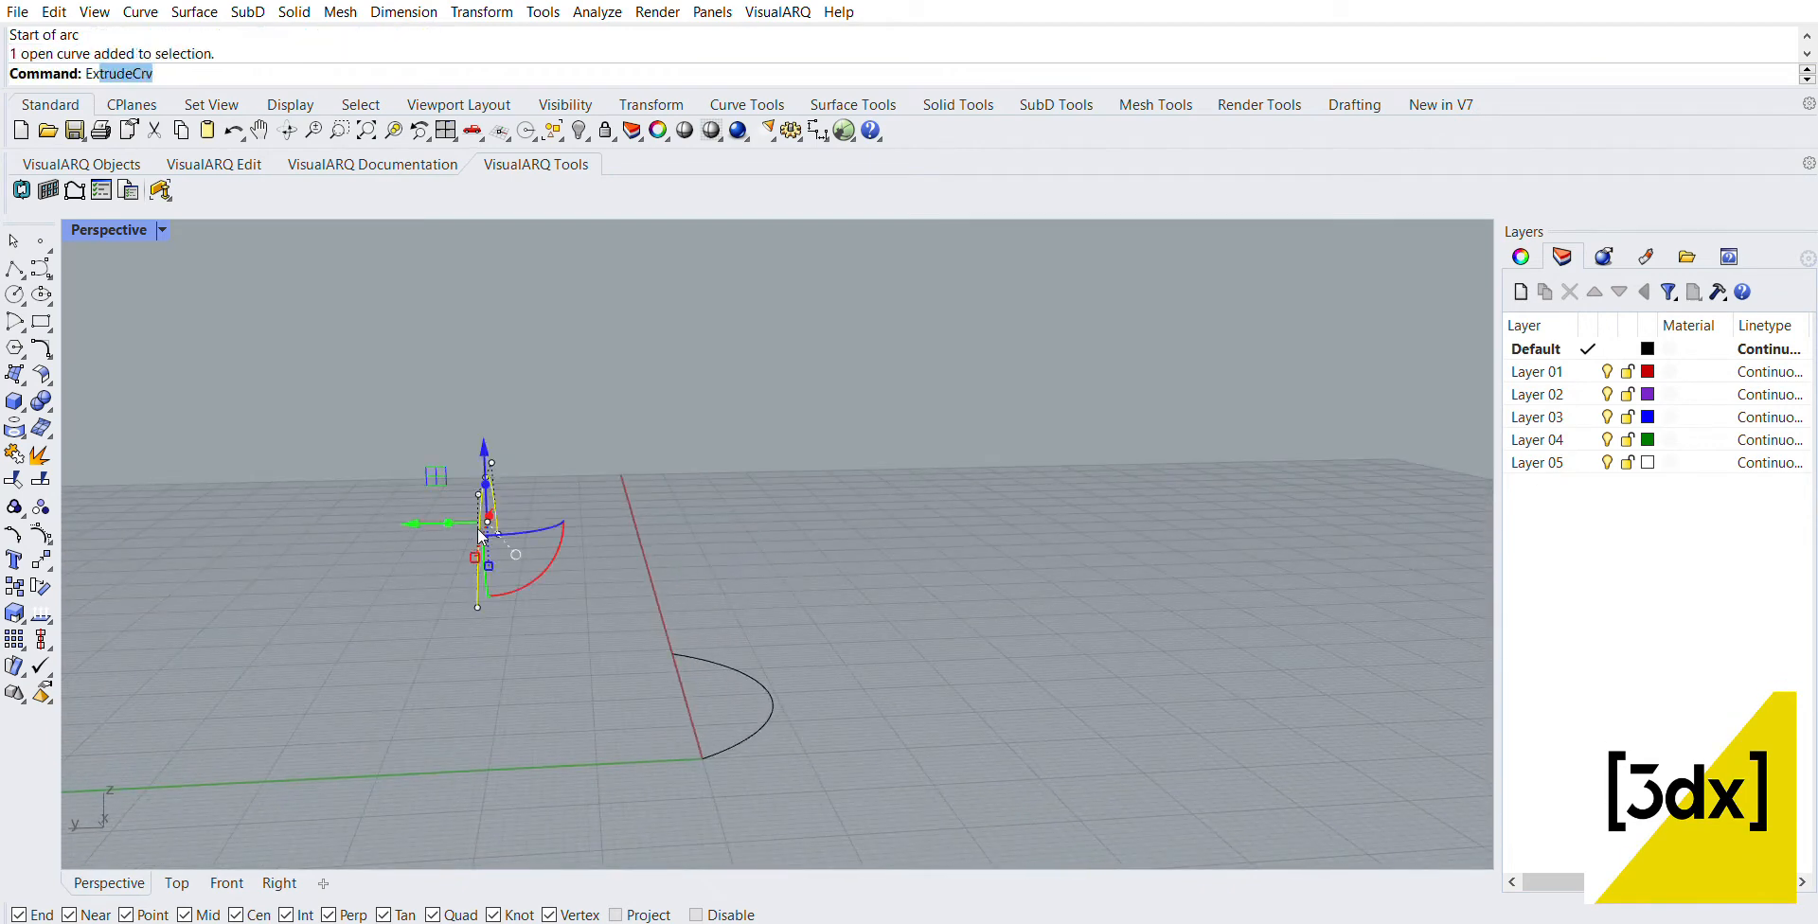
key(Return)
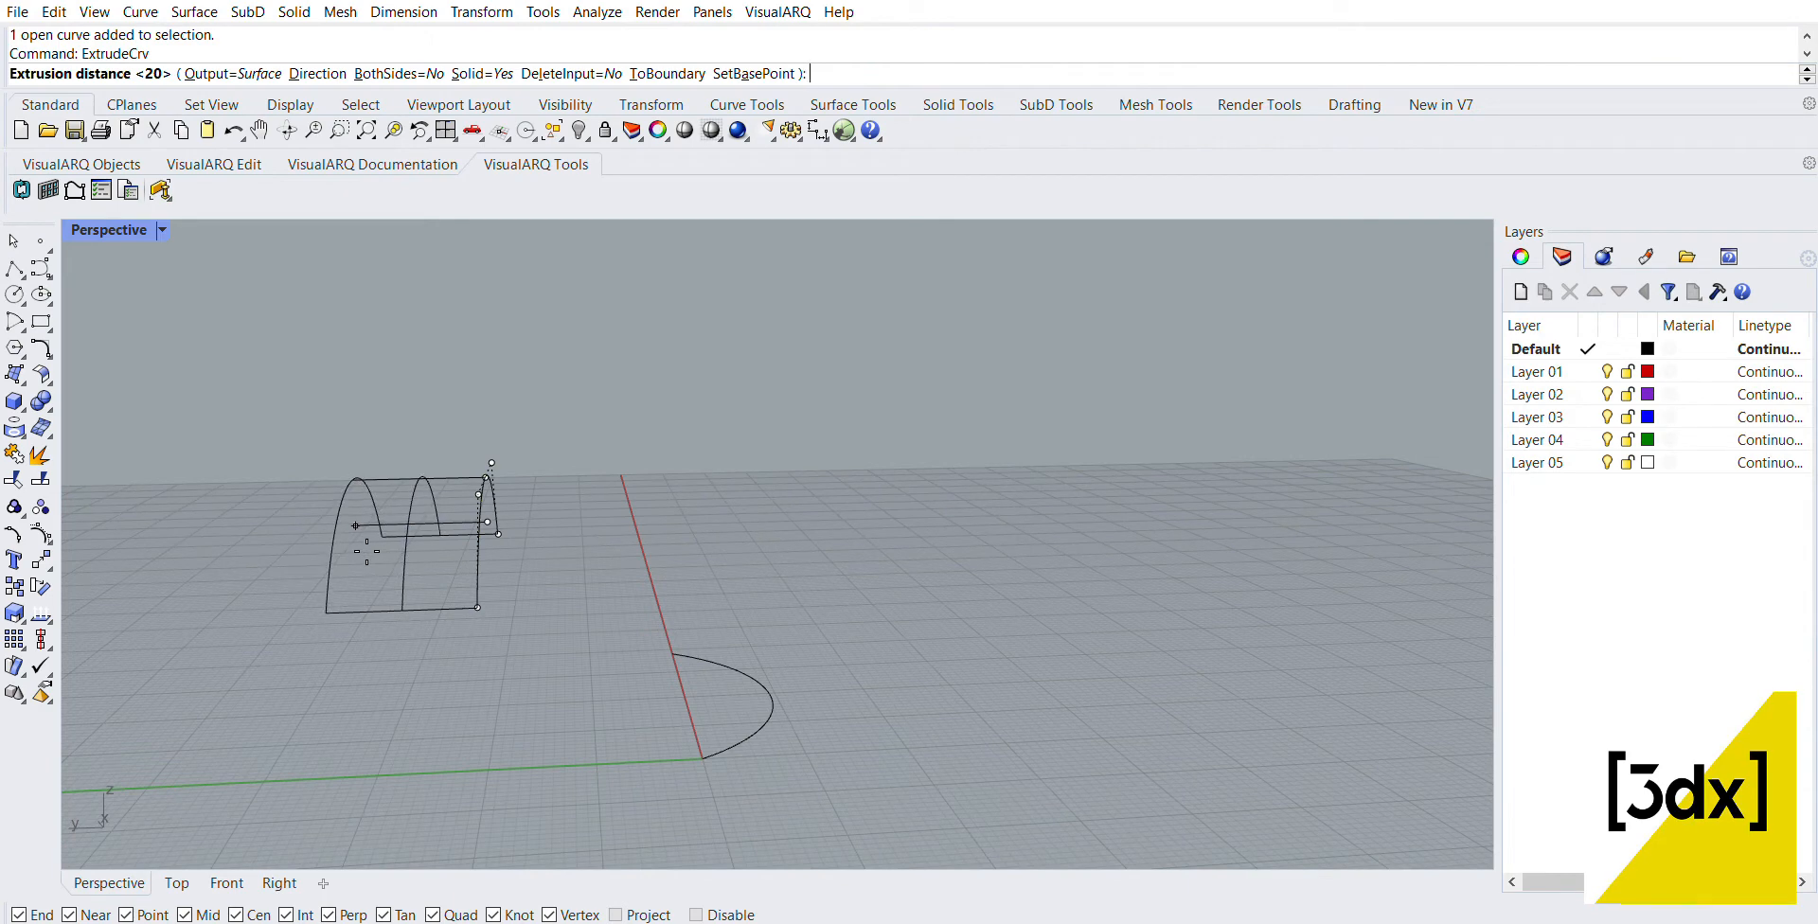
text(20)
key(Return)
click(662, 610)
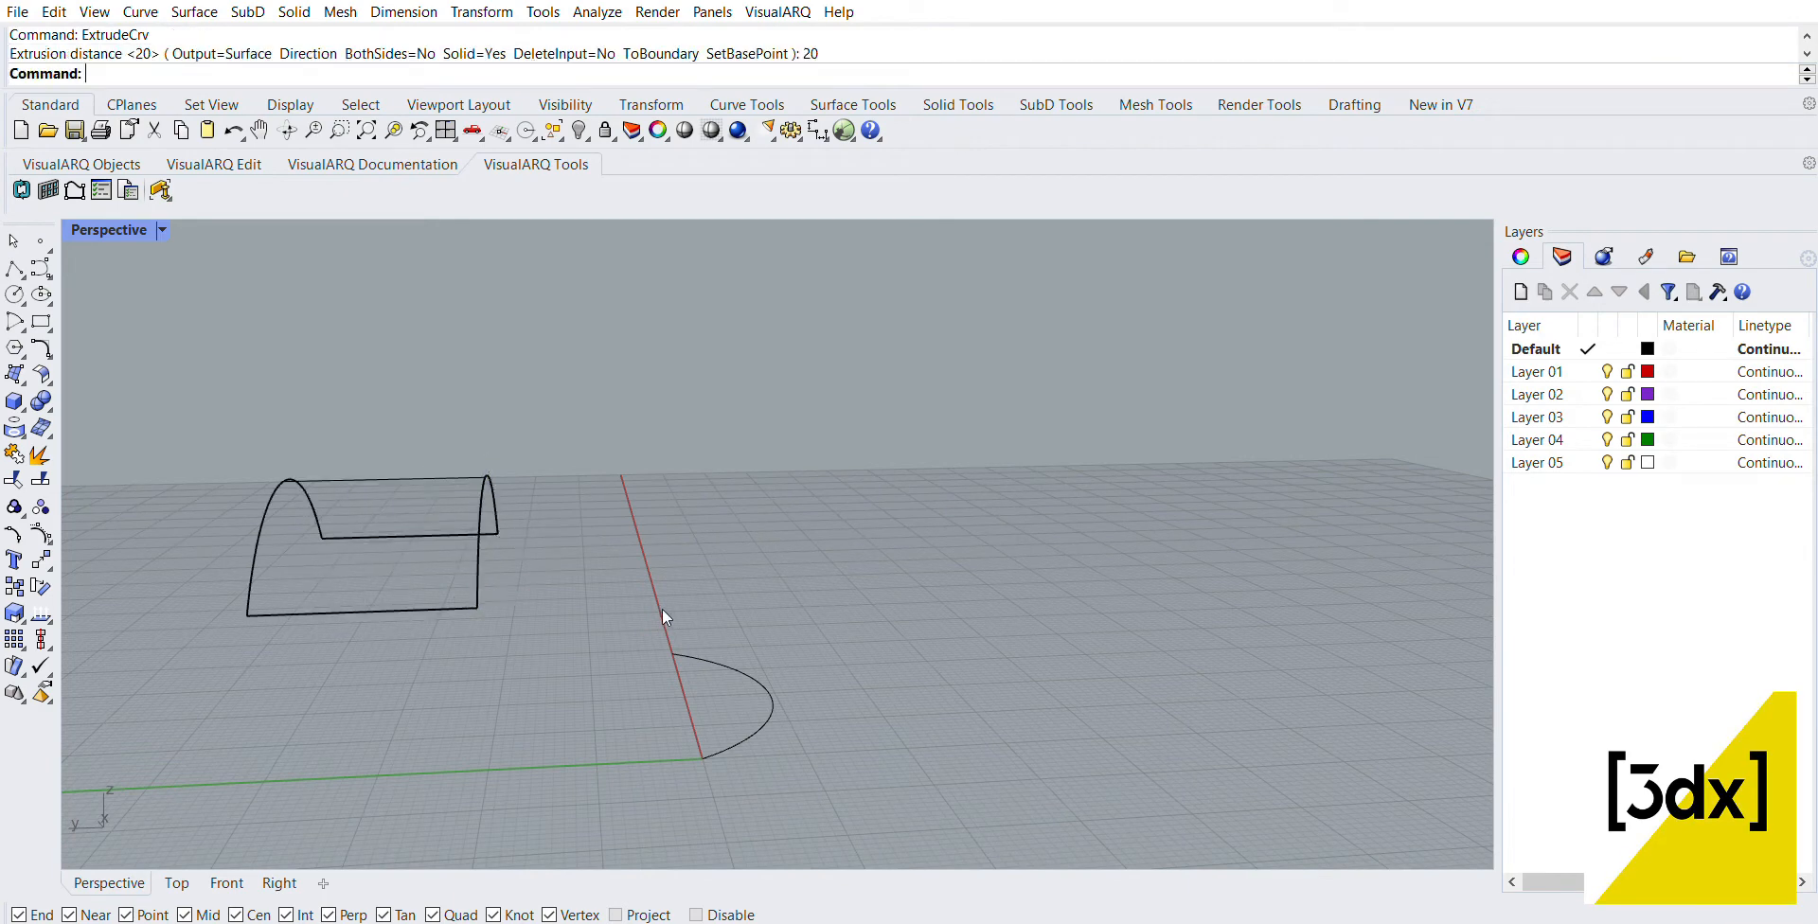
Step: Extrude the arc on the ground plane downward by 20 with ExtrudeCrv
right_drag(661, 610, 796, 719)
click(772, 711)
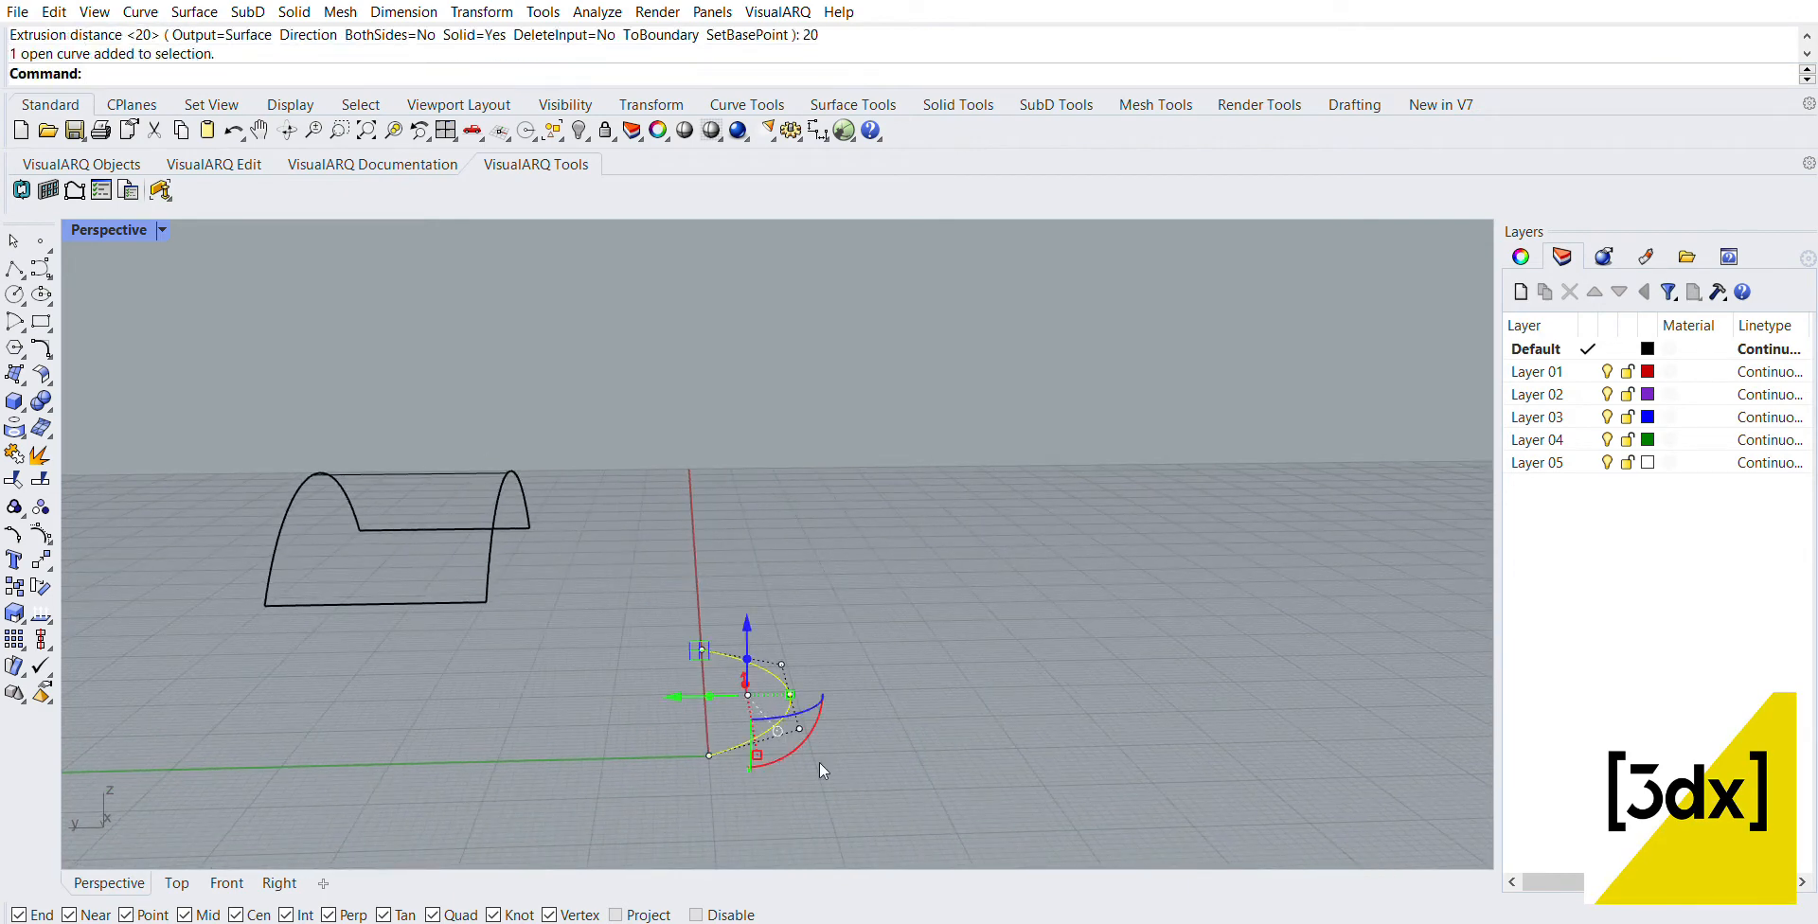
key(Return)
scroll(833, 698, down, 2)
text(2)
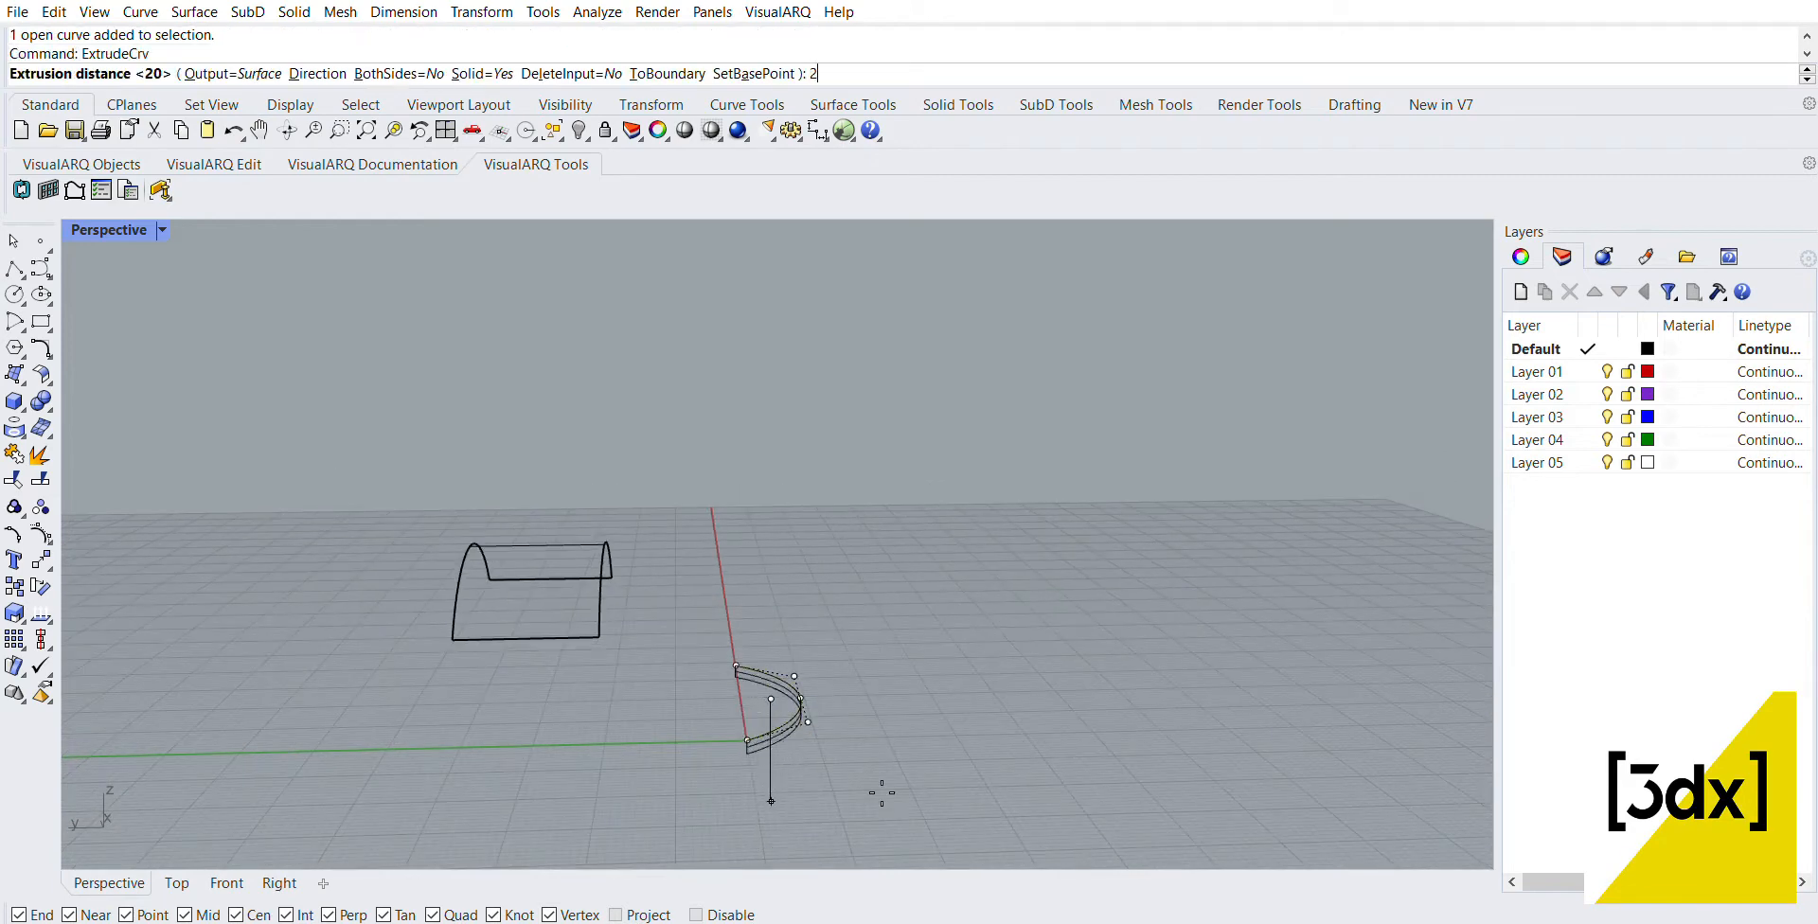
text(0)
key(Return)
click(890, 740)
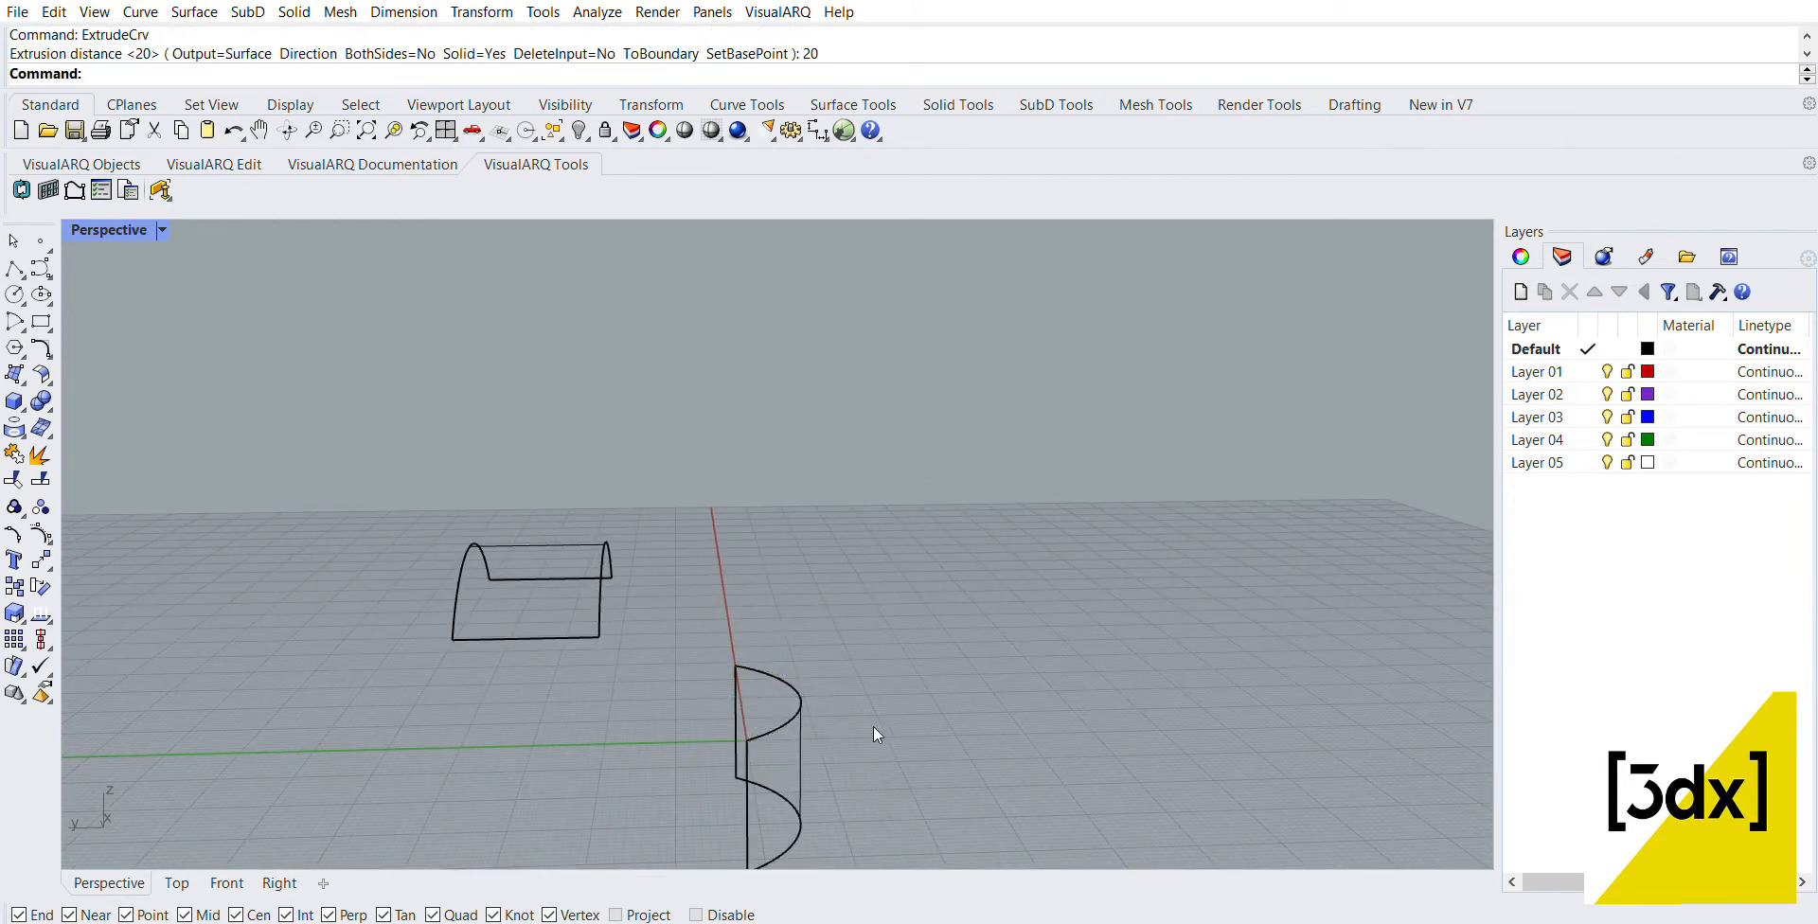
text(blendSrf)
key(Return)
right_drag(714, 566, 645, 532)
click(635, 524)
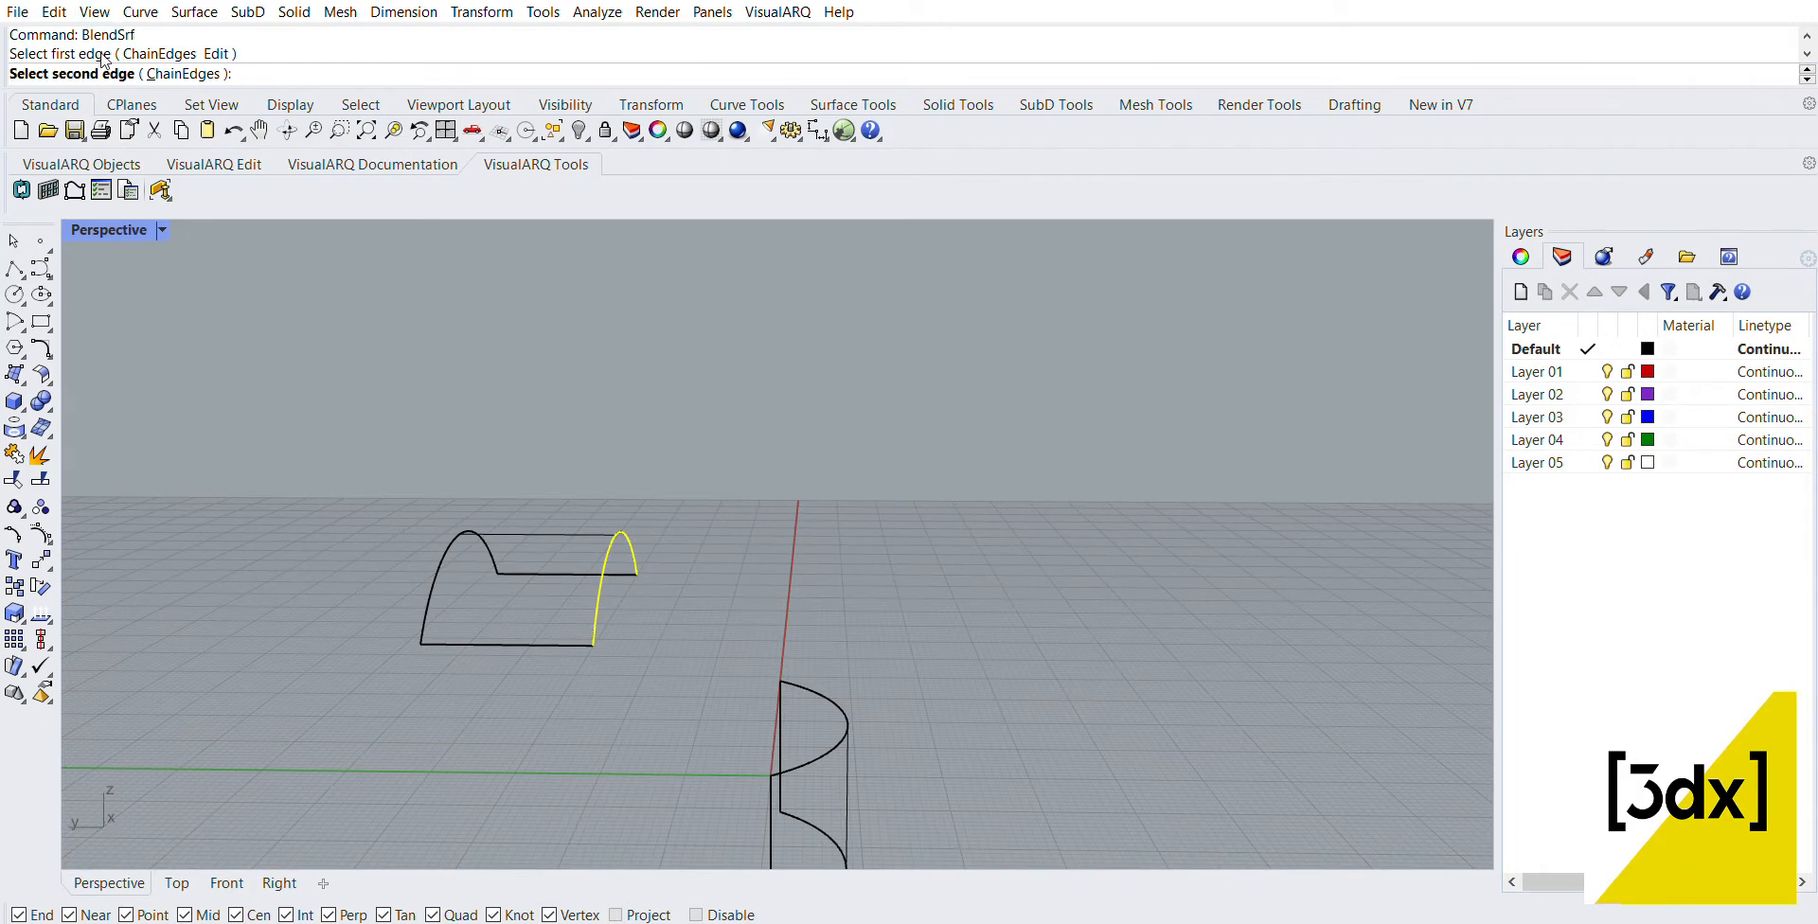
key(Escape)
right_click(722, 497)
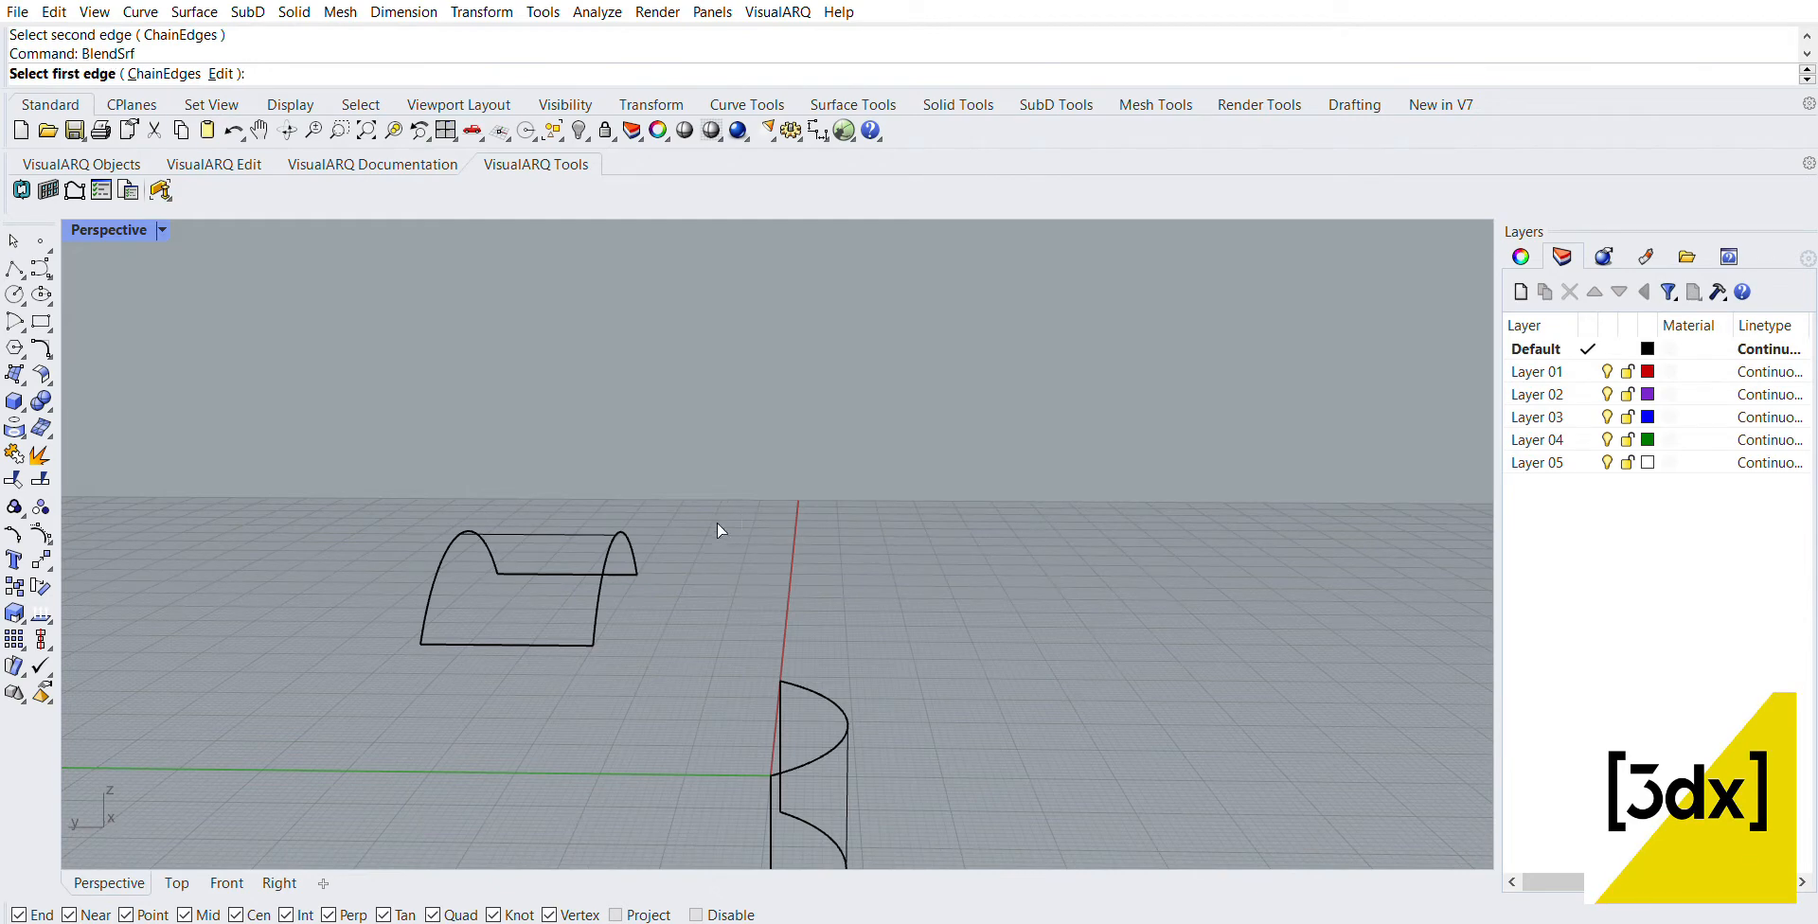
click(627, 511)
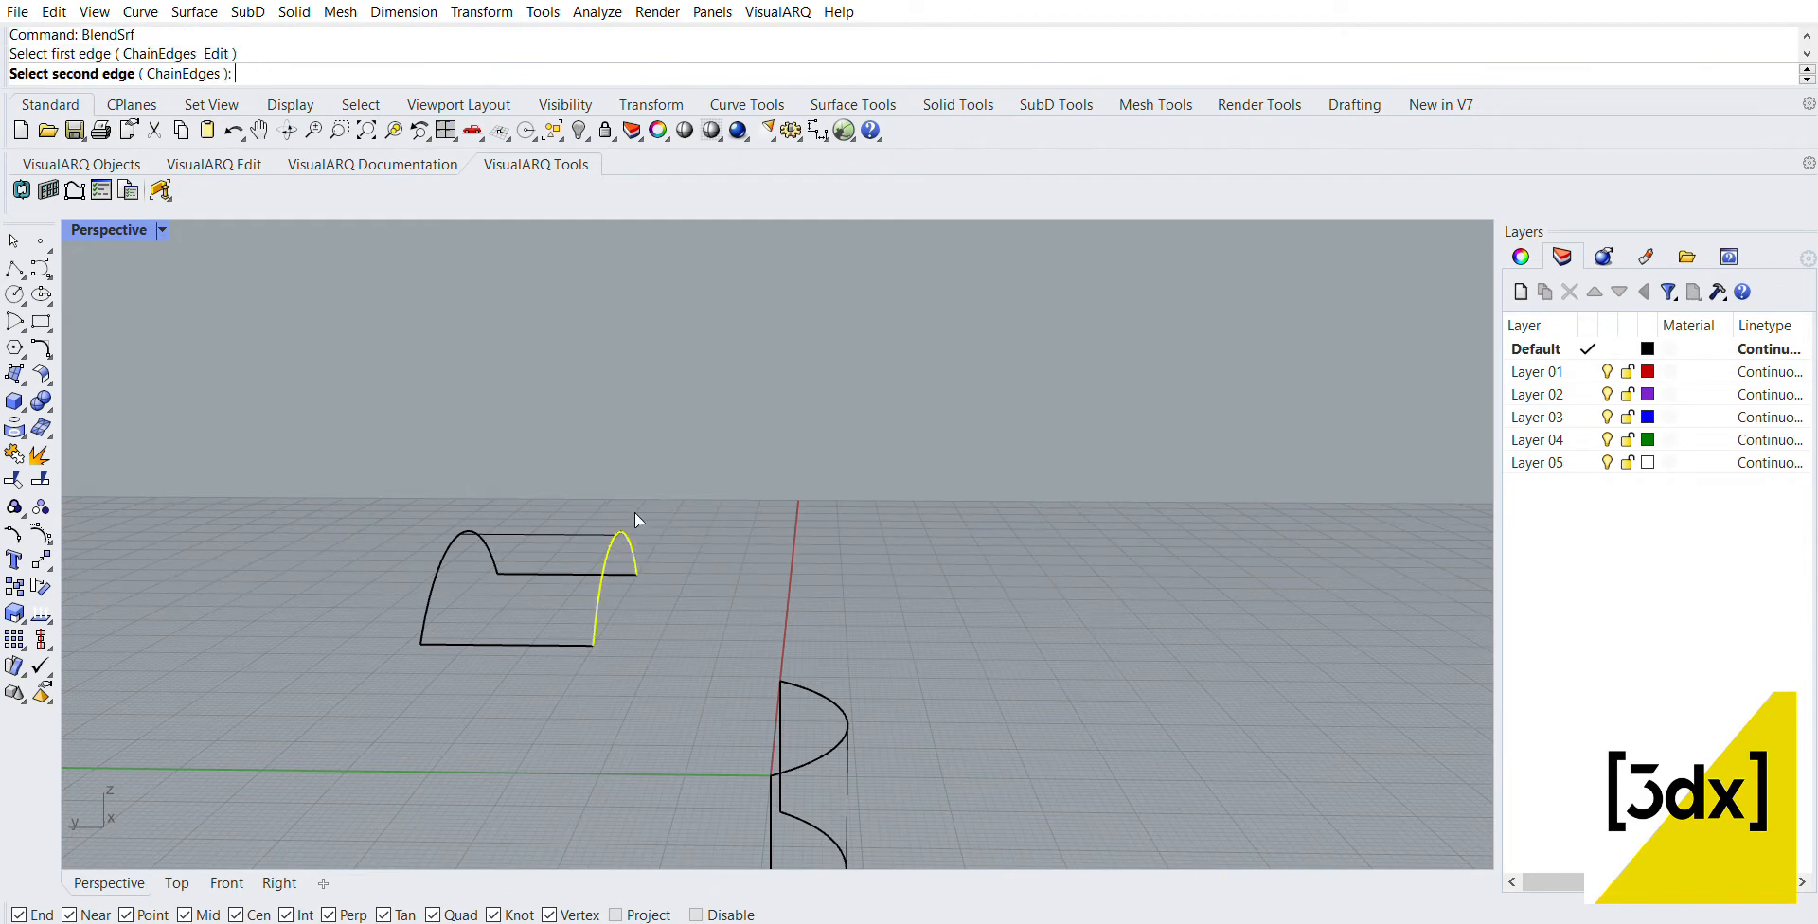
click(809, 732)
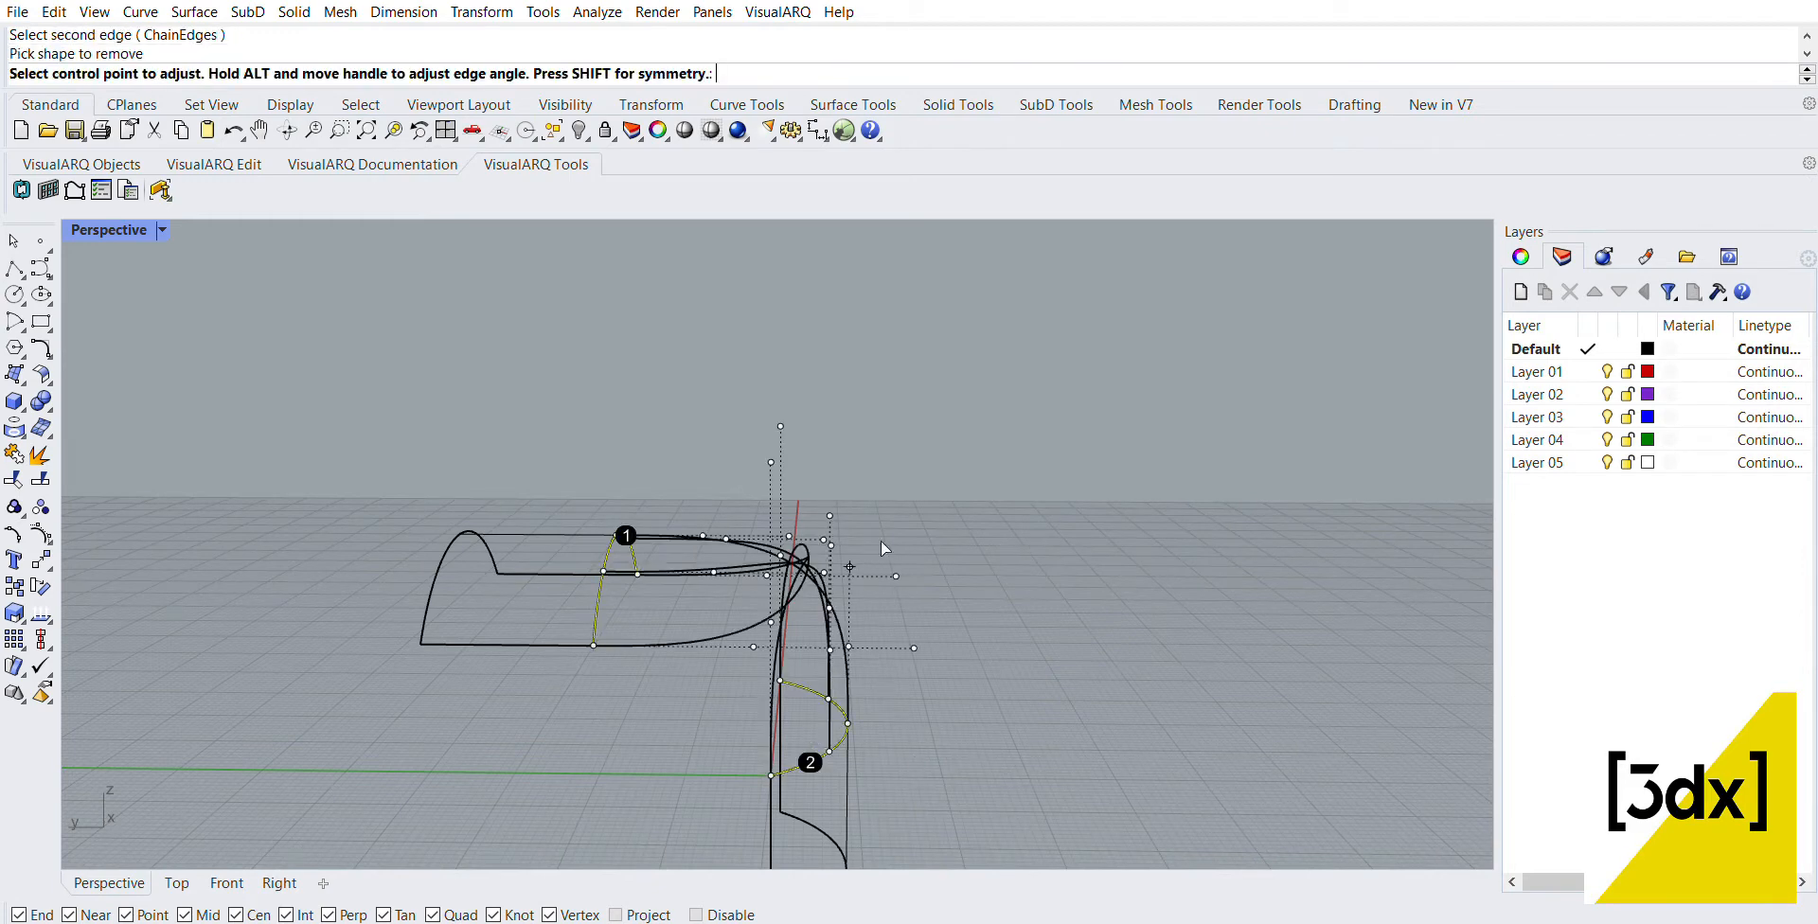
right_drag(880, 541, 857, 635)
scroll(797, 570, down, 5)
scroll(798, 568, up, 4)
key(Escape)
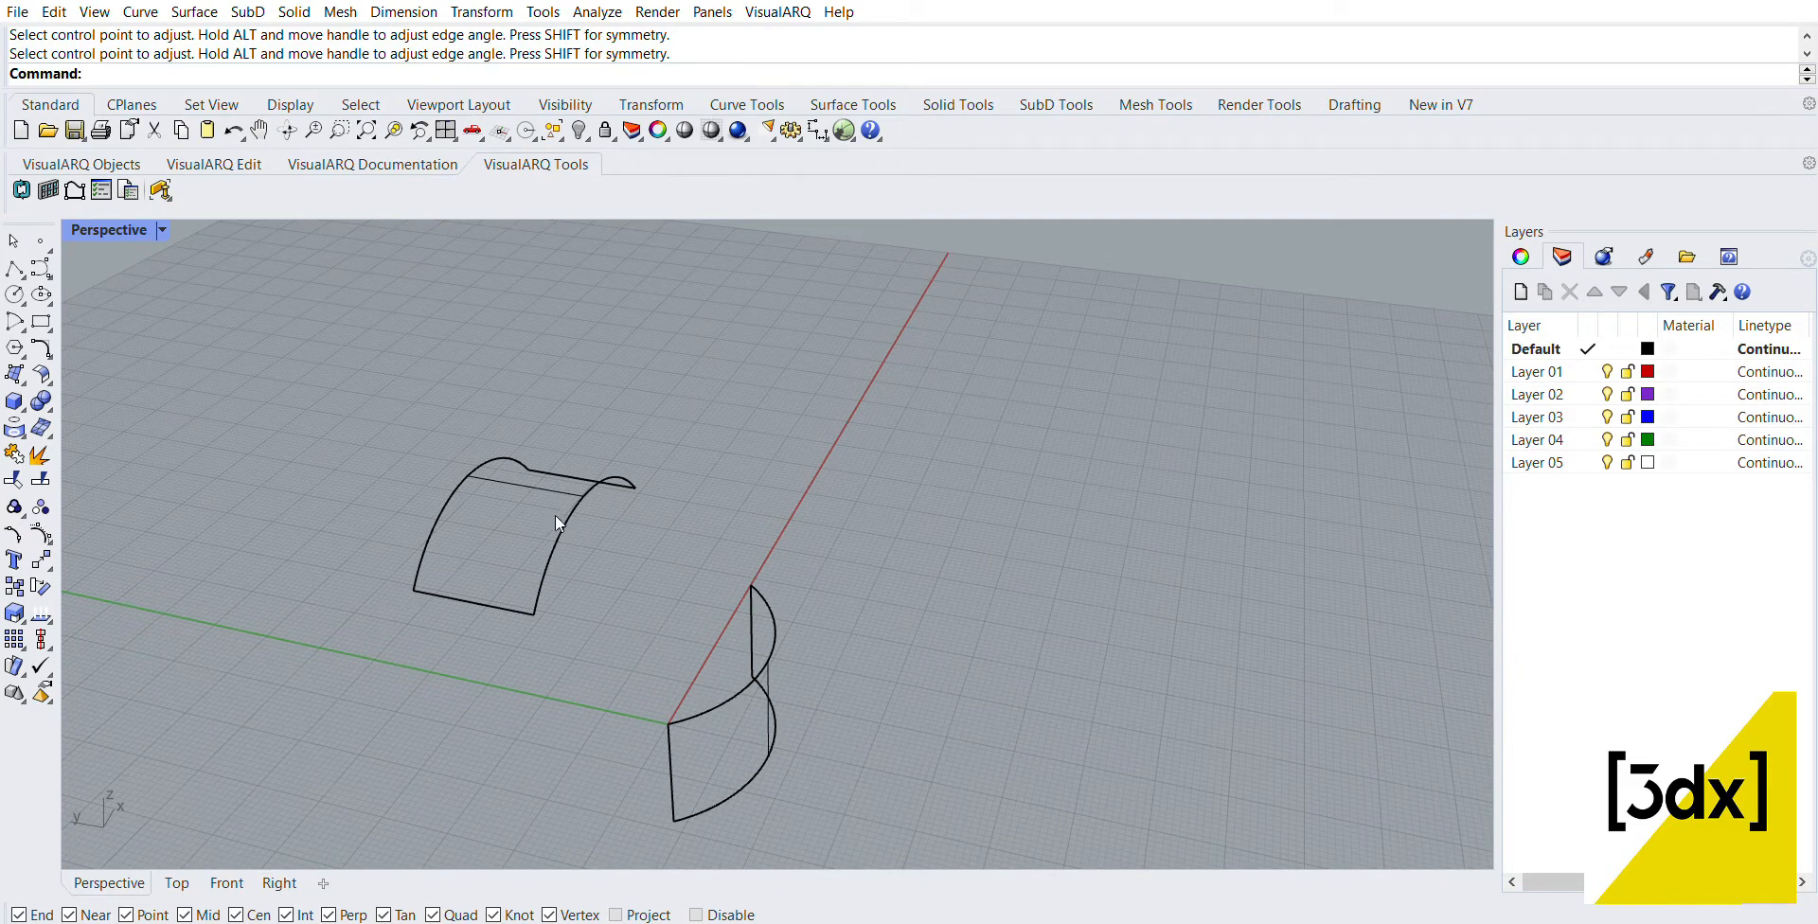
Step: Connect the near arched edge and the ground arc edge of the two extrusions with BlendSrf, adjusting its control points to reshape the bend
key(Return)
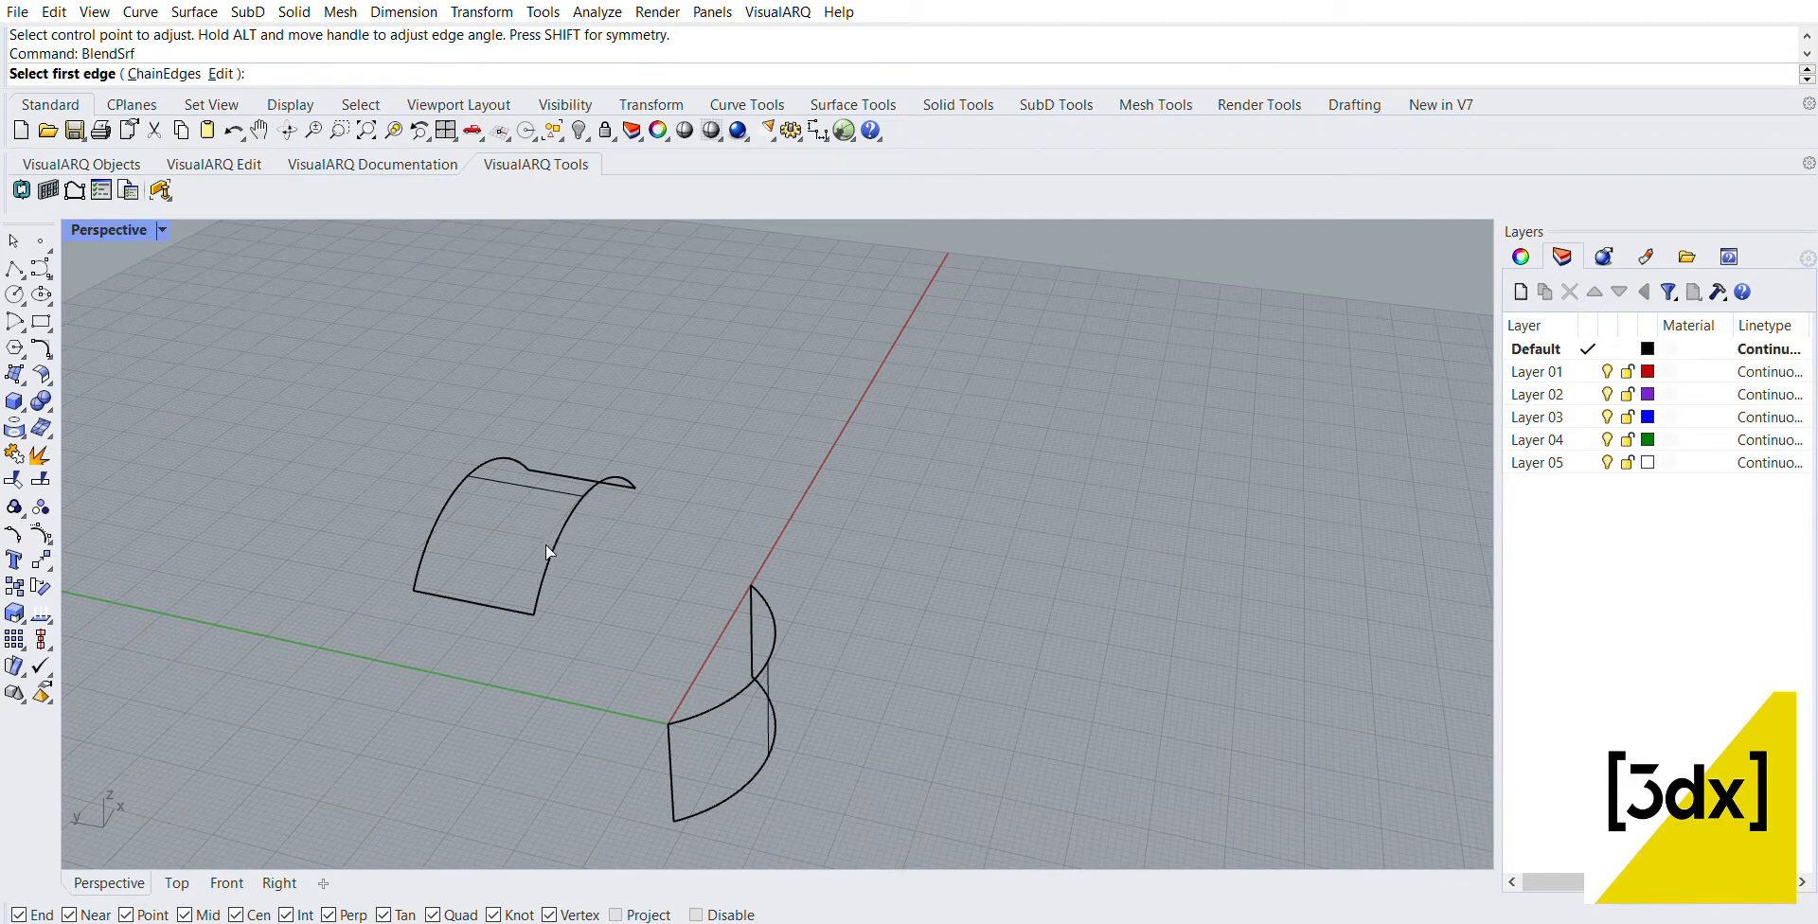
click(552, 545)
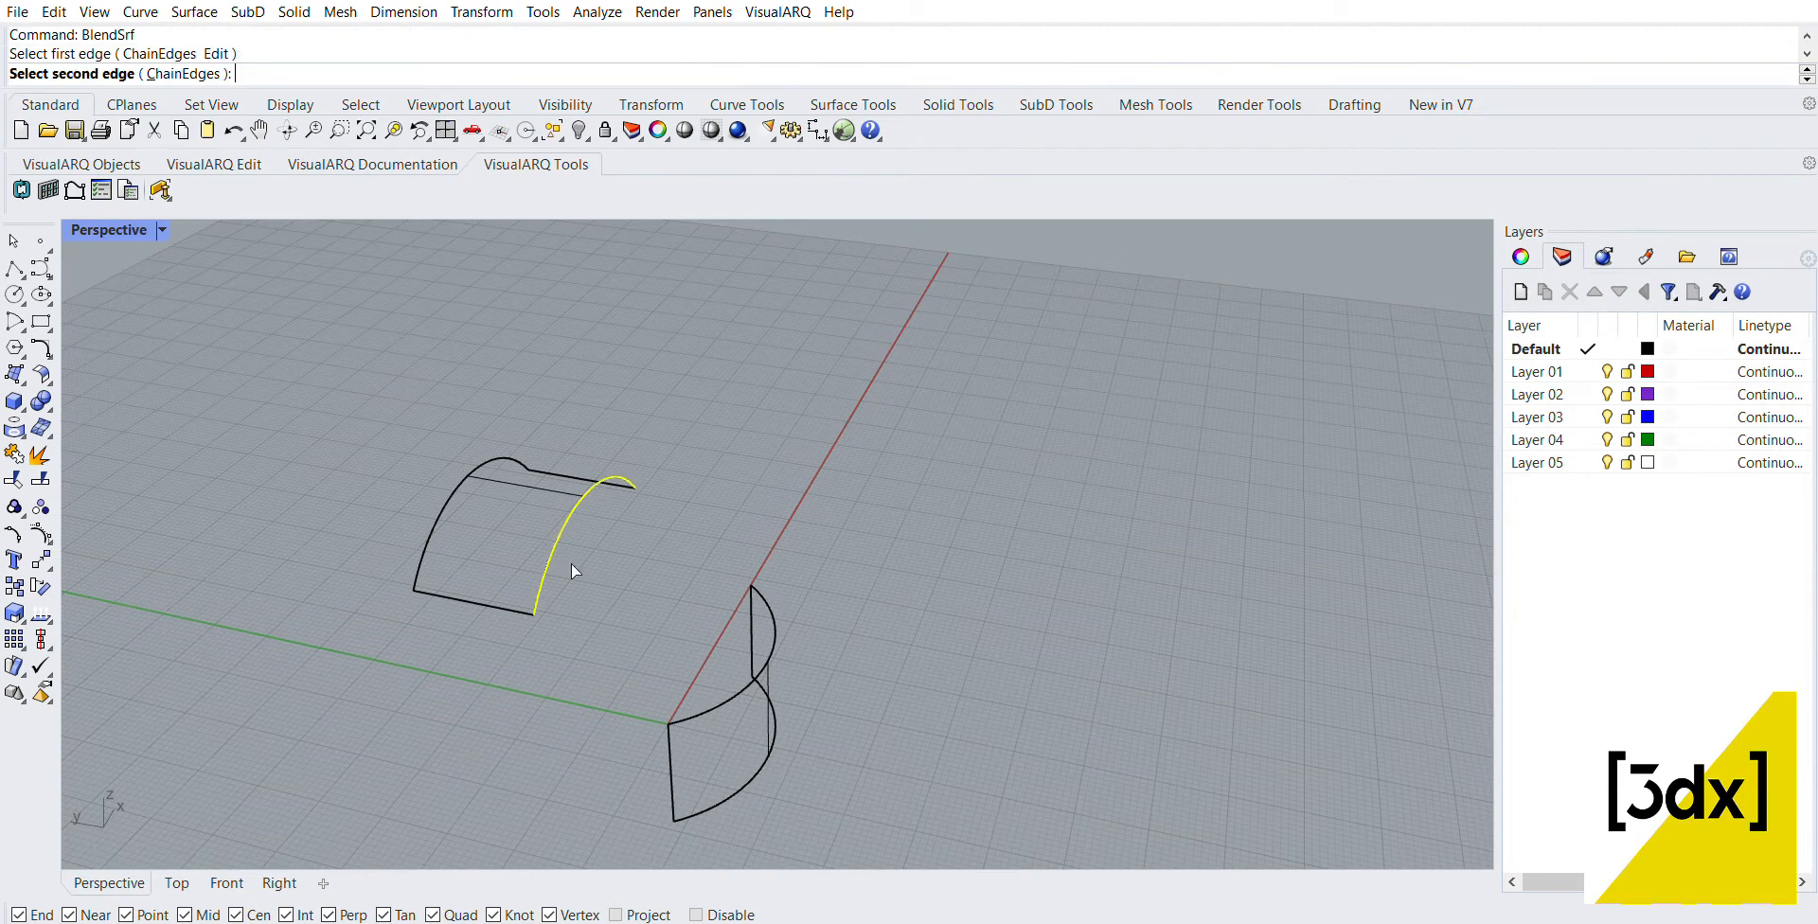
click(721, 697)
right_drag(753, 661, 946, 518)
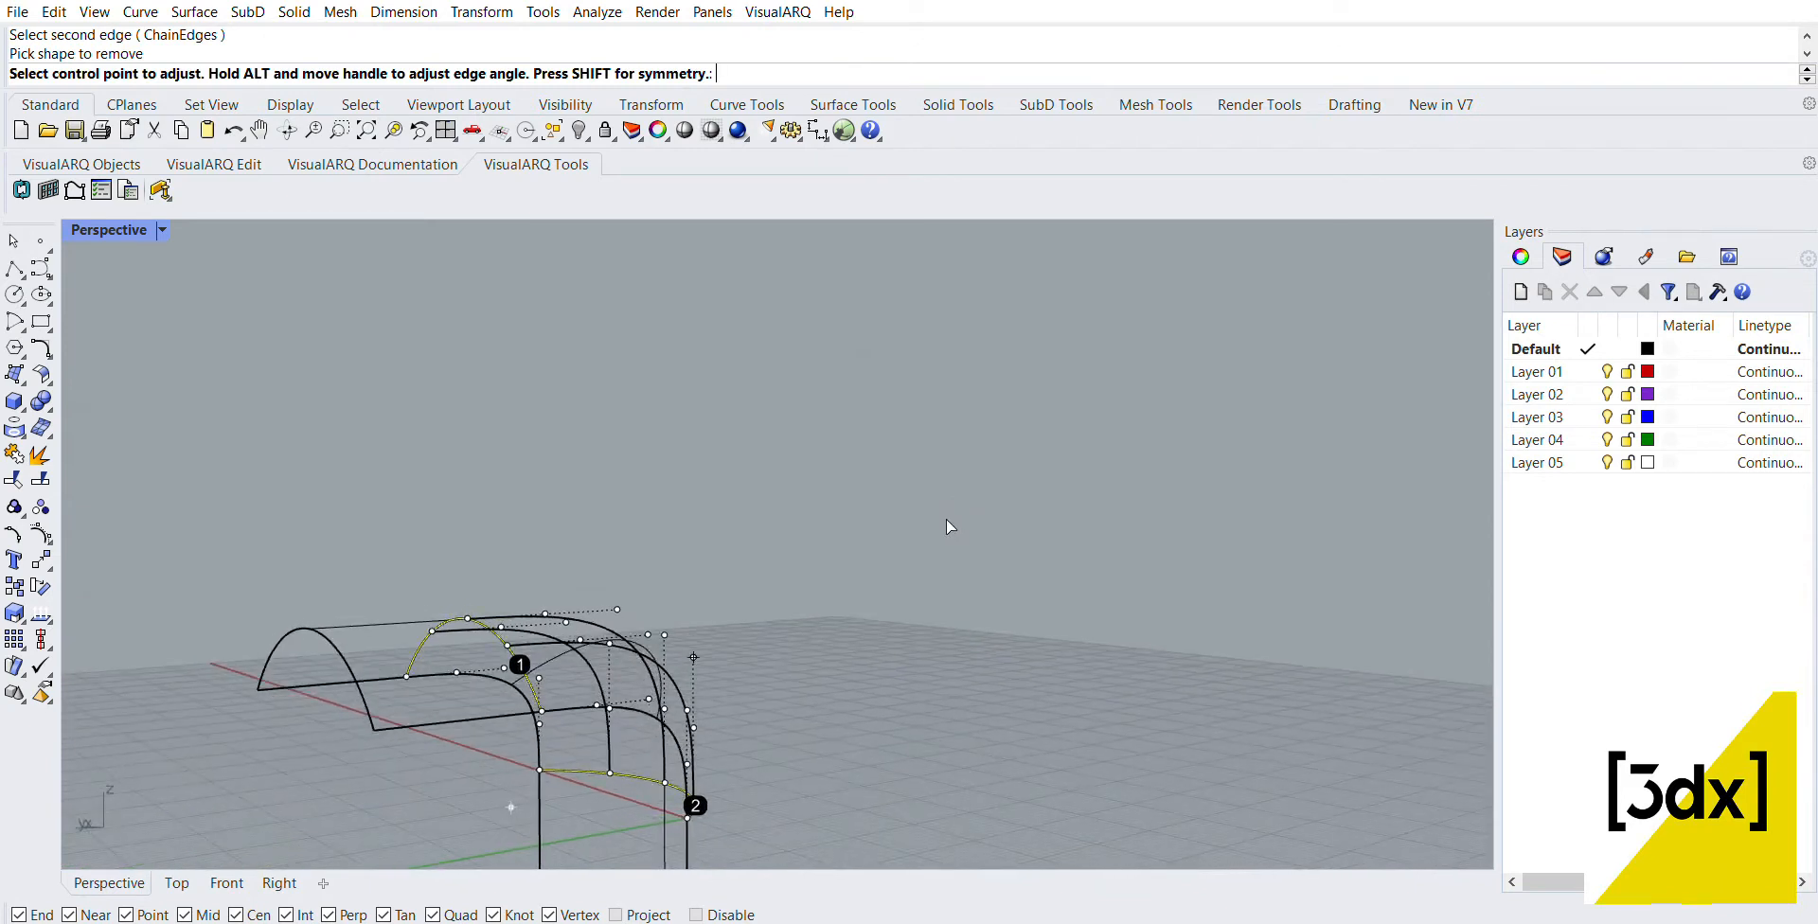
right_drag(1163, 708, 843, 606)
drag(1239, 341, 1181, 376)
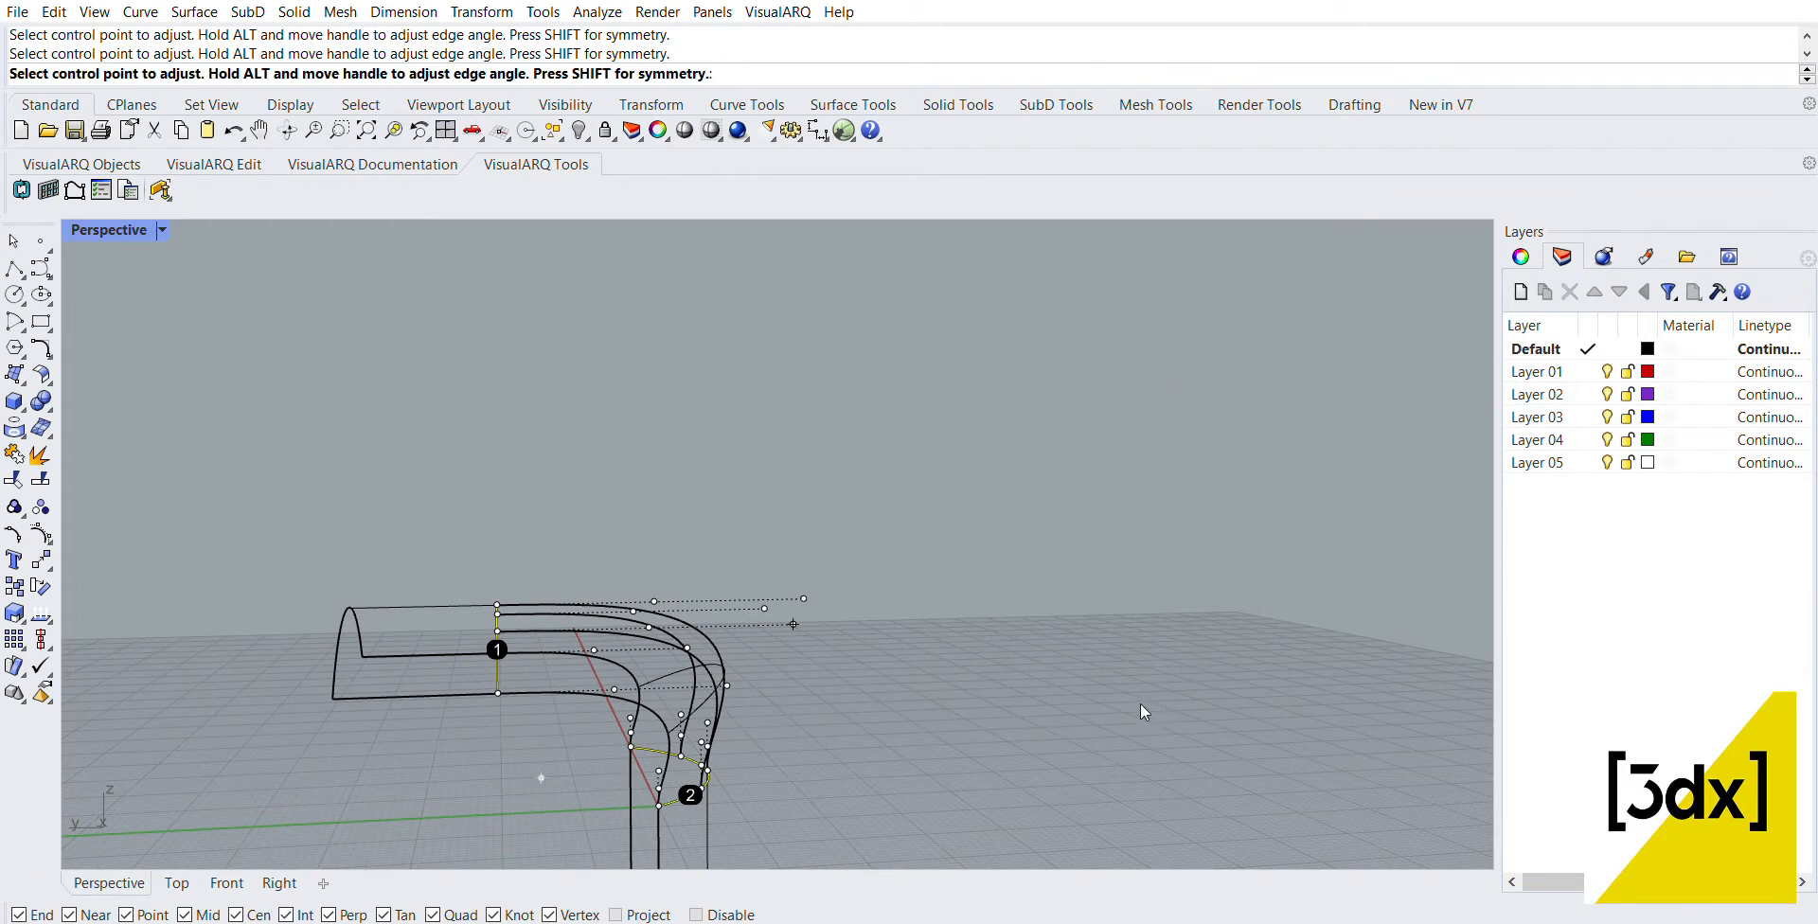
key(Return)
Step: Set the Perspective viewport to the Shaded display mode and orbit to a side view of the blend
right_drag(820, 697, 649, 593)
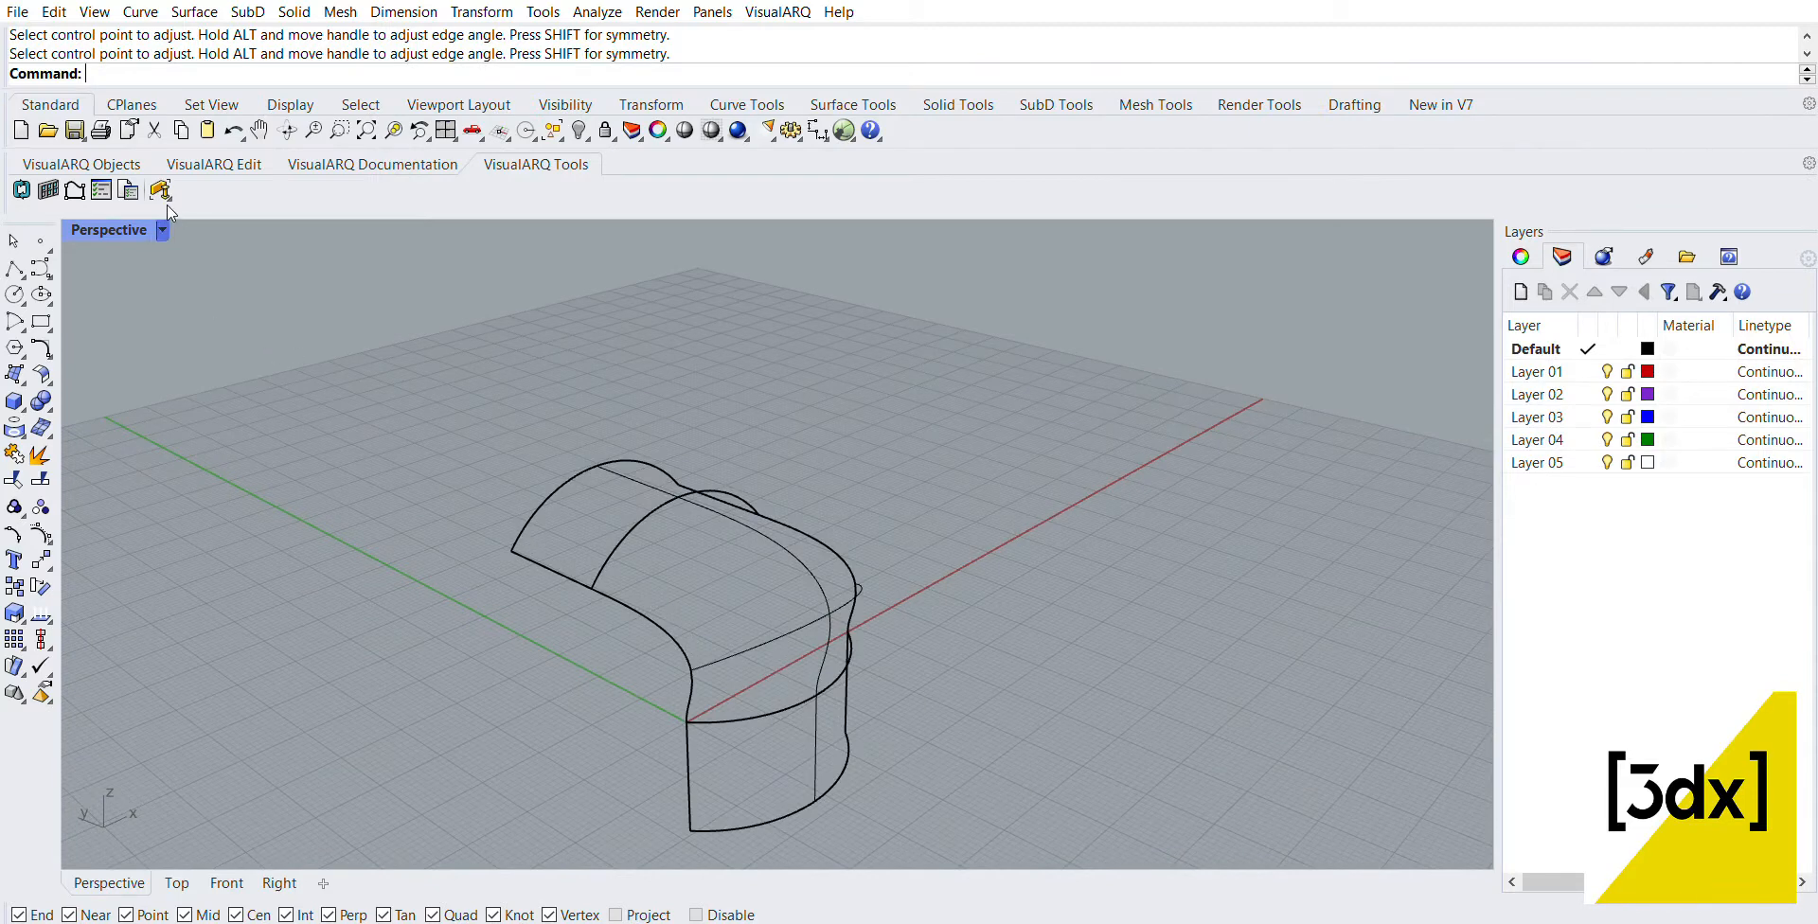
key(ctrl+alt+s)
mouse_move(781, 640)
right_down()
mouse_move(922, 608)
mouse_move(871, 621)
right_up()
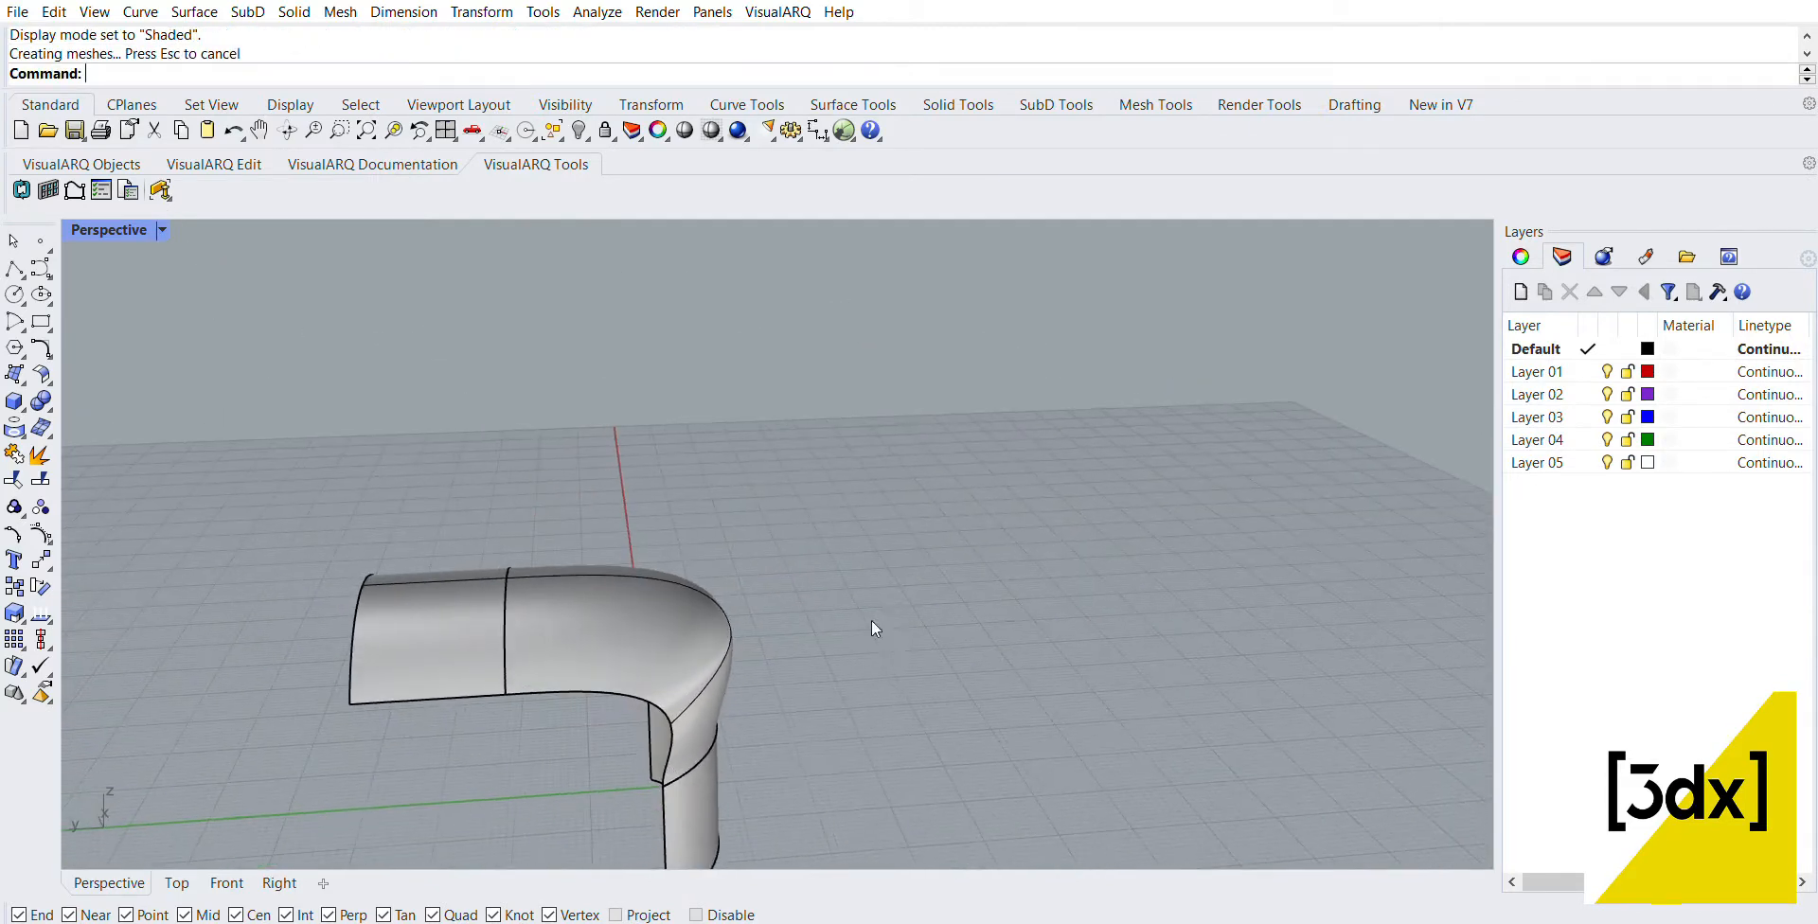
Step: Delete both extruded surfaces and the upright arc curve, leaving the blend surface
click(706, 787)
key(Delete)
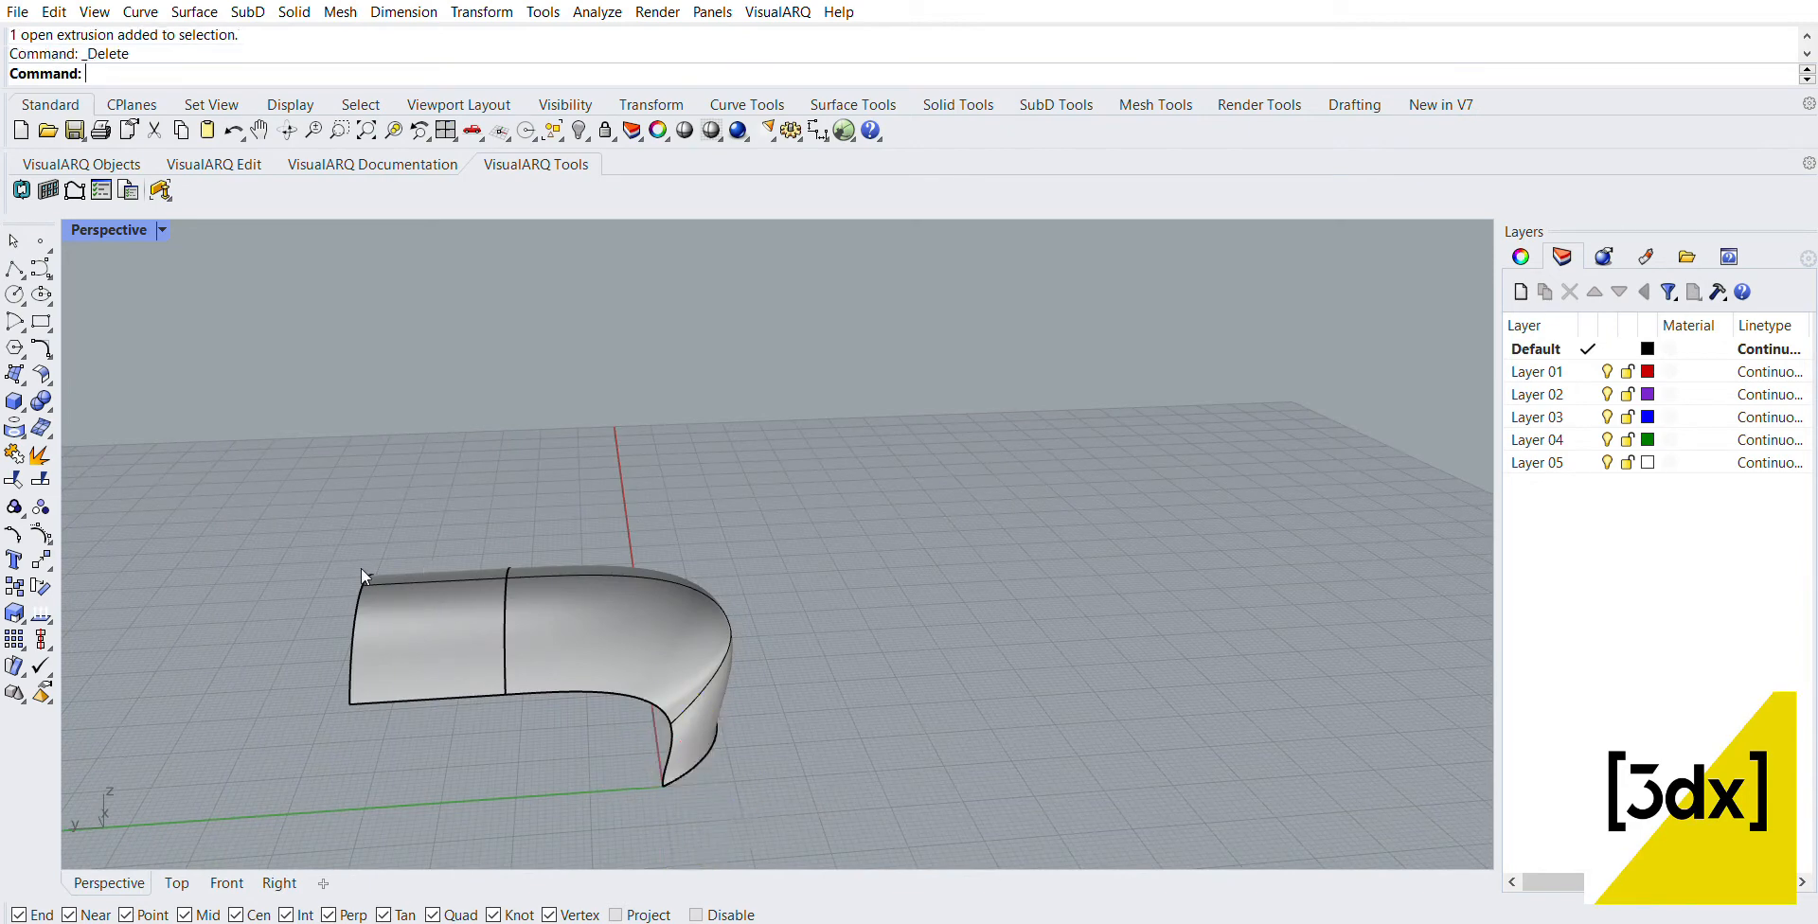
click(405, 606)
key(Delete)
drag(460, 503, 566, 803)
key(Delete)
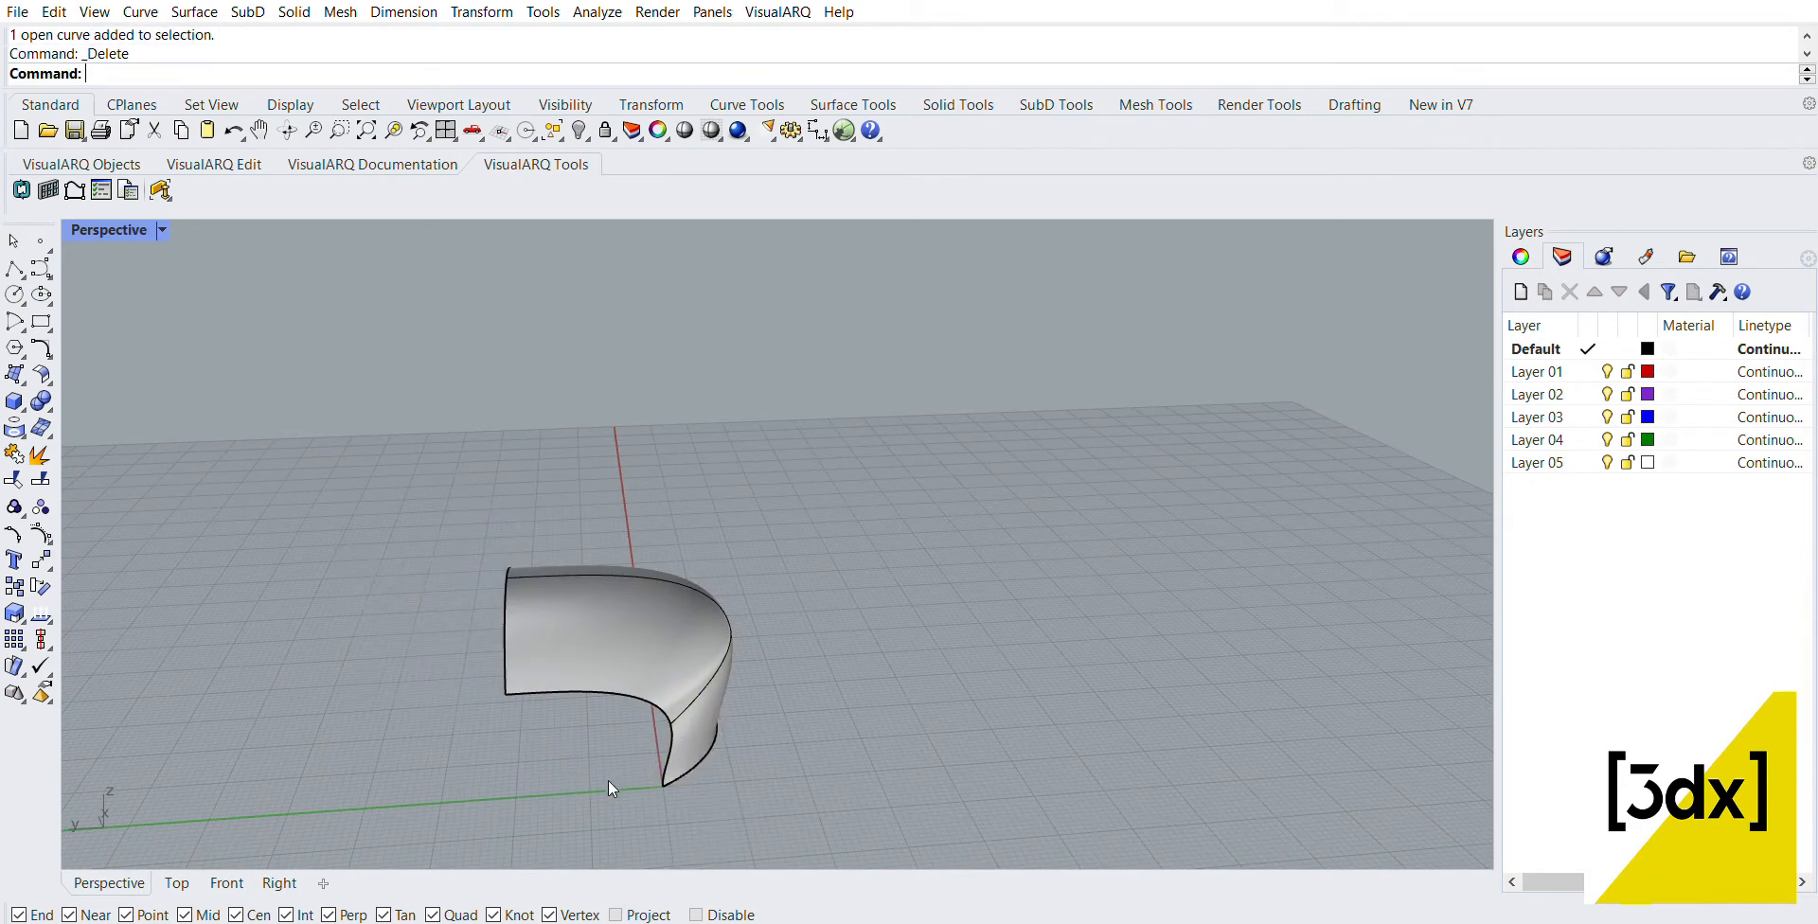
Step: Create the flat UV outline of the blend surface with CreateUVCrv, without adding any points or curves on the surface
right_drag(585, 731, 645, 711)
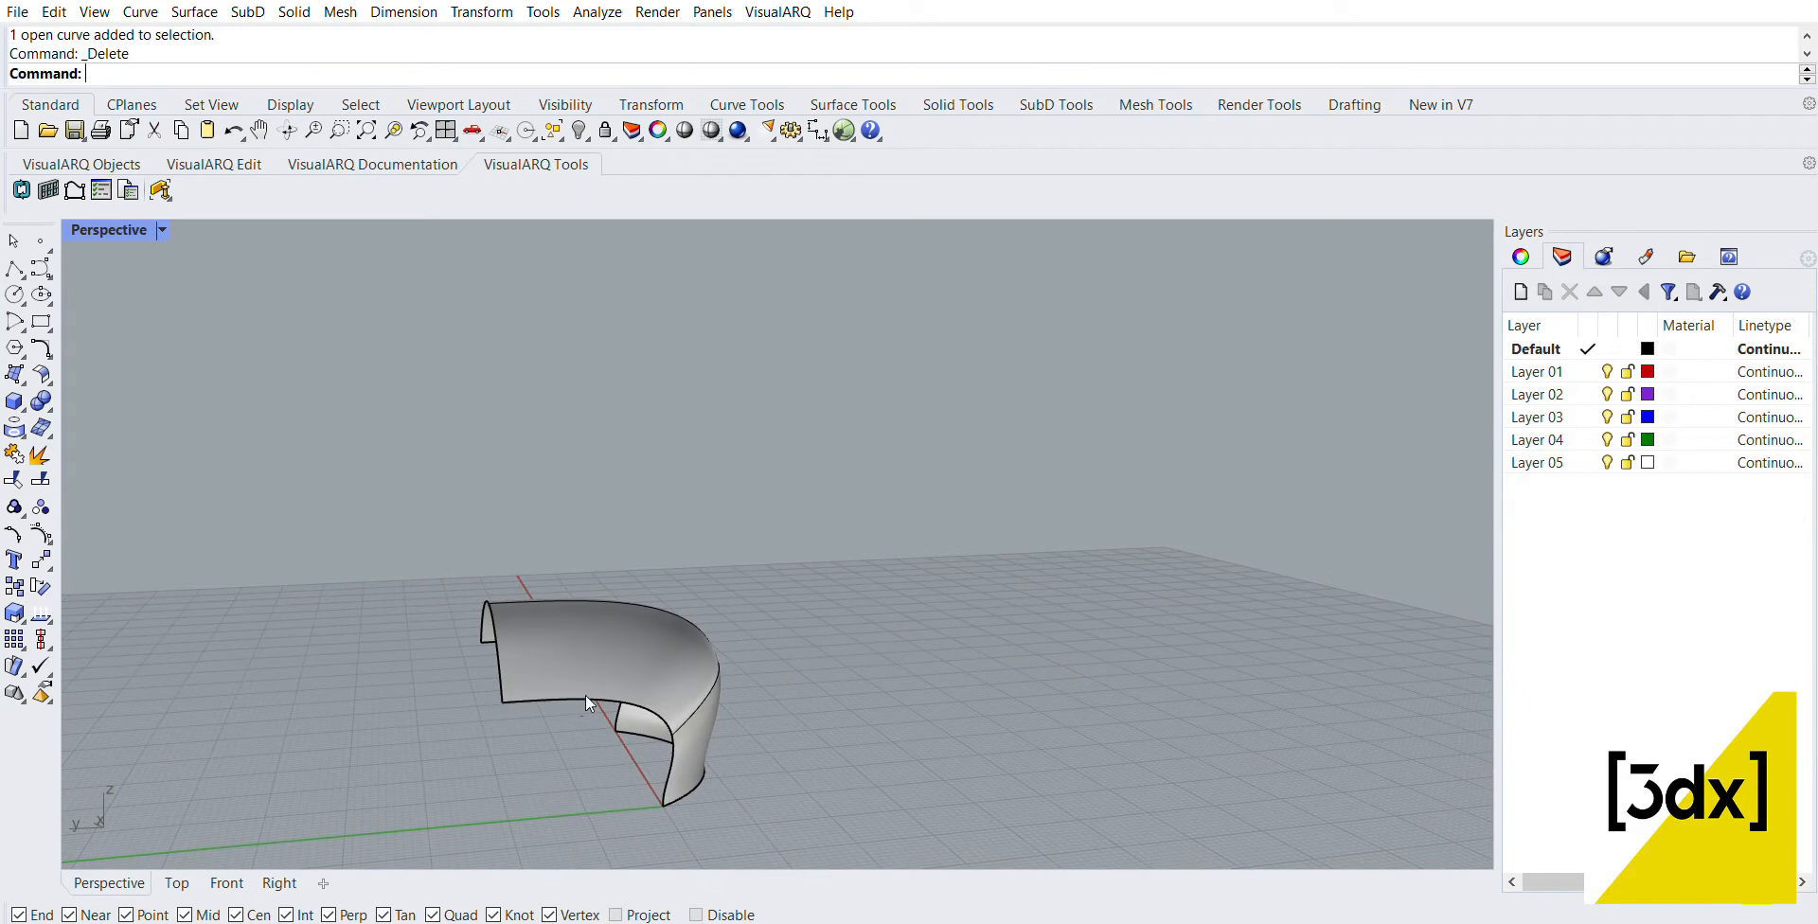
right_drag(889, 843, 725, 743)
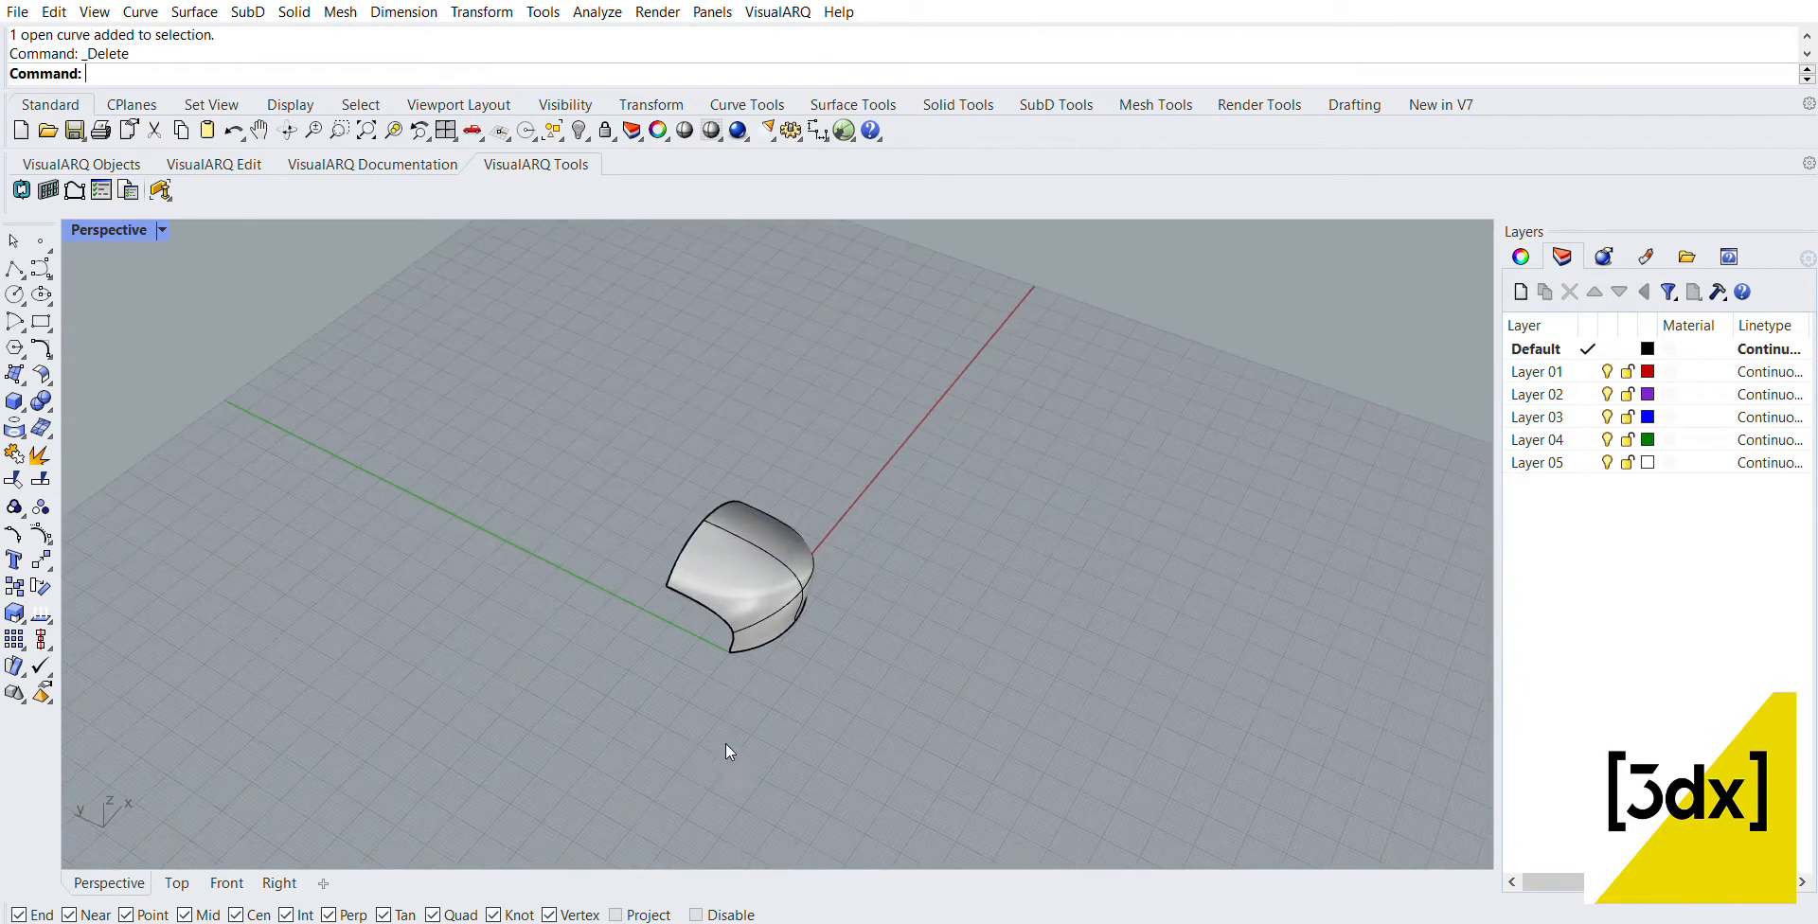
scroll(786, 596, up, 2)
text(Cr)
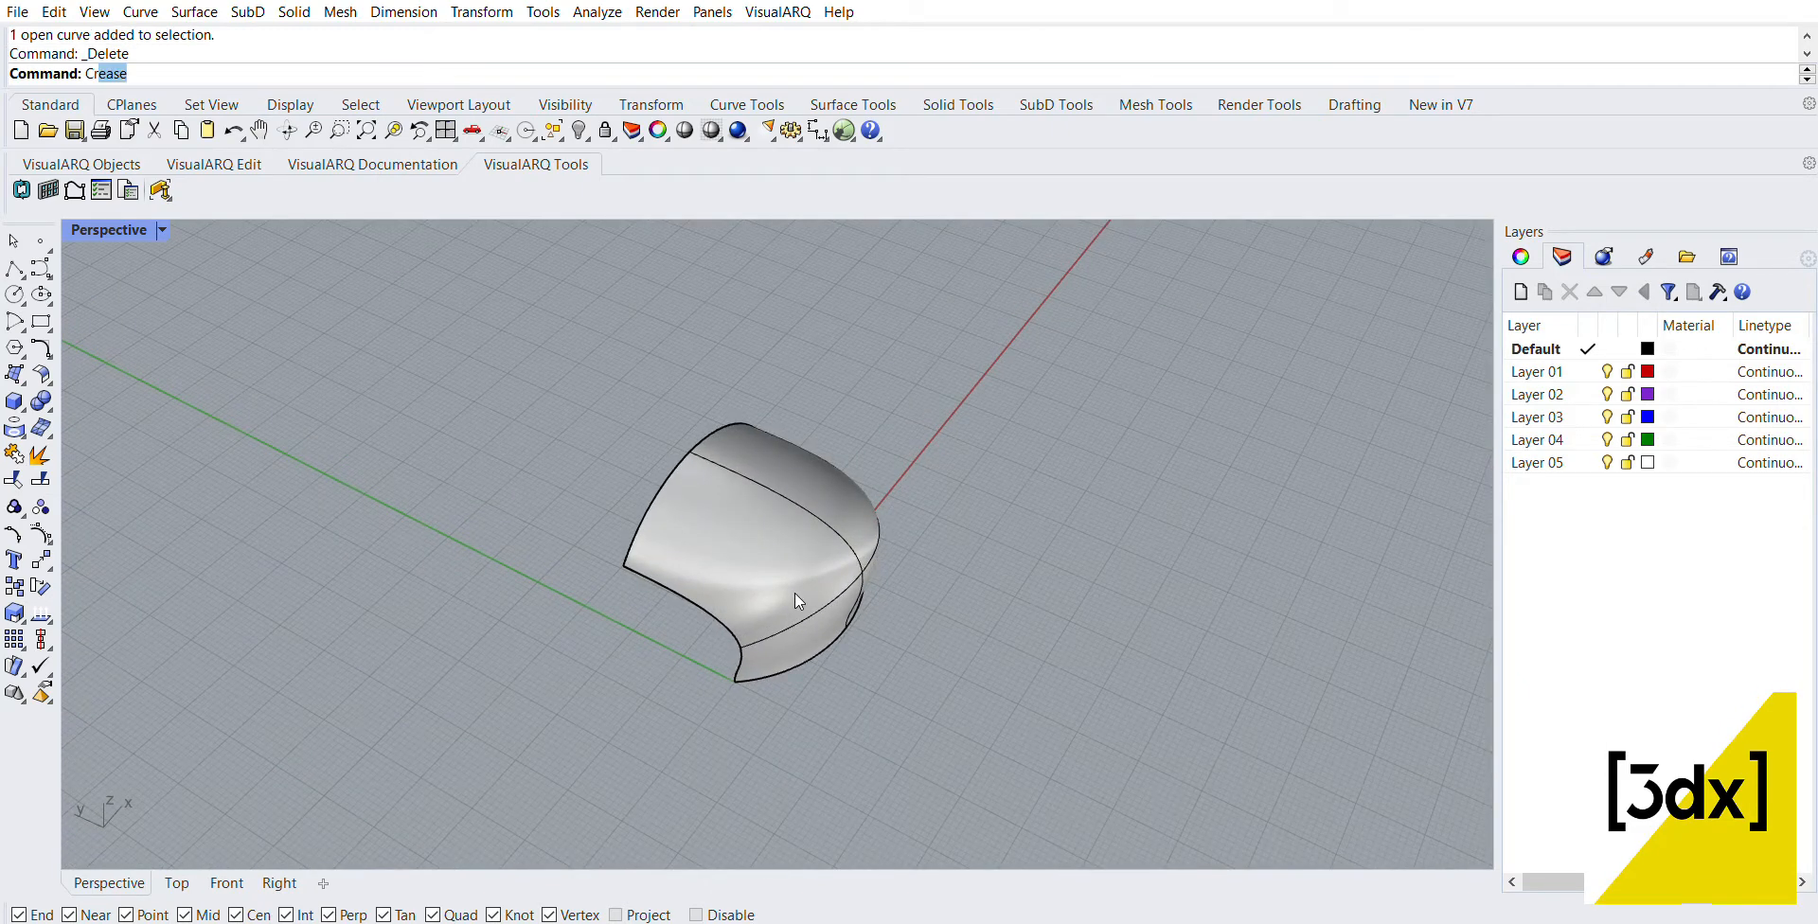
text(eaateUVCrv)
key(Return)
click(753, 585)
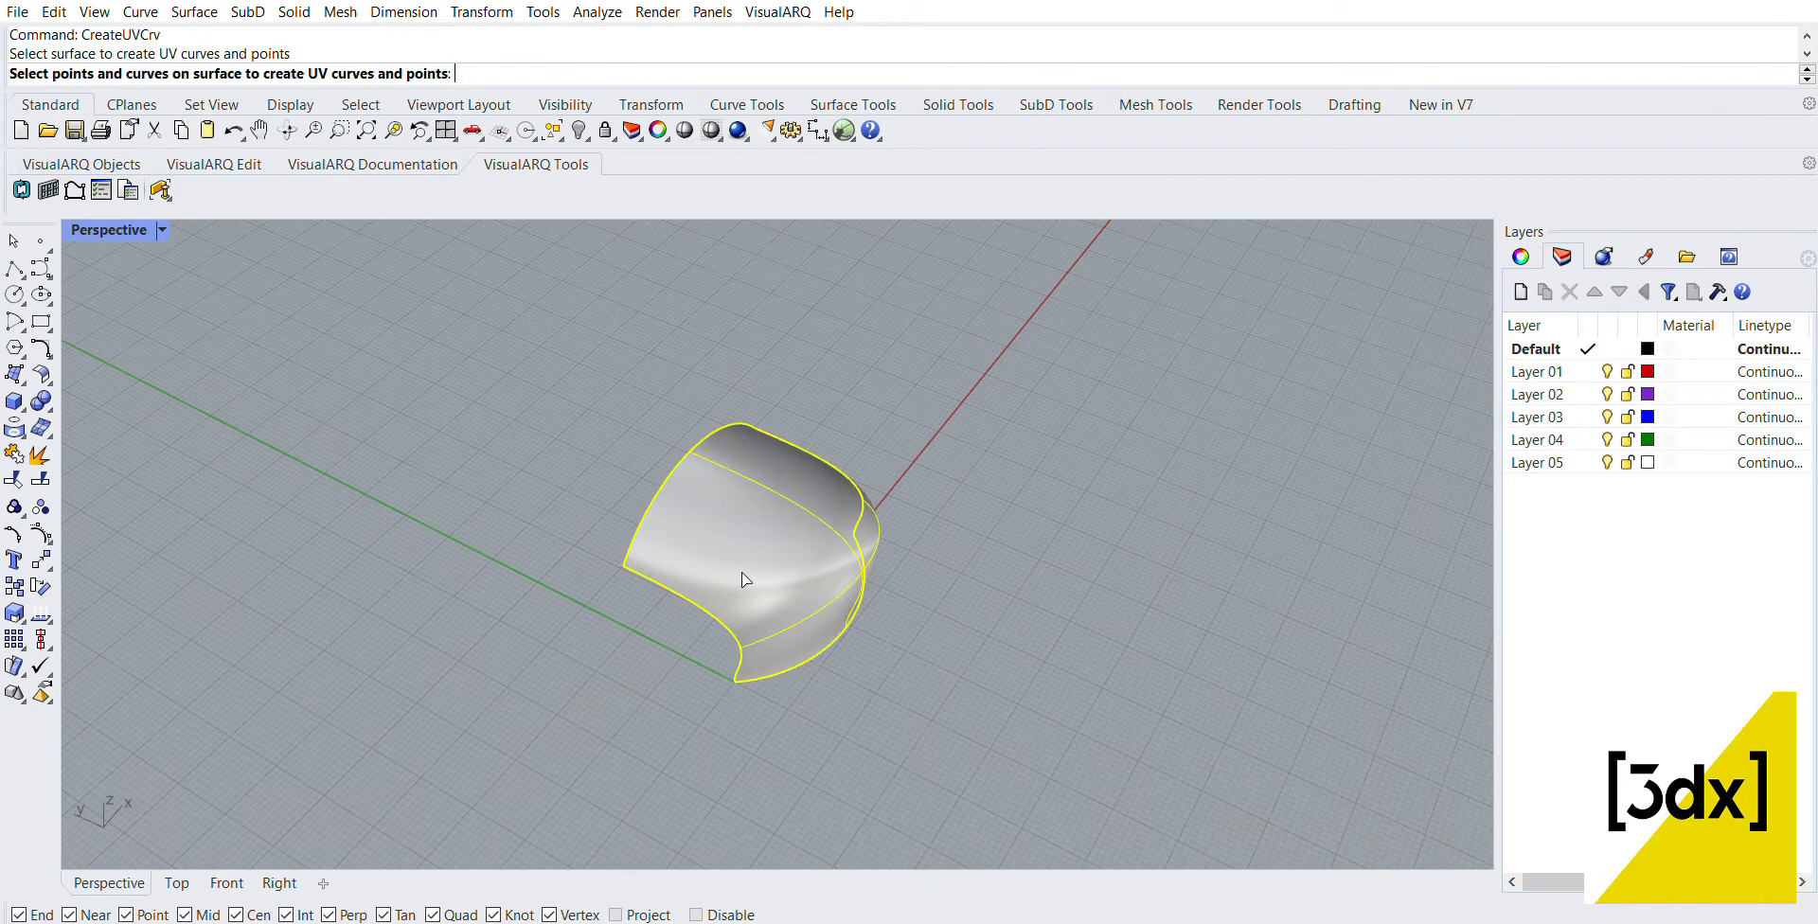
key(Return)
Step: Move the UV rectangle along the X direction, away from the blend surface and beyond the edge of the grid
right_drag(791, 532, 637, 587)
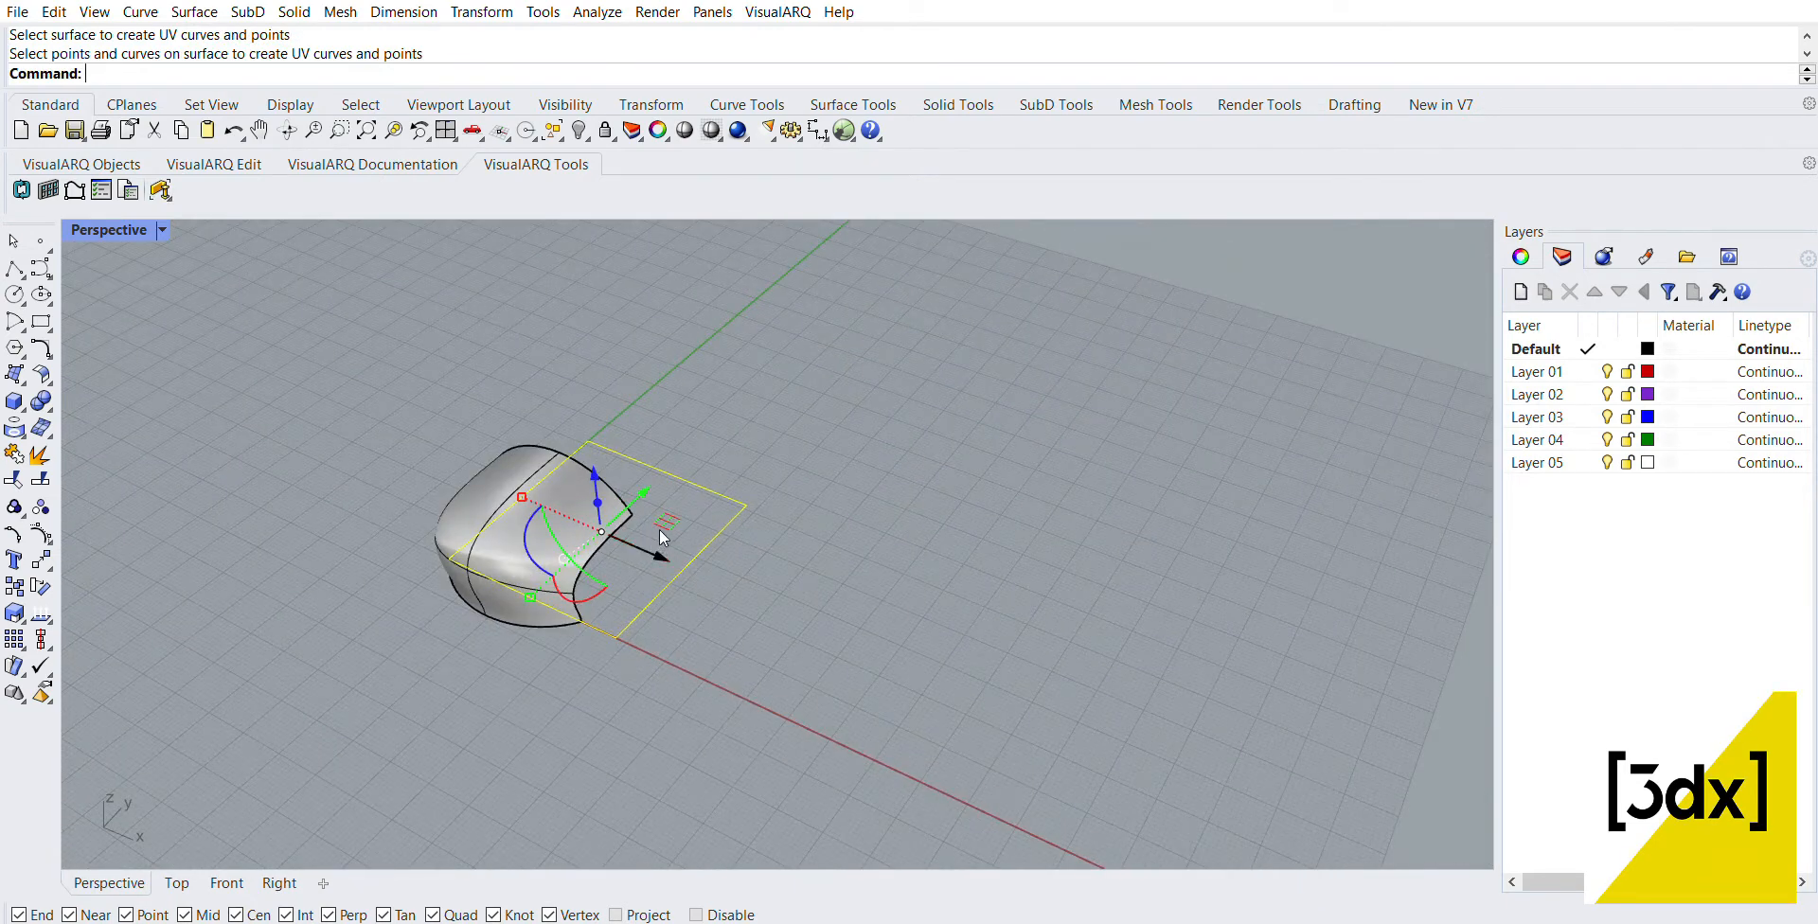
drag(660, 532, 1214, 748)
scroll(1072, 581, down, 5)
scroll(1042, 547, up, 3)
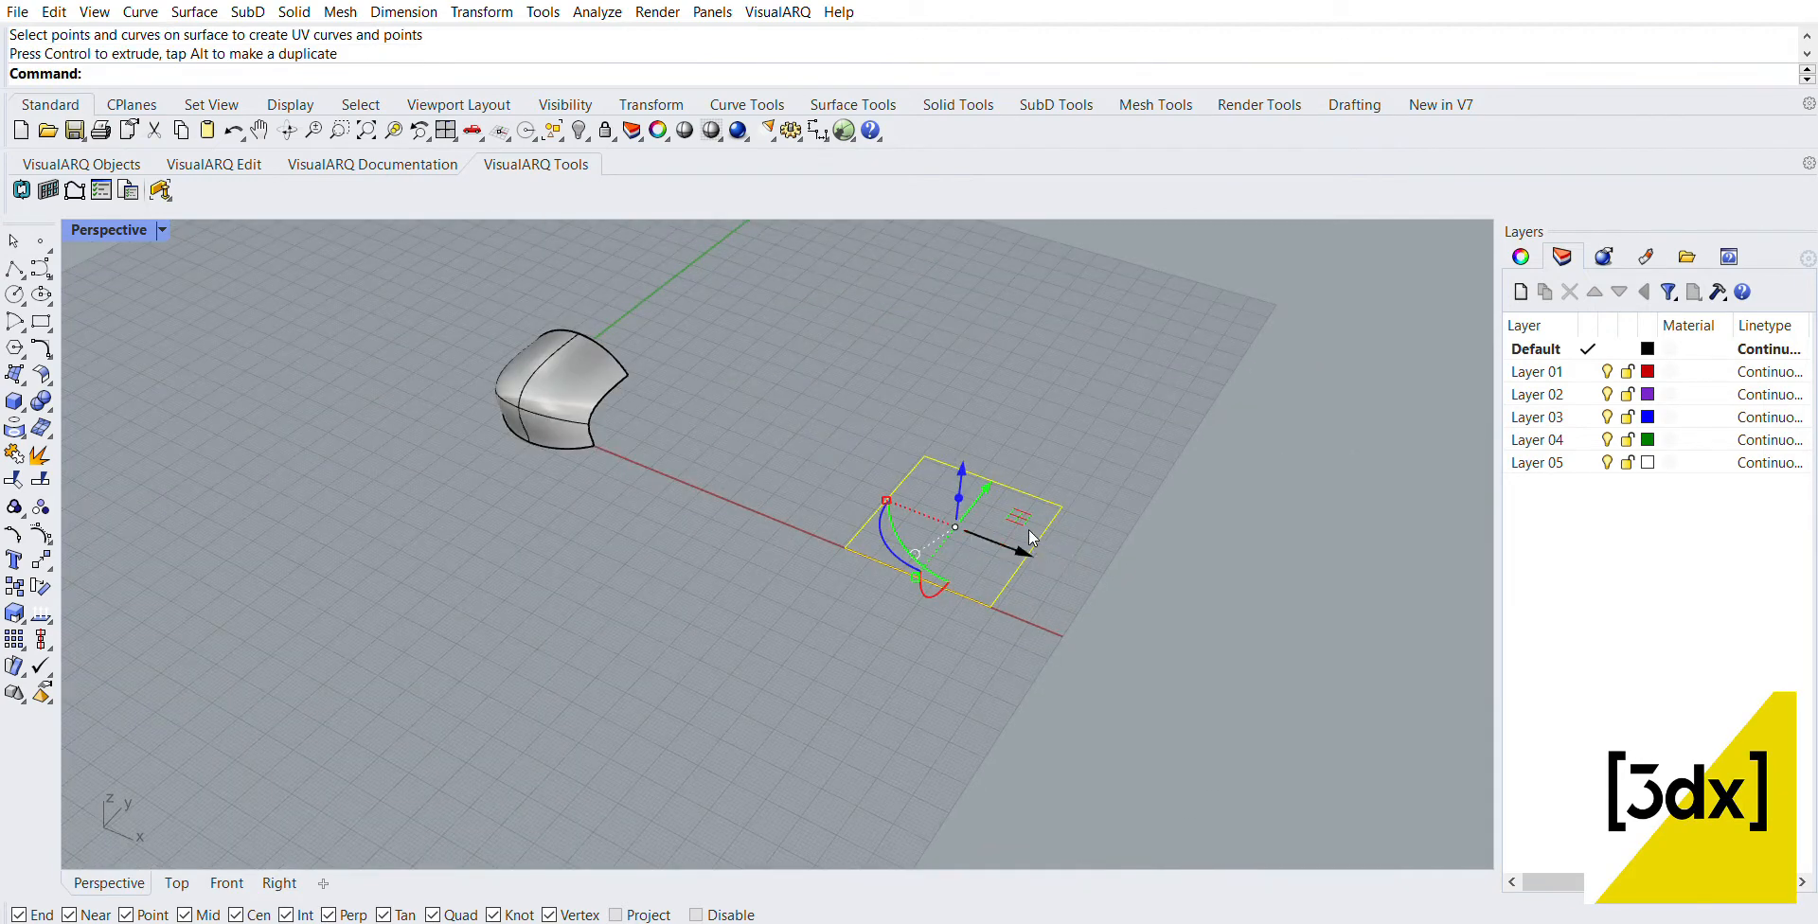
drag(1027, 548, 1436, 709)
click(1119, 612)
scroll(842, 523, down, 6)
right_drag(843, 523, 1004, 585)
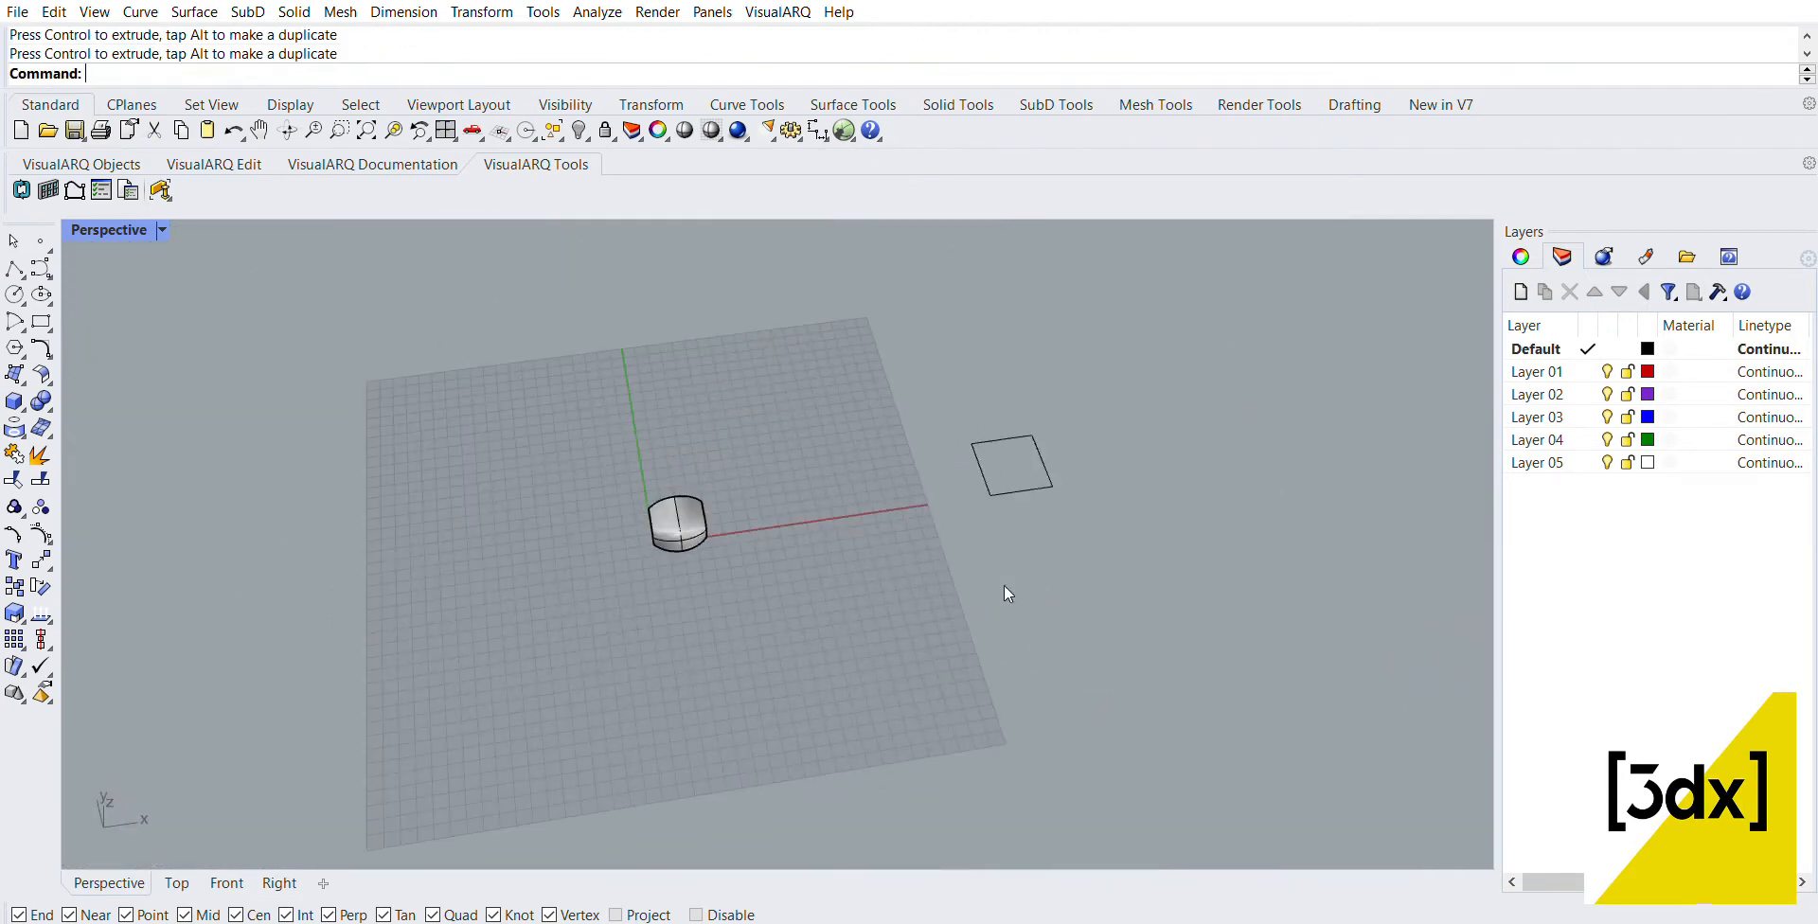
scroll(984, 349, up, 5)
scroll(1114, 496, up, 6)
right_drag(1128, 549, 1024, 538)
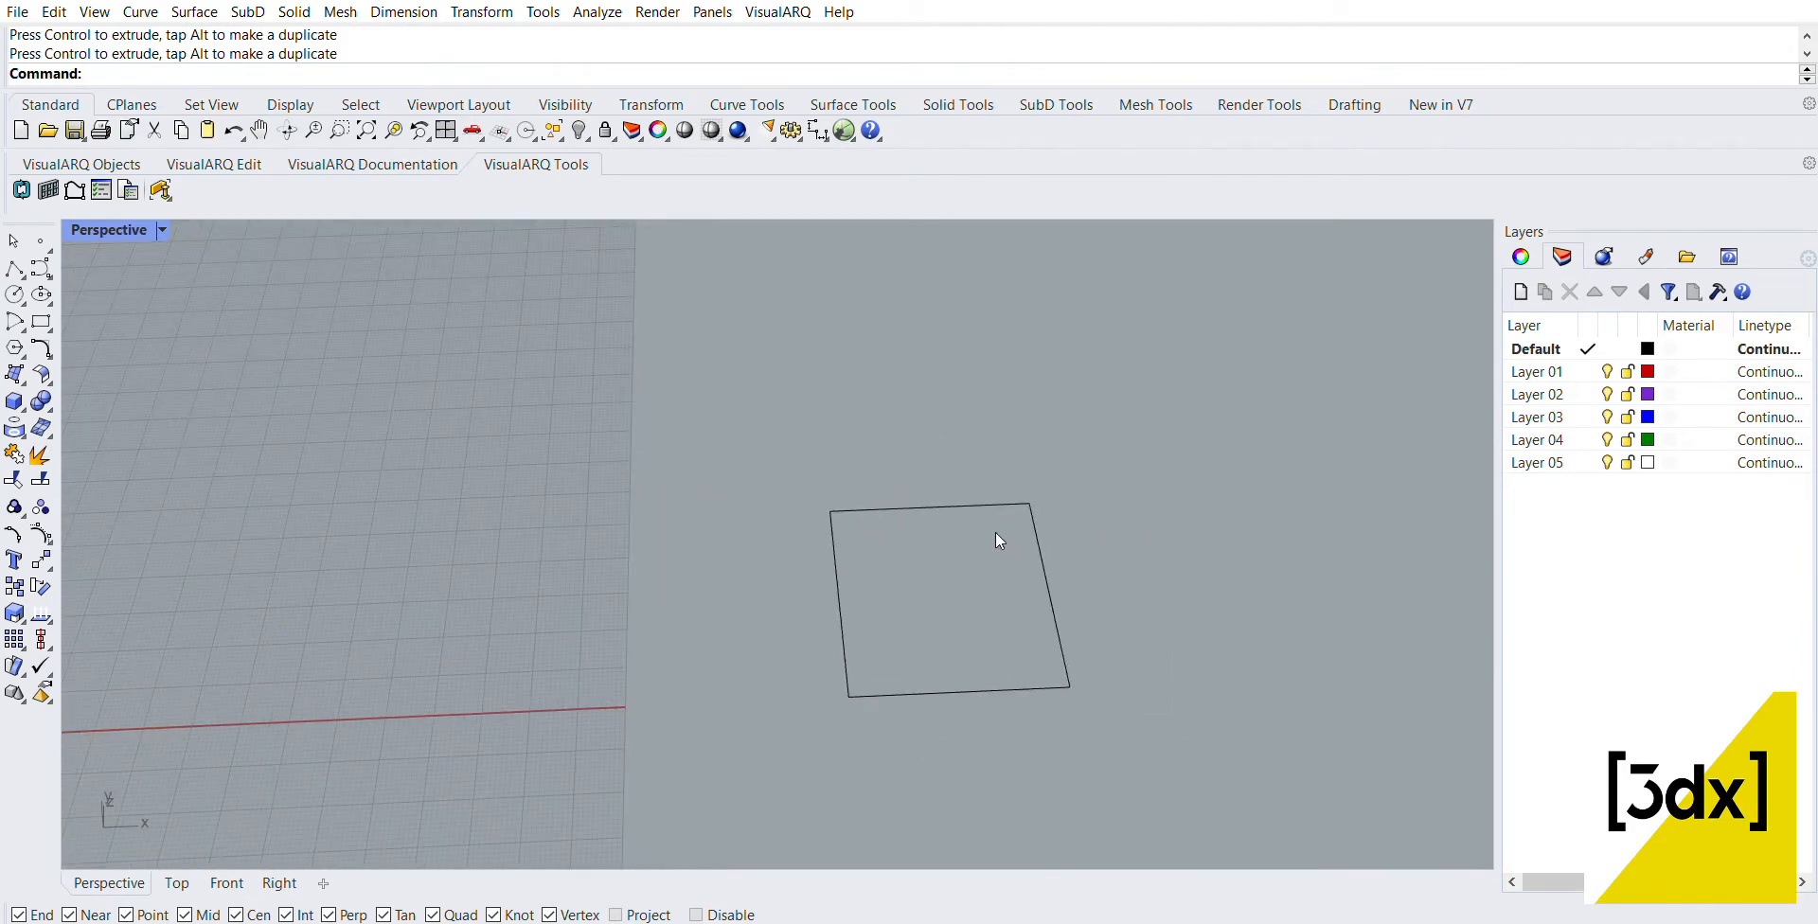
click(966, 507)
text(D)
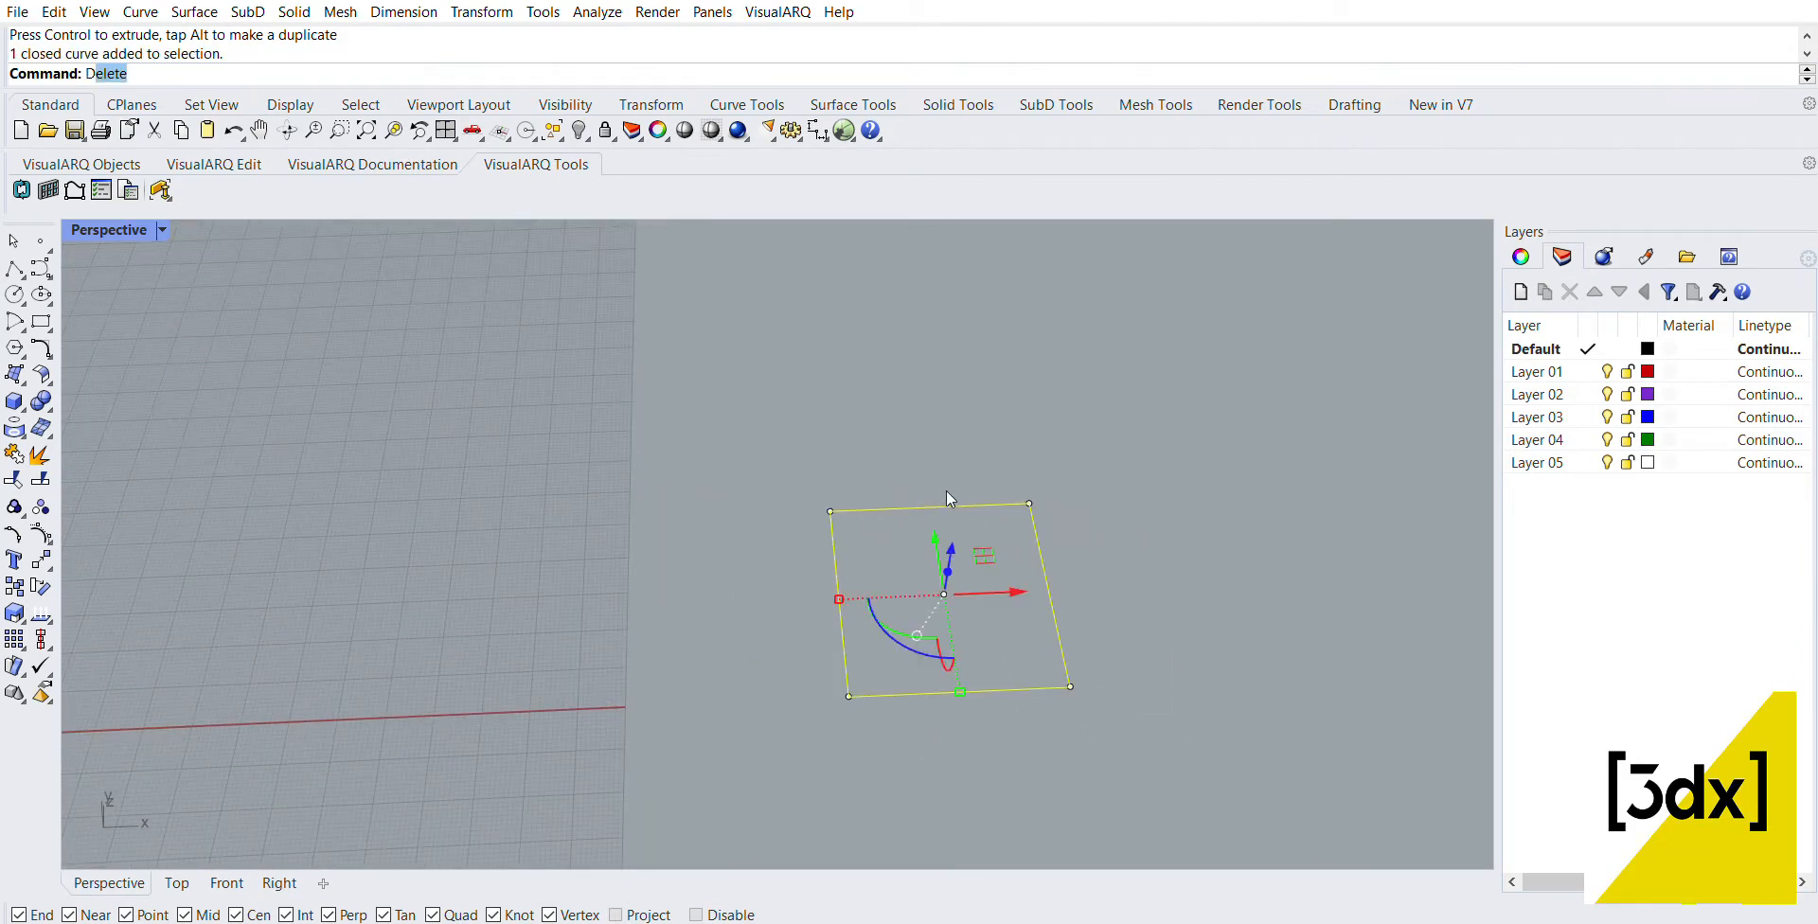
text(ivide)
key(Return)
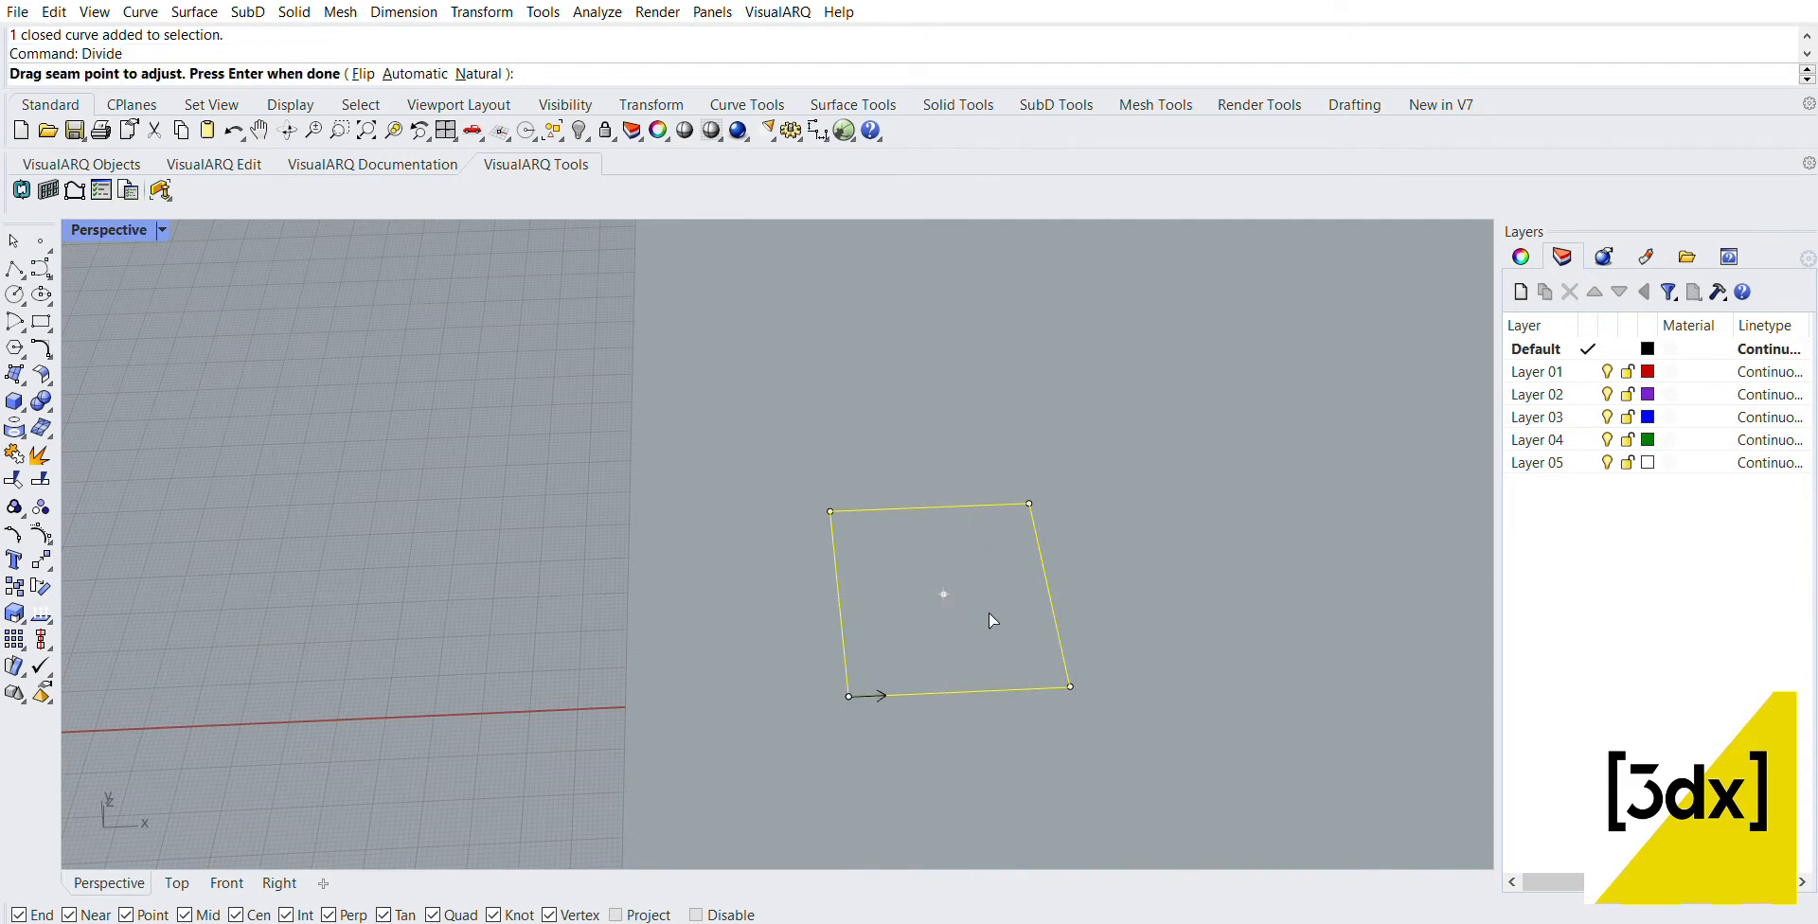
key(Return)
key(Escape)
drag(1118, 729, 1030, 635)
key(Escape)
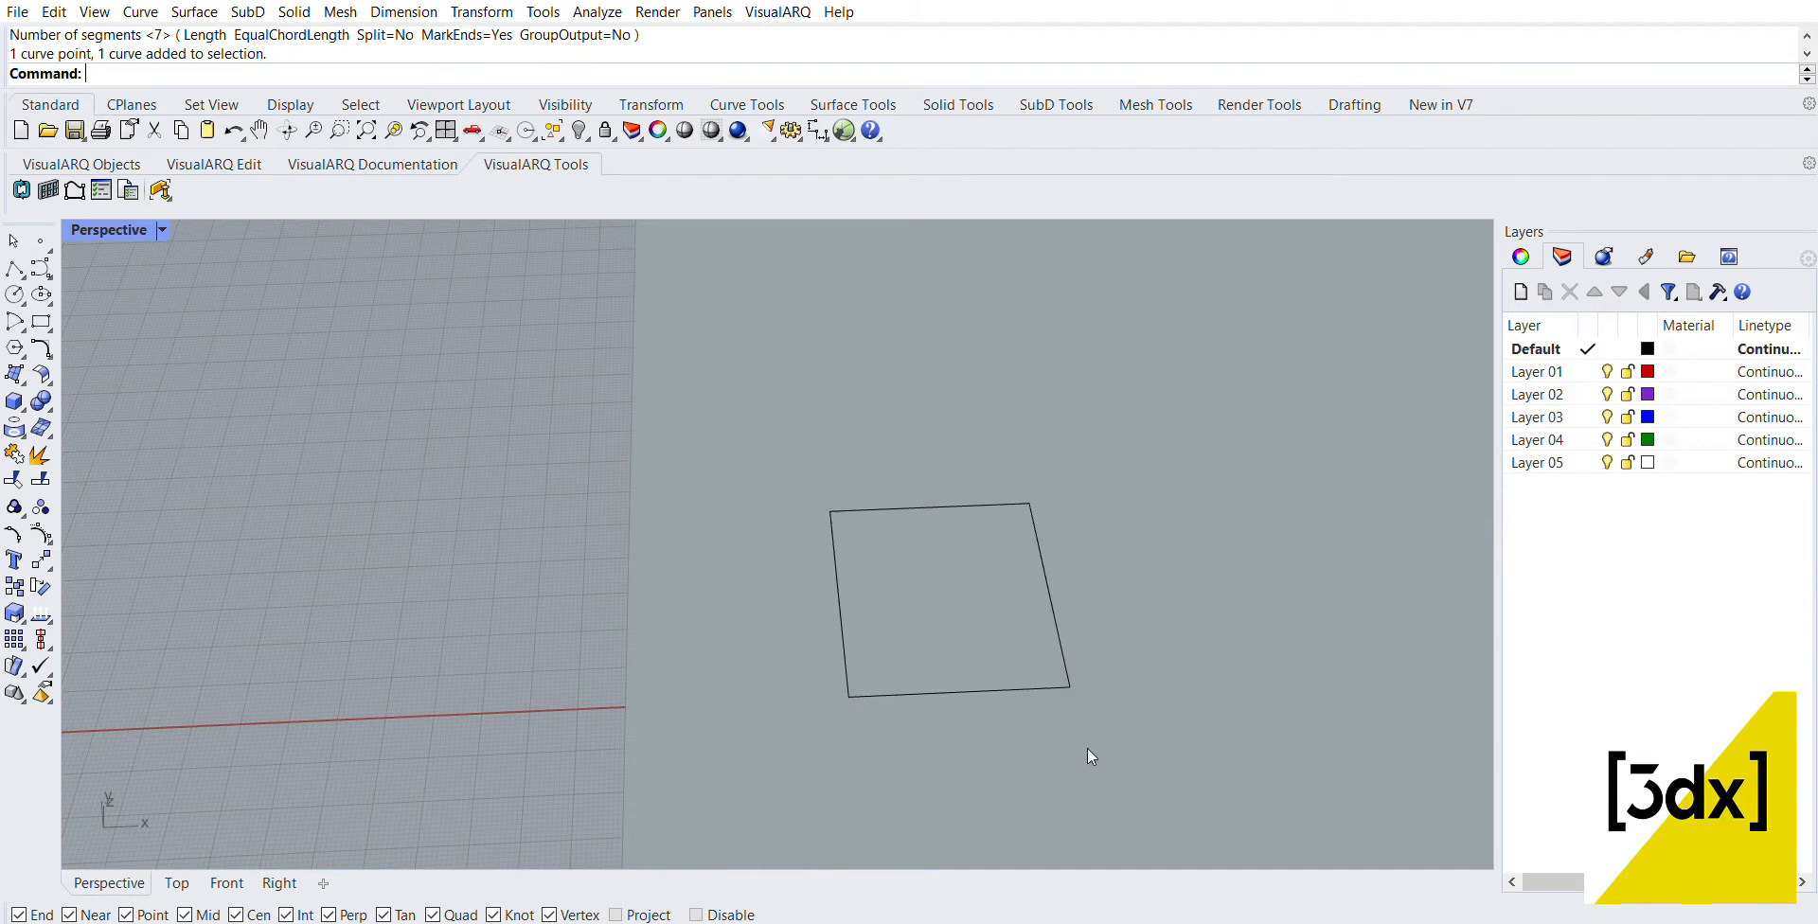
Step: Explode the UV rectangle into separate edge lines
click(1045, 690)
text(explode)
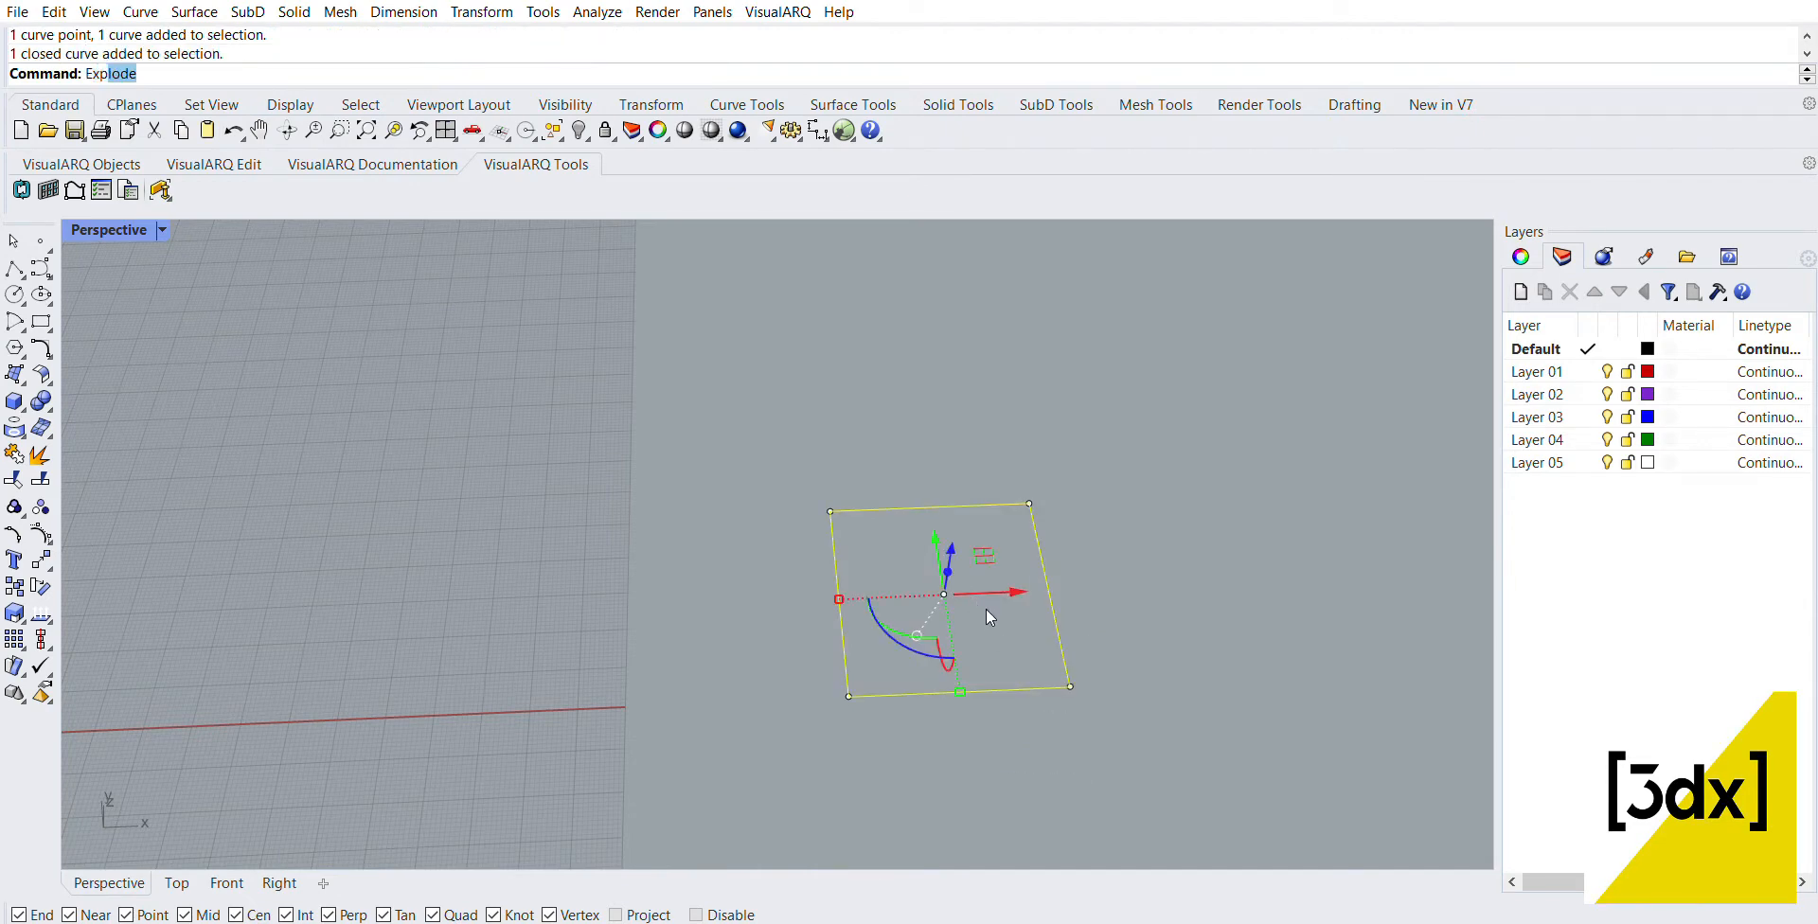
key(Return)
Step: Divide the upper and lower edges of the exploded rectangle into 7 segments each, marking the ends with points
text(divide)
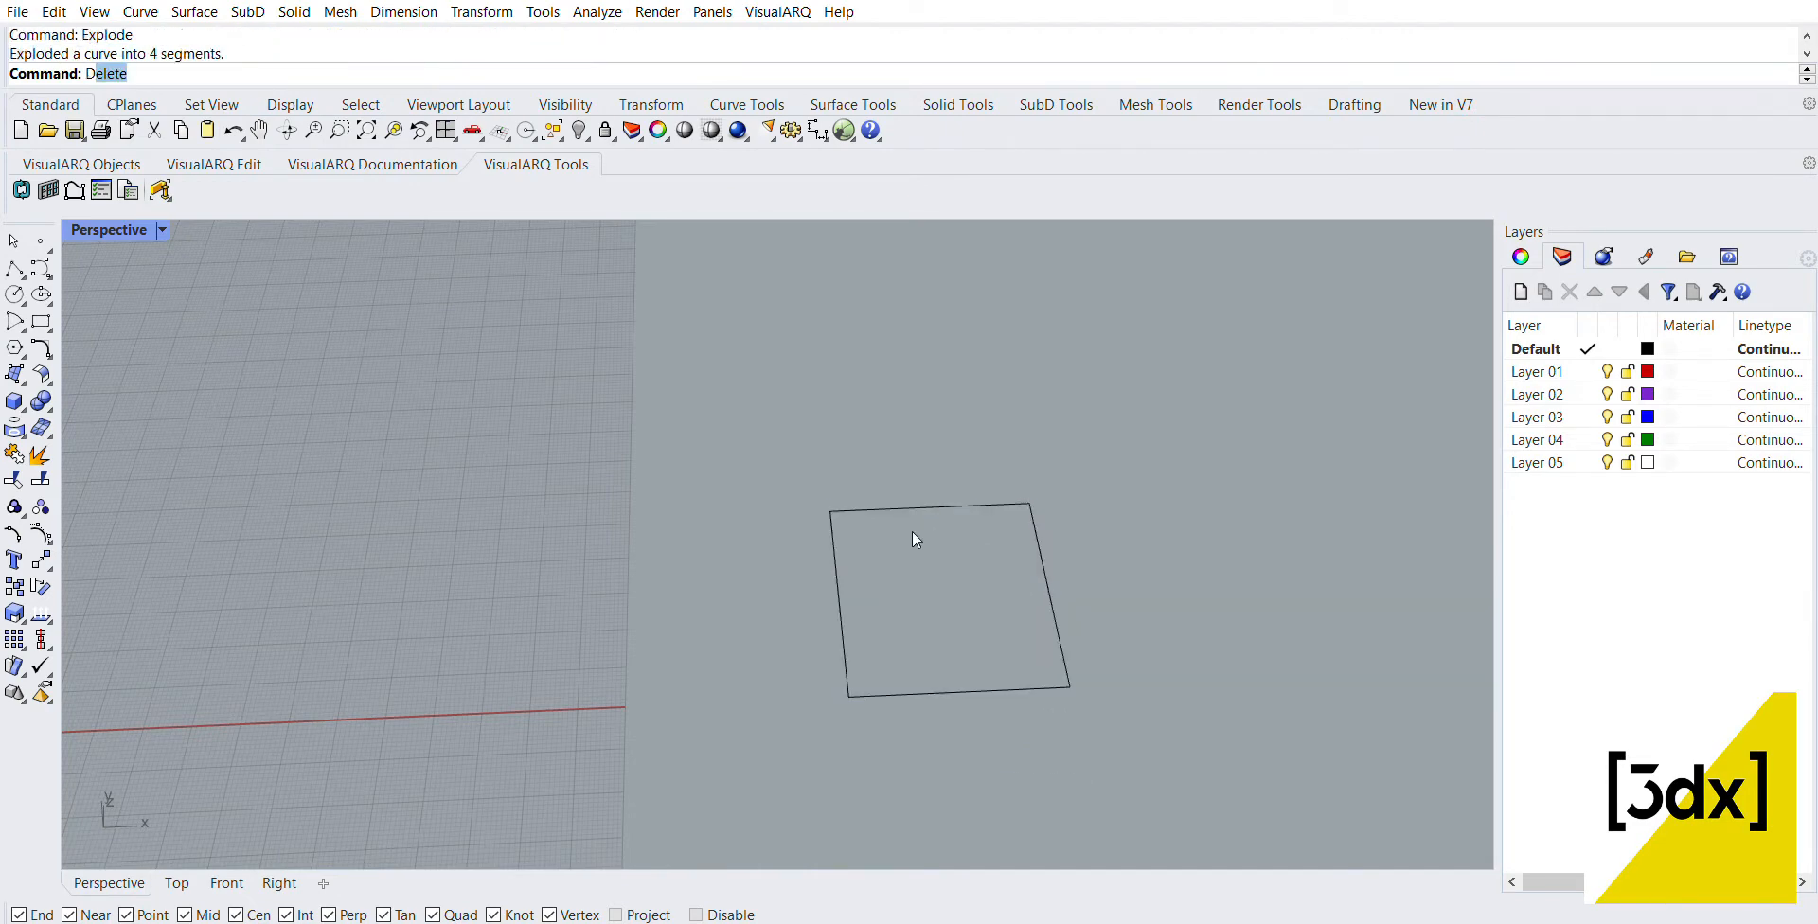
key(Return)
click(890, 485)
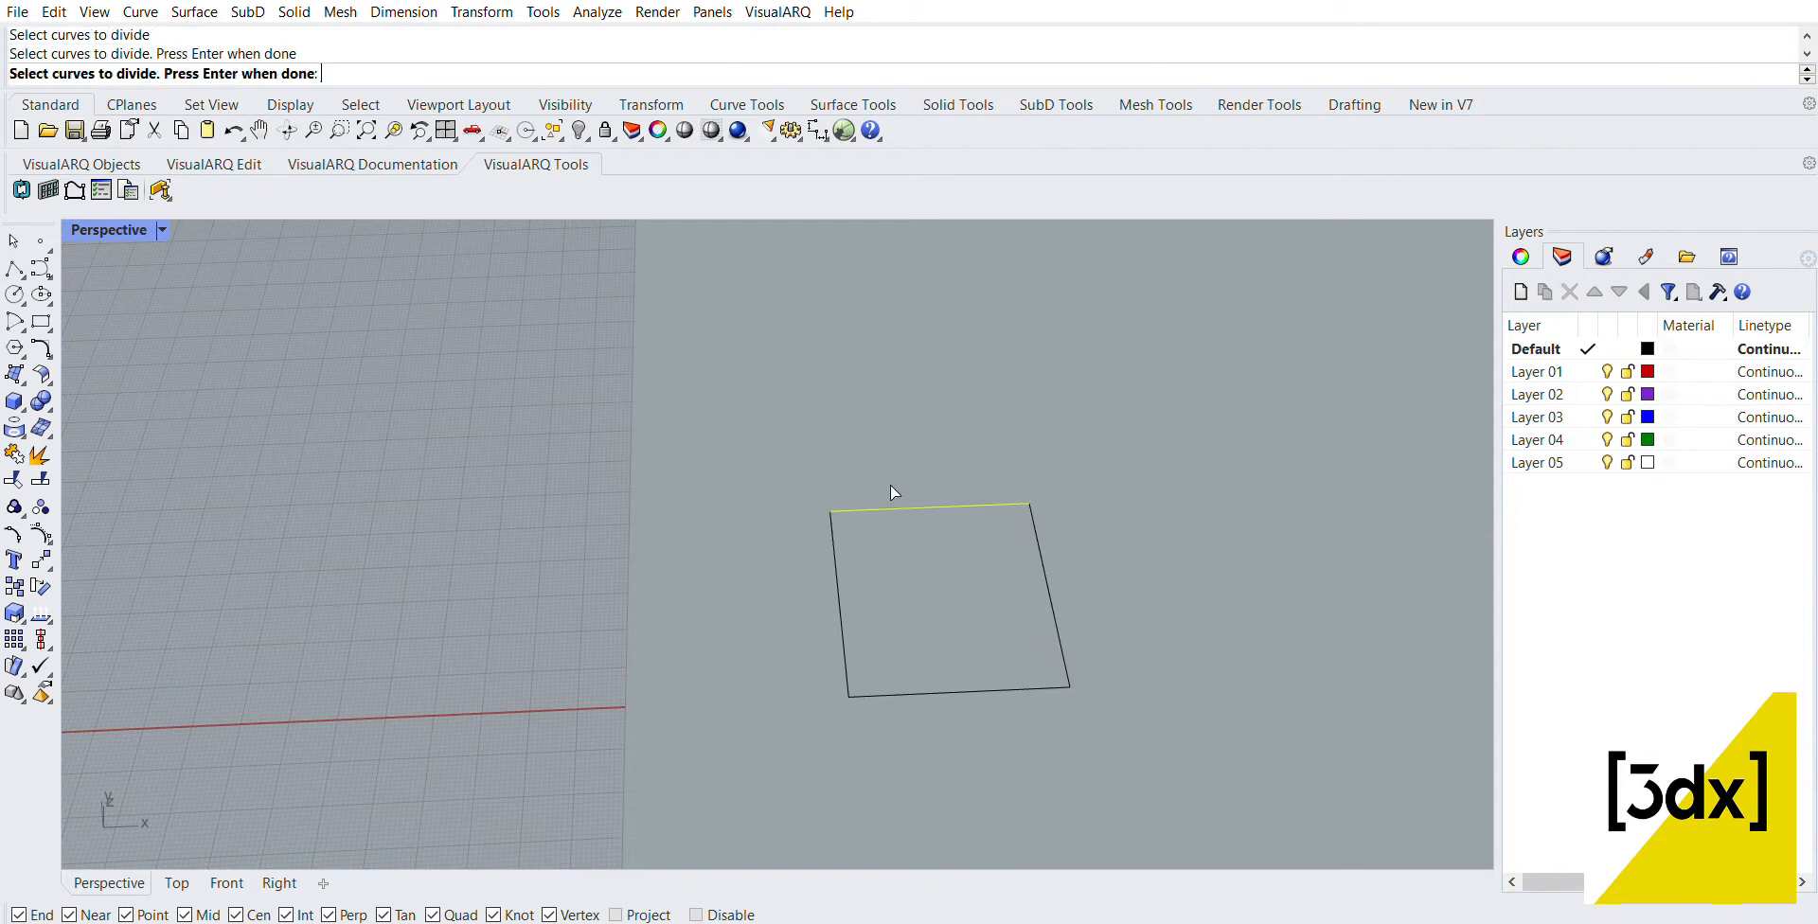
key(Return)
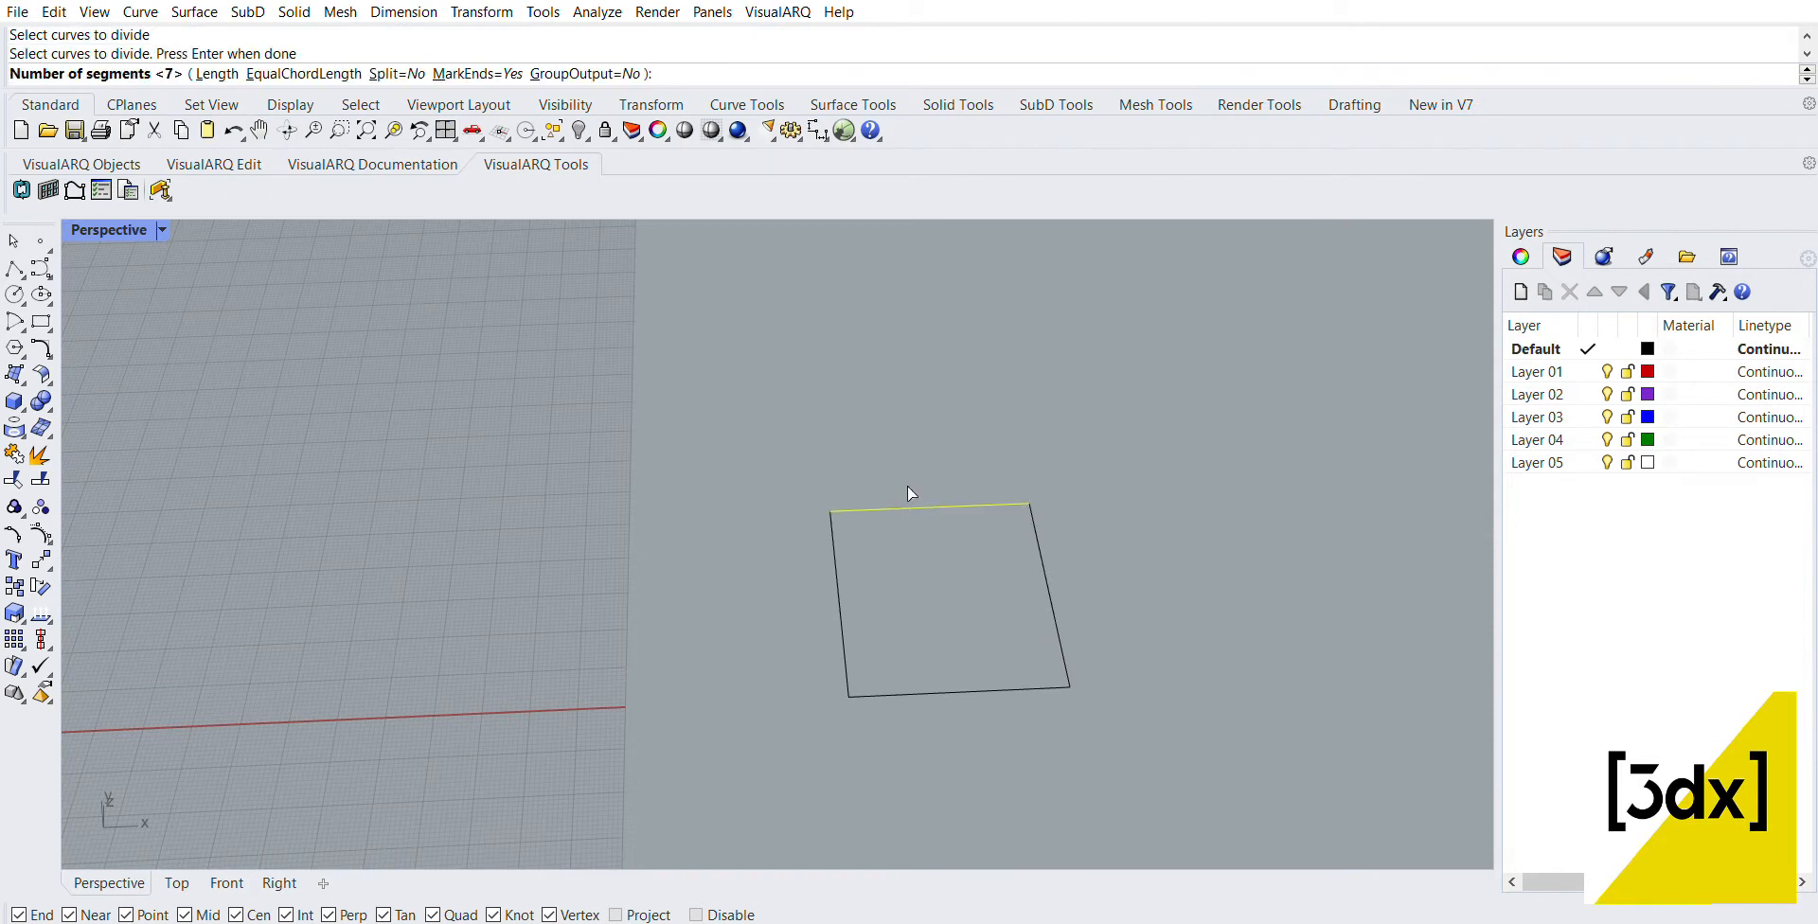
key(Return)
key(Return)
click(942, 678)
Step: Divide the two remaining side edges of the rectangle into 7 segments each
key(Return)
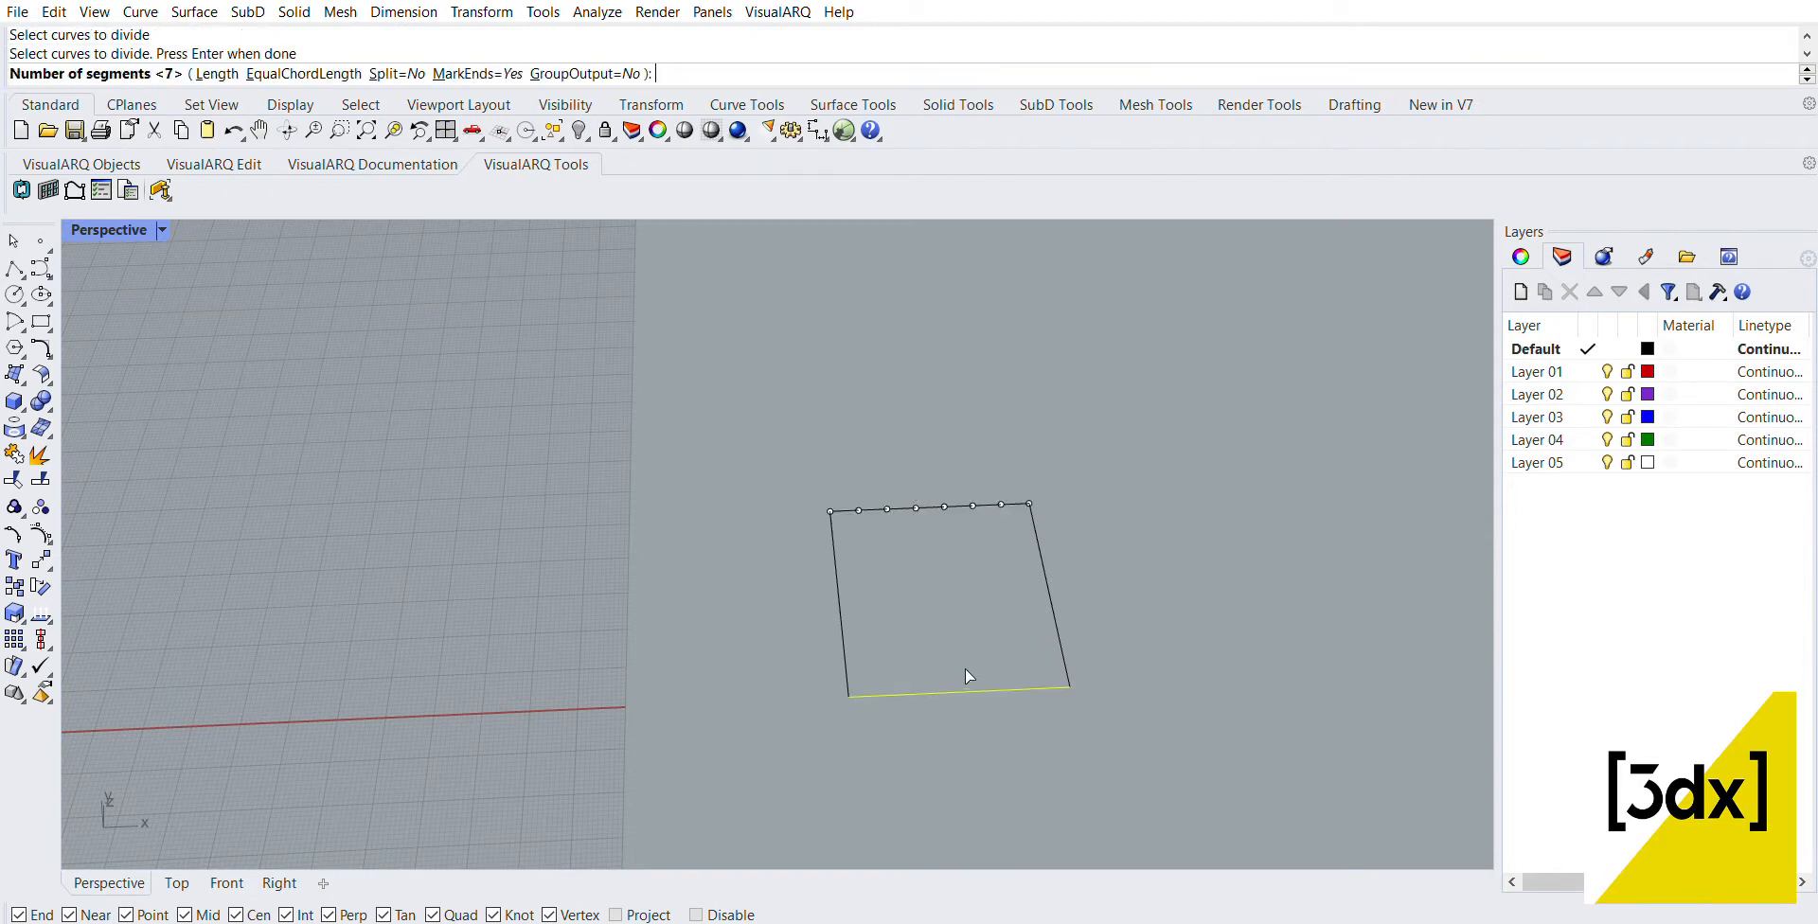
key(Return)
click(1060, 587)
key(Return)
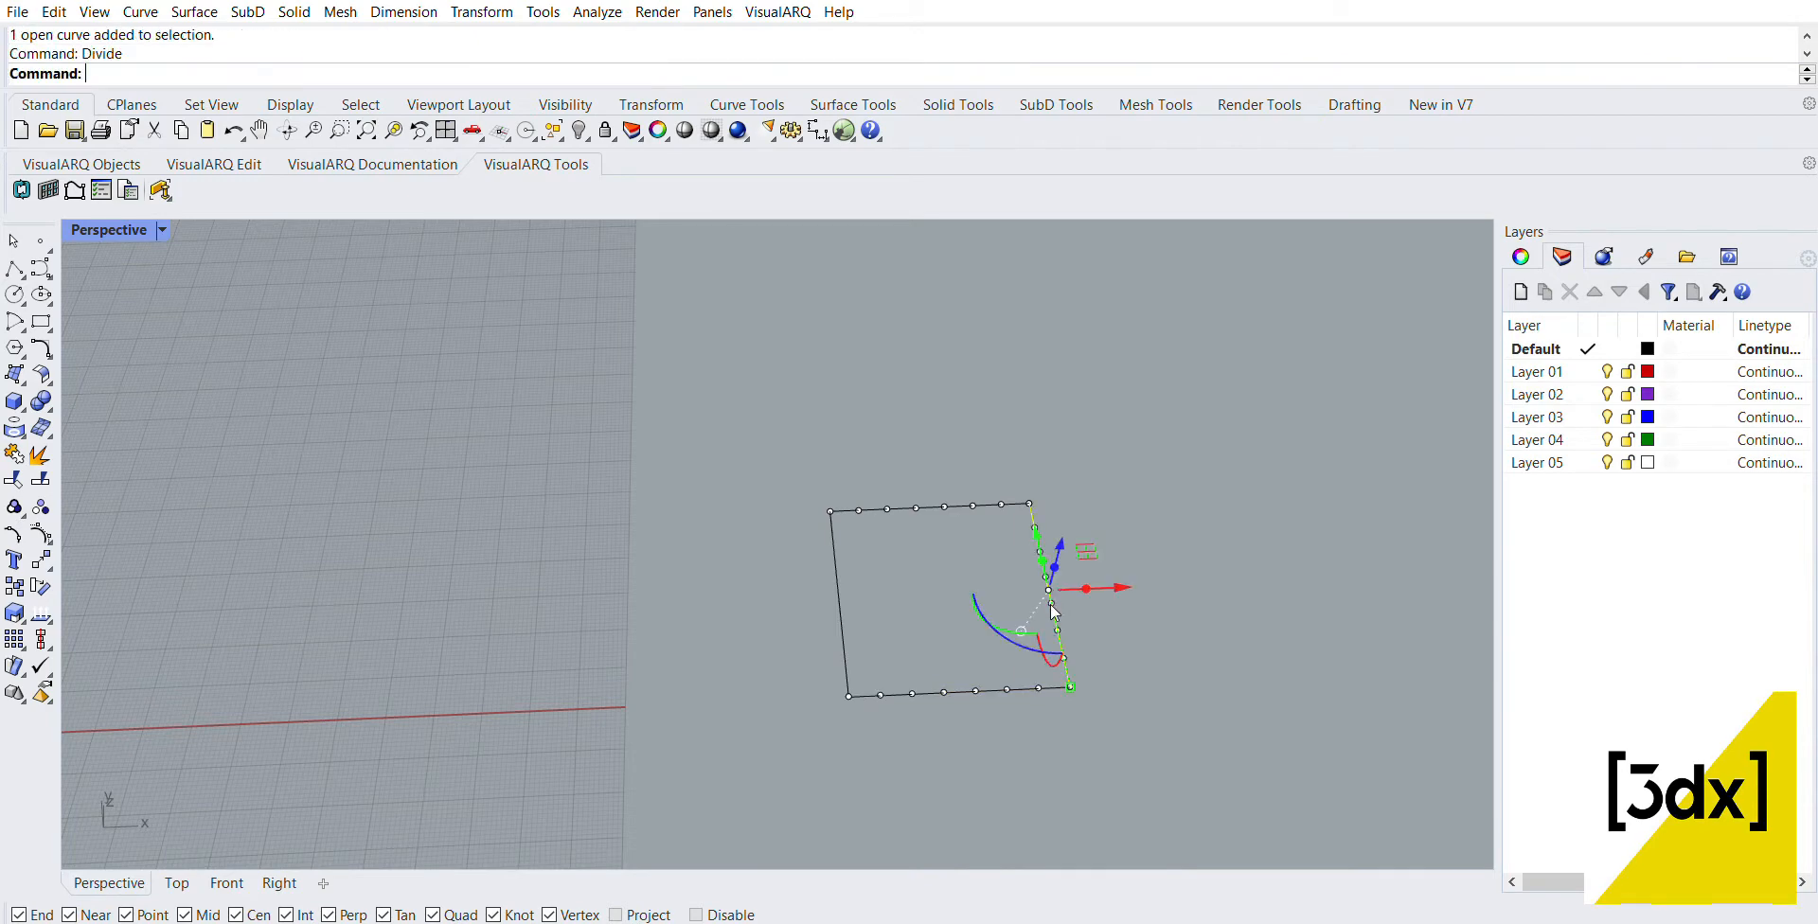
key(Return)
key(Return)
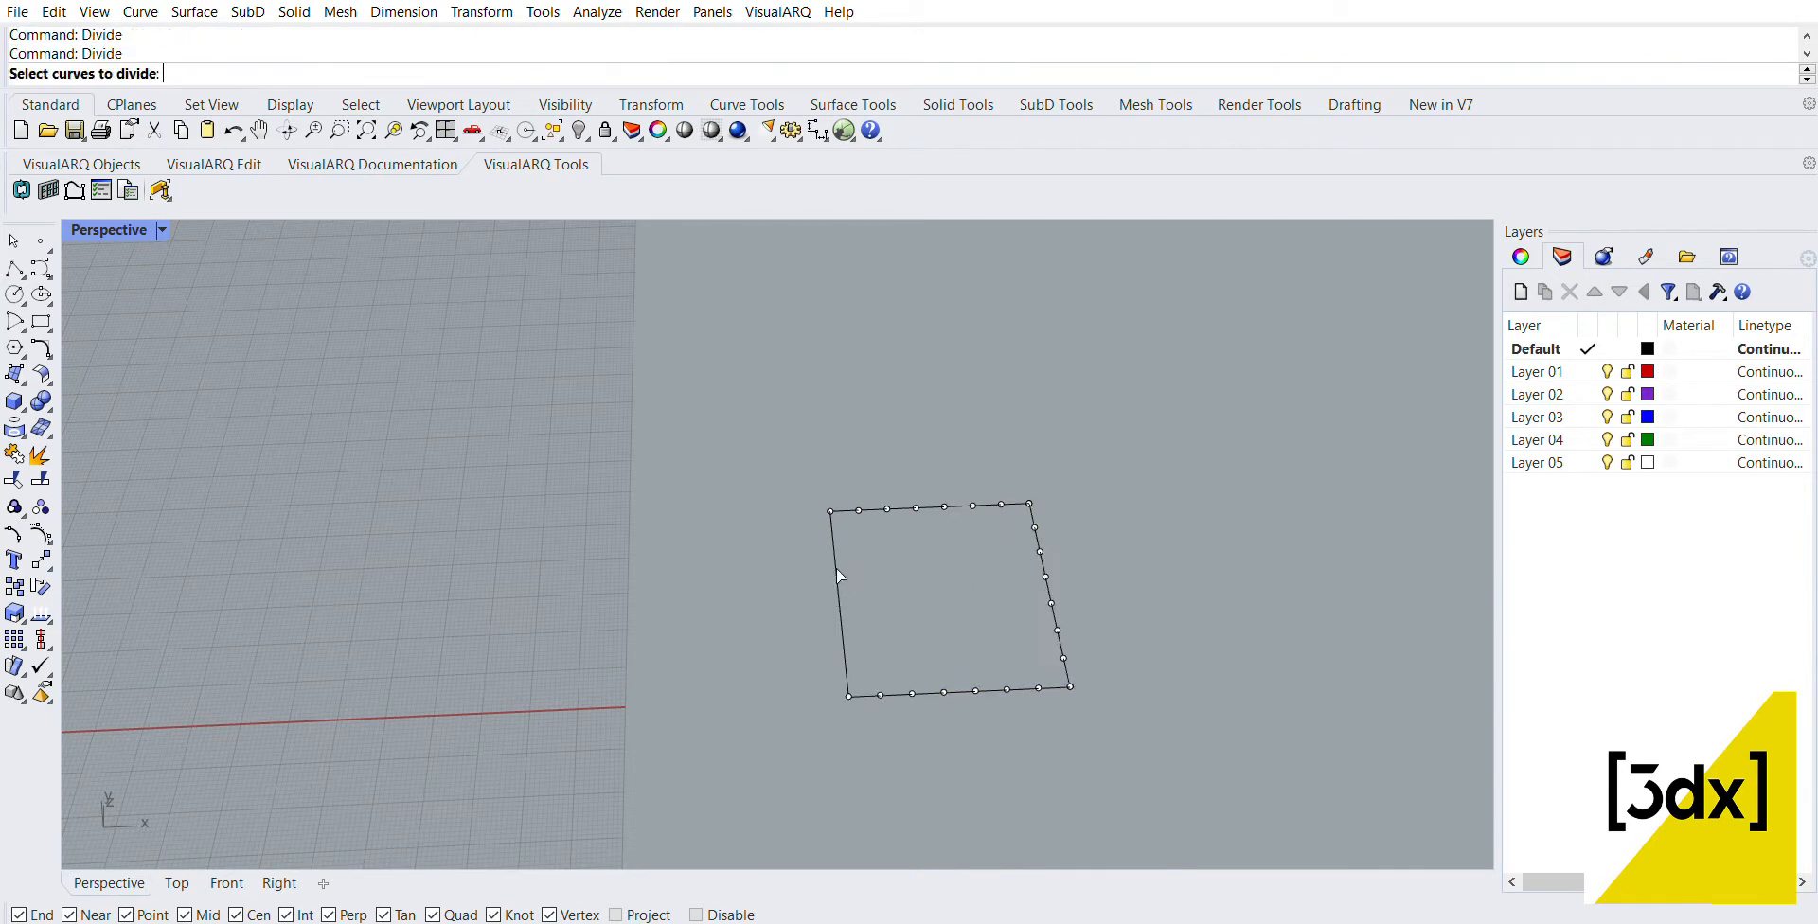
click(836, 569)
key(Return)
key(Return)
Step: Draw two crossing lines between opposite edges of the rectangle through the first division points beside its upper-left corner
scroll(844, 545, up, 5)
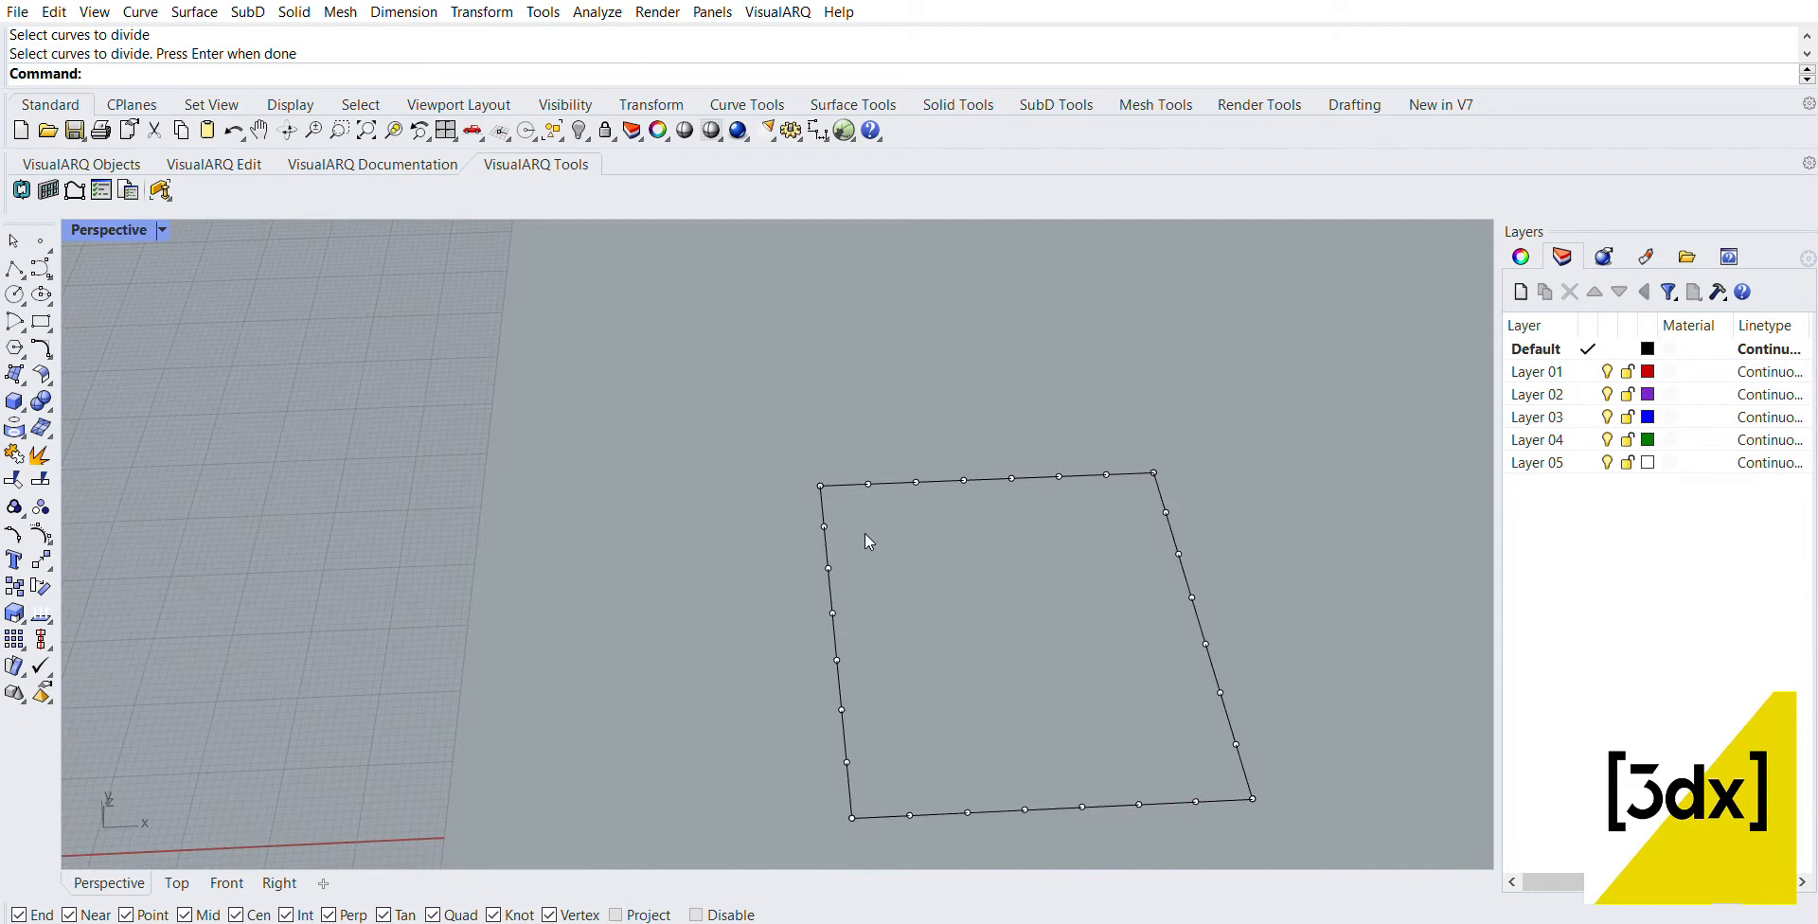
text(line)
key(Return)
click(869, 483)
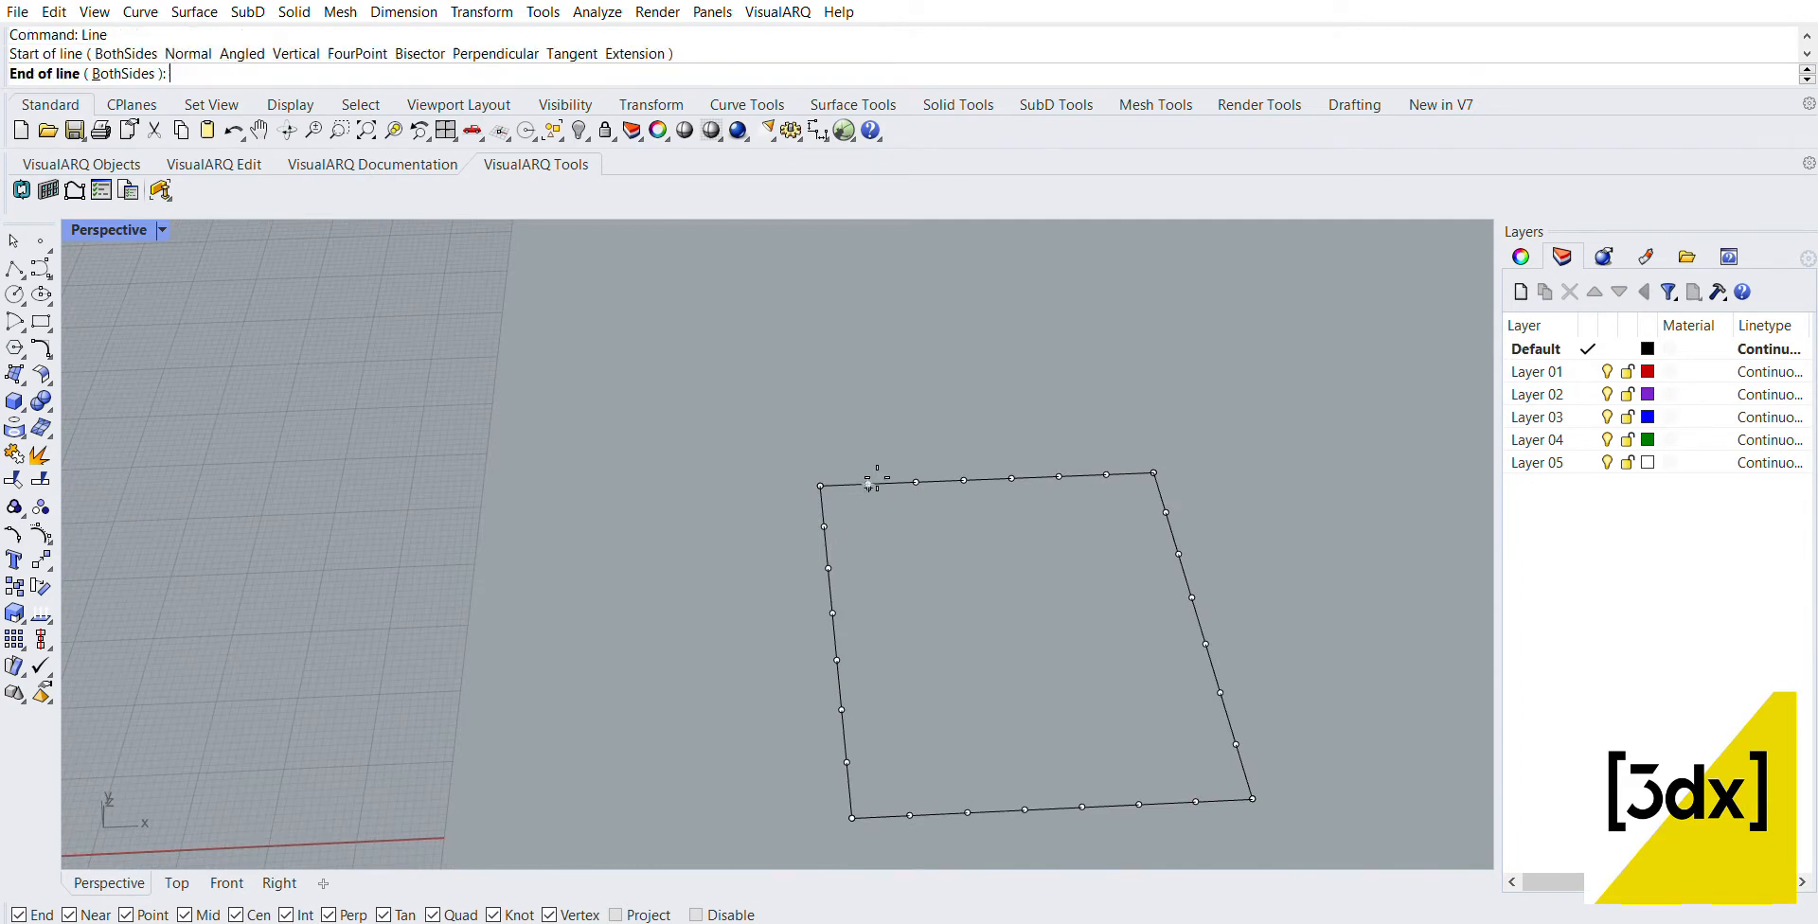
click(912, 811)
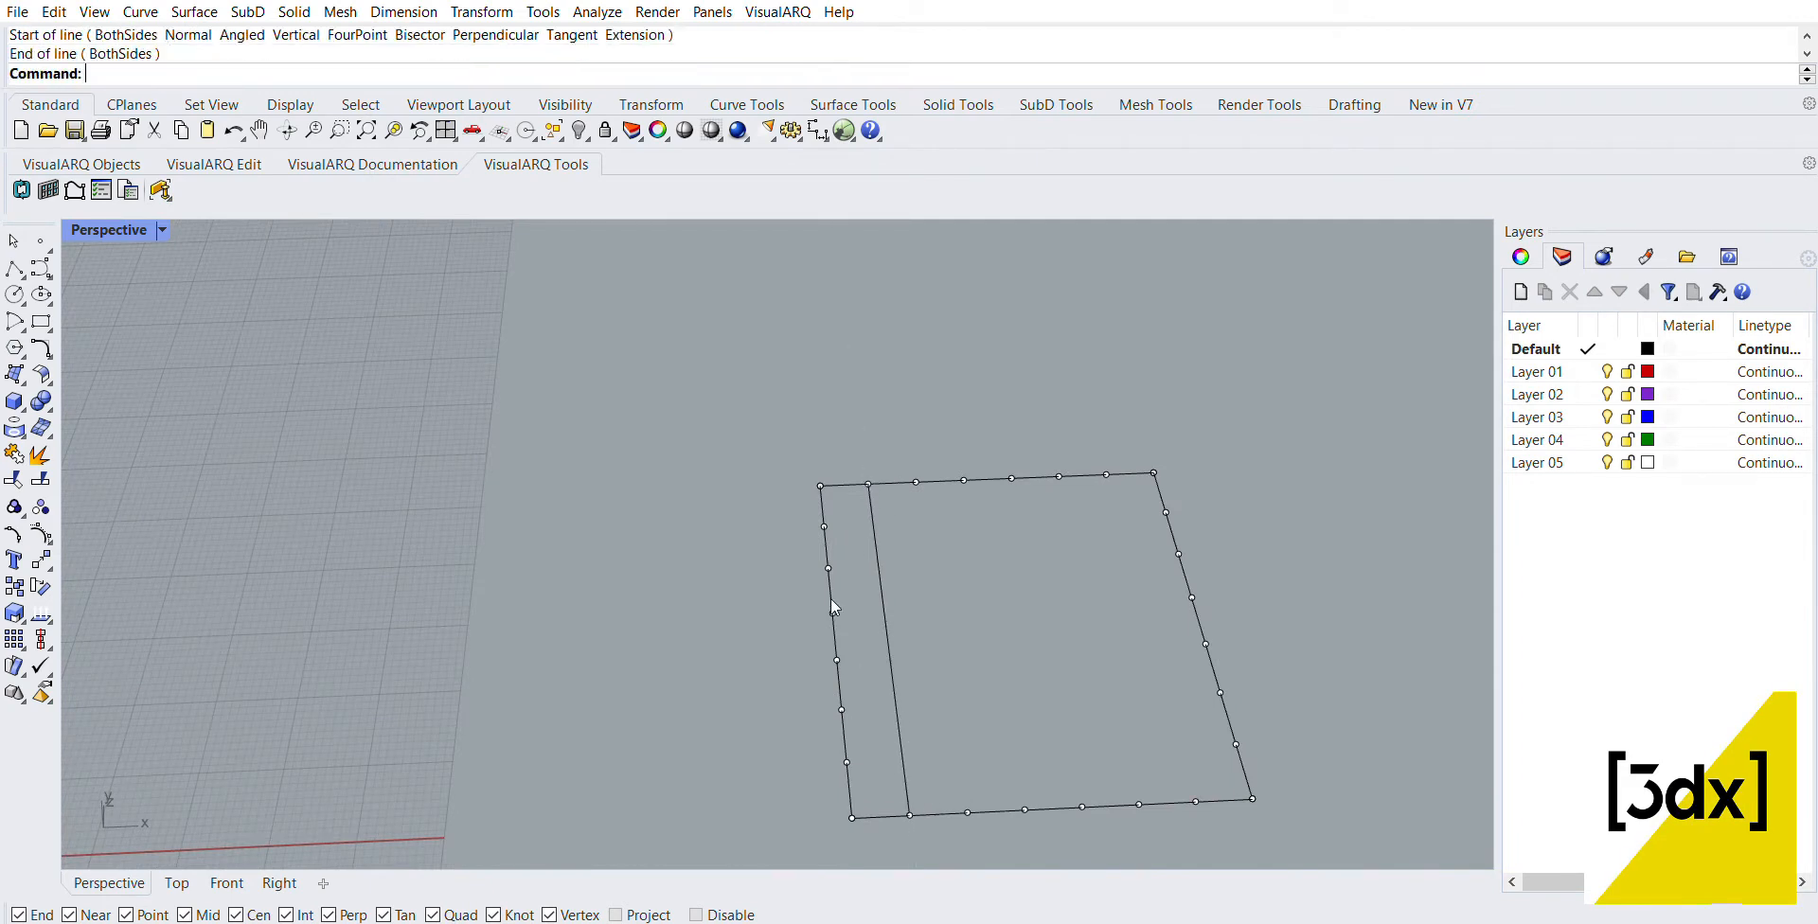
key(Return)
click(823, 525)
click(1166, 512)
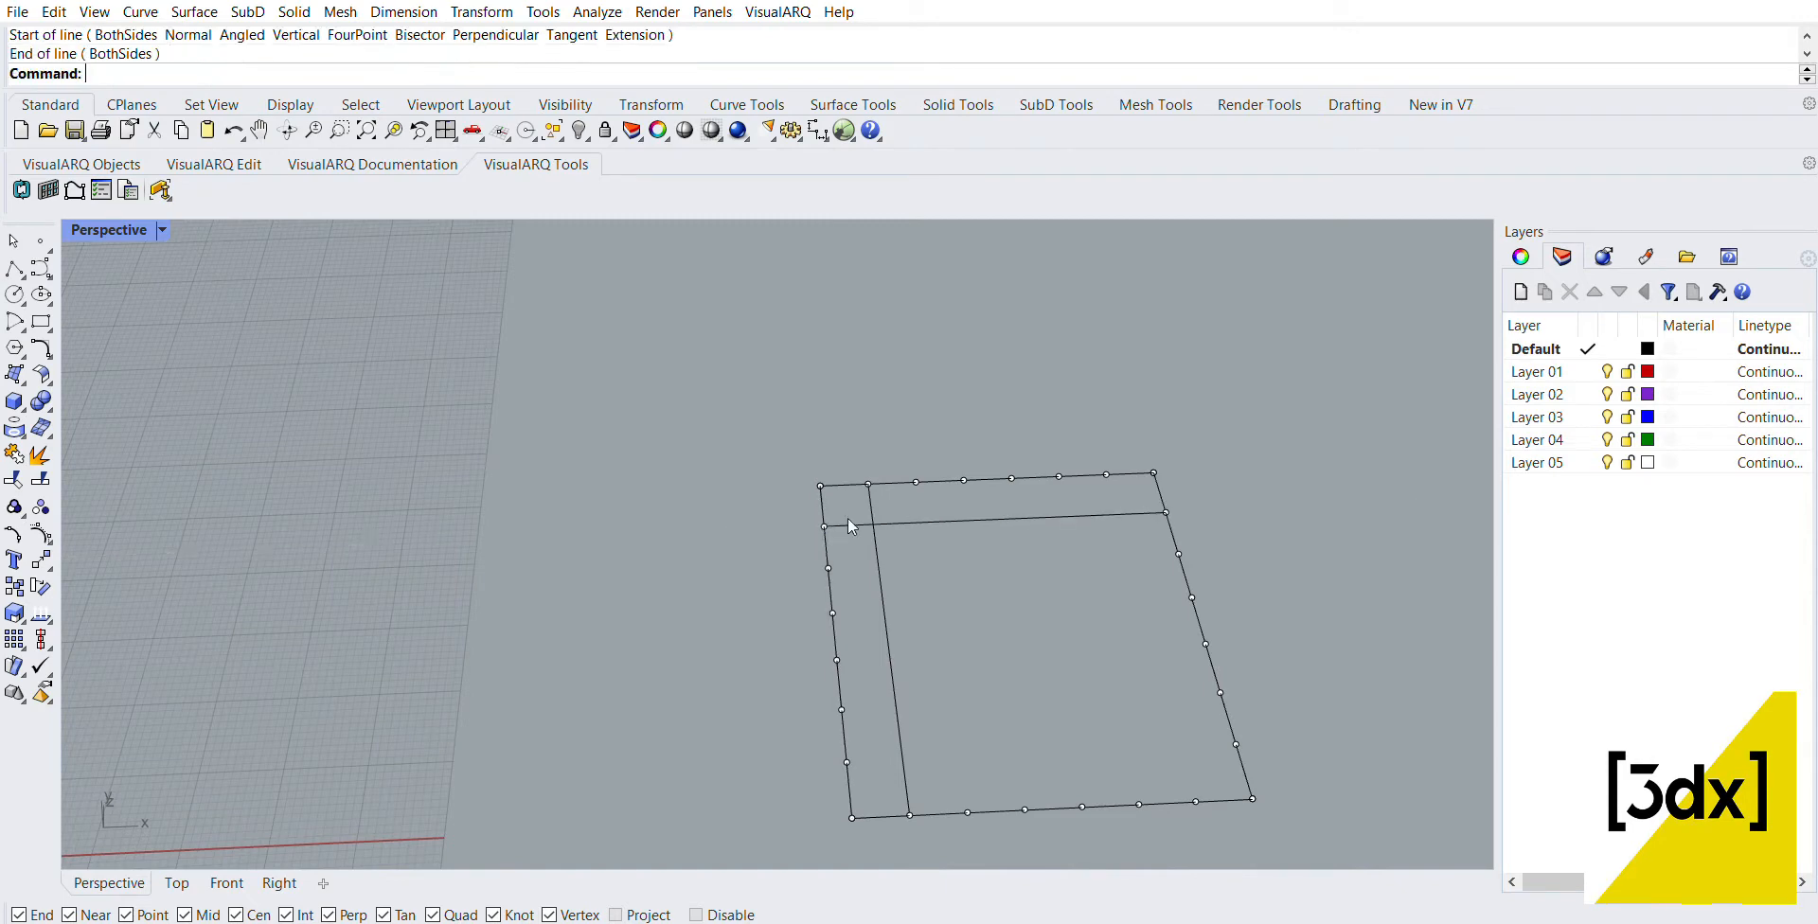
Step: Trim the two crossing lines against each other so they enclose only the small cell at the rectangle's upper-left corner
scroll(849, 527, up, 2)
scroll(901, 502, up, 2)
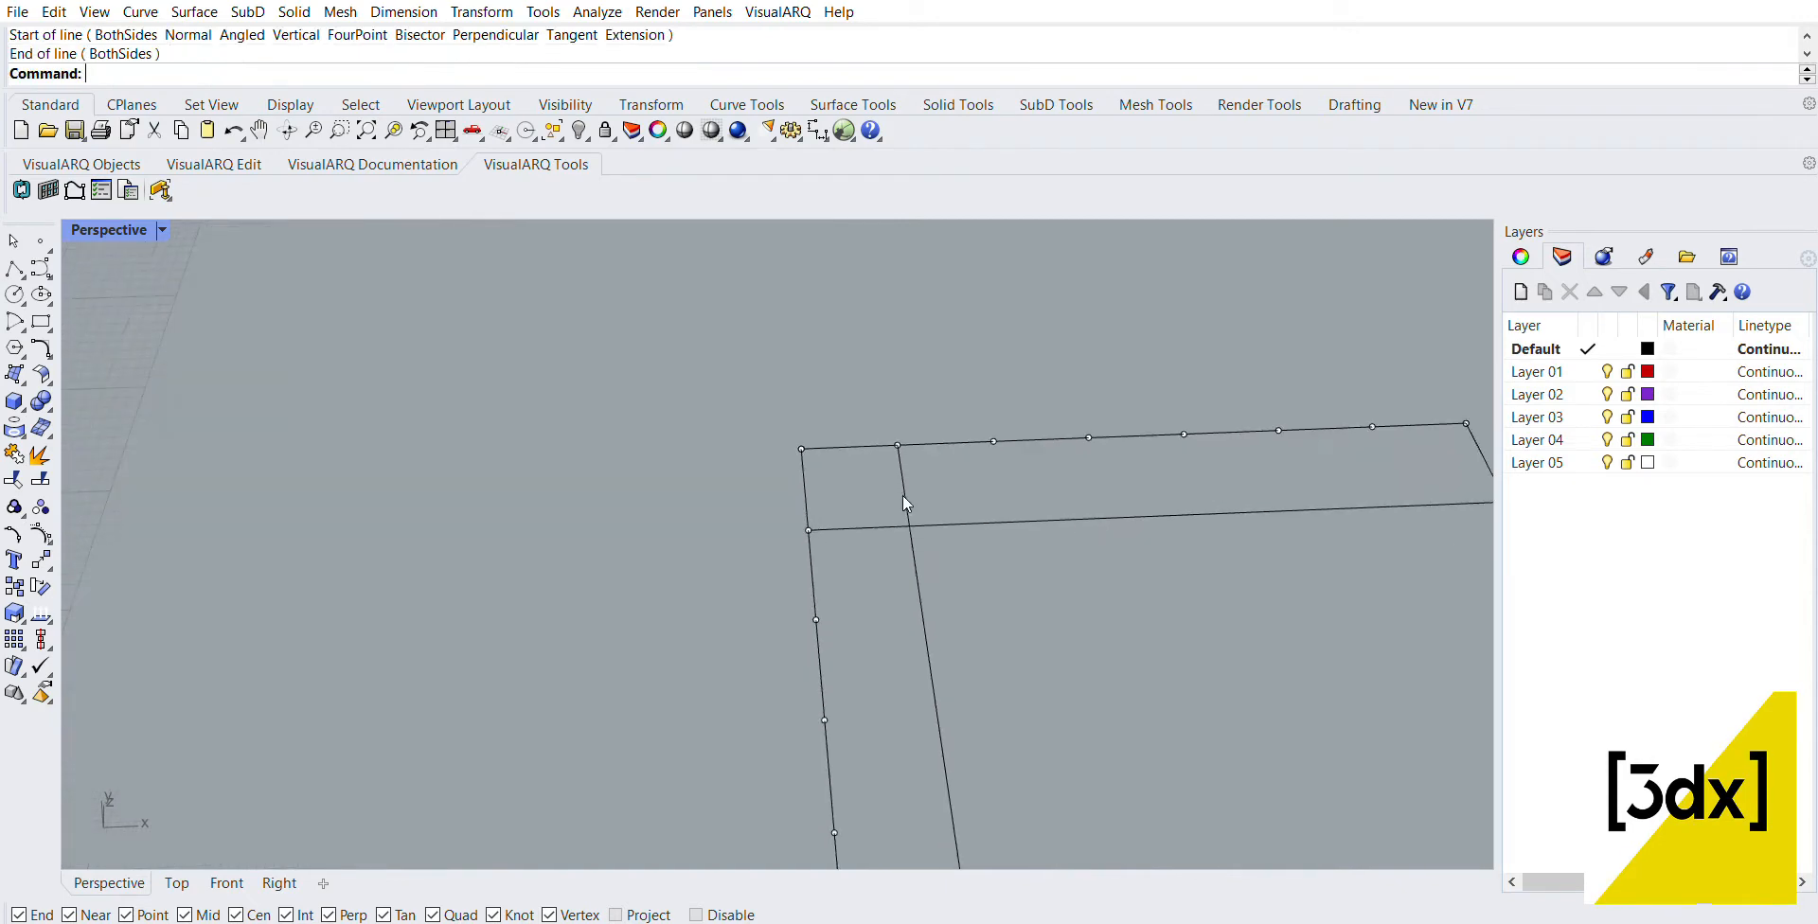
scroll(902, 496, up, 1)
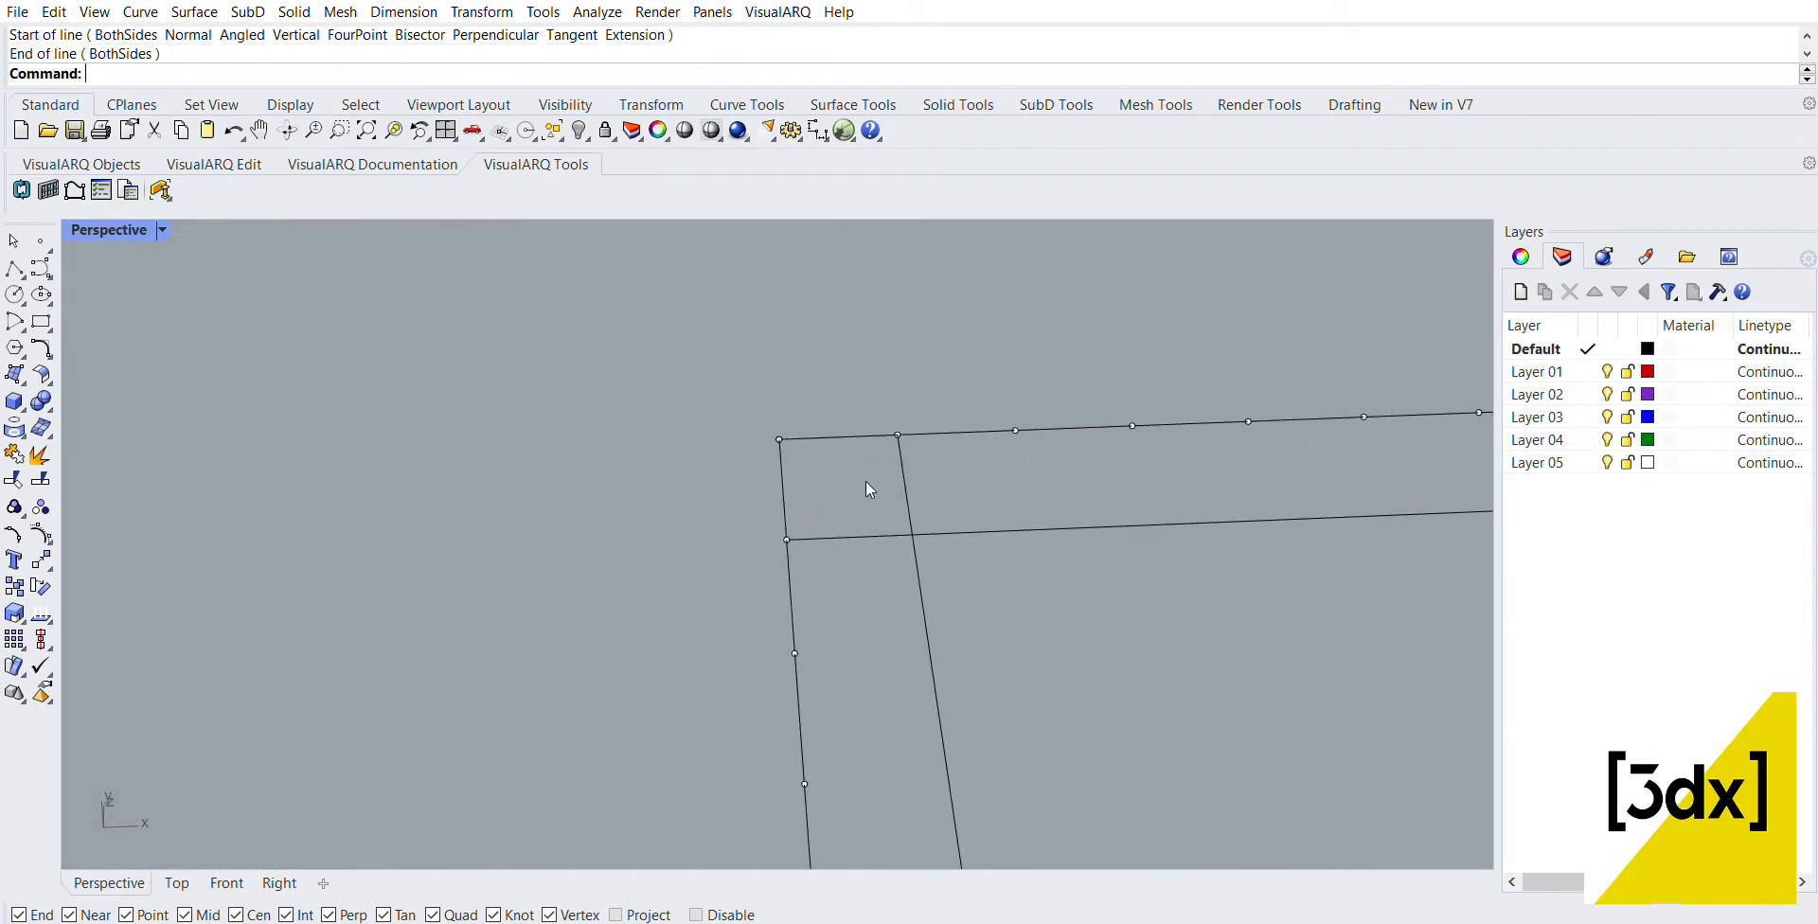
scroll(865, 481, up, 1)
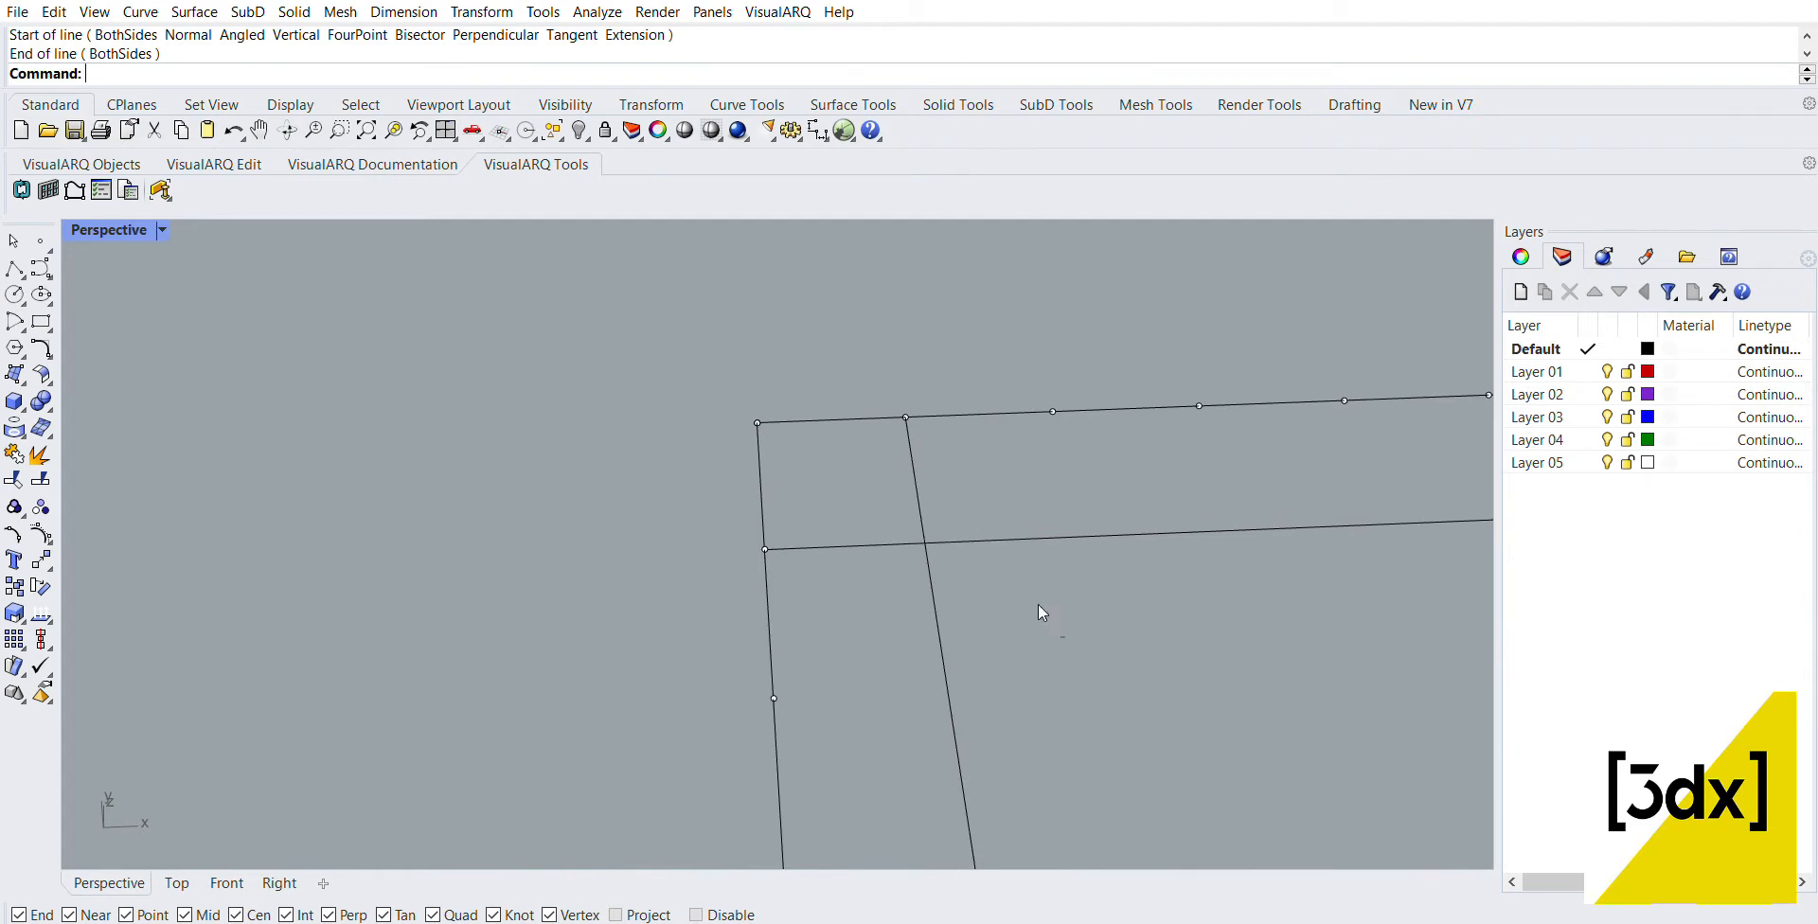
drag(1038, 604, 924, 519)
text(trim)
key(Return)
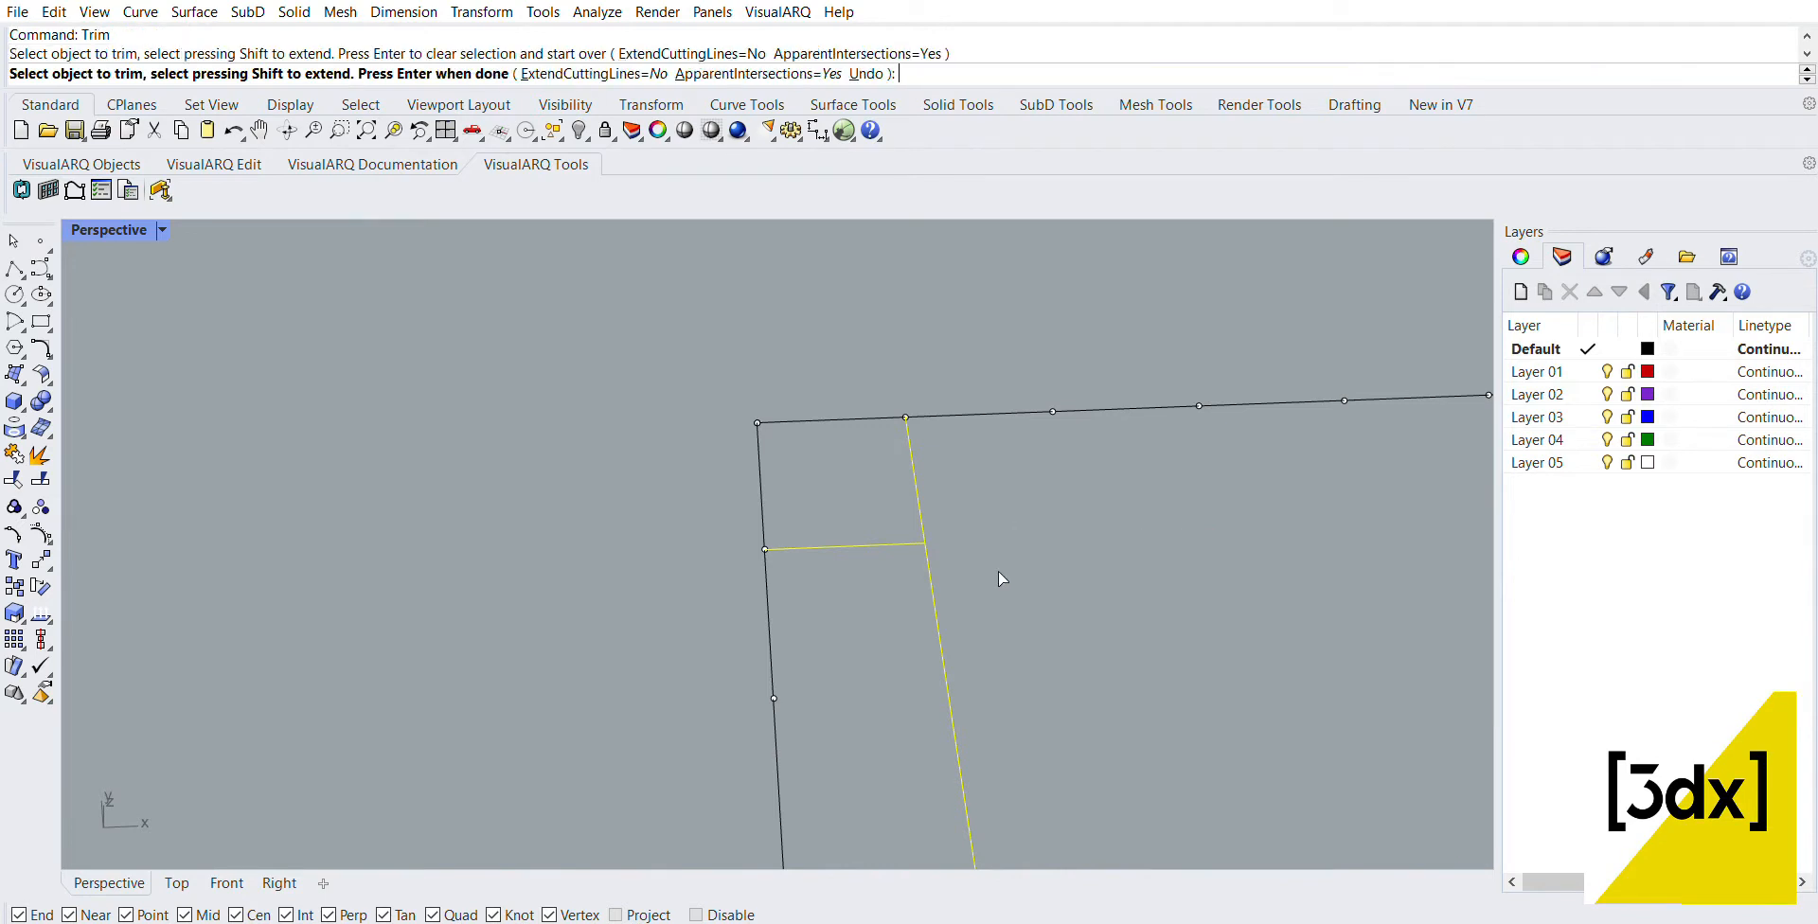
click(928, 592)
key(Return)
key(Escape)
Step: Draw a line across the corner cell connecting the midpoints of its inner and outer sides
text(l)
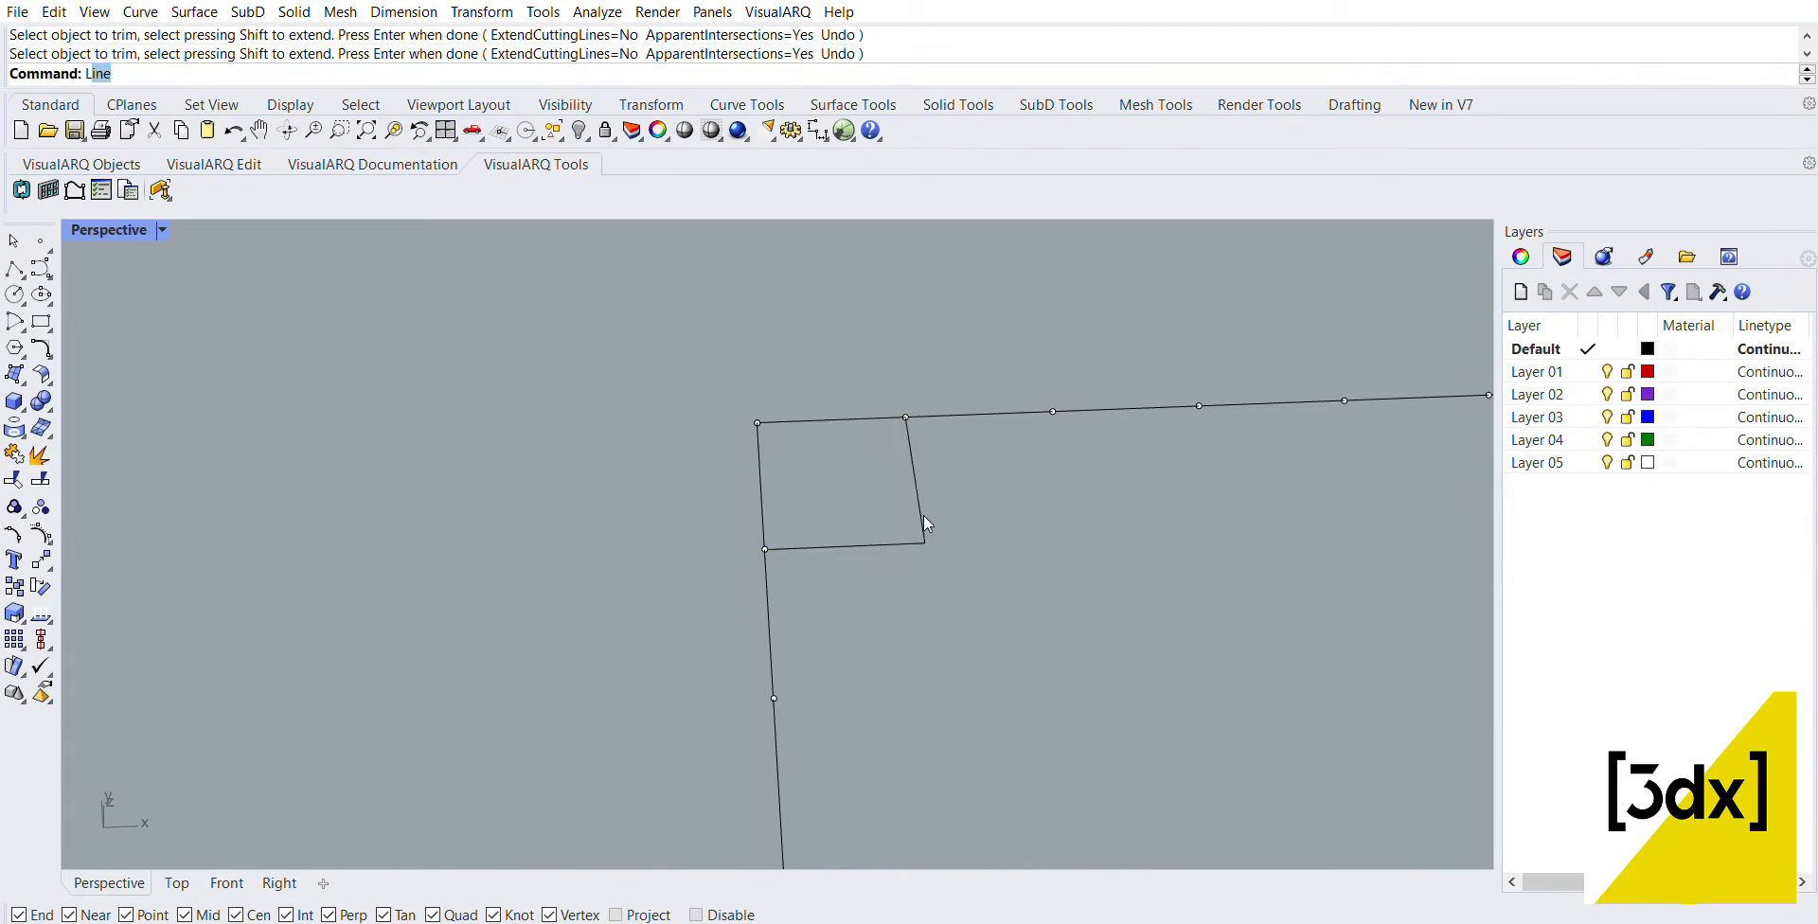
key(Return)
click(915, 476)
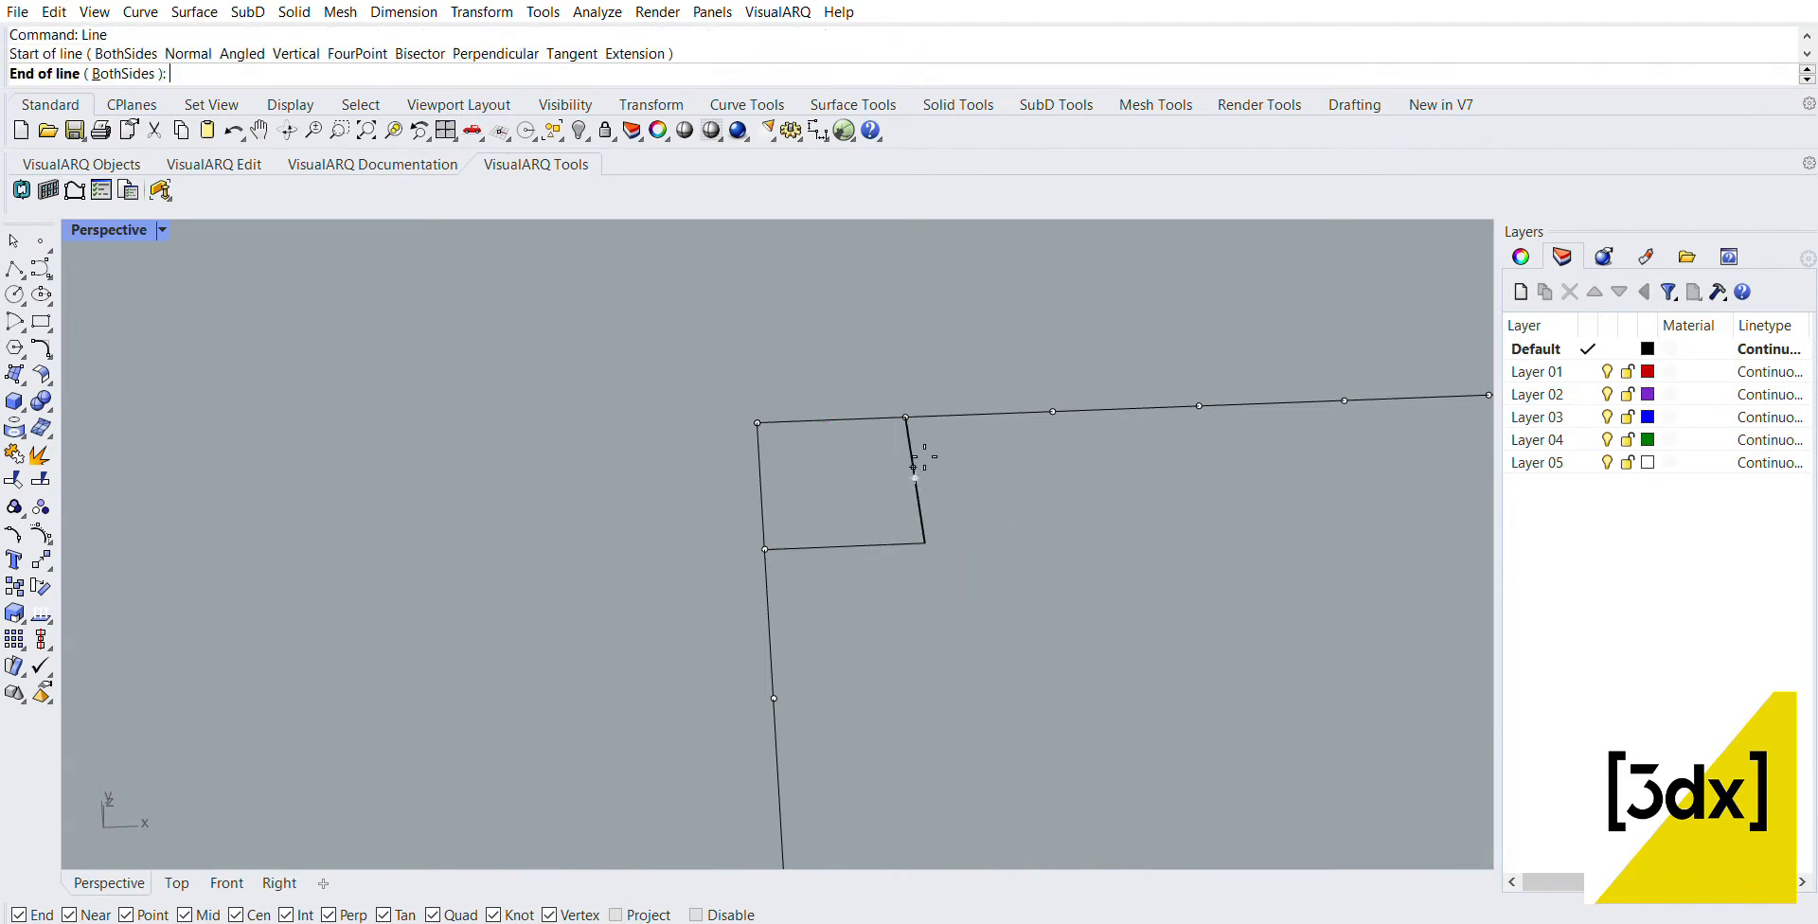
click(761, 481)
Step: Draw two diagonals from the midpoint of the corner cell's outer side to the two ends of its inner side
key(Return)
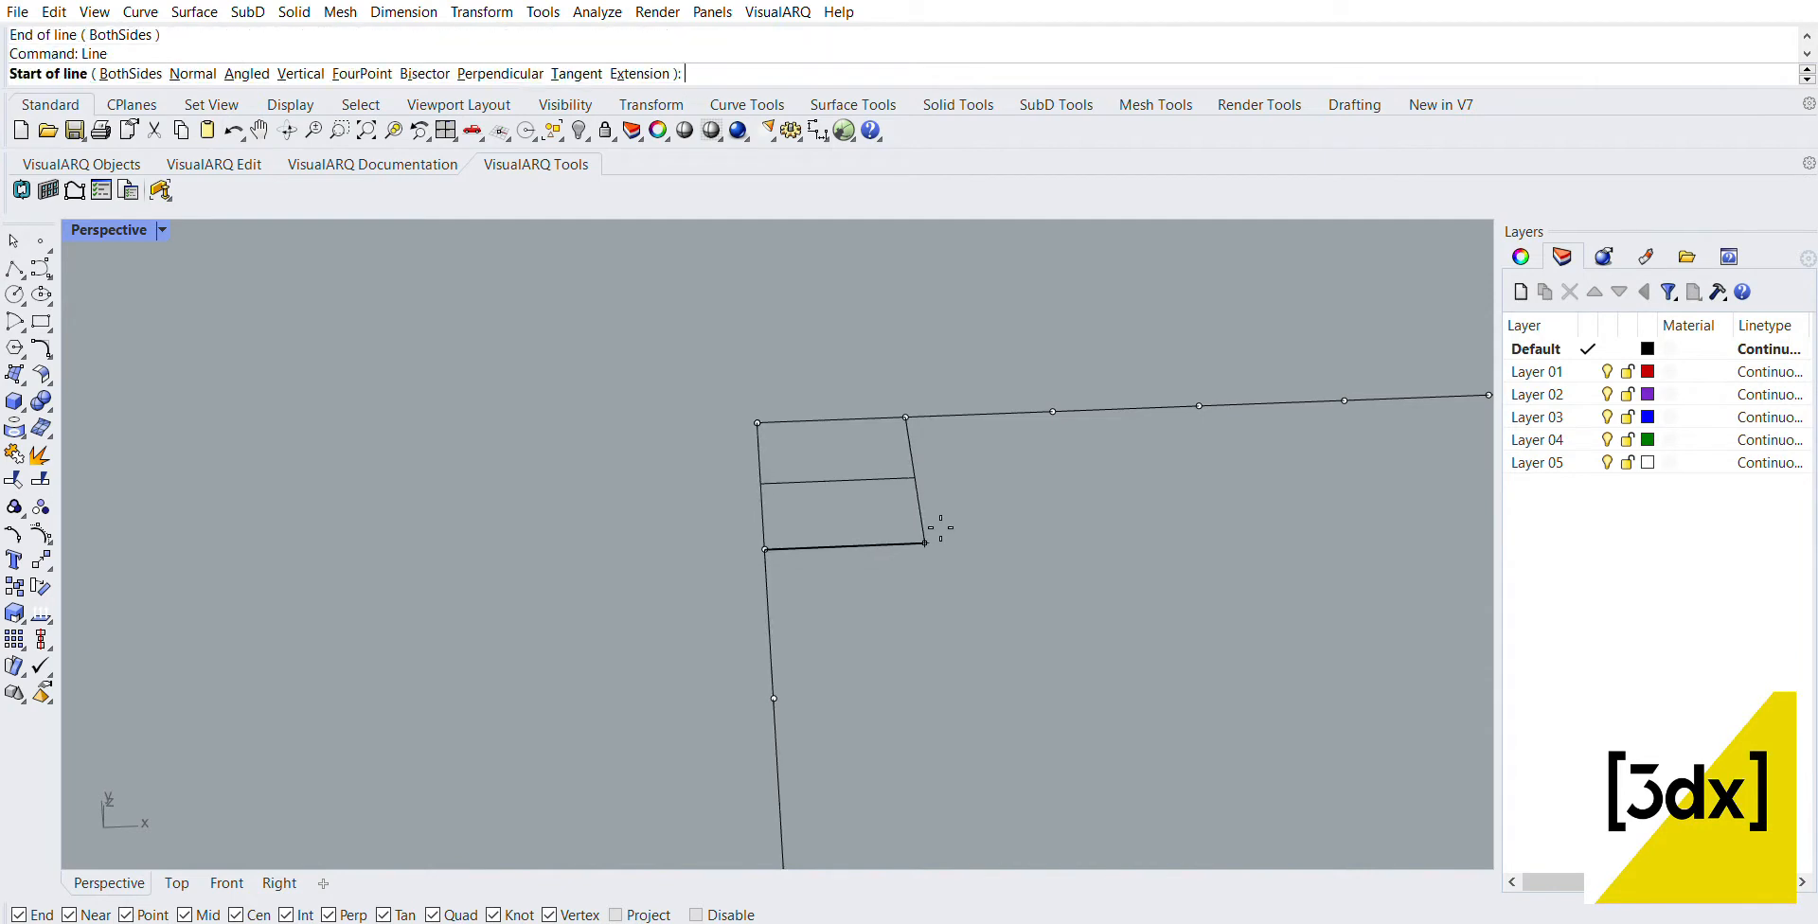
click(926, 542)
click(761, 483)
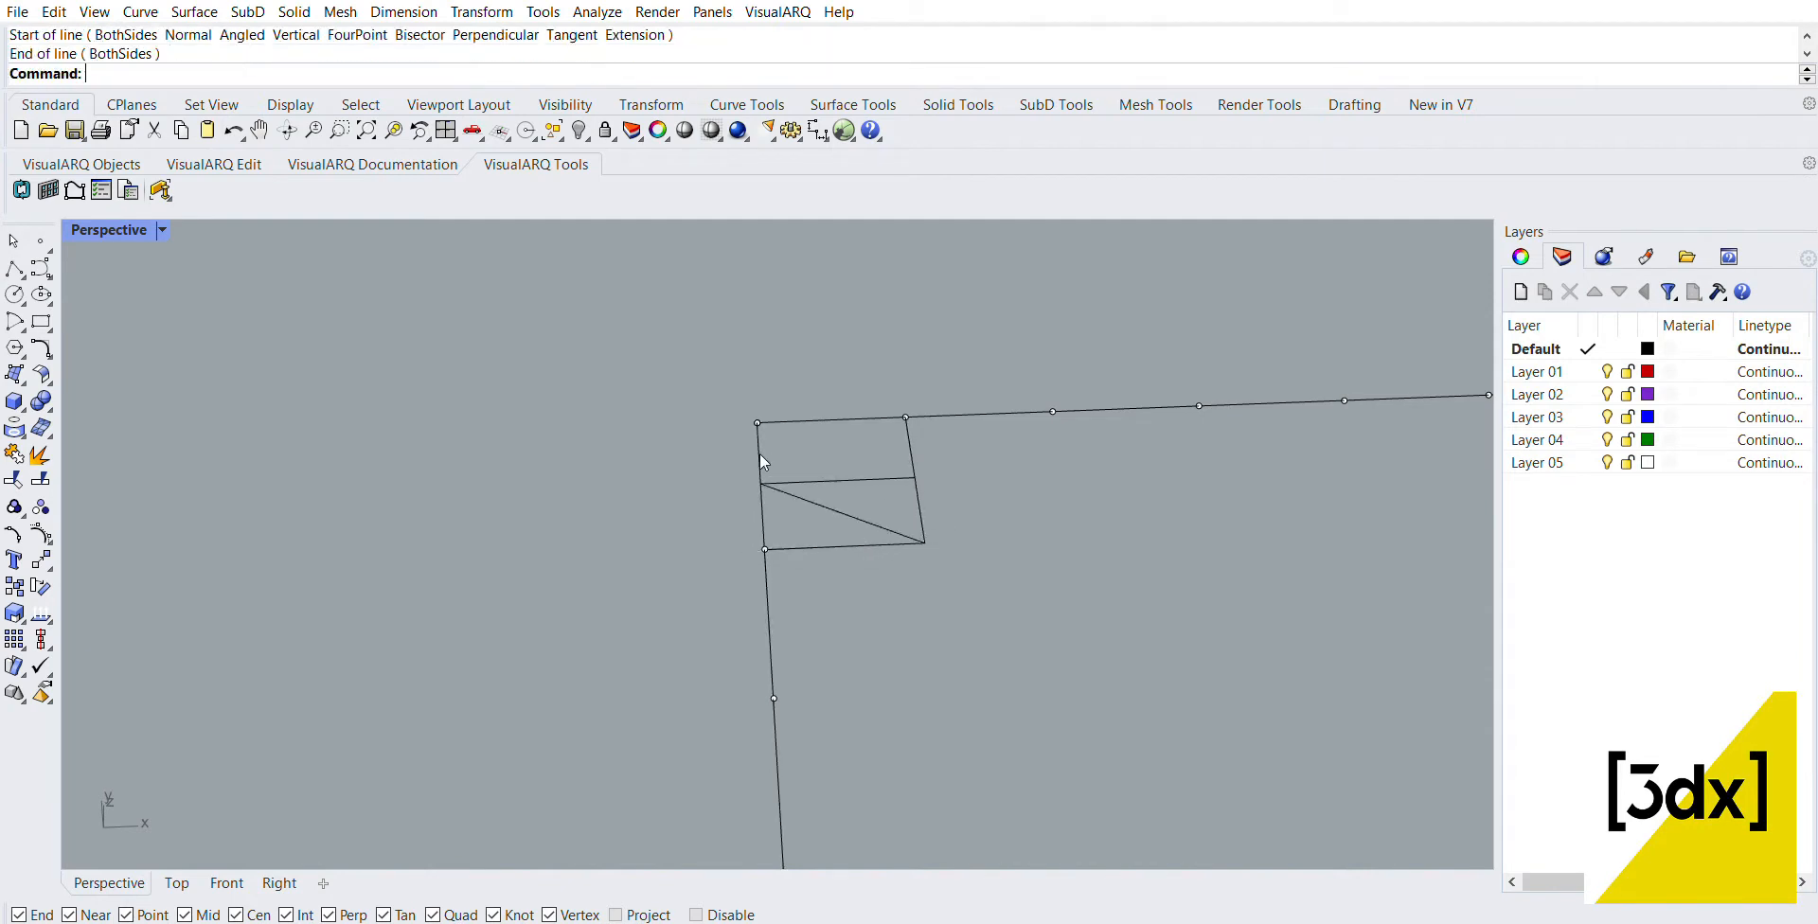
key(Return)
click(762, 482)
click(911, 400)
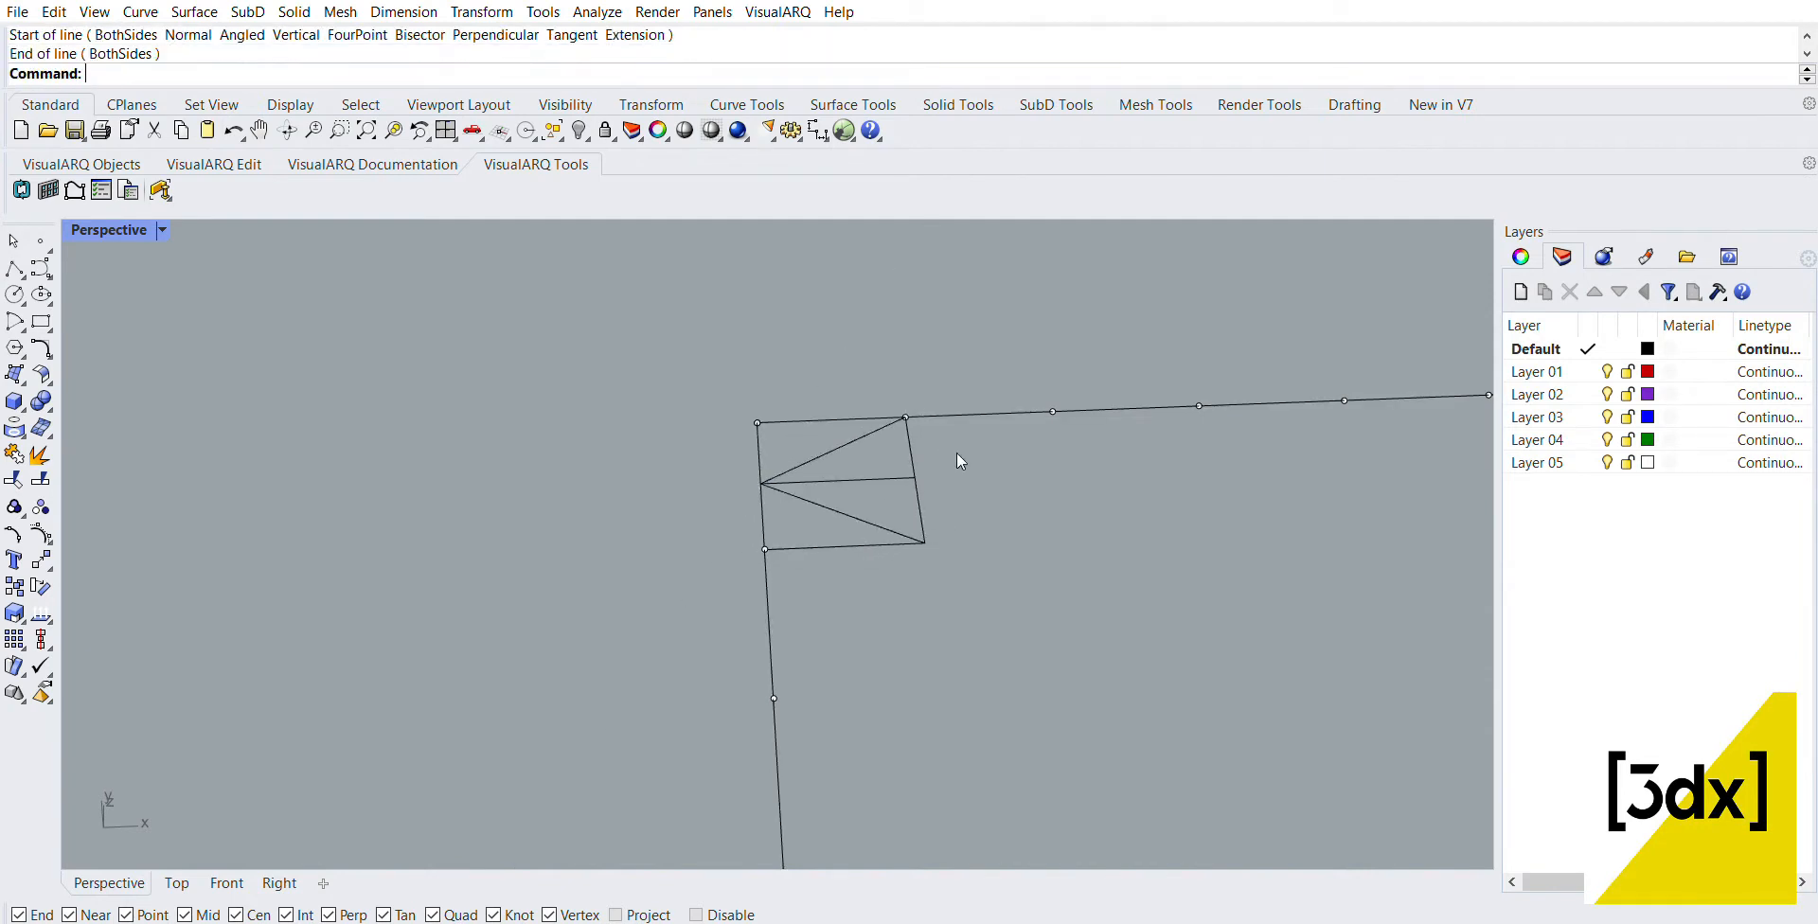
Step: Mirror a copy of the two diagonals across the corner cell's inner side to form a diamond
click(833, 510)
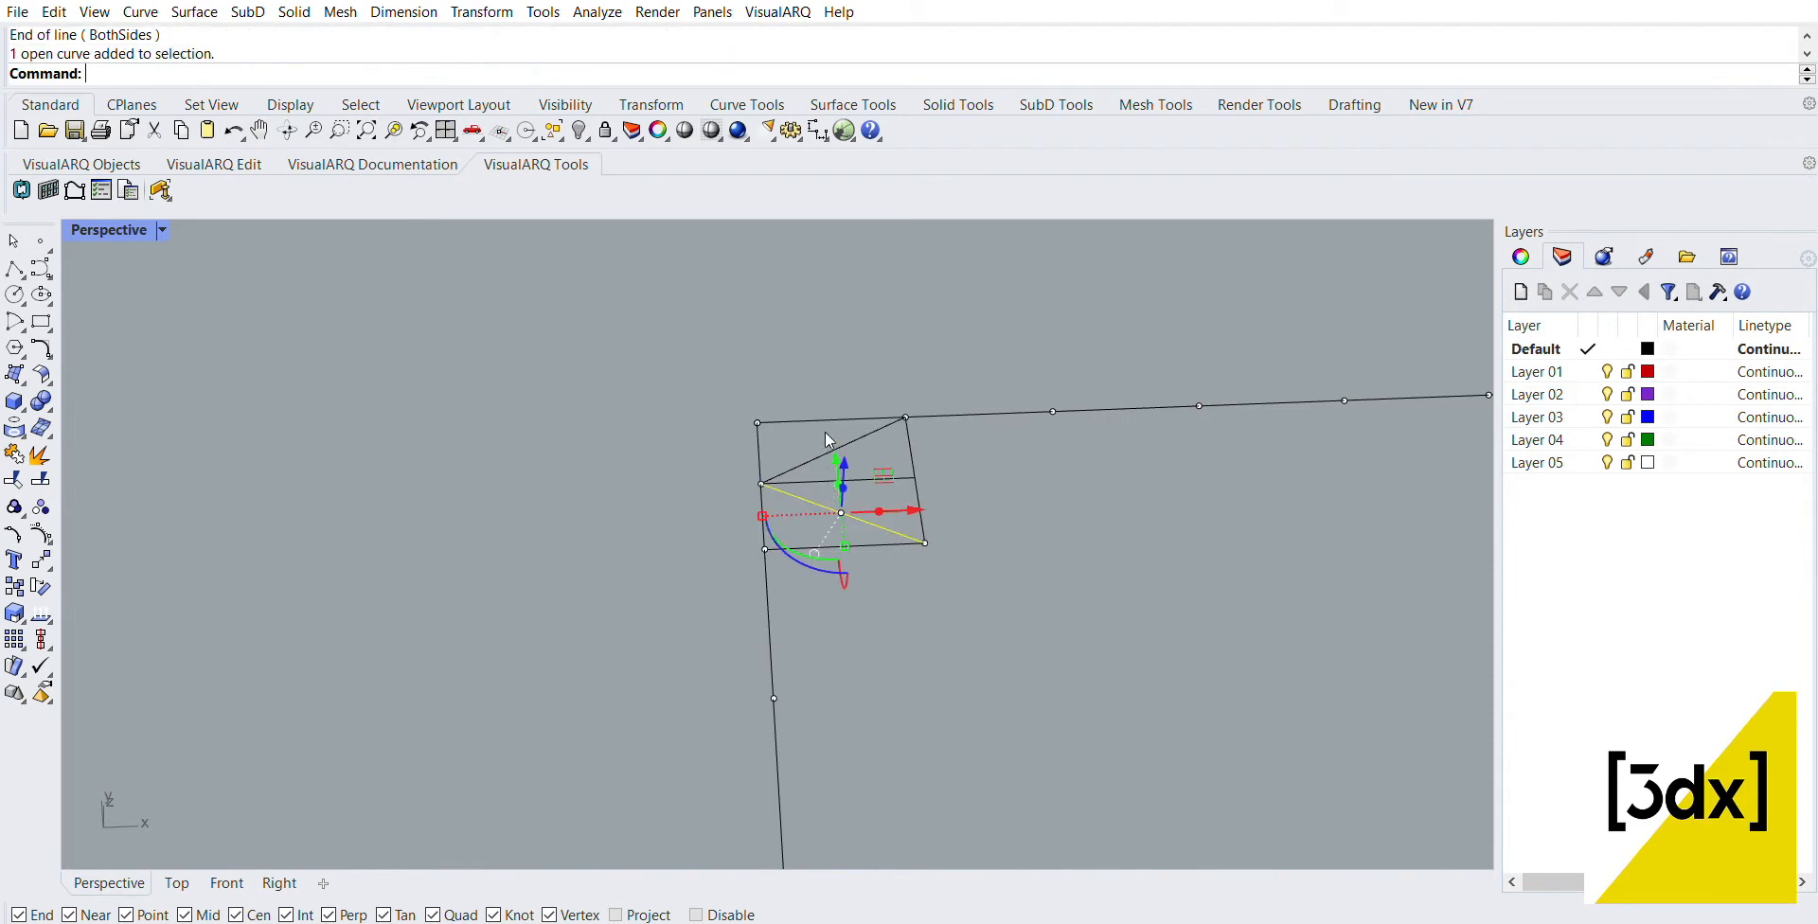
shift+click(829, 452)
text(Mirror)
key(Return)
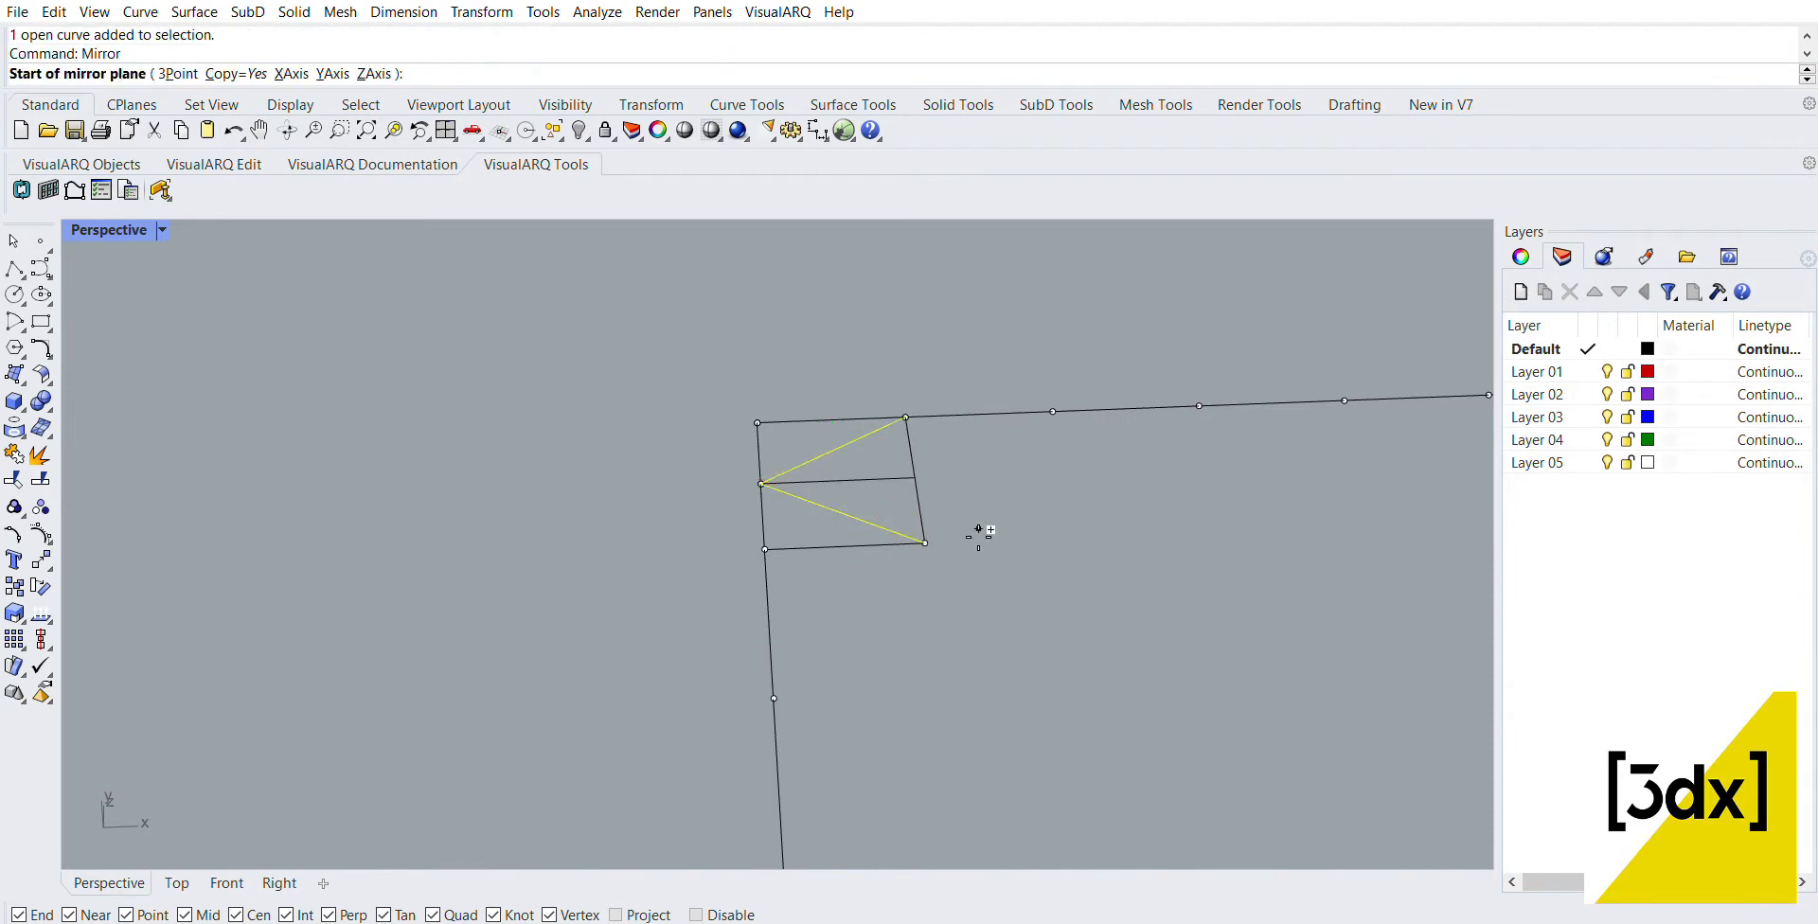
click(930, 539)
click(910, 399)
click(1072, 451)
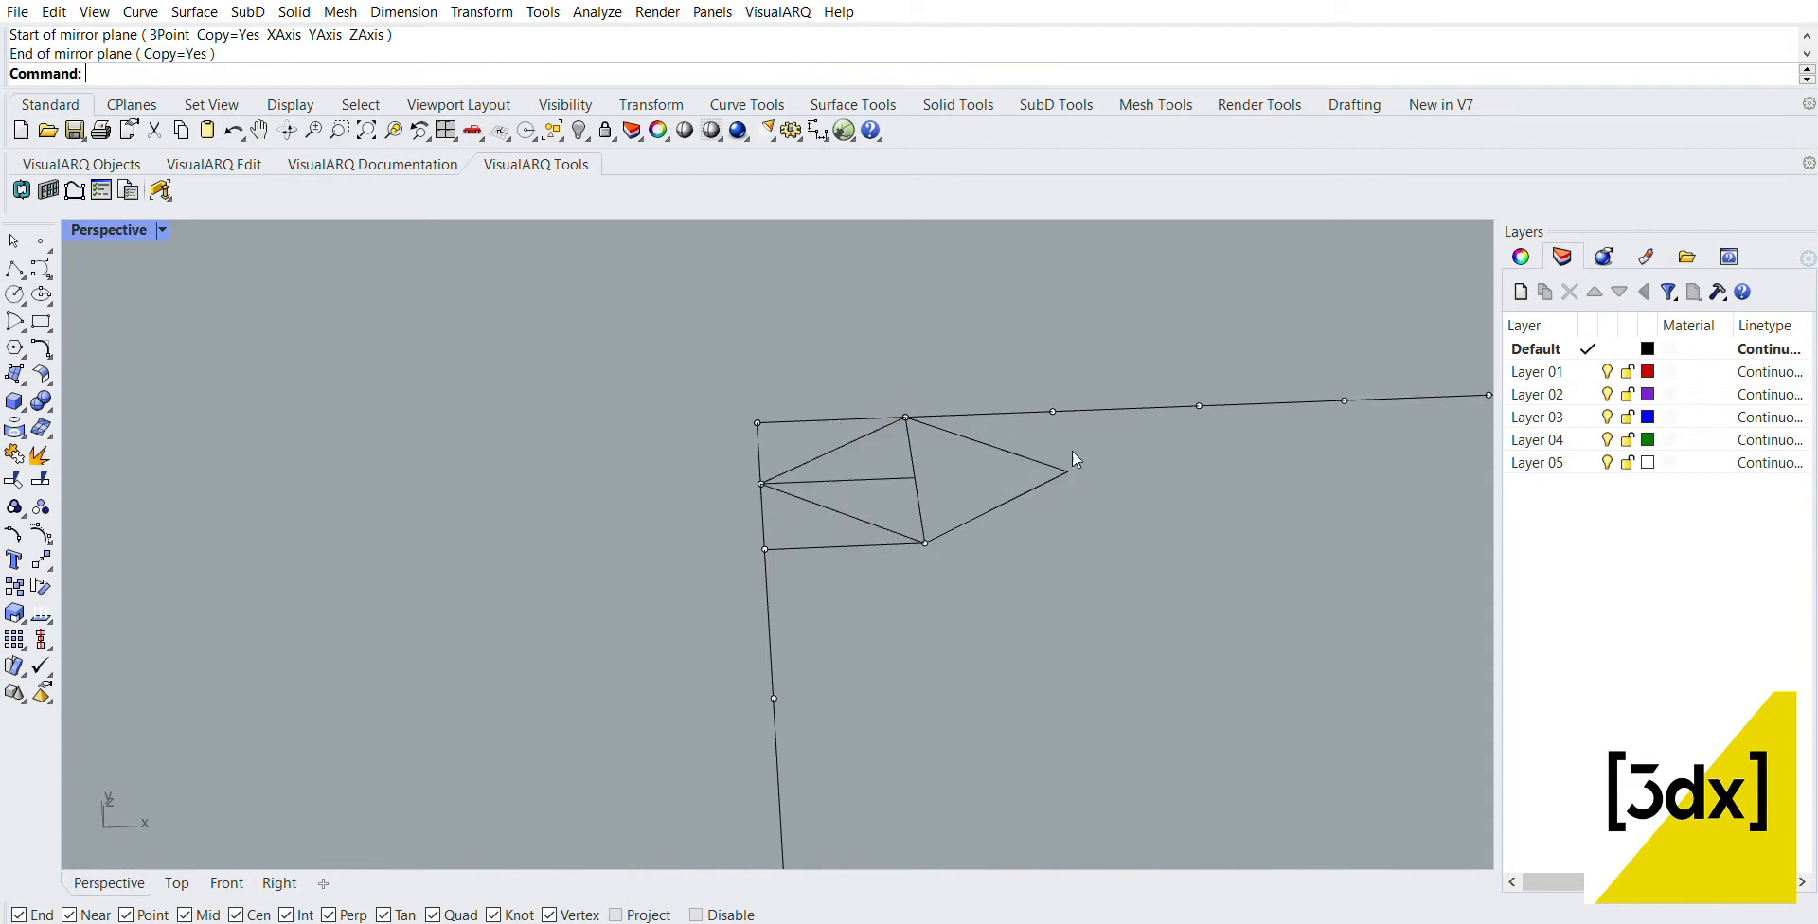
Step: Copy the diamond's central dividing line from its midpoint to the diamond's outer tip
right_drag(1072, 450, 816, 443)
scroll(815, 443, down, 5)
scroll(1049, 322, up, 5)
scroll(909, 379, up, 2)
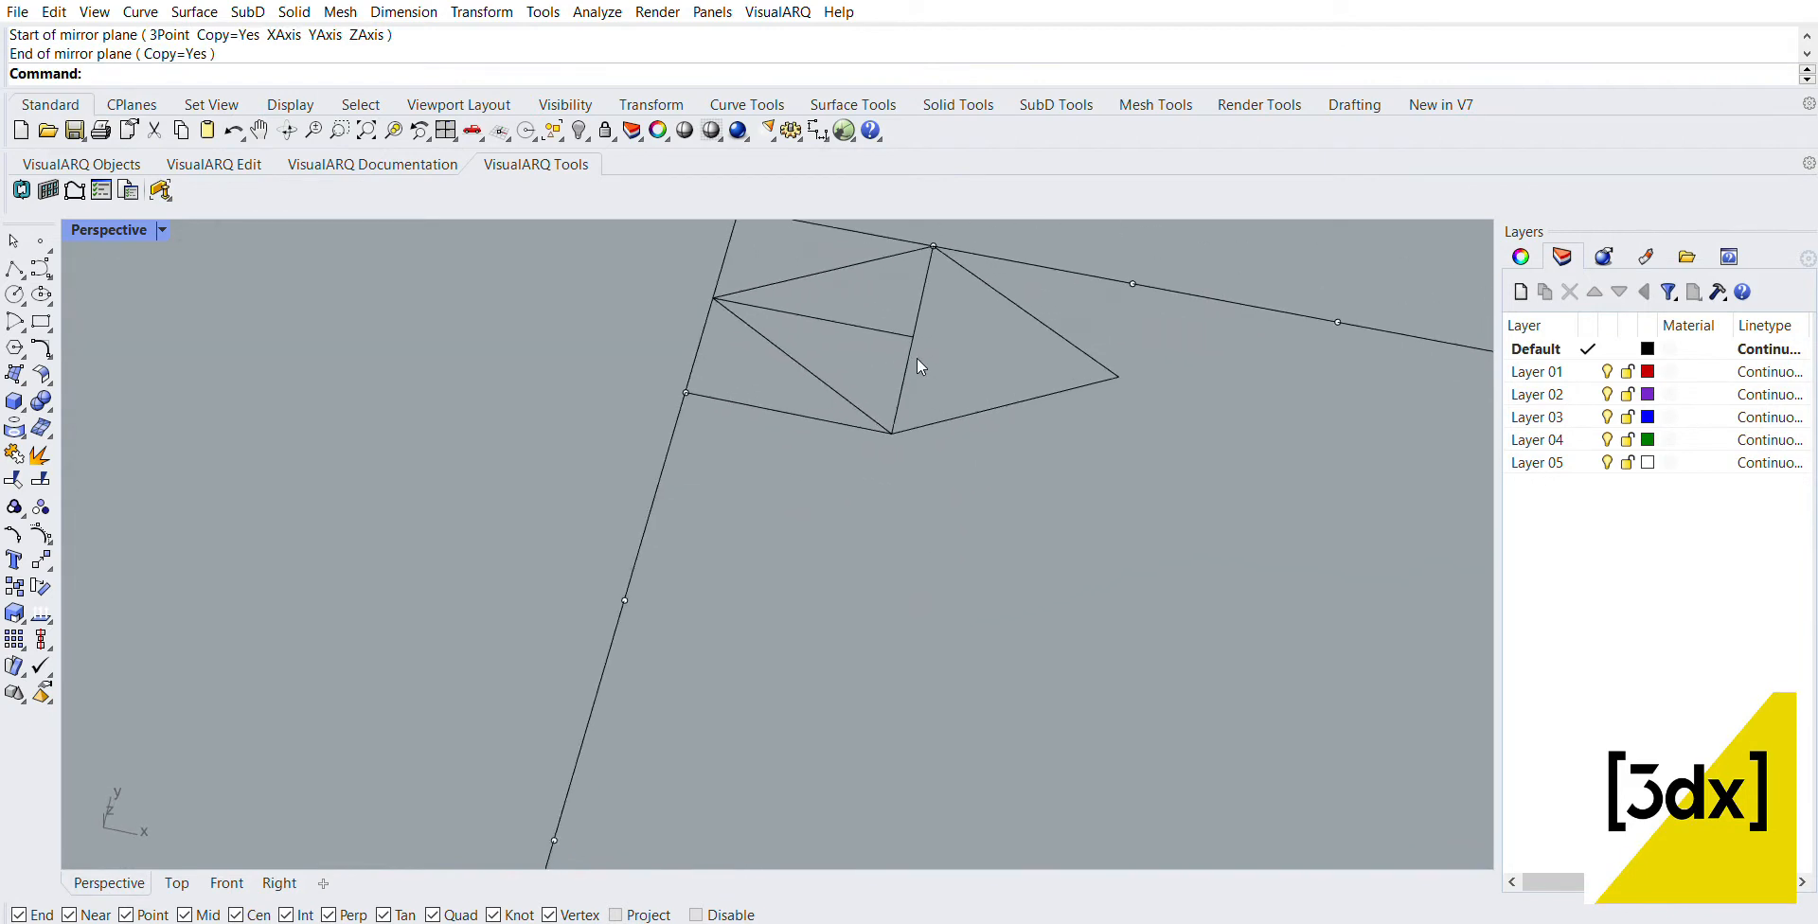
click(917, 358)
text(copy)
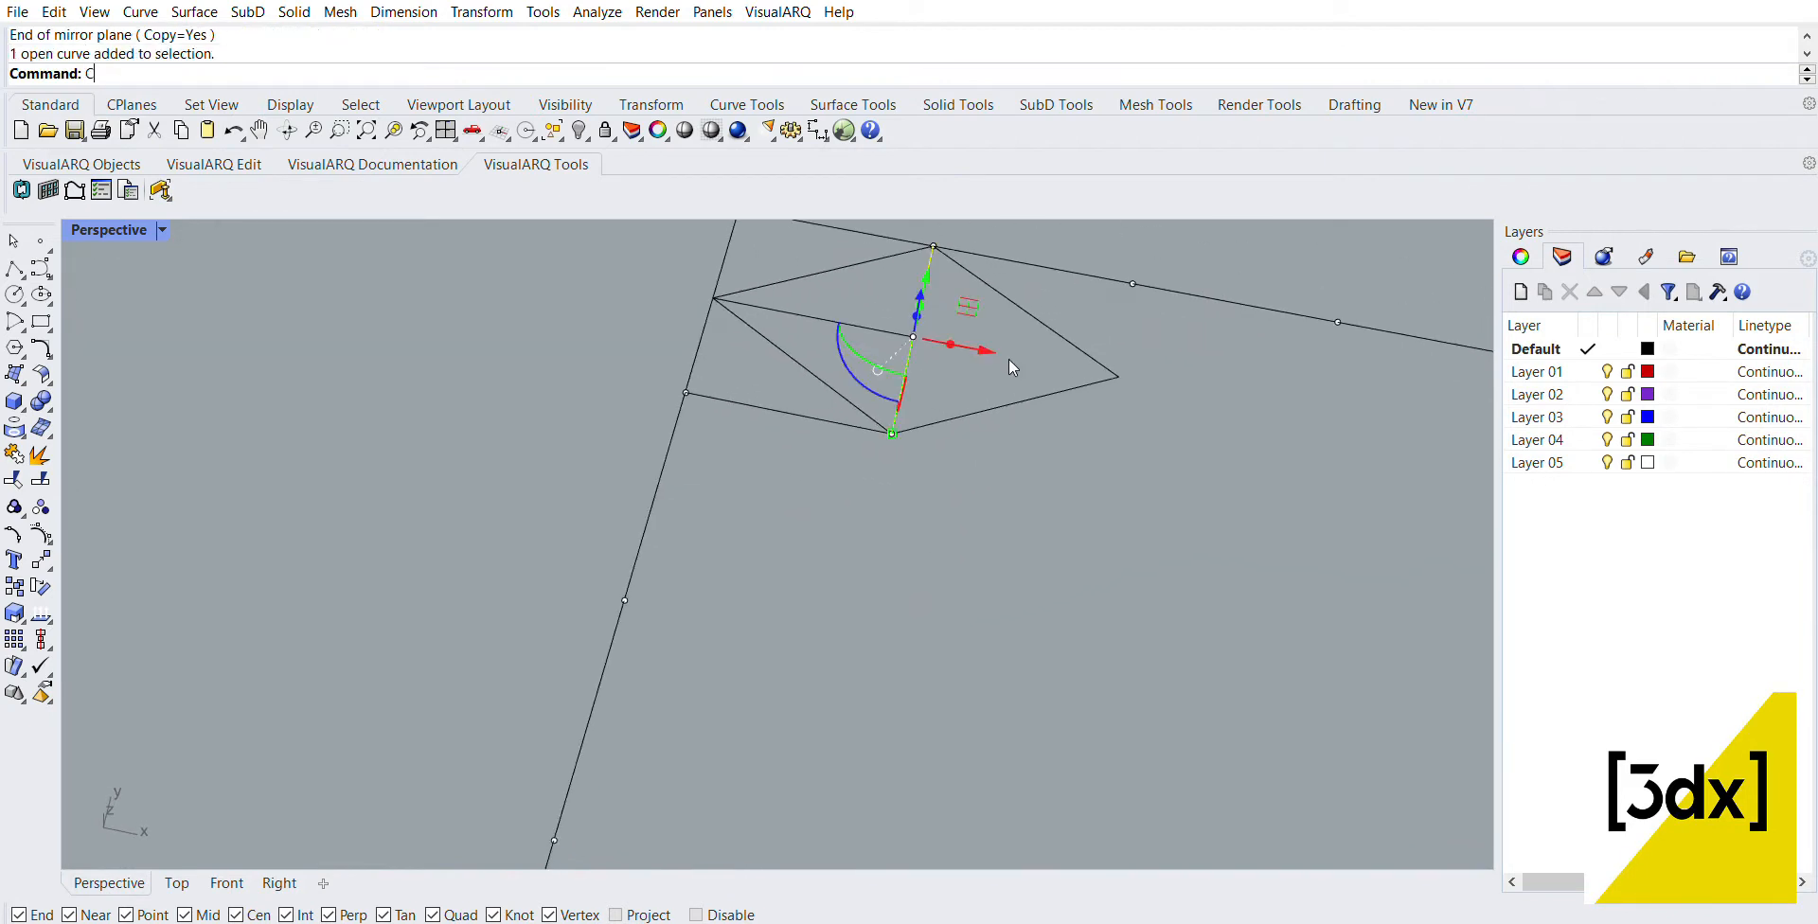
key(Return)
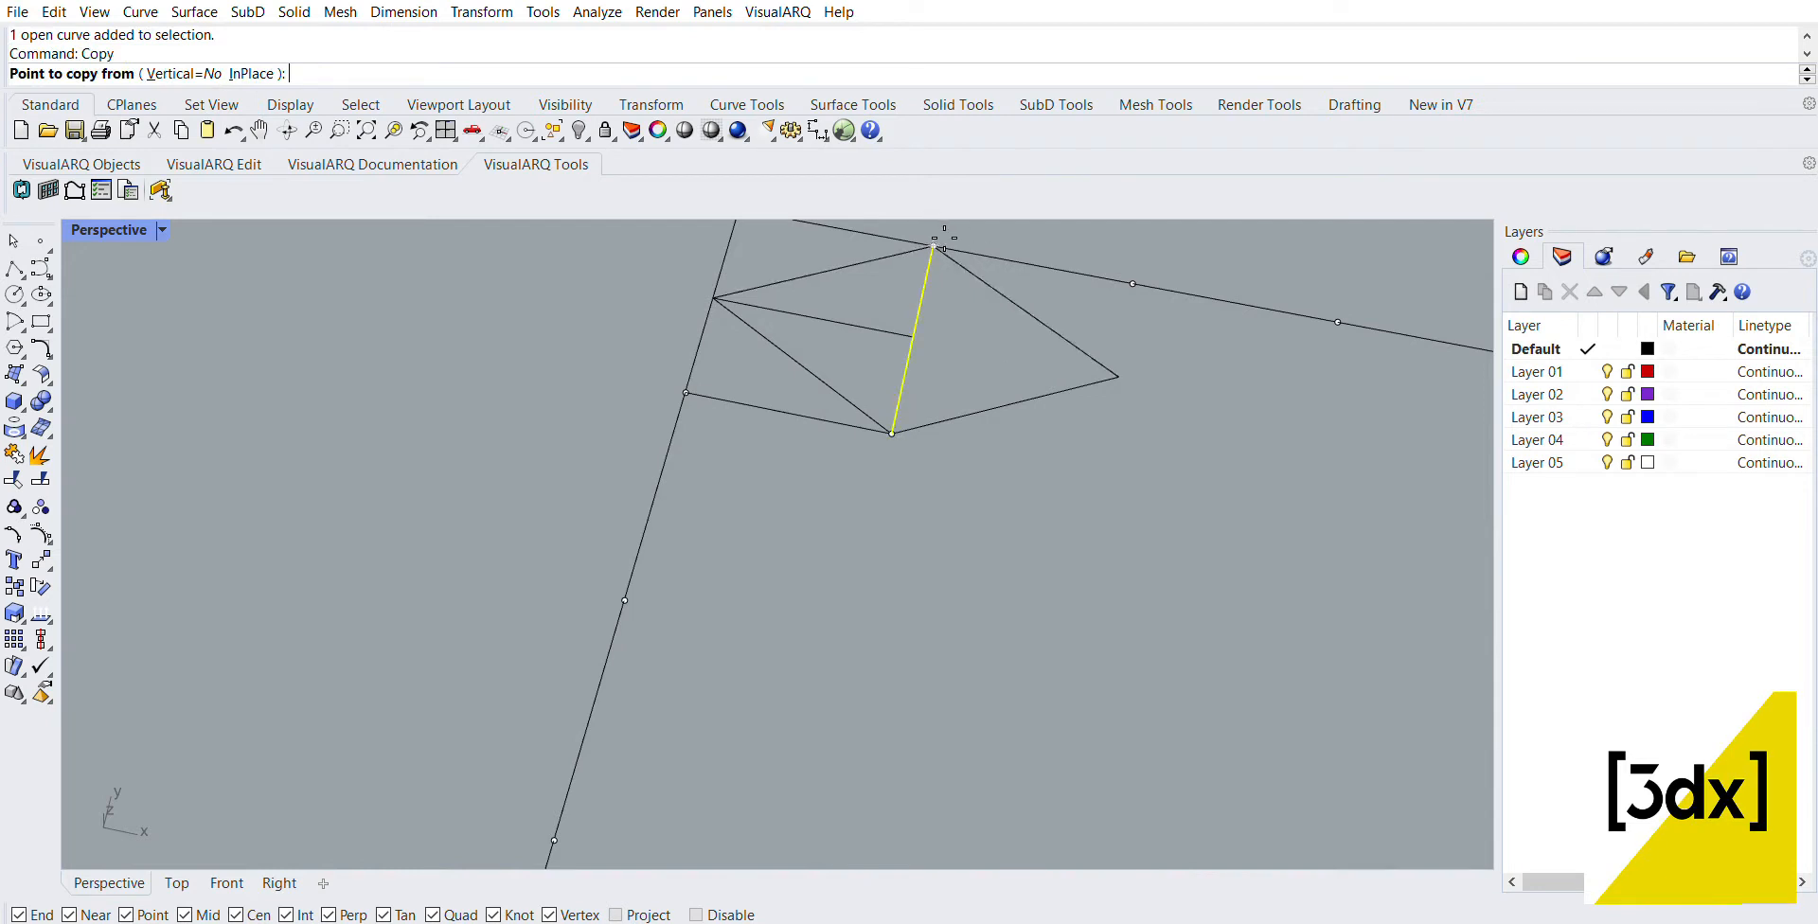
click(918, 345)
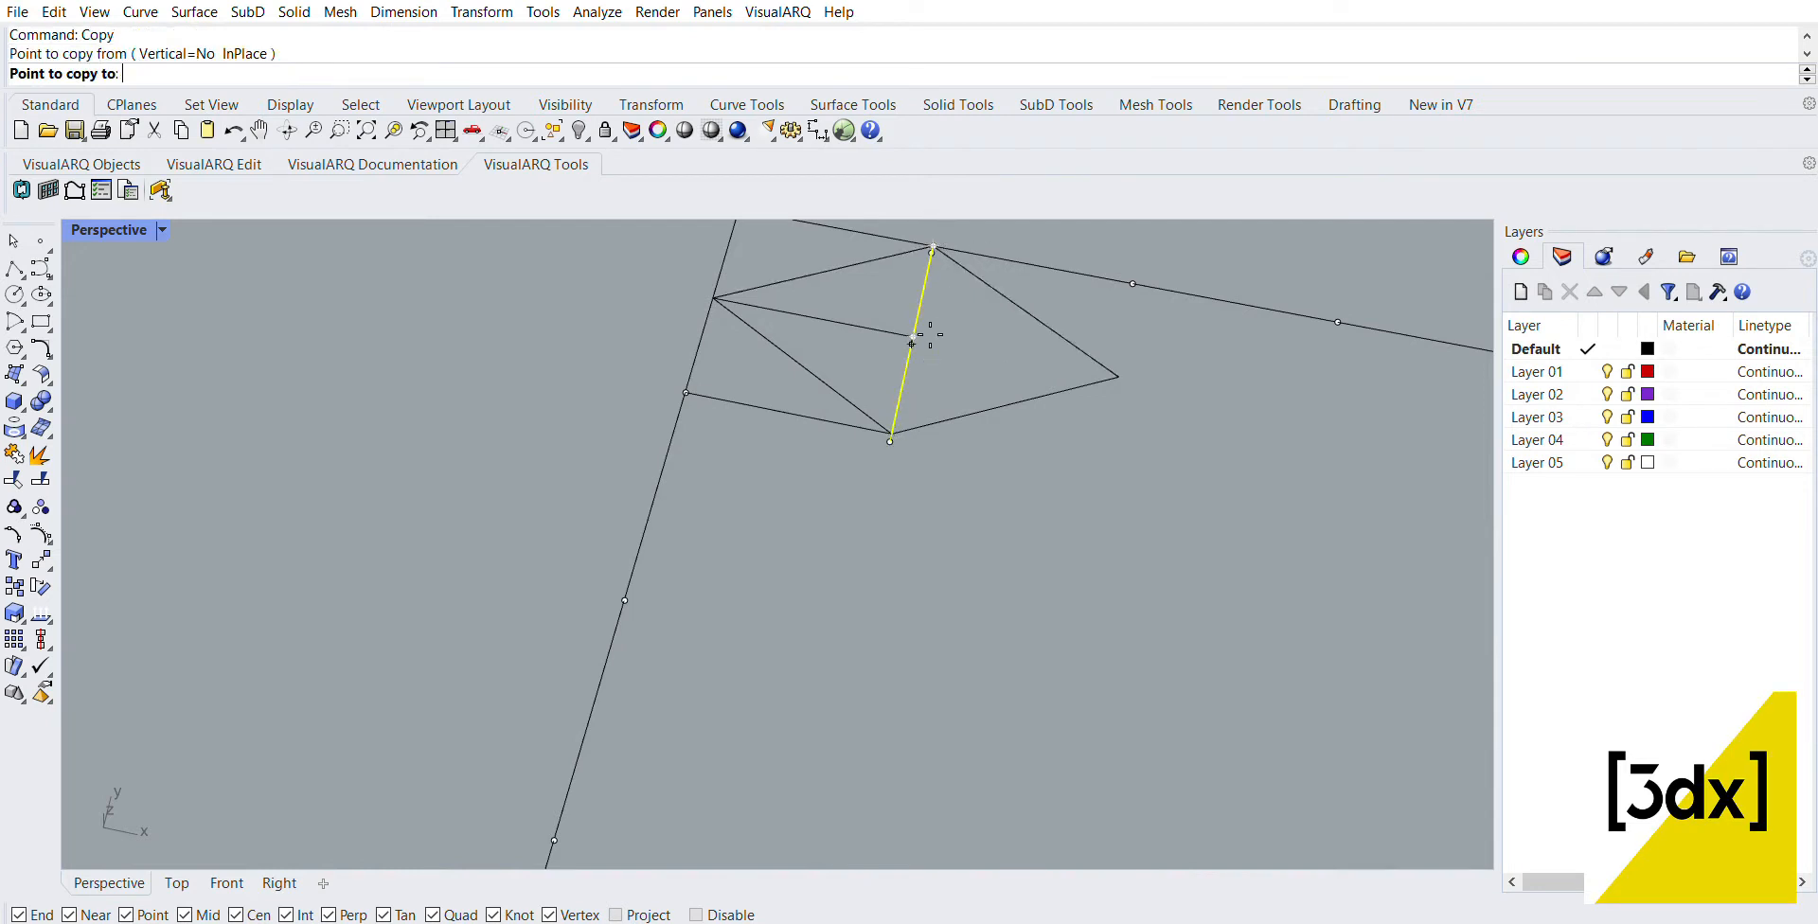
click(1121, 377)
key(Return)
Step: Delete the large UV rectangle's four sides and the division points along its right, bottom and left sides
scroll(852, 313, down, 3)
scroll(769, 313, down, 5)
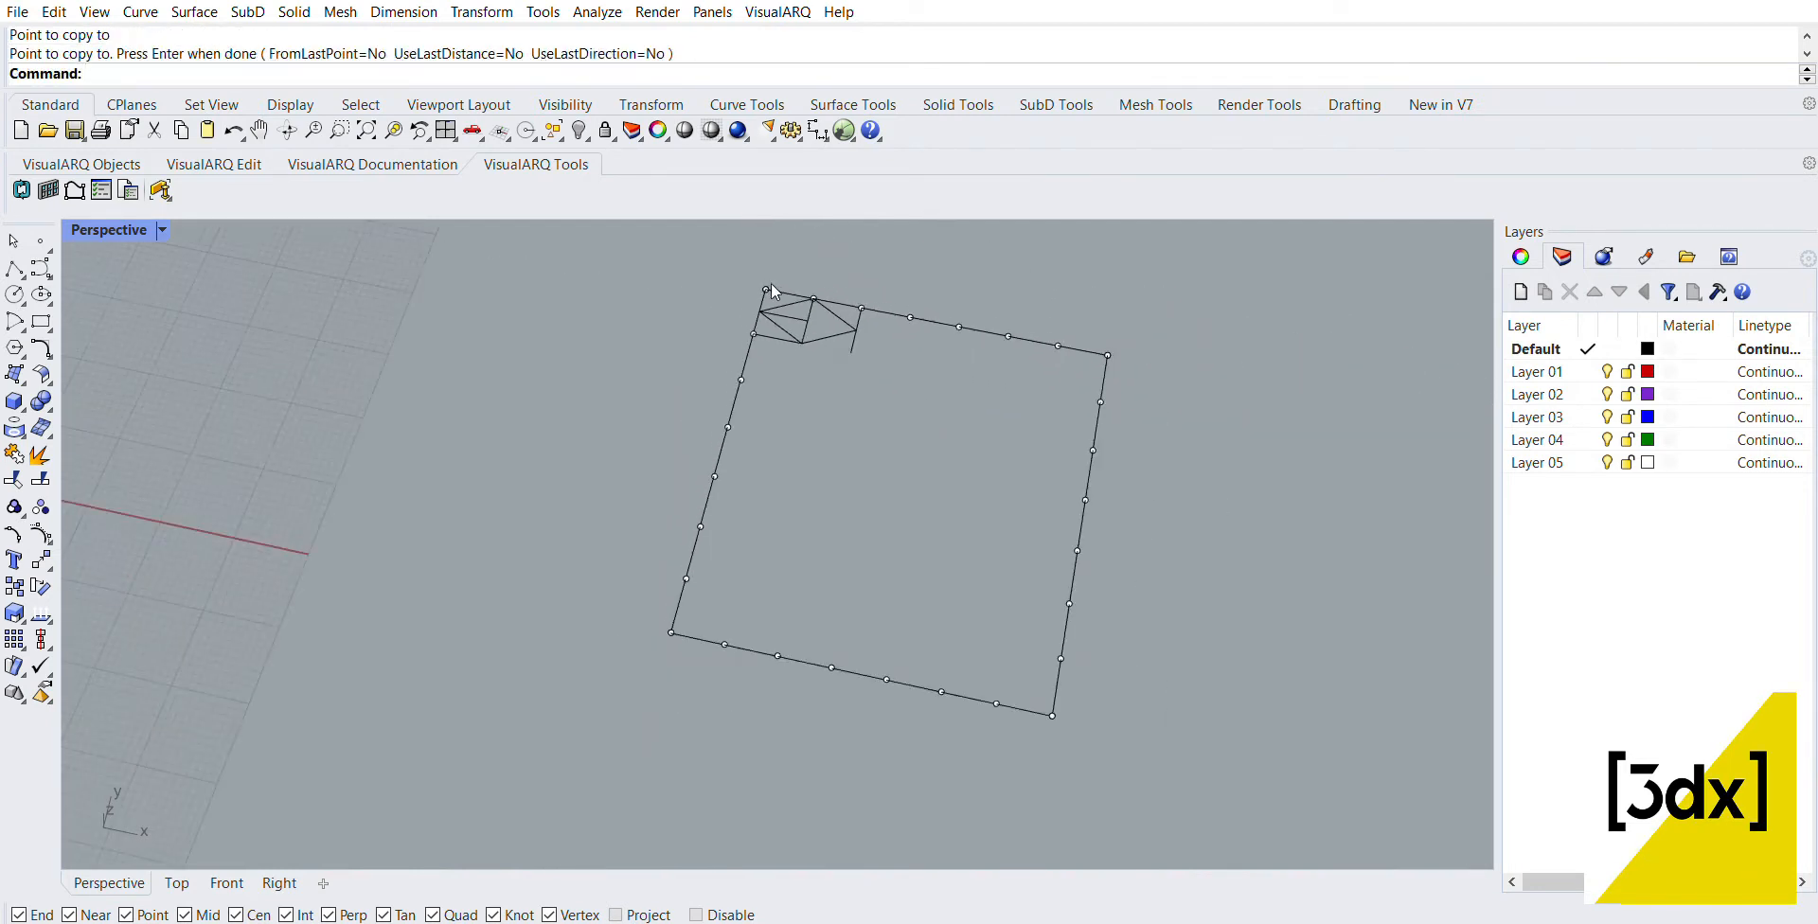
drag(1189, 629, 1013, 269)
key(Delete)
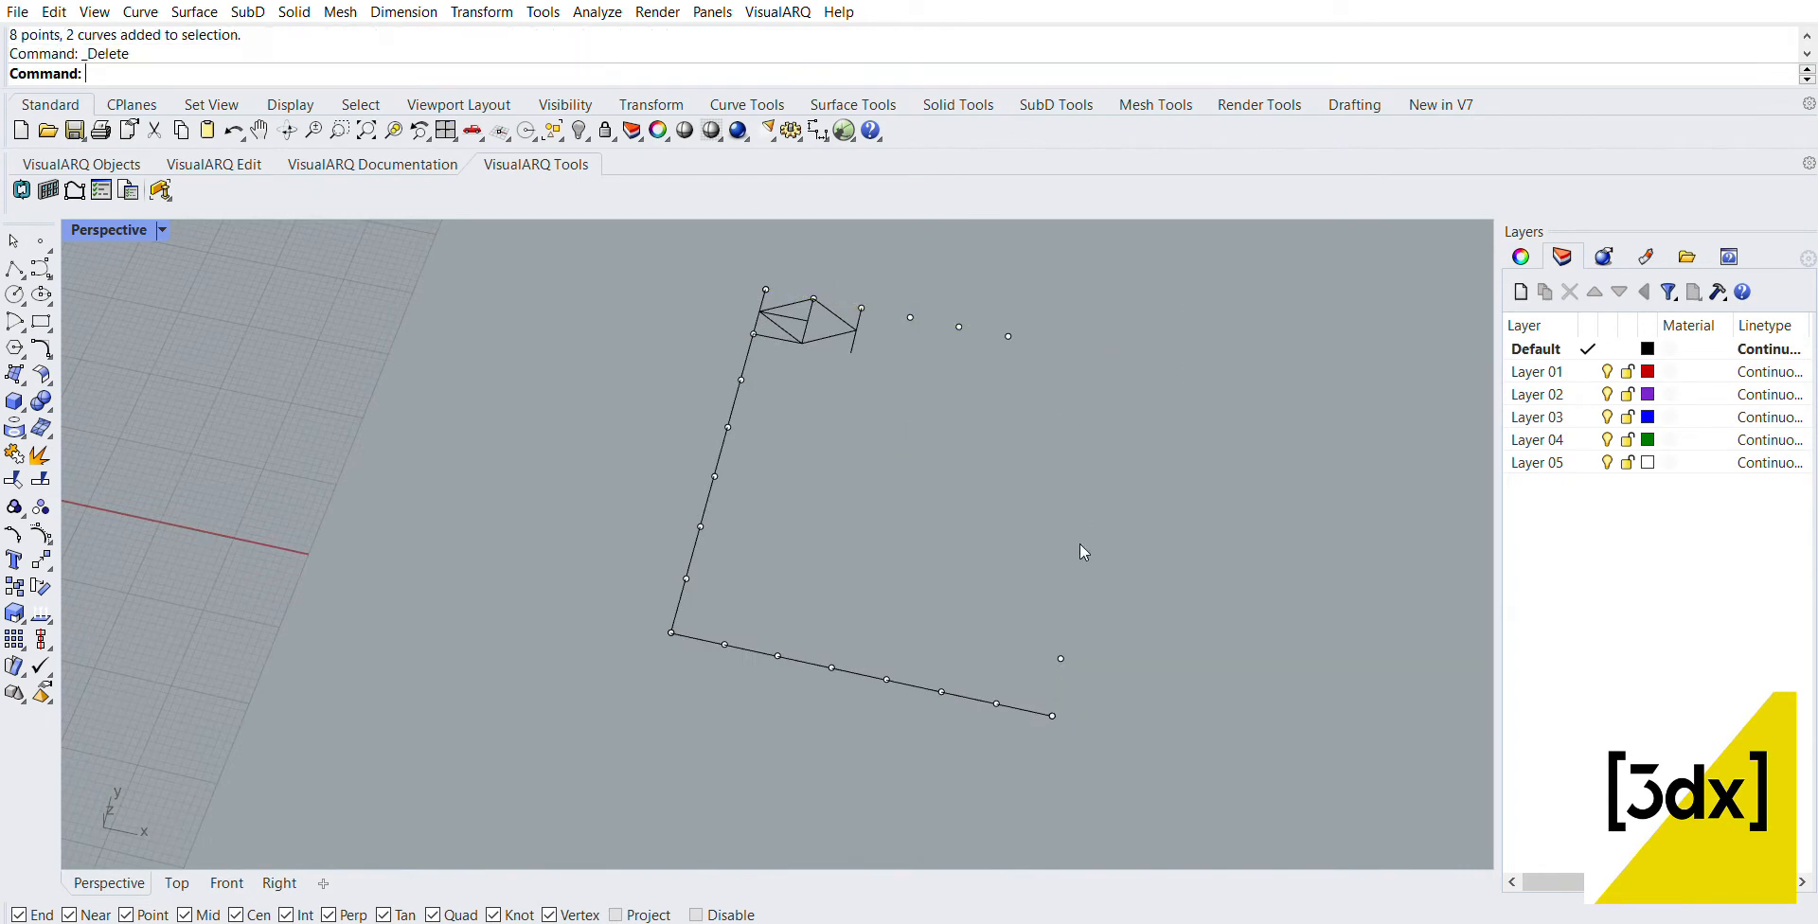
drag(1080, 543, 632, 758)
key(Delete)
drag(689, 272, 795, 559)
key(Delete)
scroll(836, 277, up, 3)
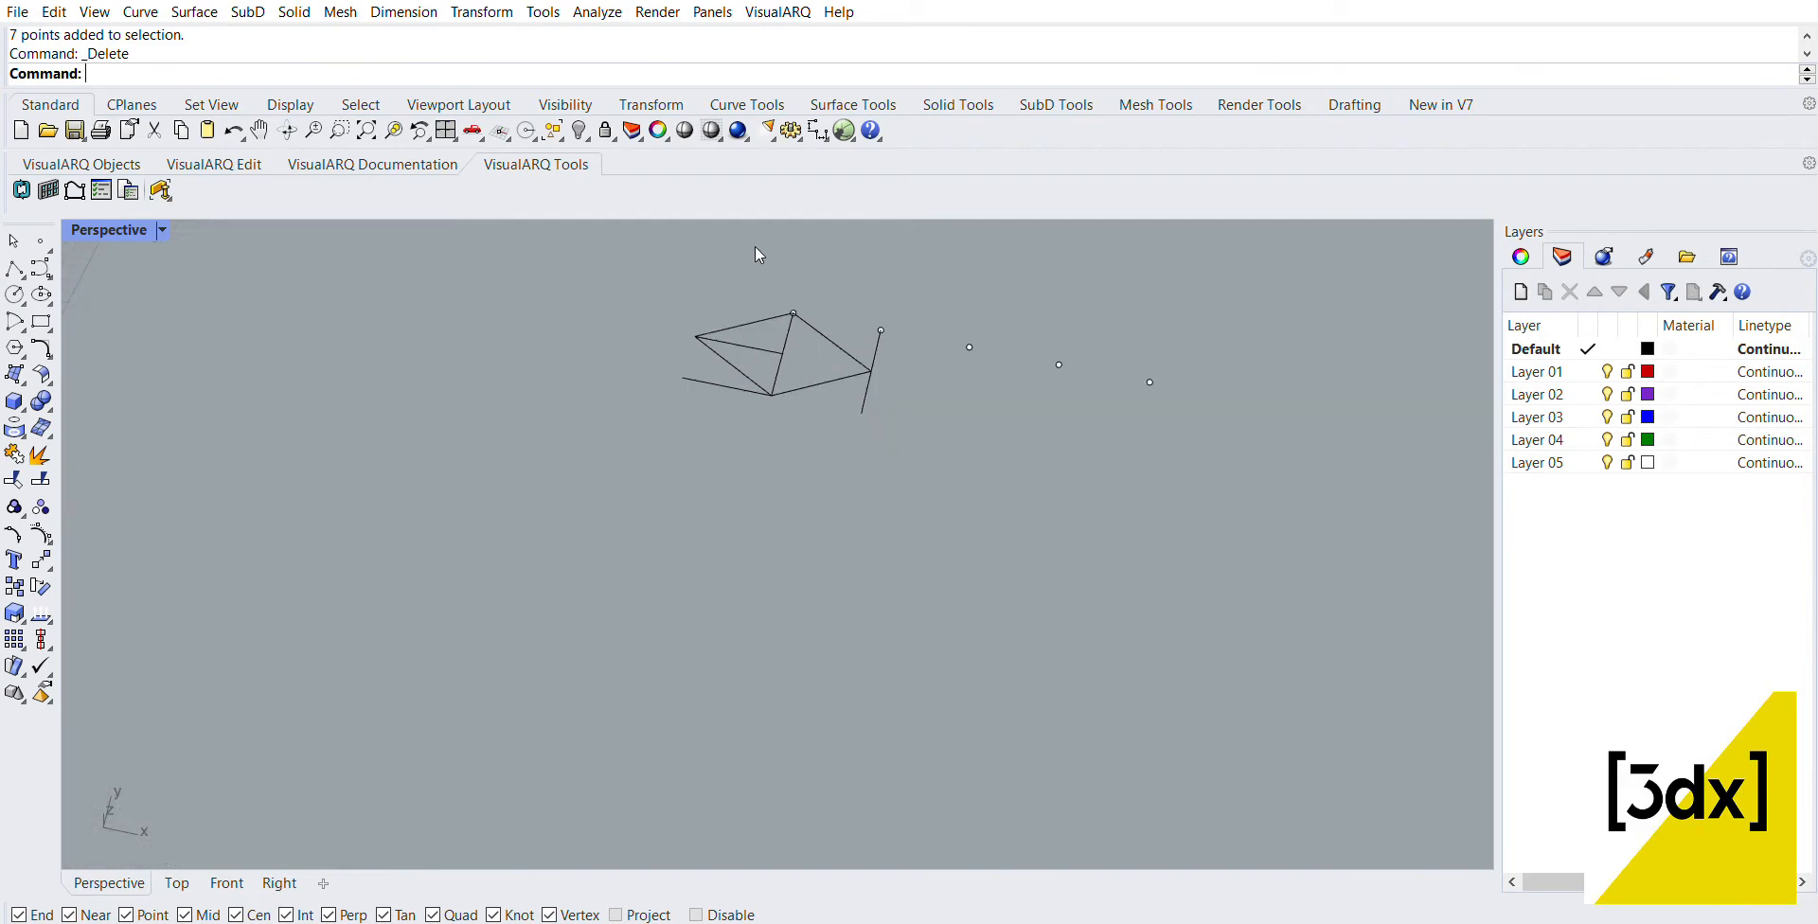
drag(755, 257, 1191, 369)
key(Delete)
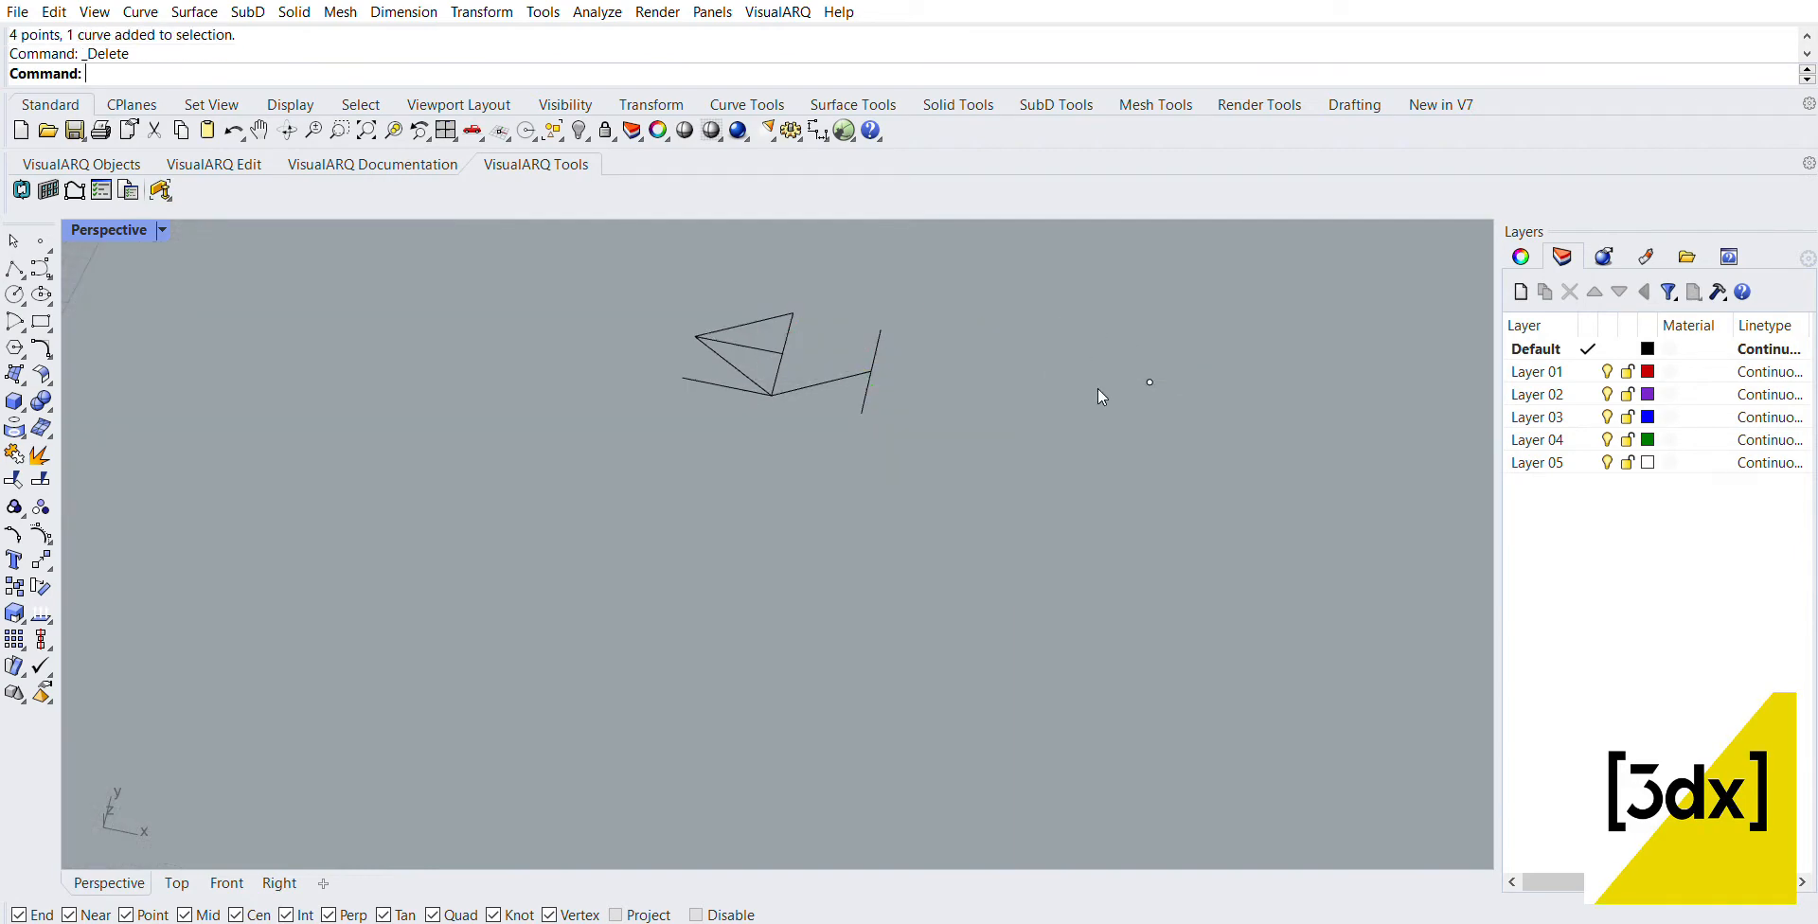
key(ctrl+z)
key(Escape)
Step: Delete the leftover division points along the former top side, keeping all the diamond's lines
scroll(1008, 337, up, 2)
drag(1326, 465, 1040, 341)
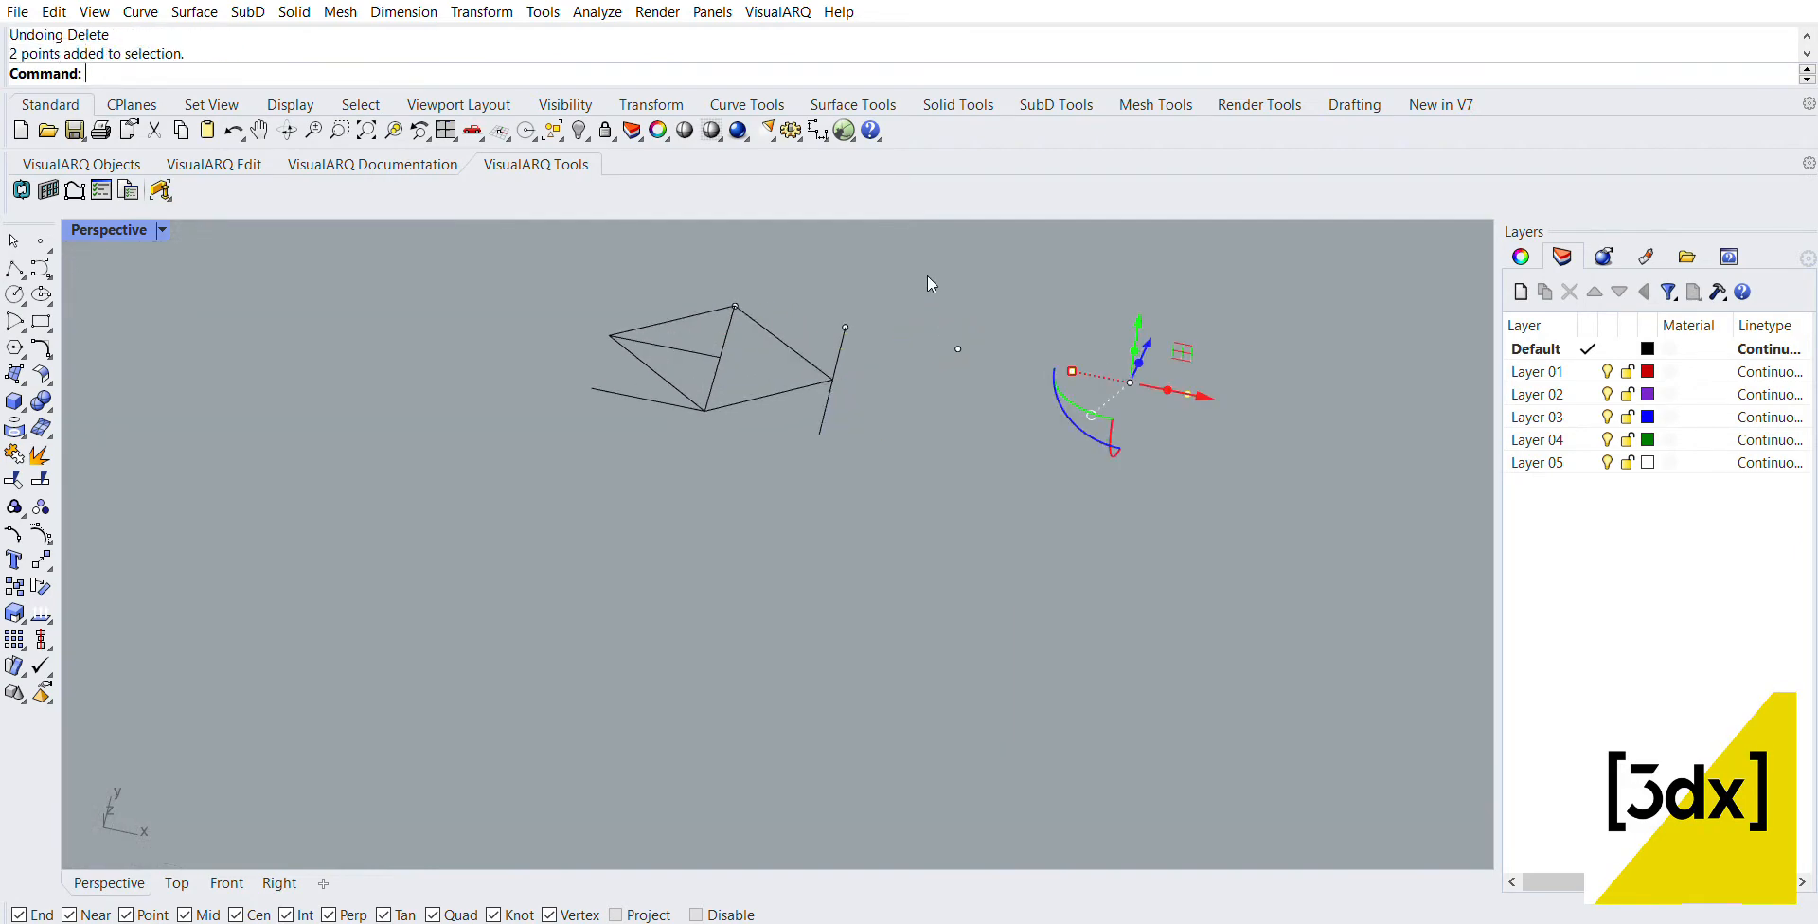
key(Delete)
drag(879, 306, 1021, 378)
key(Delete)
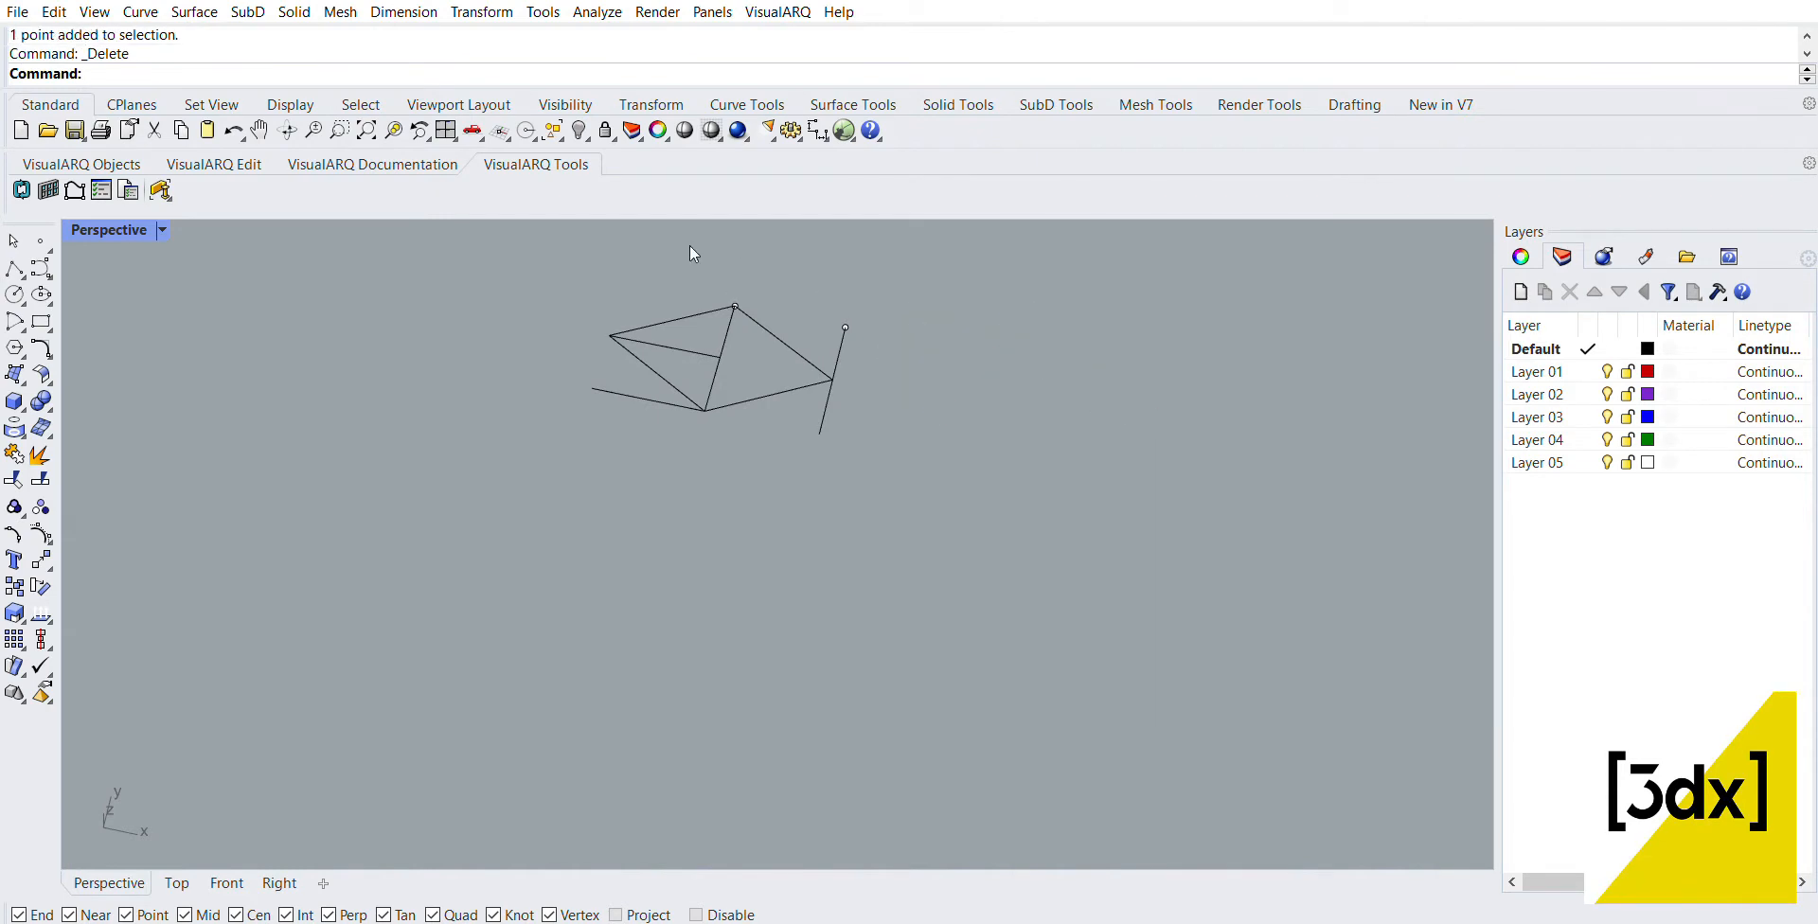
drag(690, 270, 950, 321)
key(Delete)
Step: Draw a line from the diamond's lower vertex to the lower end of the copied line at its right tip
right_drag(718, 352, 777, 356)
scroll(606, 378, up, 4)
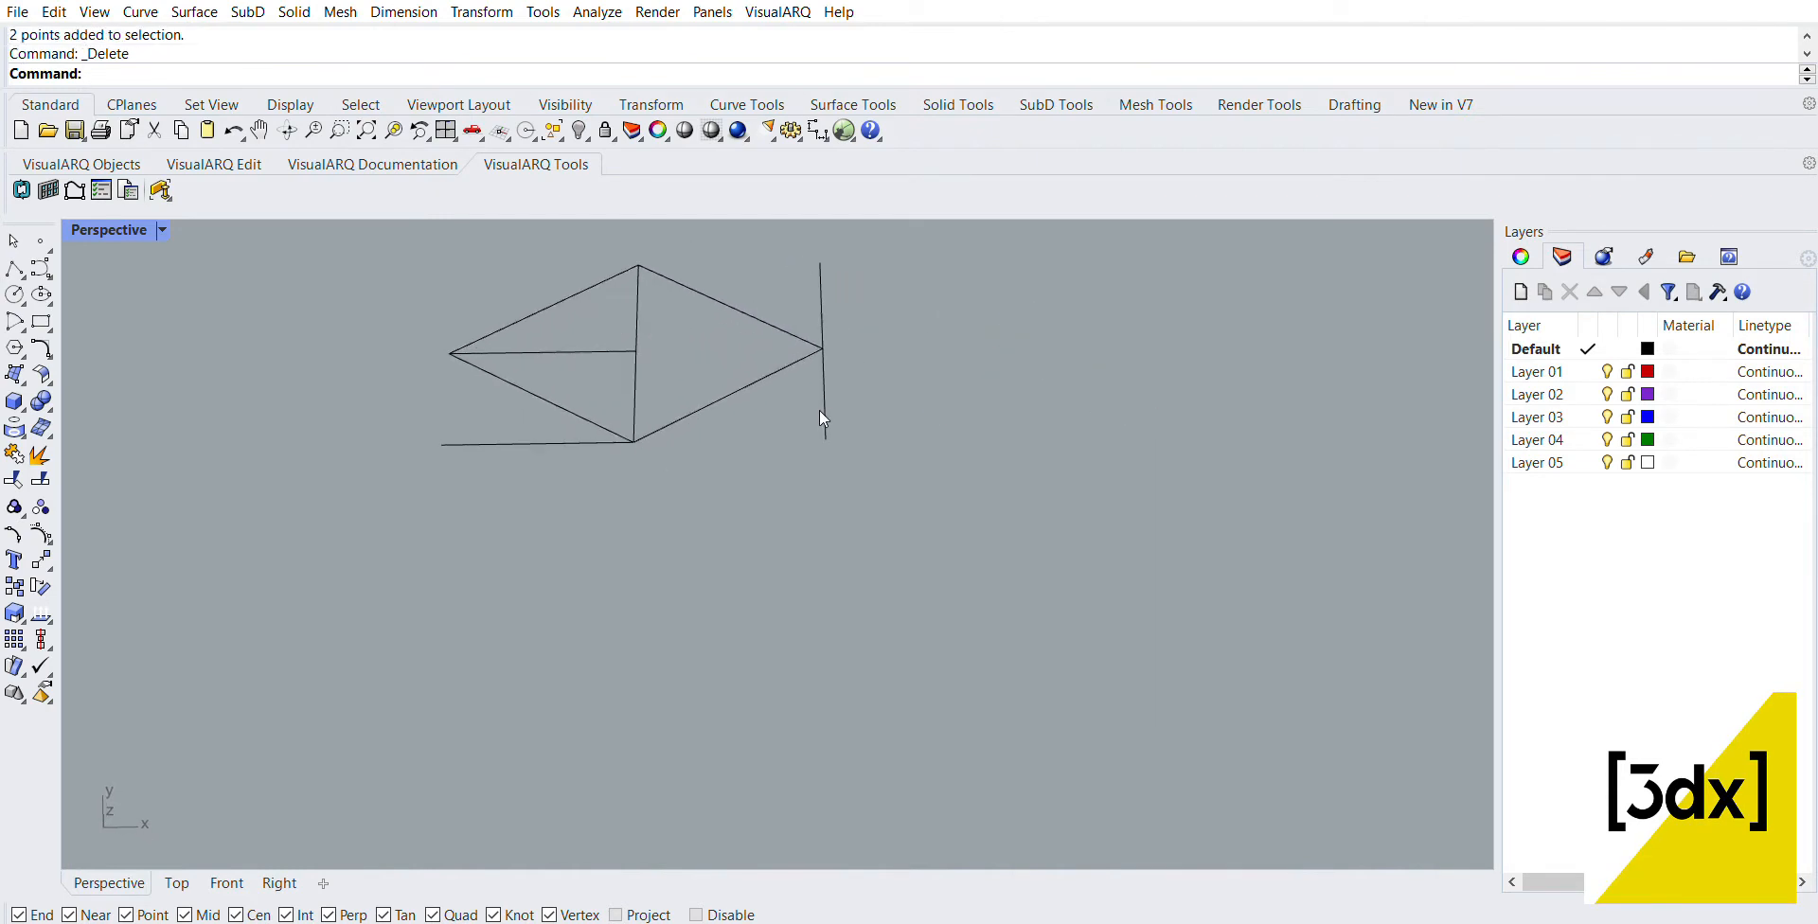
text(line)
key(Return)
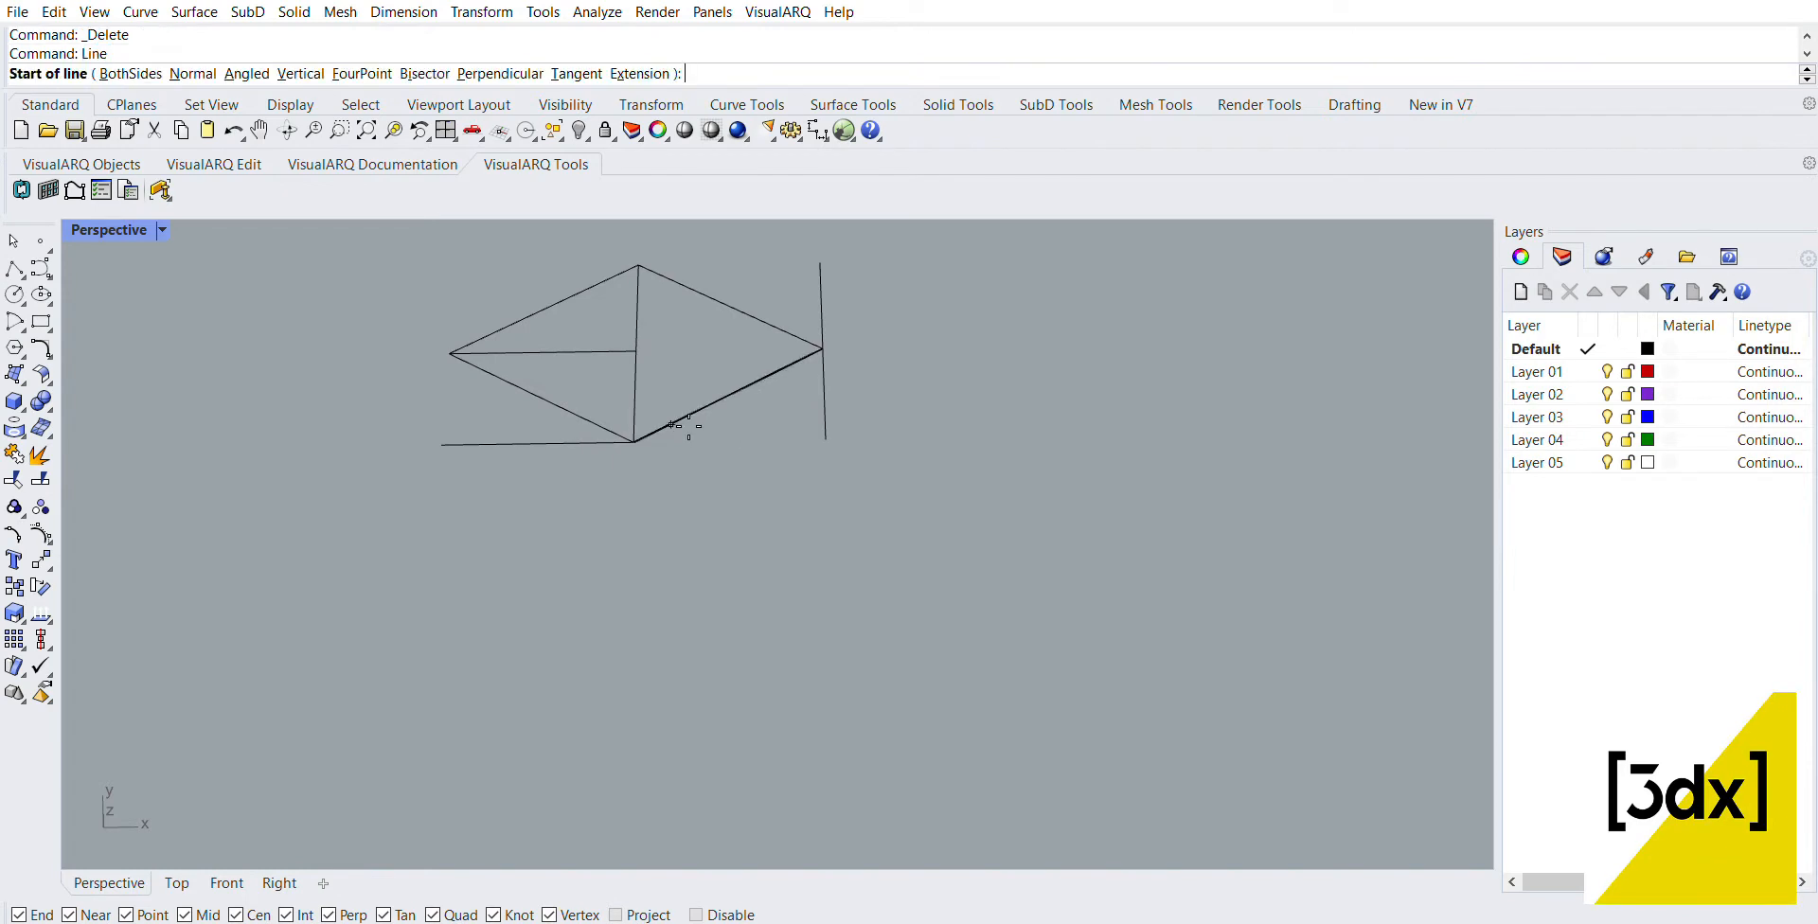
click(633, 442)
click(826, 439)
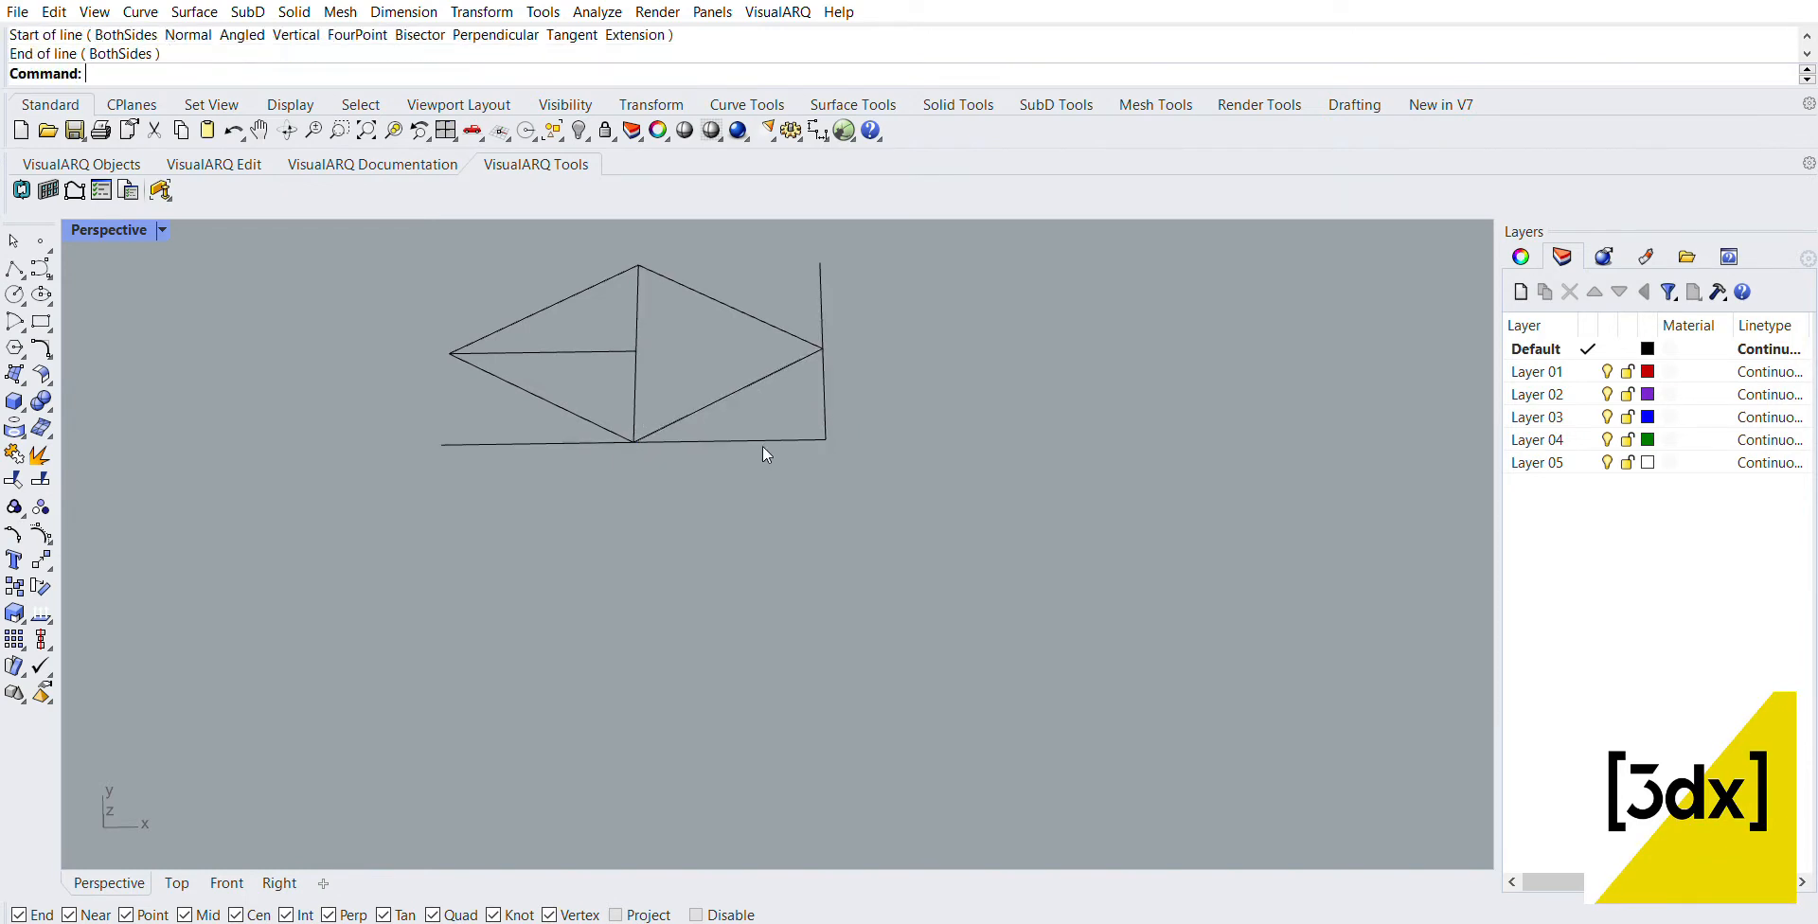
Step: Join the two collinear segments below the diamond into one curve
click(706, 442)
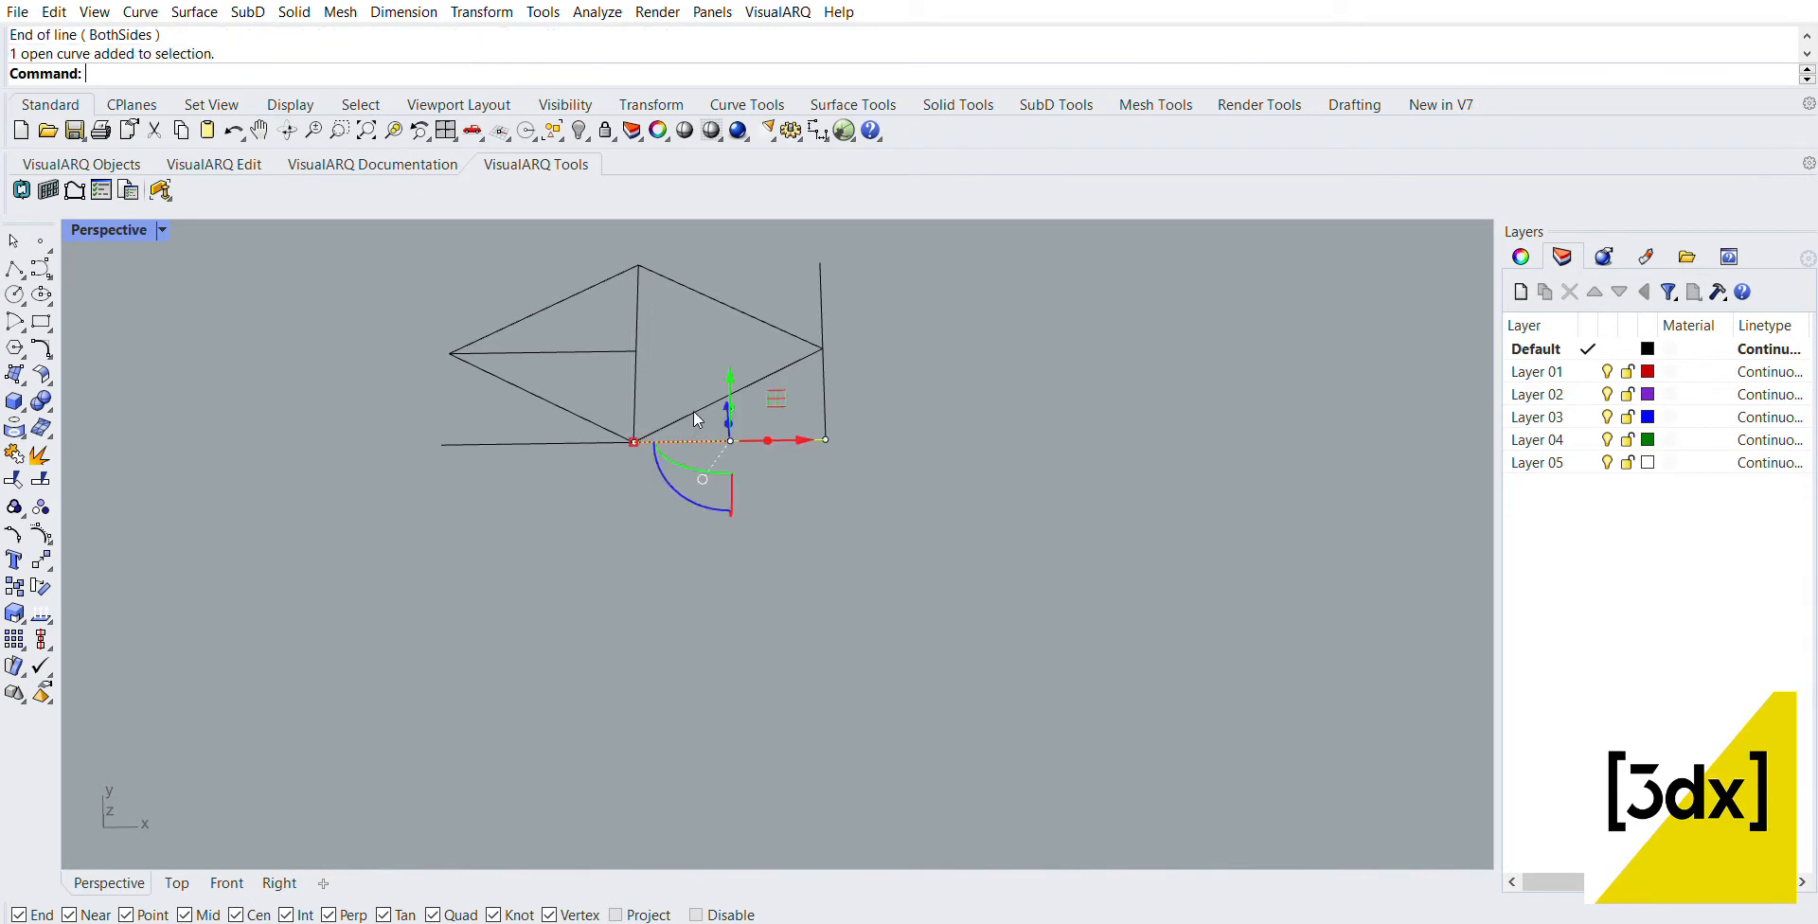
shift+click(525, 428)
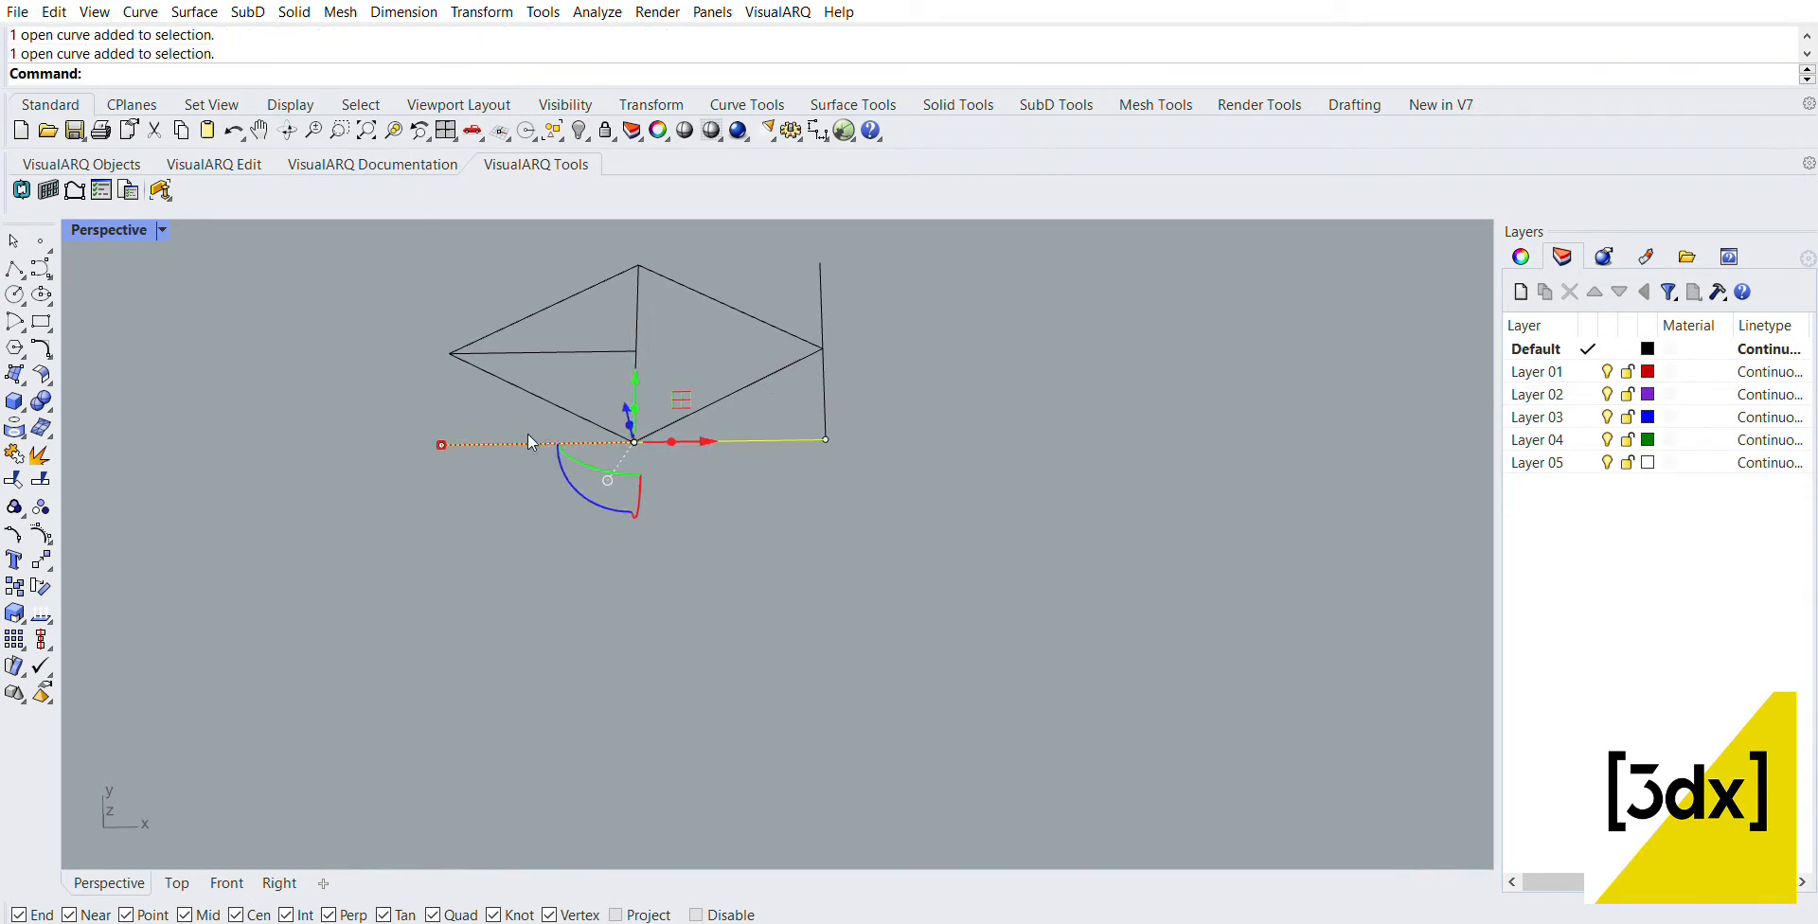
key(ctrl+j)
click(841, 417)
Step: Copy the joined lower edge from its right end to the upper end of the right side line
click(787, 431)
text(Copy)
key(Return)
click(825, 439)
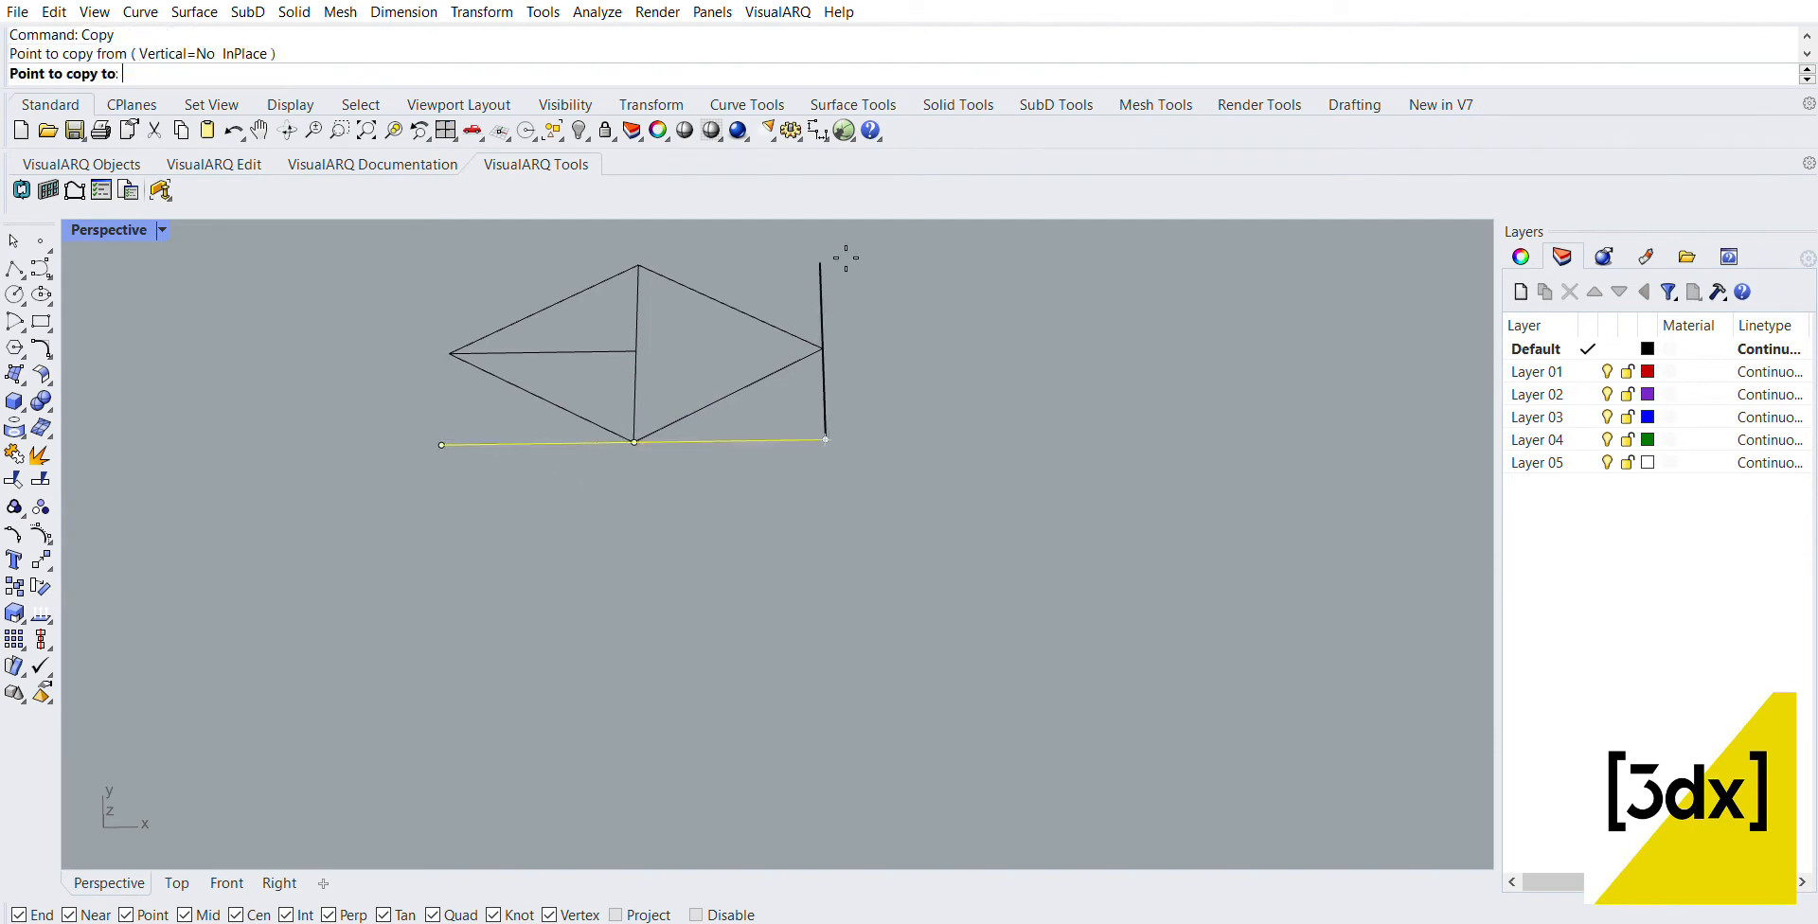
click(820, 263)
key(Return)
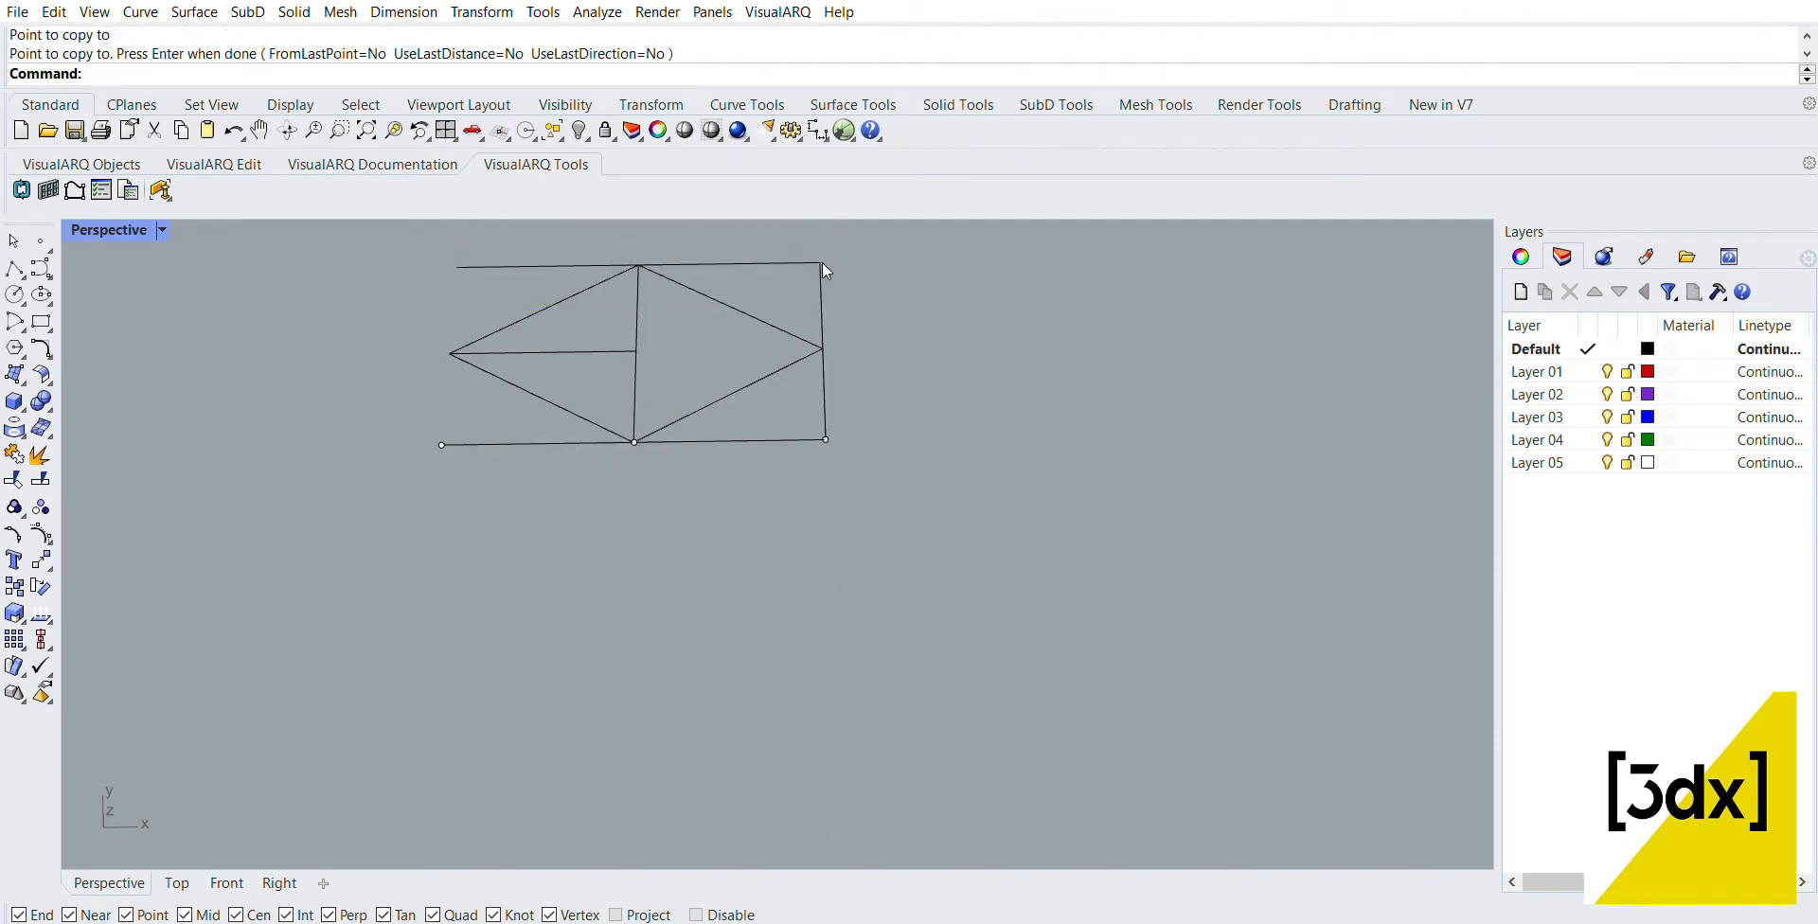
Step: Copy the right side line to the left end of the upper edge to close the rectangle around the diamond
text(Copy)
key(Return)
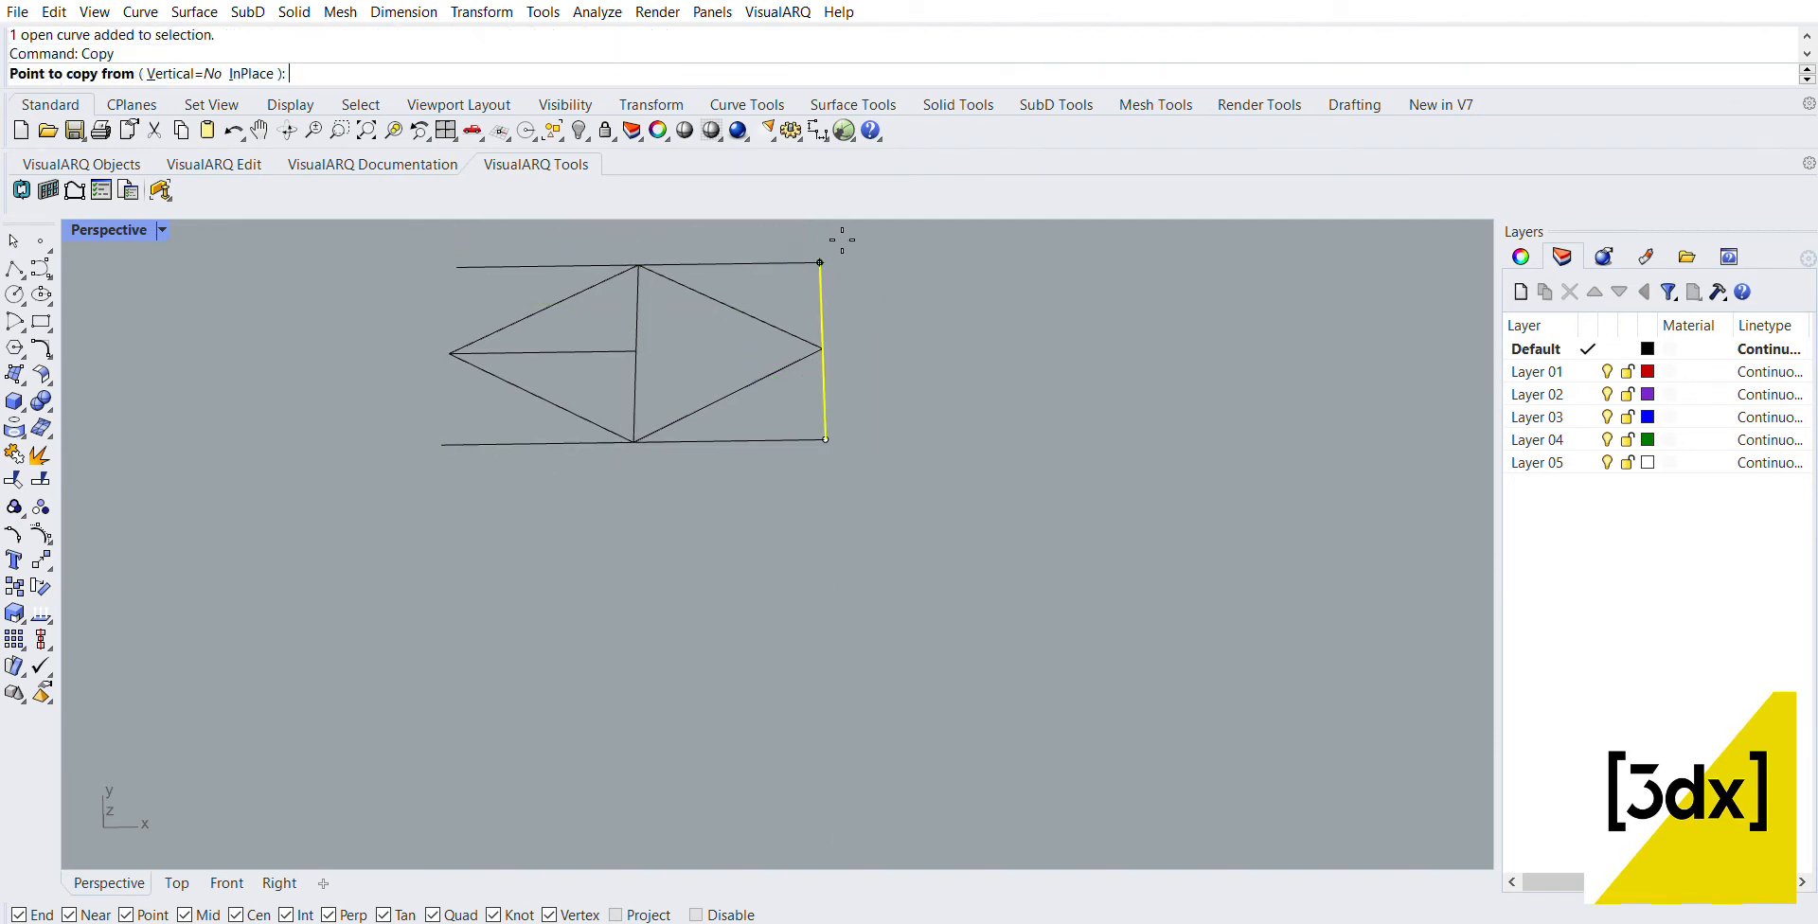
click(820, 262)
click(458, 266)
key(Return)
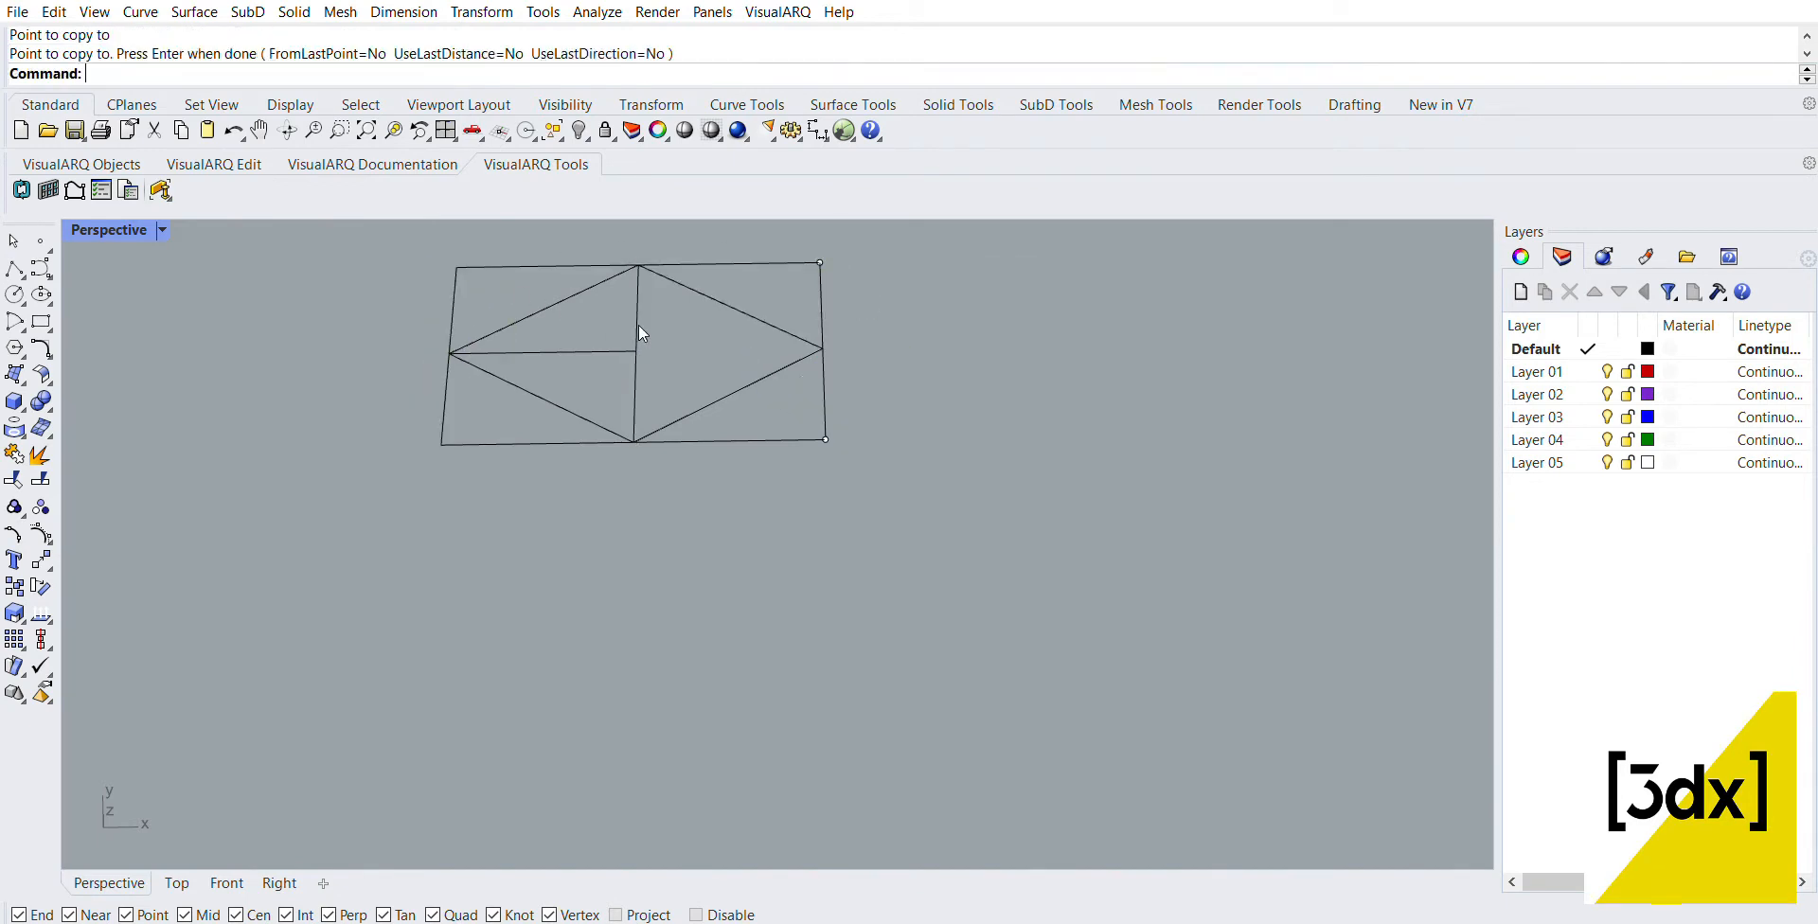
Step: Delete the short horizontal line inside the left half of the diamond
scroll(638, 326, up, 1)
click(615, 351)
key(Delete)
scroll(651, 390, down, 2)
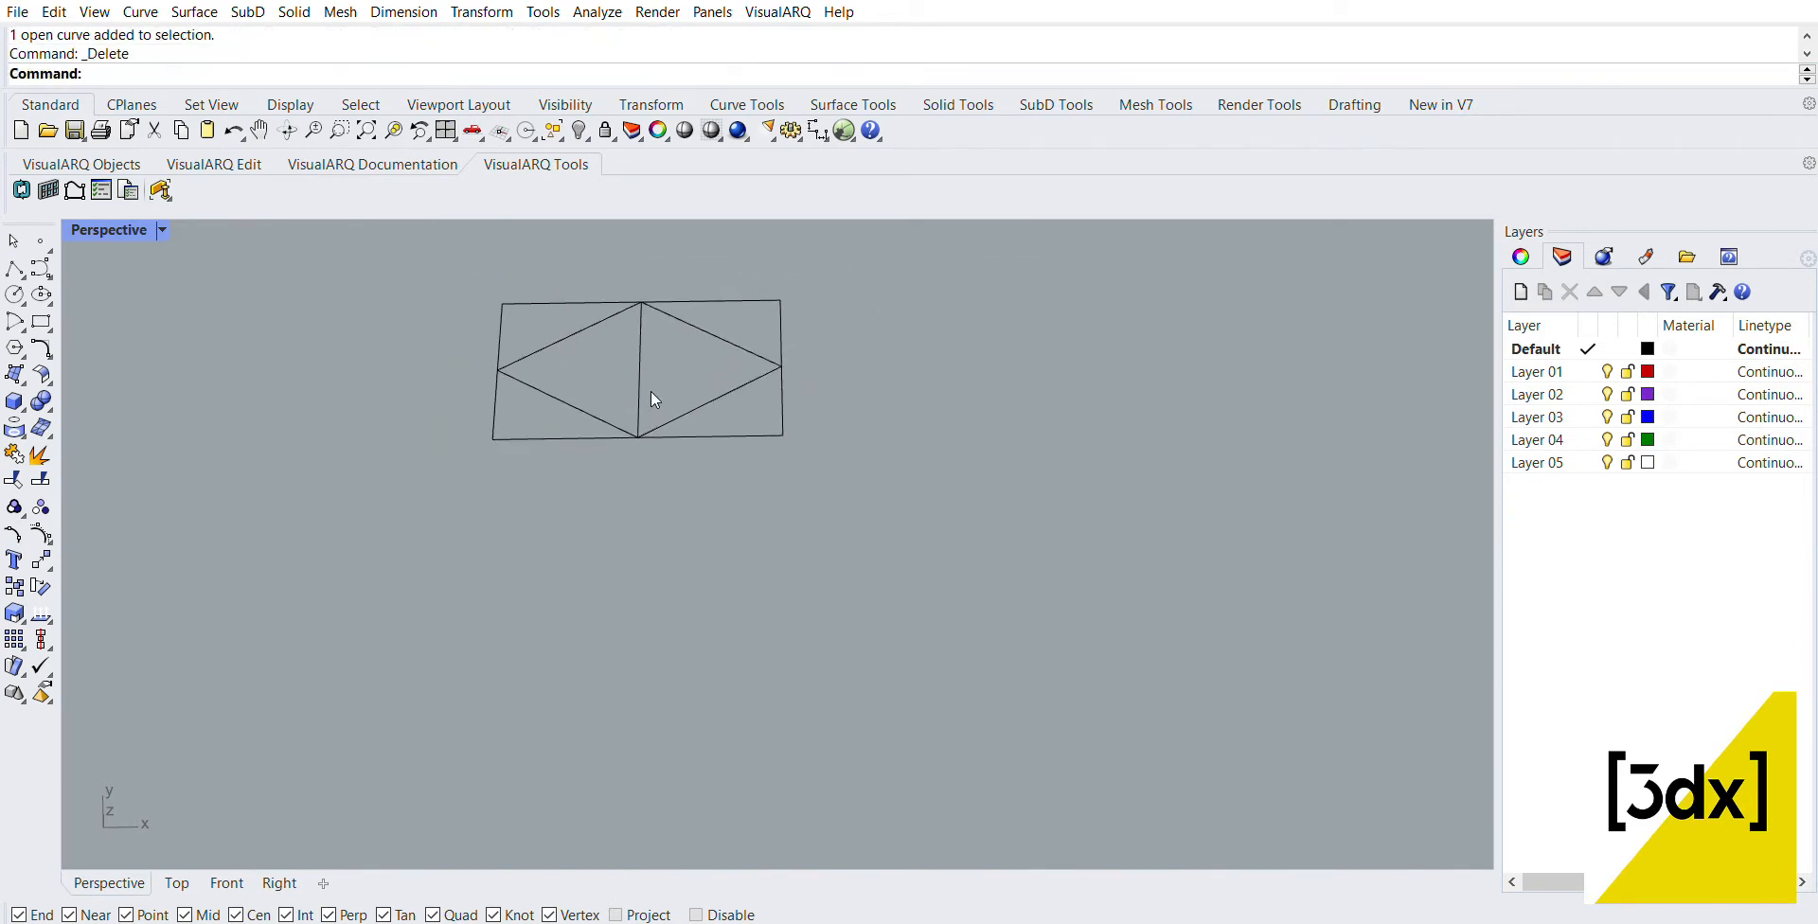
scroll(729, 460, down, 2)
scroll(651, 390, up, 2)
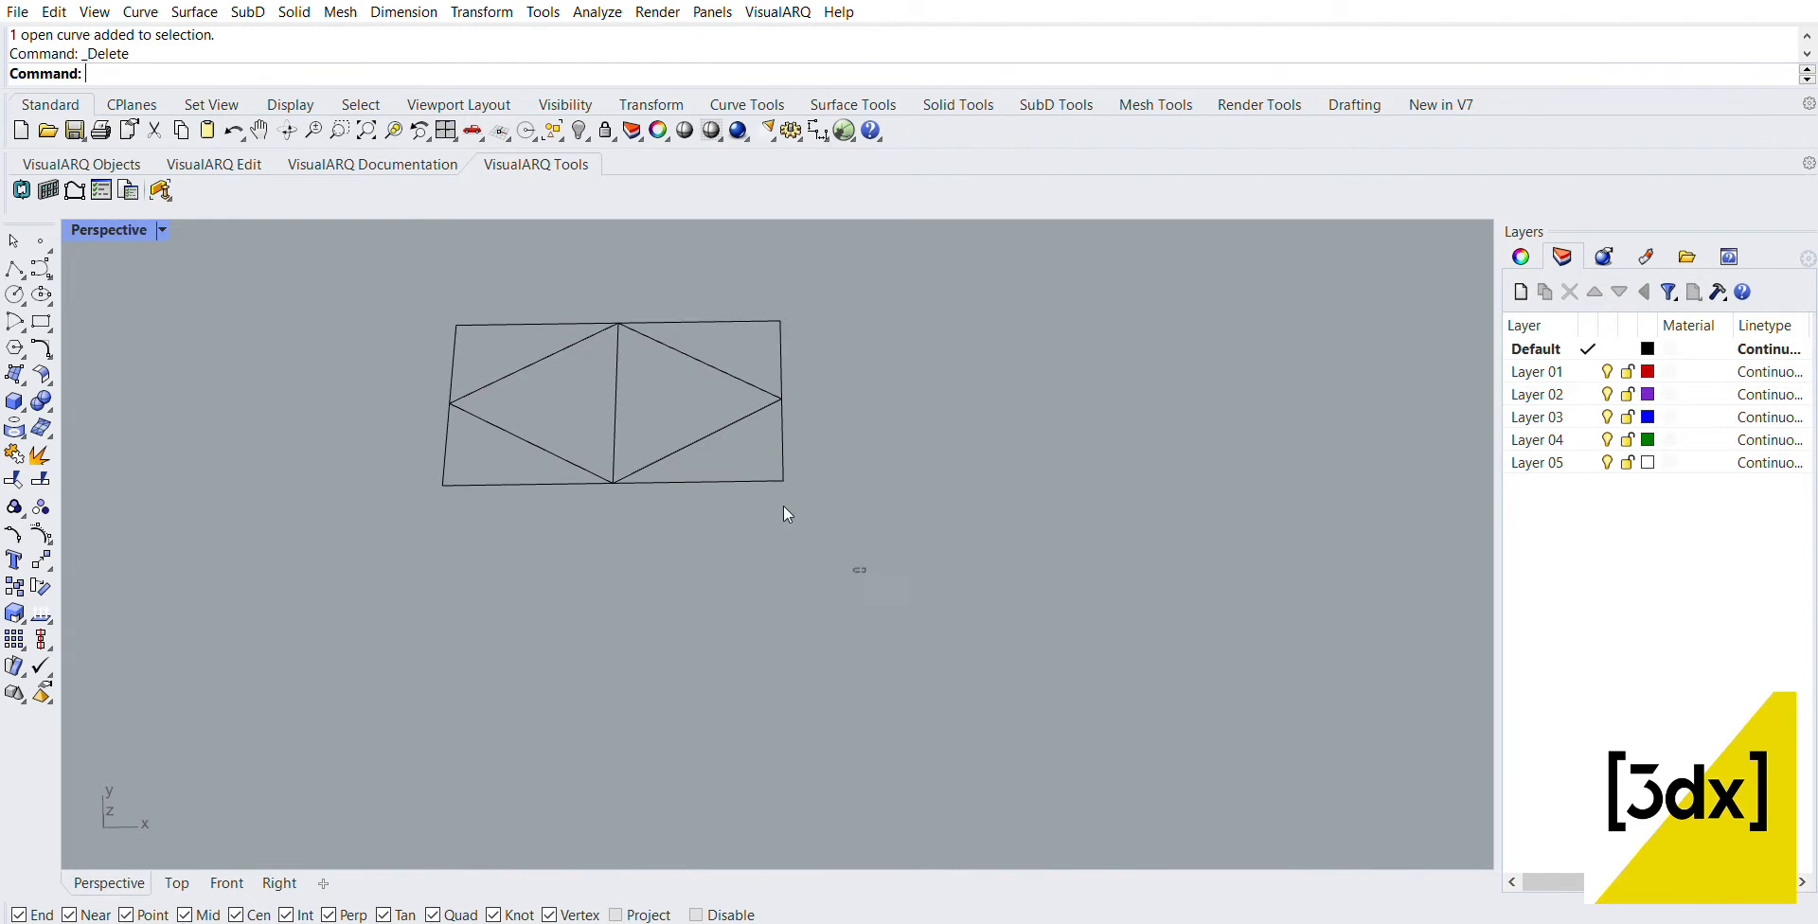
drag(857, 571, 386, 276)
click(760, 431)
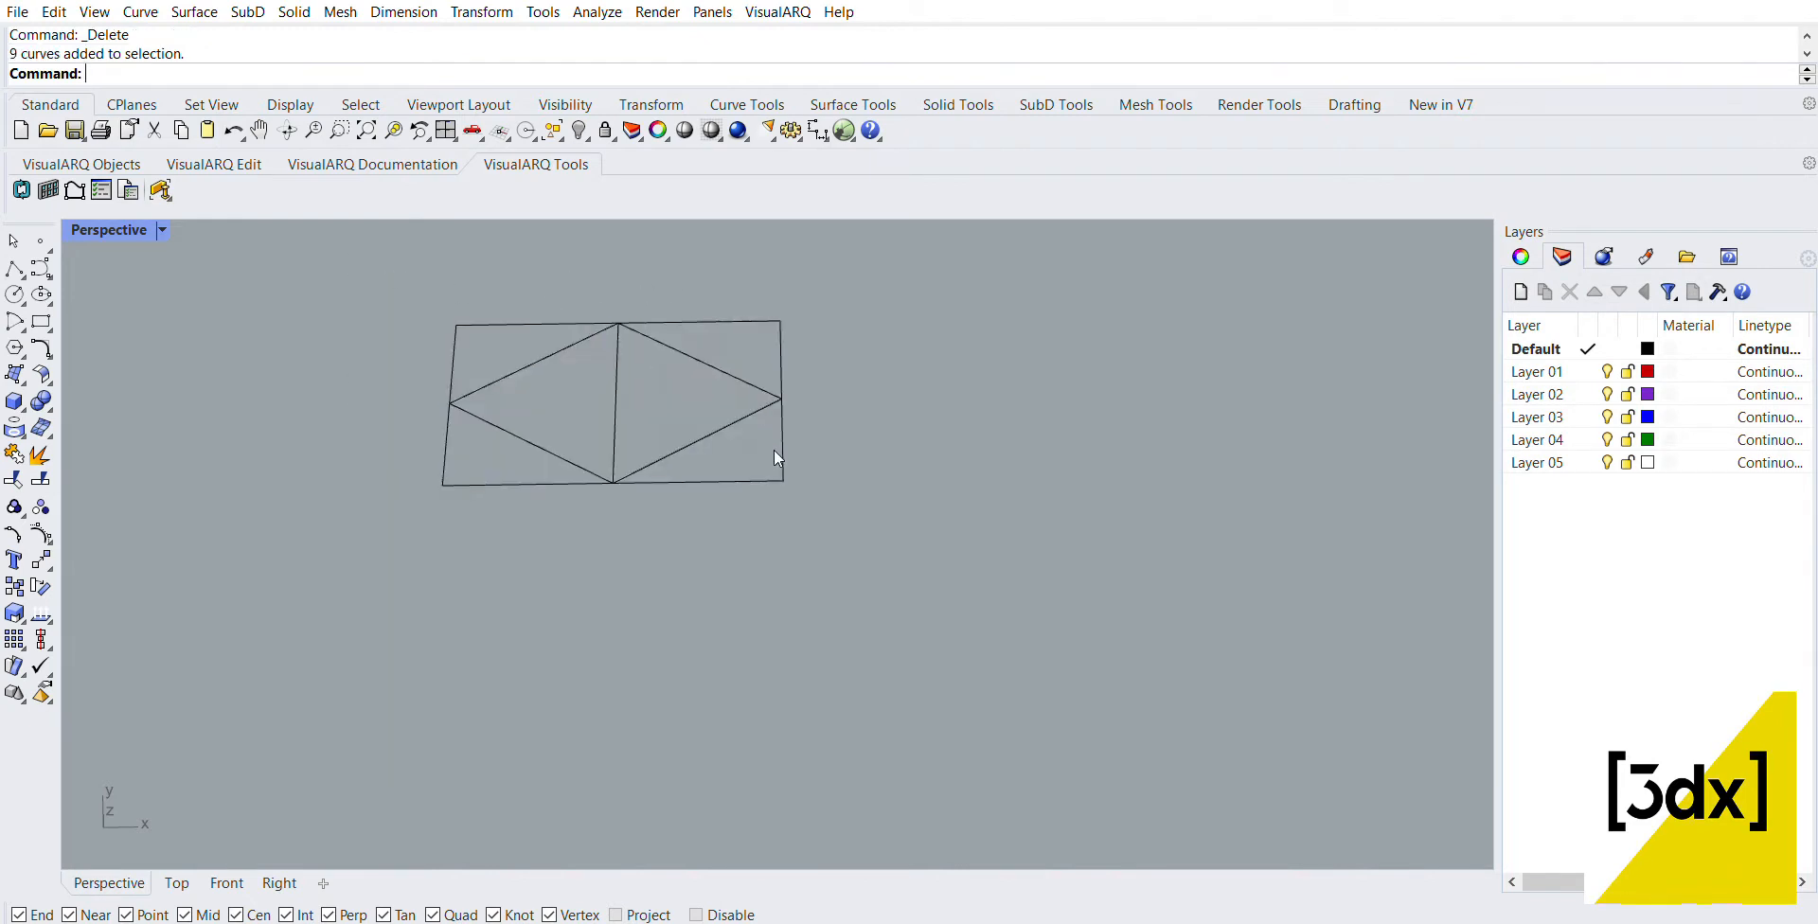
click(782, 445)
scroll(680, 511, down, 2)
click(824, 540)
scroll(843, 544, up, 1)
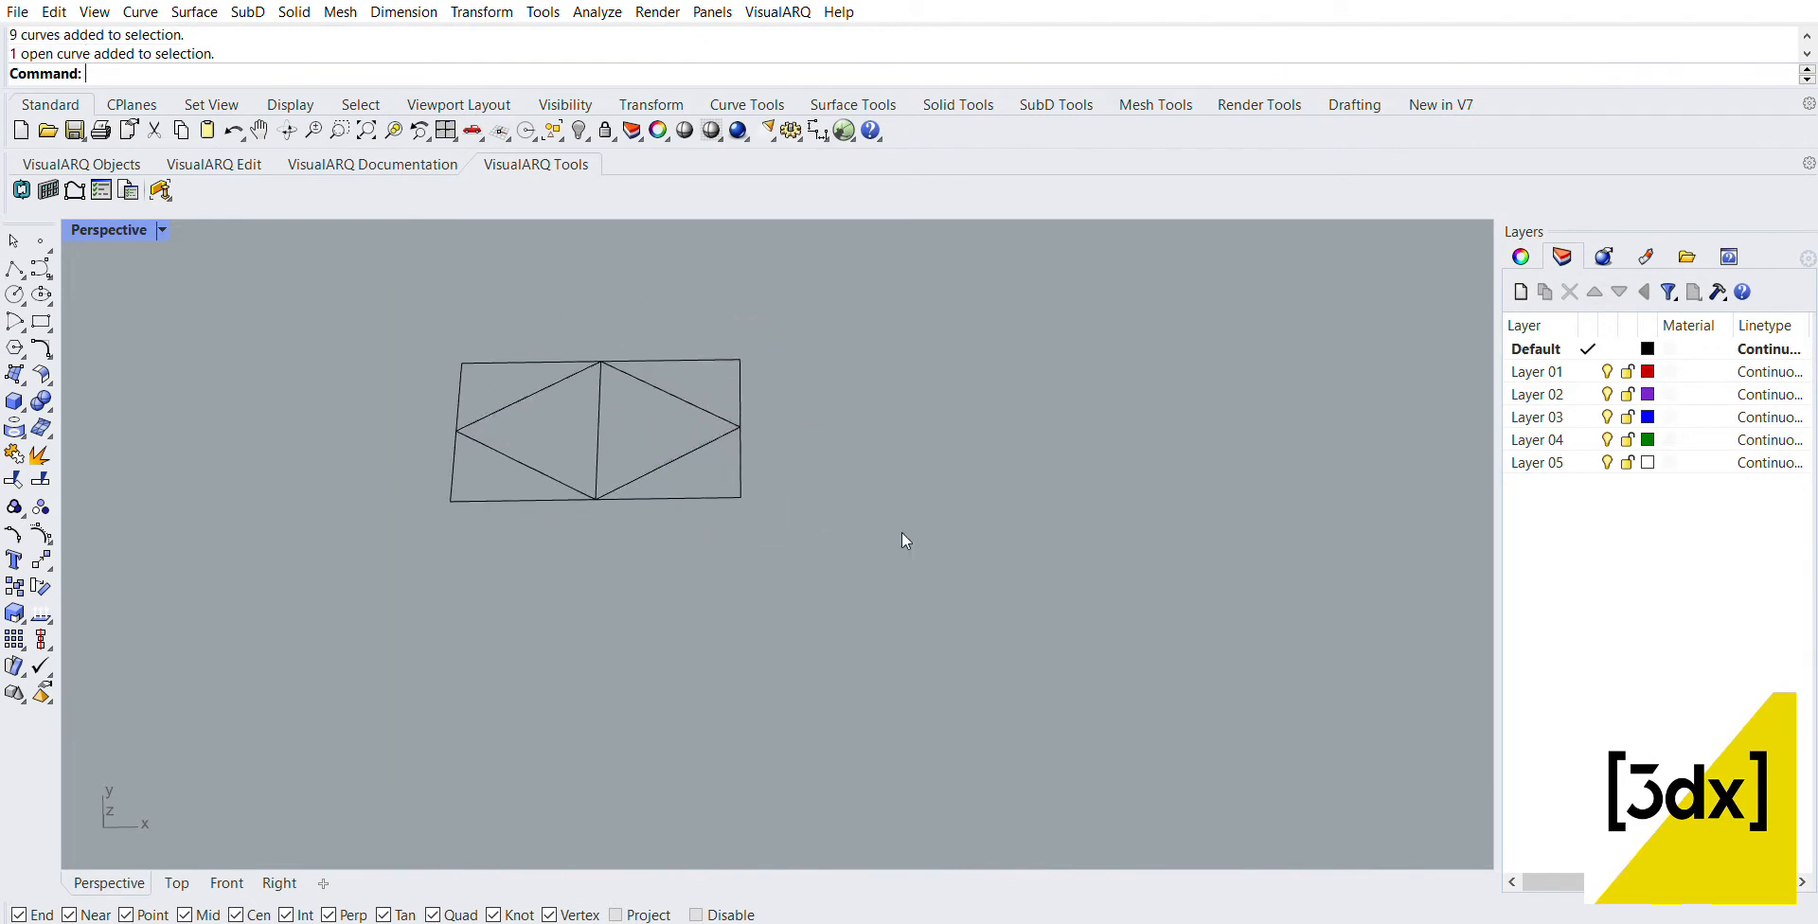
drag(901, 532, 290, 284)
key(Escape)
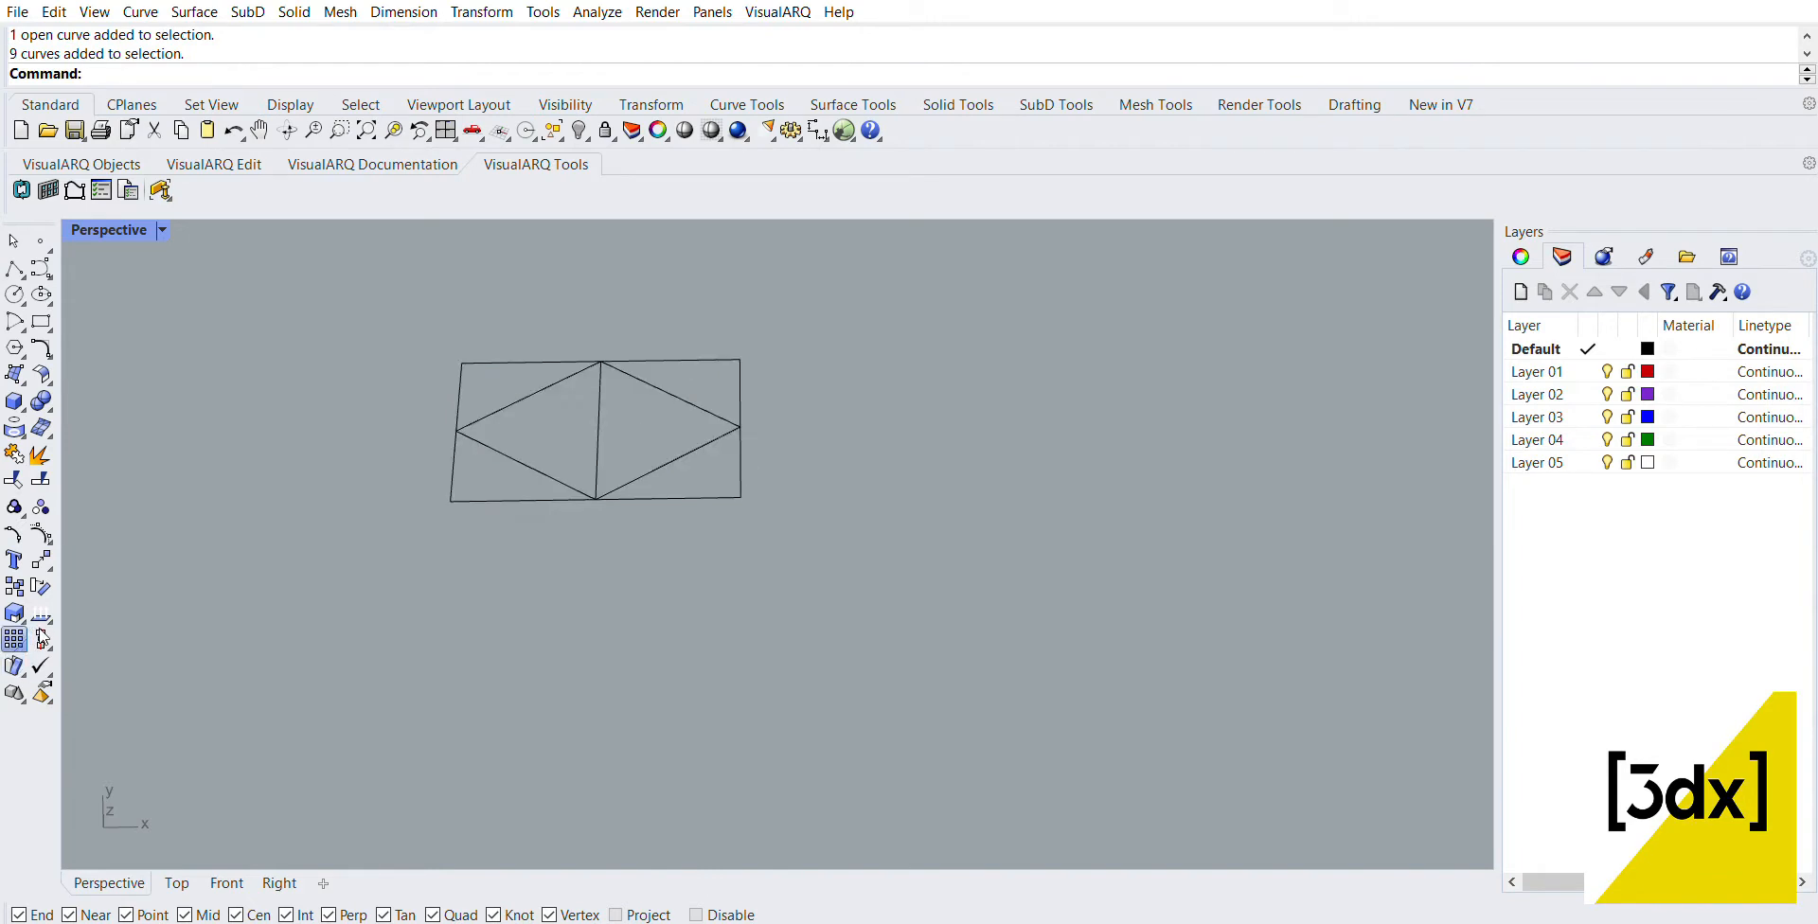
Step: Array the whole diamond module 4 × 9 × 1 in X, Y and Z, using its upper-left and lower-right corners as the unit cell
click(14, 639)
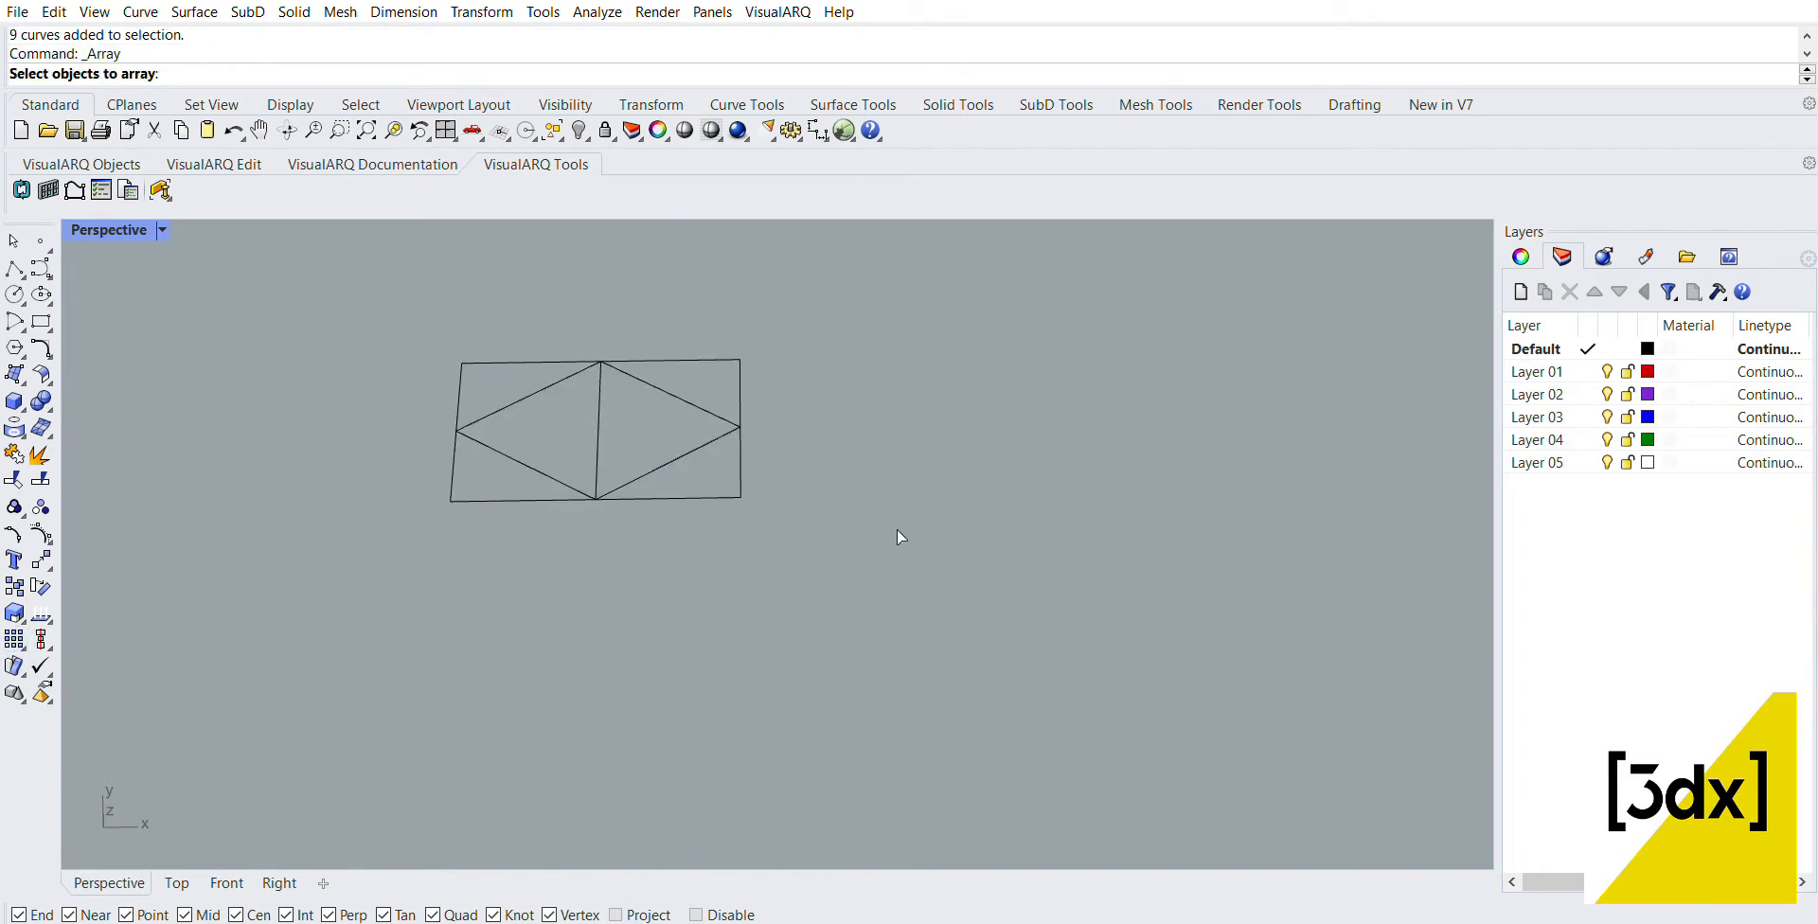
drag(896, 531, 181, 235)
key(Return)
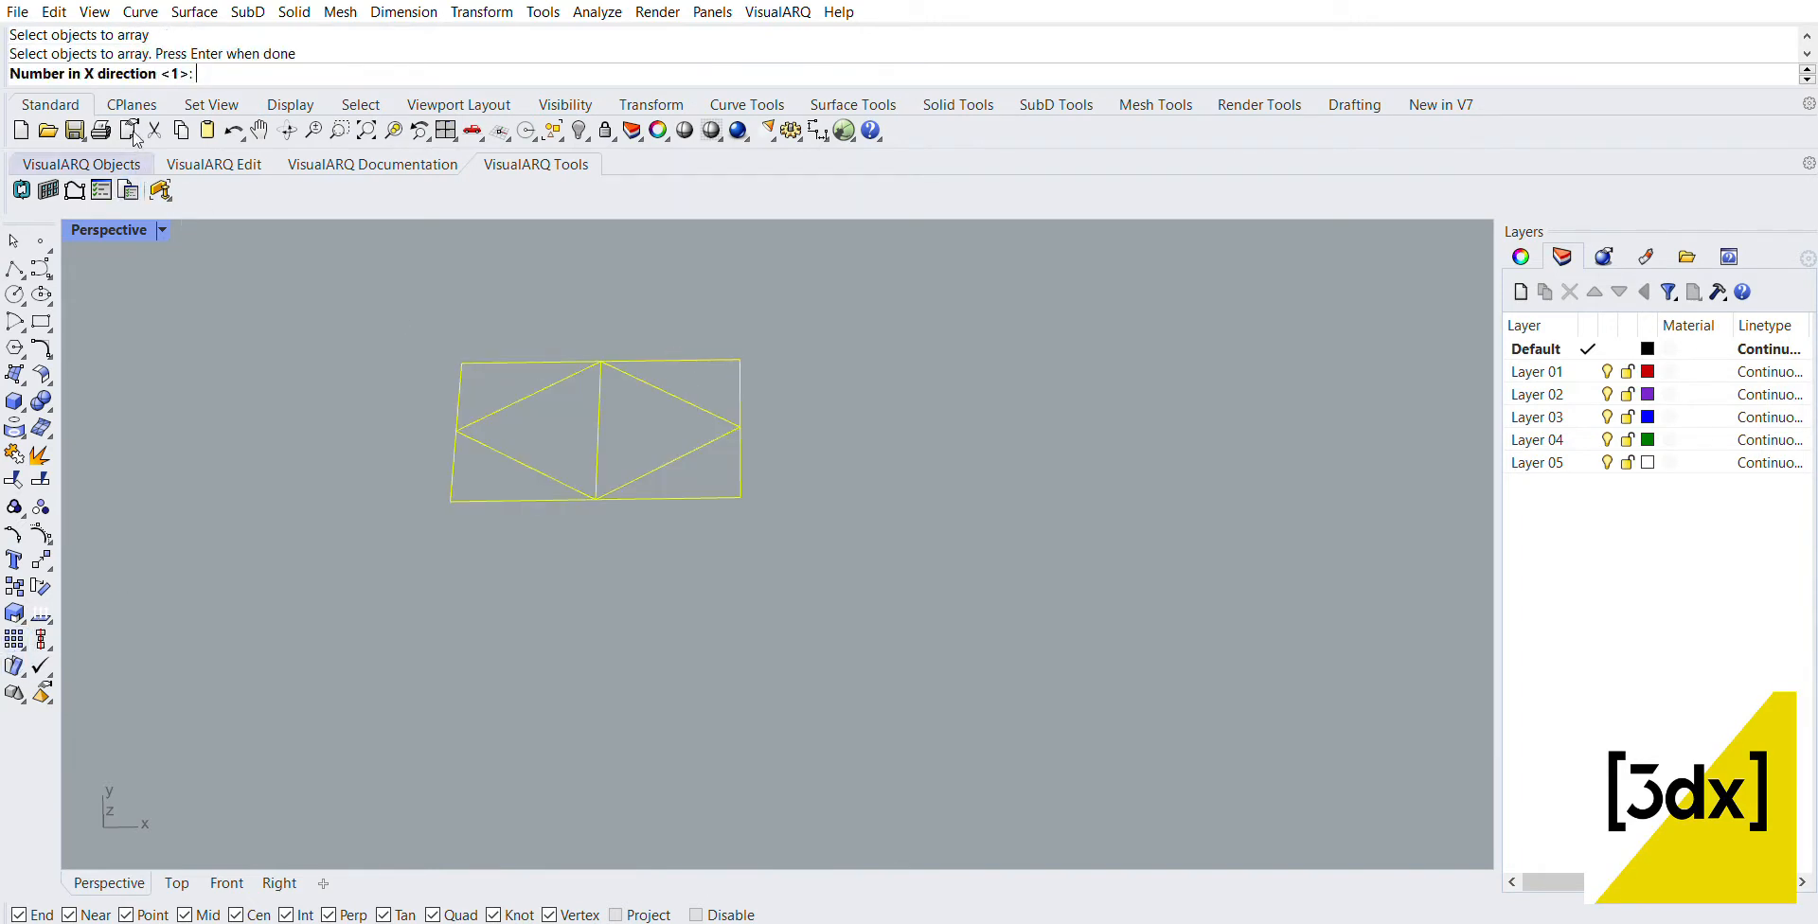
text(4)
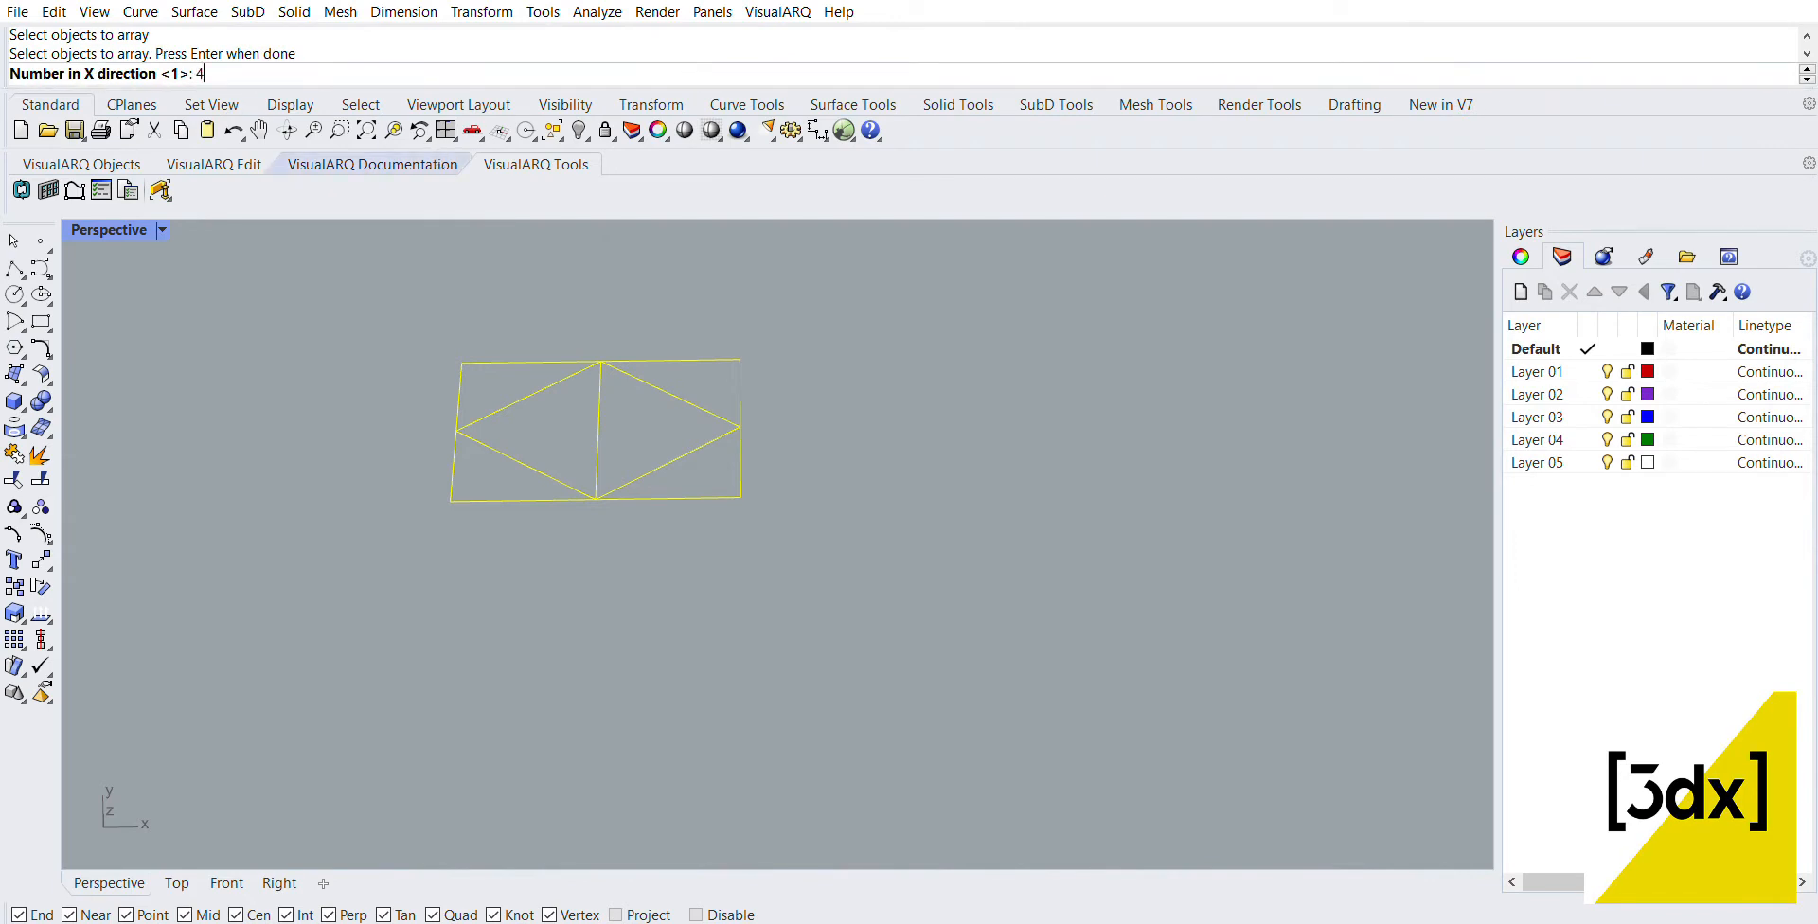
key(Return)
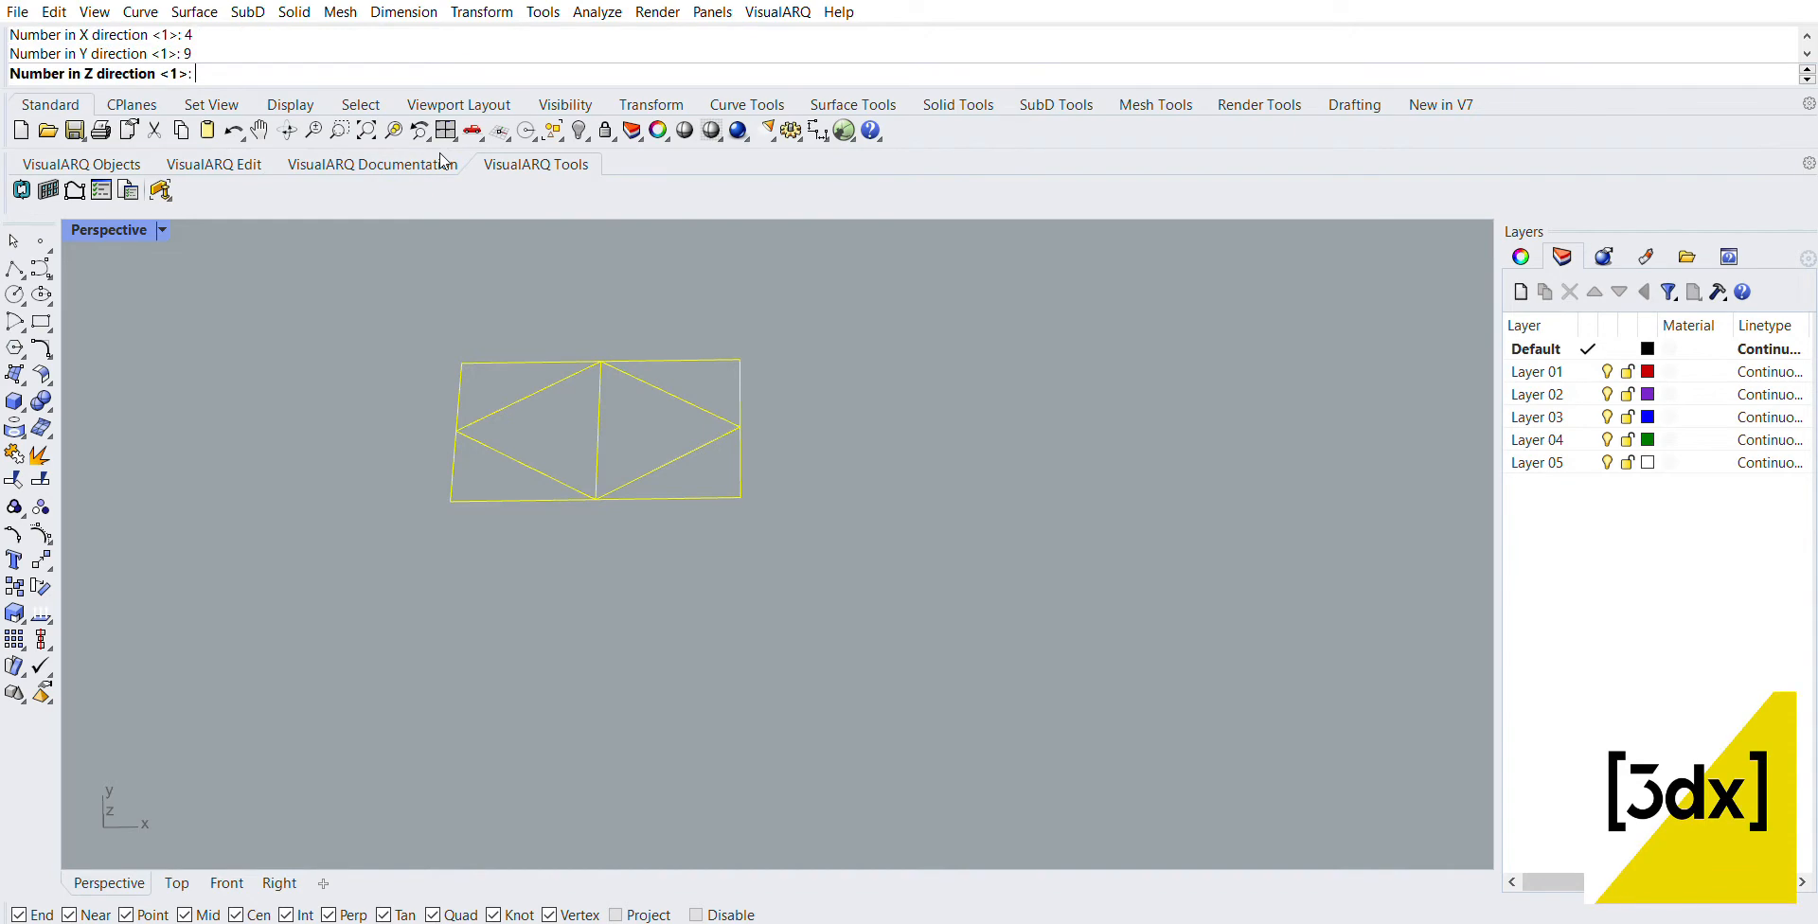
text(1)
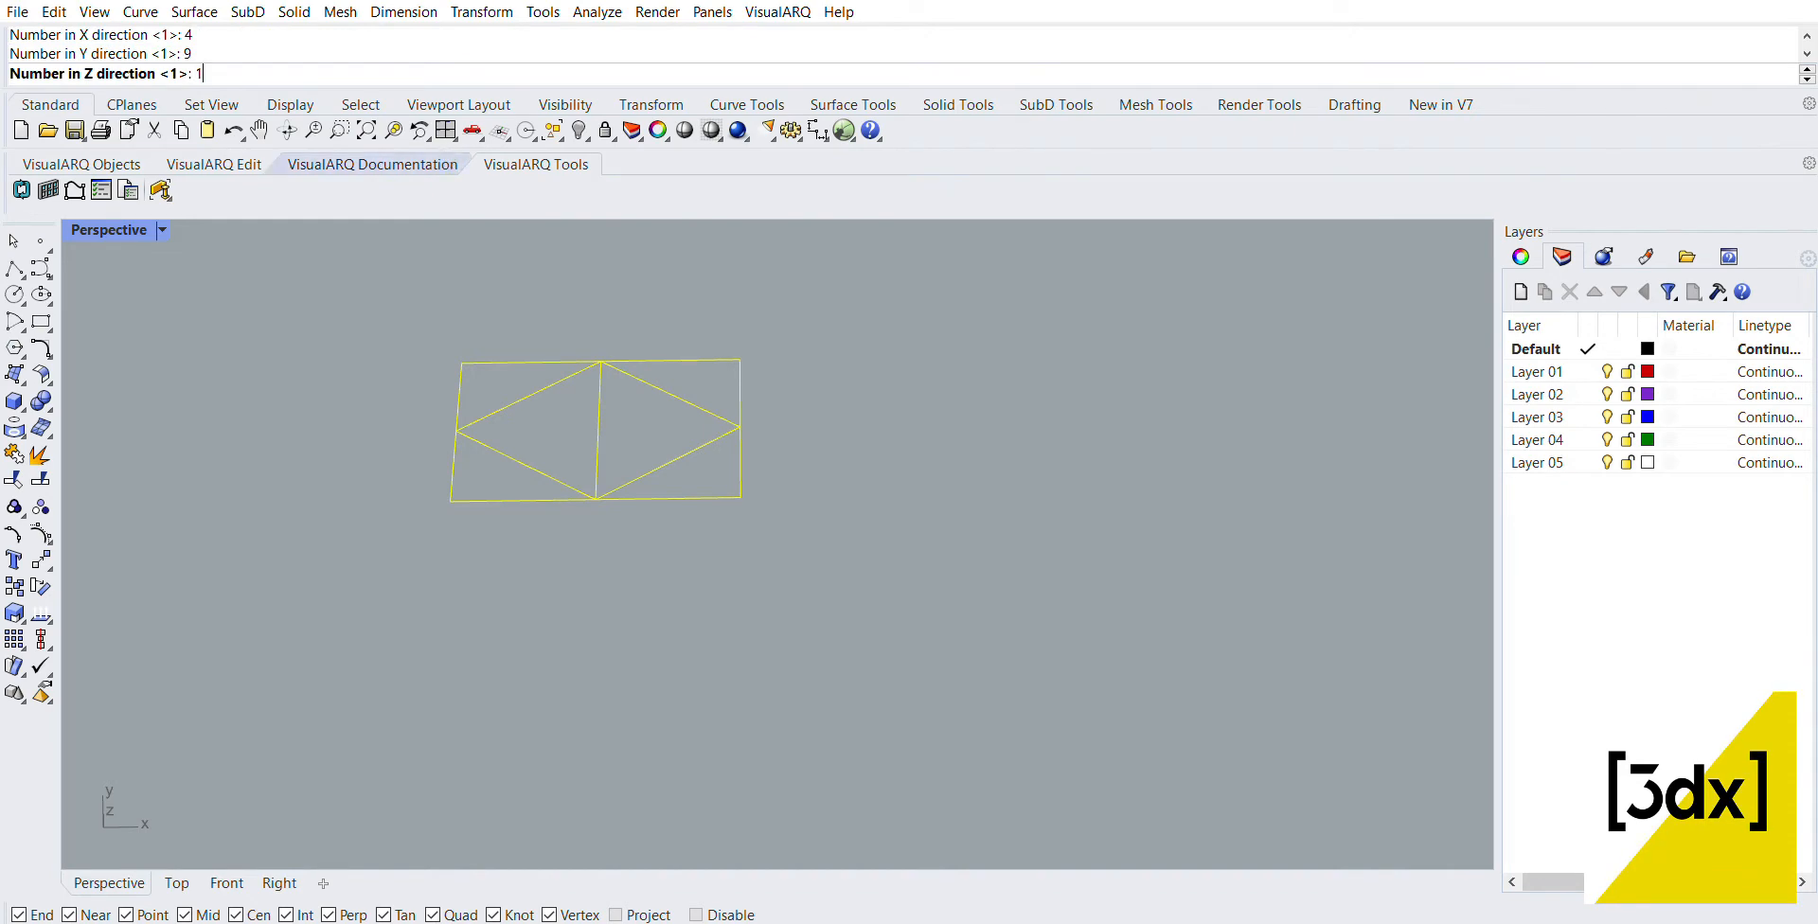
key(Return)
click(462, 363)
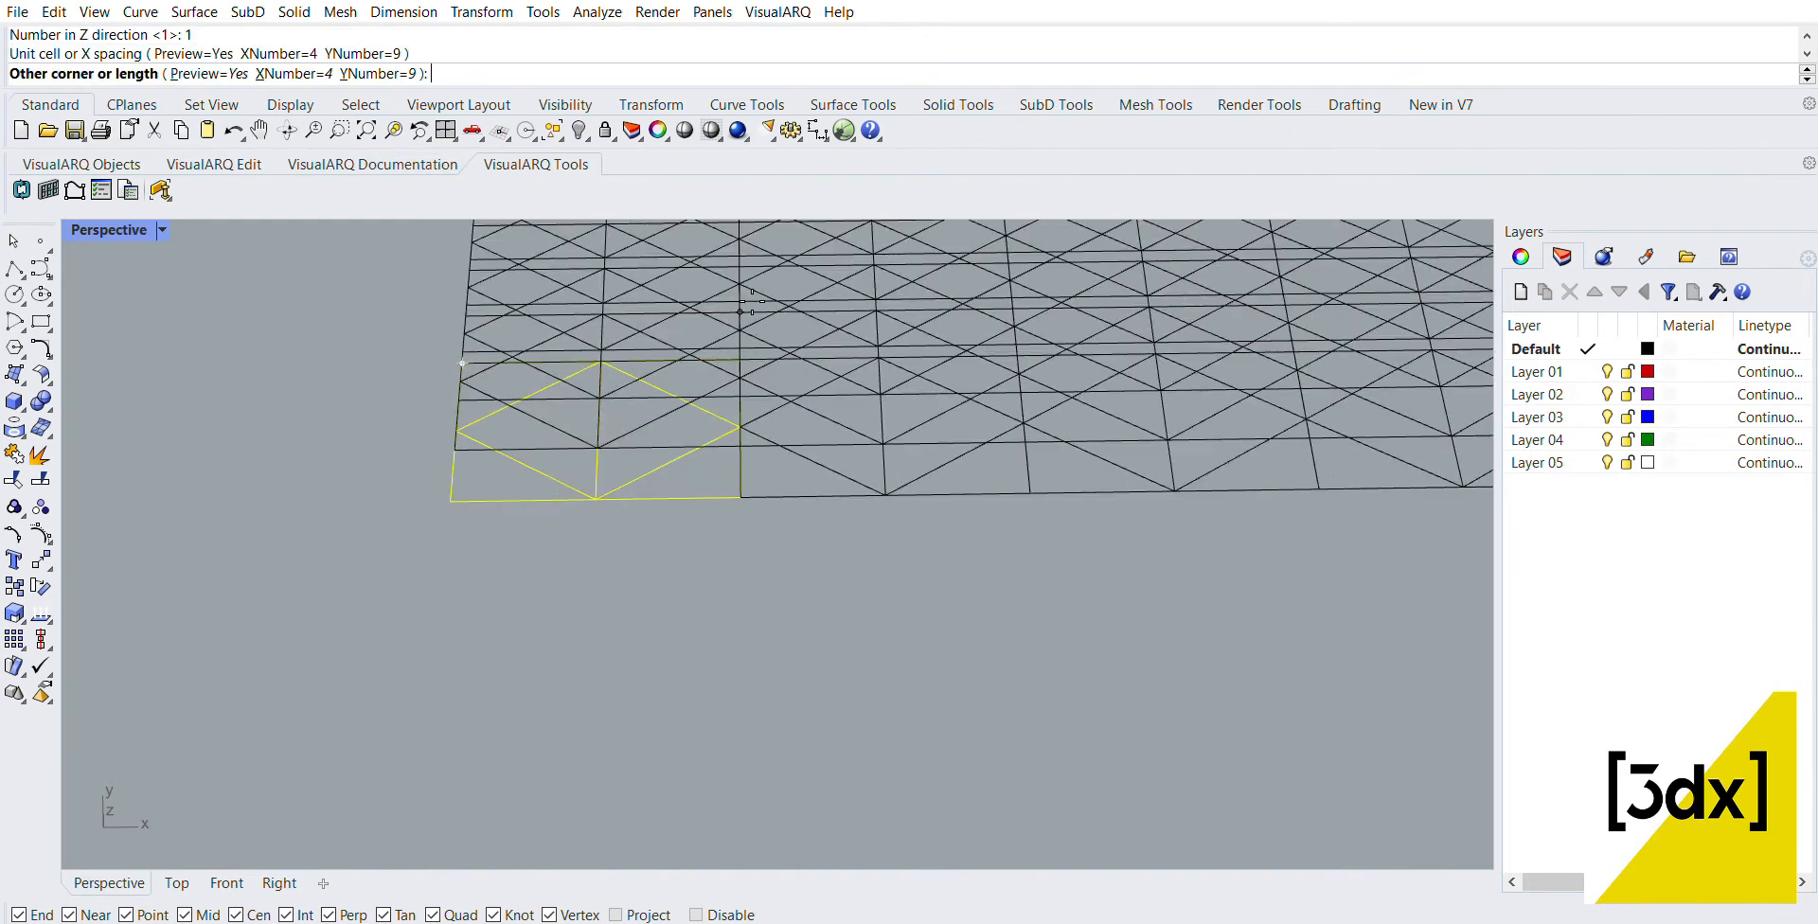
click(741, 496)
scroll(611, 300, down, 5)
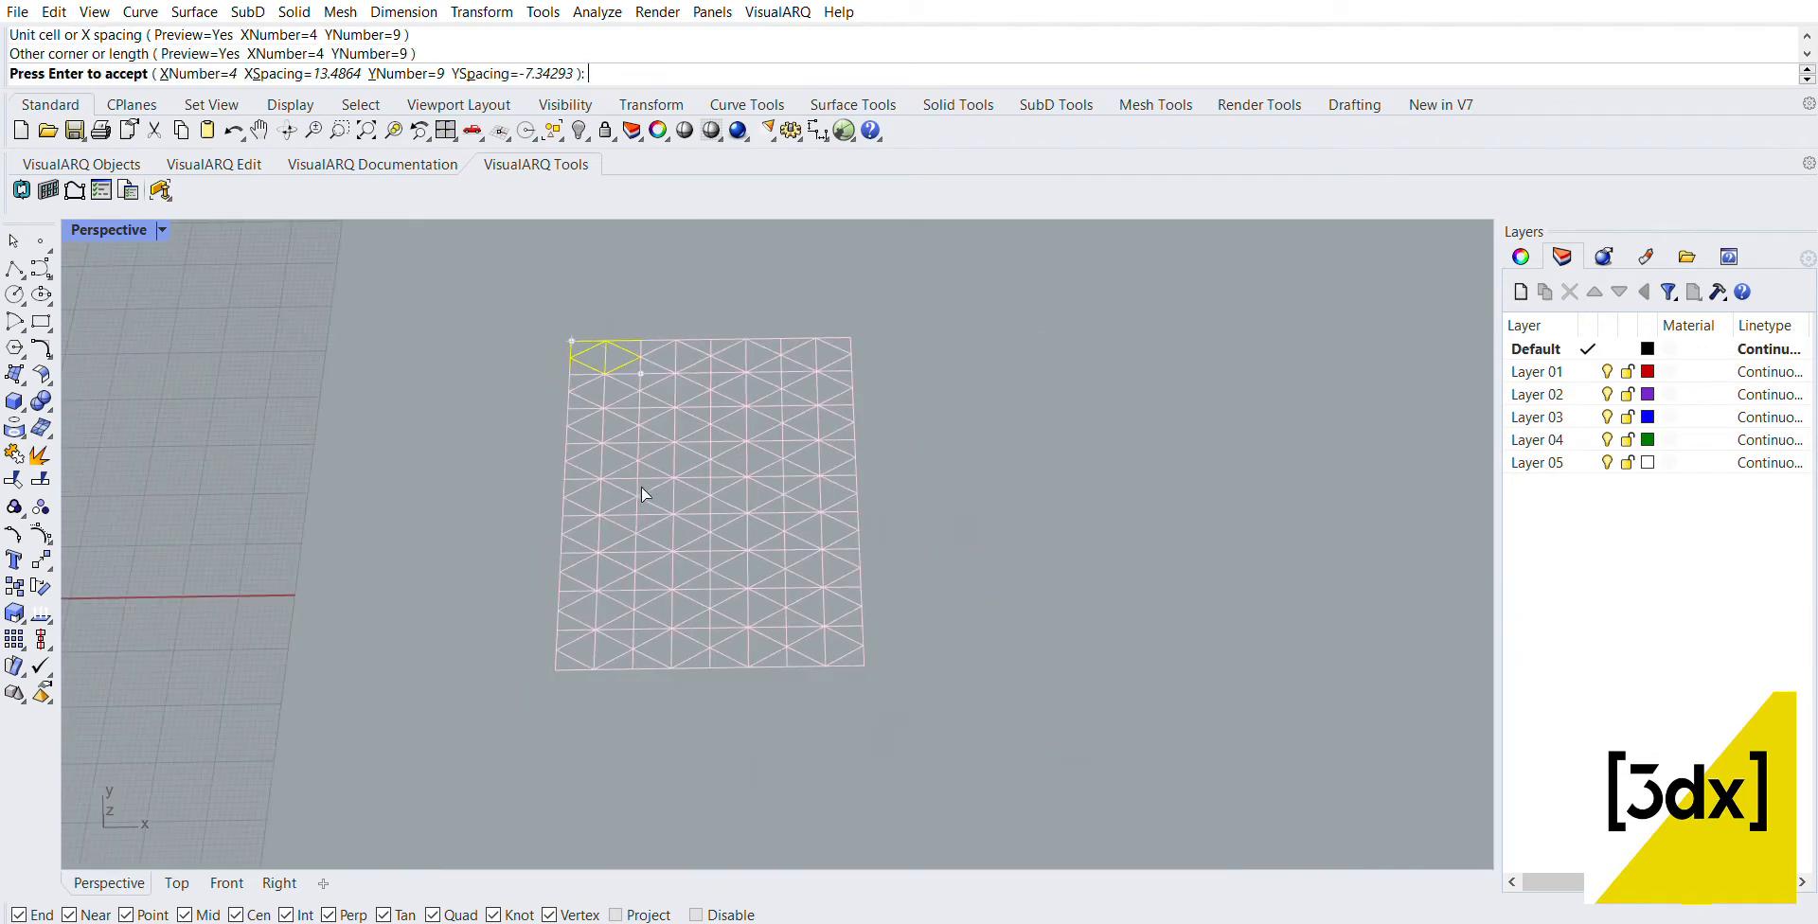
scroll(640, 486, up, 4)
key(Return)
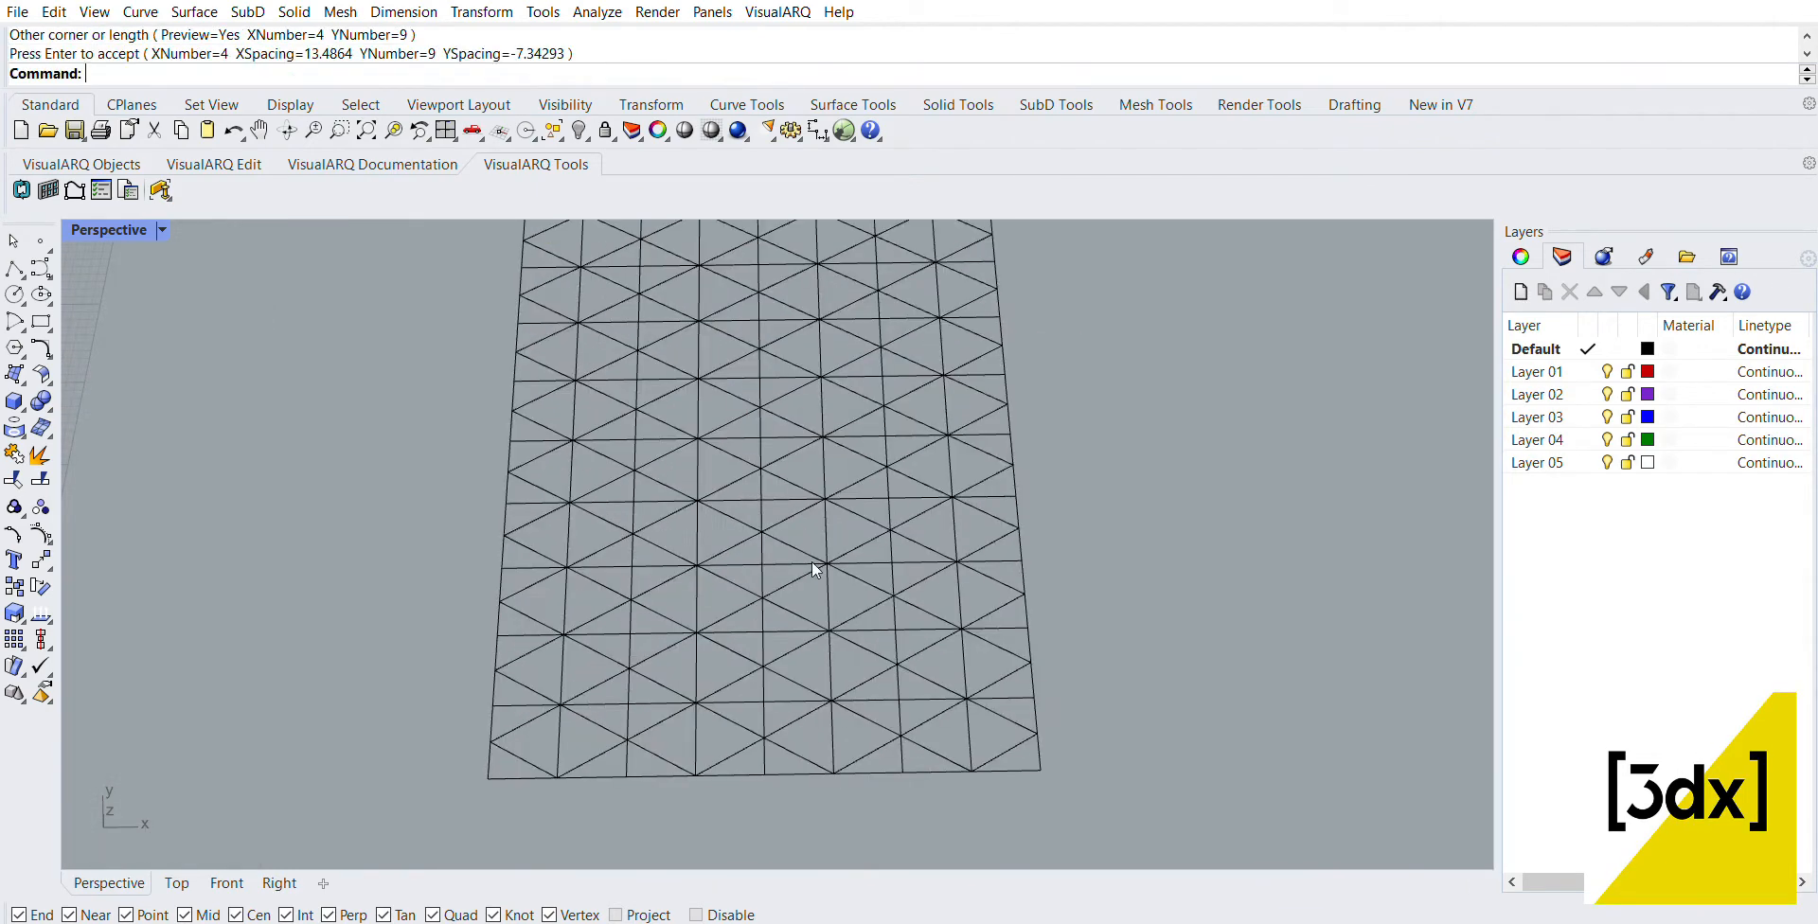
Step: Select the duplicate curves that overlap in the arrayed triangle pattern and delete them
click(701, 709)
scroll(706, 710, down, 3)
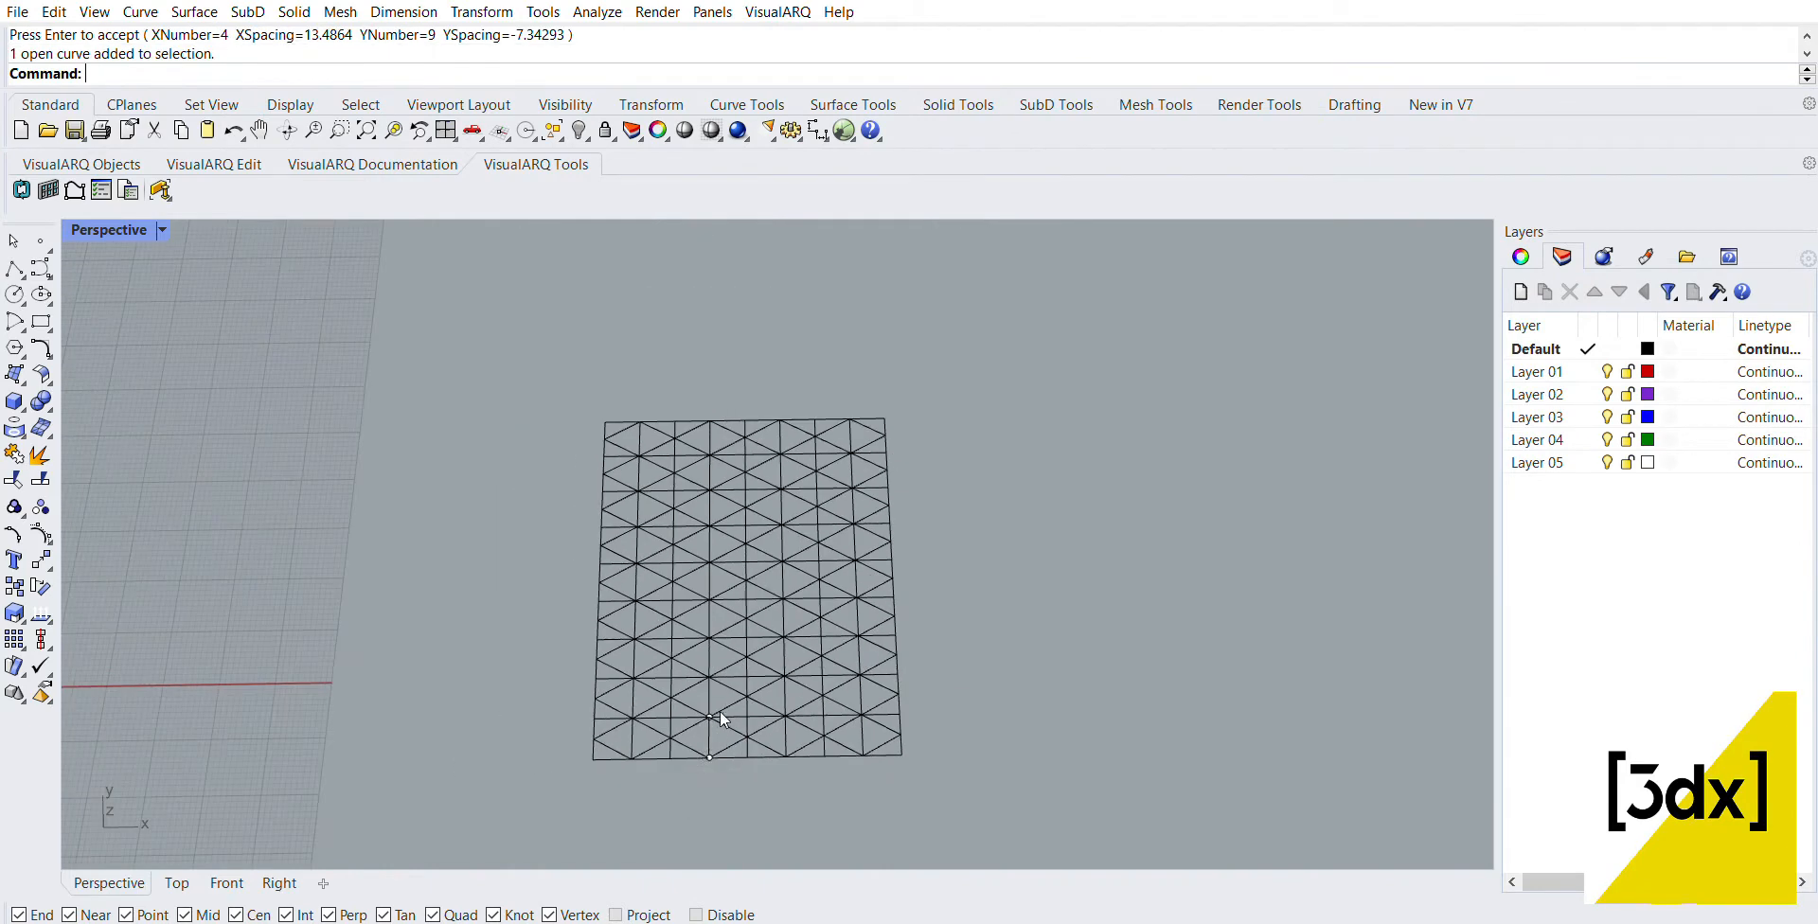
scroll(801, 459, up, 4)
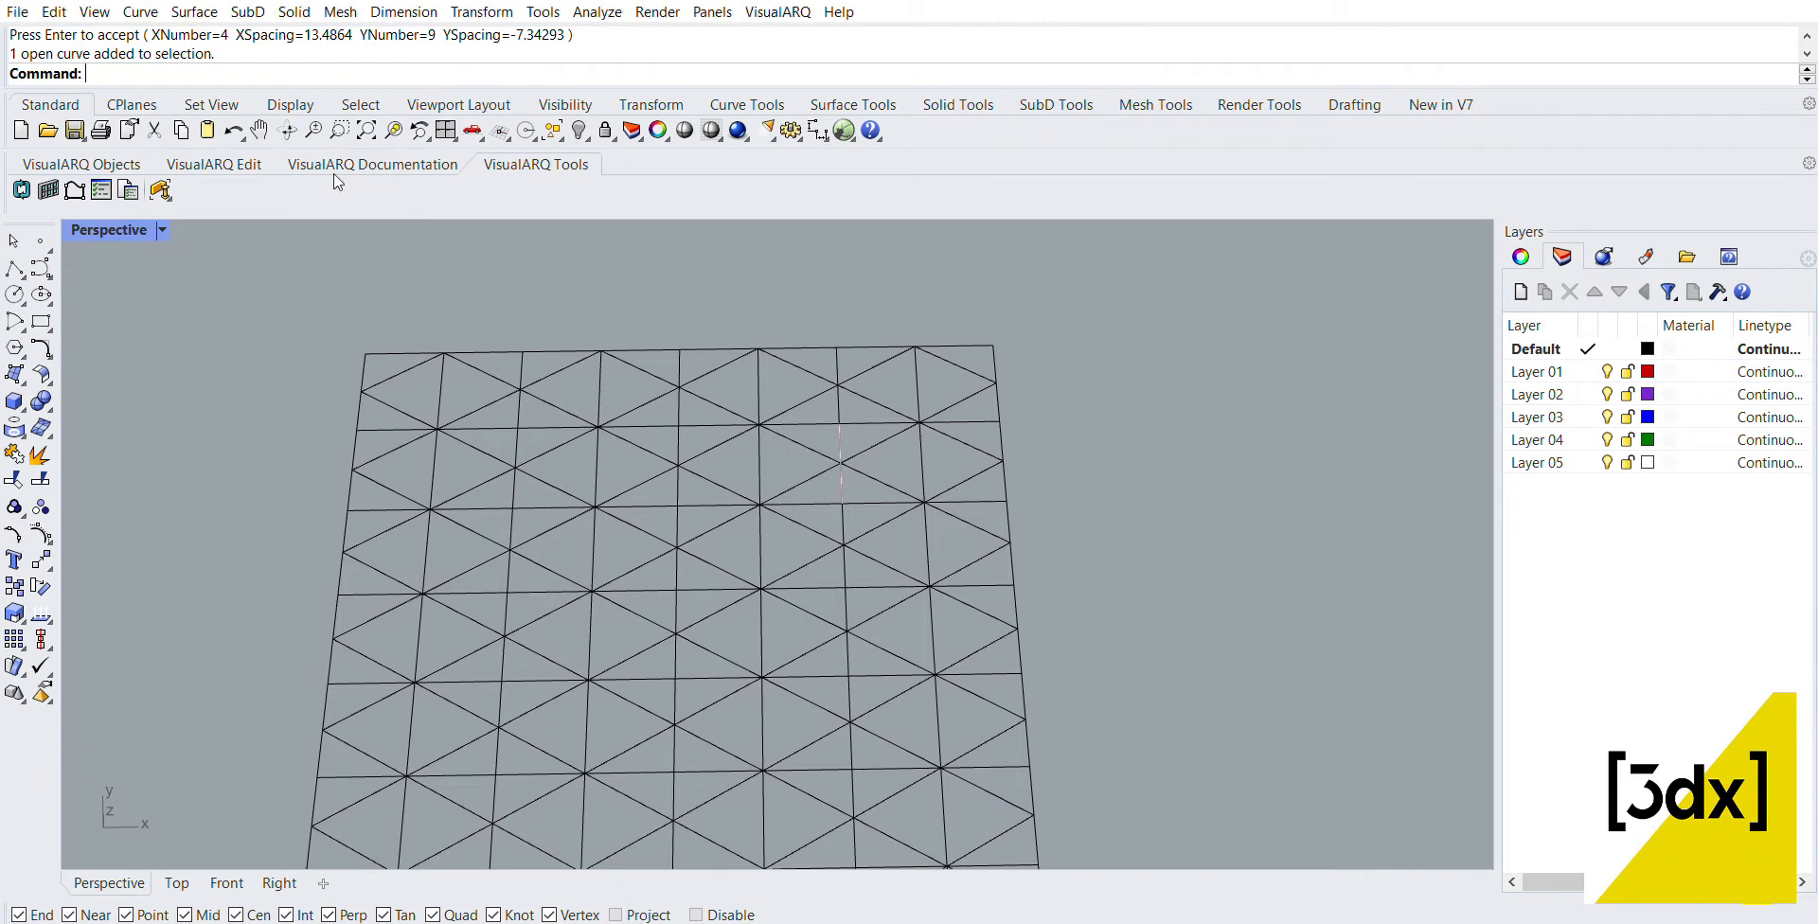
click(360, 103)
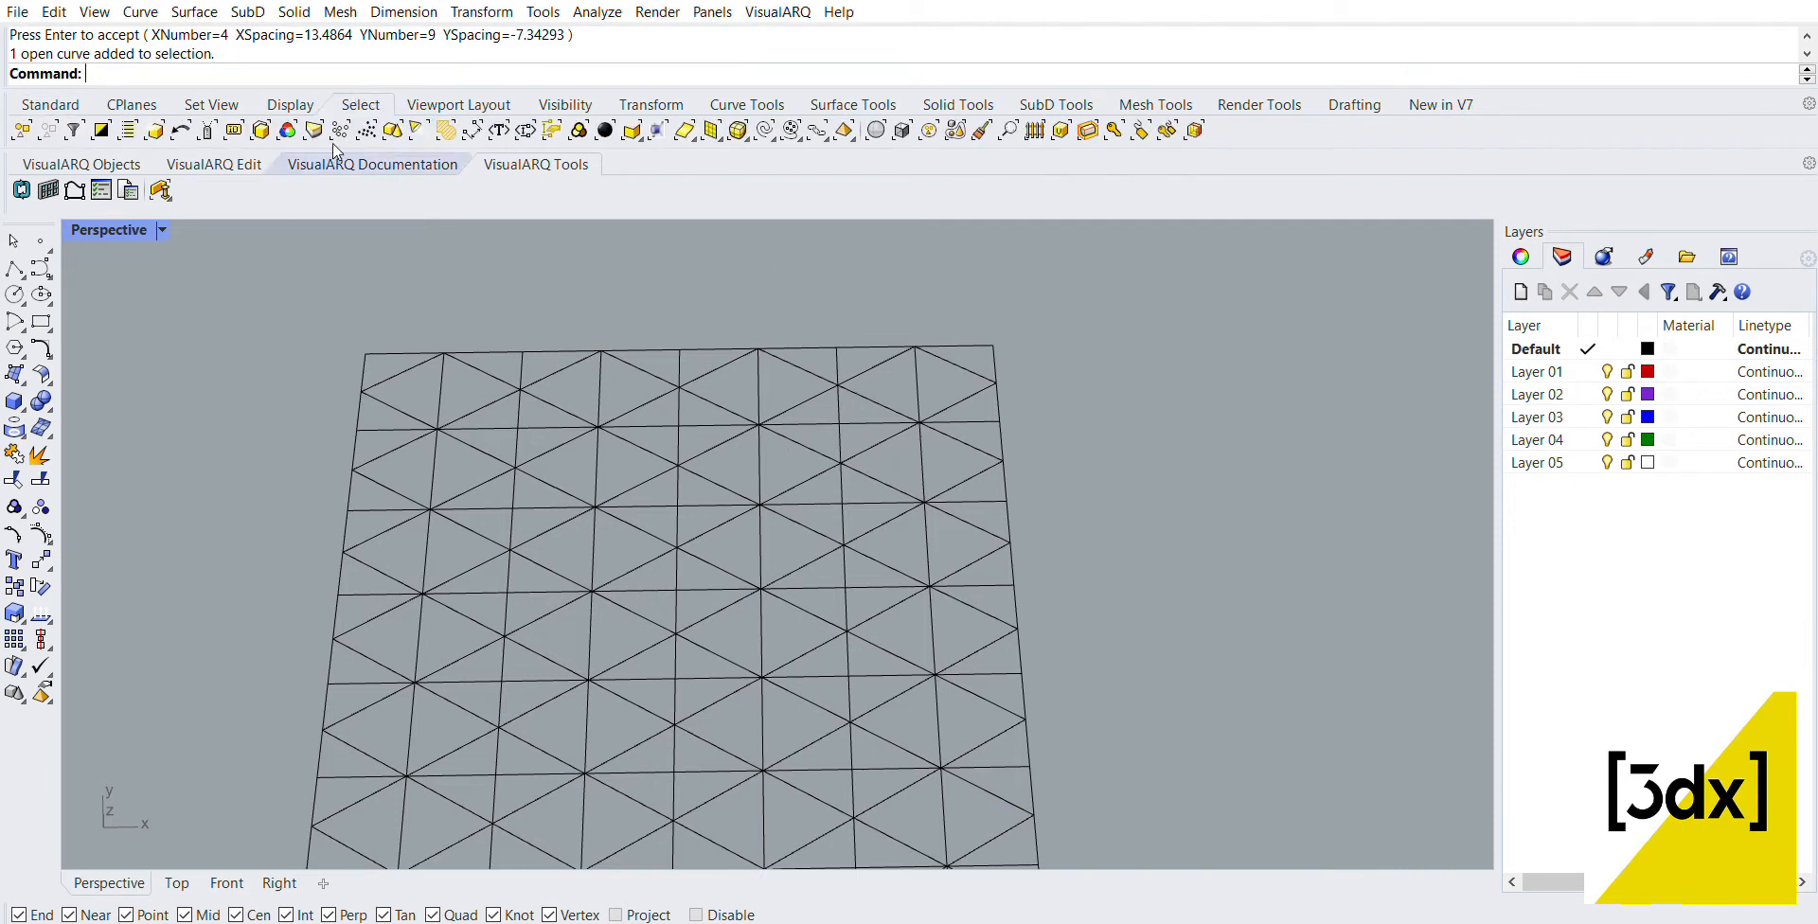
click(50, 100)
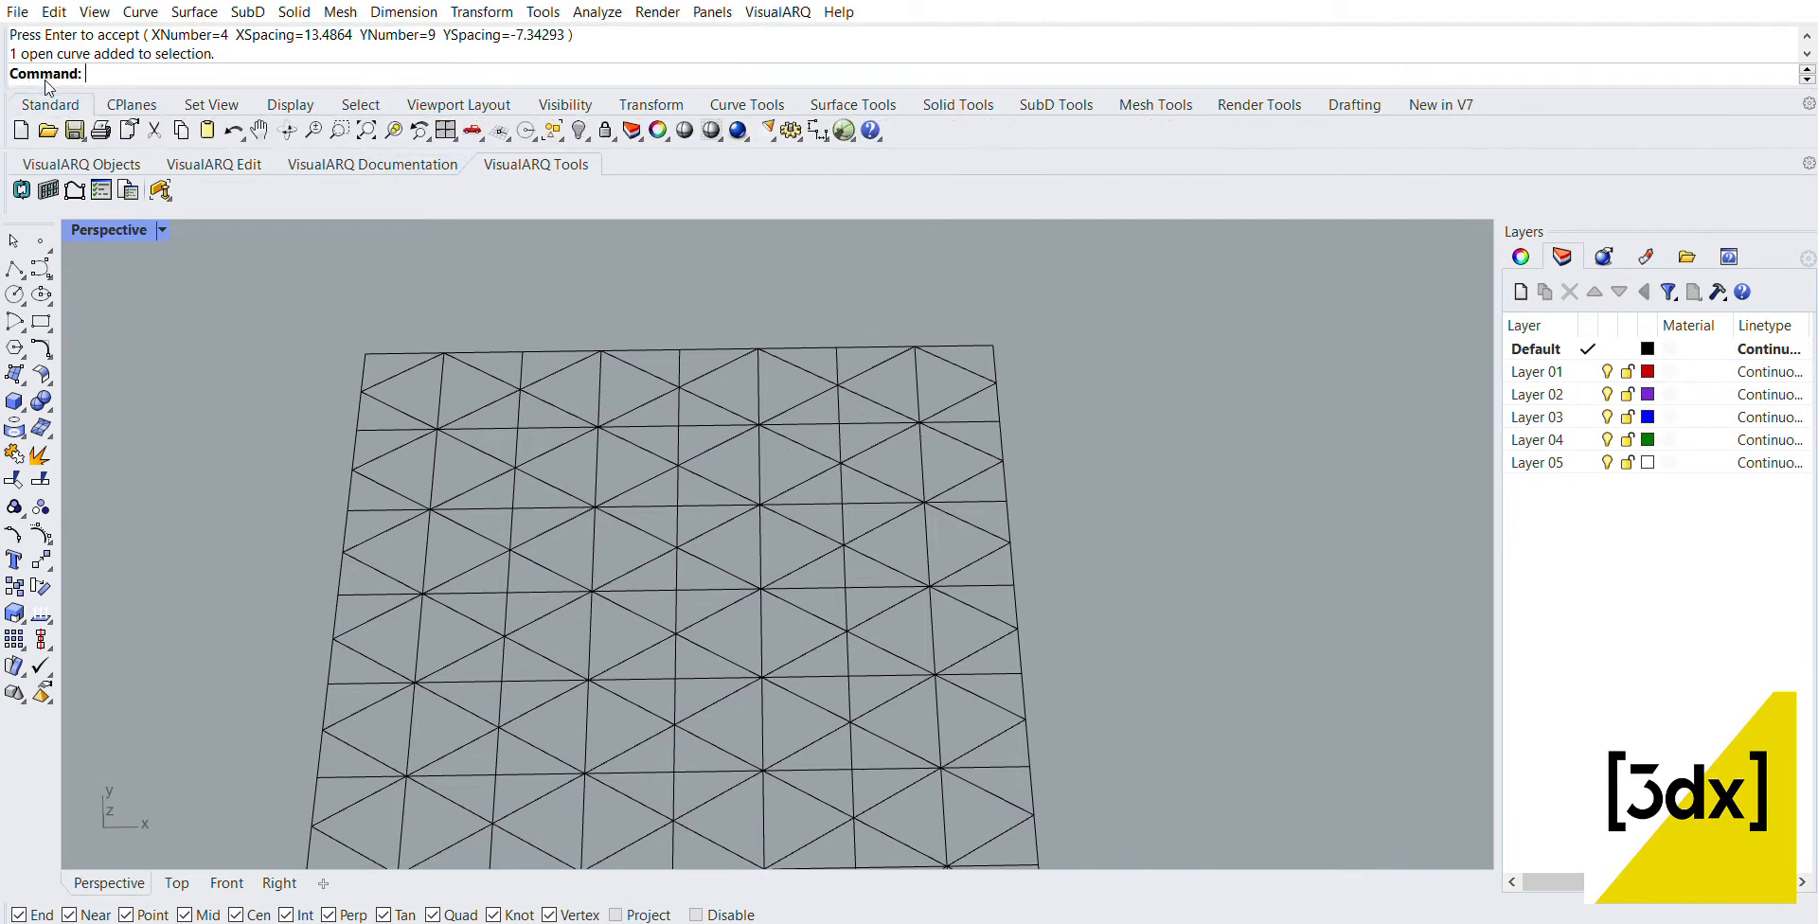
click(562, 133)
click(608, 173)
scroll(672, 281, down, 4)
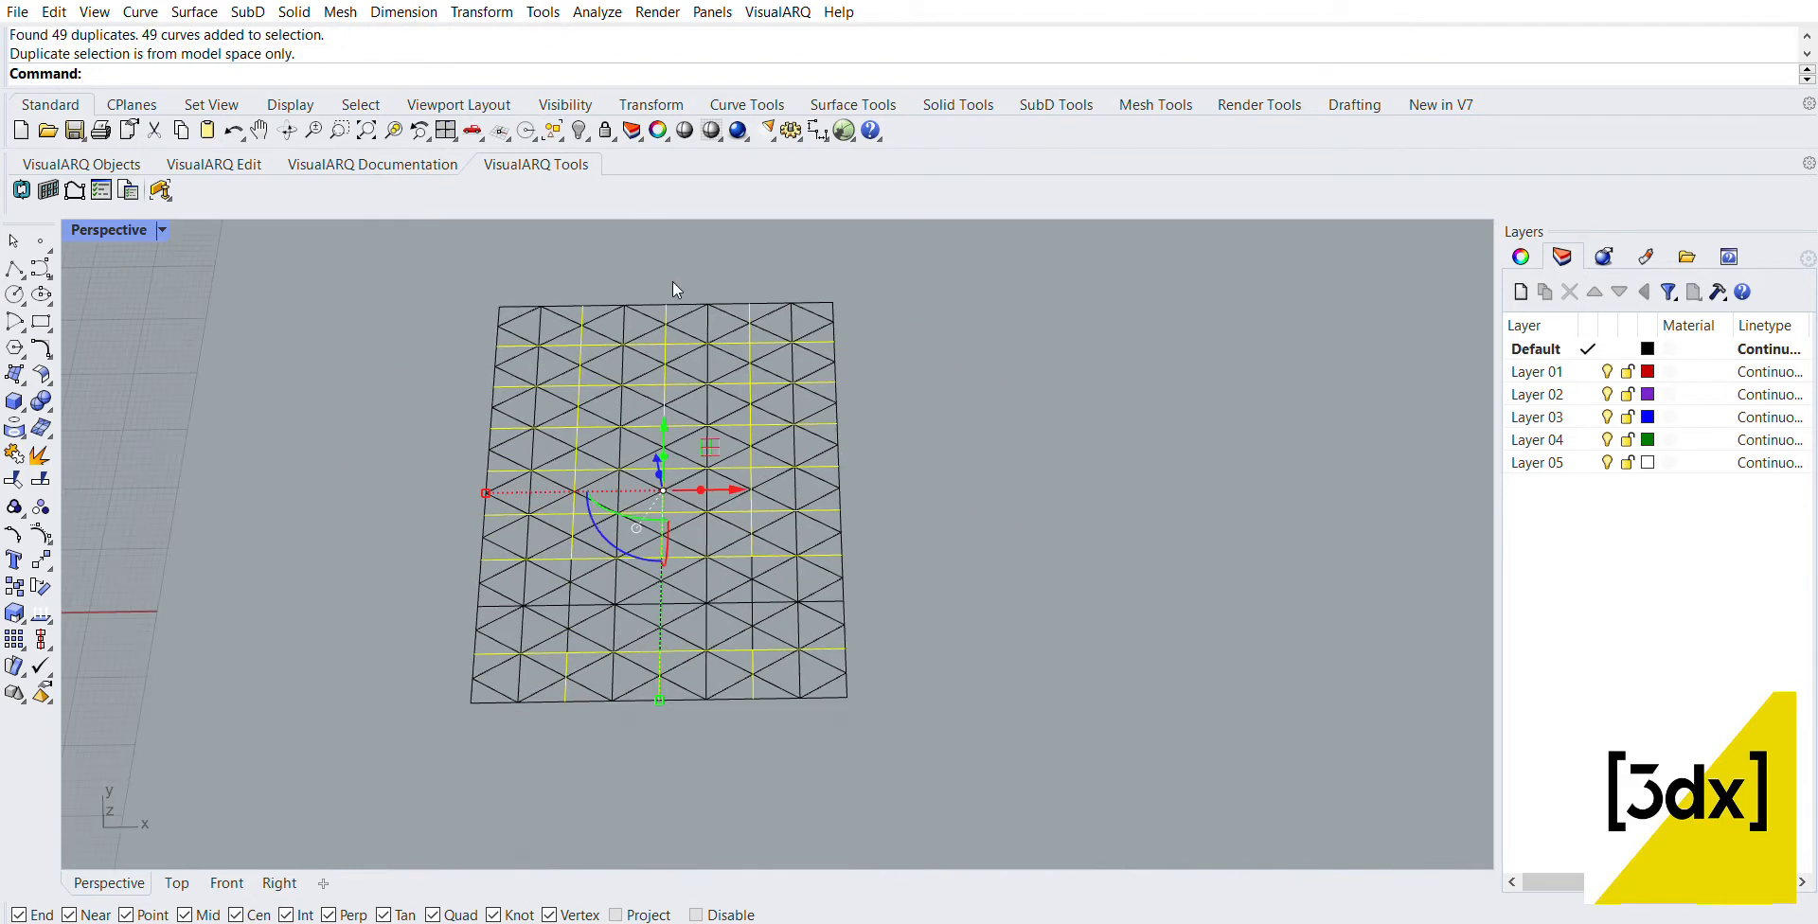
scroll(719, 346, up, 1)
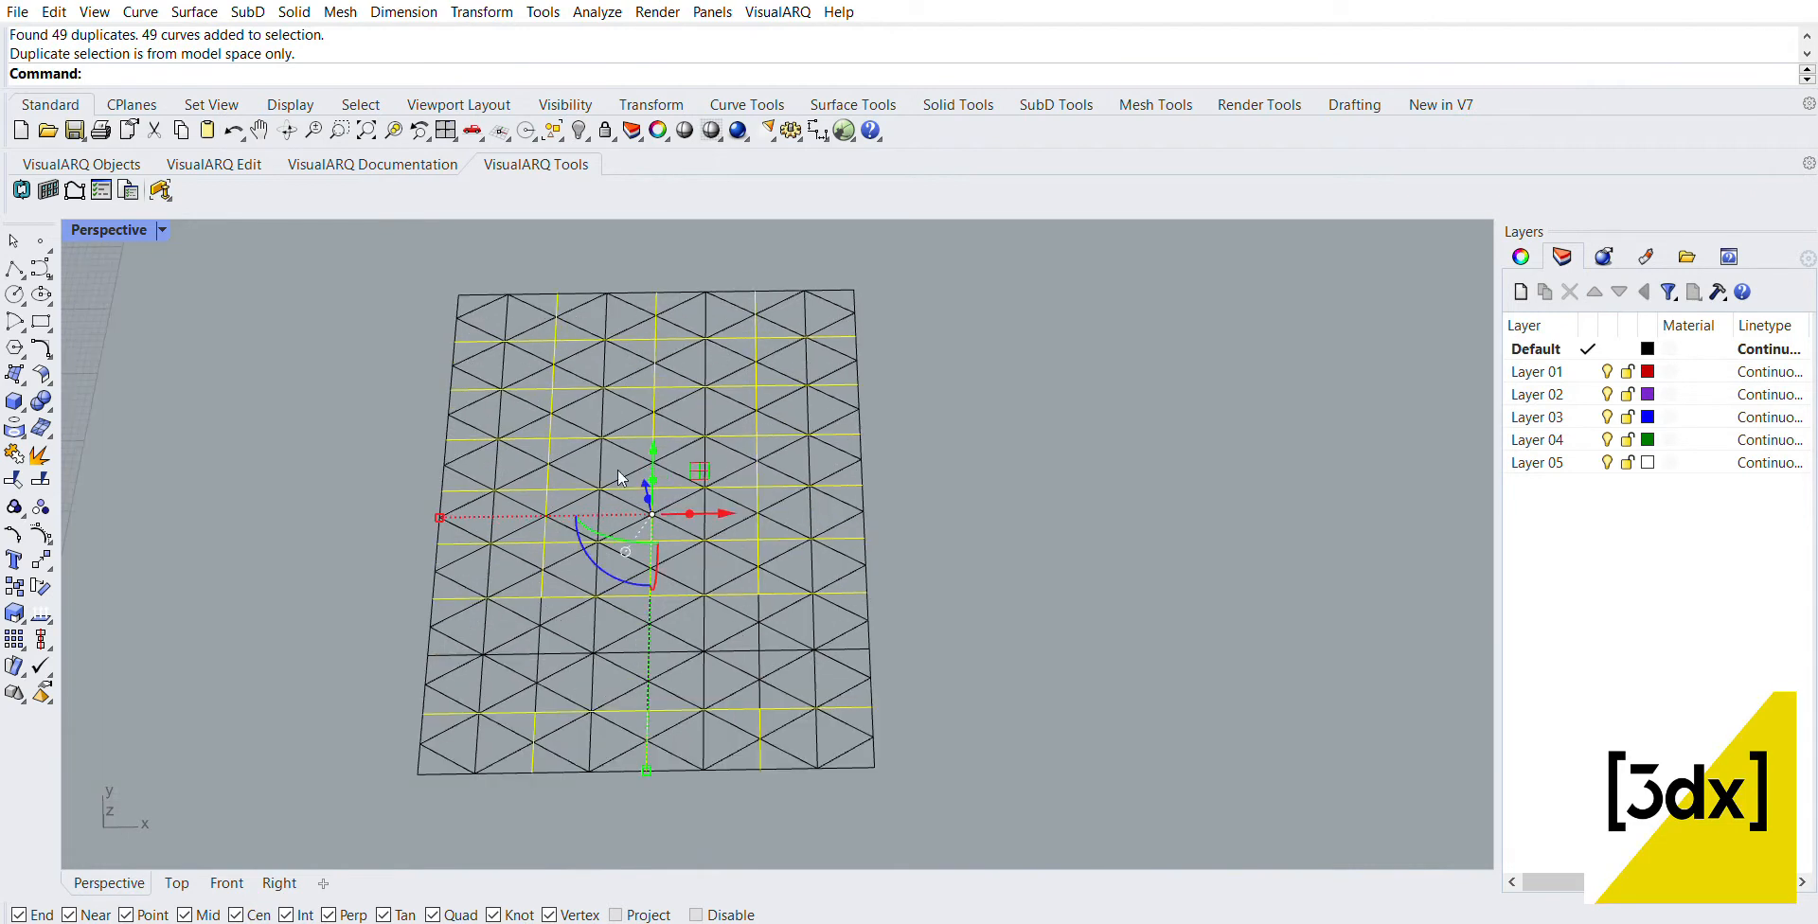
key(Delete)
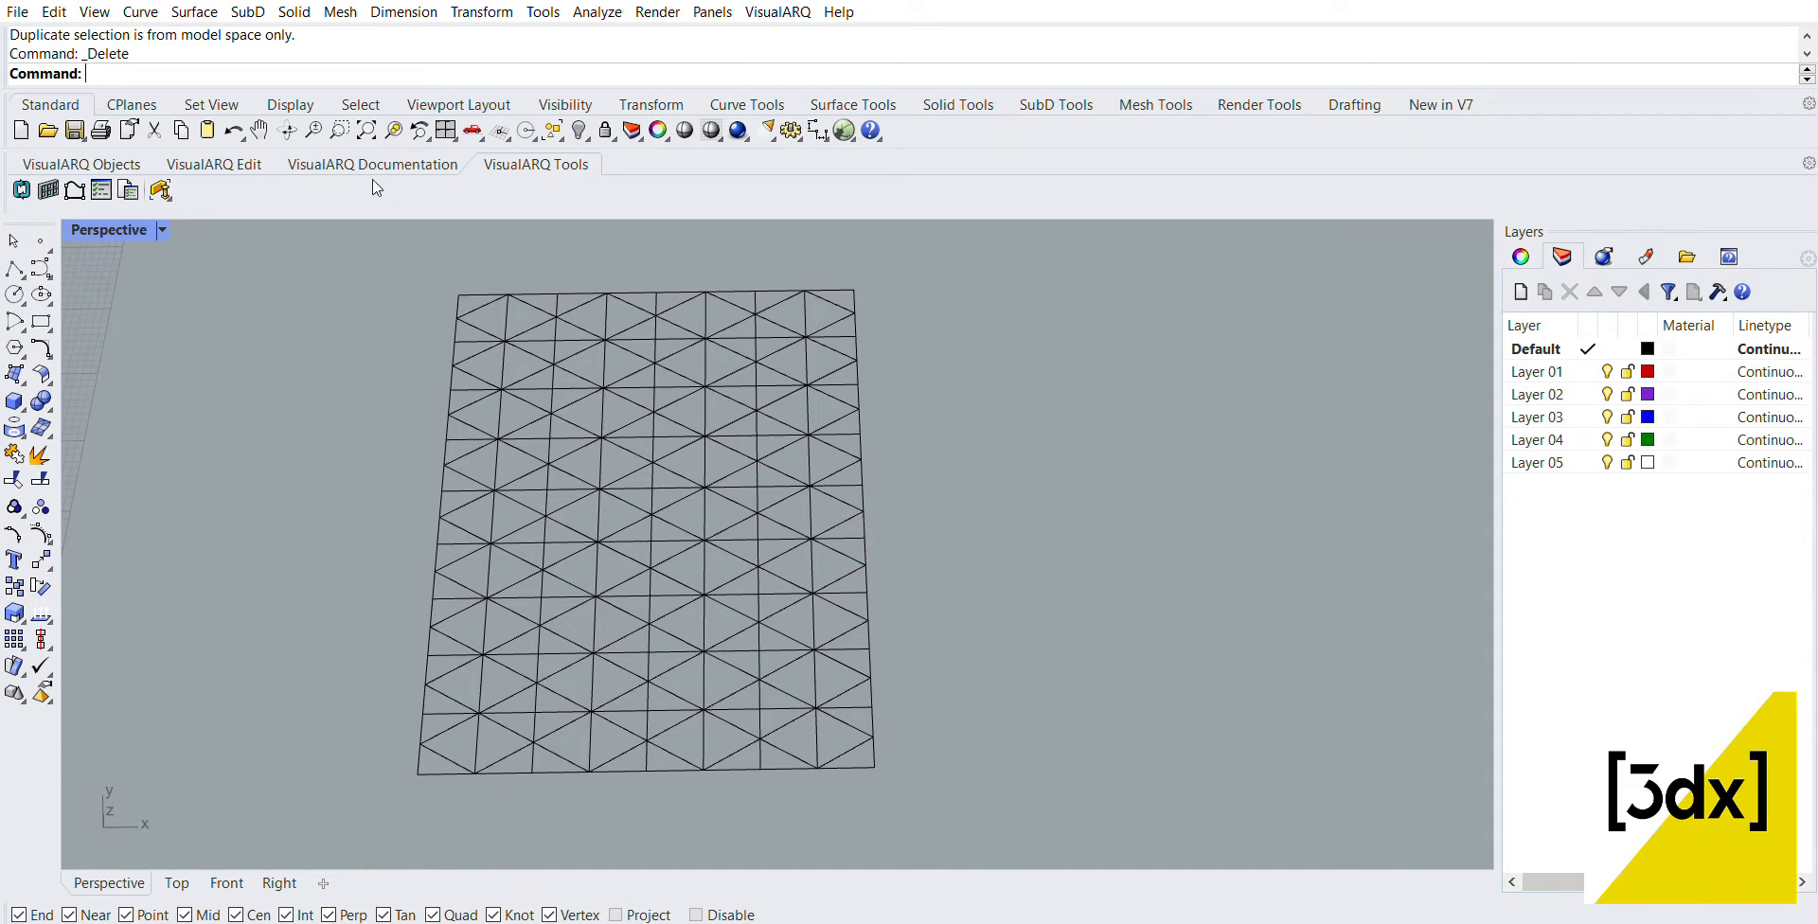
Step: Create a plane surface from the upper-left to the lower-right corner of the triangle pattern
scroll(824, 461, down, 6)
scroll(839, 446, up, 4)
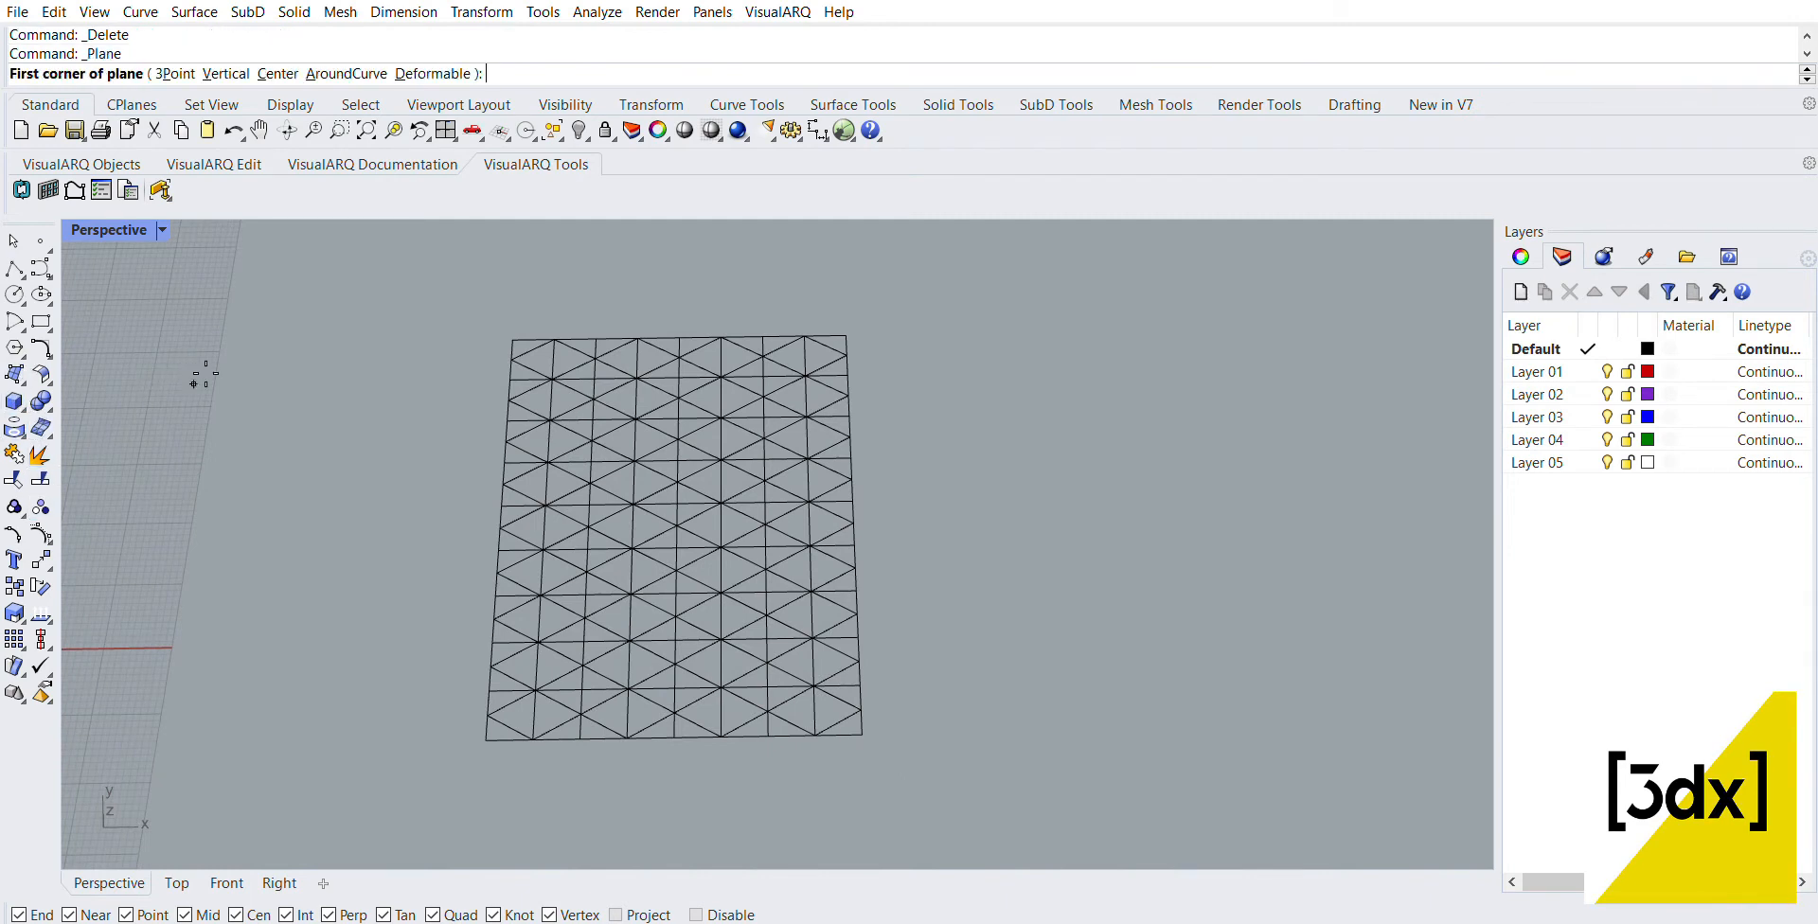
click(512, 339)
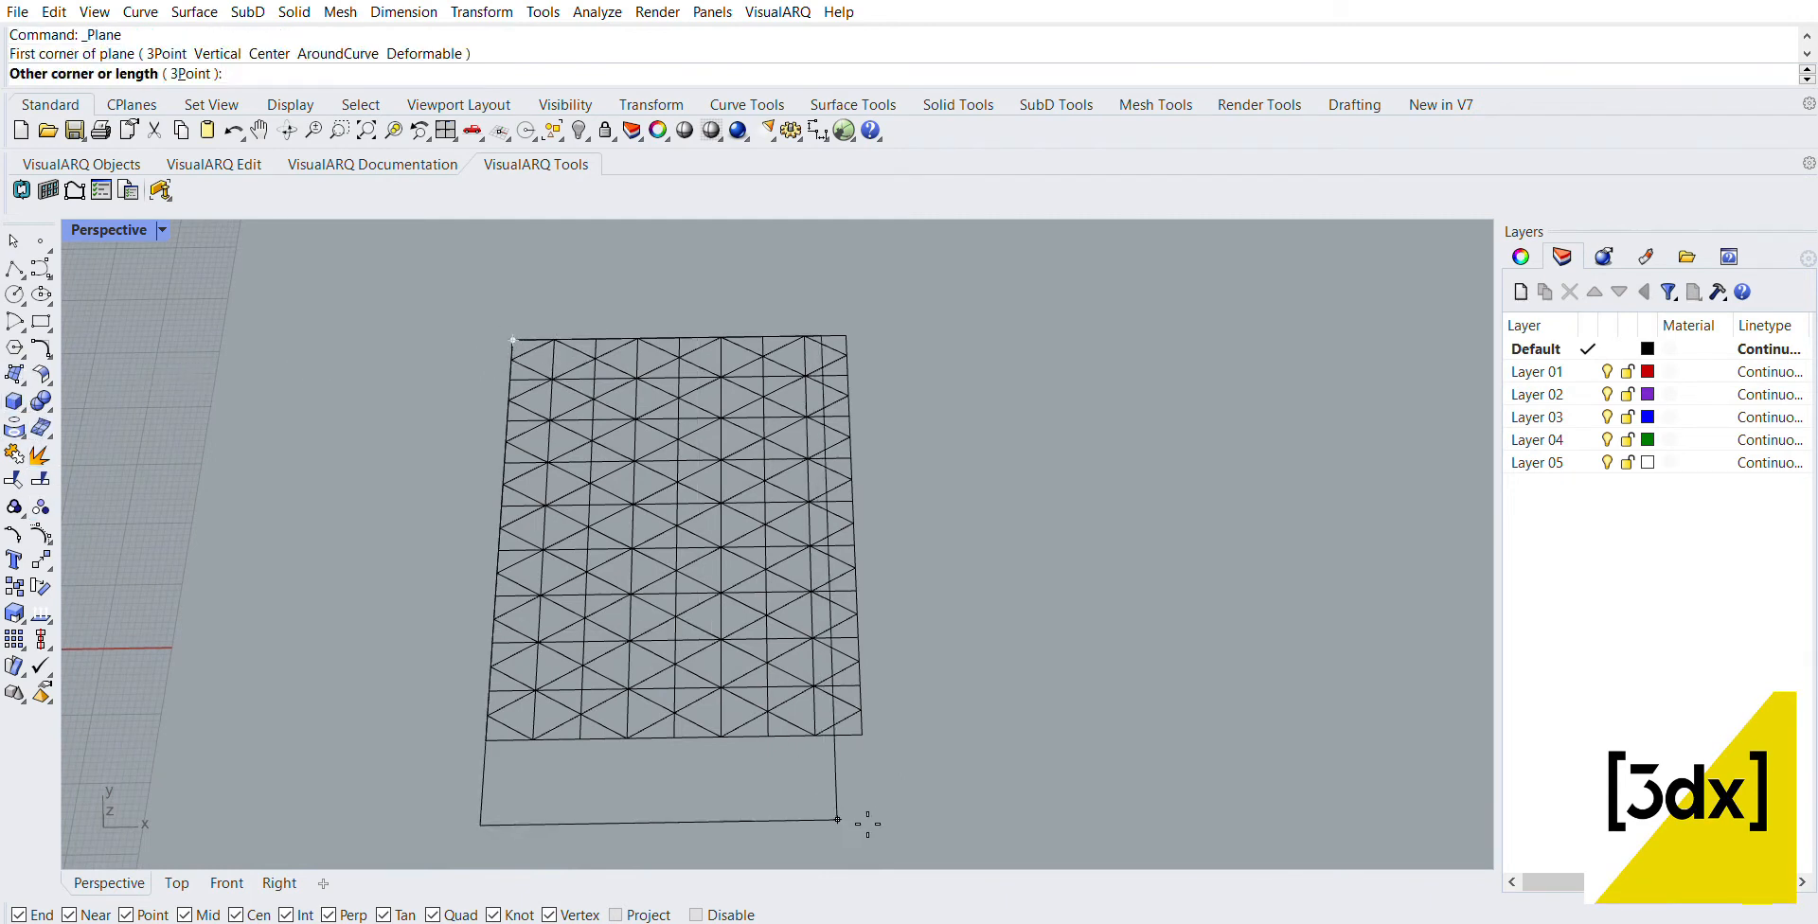
click(862, 735)
right_drag(861, 729, 800, 641)
text(Split)
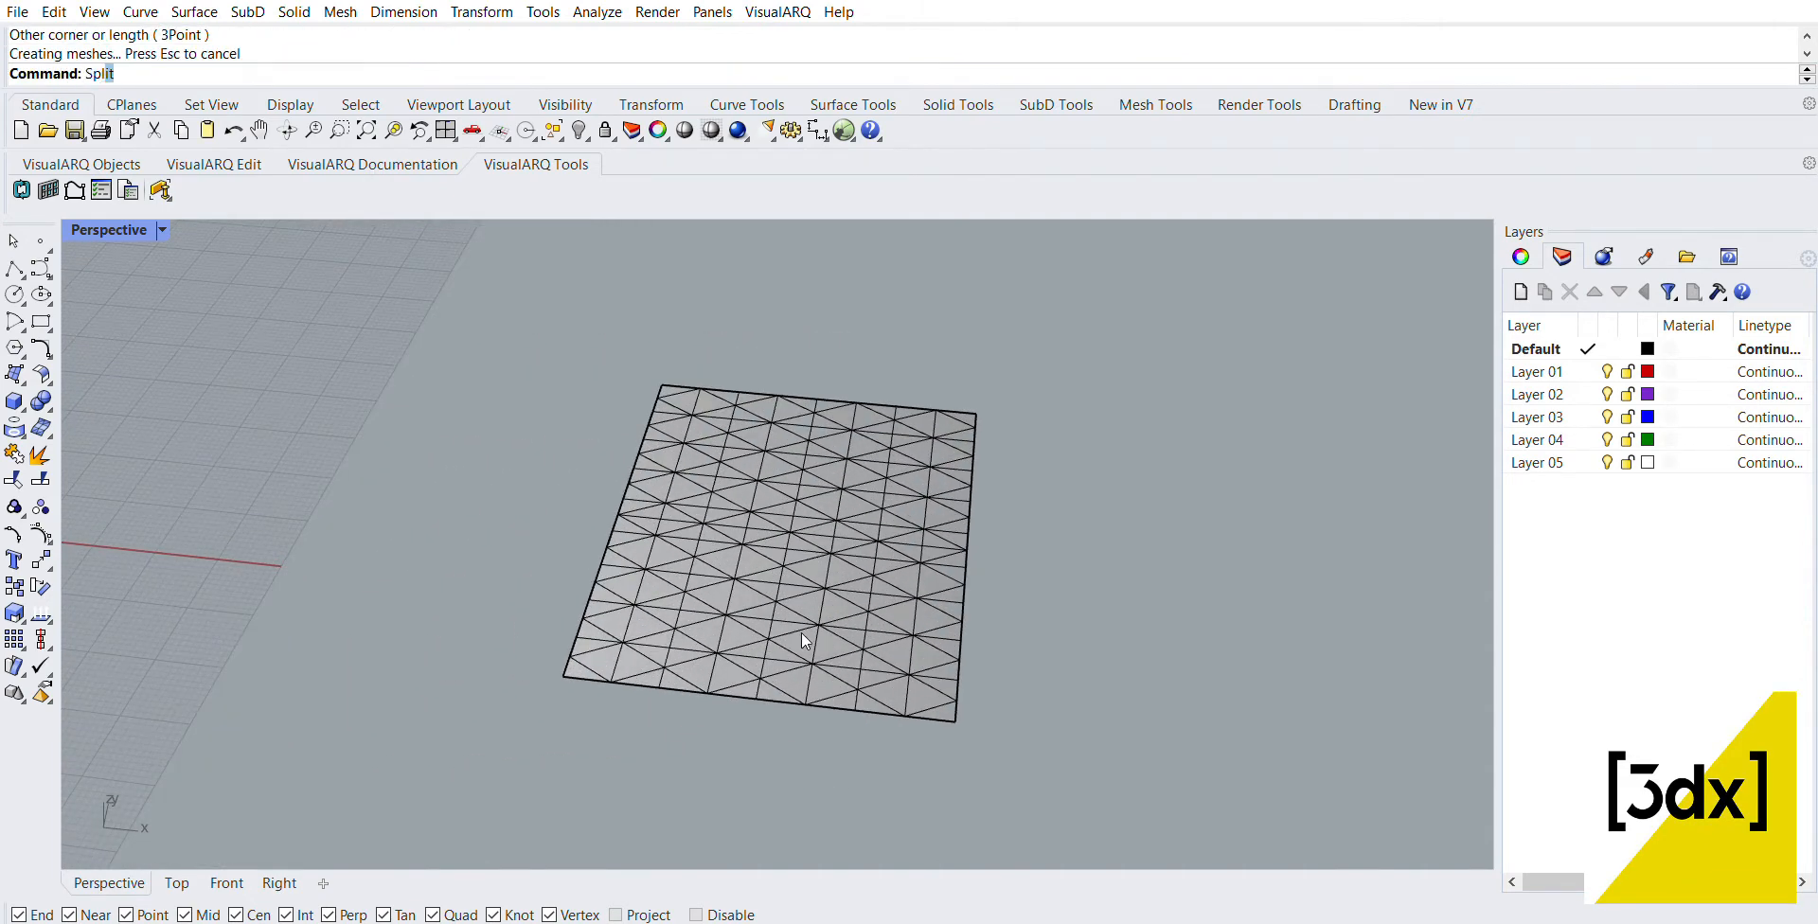
key(Return)
drag(462, 263, 1017, 782)
scroll(996, 708, up, 5)
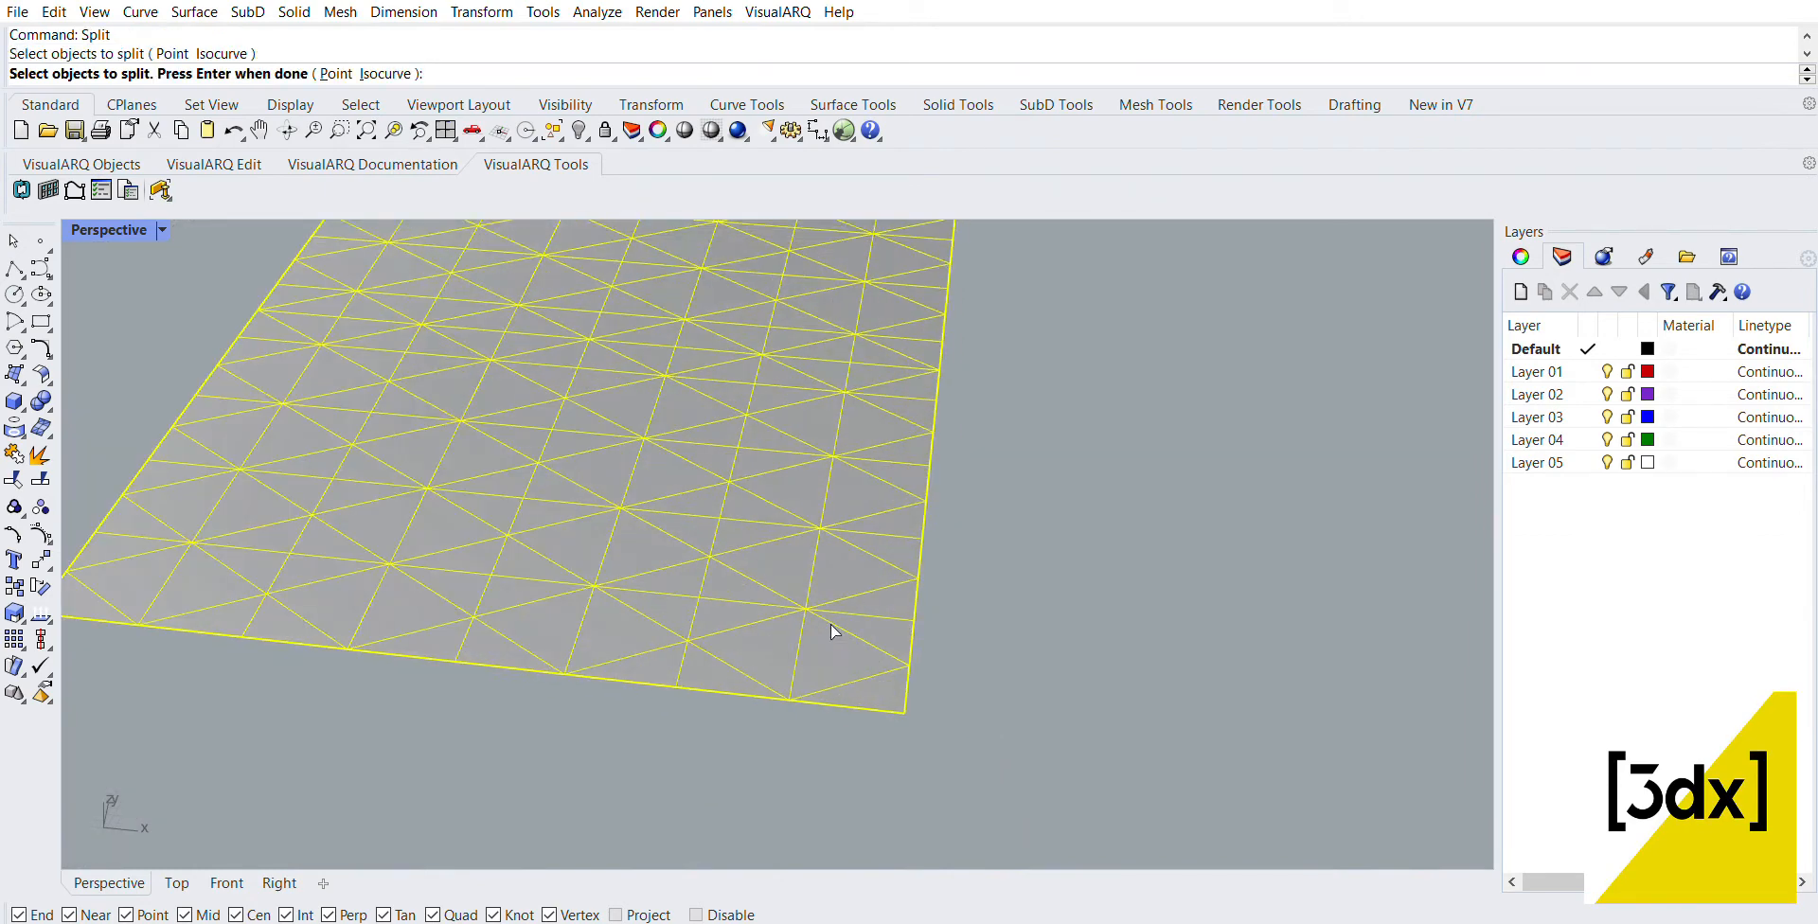
scroll(879, 668, down, 5)
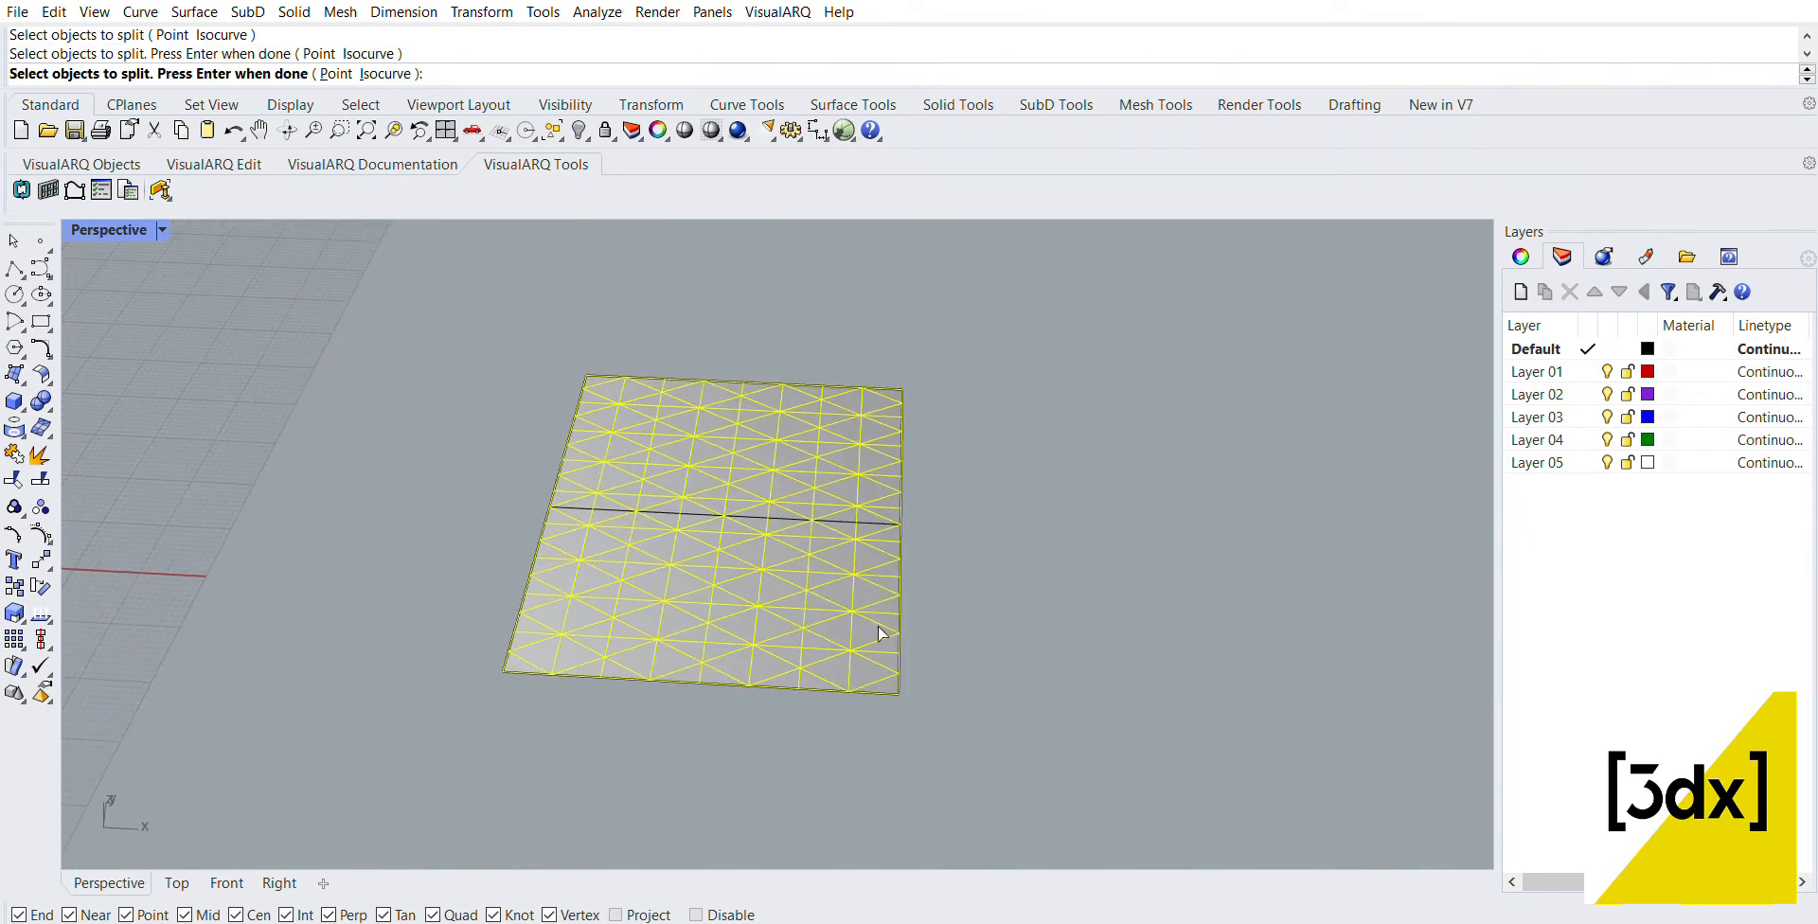
key(Return)
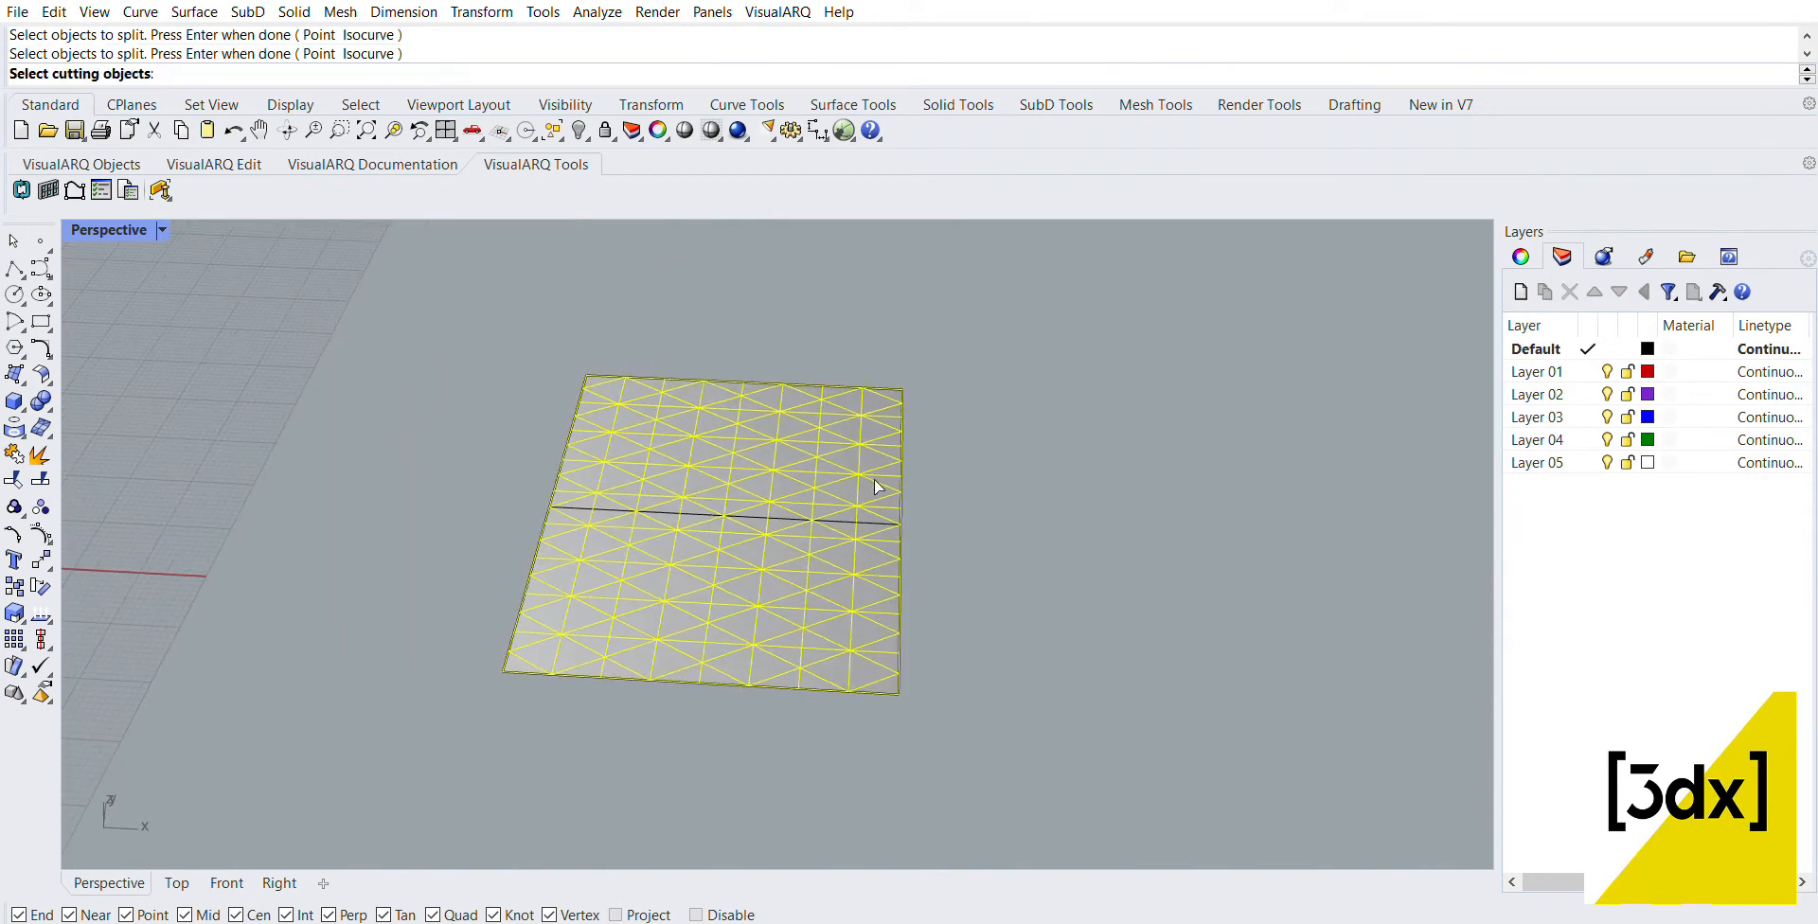
scroll(896, 674, up, 5)
key(Escape)
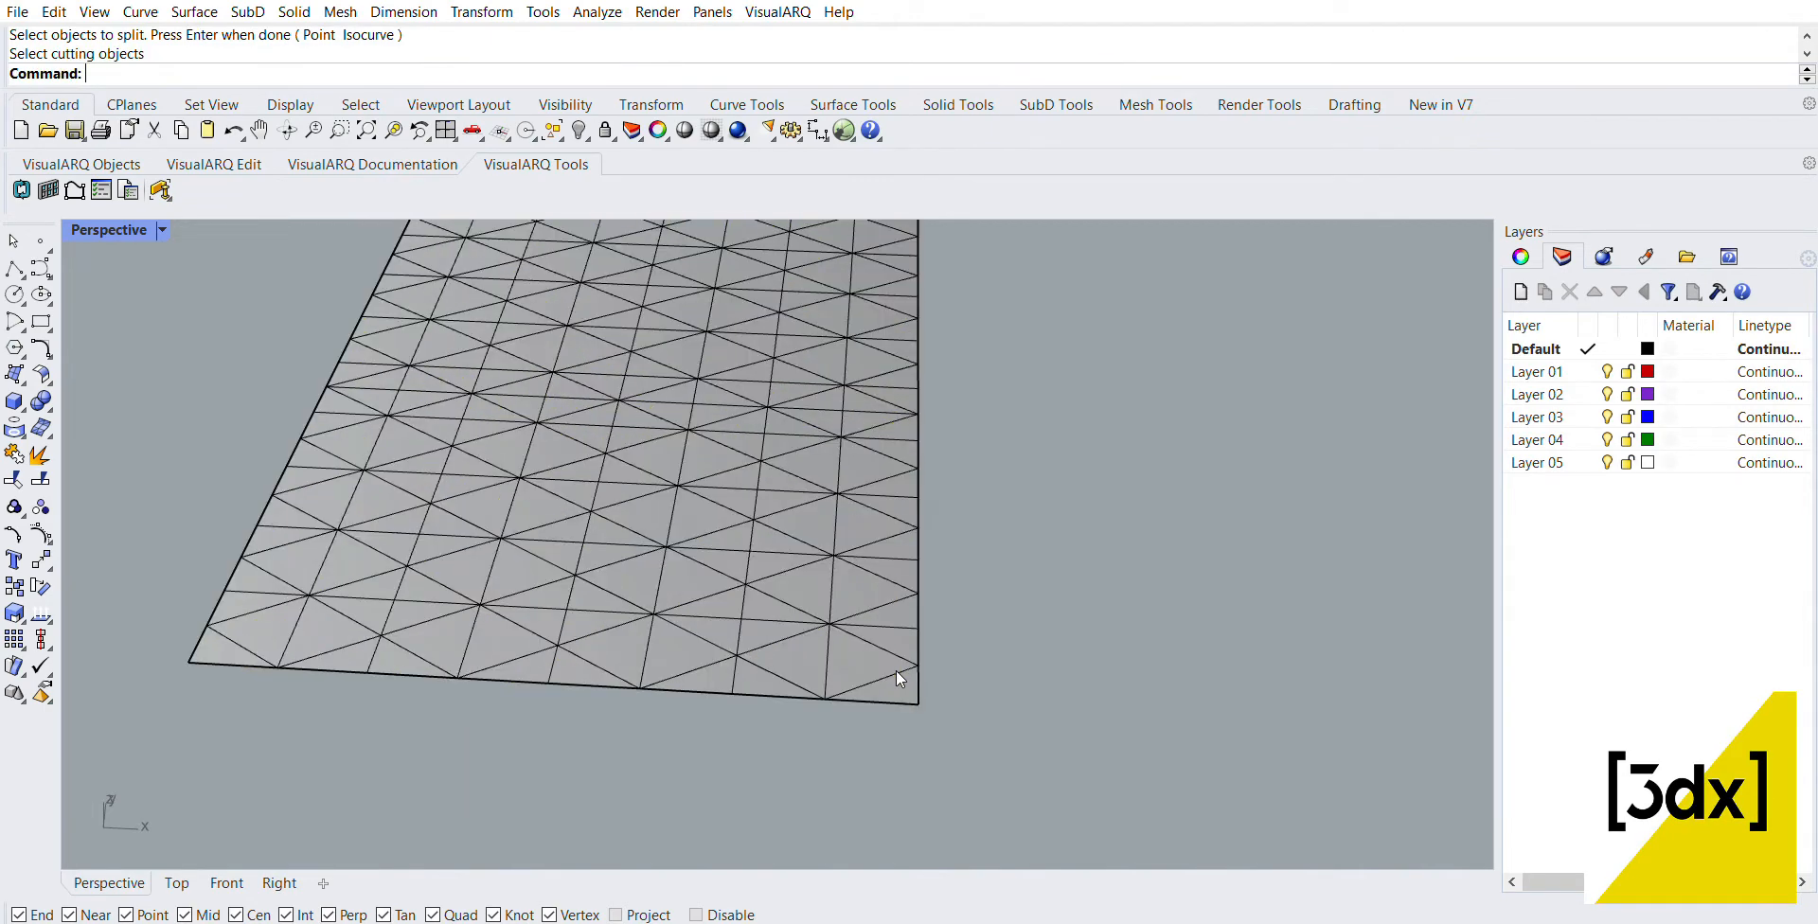
Step: Split the plane surface with all the pattern curves as cutting objects, keeping Shrink set to No
key(Return)
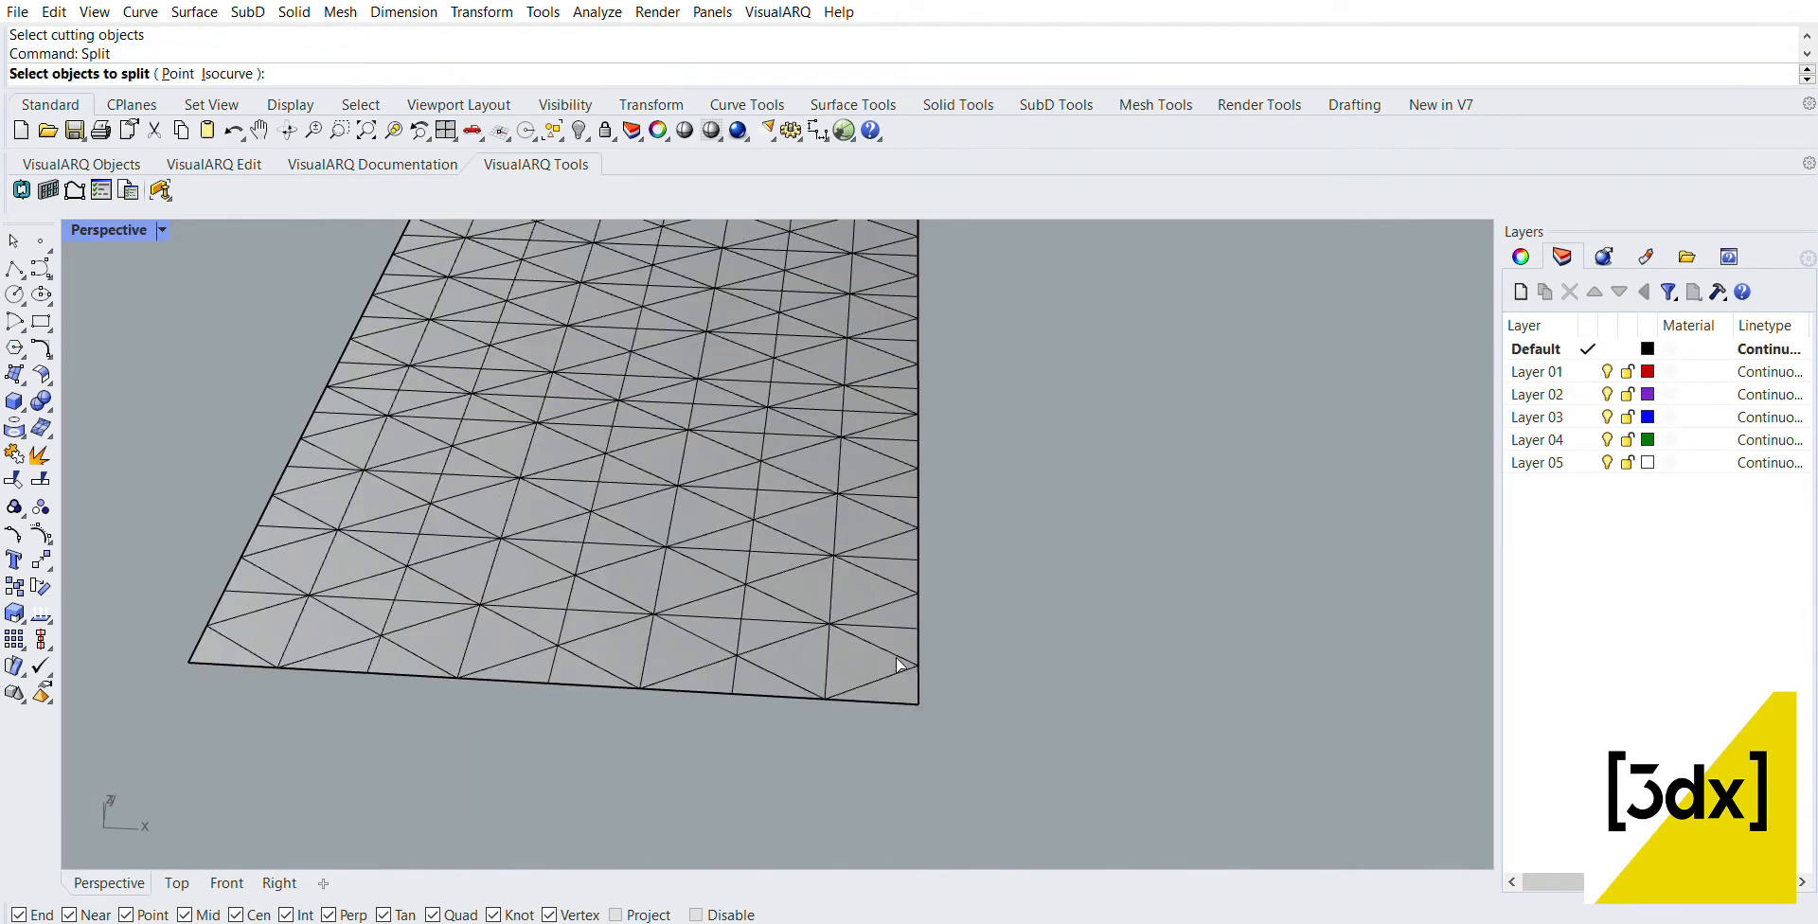
click(895, 680)
key(Return)
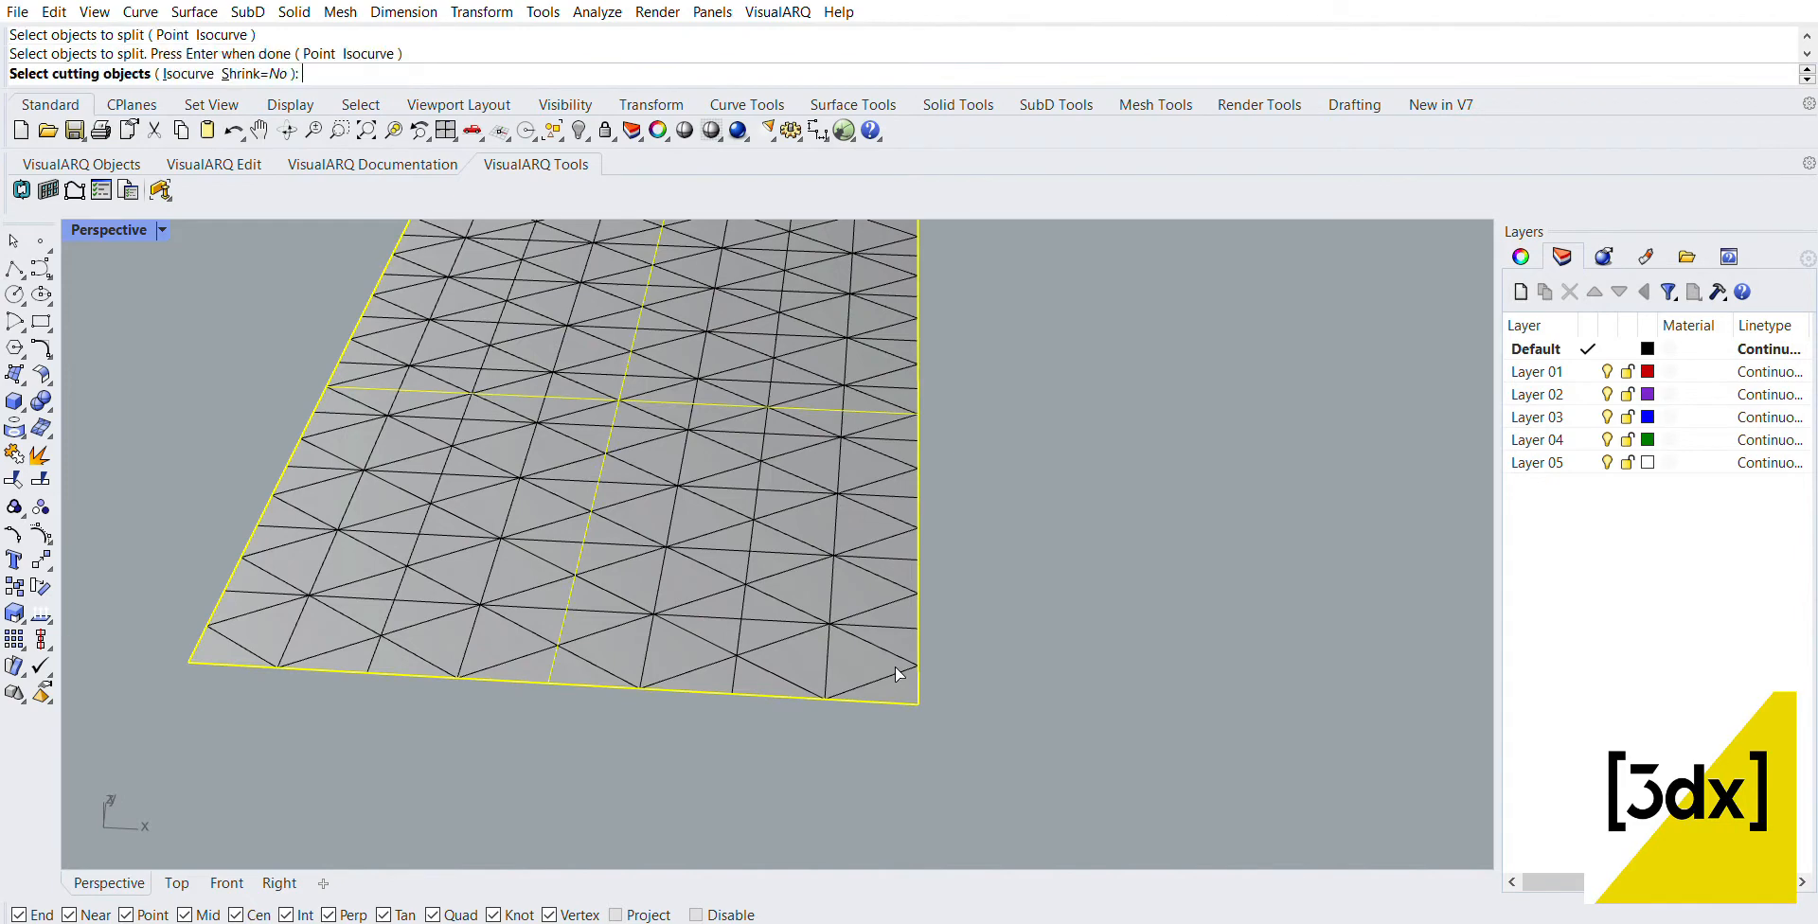
scroll(900, 674, down, 5)
drag(533, 331, 1007, 724)
key(Return)
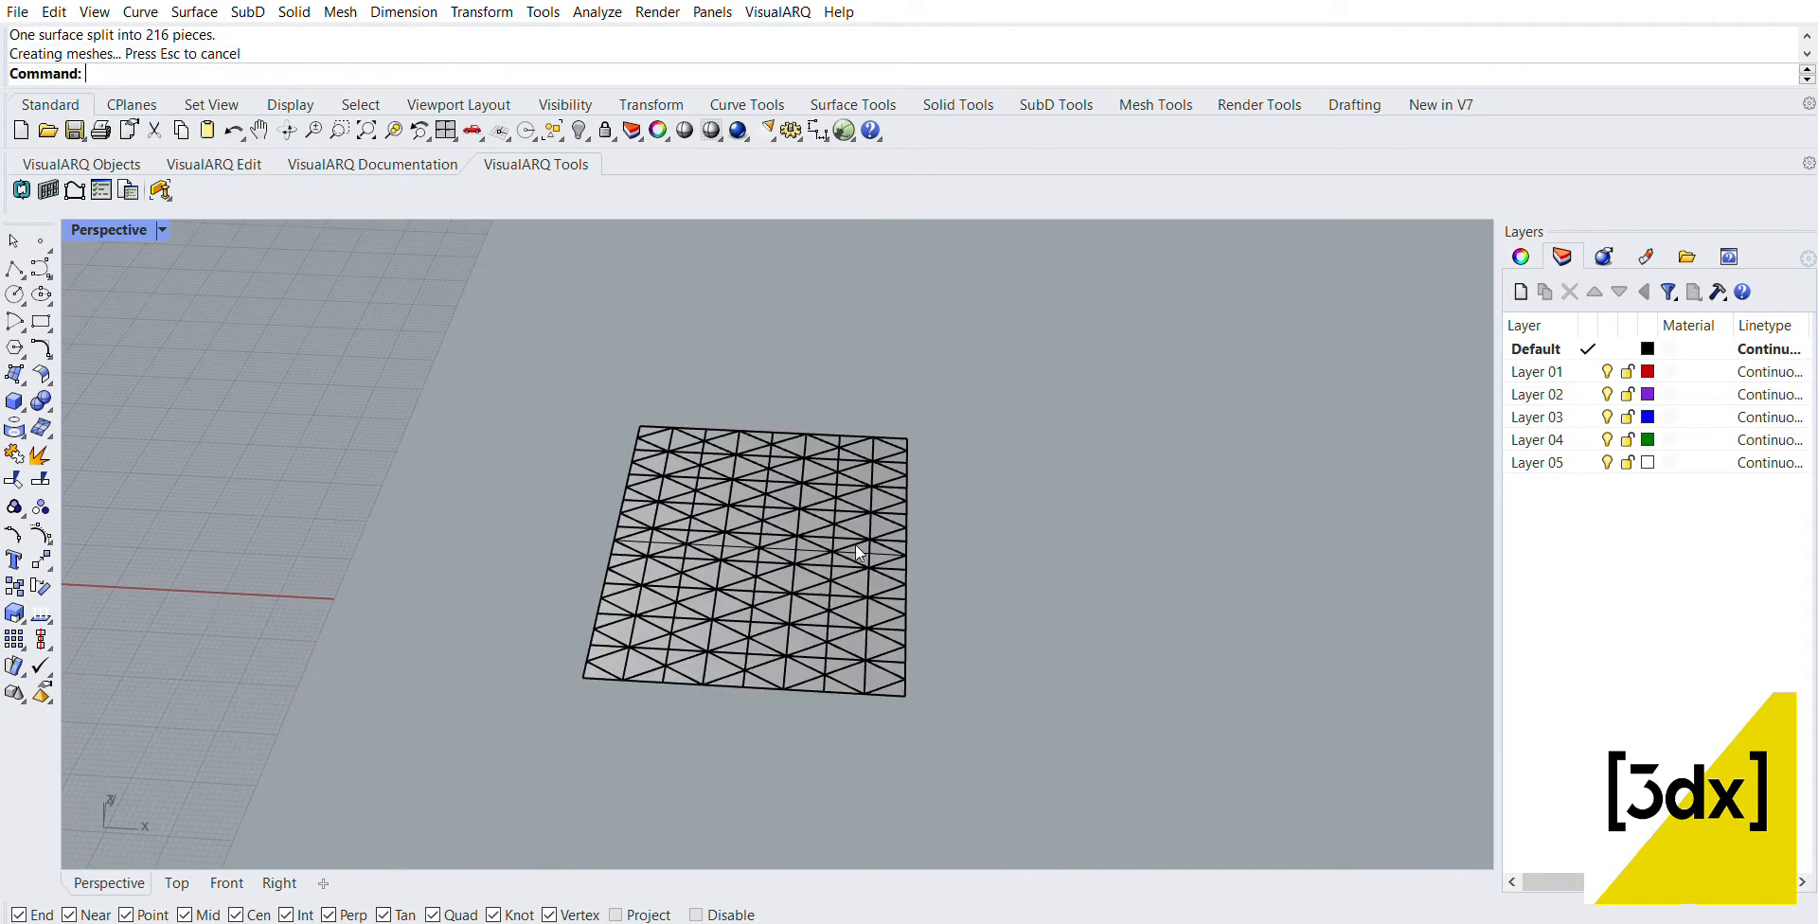
Step: Examine the triangular pieces near the split plane's lower-right corner by selecting them one at a time
scroll(845, 627, up, 5)
scroll(848, 674, up, 2)
click(855, 670)
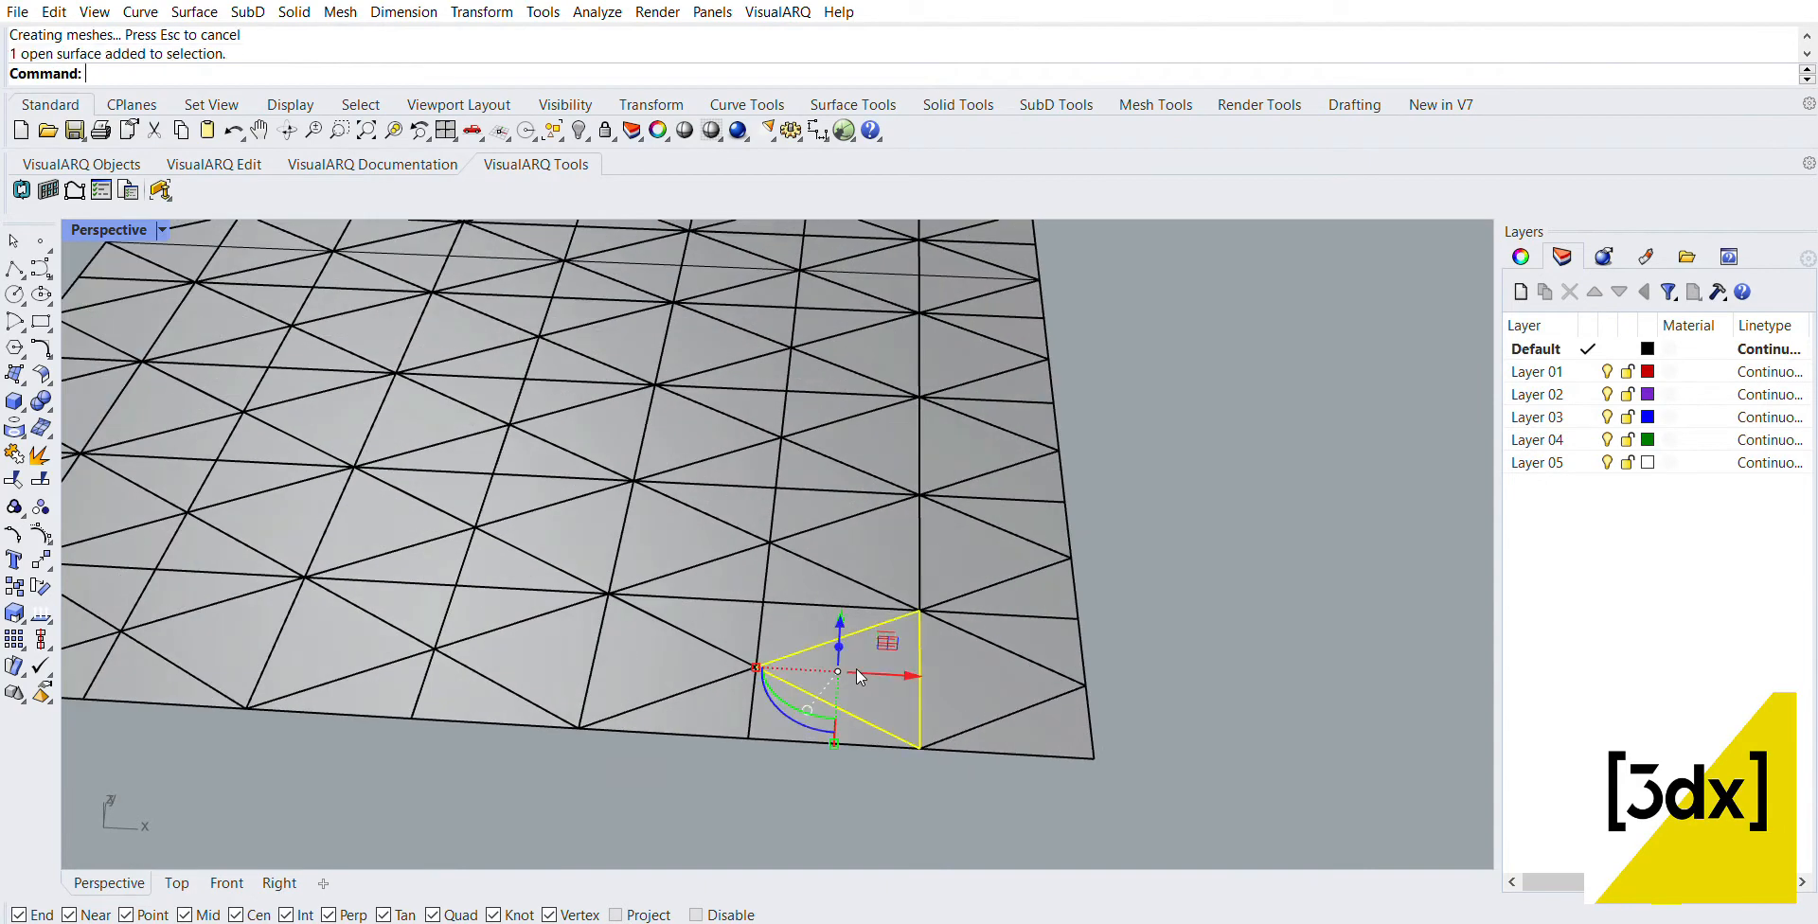
click(966, 648)
click(818, 617)
click(798, 560)
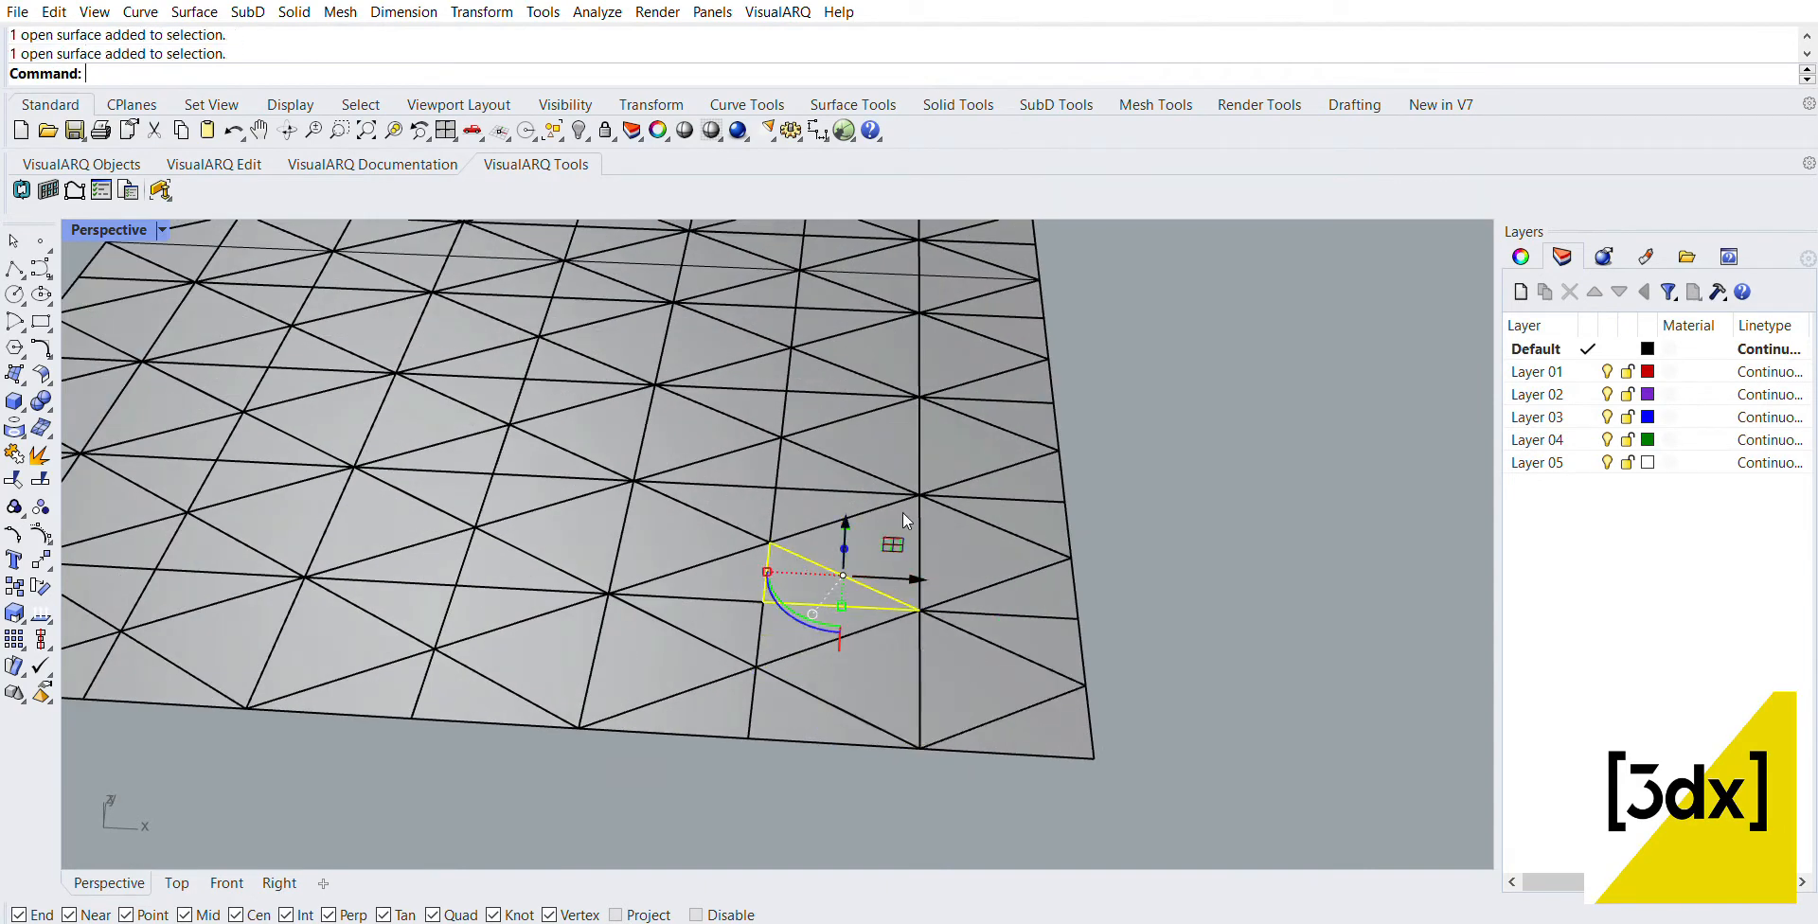
key(Escape)
scroll(856, 651, down, 6)
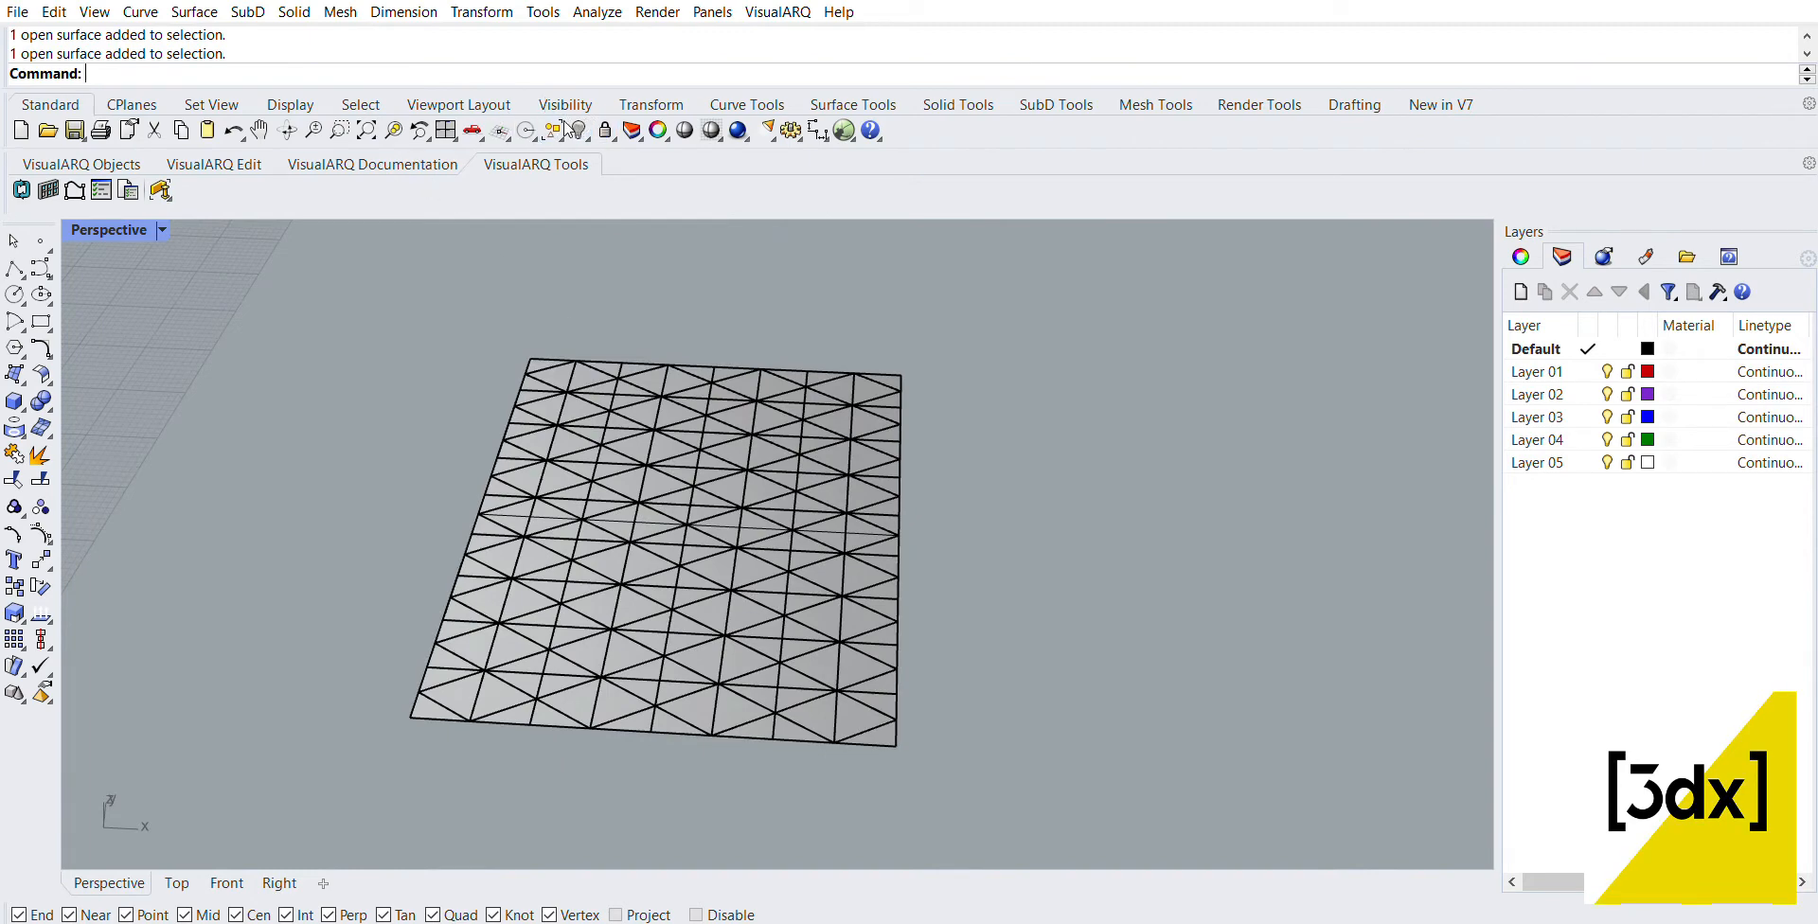
Step: Select all the pattern curves and move them along positive X, clear of the split plane
click(361, 105)
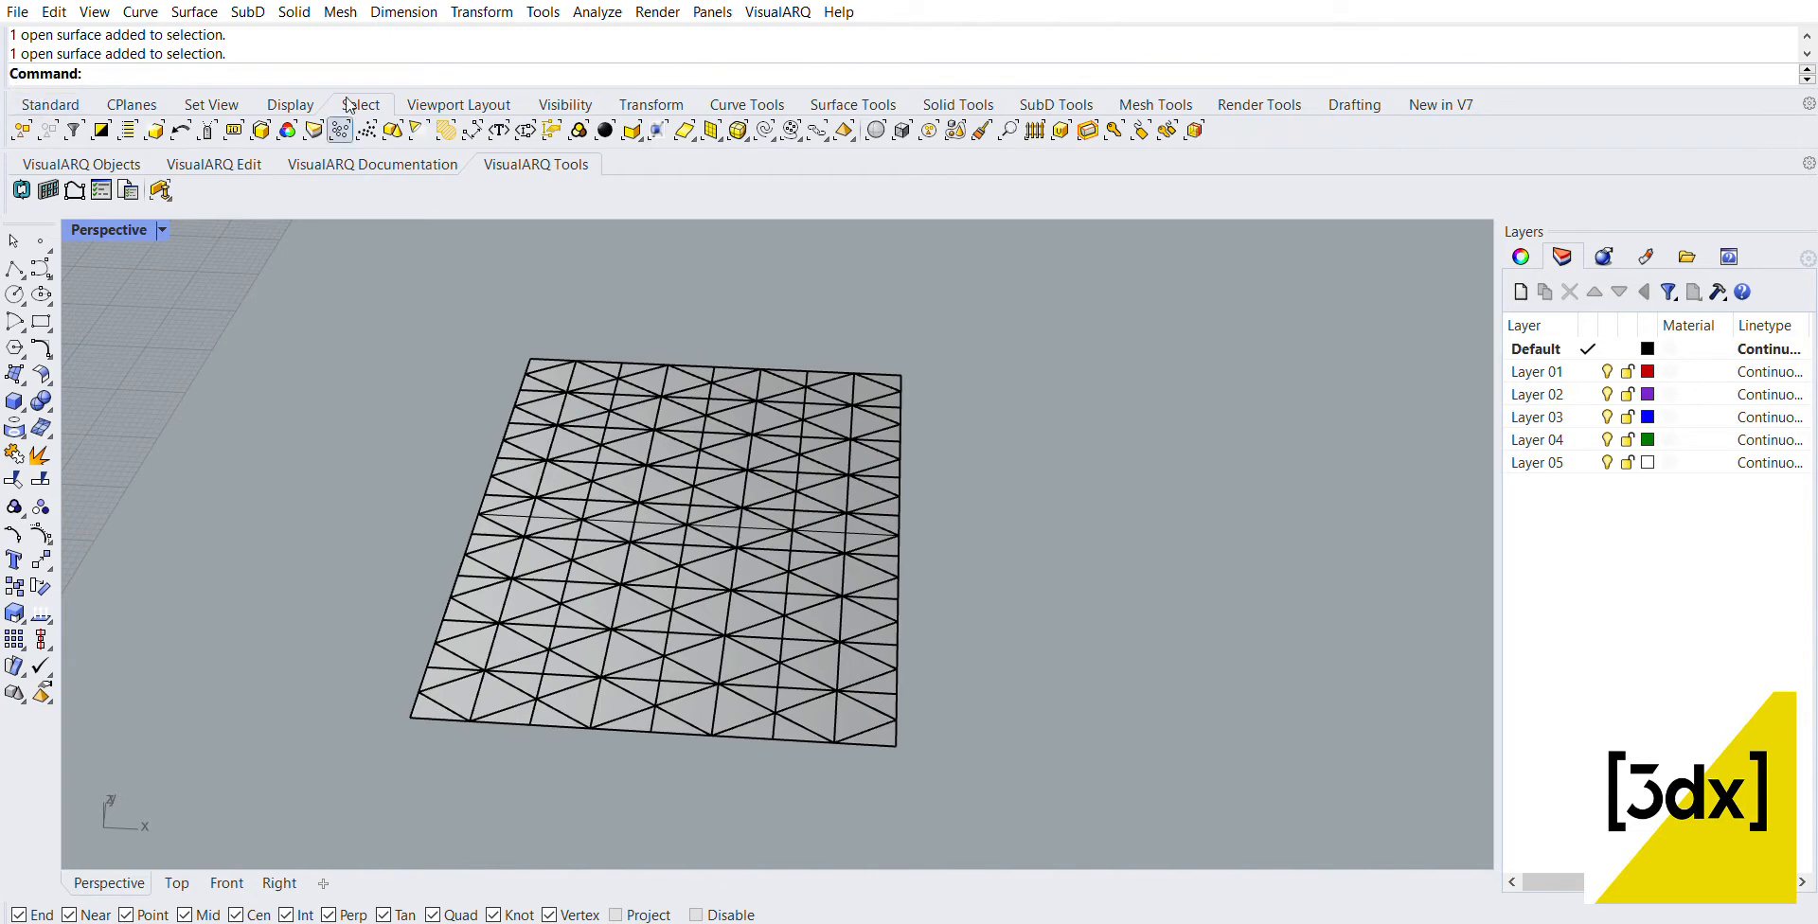
click(49, 104)
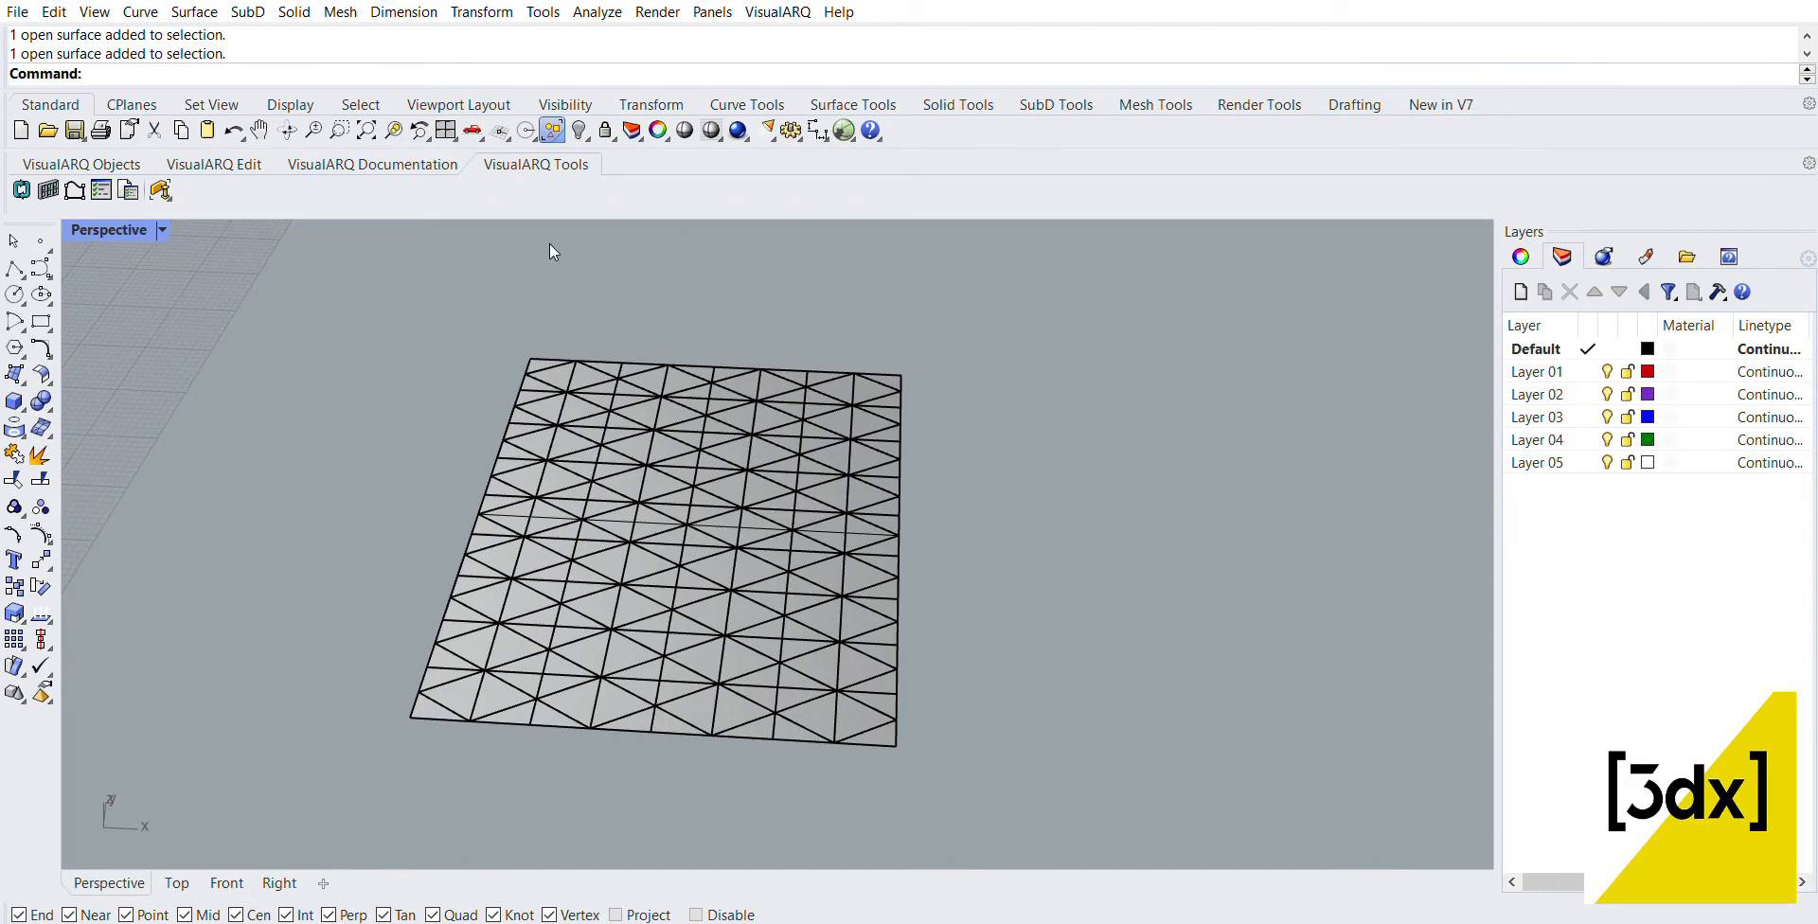
click(553, 130)
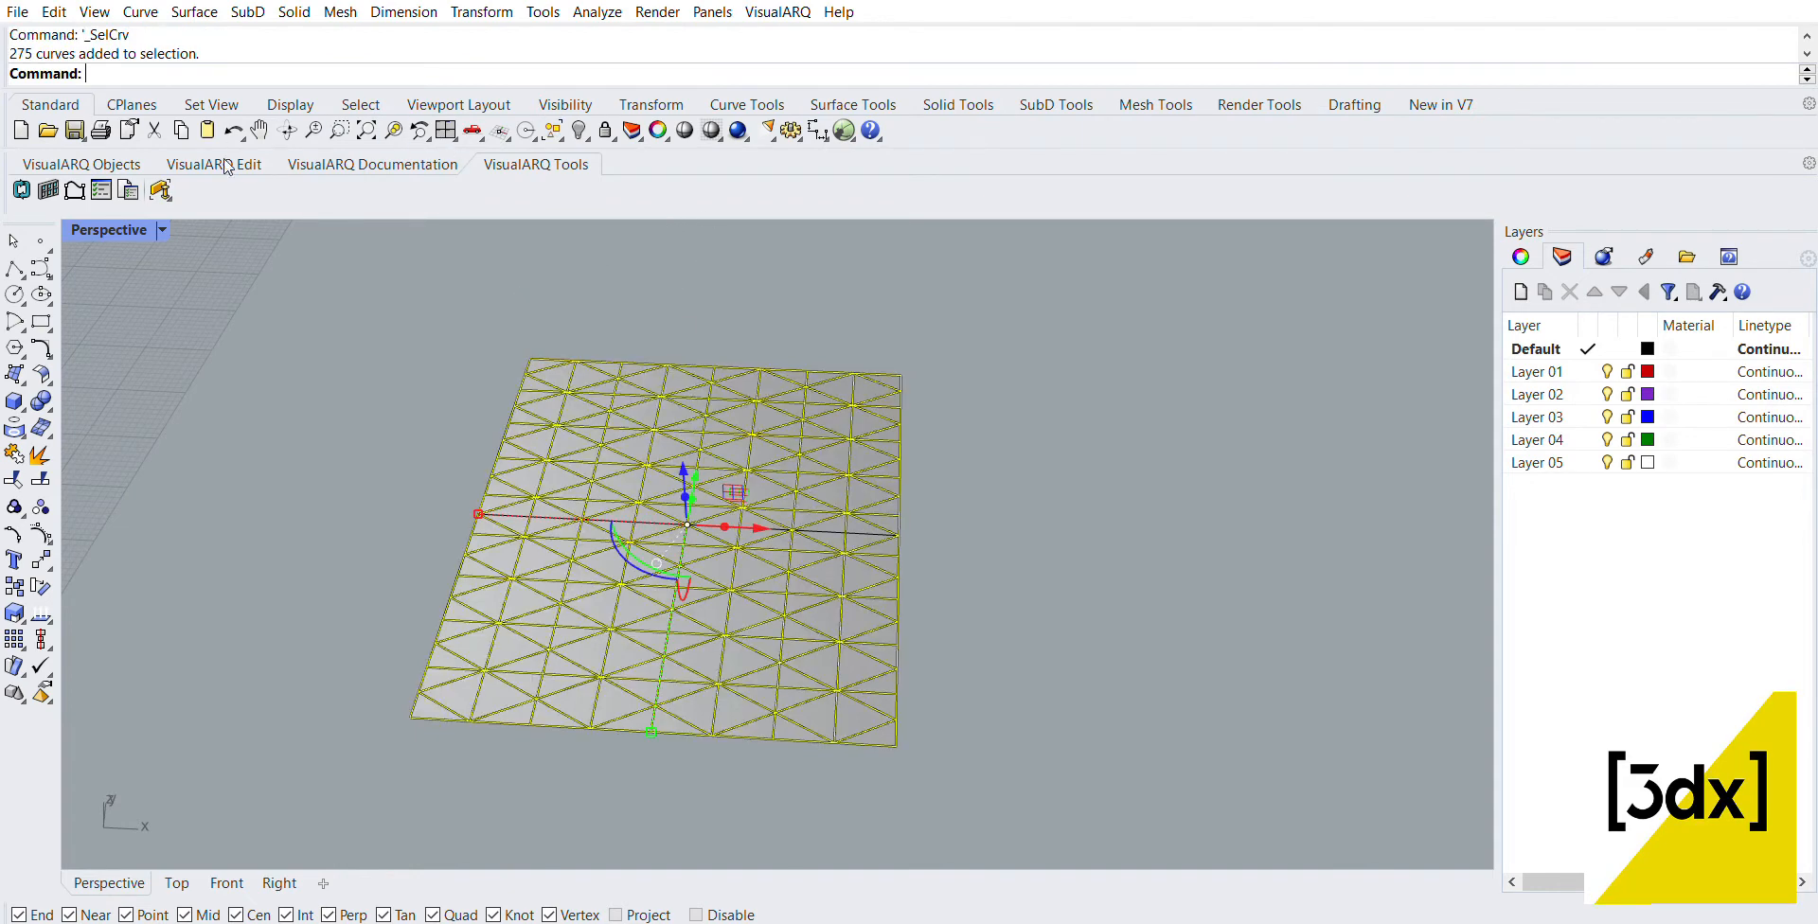
scroll(750, 507, down, 2)
drag(750, 511, 1207, 476)
scroll(997, 530, down, 10)
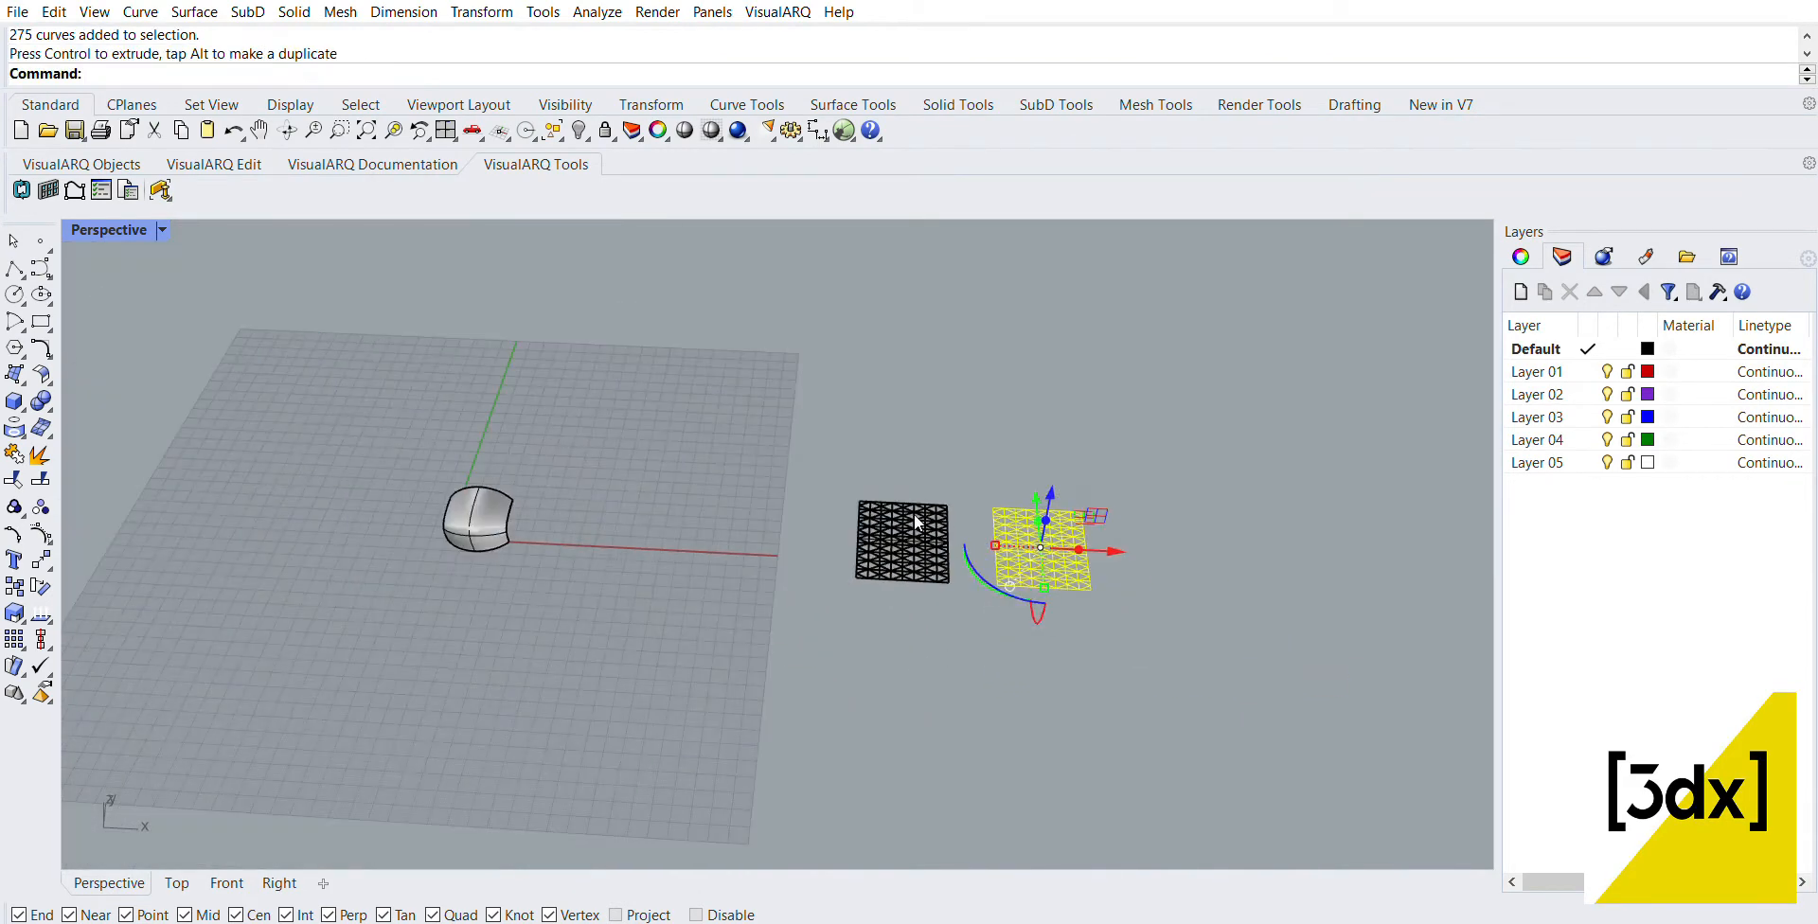
scroll(913, 512, up, 8)
click(1037, 313)
Step: Convert all the triangular surface pieces of the split plane to meshes with the Mesh command
scroll(860, 554, up, 10)
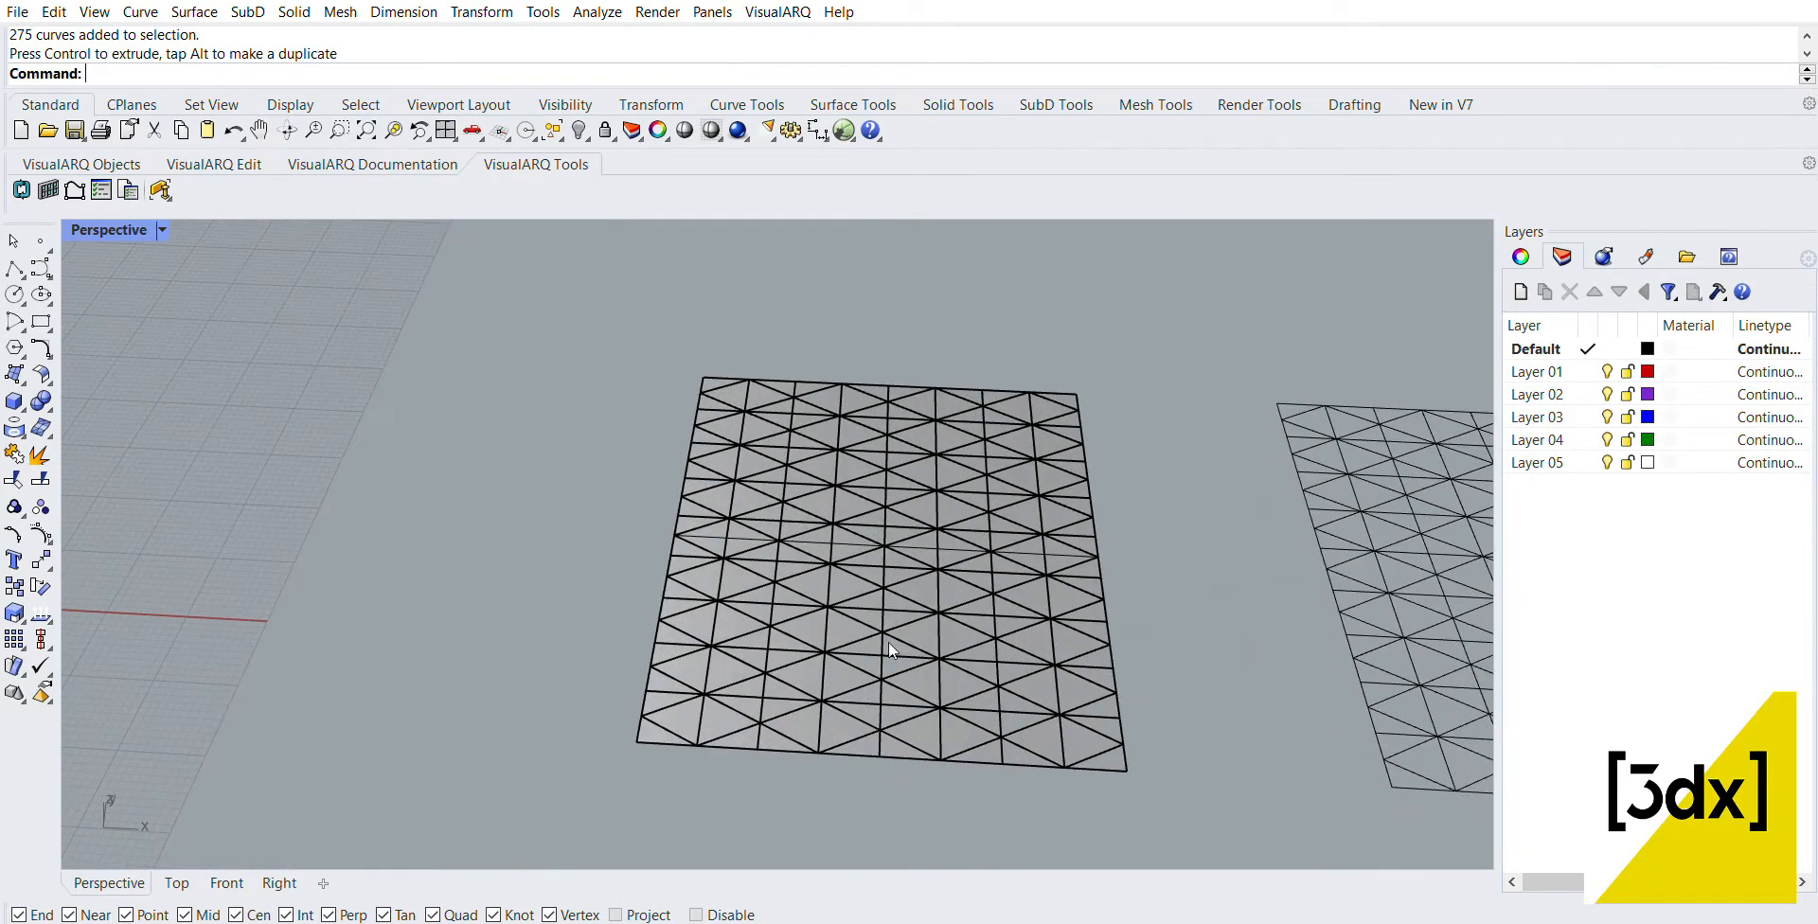
click(900, 729)
click(890, 675)
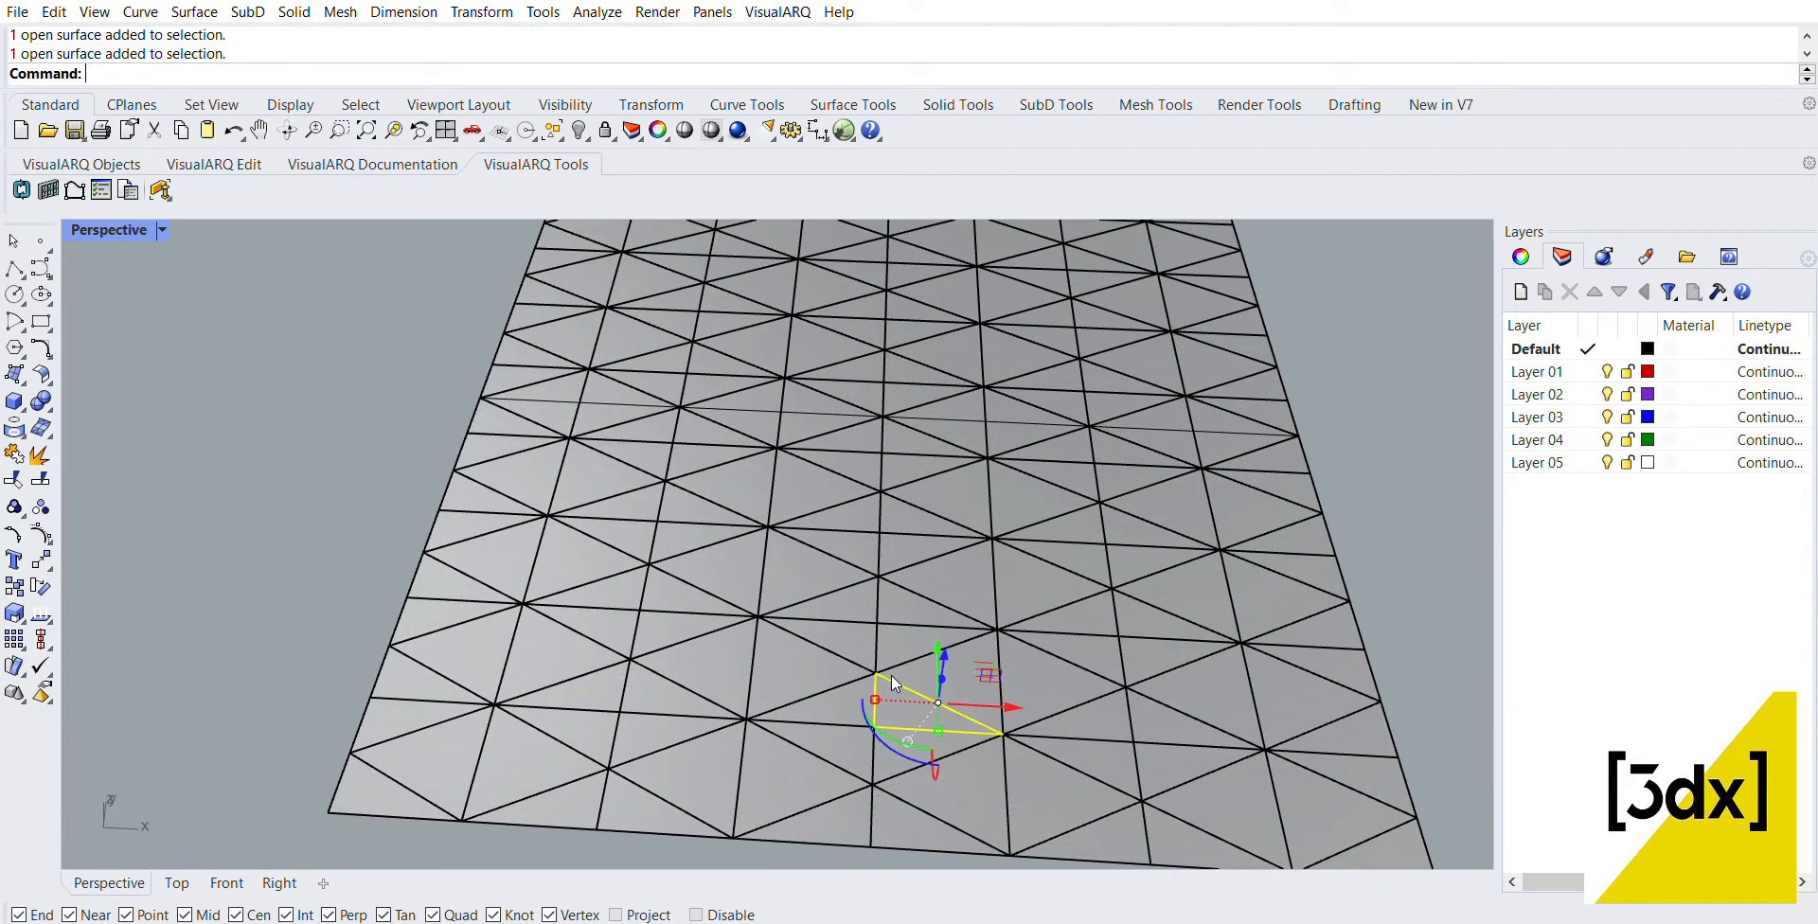
scroll(881, 606, down, 3)
scroll(549, 341, down, 3)
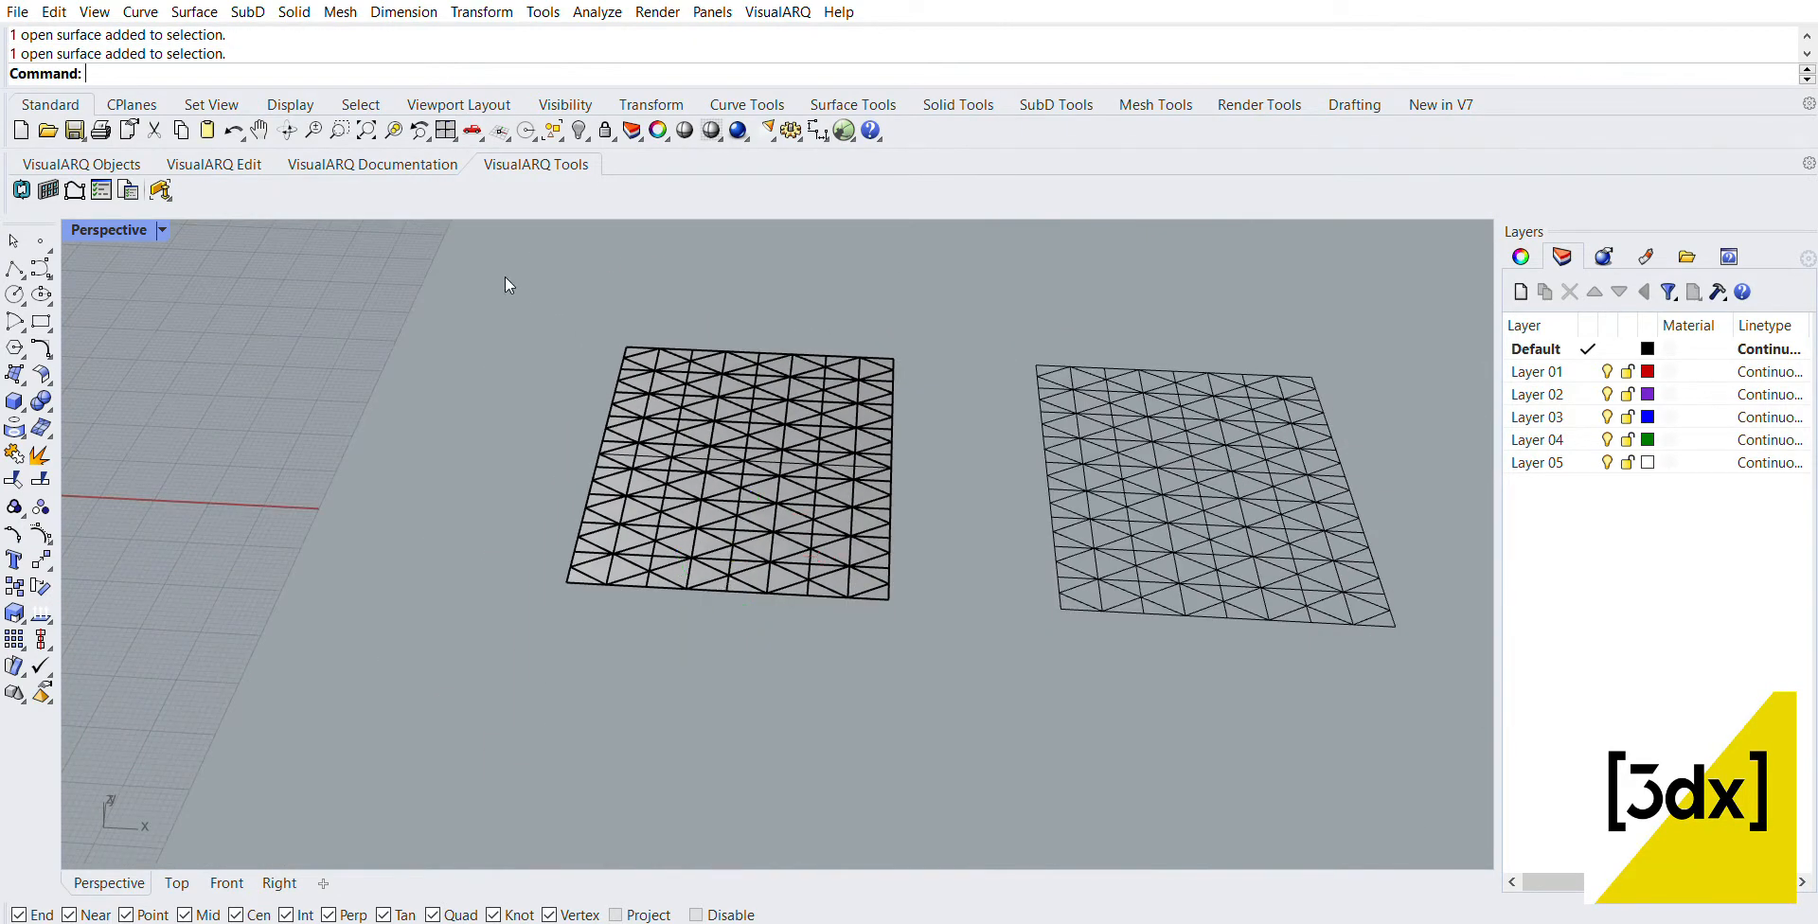
drag(504, 292, 913, 743)
text(Mesh)
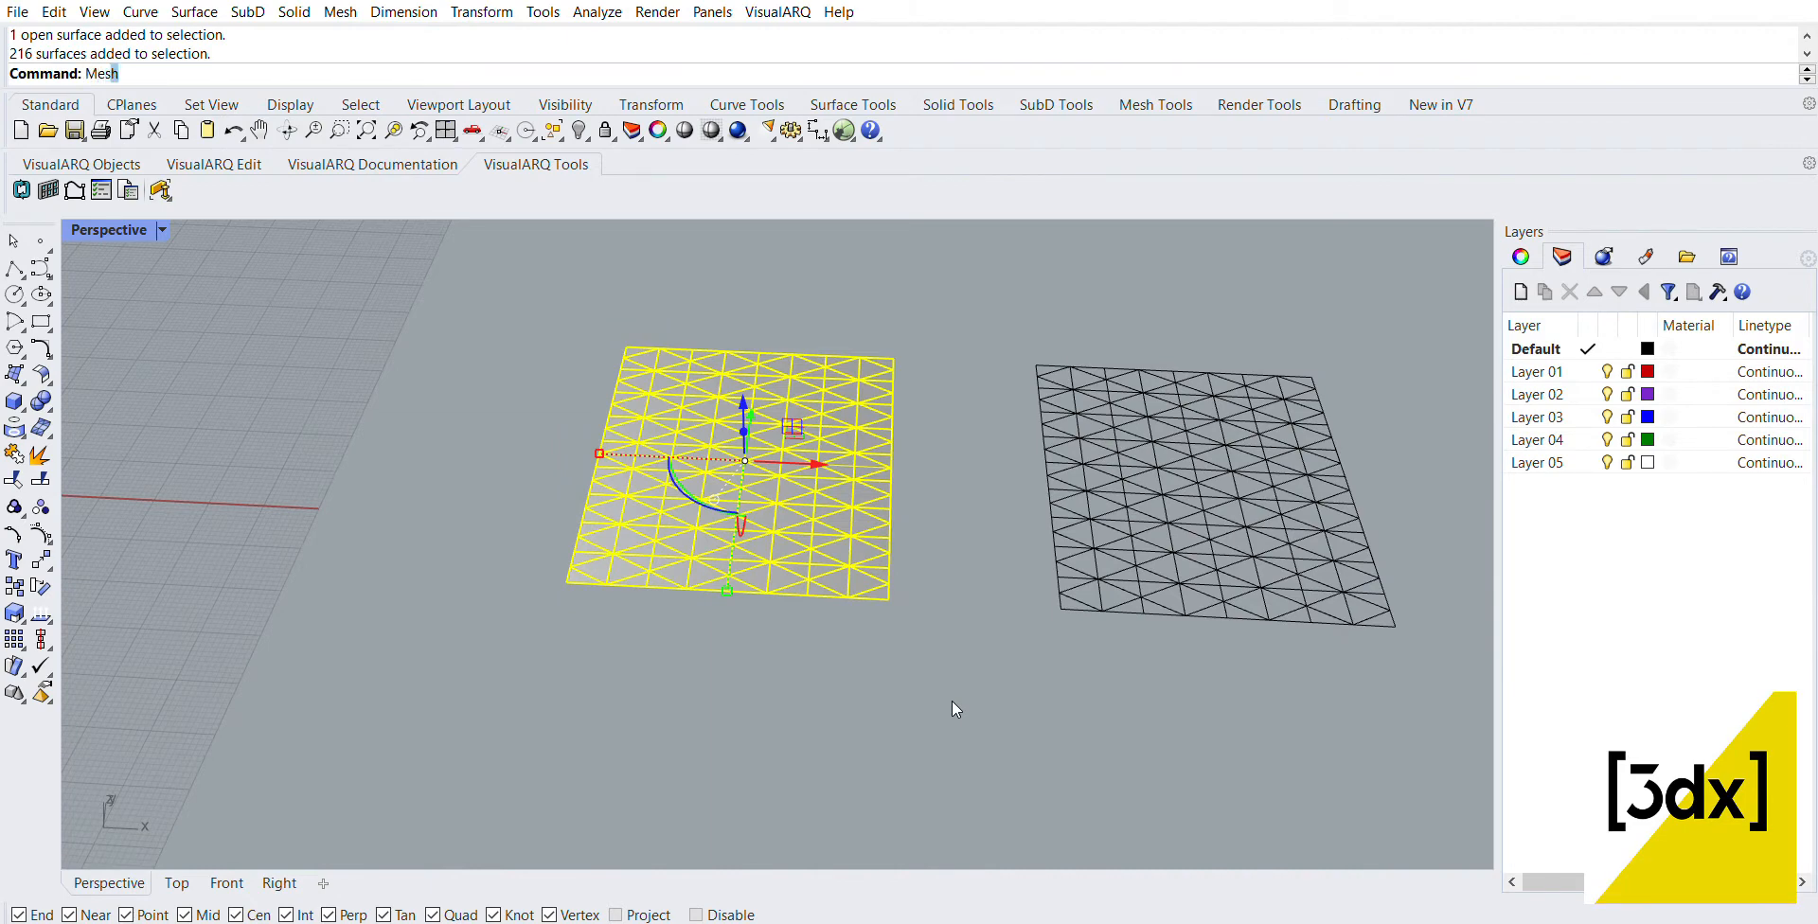
key(Return)
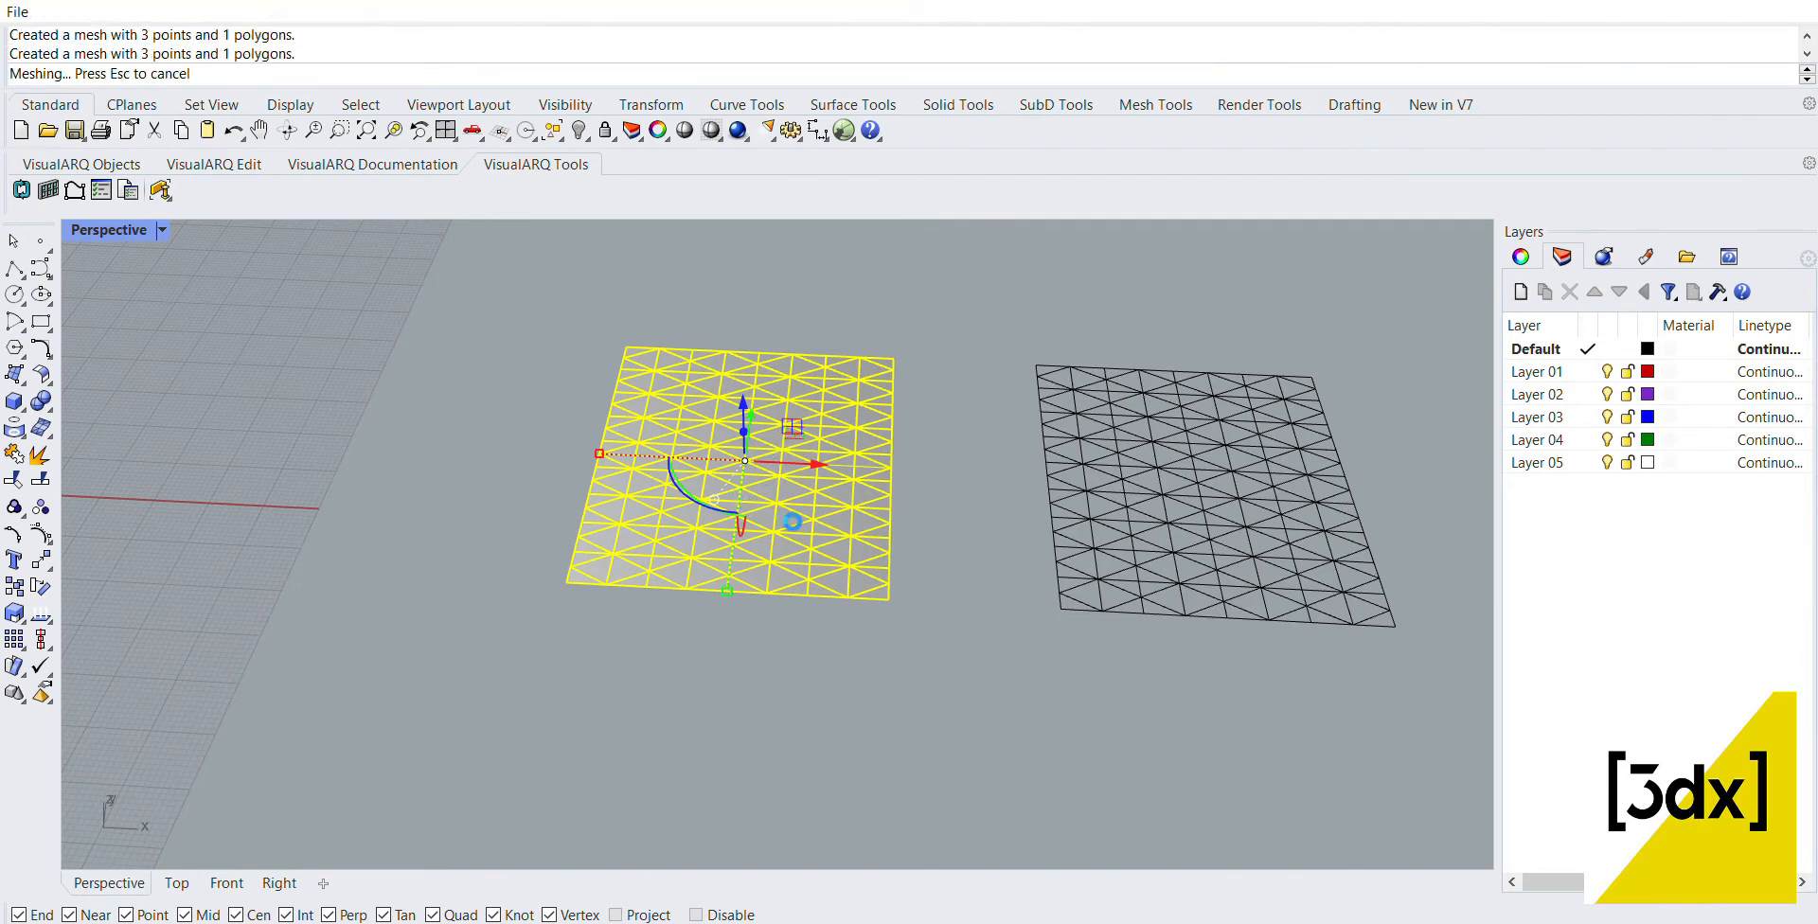
Step: Move the original triangular surfaces along negative X, clear of the new meshes, and select one mesh triangle to check it
drag(811, 462, 269, 432)
click(413, 504)
scroll(1079, 629, down, 6)
scroll(587, 508, up, 4)
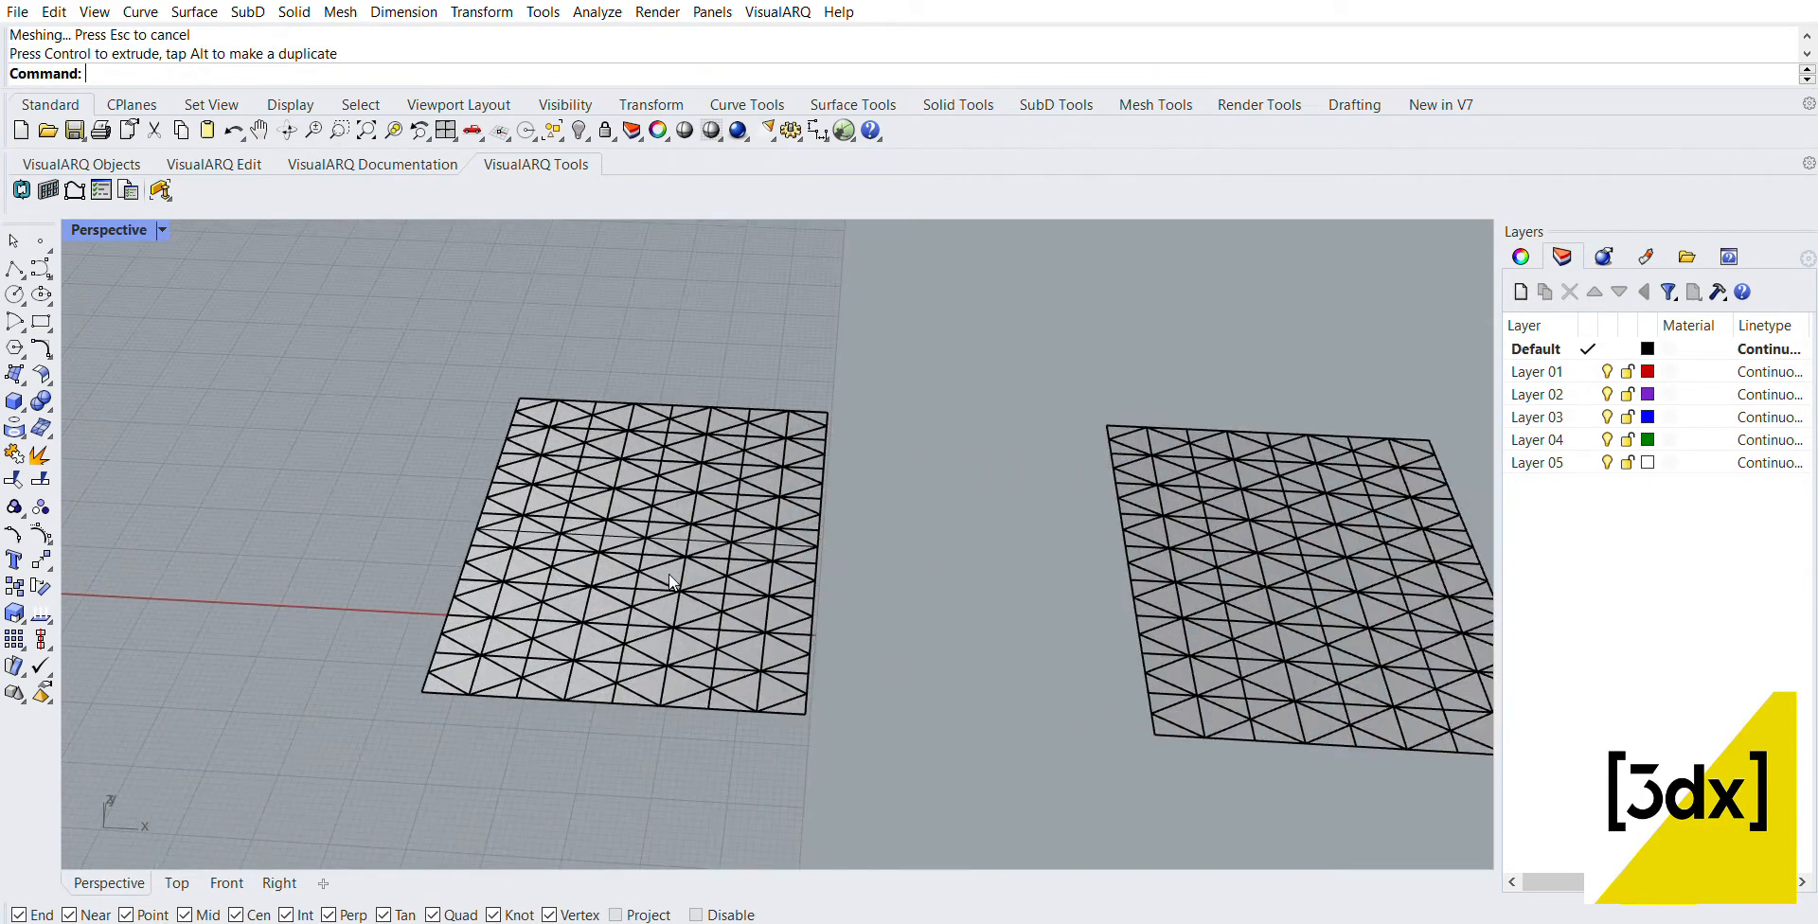
scroll(654, 513, up, 3)
scroll(416, 492, down, 5)
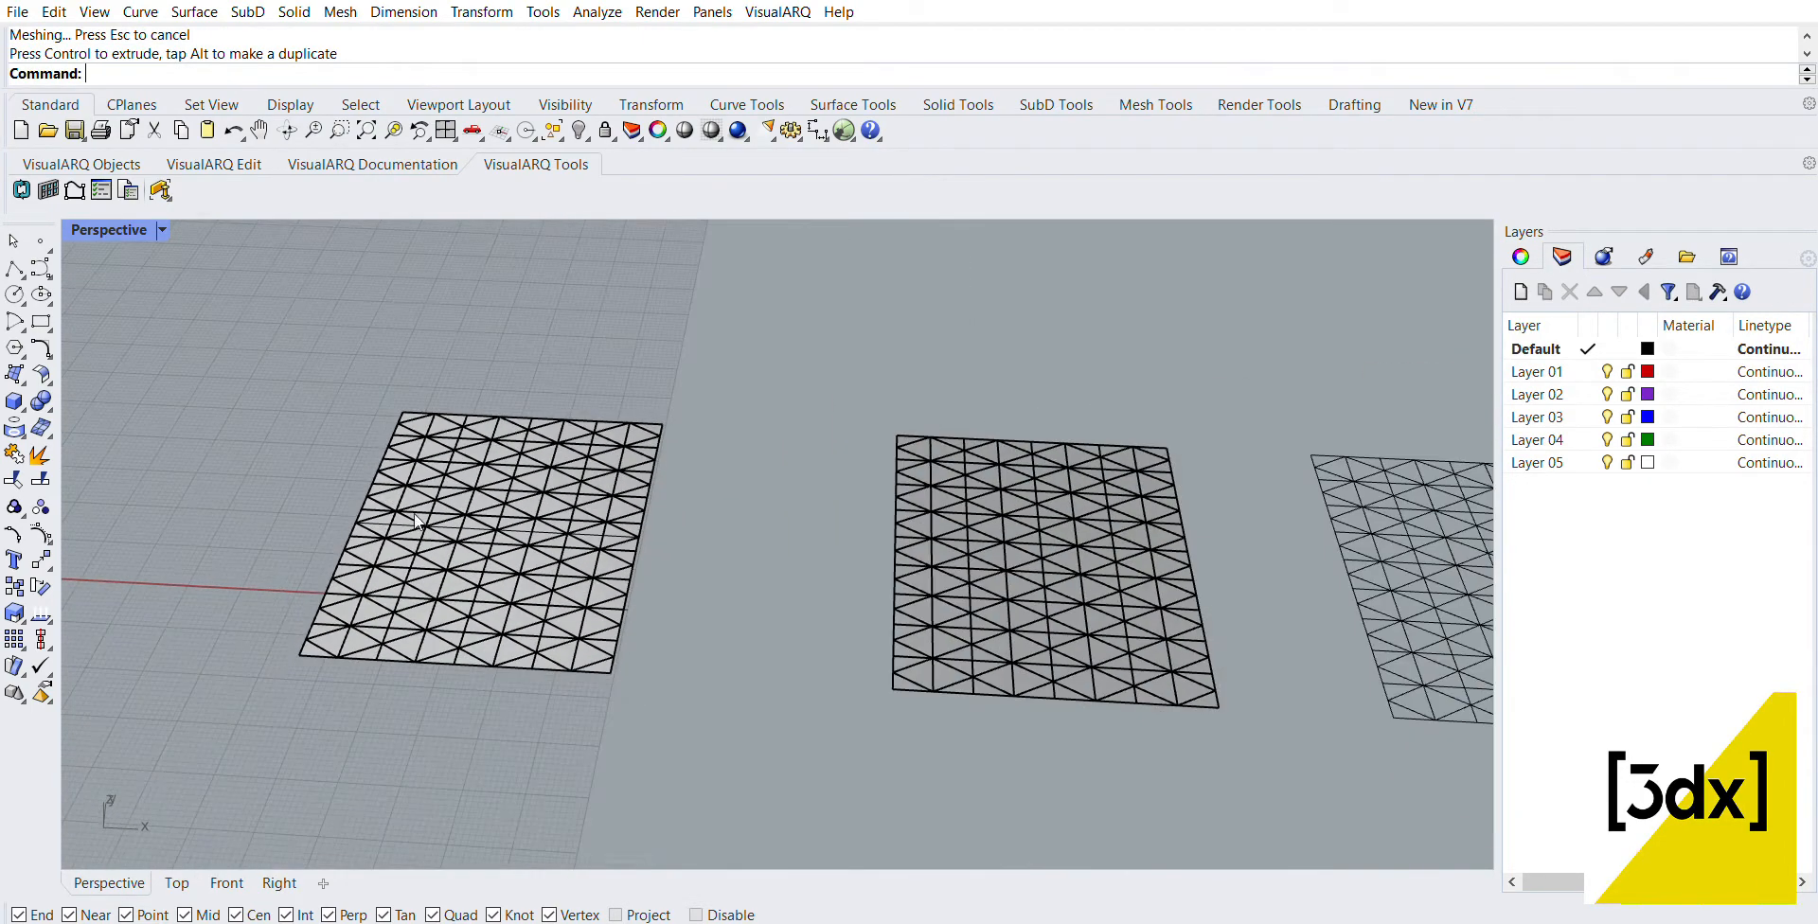
scroll(1118, 598, up, 4)
scroll(1079, 616, up, 4)
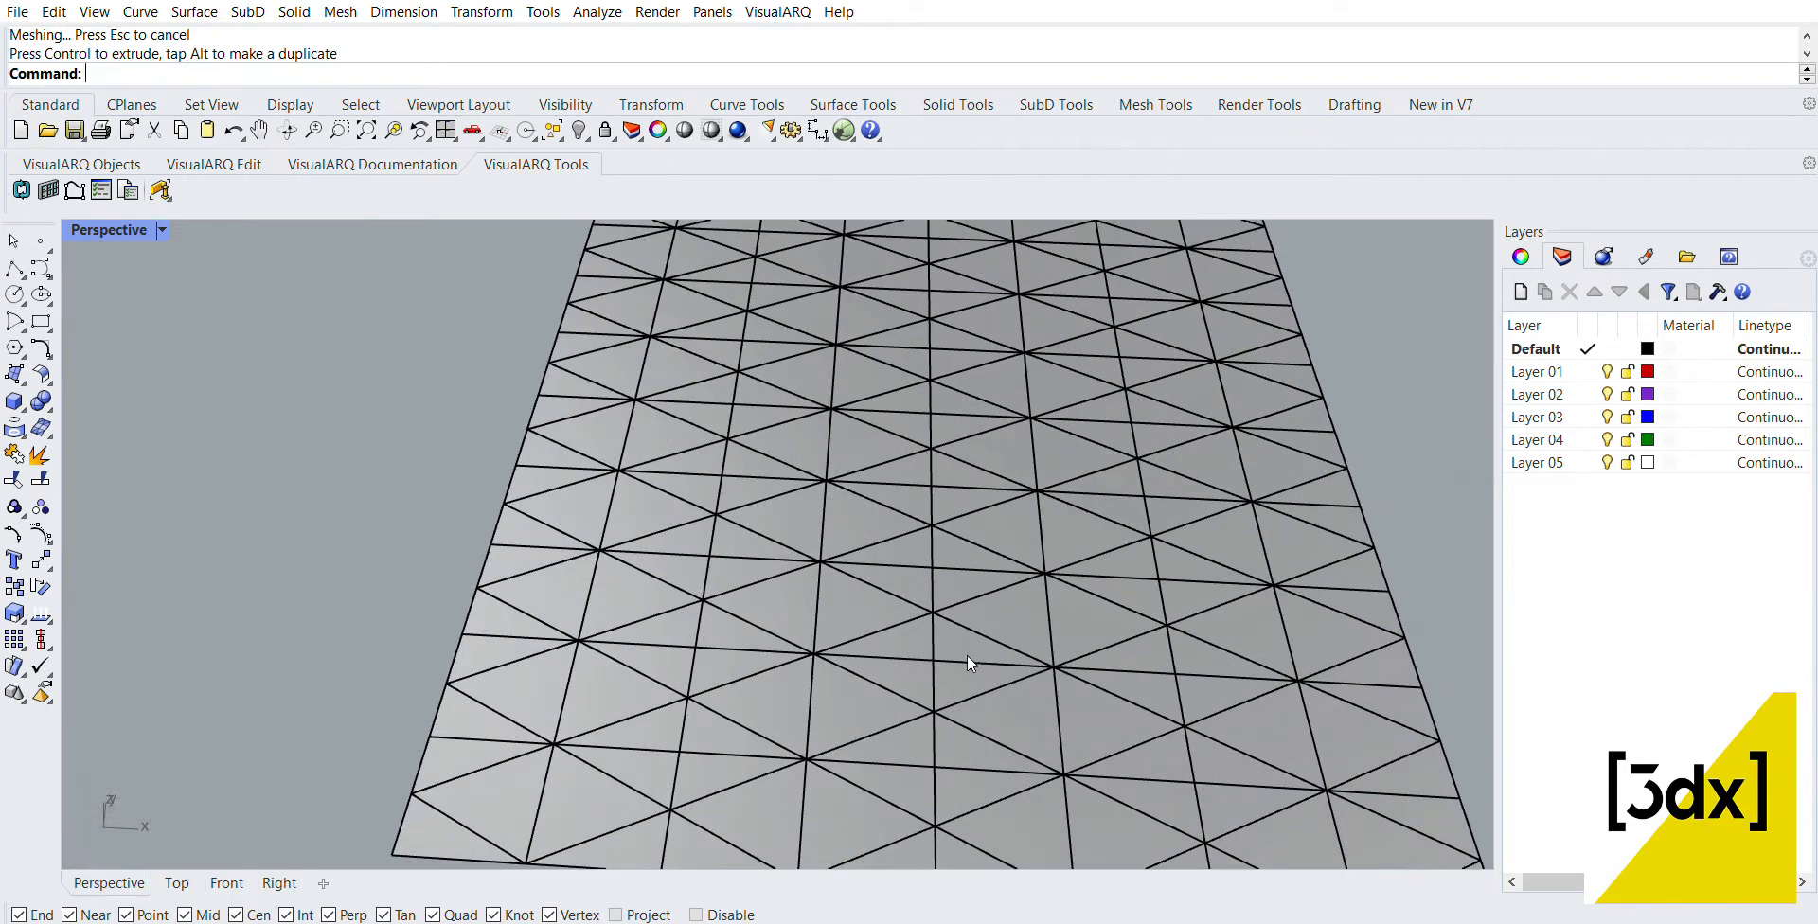
click(948, 663)
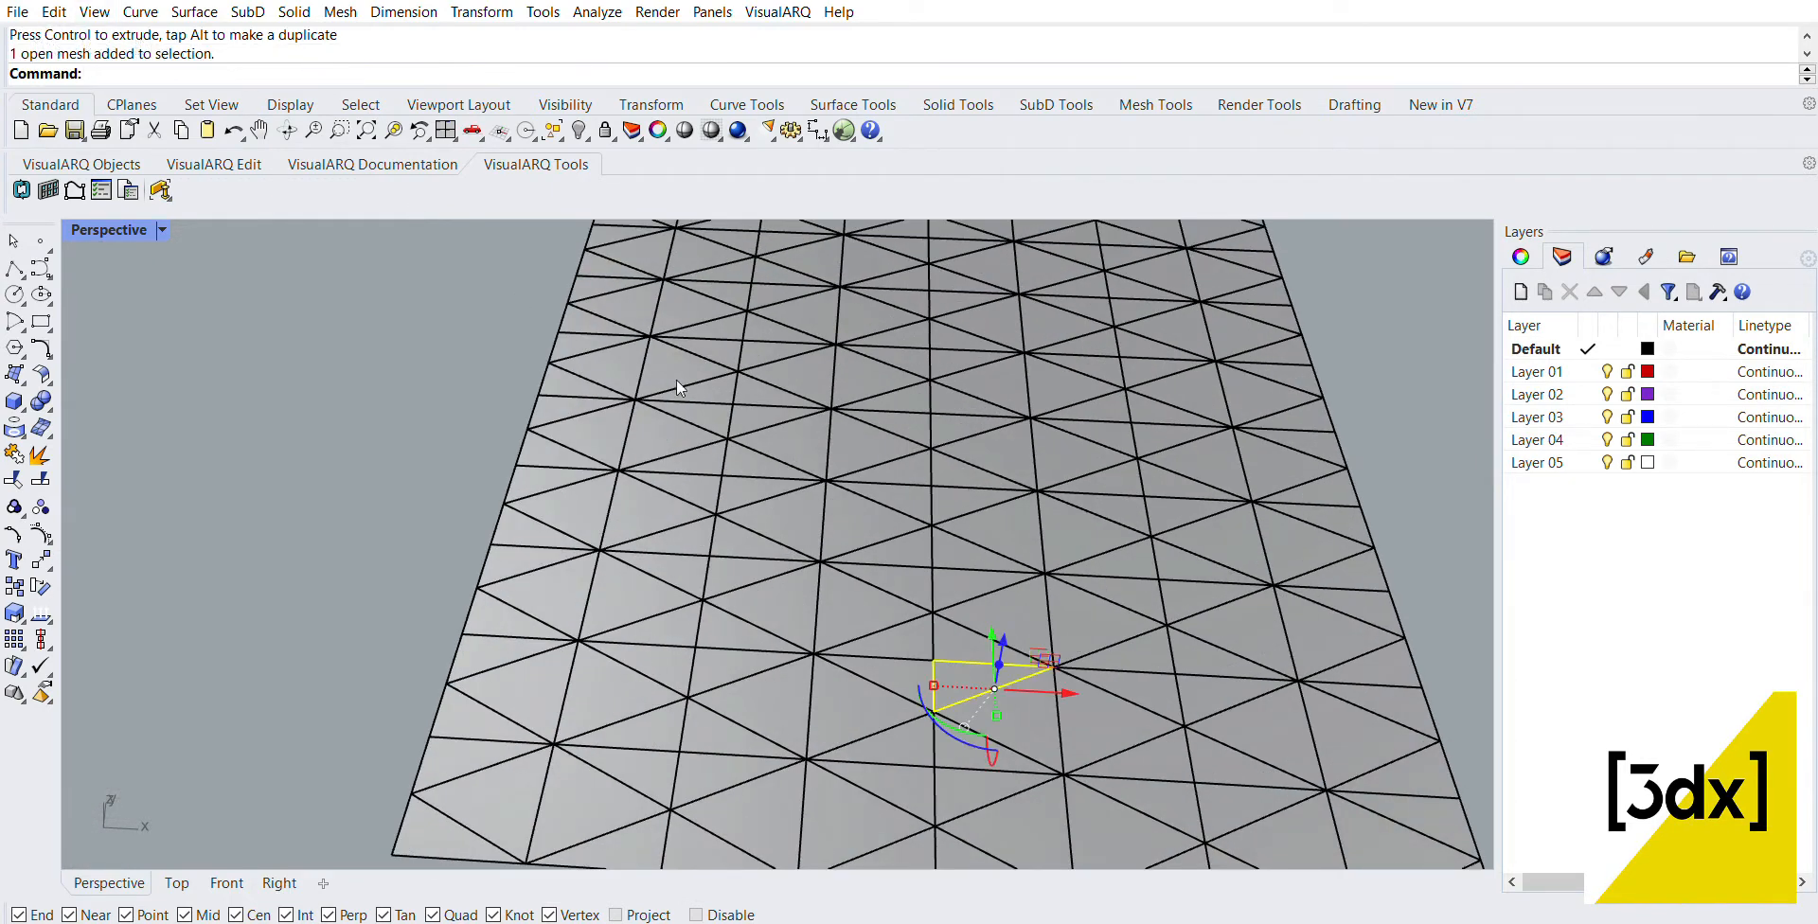
Step: Select all the triangular meshes of the flat panel and extrude them slightly upward along Z to give them thickness
scroll(907, 449, down, 5)
scroll(775, 349, up, 2)
drag(690, 248, 1200, 743)
click(1227, 749)
drag(1256, 798, 662, 260)
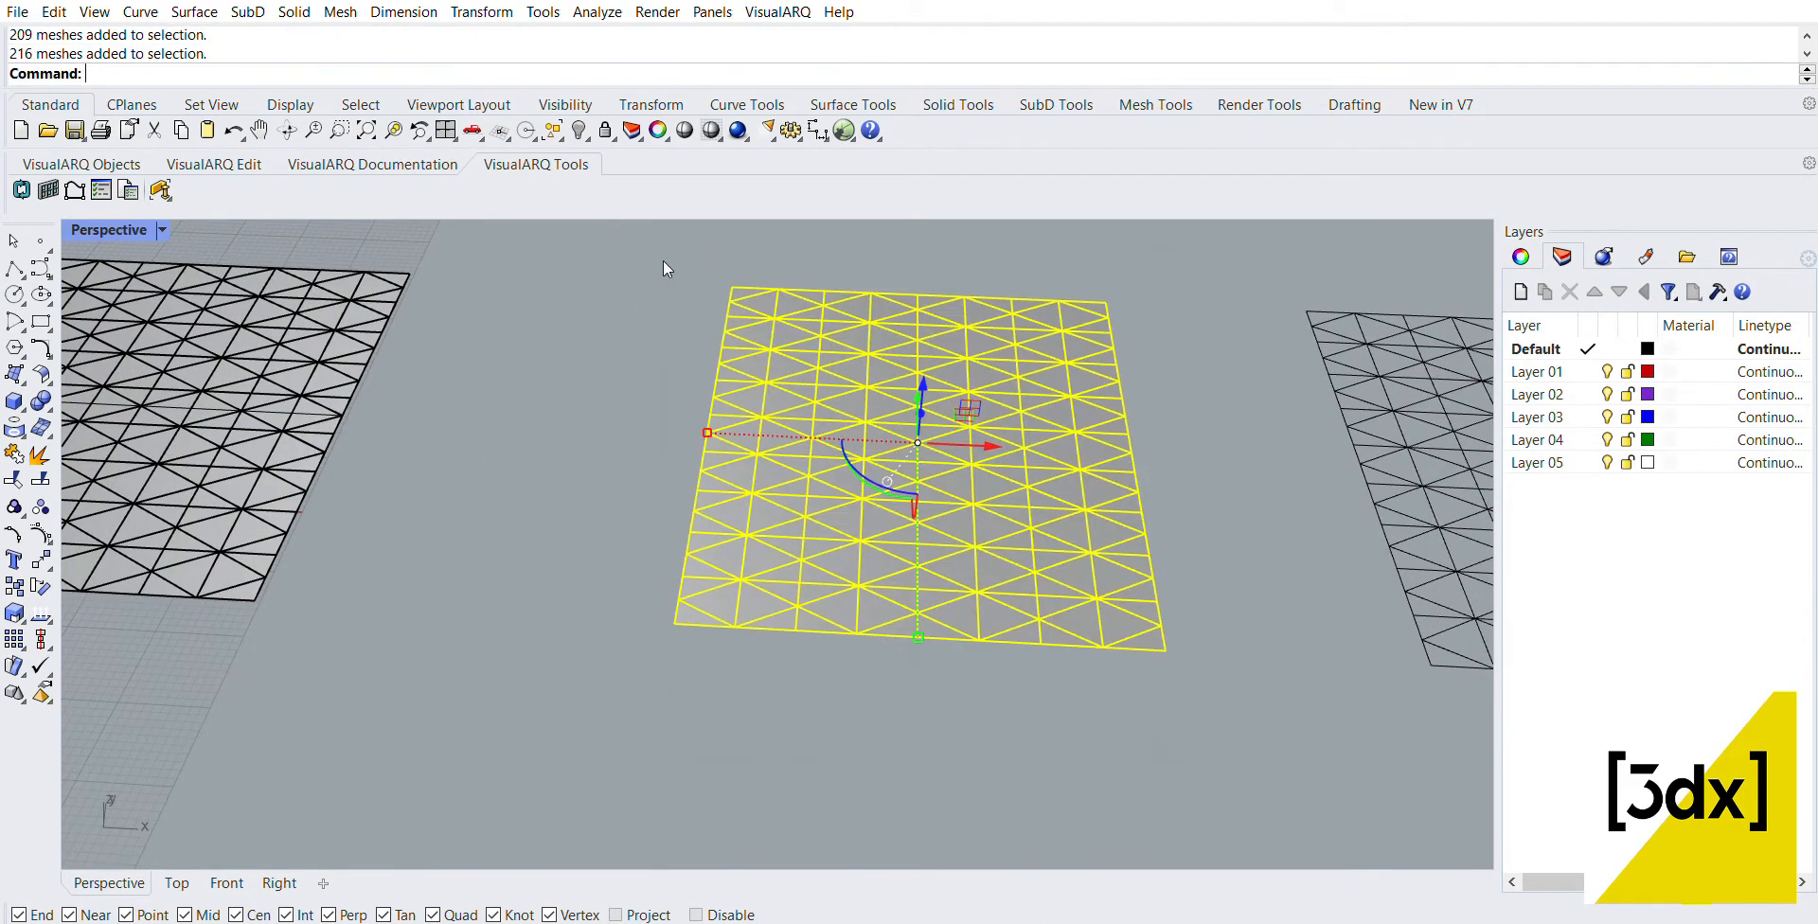
right_drag(663, 259, 809, 398)
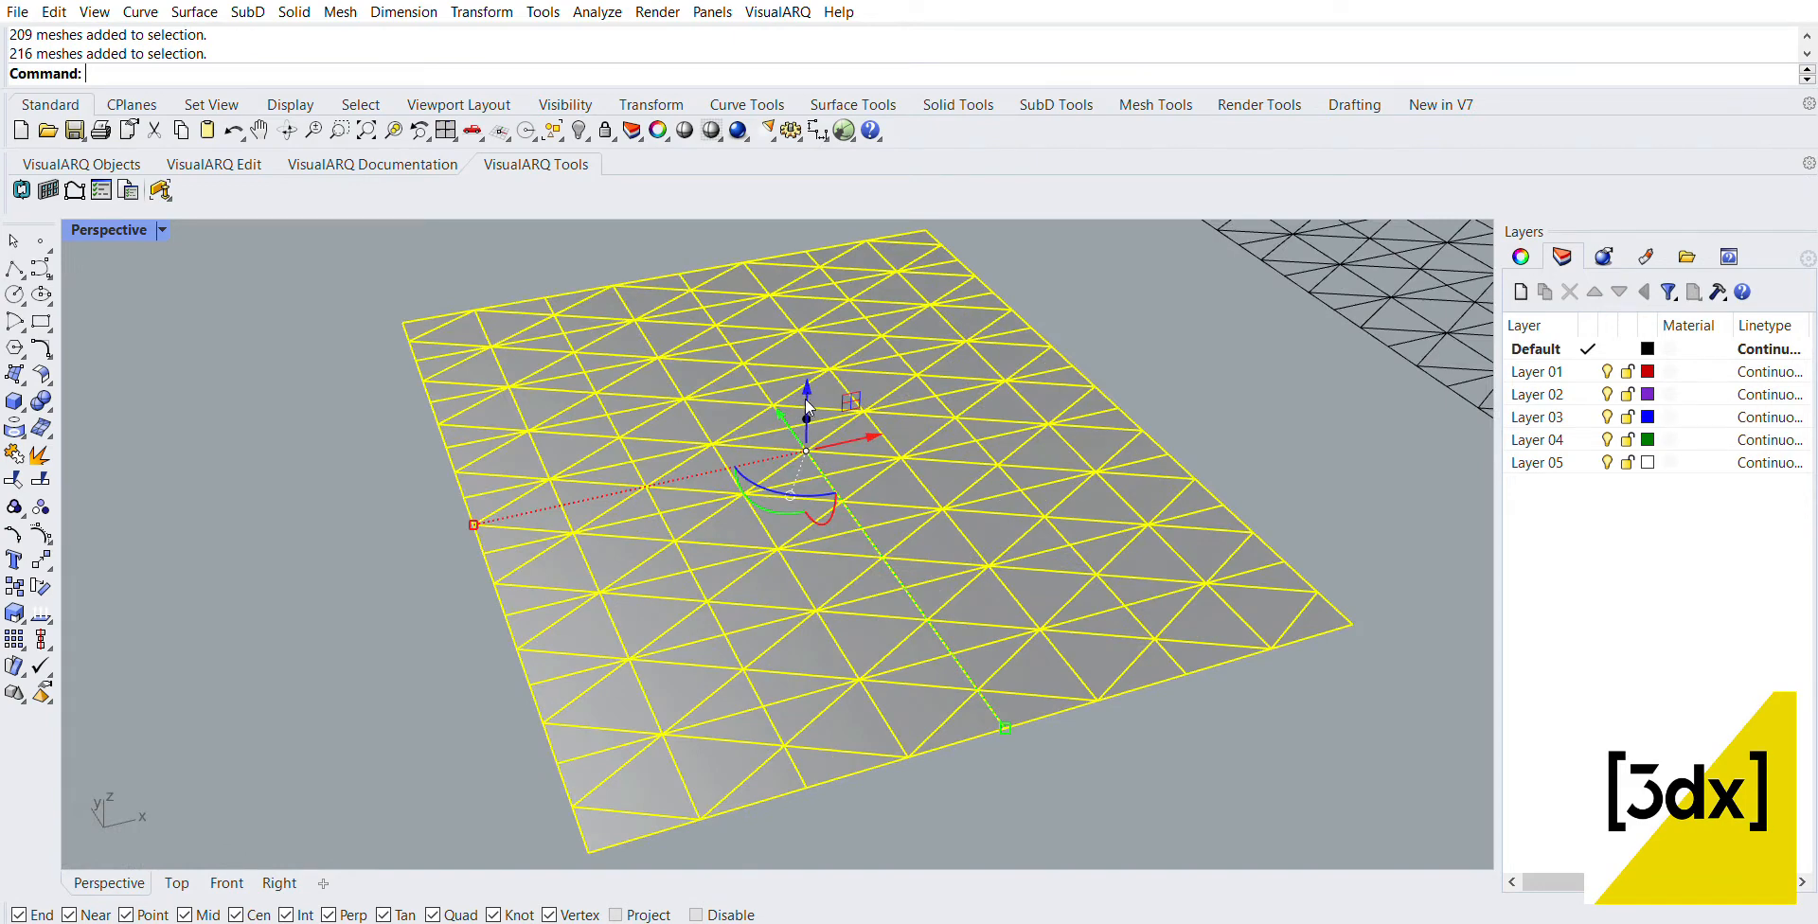
mouse_move(805, 400)
mouse_down()
mouse_move(805, 365)
mouse_move(811, 384)
mouse_up()
right_drag(810, 383, 1040, 490)
scroll(1029, 506, down, 6)
click(1013, 424)
right_drag(1013, 424, 900, 578)
scroll(958, 560, down, 7)
scroll(952, 568, up, 4)
scroll(892, 542, up, 2)
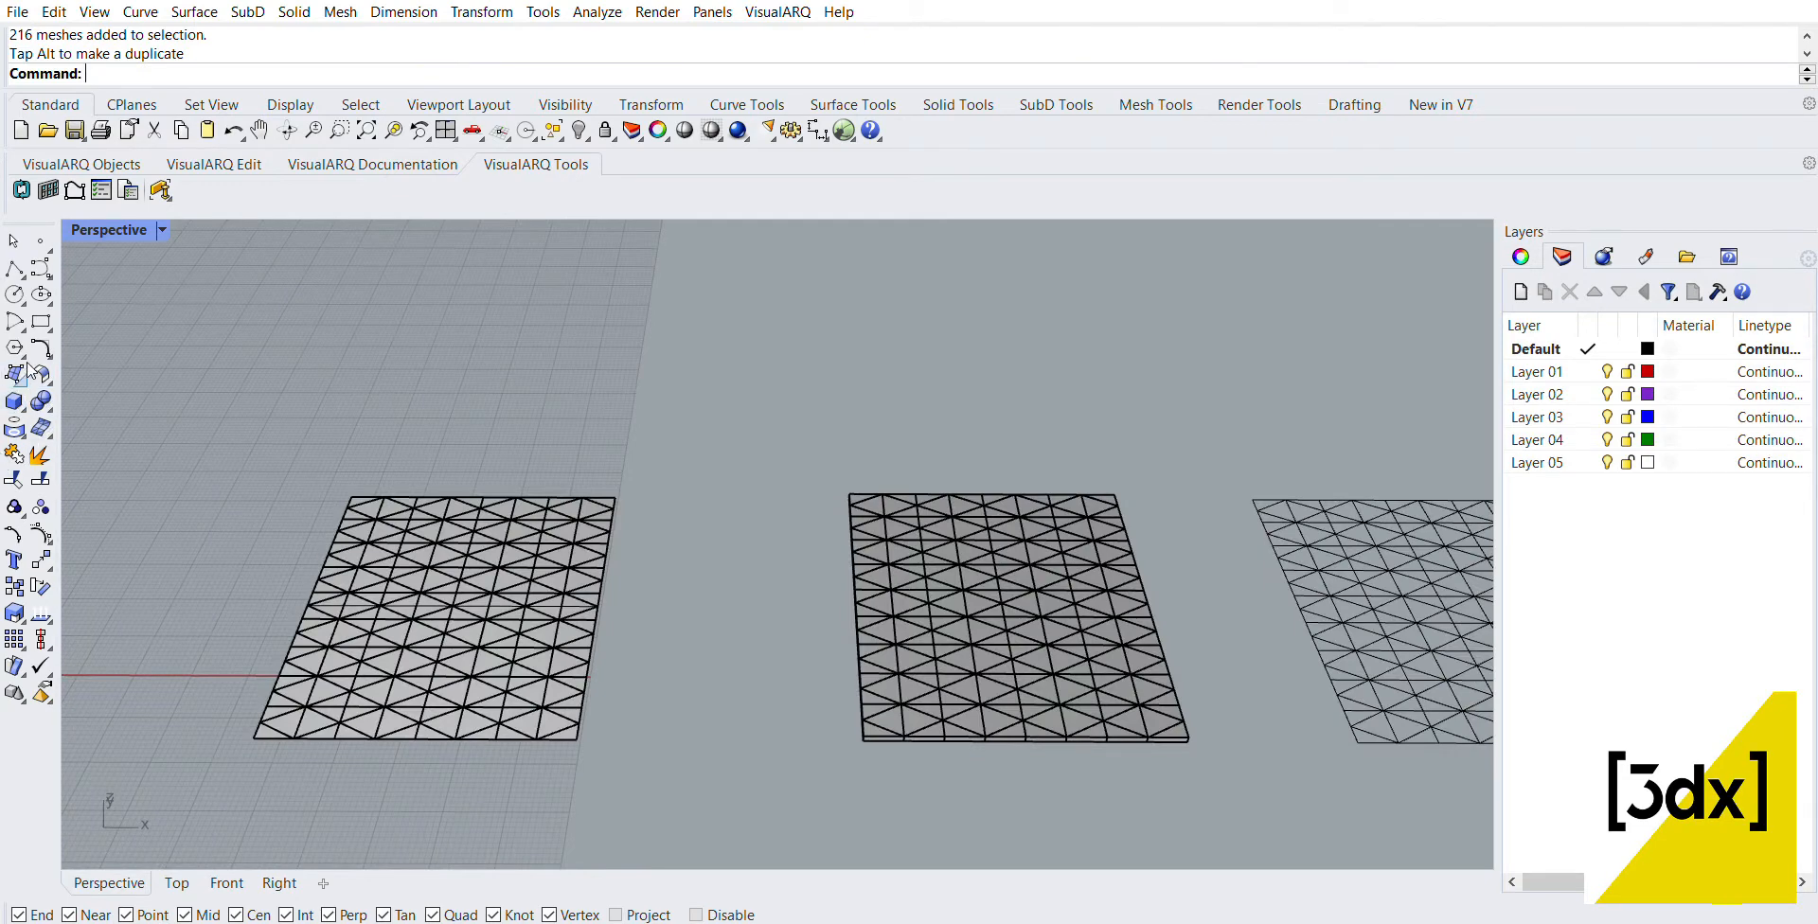
Step: Create a rectangular plane beneath the thickened mesh panel, spanning two diagonally opposite bottom corners
click(196, 362)
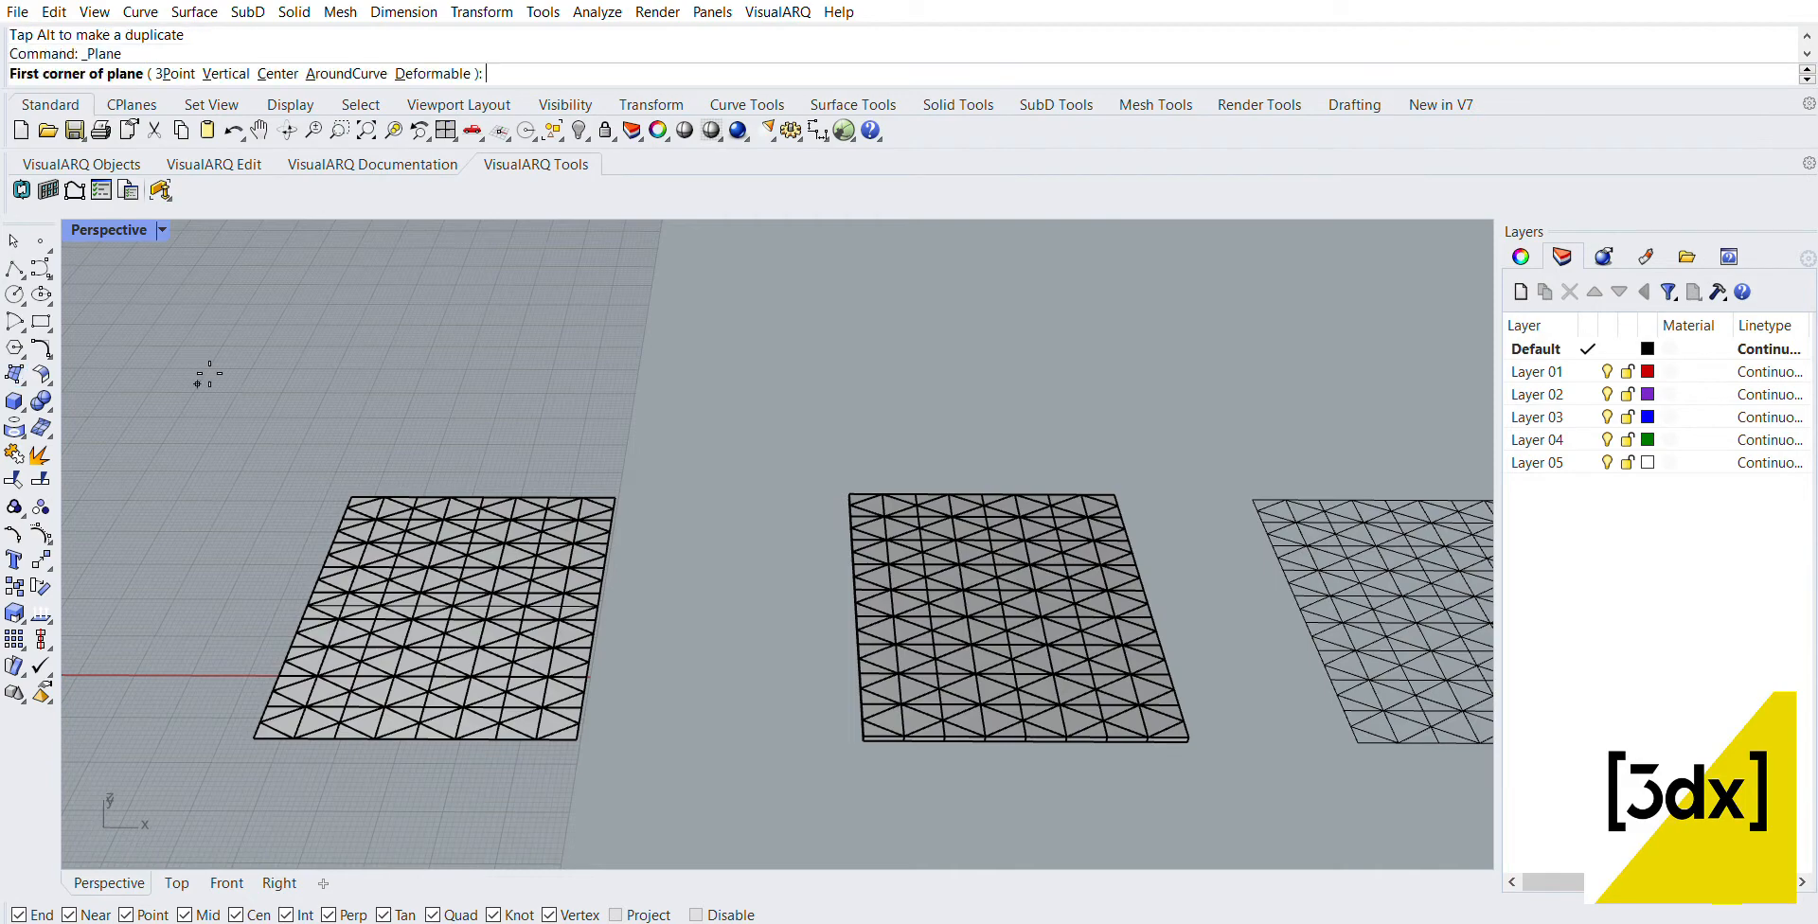
scroll(806, 591, up, 10)
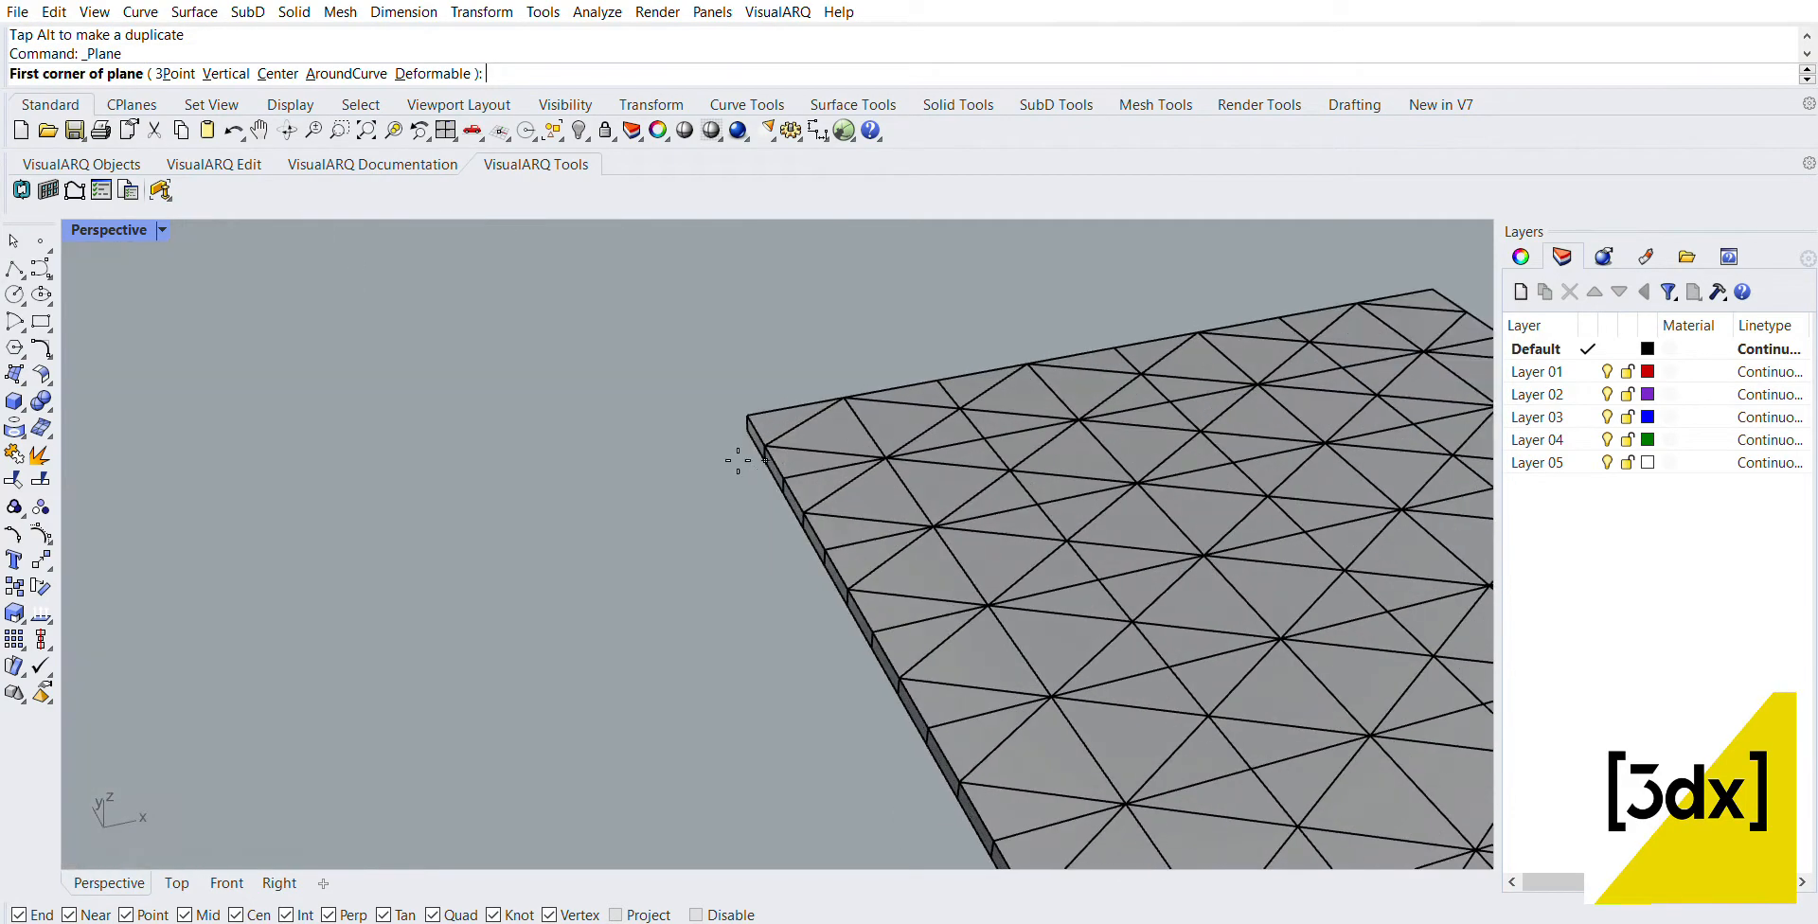
click(748, 431)
scroll(272, 304, down, 5)
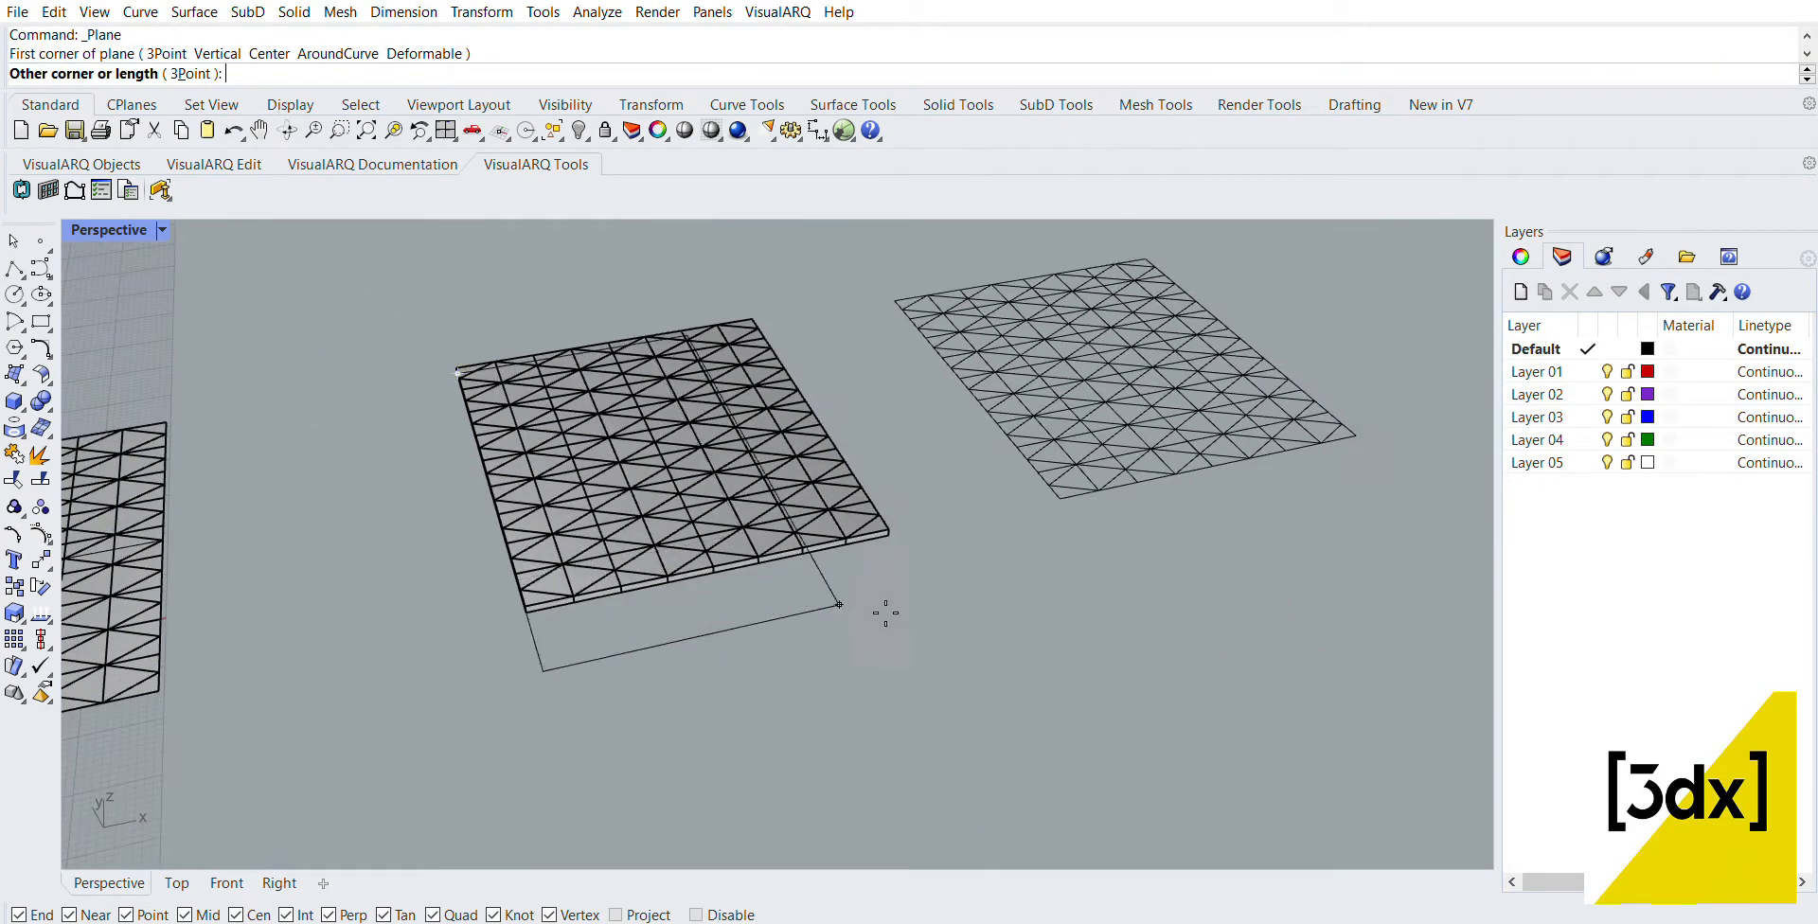
scroll(931, 464, up, 6)
click(905, 437)
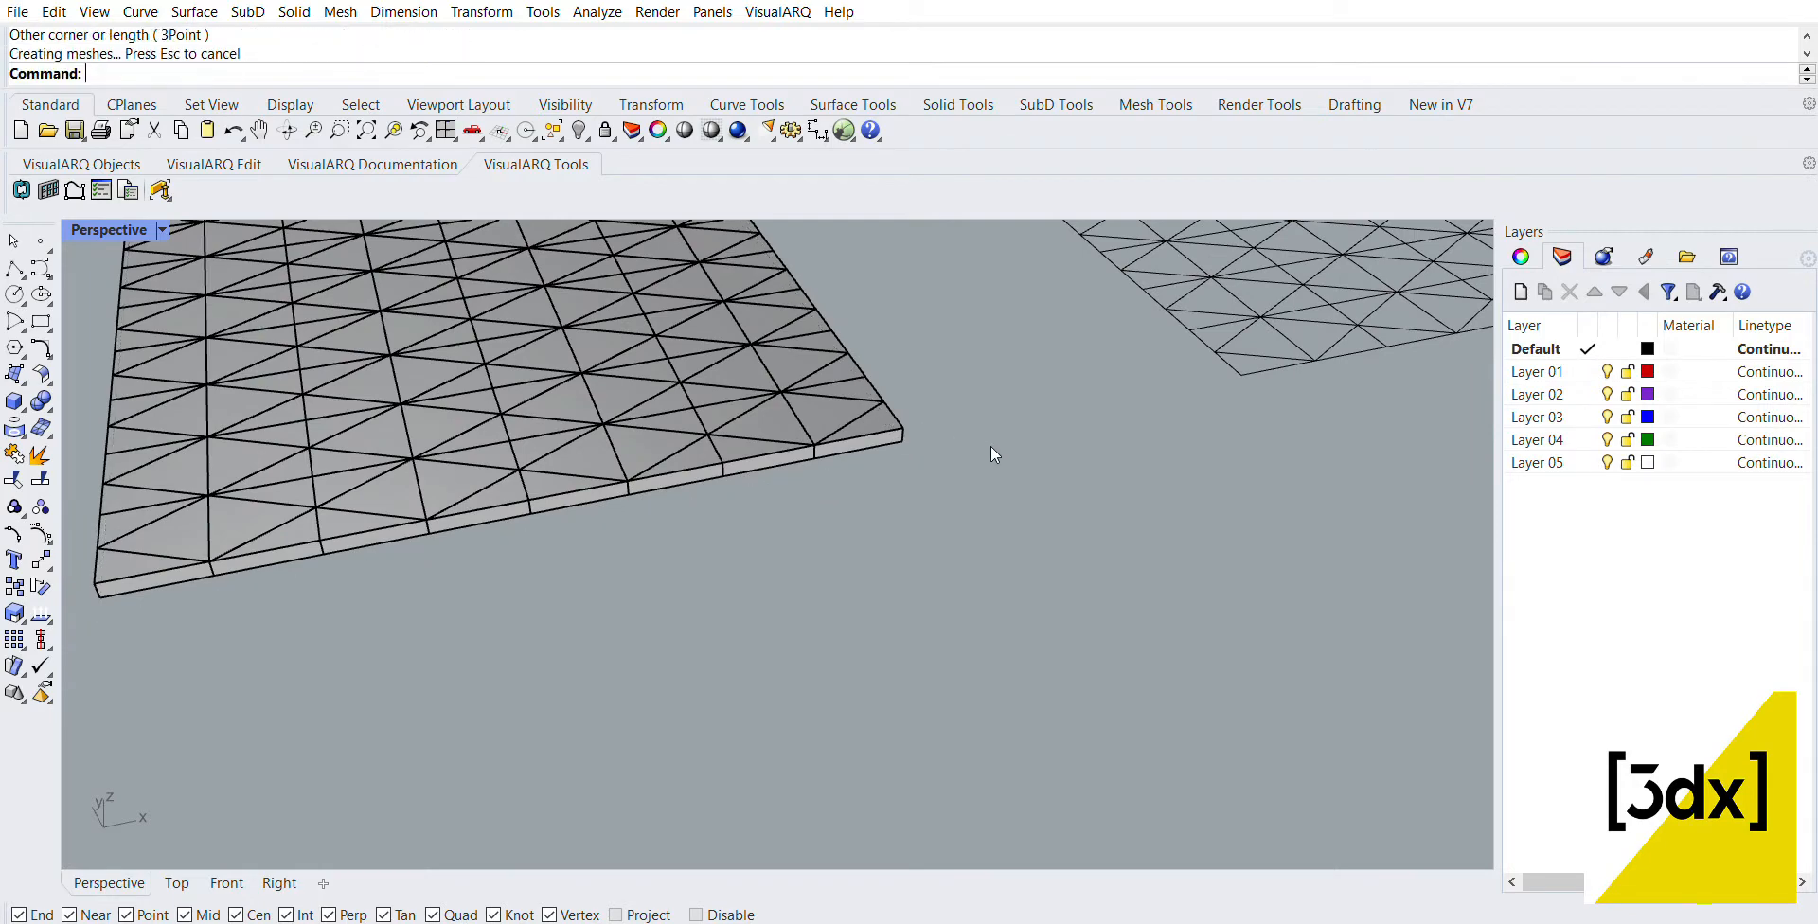
scroll(990, 450, down, 4)
scroll(991, 525, down, 5)
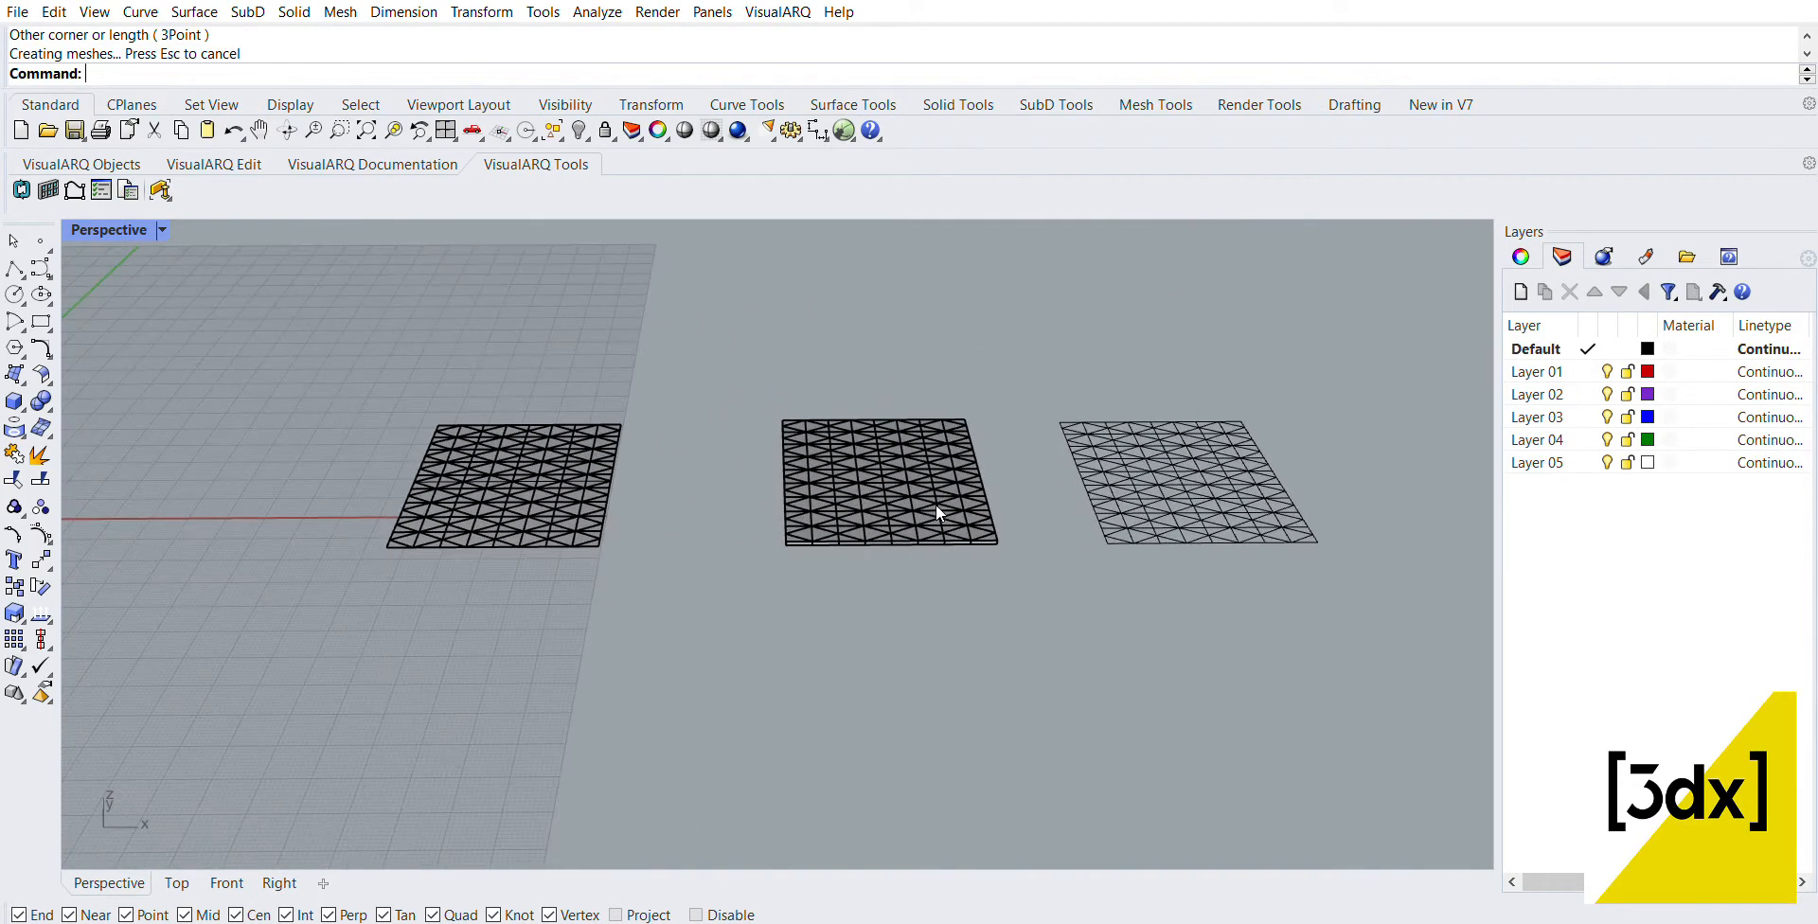
Step: Start FlowAlongSrf and set the thickened triangular meshes, without the base plane, as the objects to flow
text(FlowAlongSrf)
key(Return)
scroll(933, 416, down, 11)
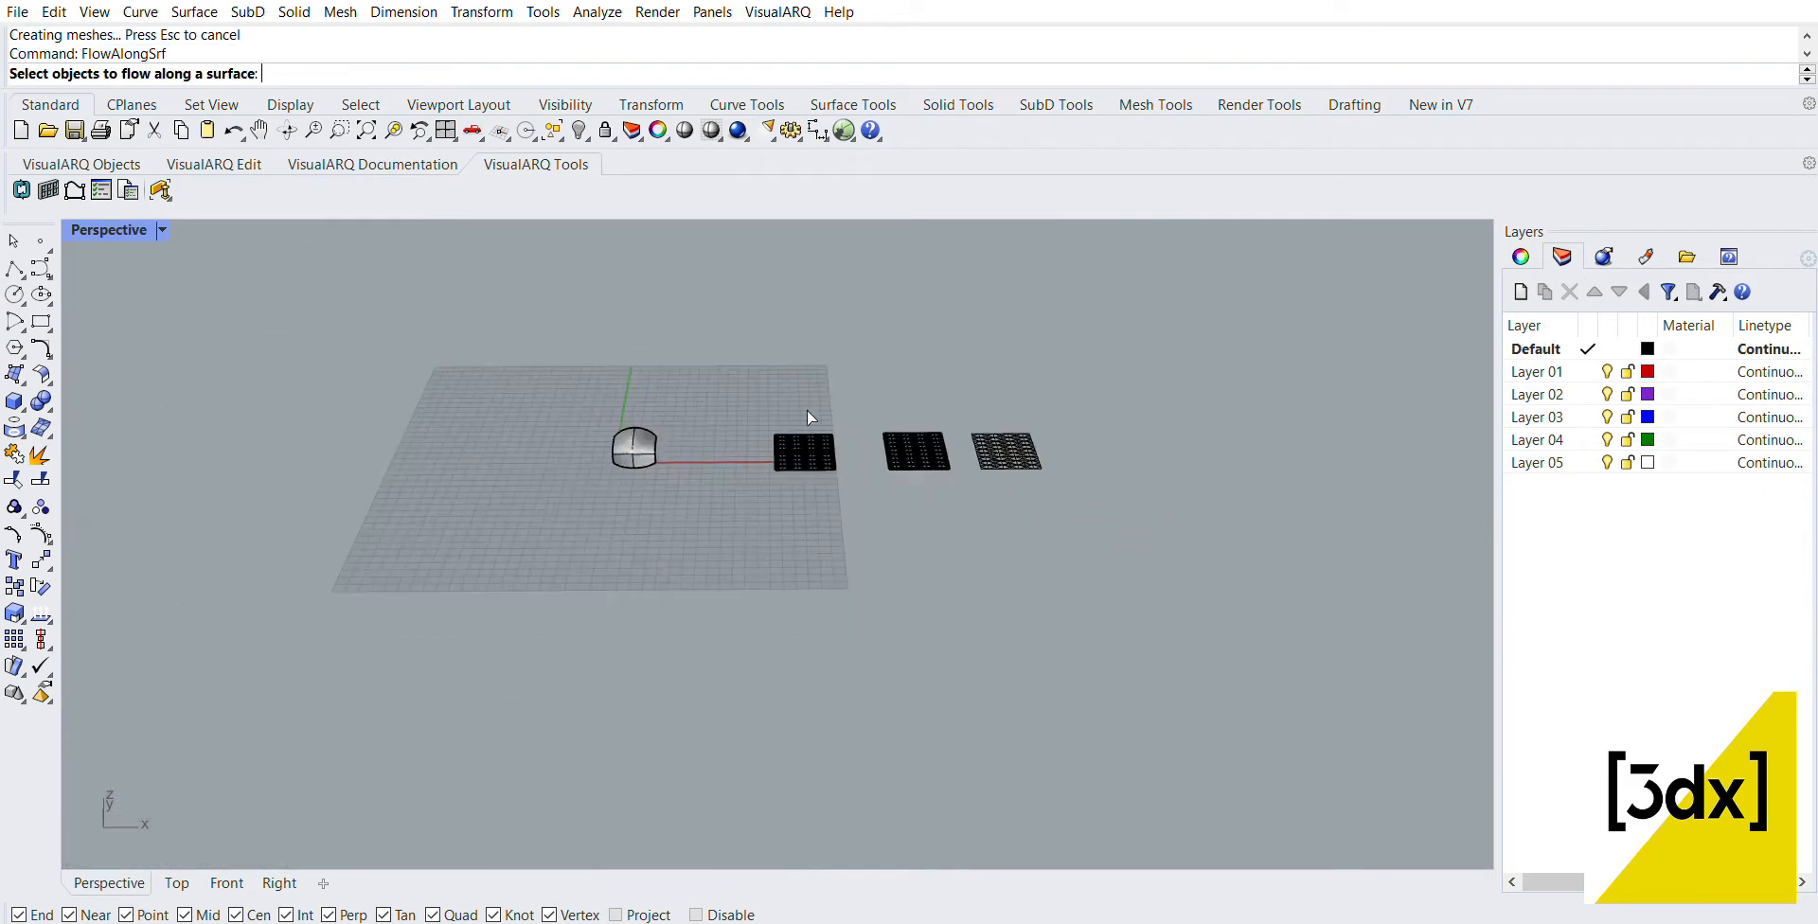
scroll(805, 411, up, 11)
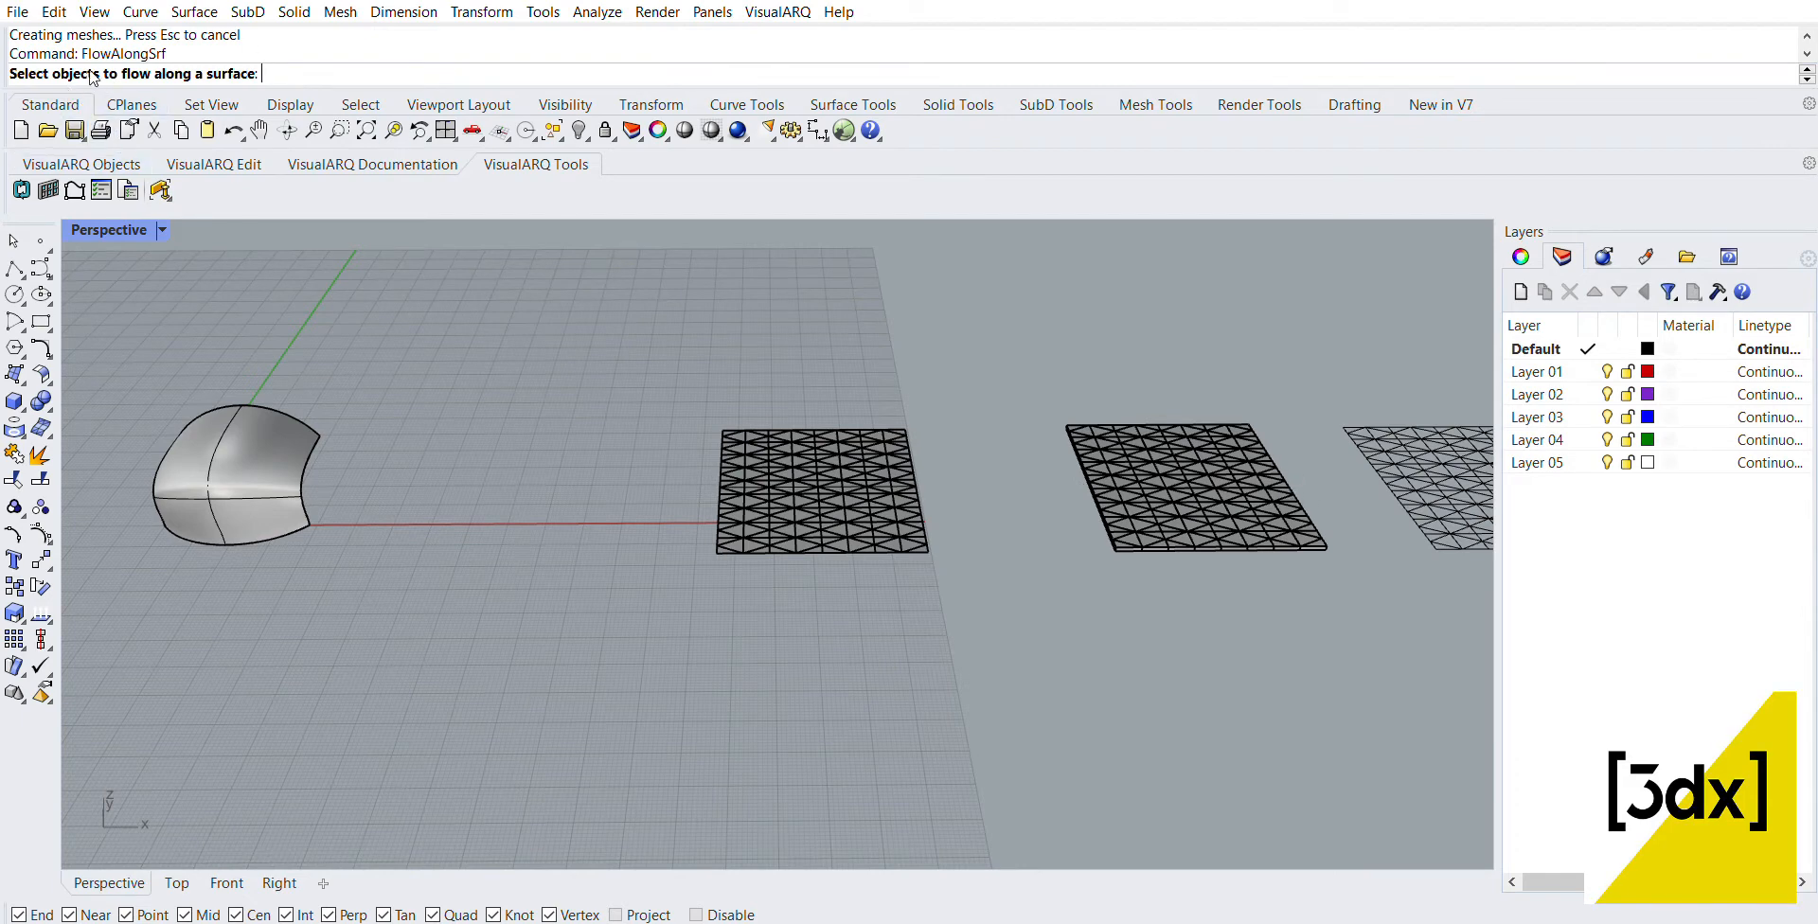
scroll(1136, 427, up, 3)
drag(969, 361, 1453, 668)
scroll(1413, 653, down, 4)
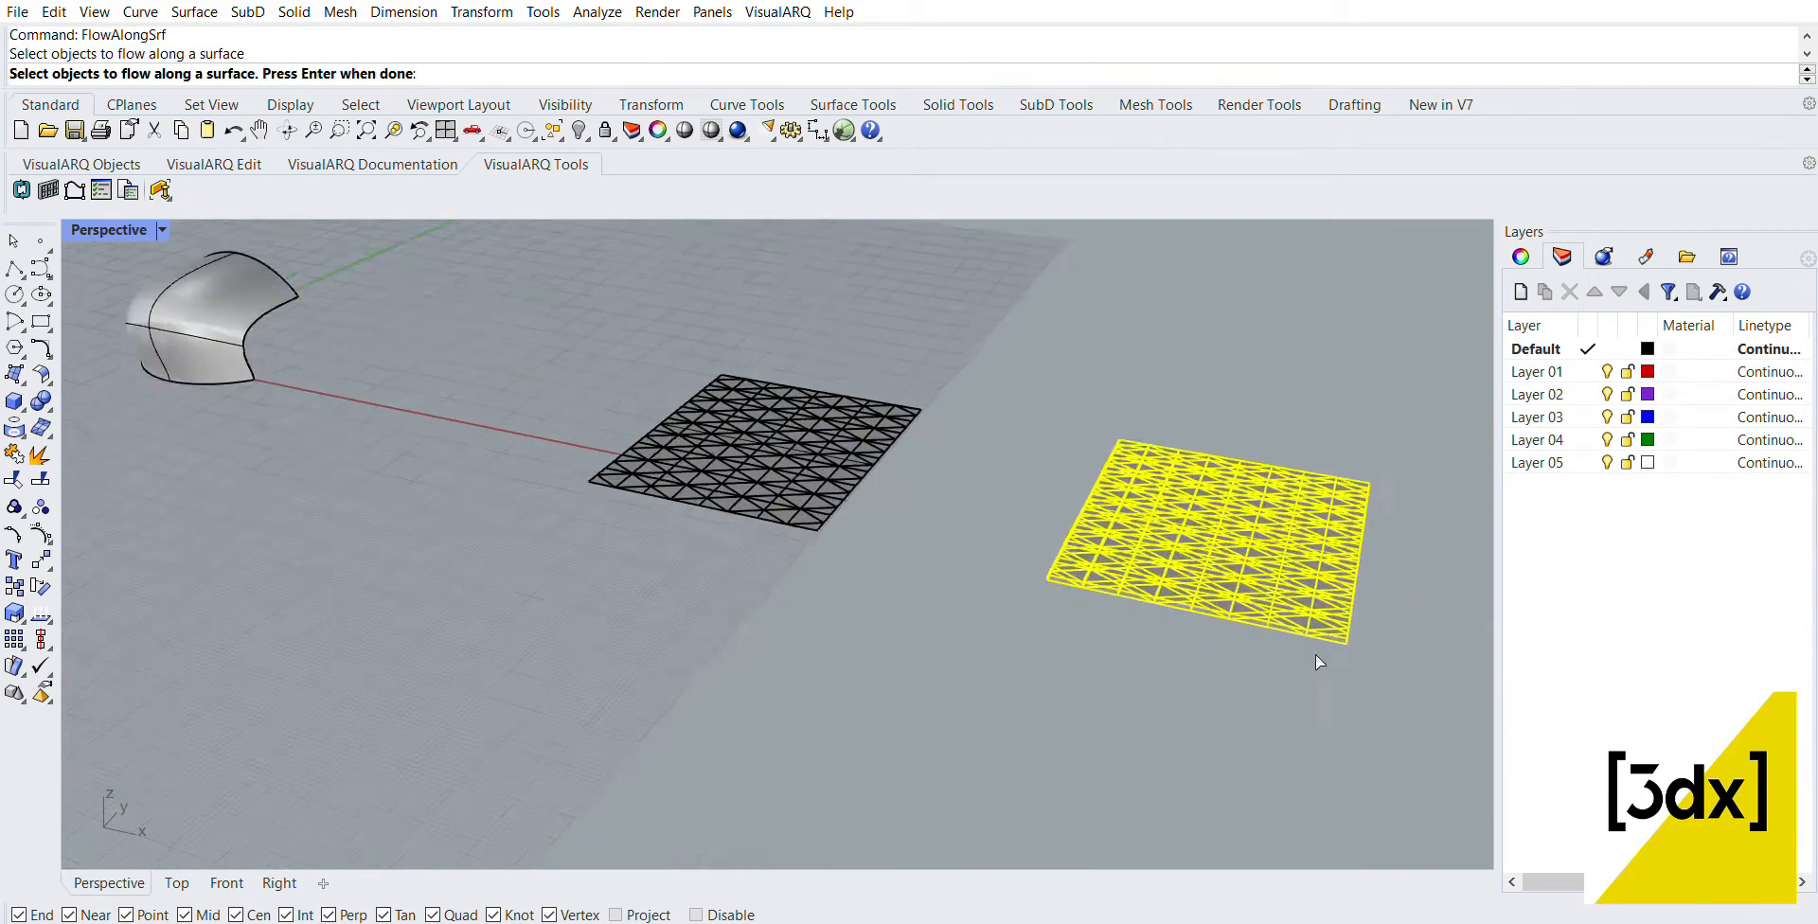
scroll(1315, 656, up, 8)
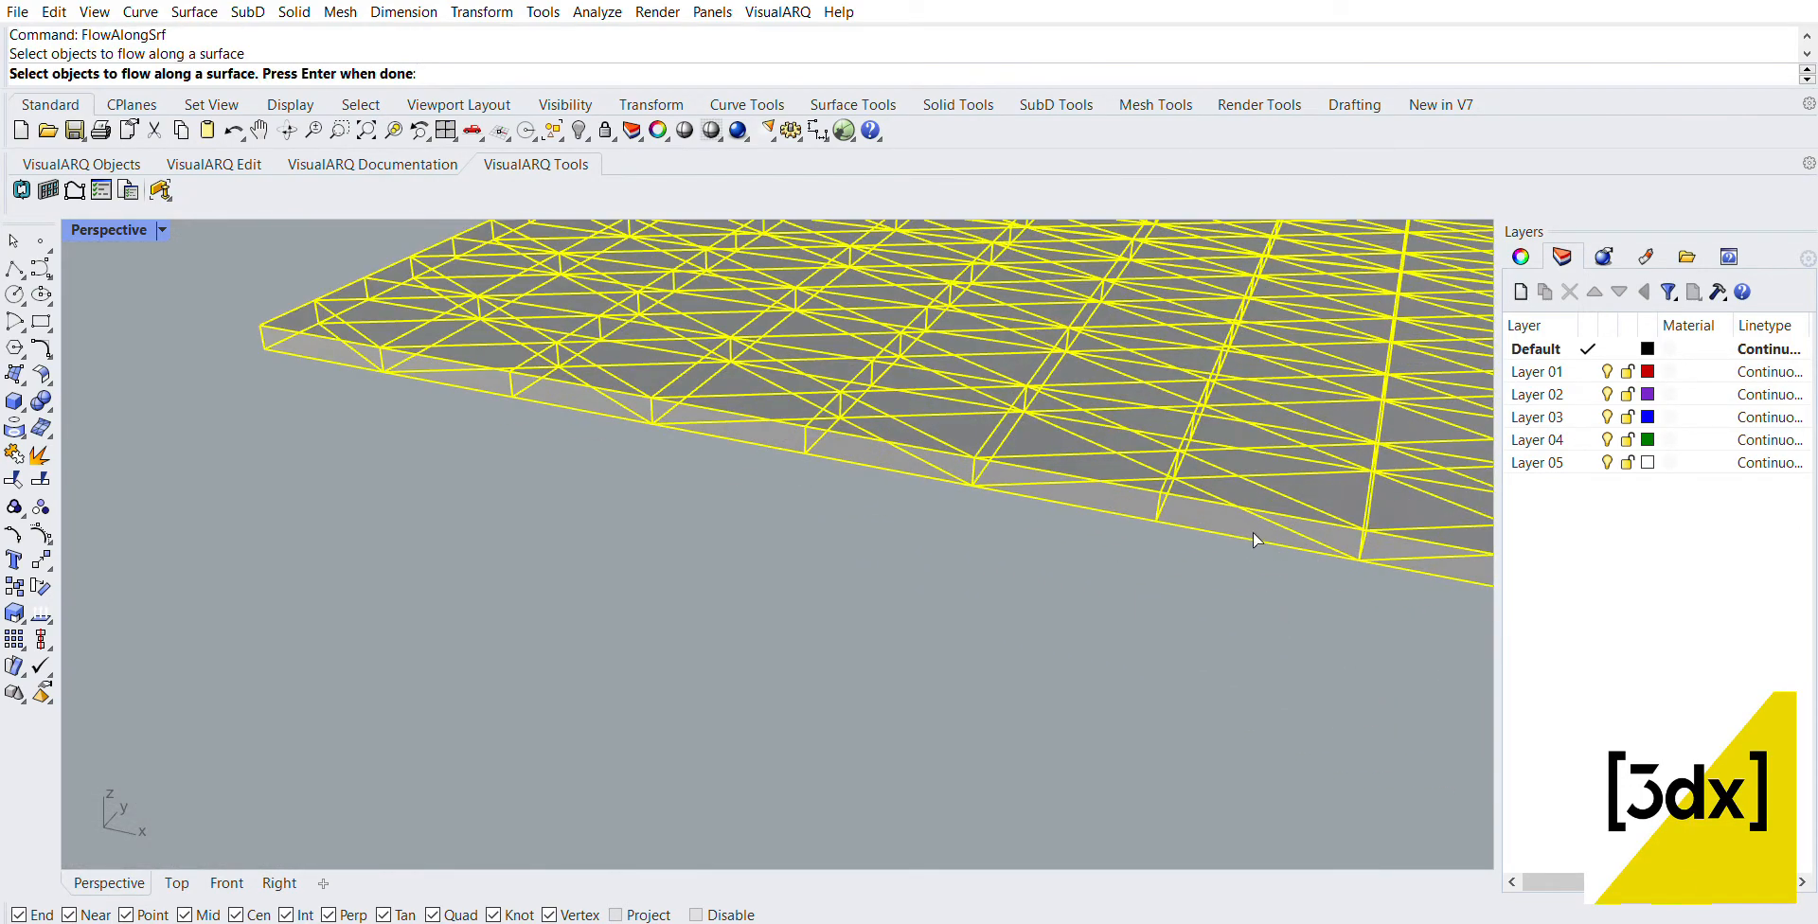
click(1223, 513)
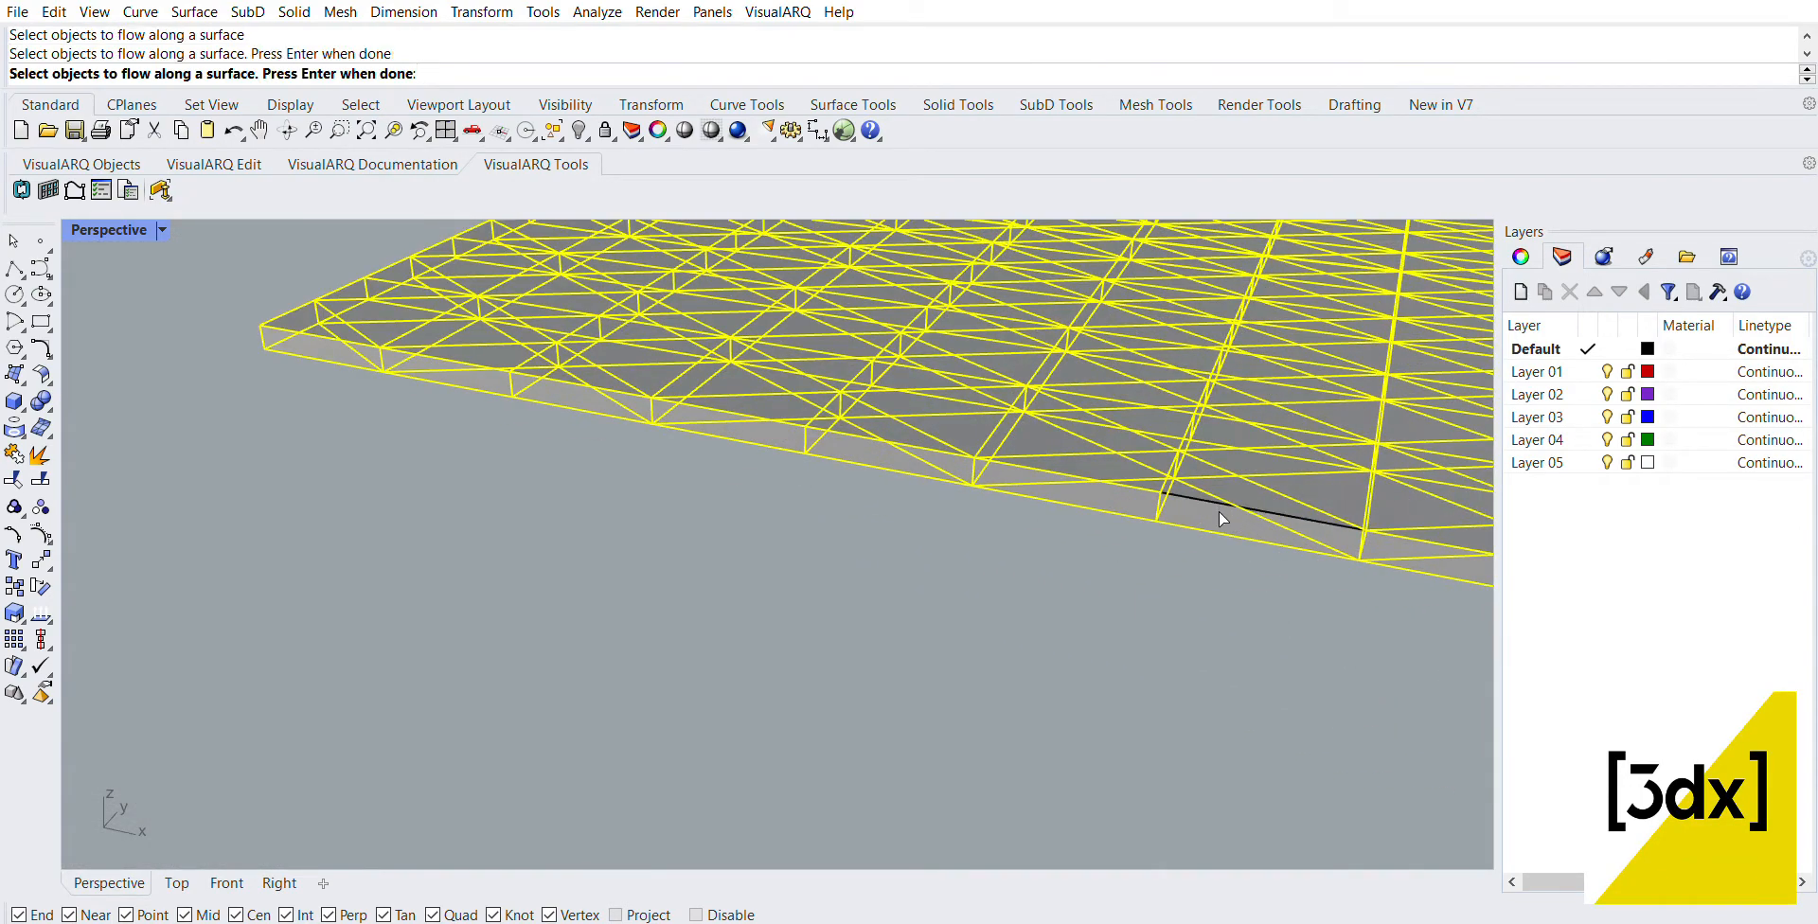
click(1222, 519)
scroll(1133, 521, down, 5)
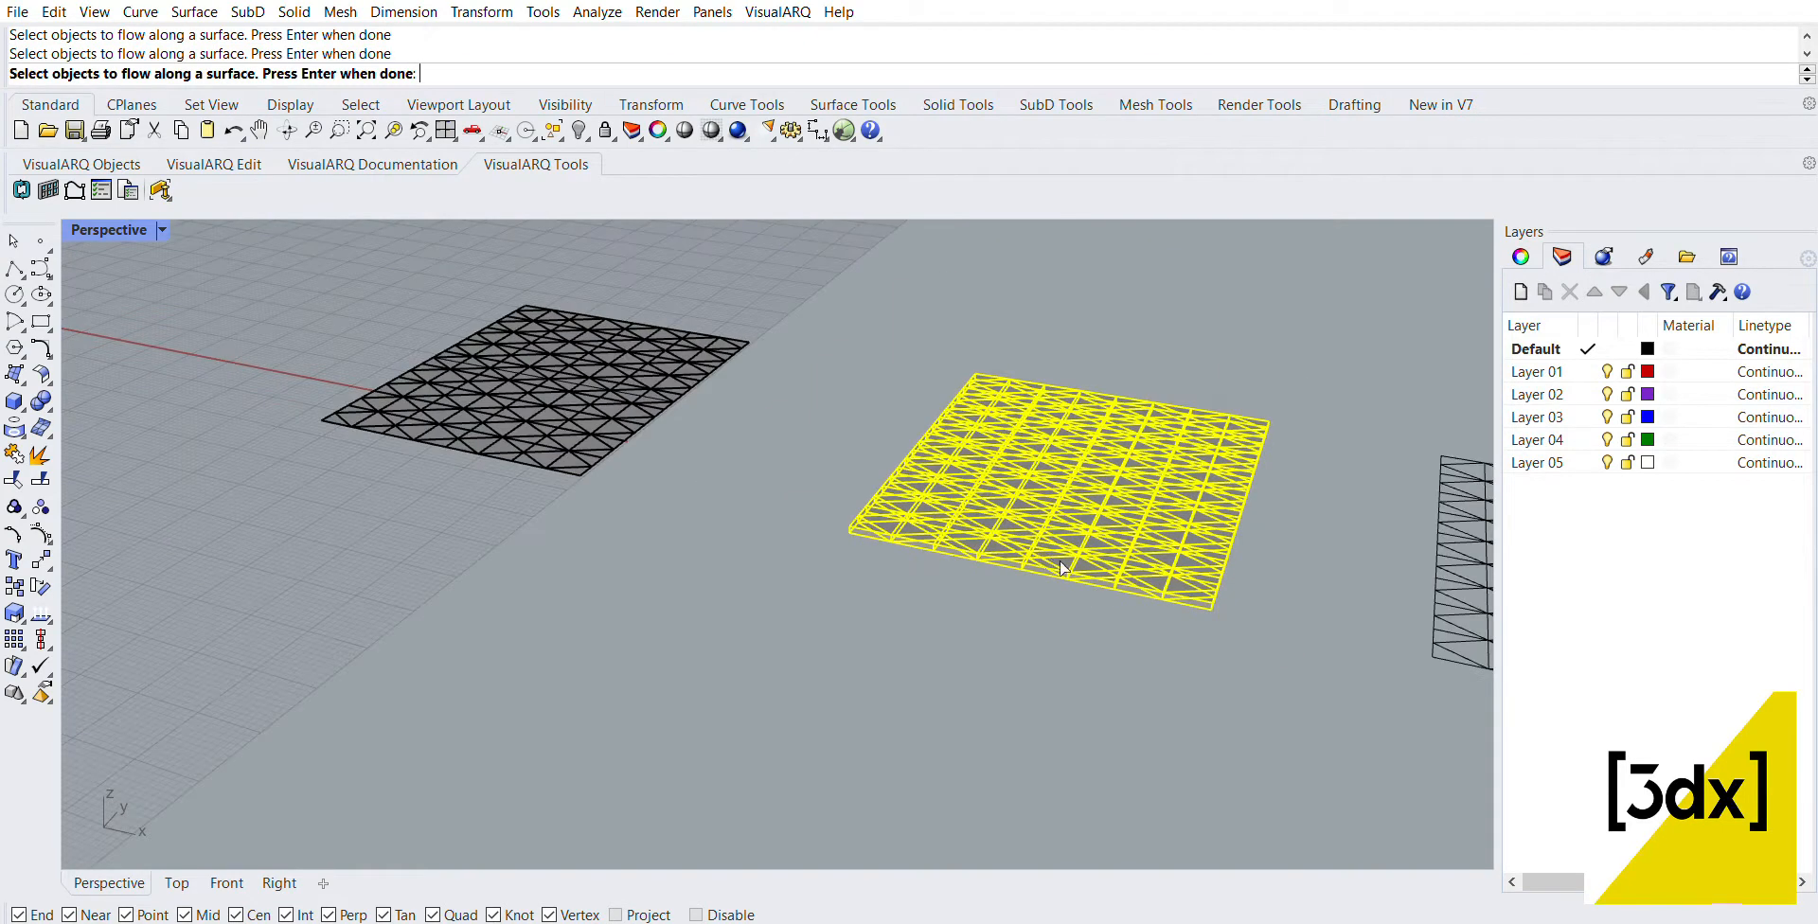
right_drag(1062, 566, 1122, 483)
key(Return)
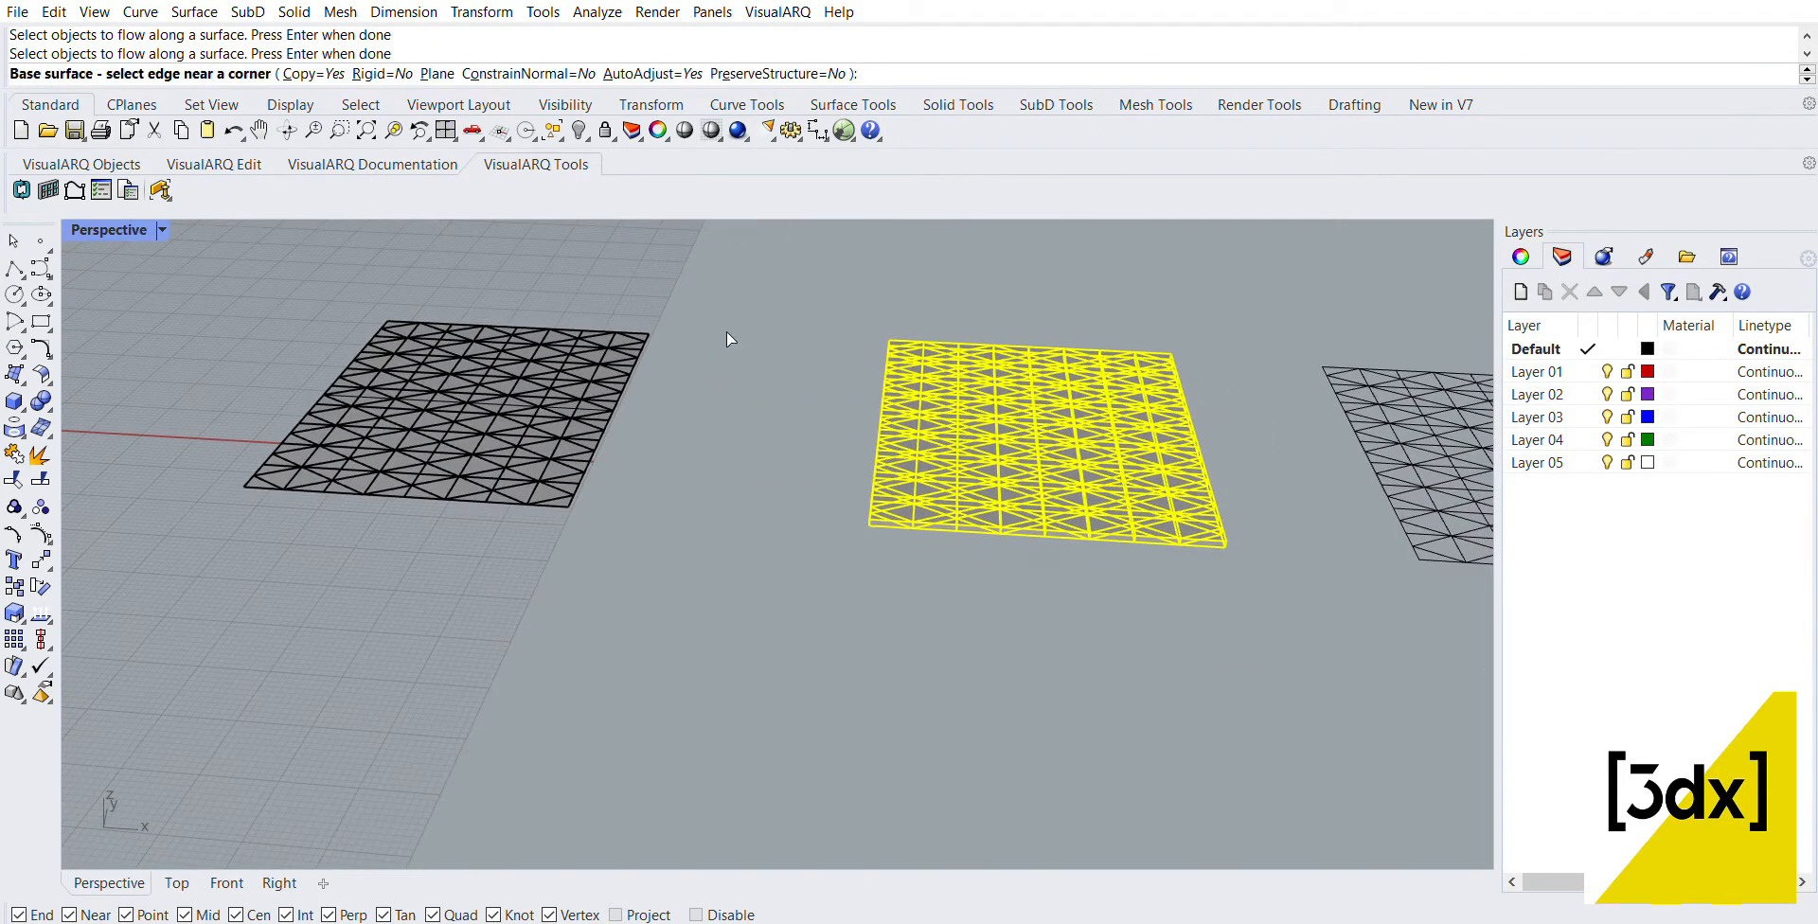
Step: Flow the meshes onto the curved blend surface, picking the base plane's front edge and the matching front edge of the target
scroll(990, 488, up, 3)
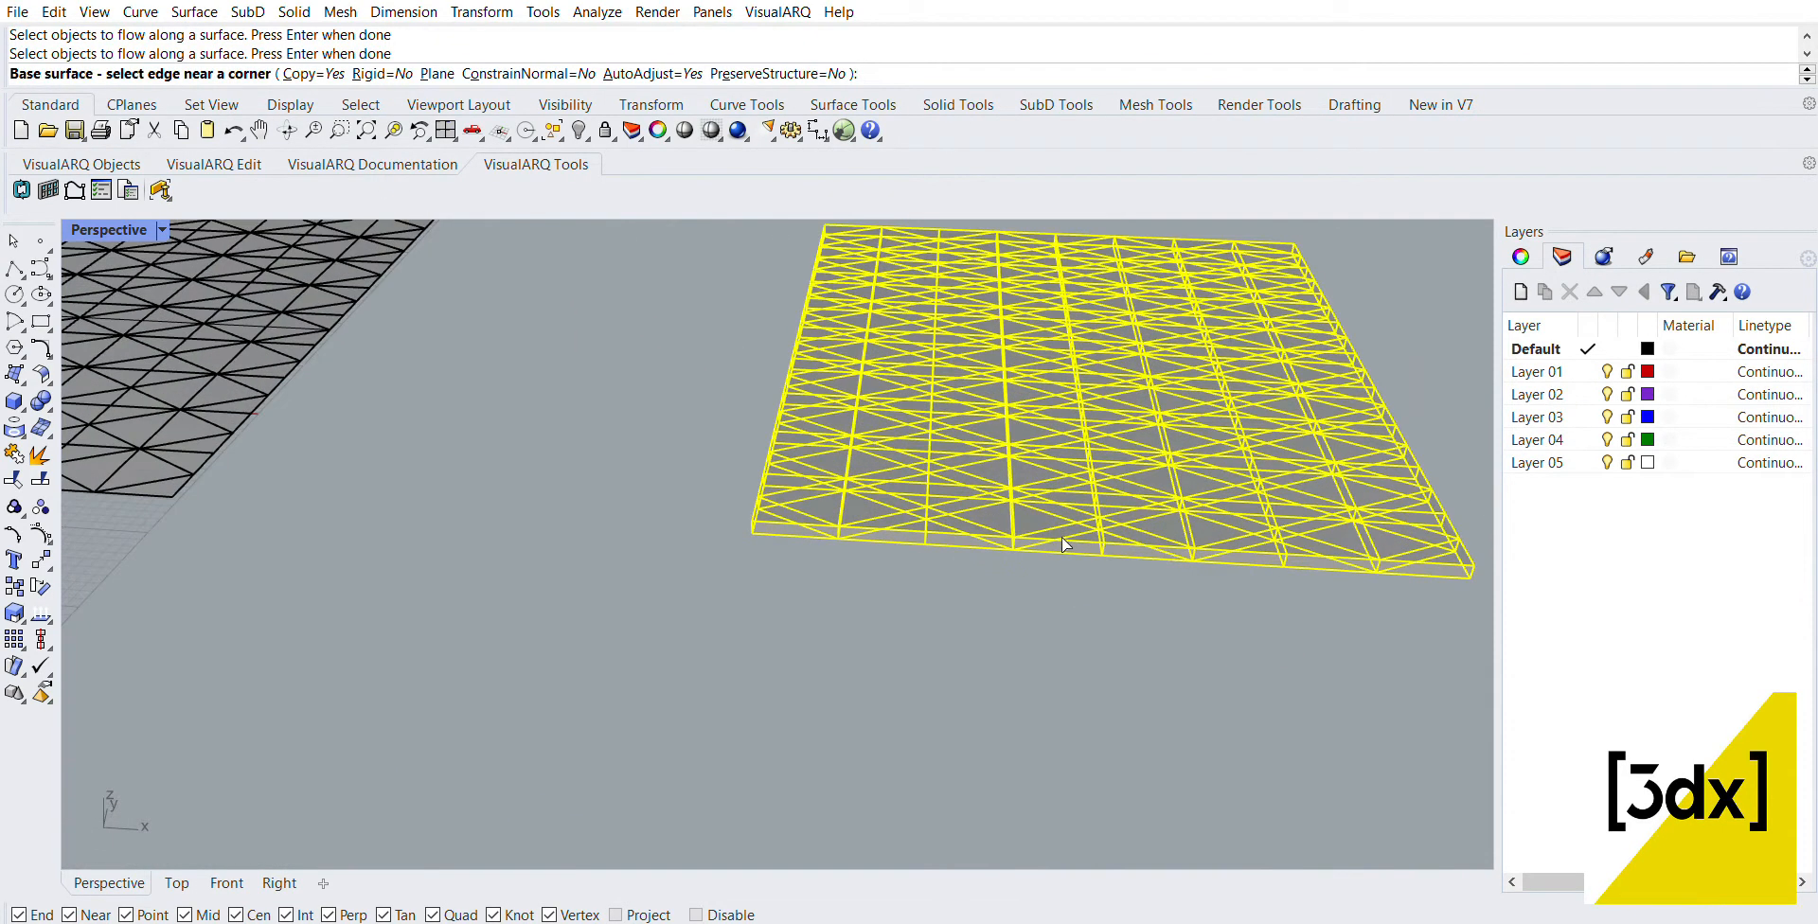
click(1135, 538)
scroll(1136, 537, down, 12)
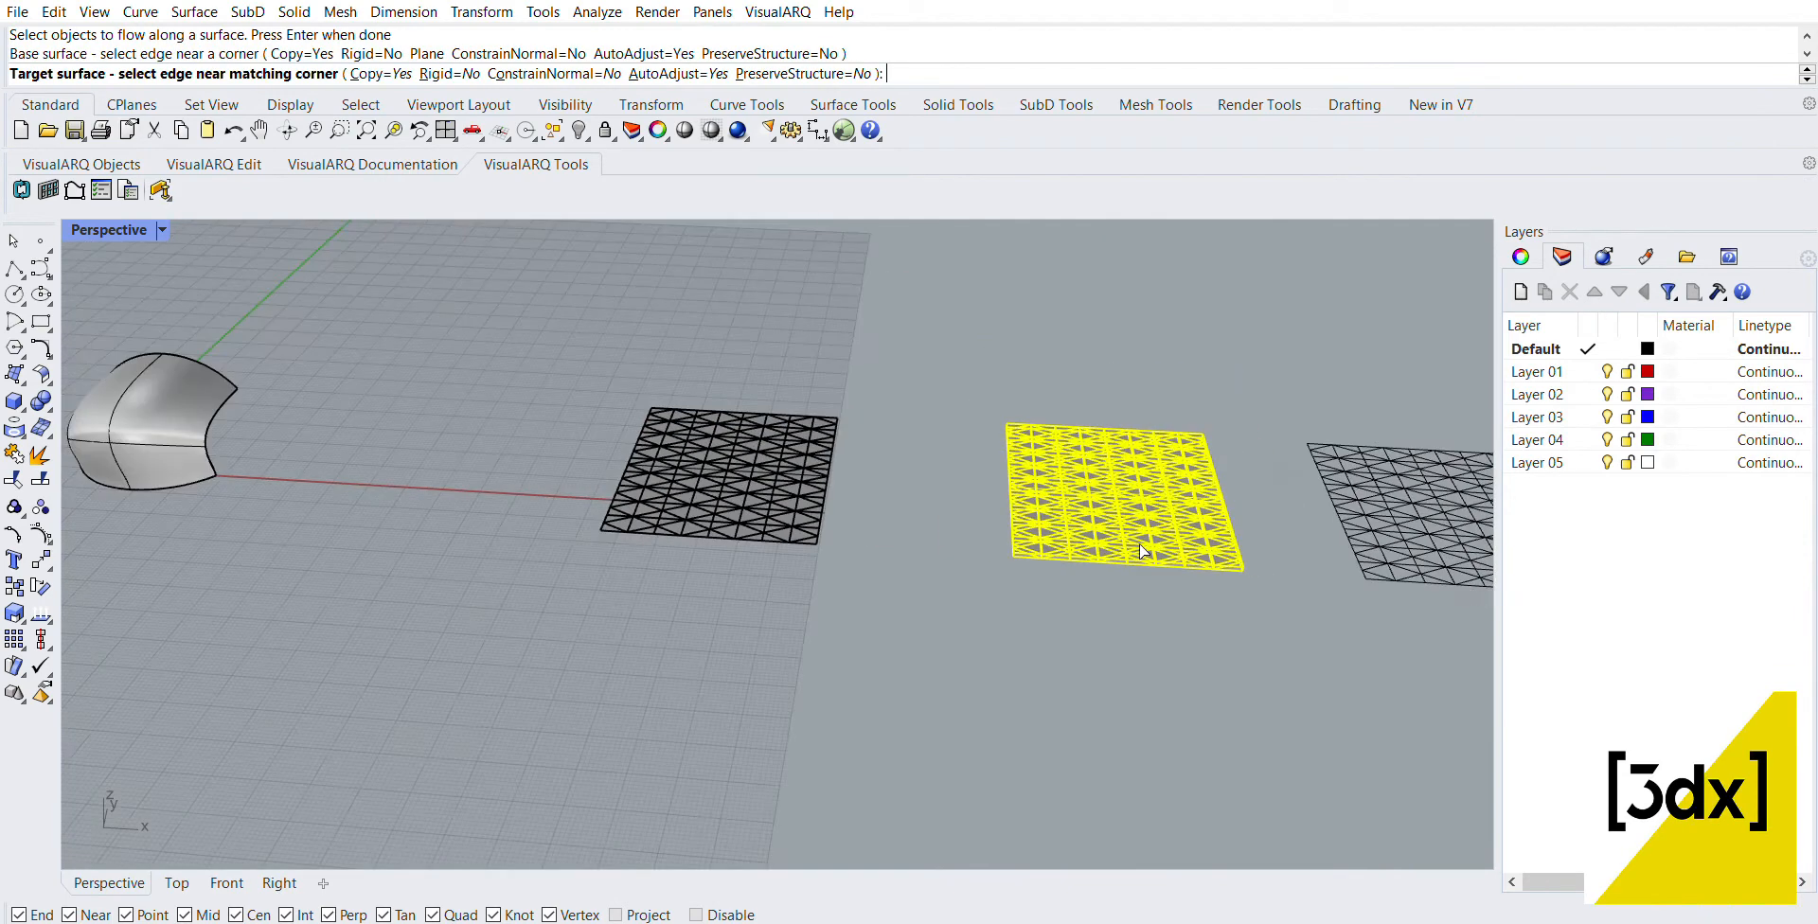
scroll(536, 483, up, 9)
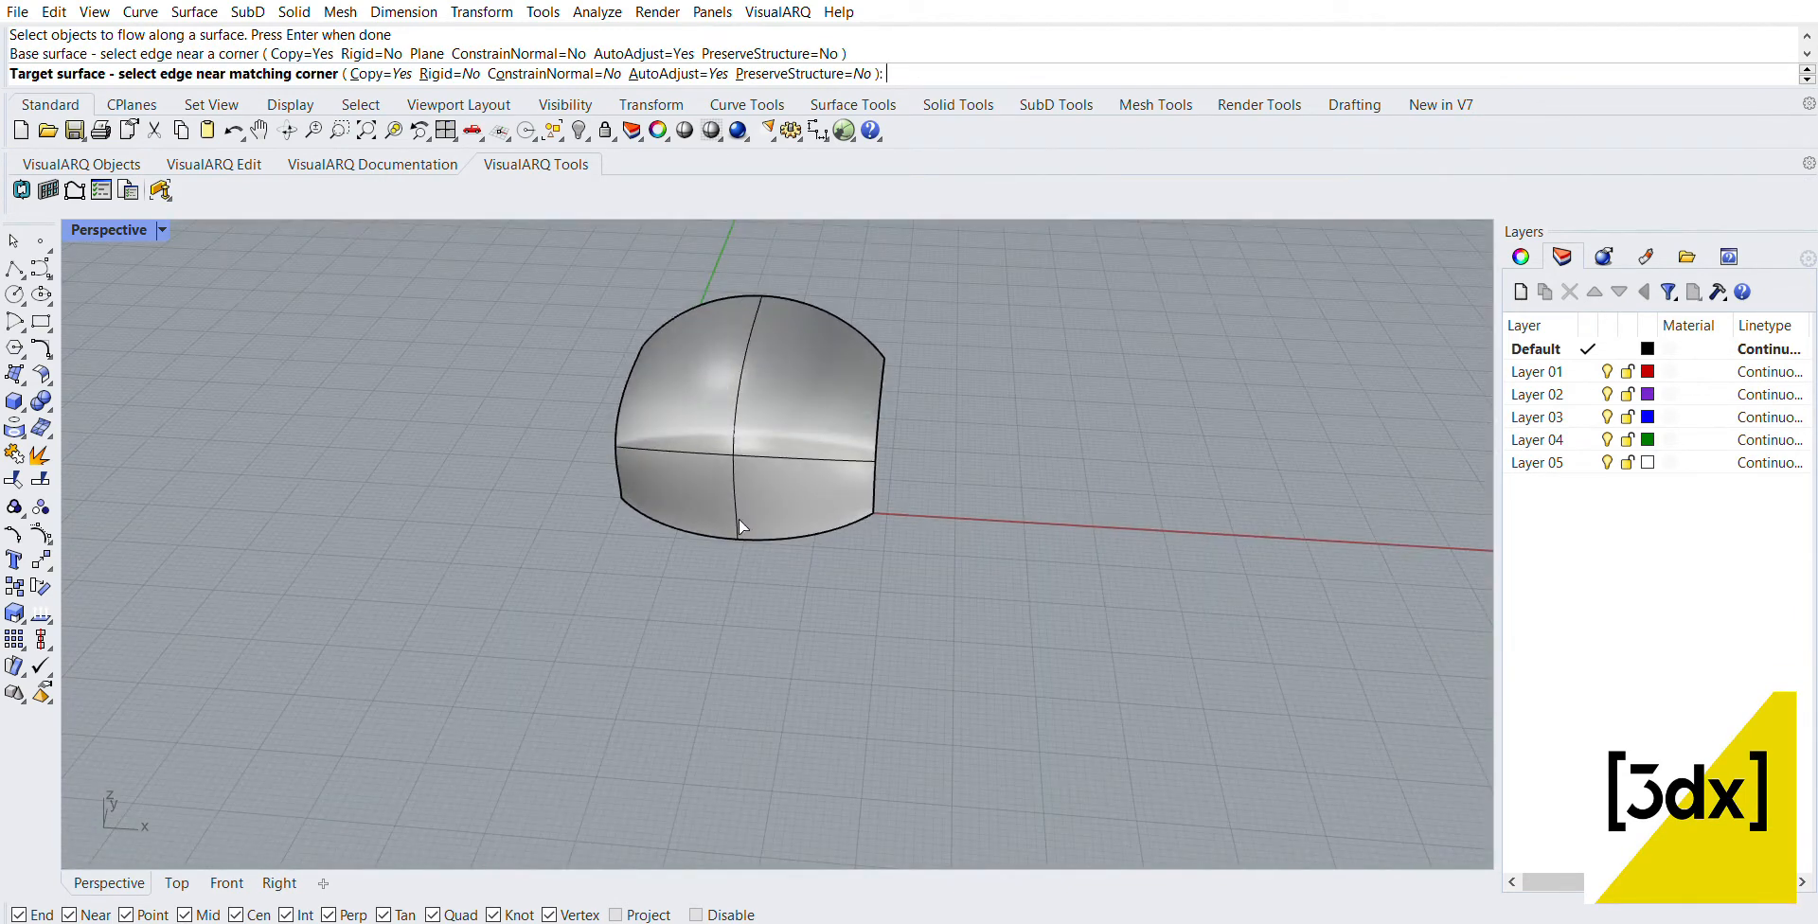
click(735, 516)
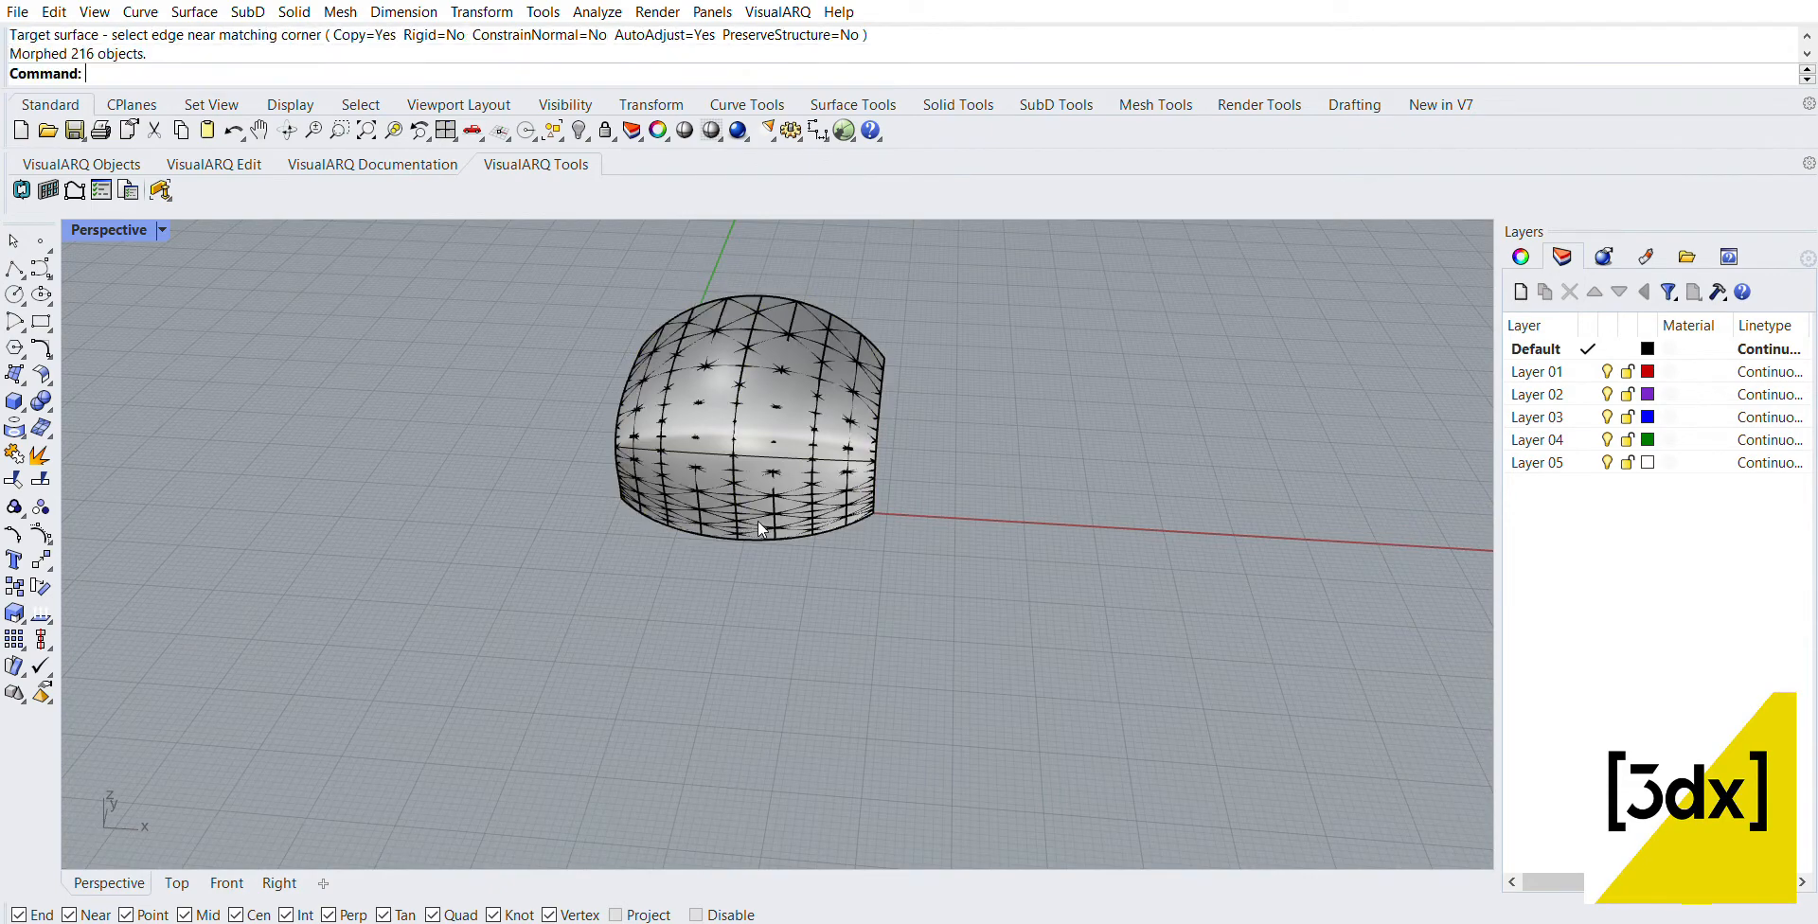
Step: Hide the original curved blend surface so that only the flowed meshes show
right_drag(757, 521, 1013, 436)
scroll(678, 496, up, 3)
click(680, 498)
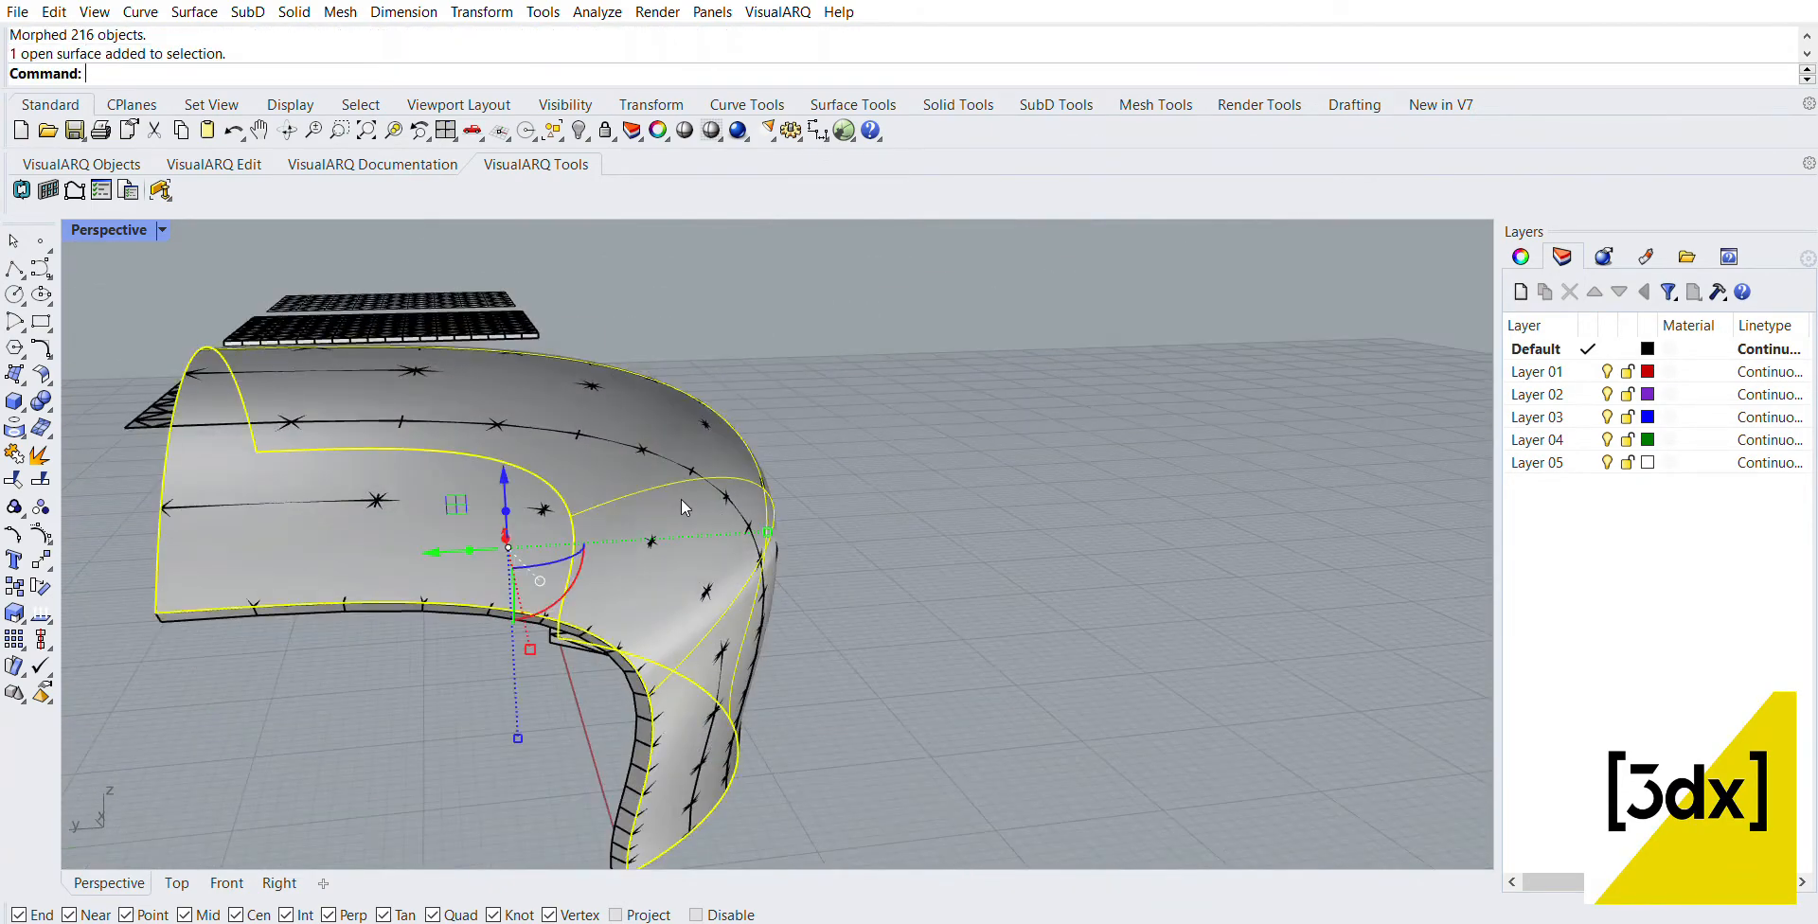
key(ctrl+h)
right_drag(850, 504, 744, 577)
scroll(855, 589, down, 8)
right_drag(854, 592, 710, 568)
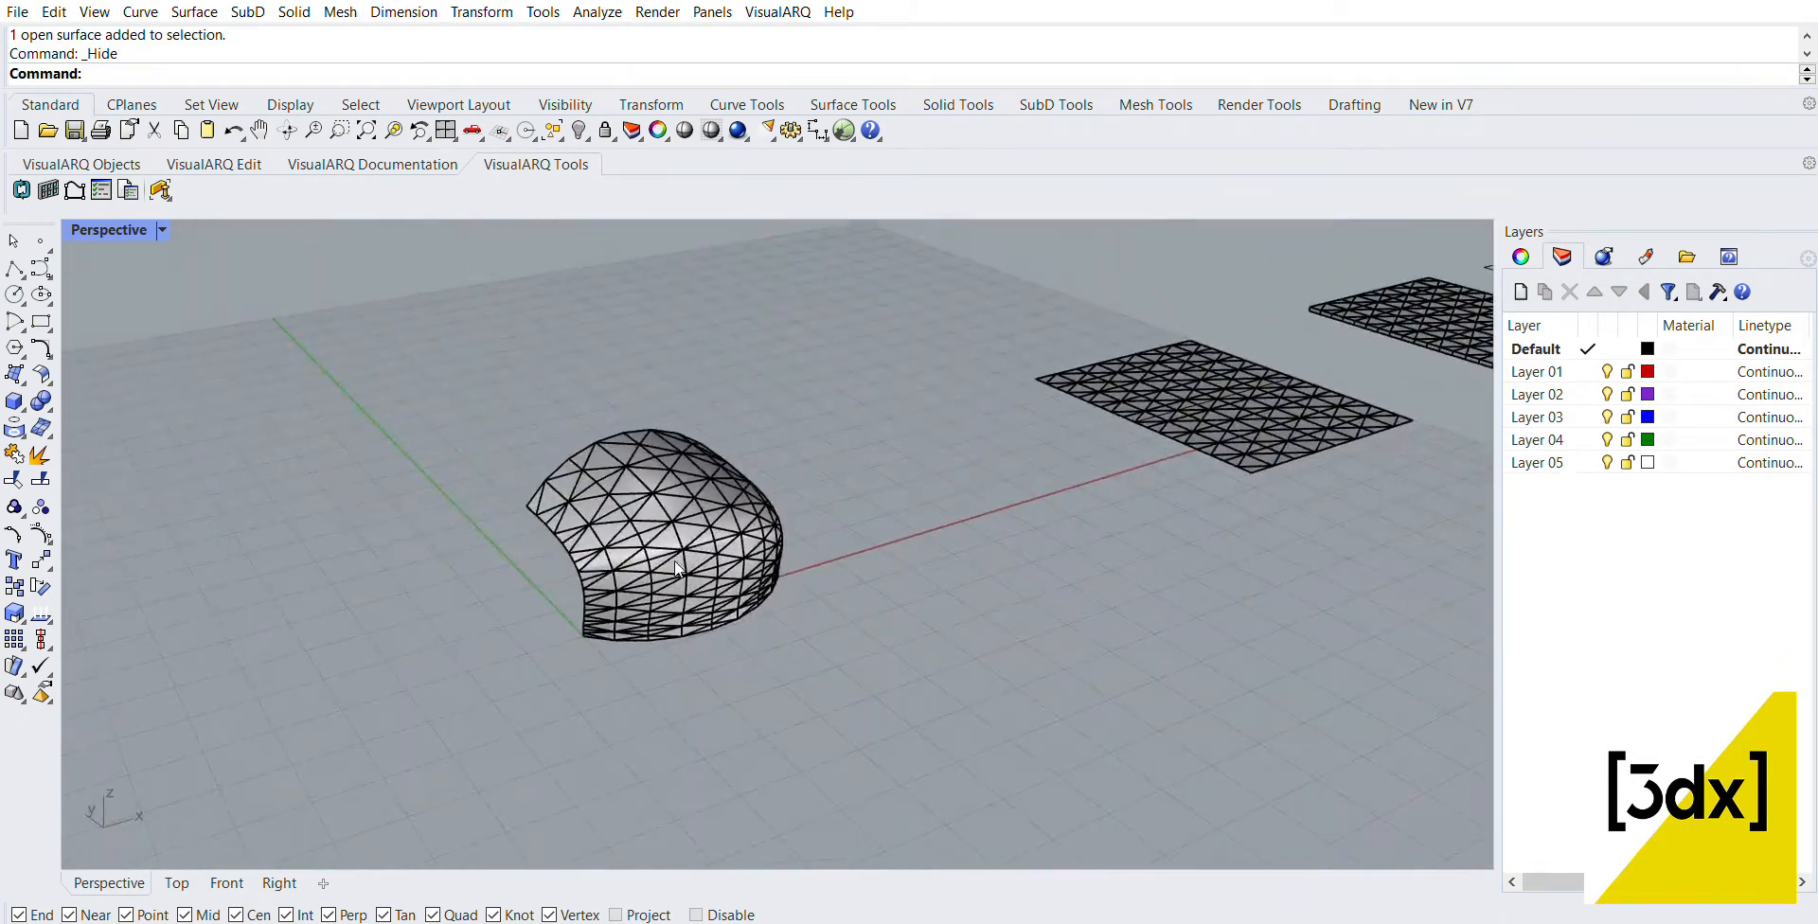
Step: Select all the flowed meshes of the curved panel and convert them from meshes to NURBS objects
scroll(682, 522, up, 5)
right_drag(891, 514, 810, 532)
scroll(810, 532, down, 3)
drag(606, 326, 1111, 720)
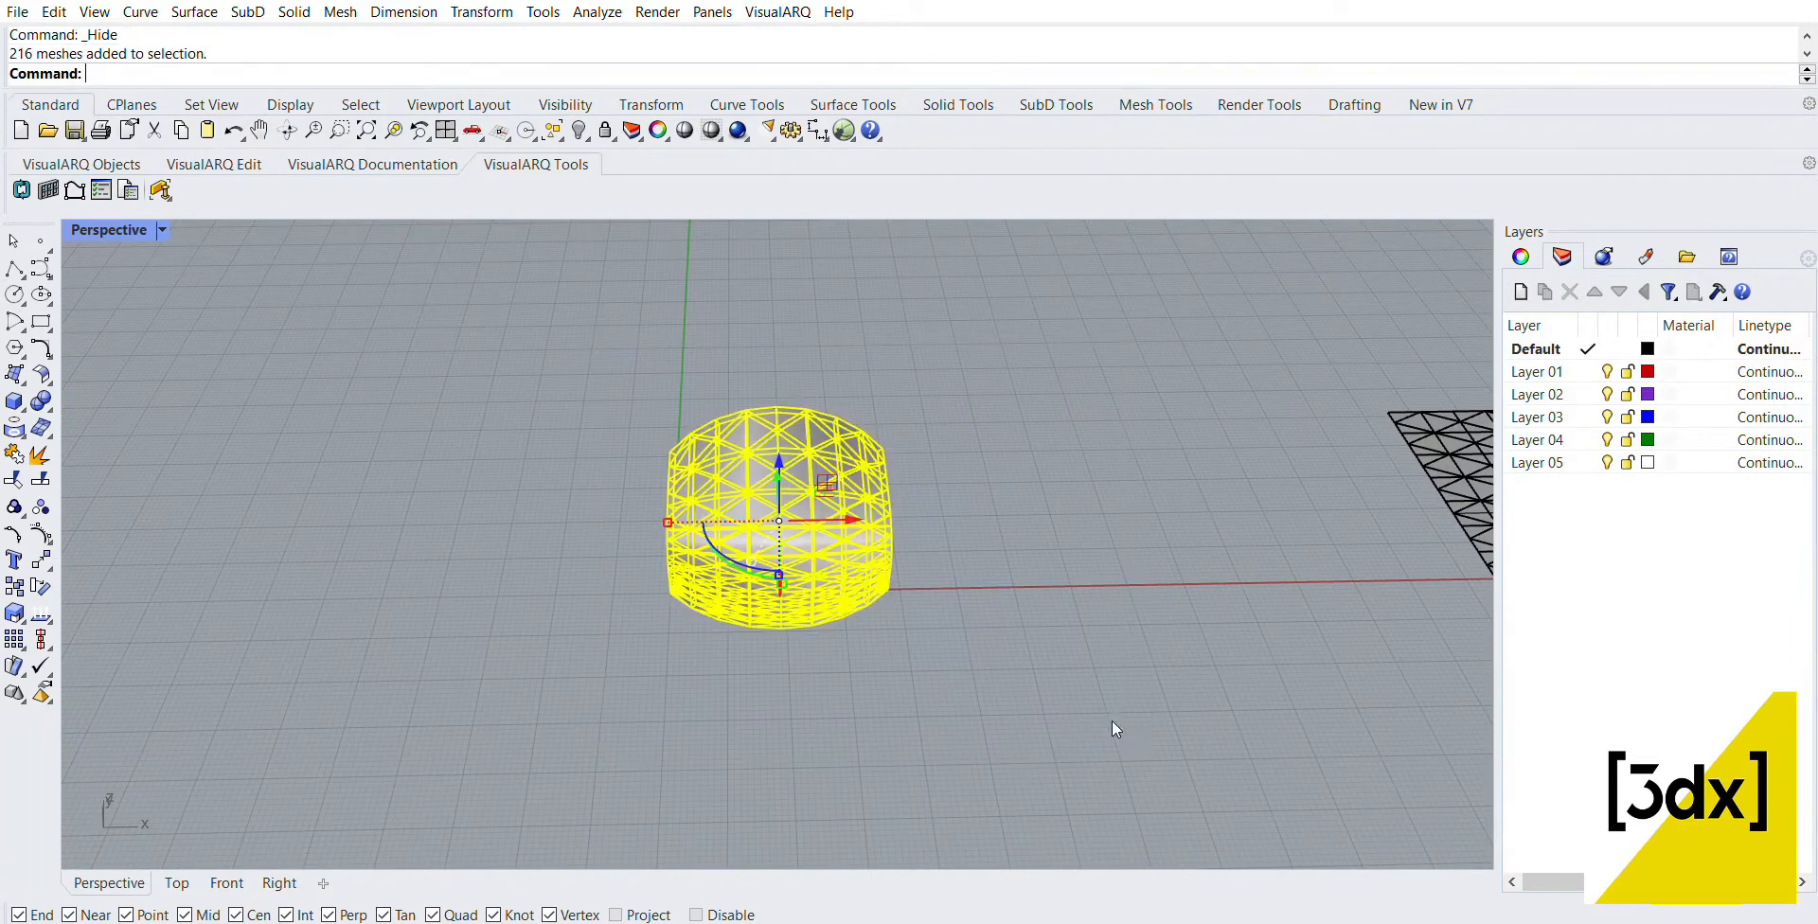
scroll(924, 570, up, 2)
text(M)
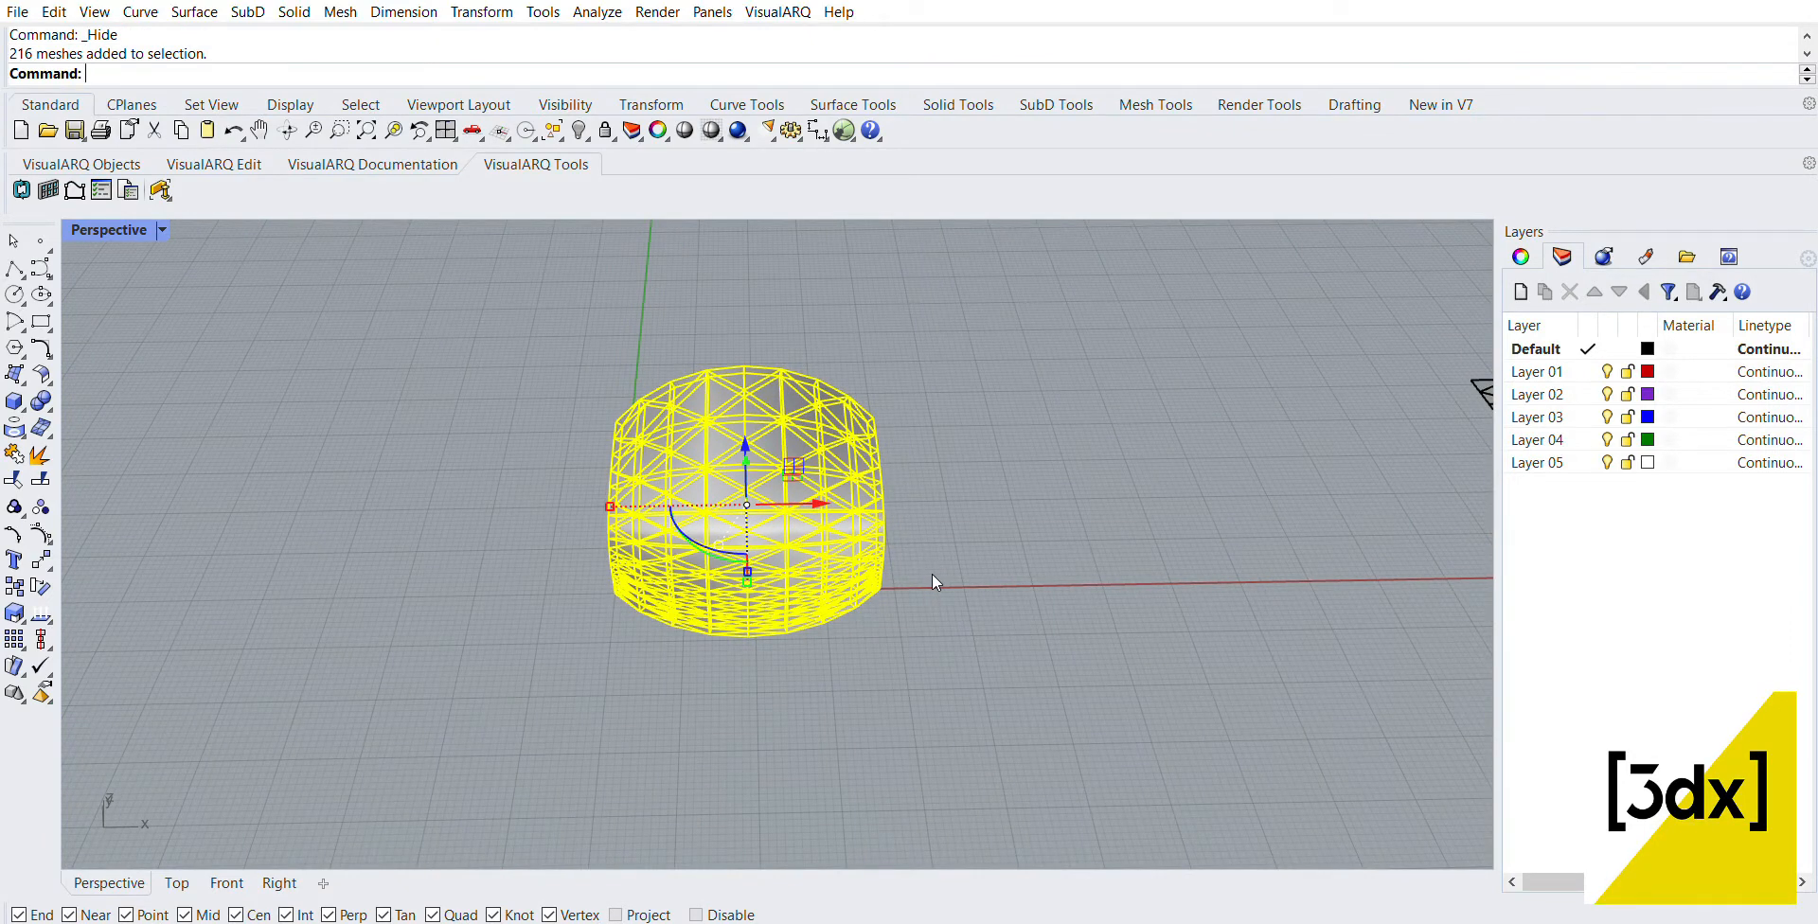
text(MeshT)
key(Return)
Step: Delete the selected original meshes of the curved panel, keeping the NURBS copies
scroll(727, 516, up, 5)
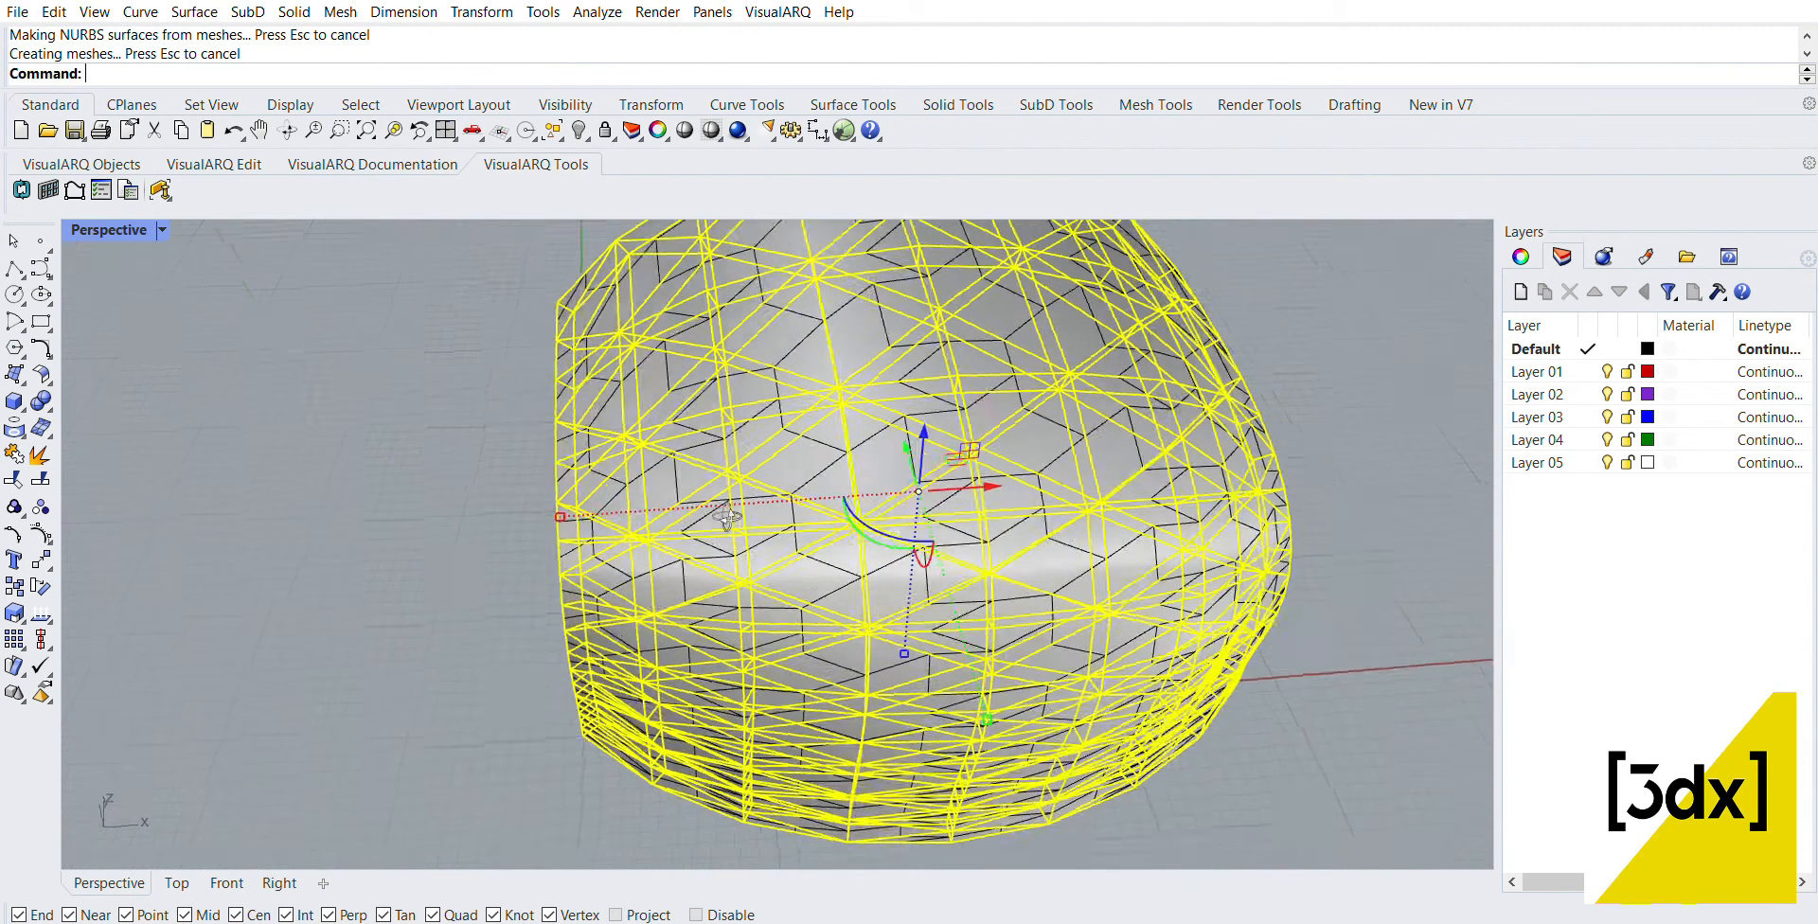
right_drag(727, 516, 796, 481)
key(Delete)
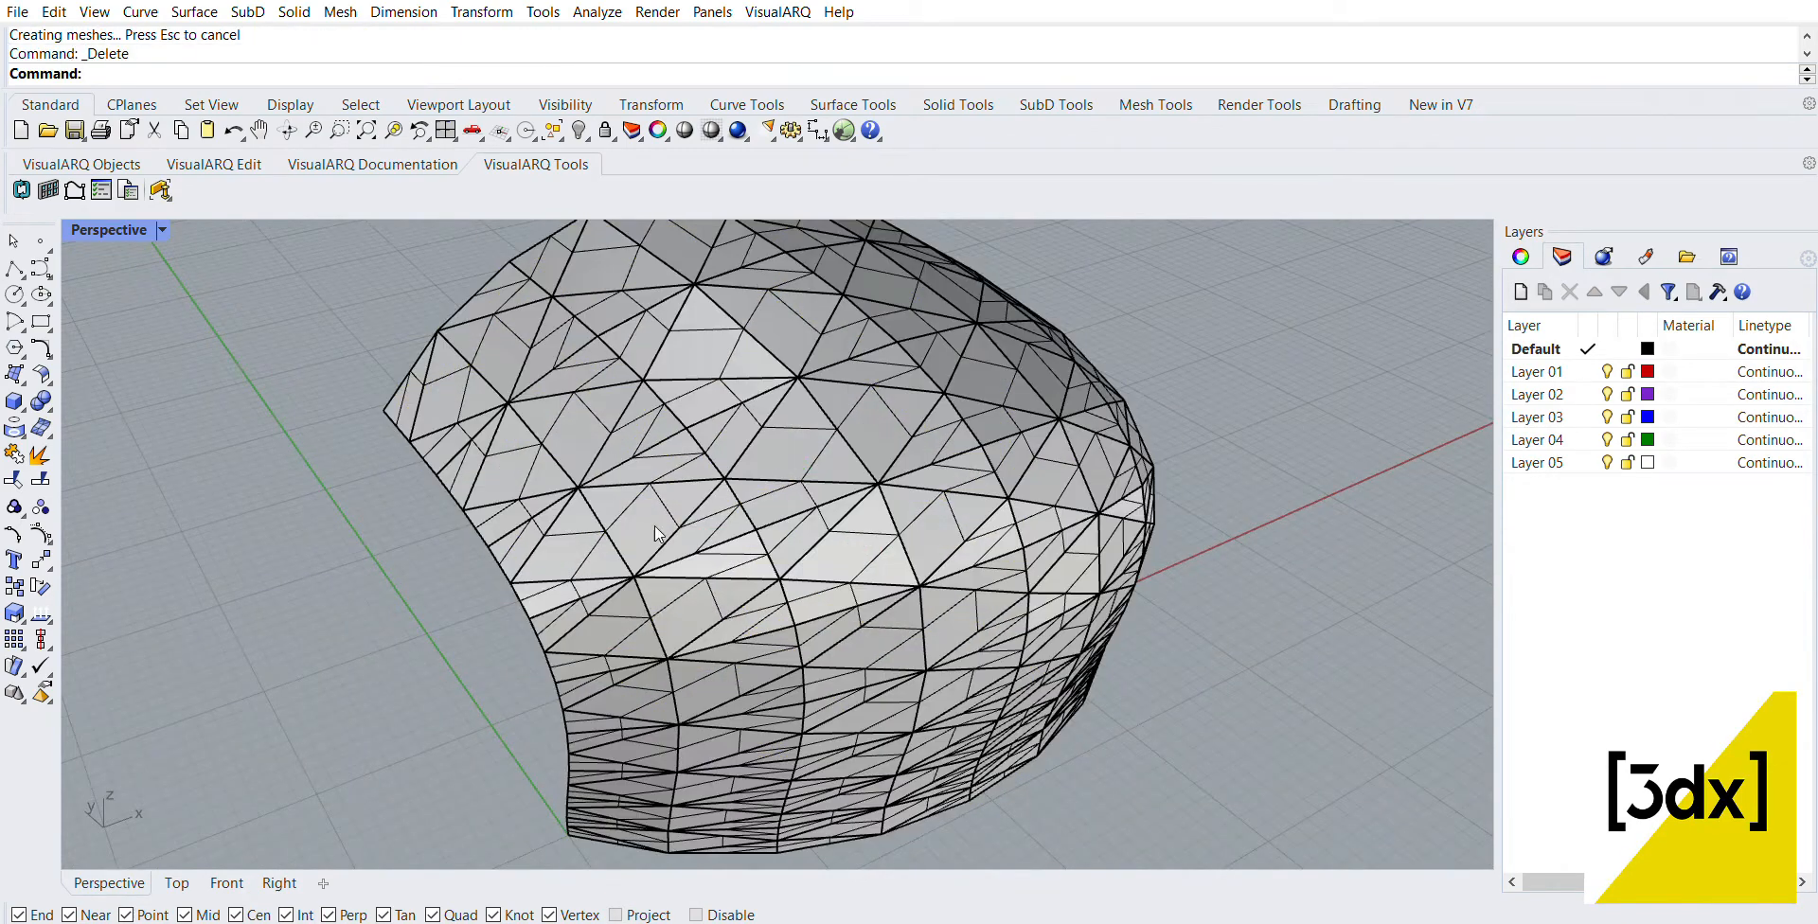
Step: Select one of the converted triangular pieces and examine its thickness and shape from the outside and the side
click(663, 577)
key(Escape)
scroll(721, 548, up, 4)
click(731, 532)
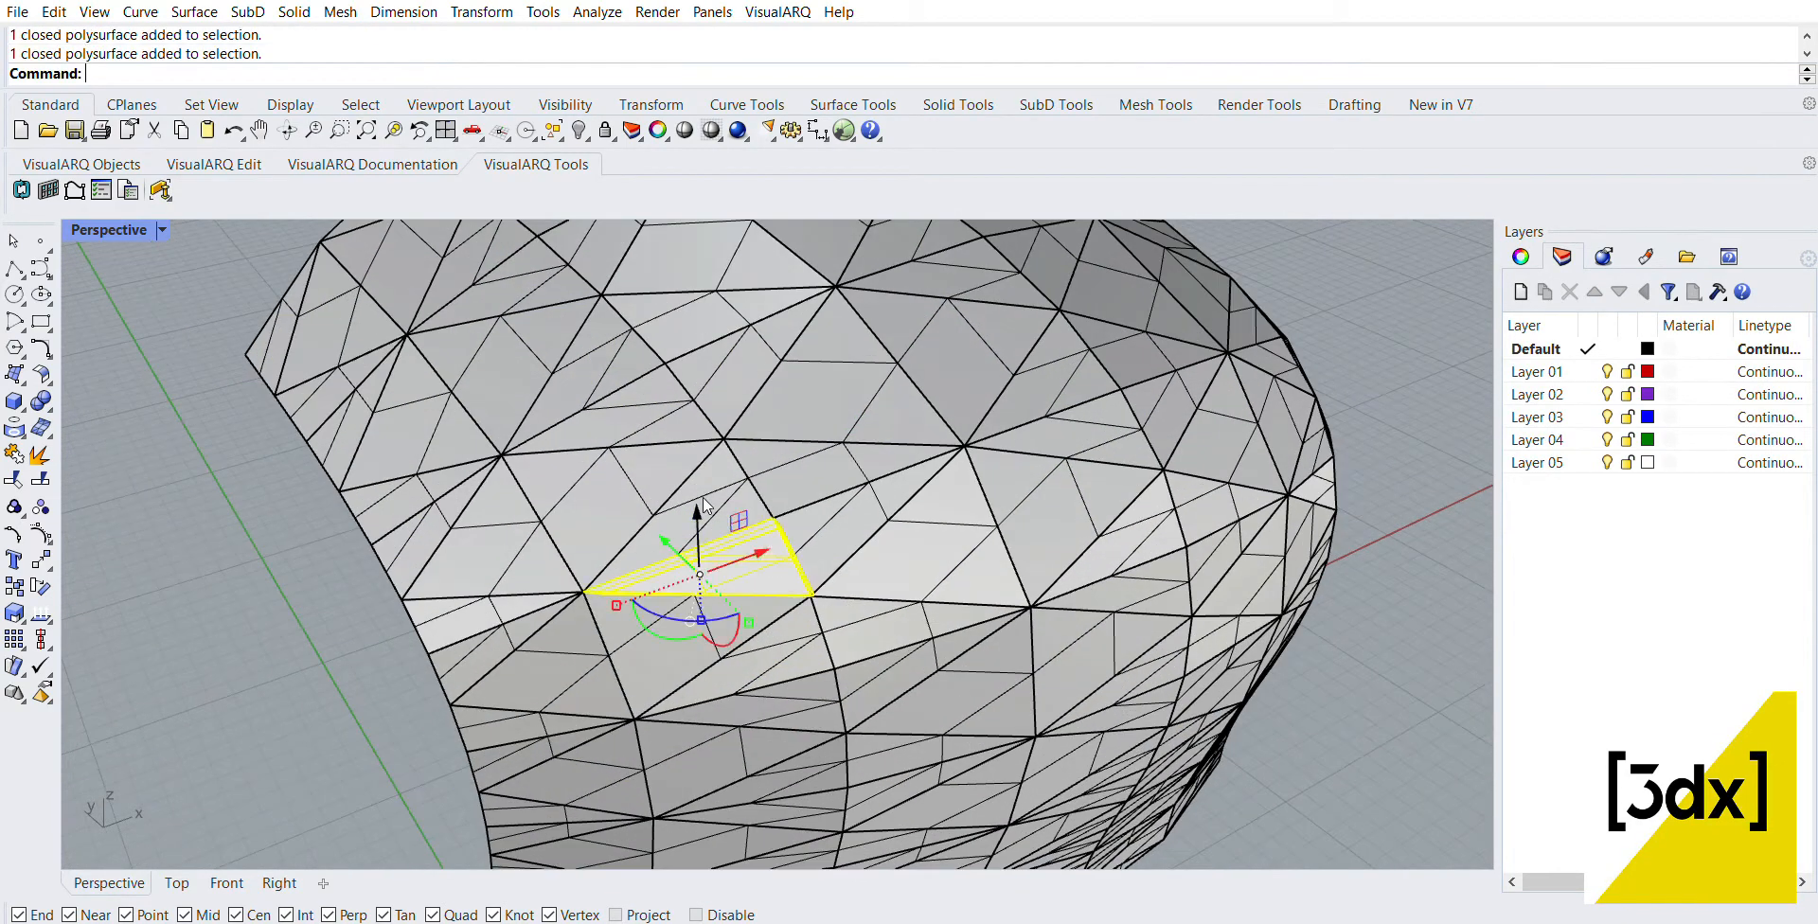
right_drag(629, 495, 799, 502)
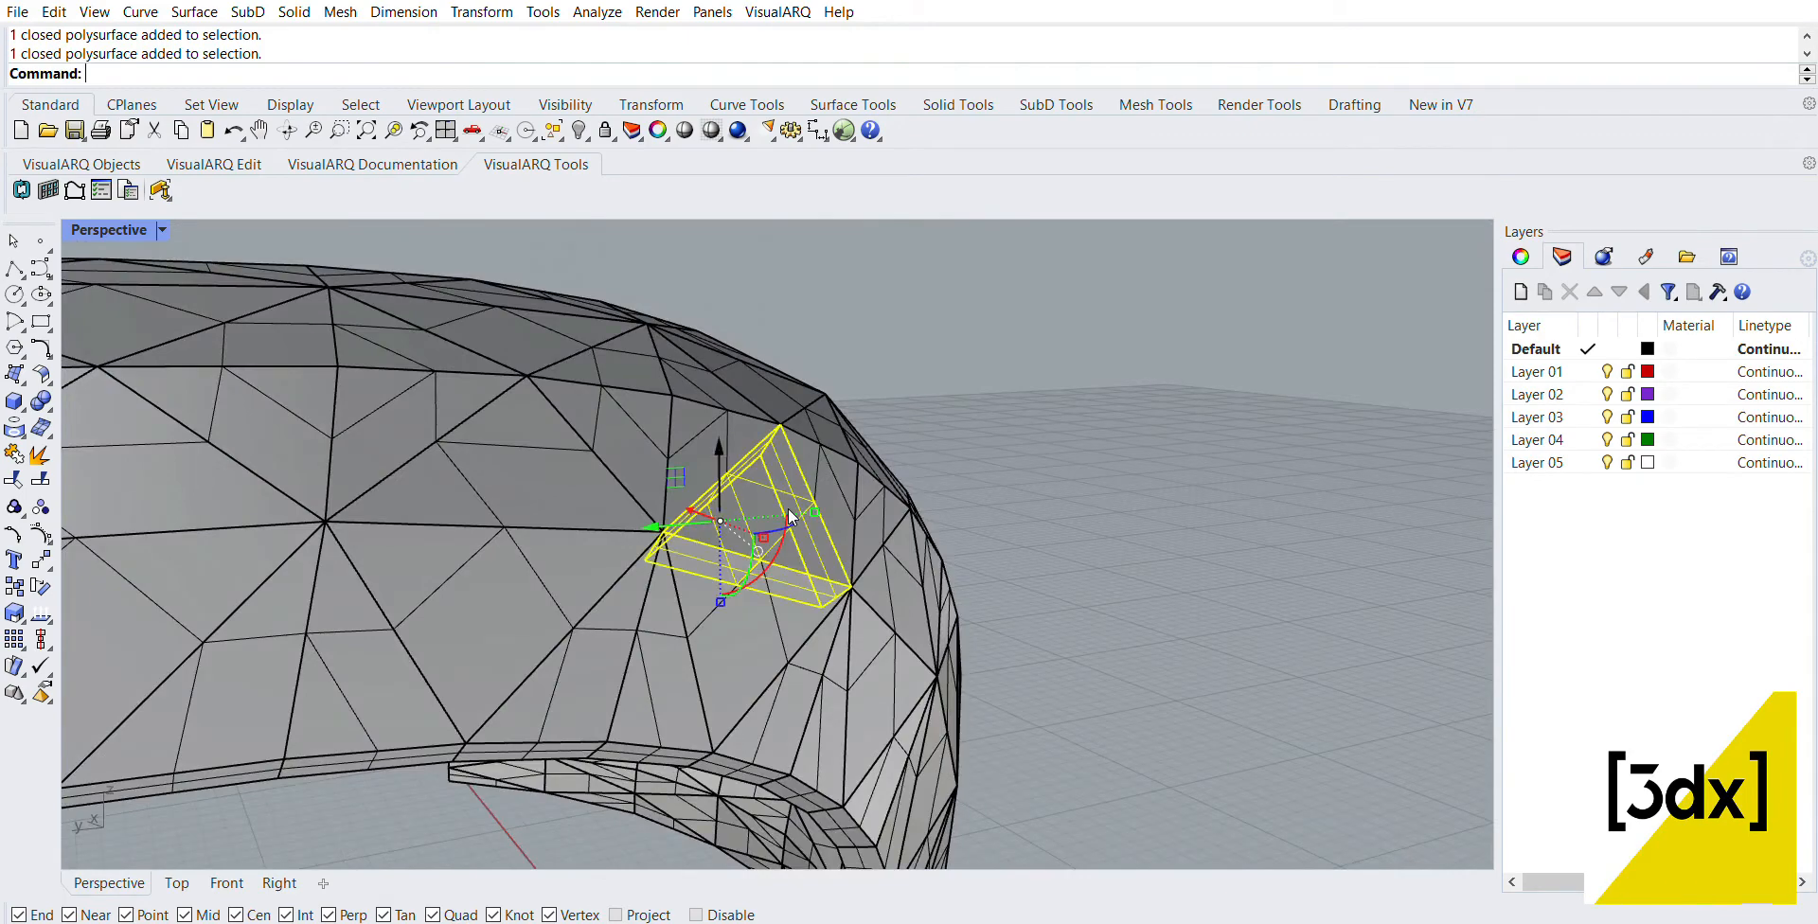
right_drag(994, 525, 710, 608)
scroll(589, 563, down, 6)
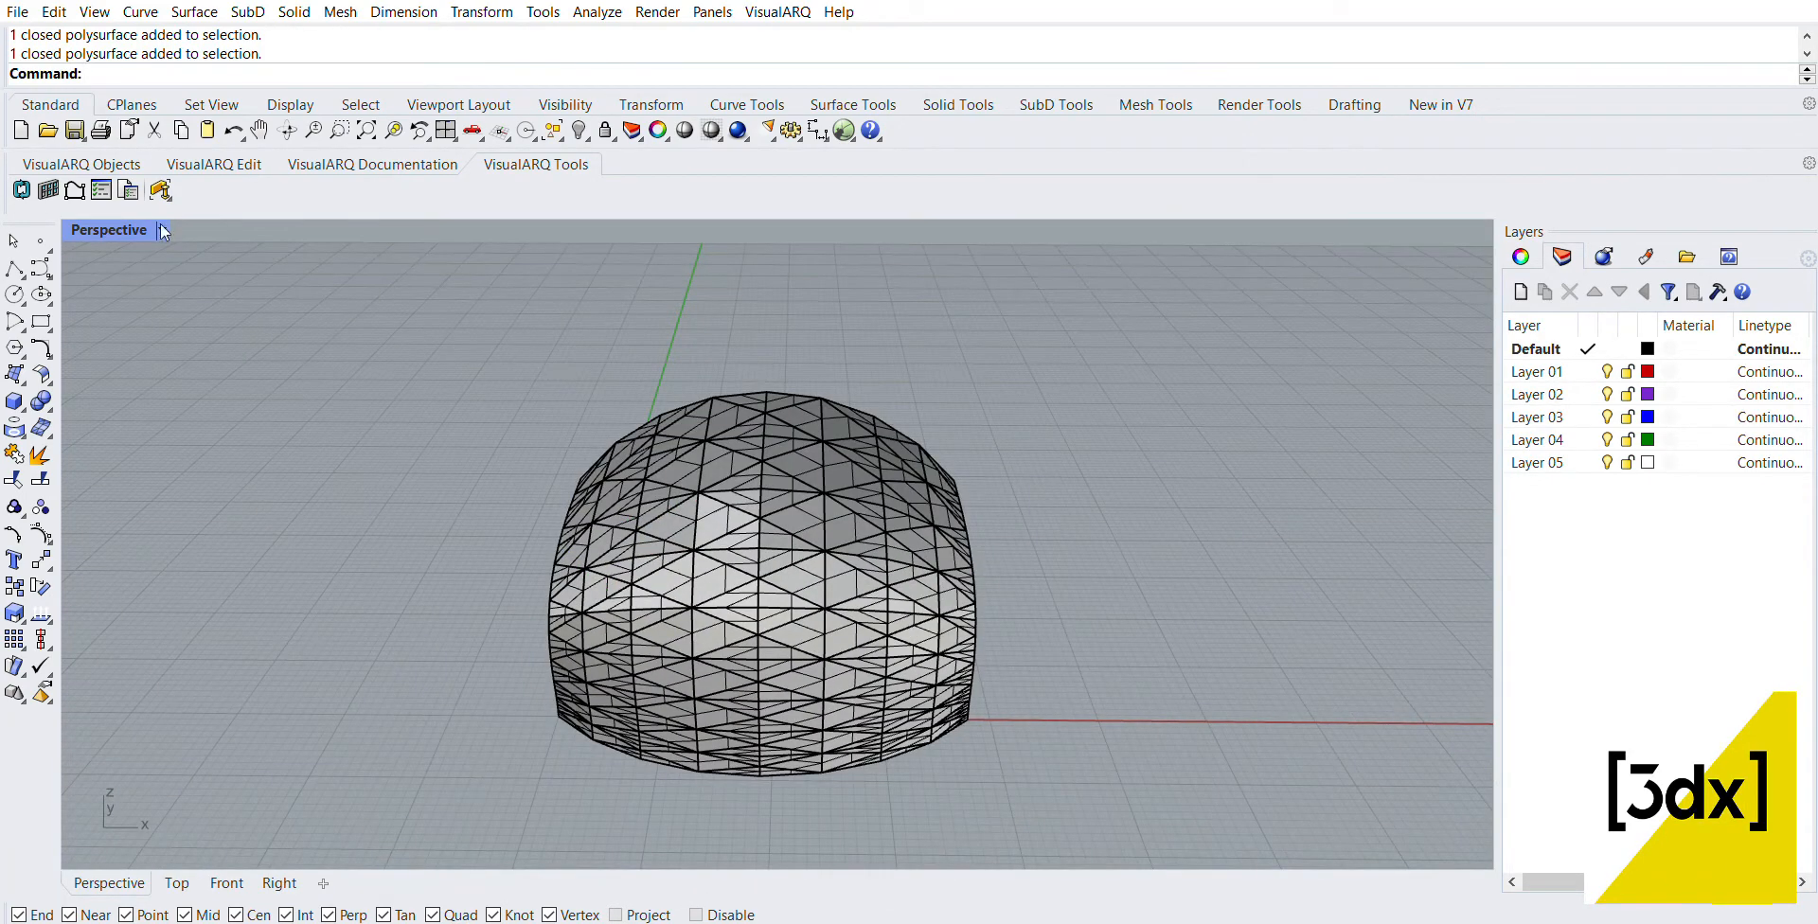
Step: In the Top view, select the polysurfaces along the curved panel's negative-X side and turn on their solid edit points
double_click(131, 231)
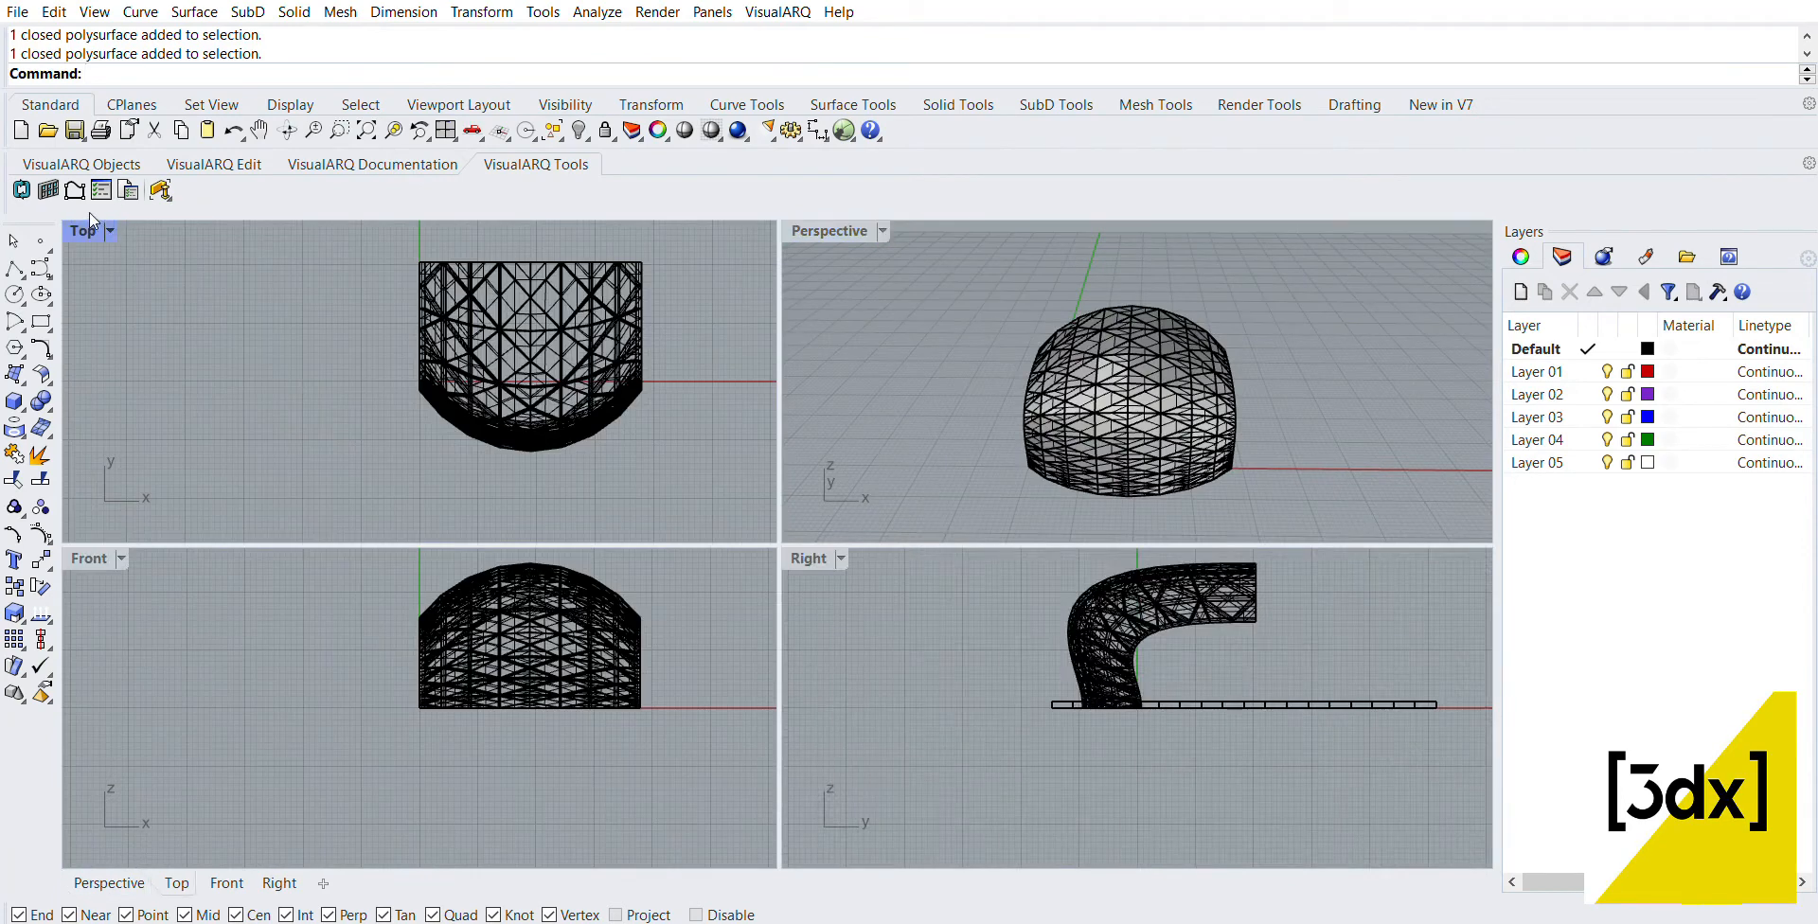
double_click(89, 231)
drag(797, 288, 733, 663)
click(958, 105)
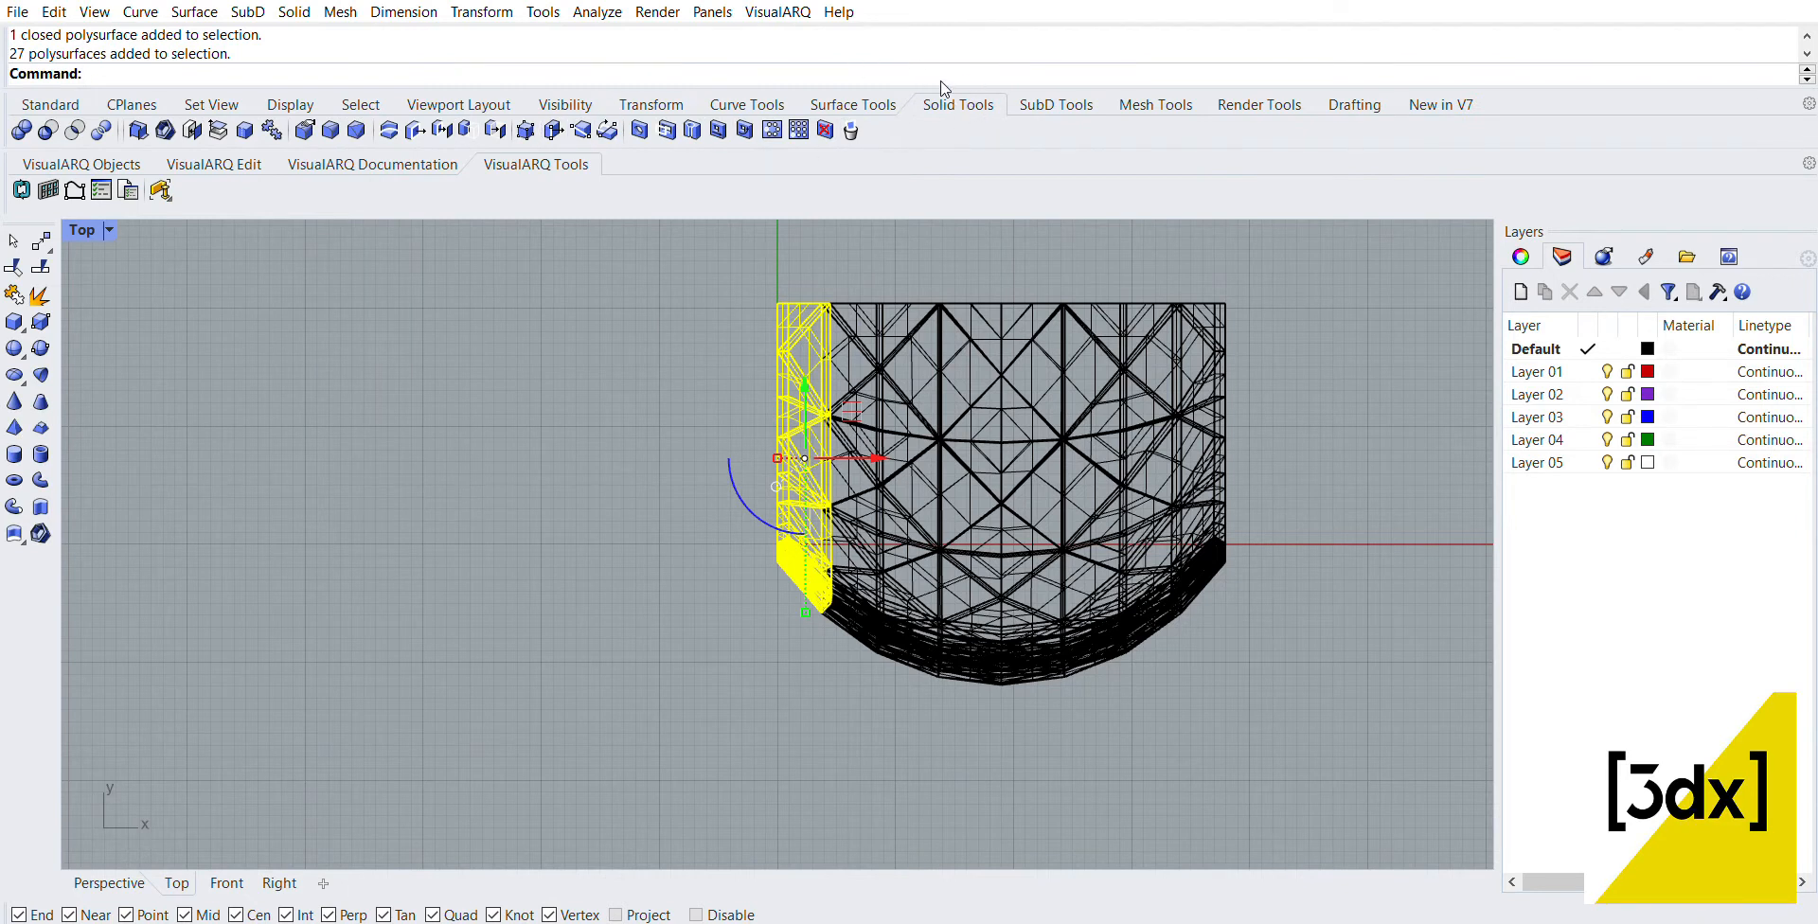
click(525, 130)
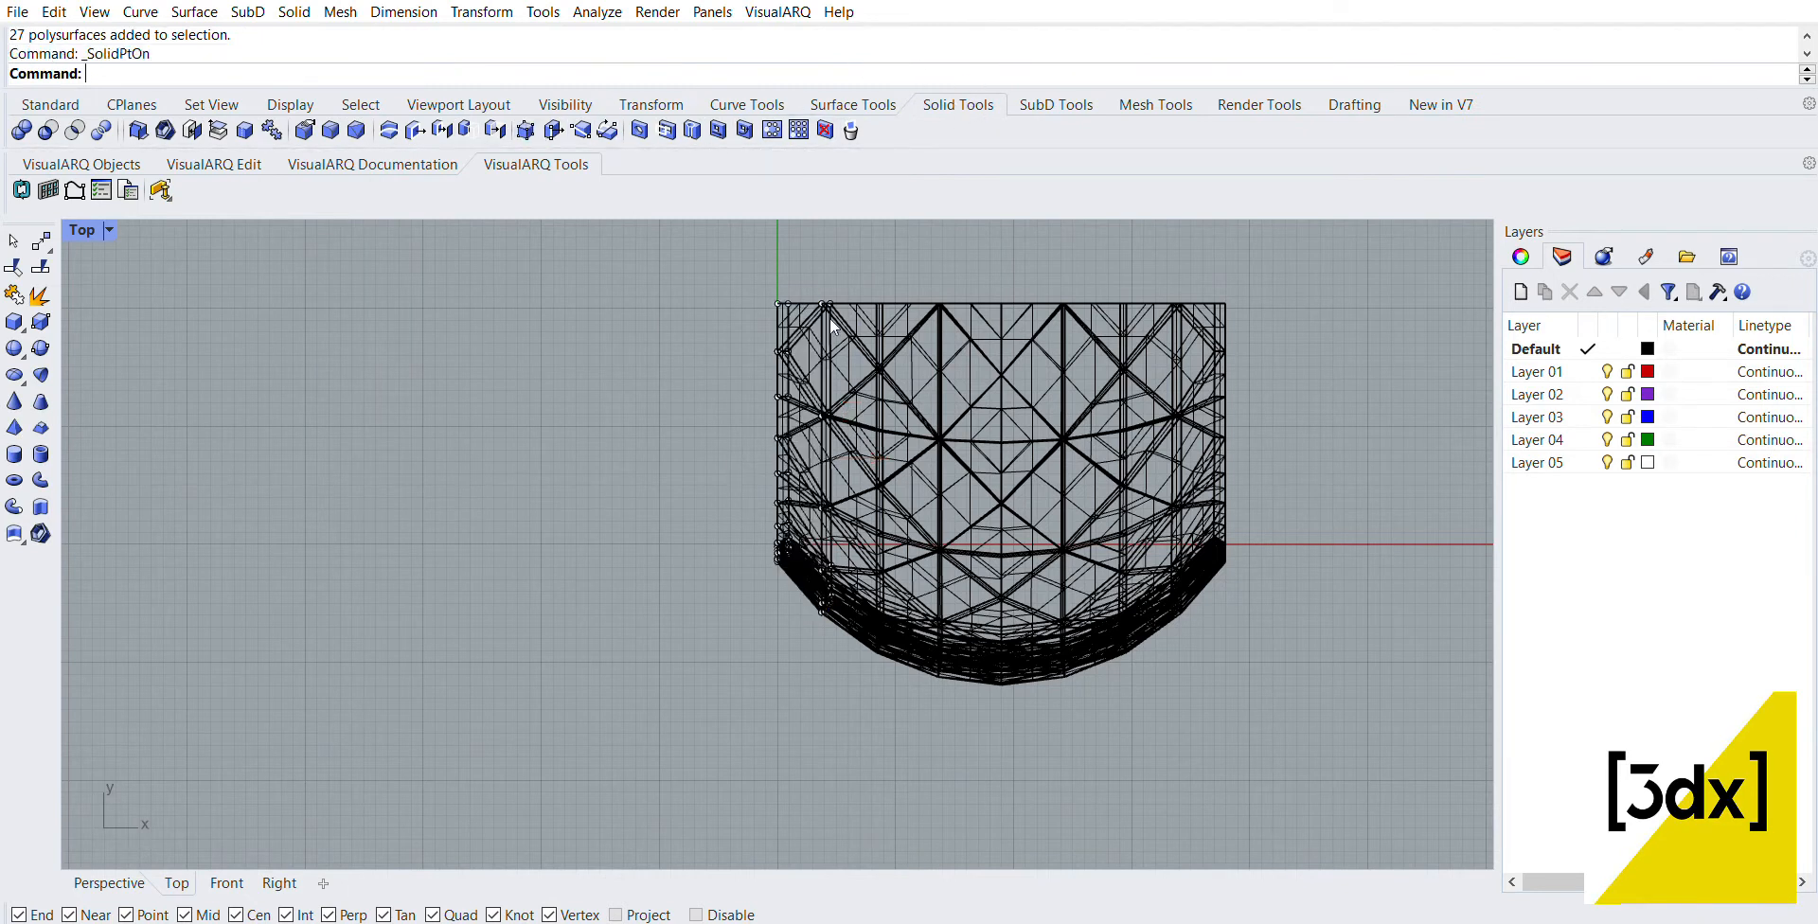
Step: Select the solid edit points along the panel's negative-X edge and project them onto the Right view's construction plane, deleting the input objects
drag(679, 240, 800, 652)
scroll(801, 545, up, 2)
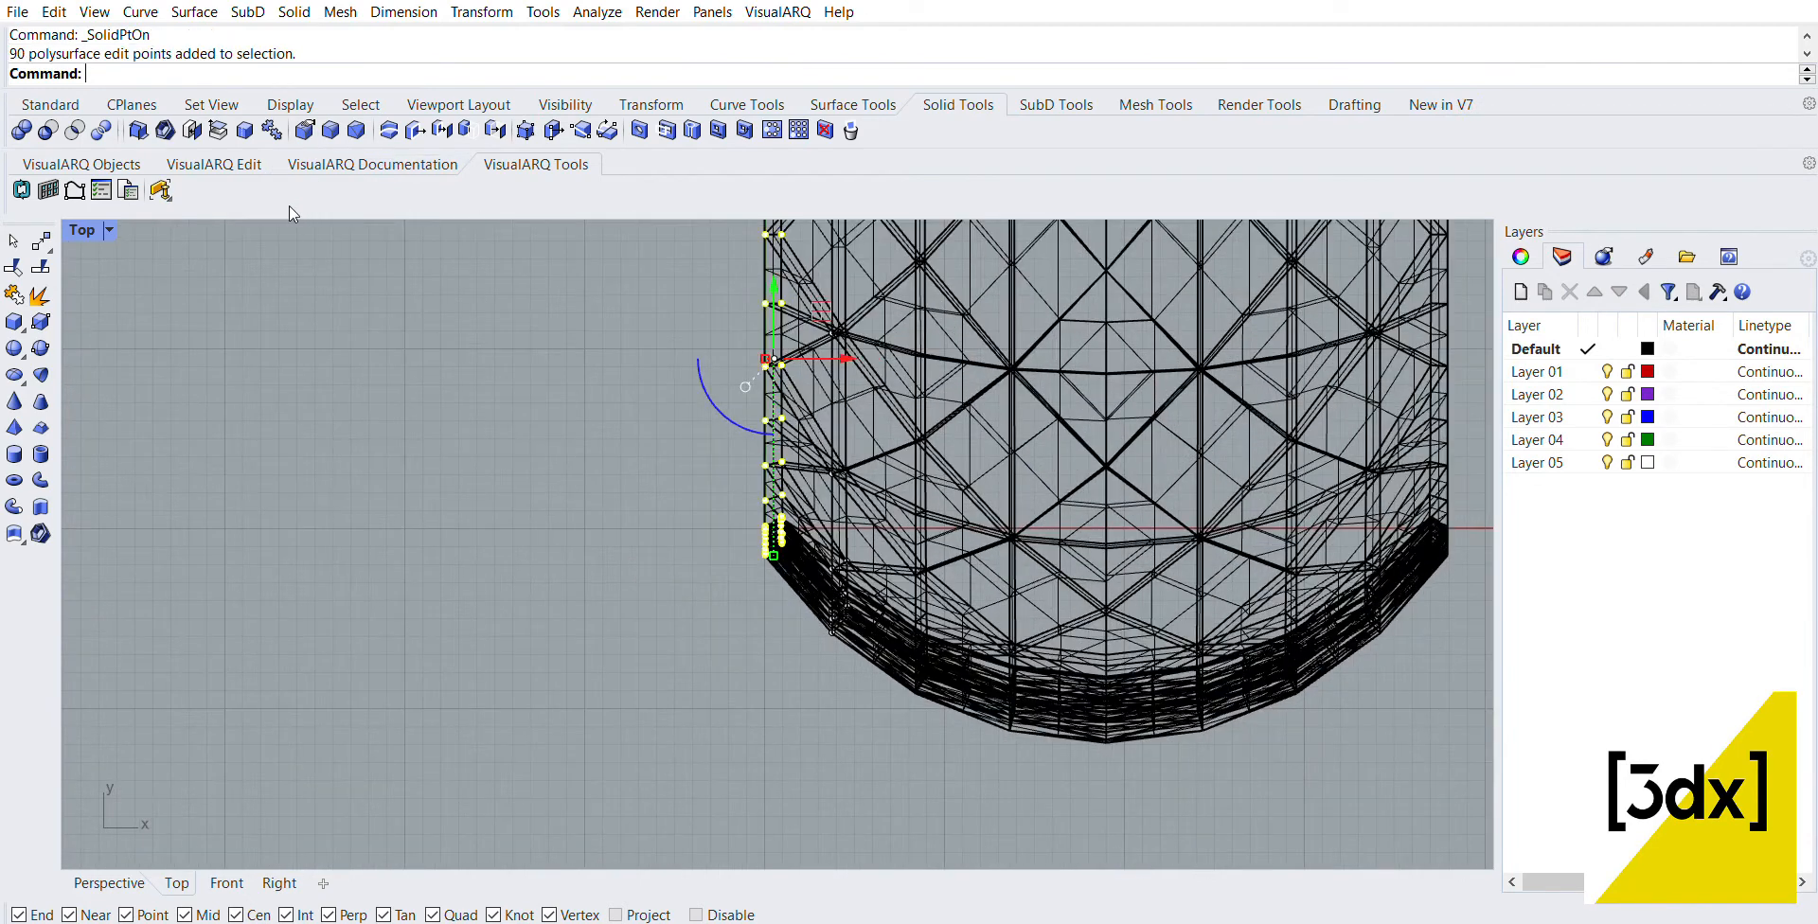
key(ctrl+m)
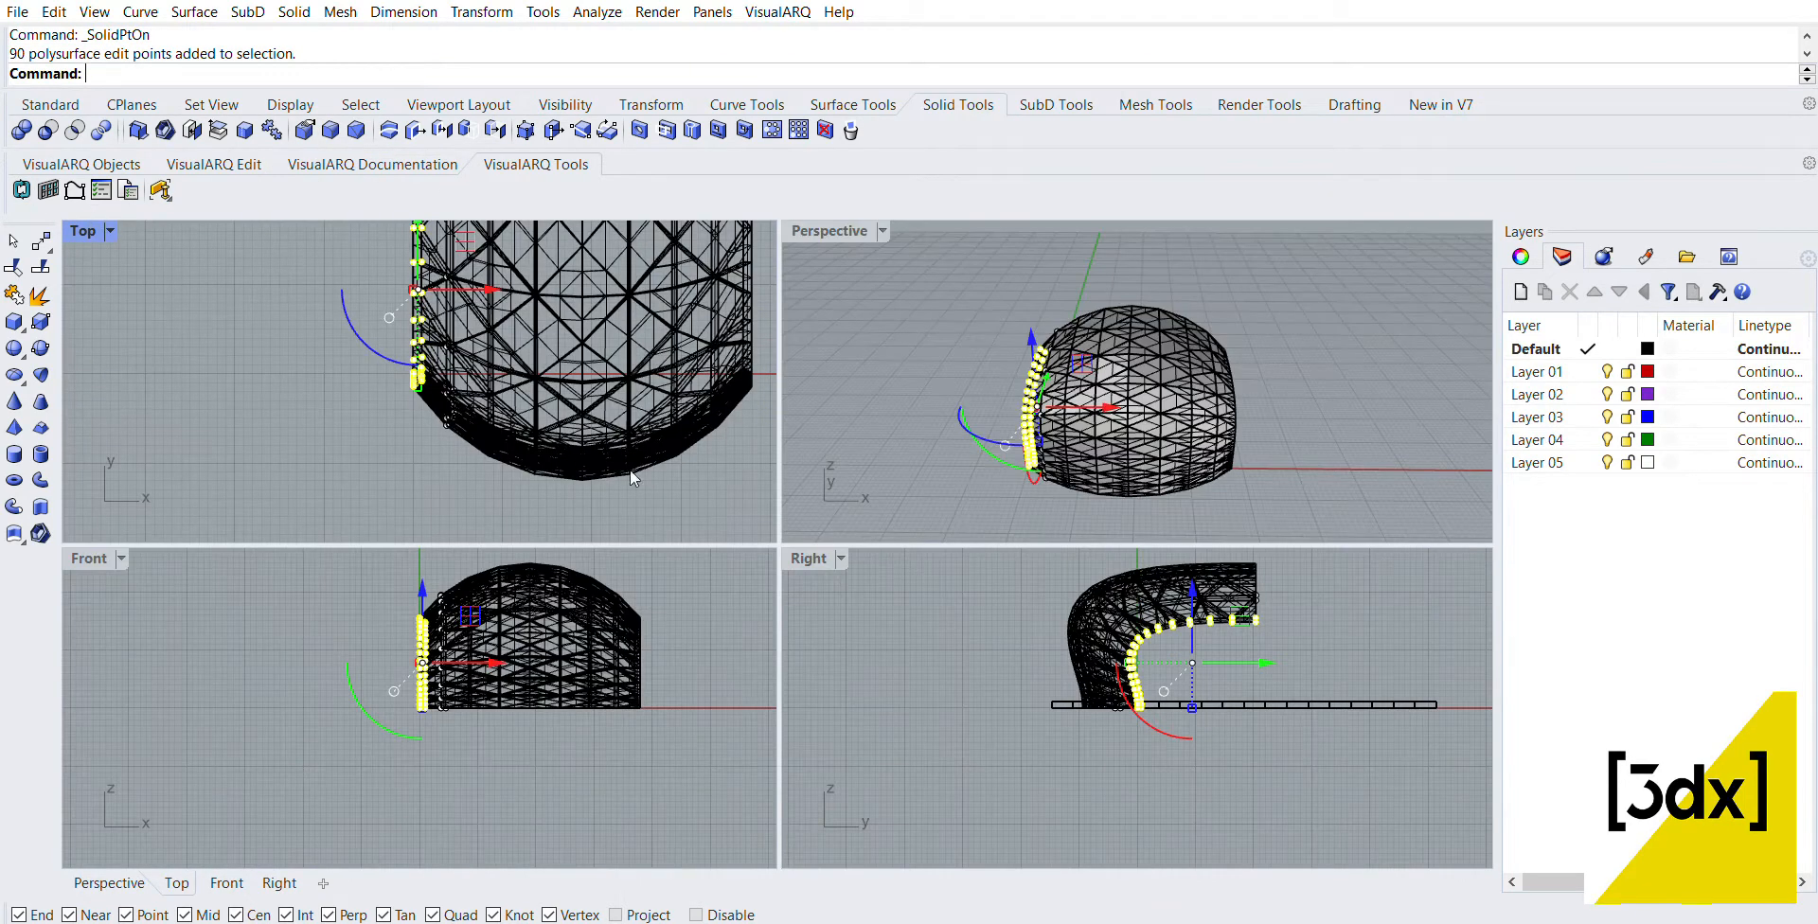
double_click(822, 560)
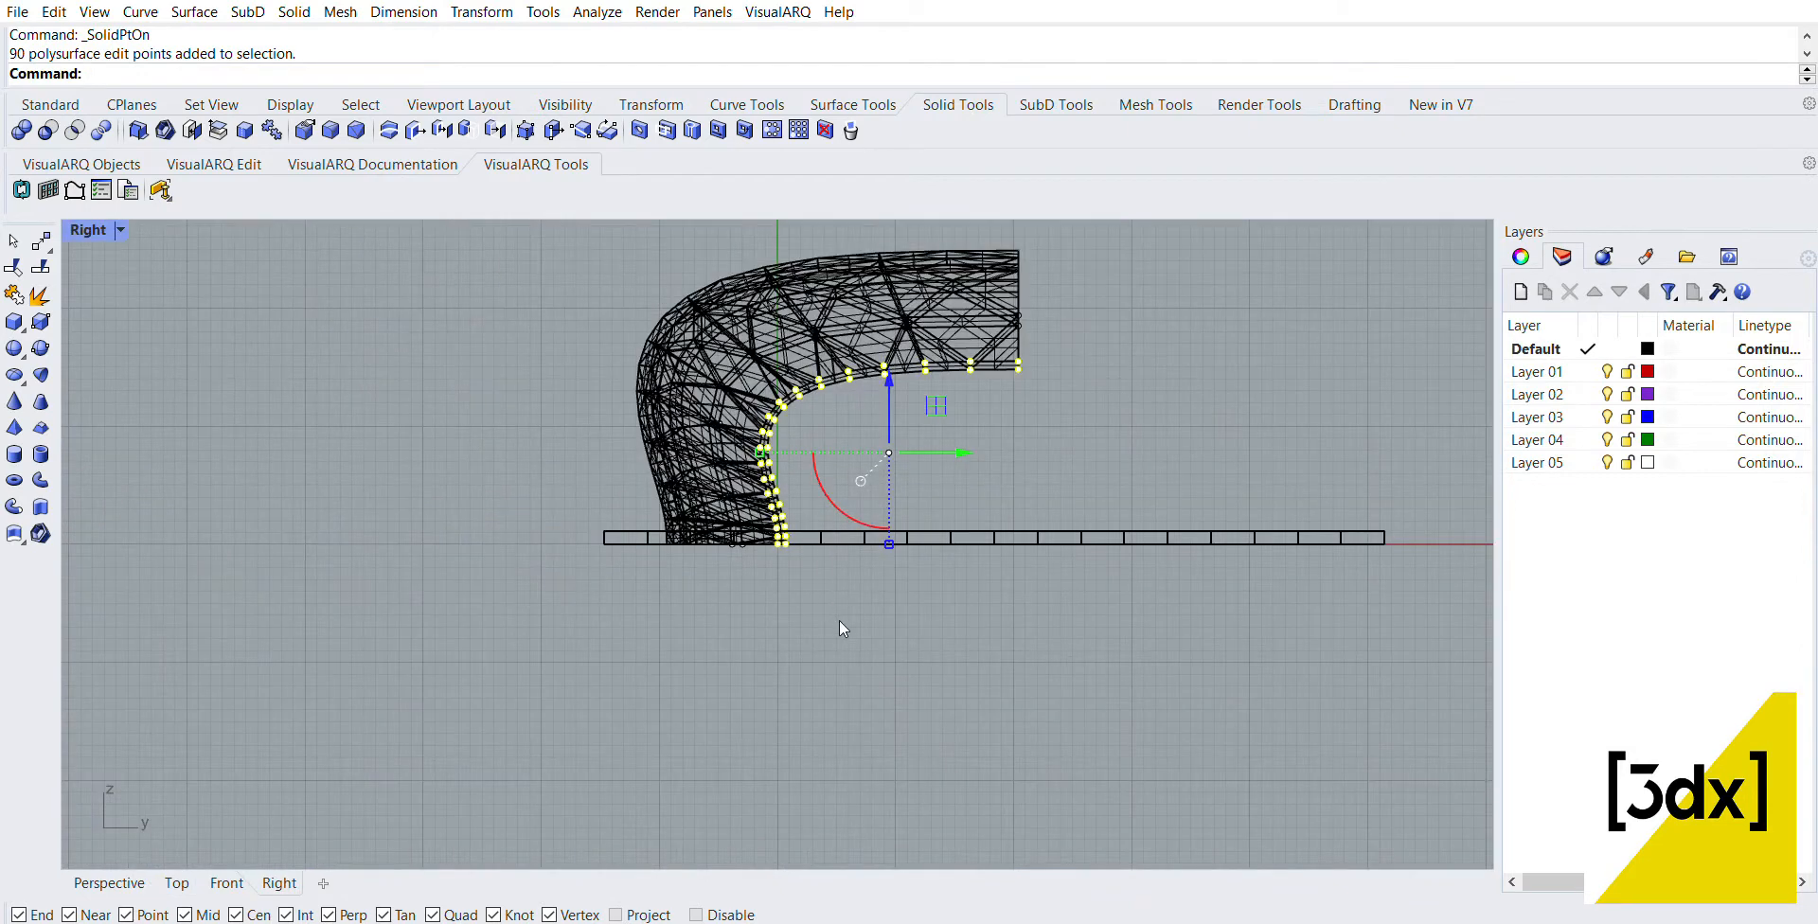
text(ProjectToCPlane)
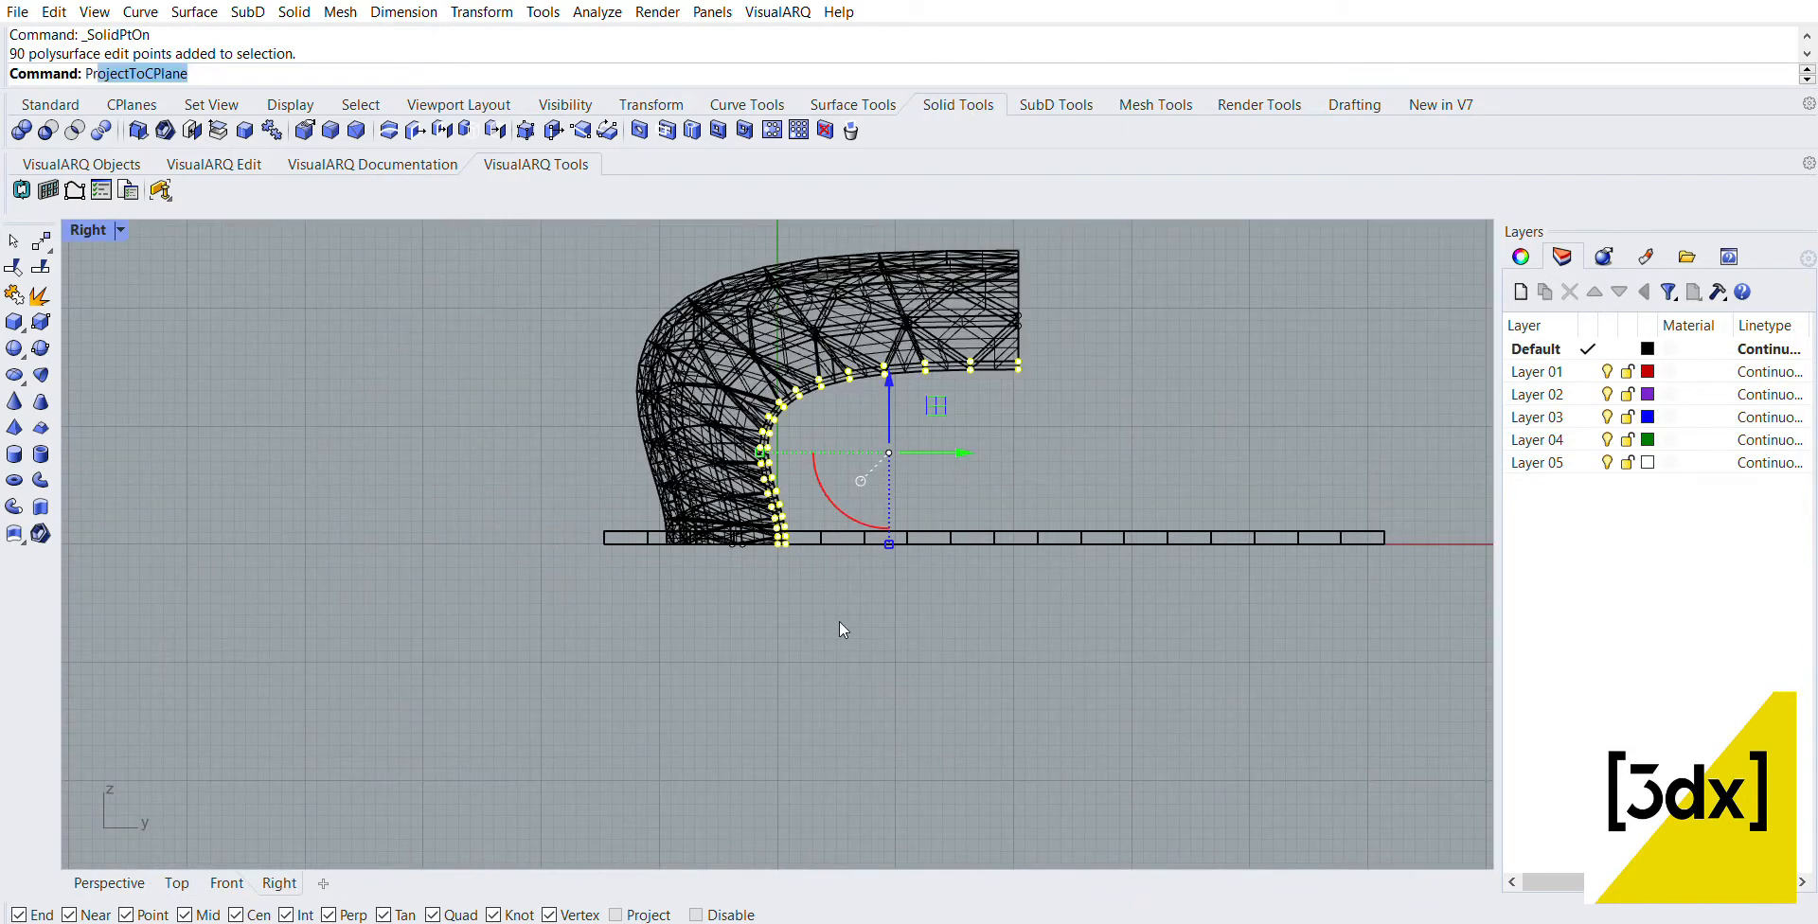
key(Return)
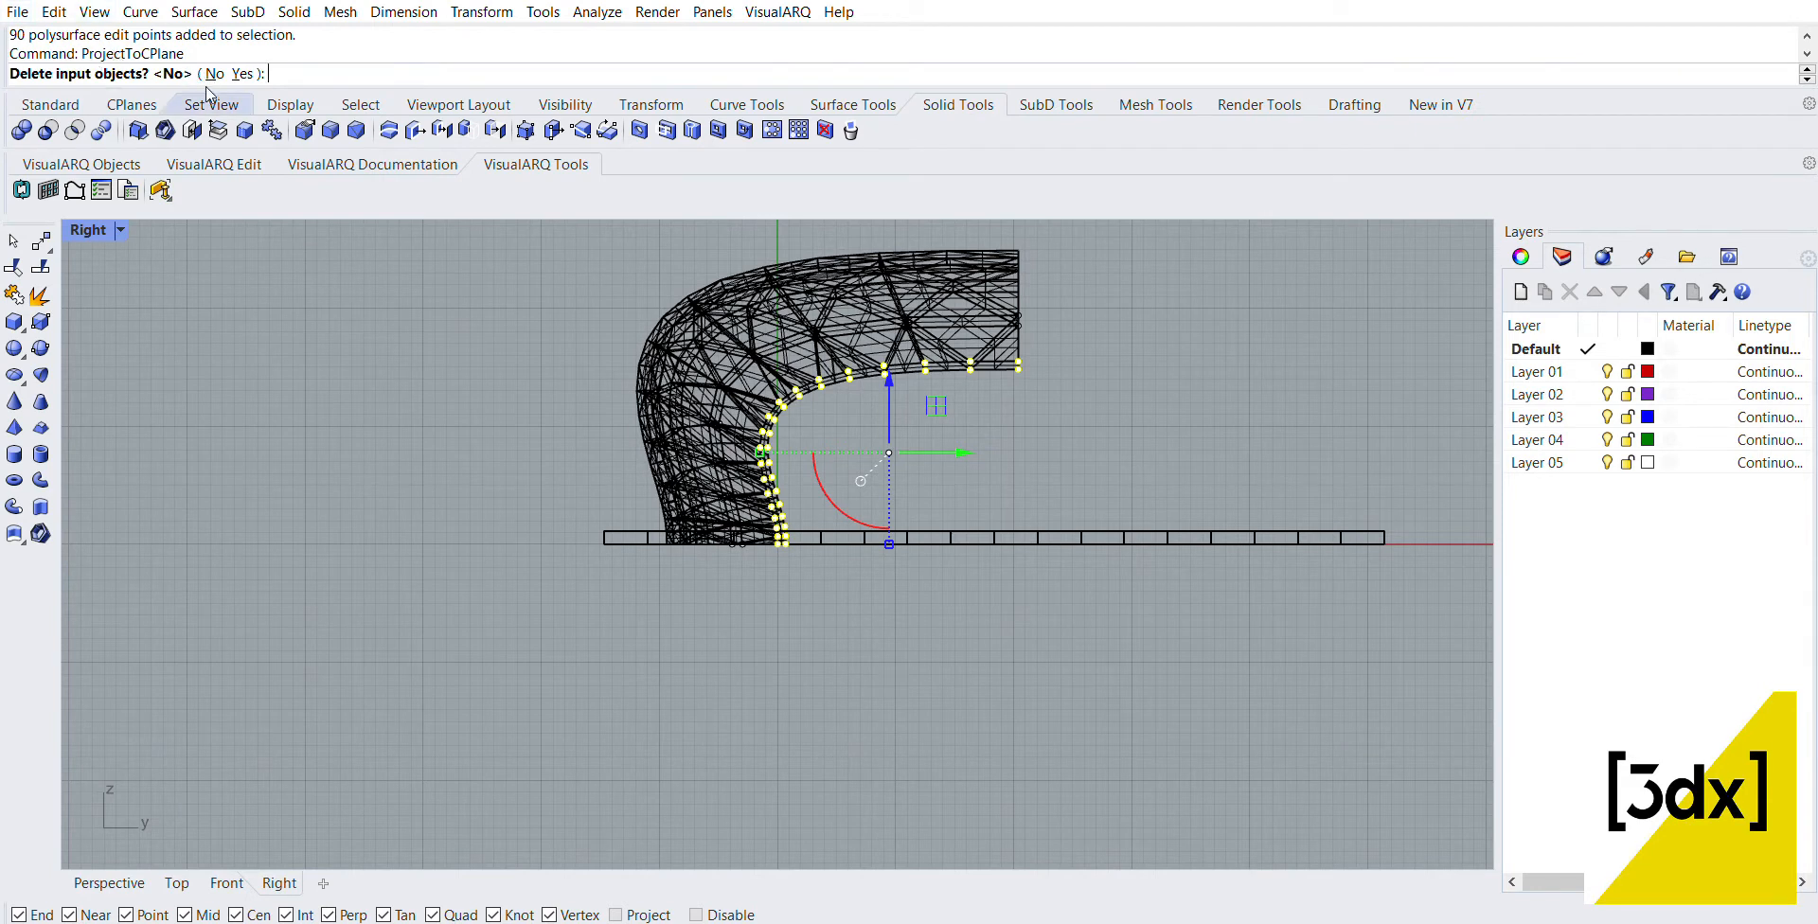
text(y)
key(Return)
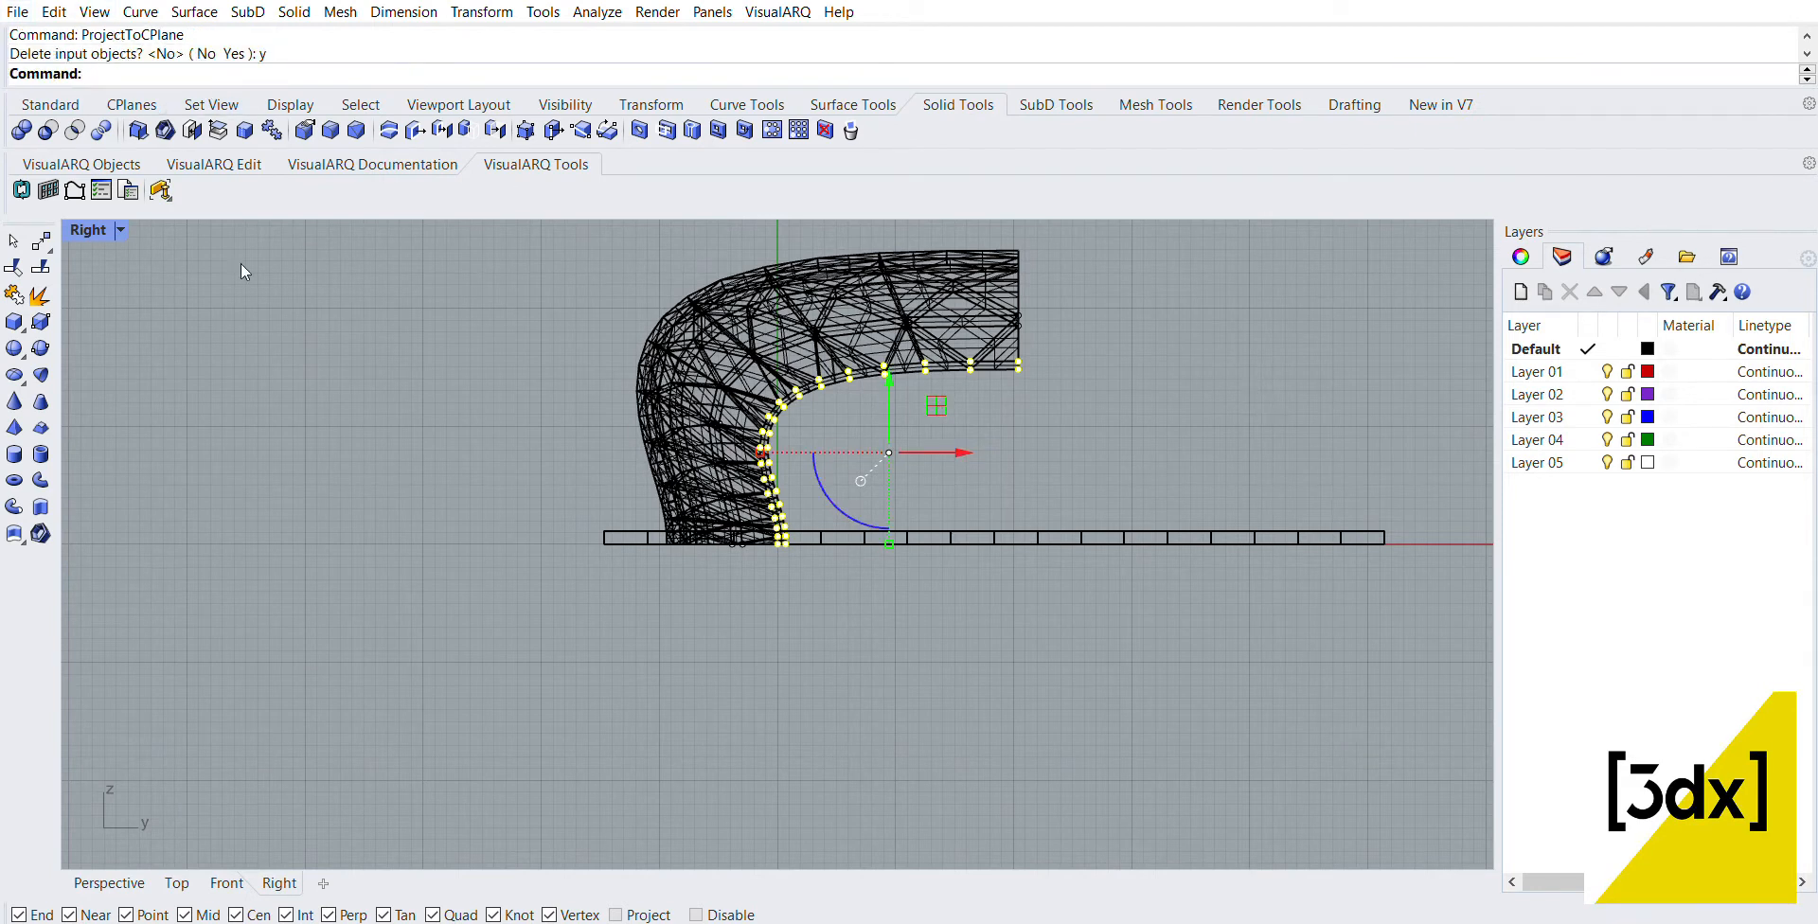
Step: Examine the flattened negative-X side edge up close in Perspective and turn off the solid edit points
double_click(92, 228)
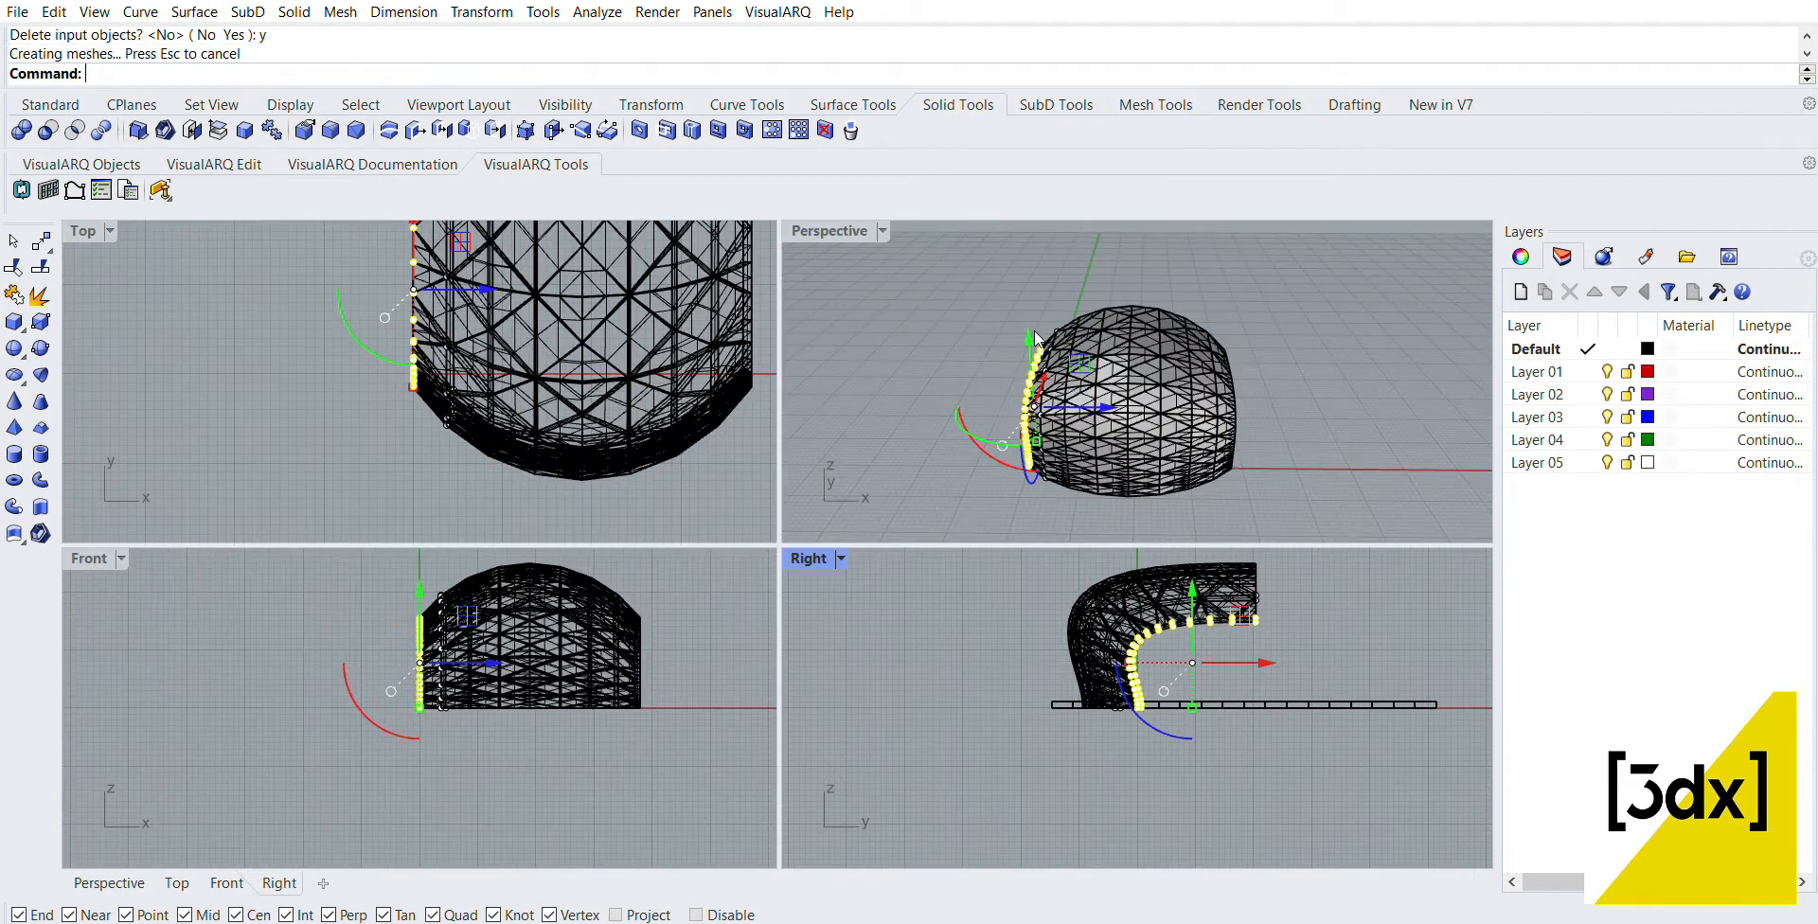
click(946, 373)
right_drag(946, 373, 1401, 339)
scroll(1185, 416, up, 6)
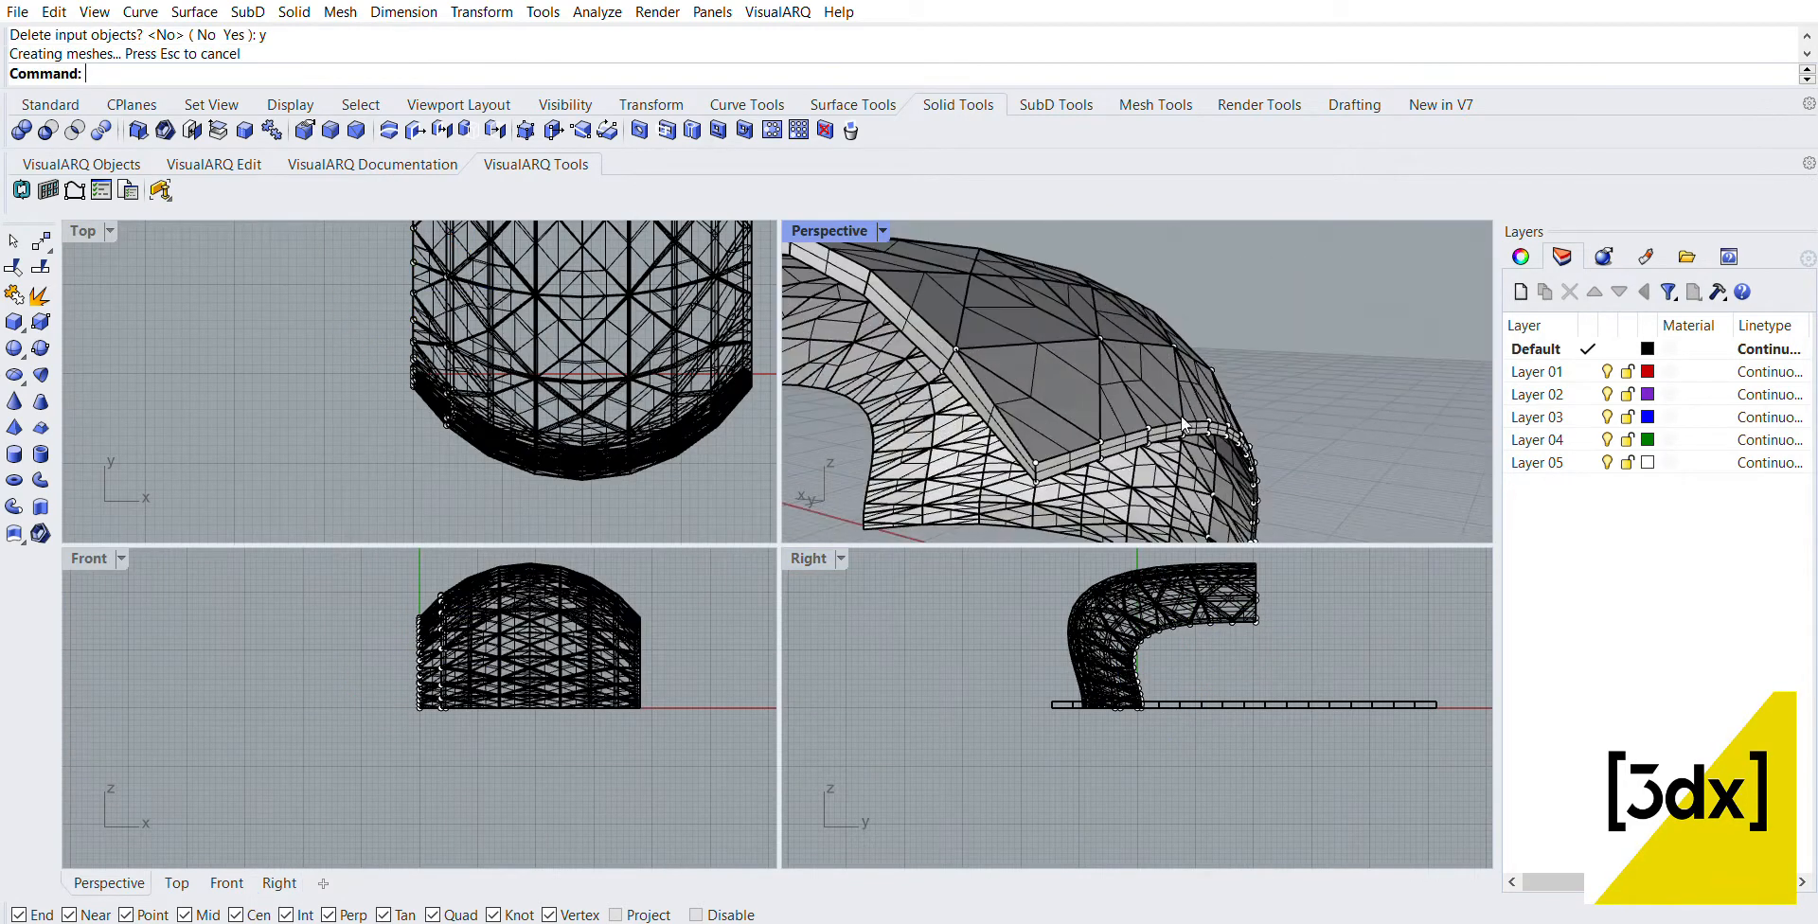
right_drag(1134, 427, 1360, 333)
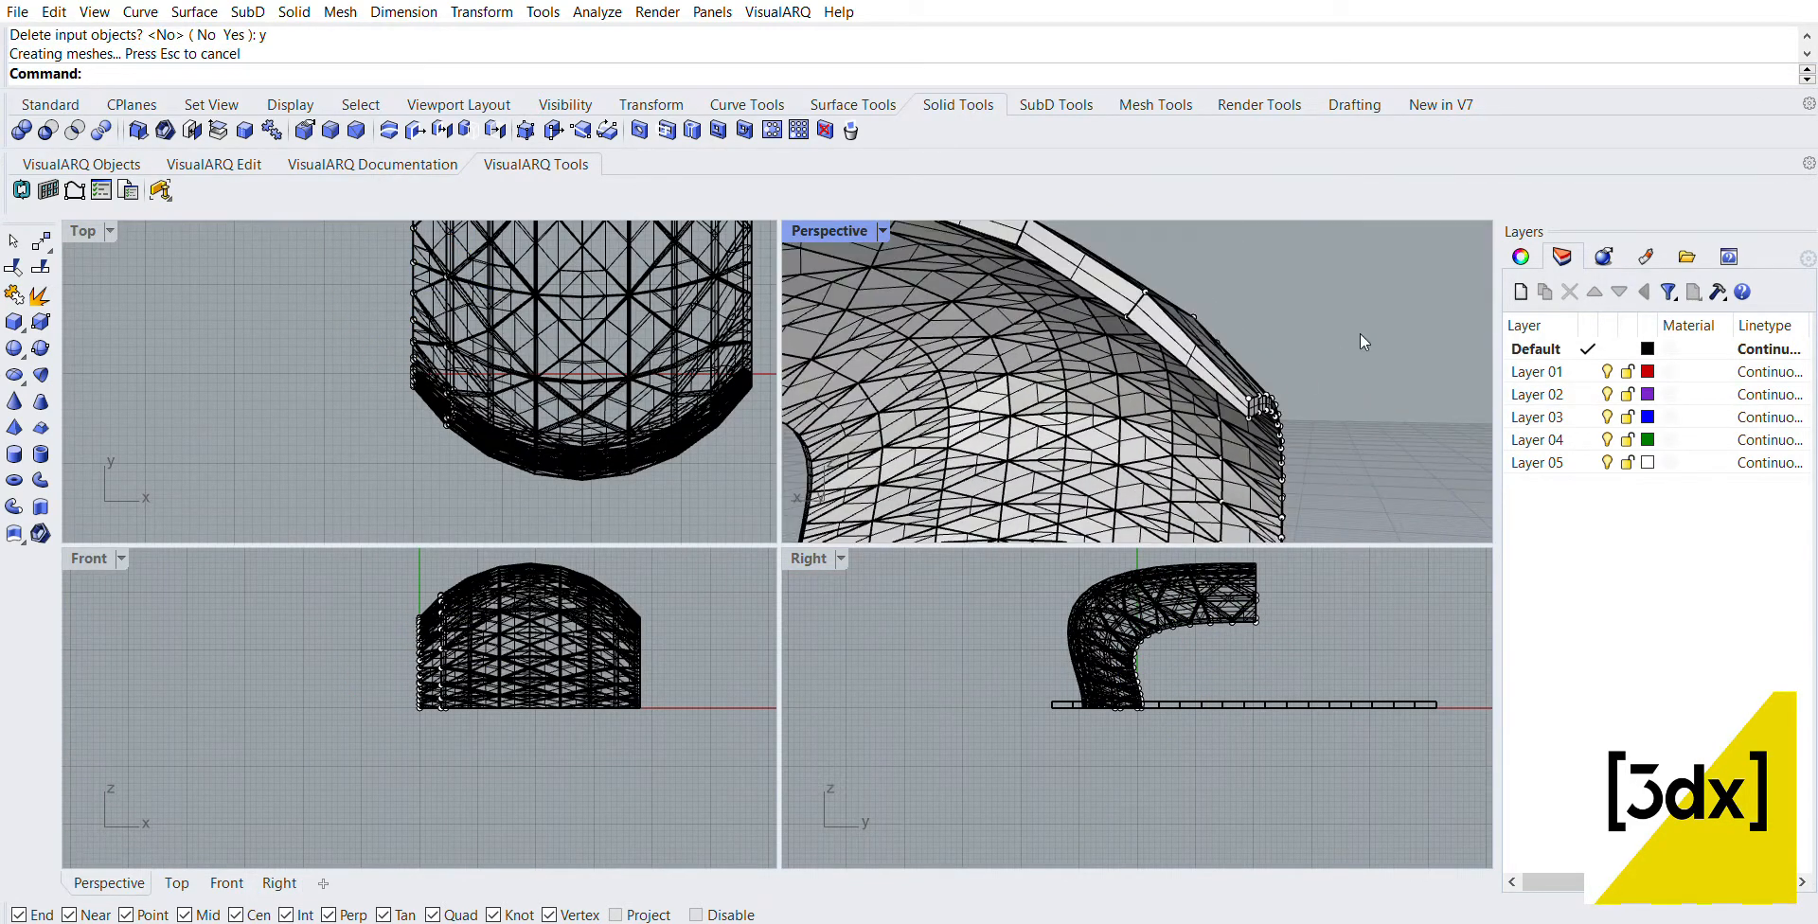
click(1274, 370)
right_drag(1275, 369, 1149, 288)
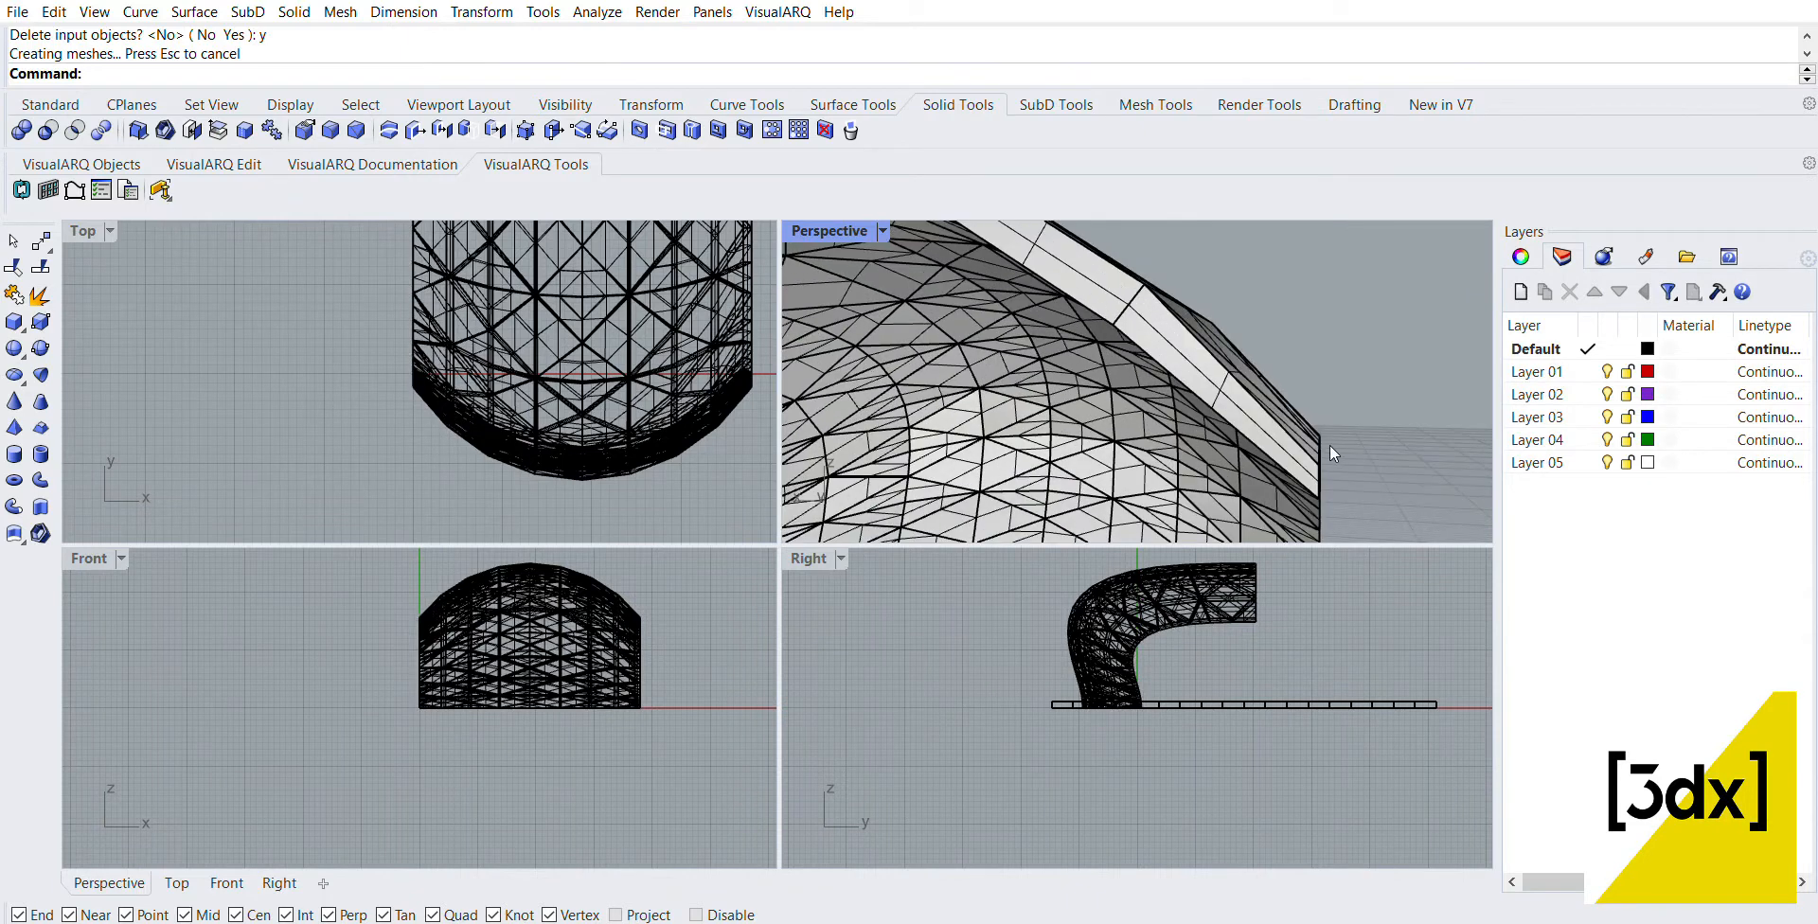
right_drag(1331, 454, 1091, 413)
scroll(1117, 254, down, 5)
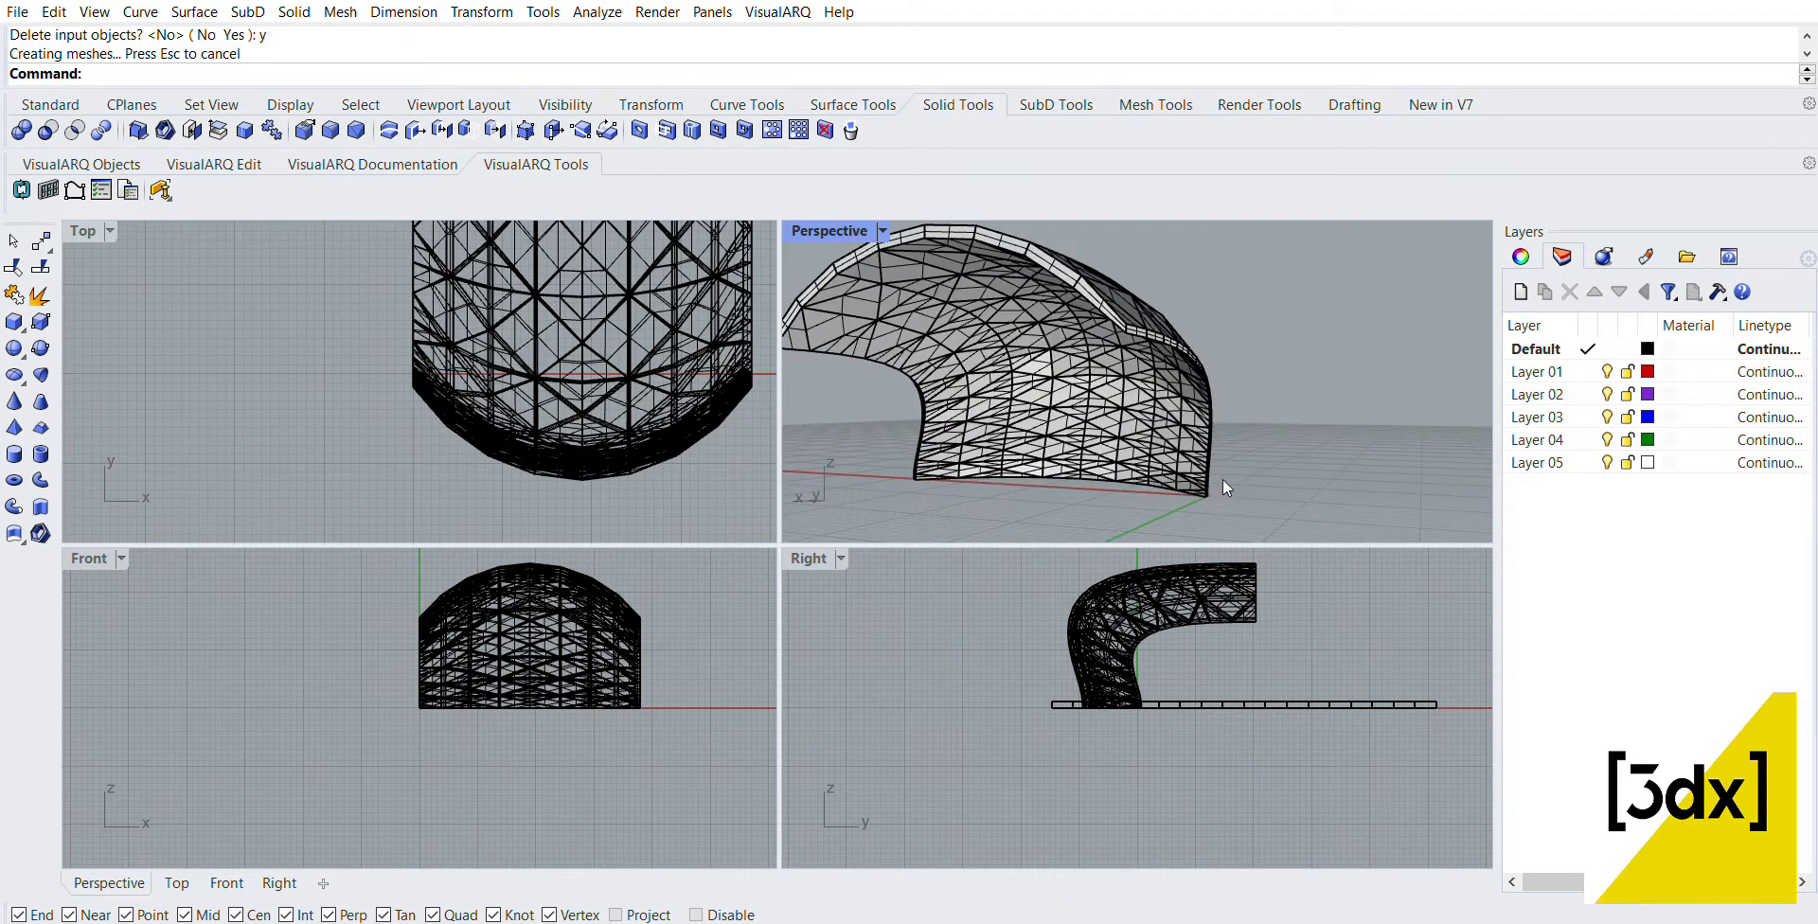
Step: Examine the panel's lower corner, then compare both side edges from the open inner side
scroll(1216, 464, up, 10)
scroll(1217, 452, down, 7)
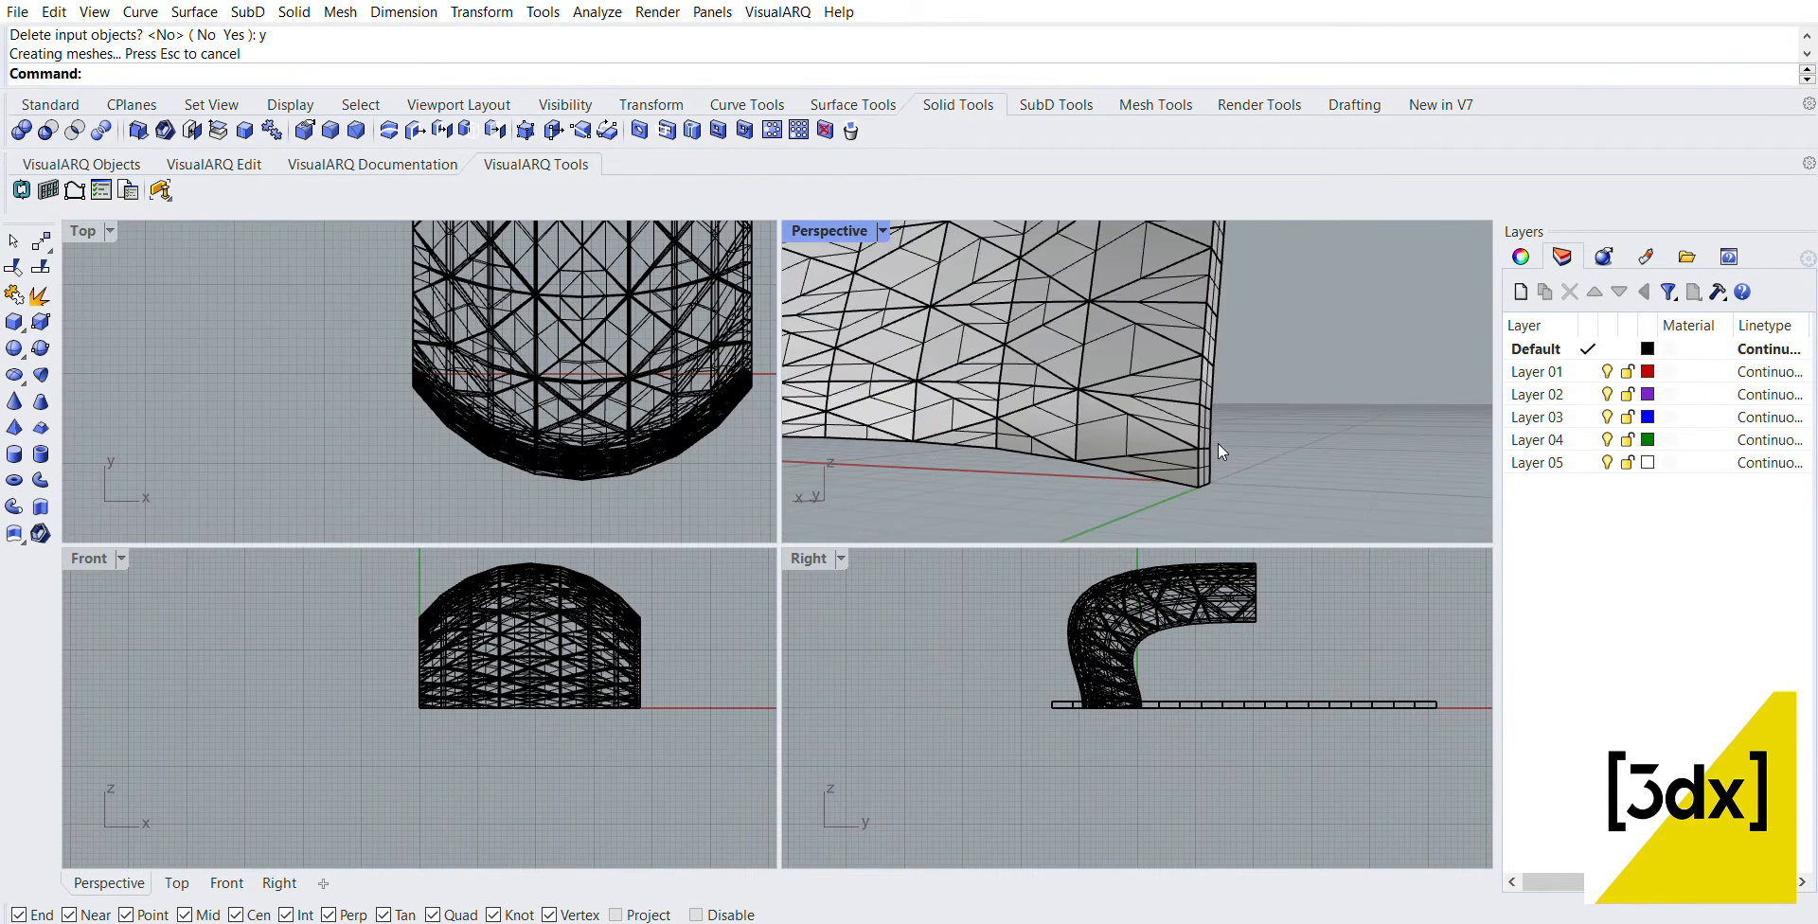
click(1183, 436)
click(1282, 406)
scroll(1305, 380, down, 6)
scroll(1308, 376, down, 7)
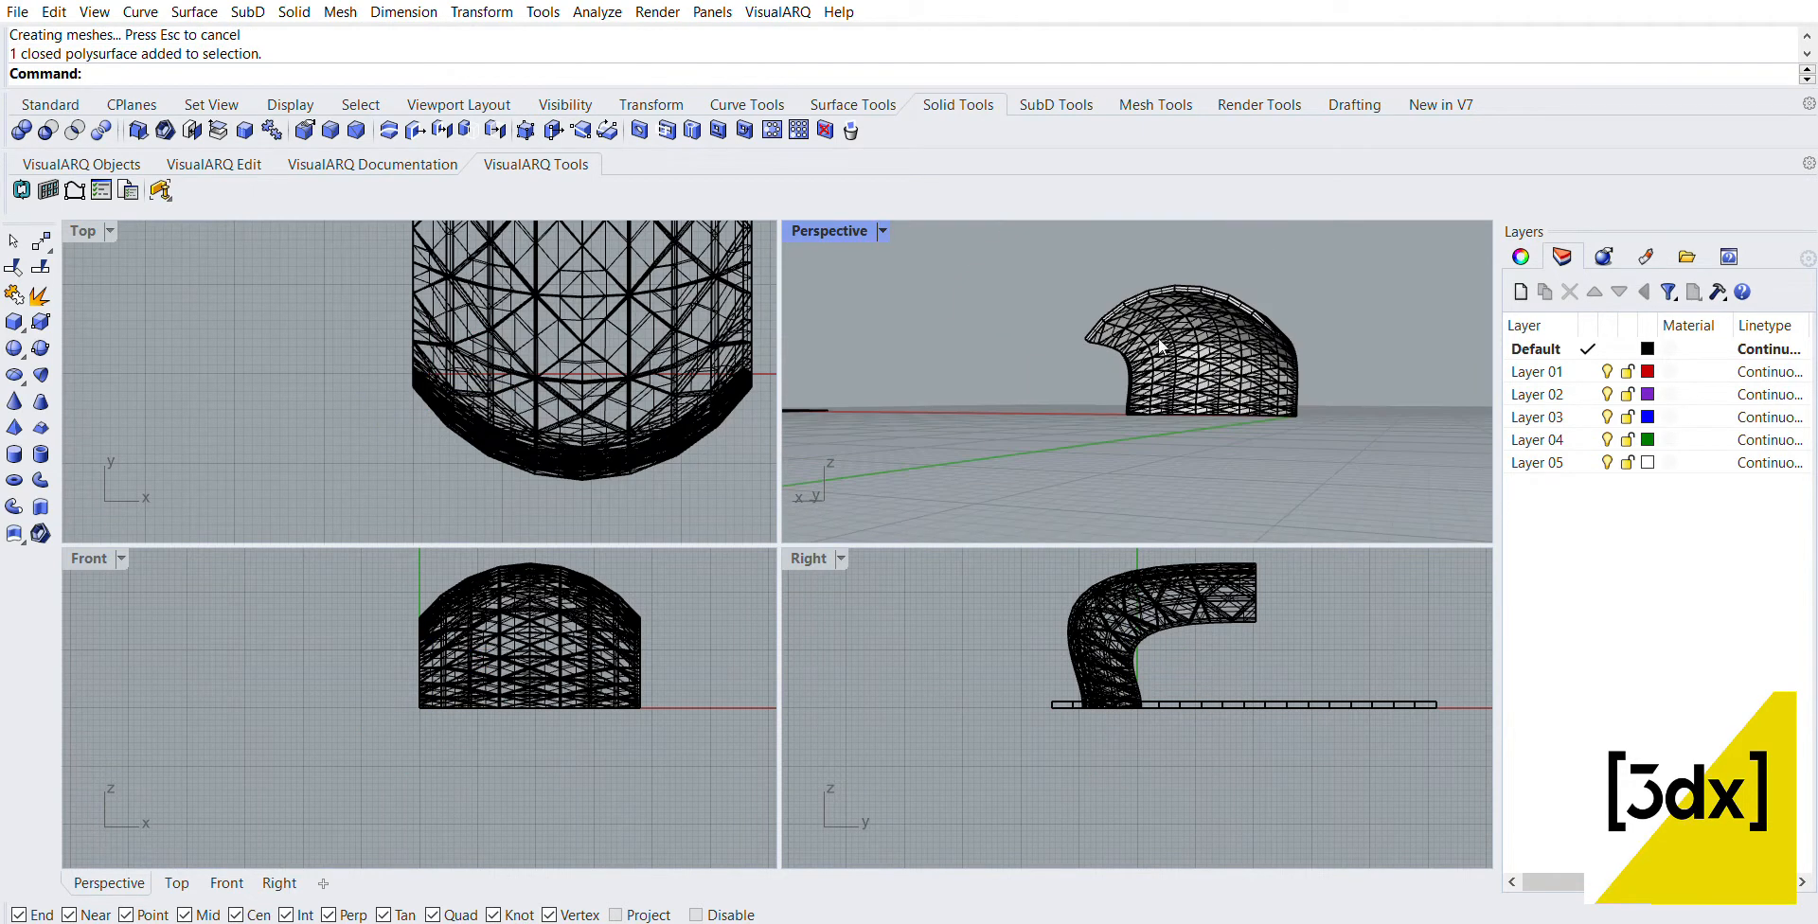
right_drag(1157, 339, 1279, 370)
scroll(1188, 345, up, 8)
scroll(1060, 324, down, 5)
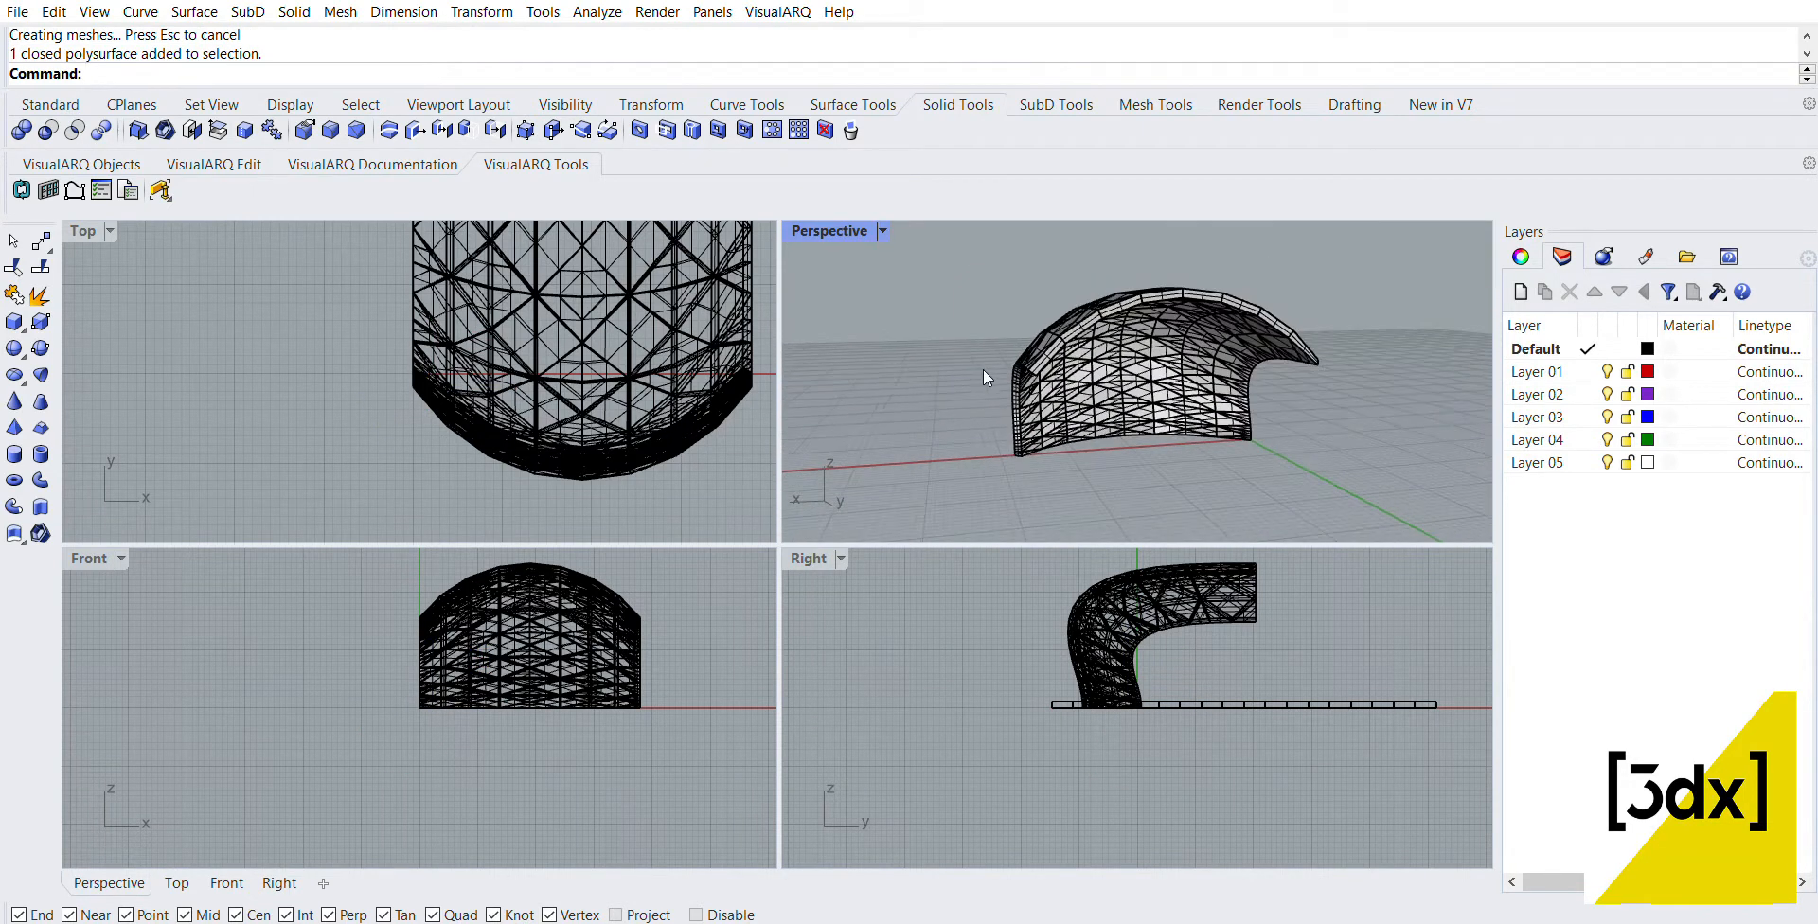
right_drag(982, 369, 1326, 339)
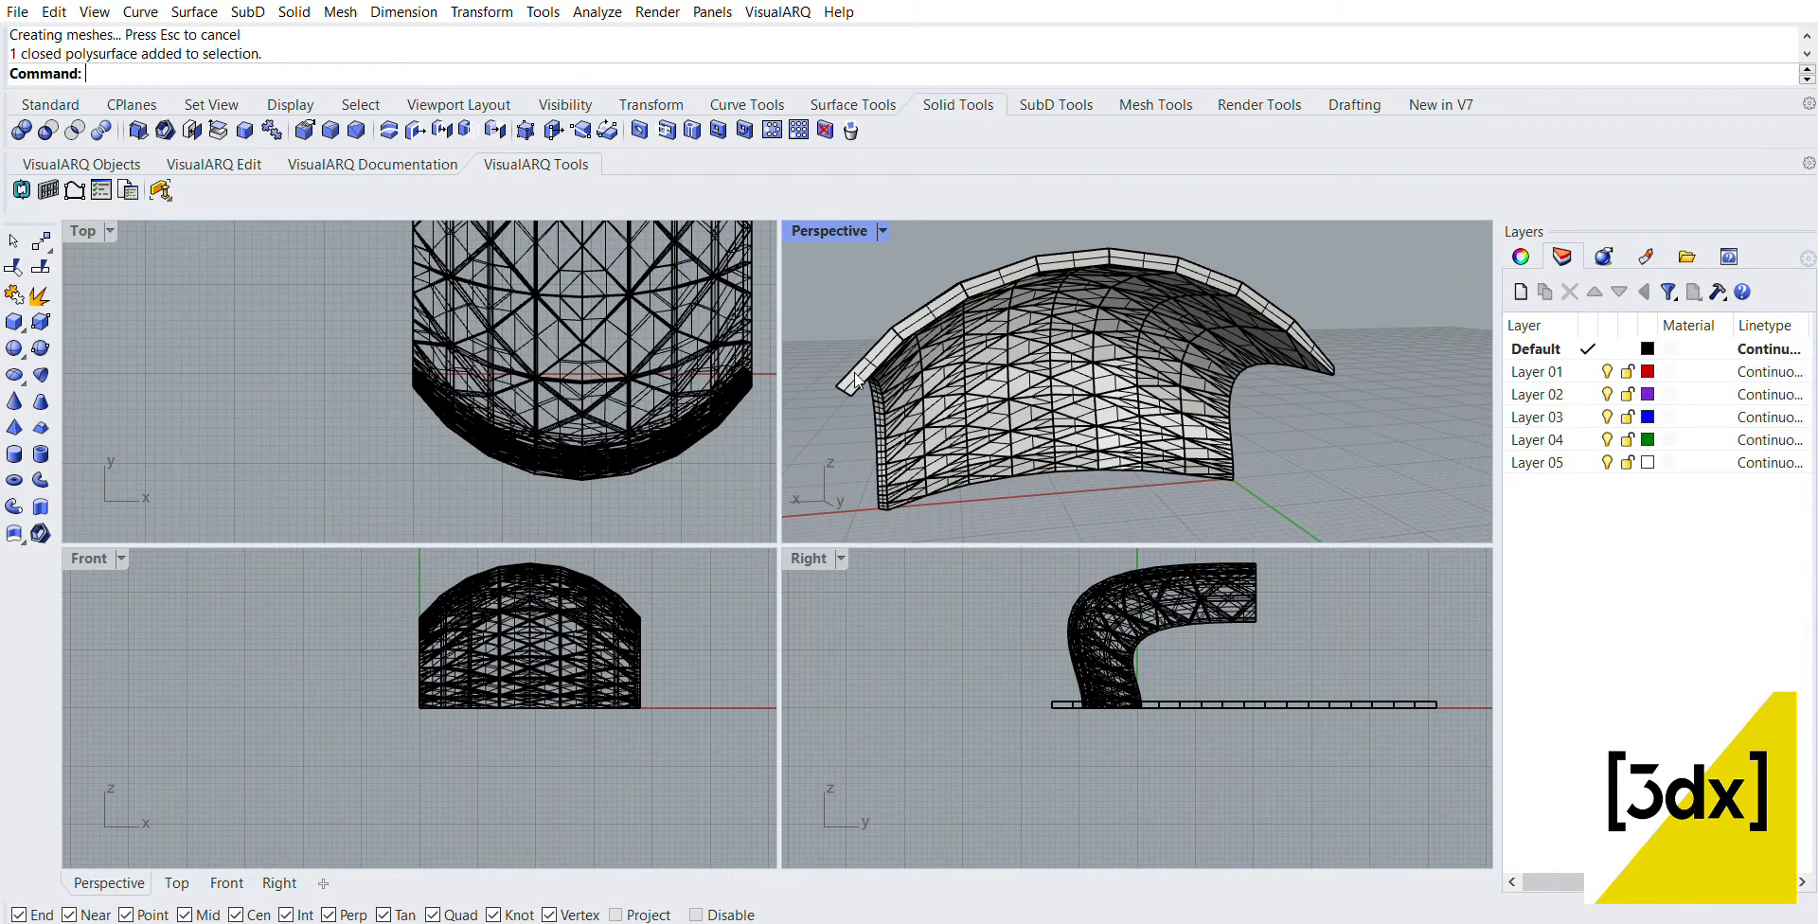
right_drag(1290, 350, 1356, 369)
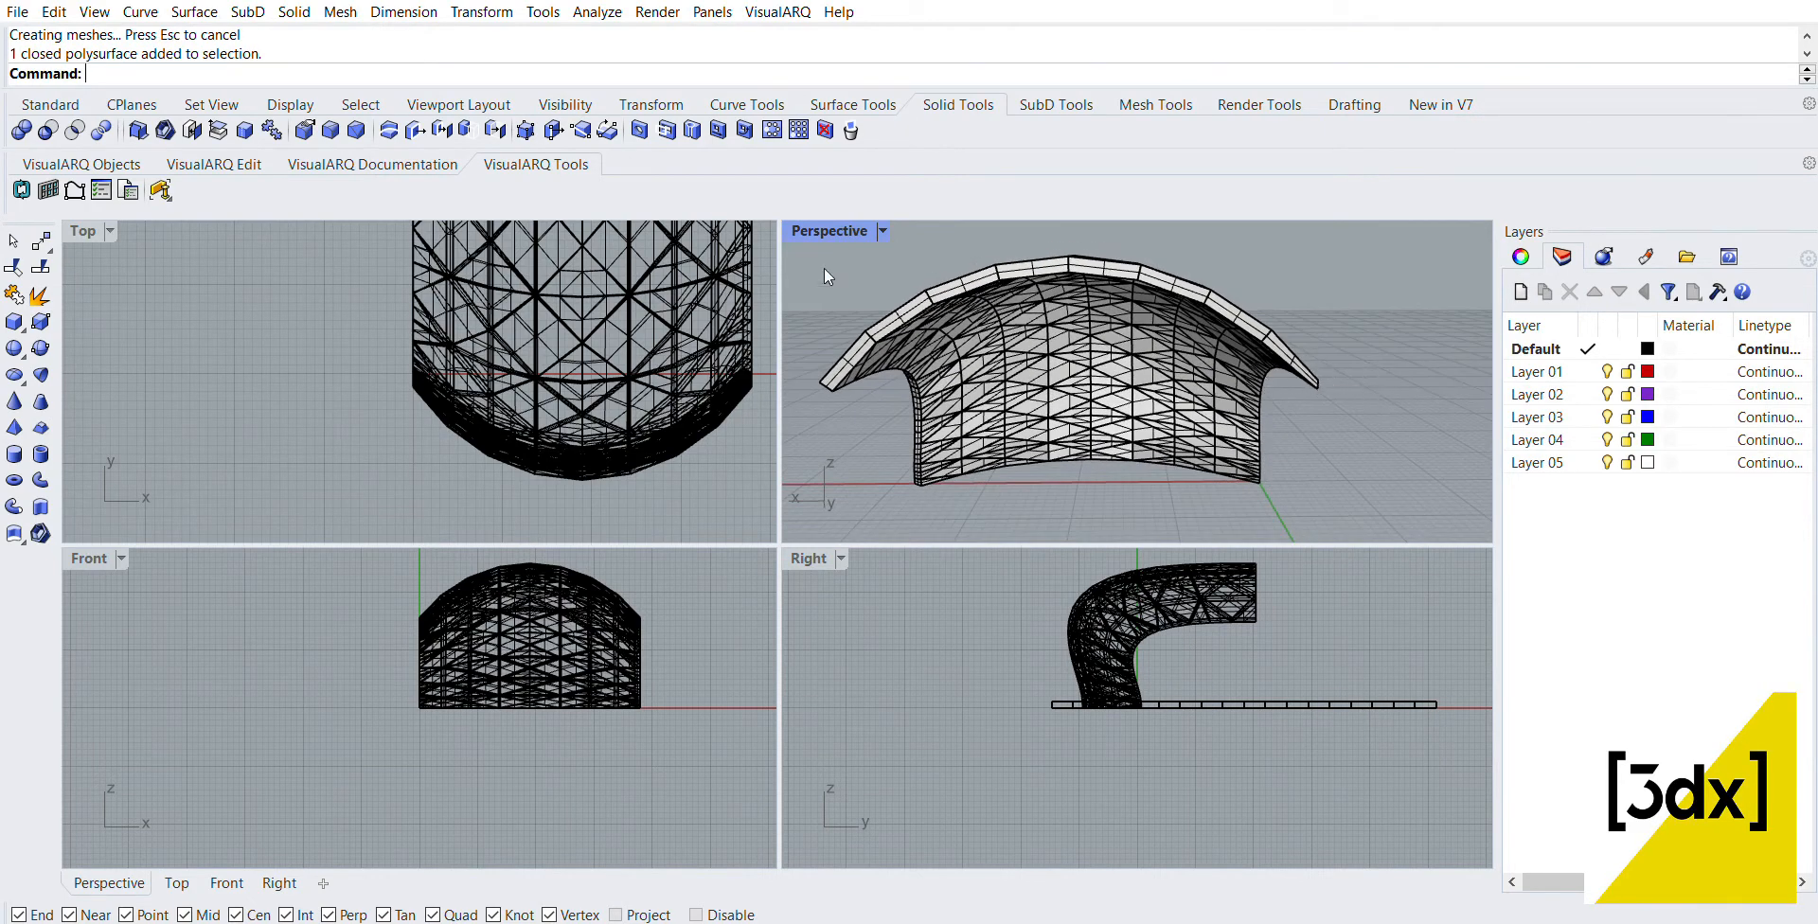
Step: In the Top view, select the polysurfaces along the panel's positive-X side and delete them
double_click(829, 230)
right_drag(1055, 326, 183, 283)
double_click(109, 231)
scroll(527, 399, down, 8)
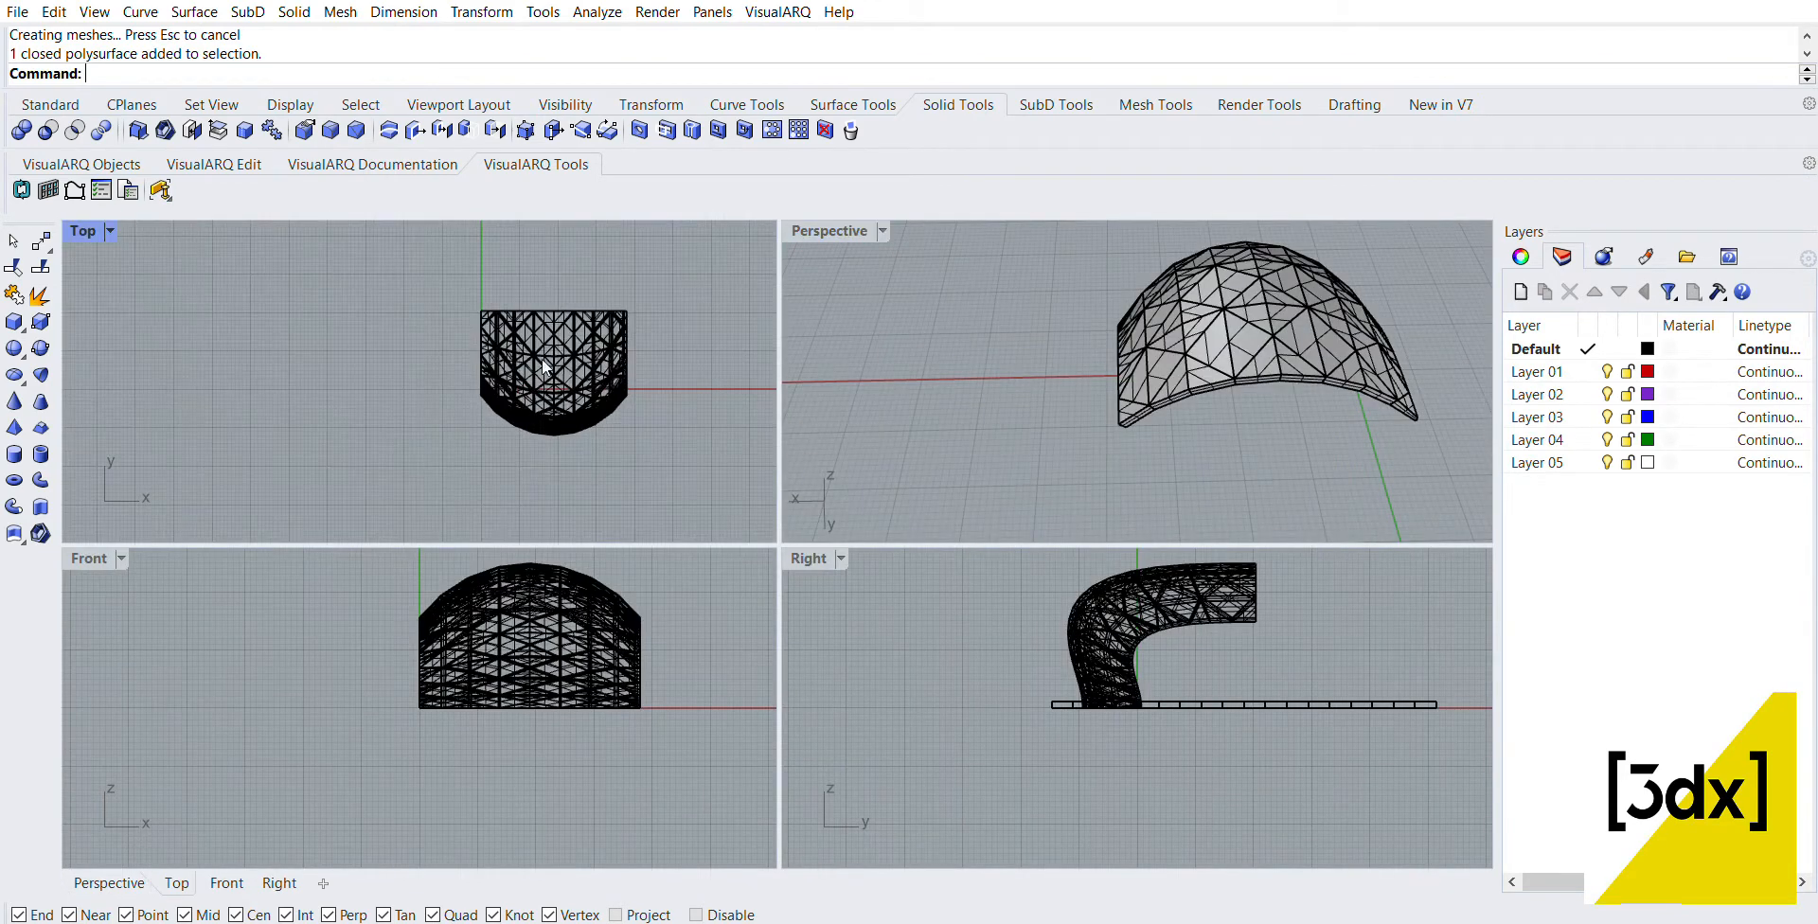
scroll(684, 371, up, 6)
drag(688, 487, 568, 229)
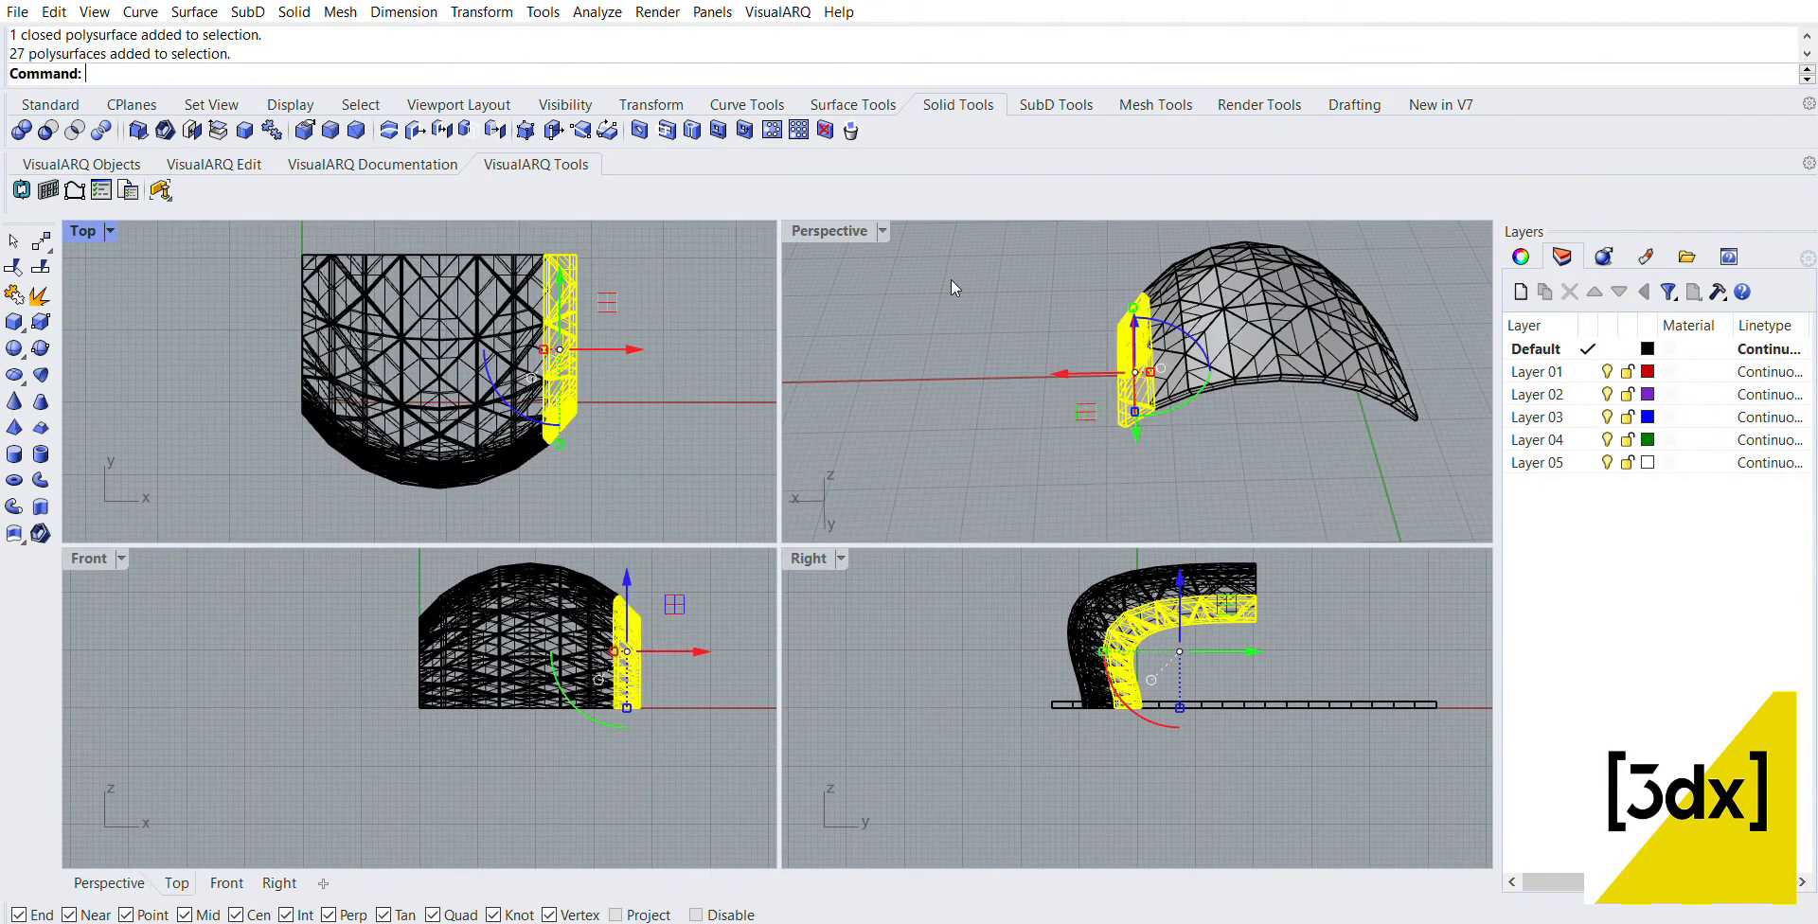
key(Delete)
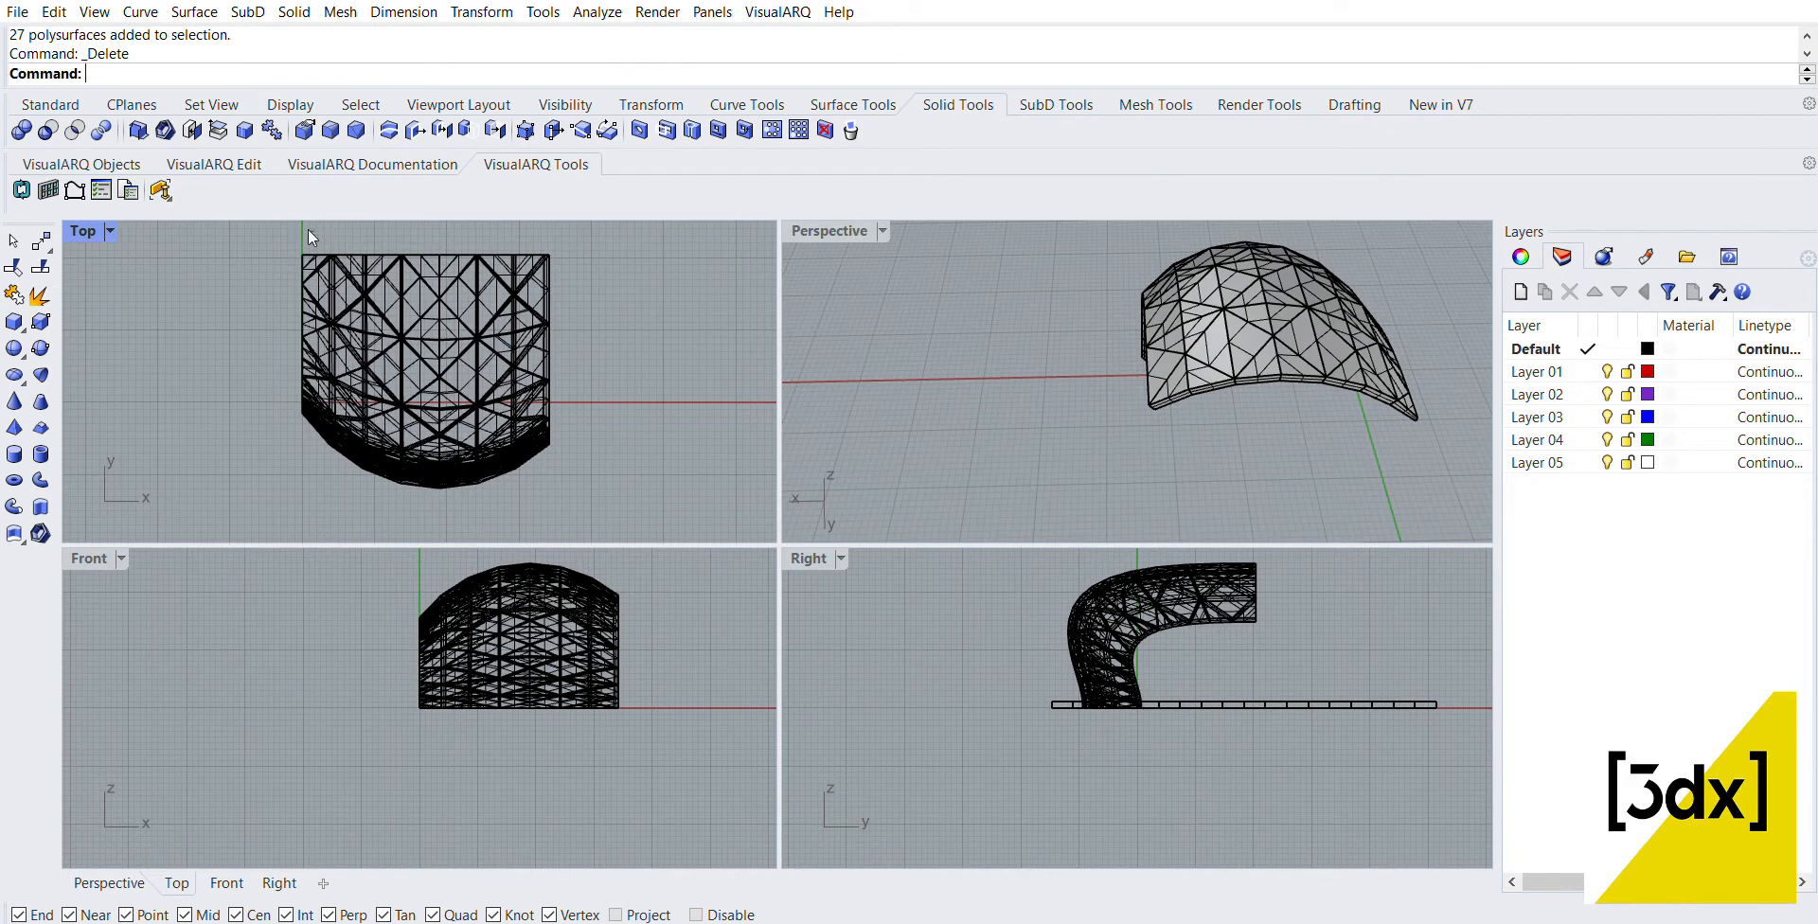
Step: Select the flattened negative-X side polysurfaces and mirror a copy to the positive-X side across the panel's midline
key(ctrl+z)
scroll(442, 259, up, 3)
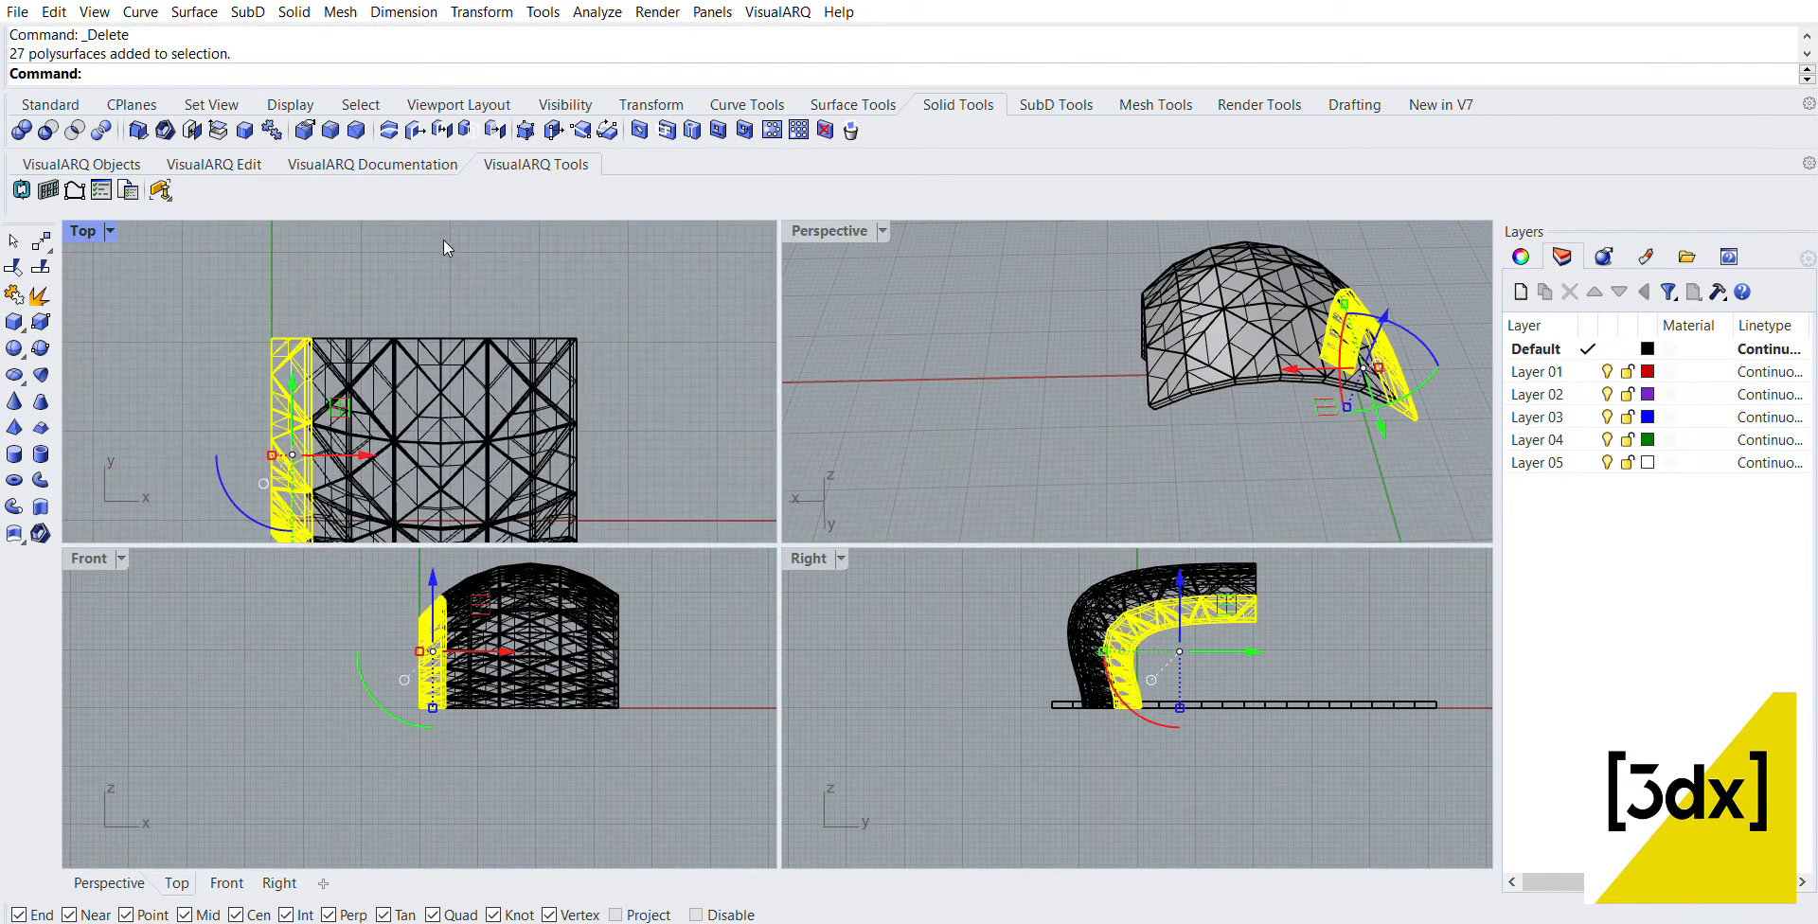
text(Mirror)
key(Return)
click(449, 275)
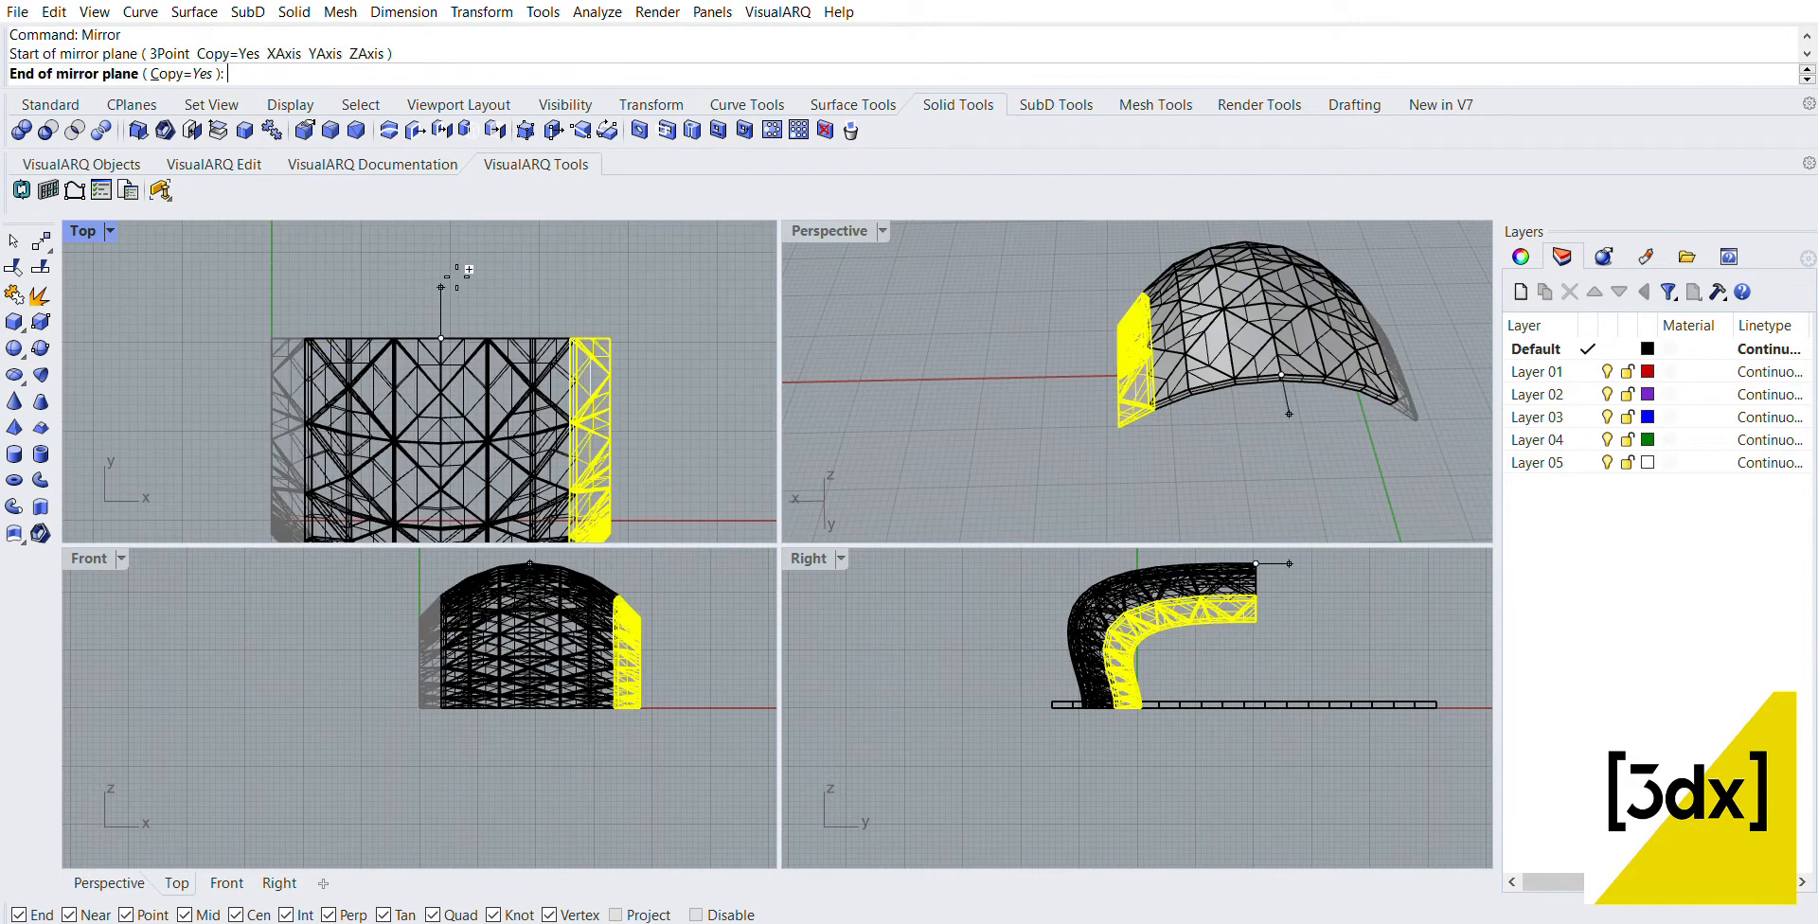
click(448, 259)
click(449, 260)
Step: Select all polysurfaces of the curved panel and move them along the negative X direction, away from the origin
scroll(1037, 381, down, 7)
right_drag(1037, 380, 1349, 324)
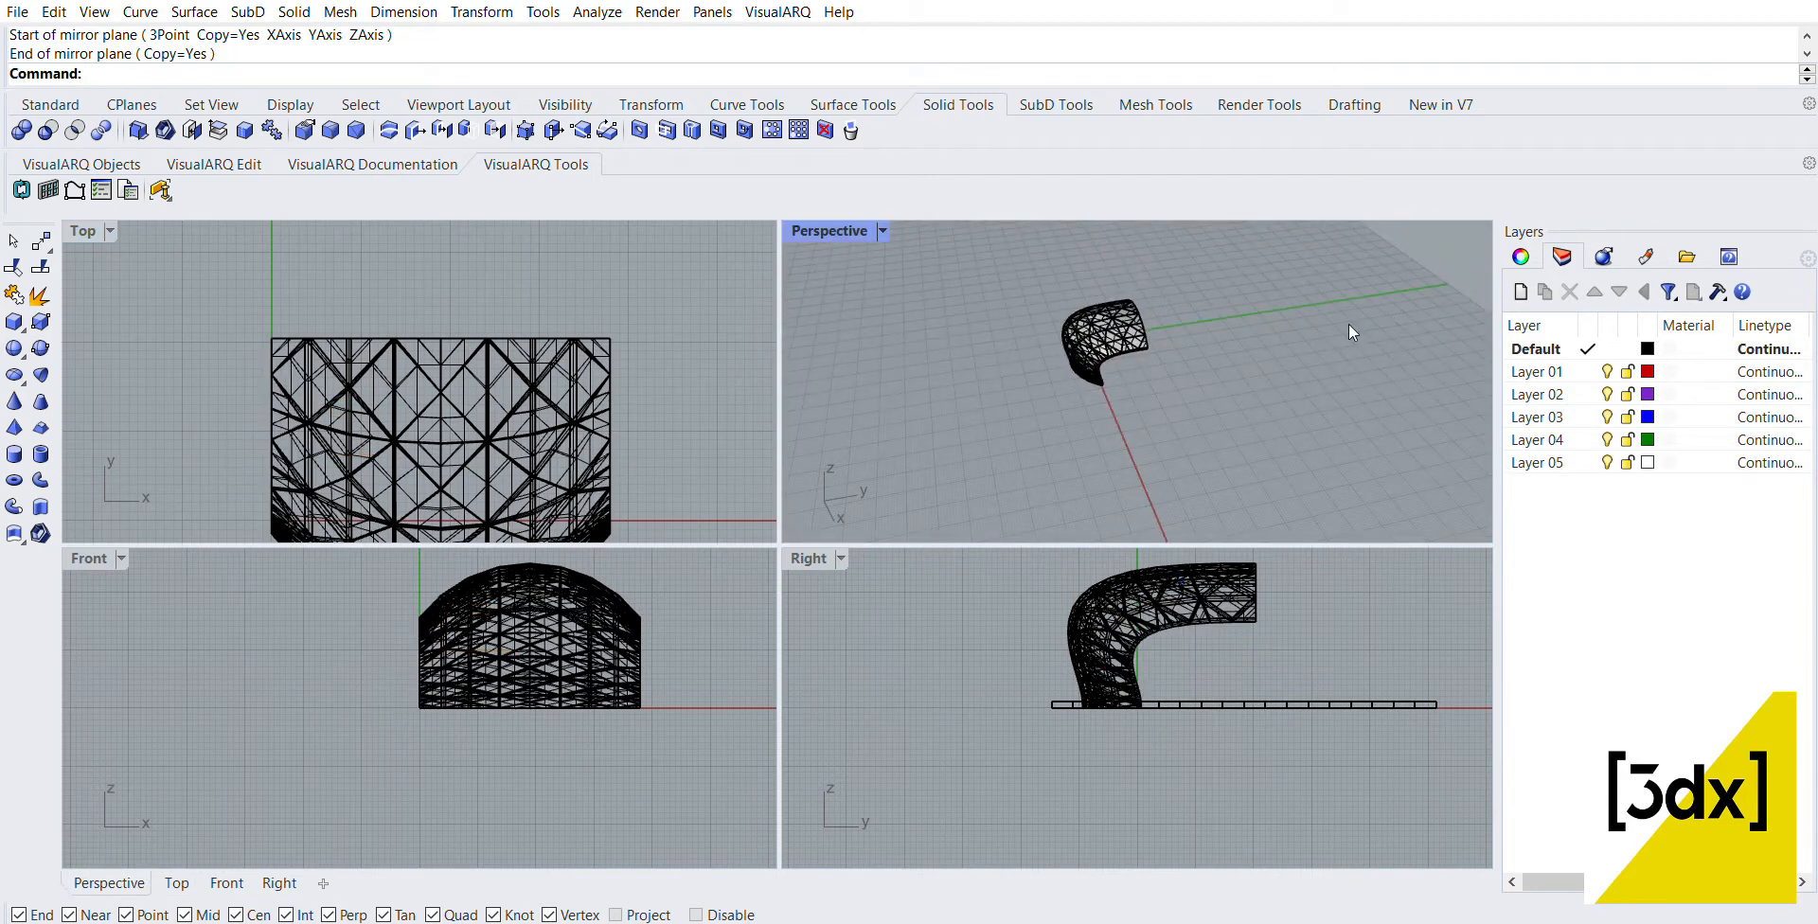
right_drag(985, 348, 1083, 343)
drag(926, 305, 1217, 425)
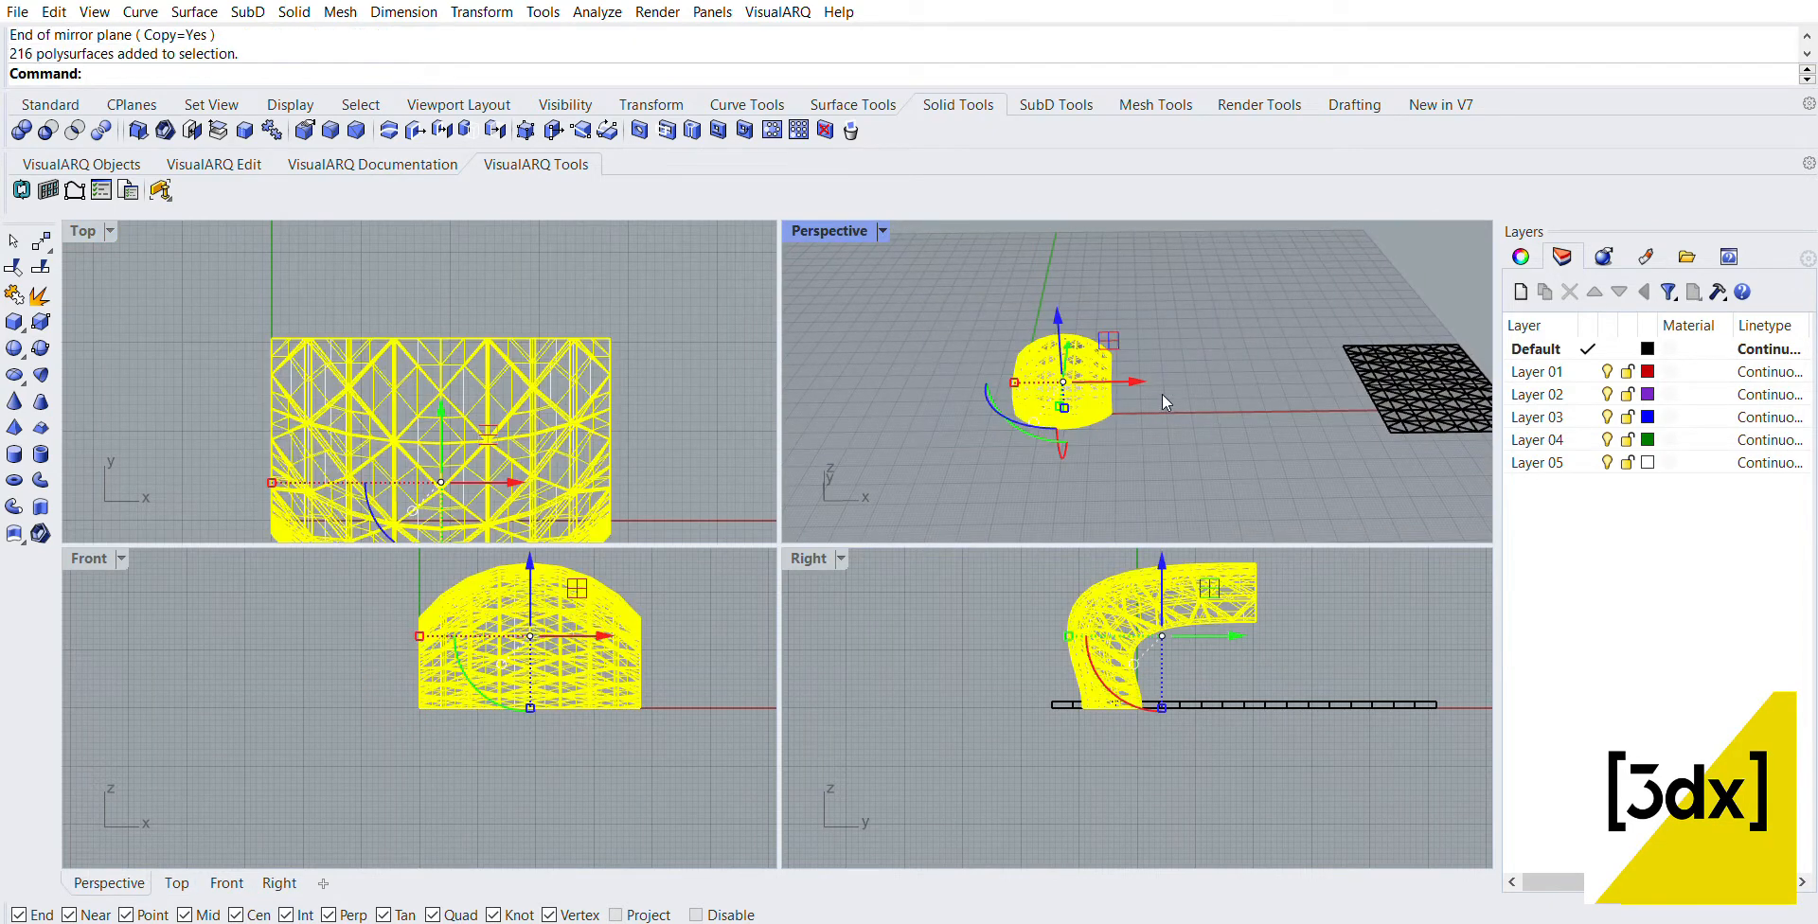
scroll(1162, 391, up, 2)
scroll(1162, 388, down, 5)
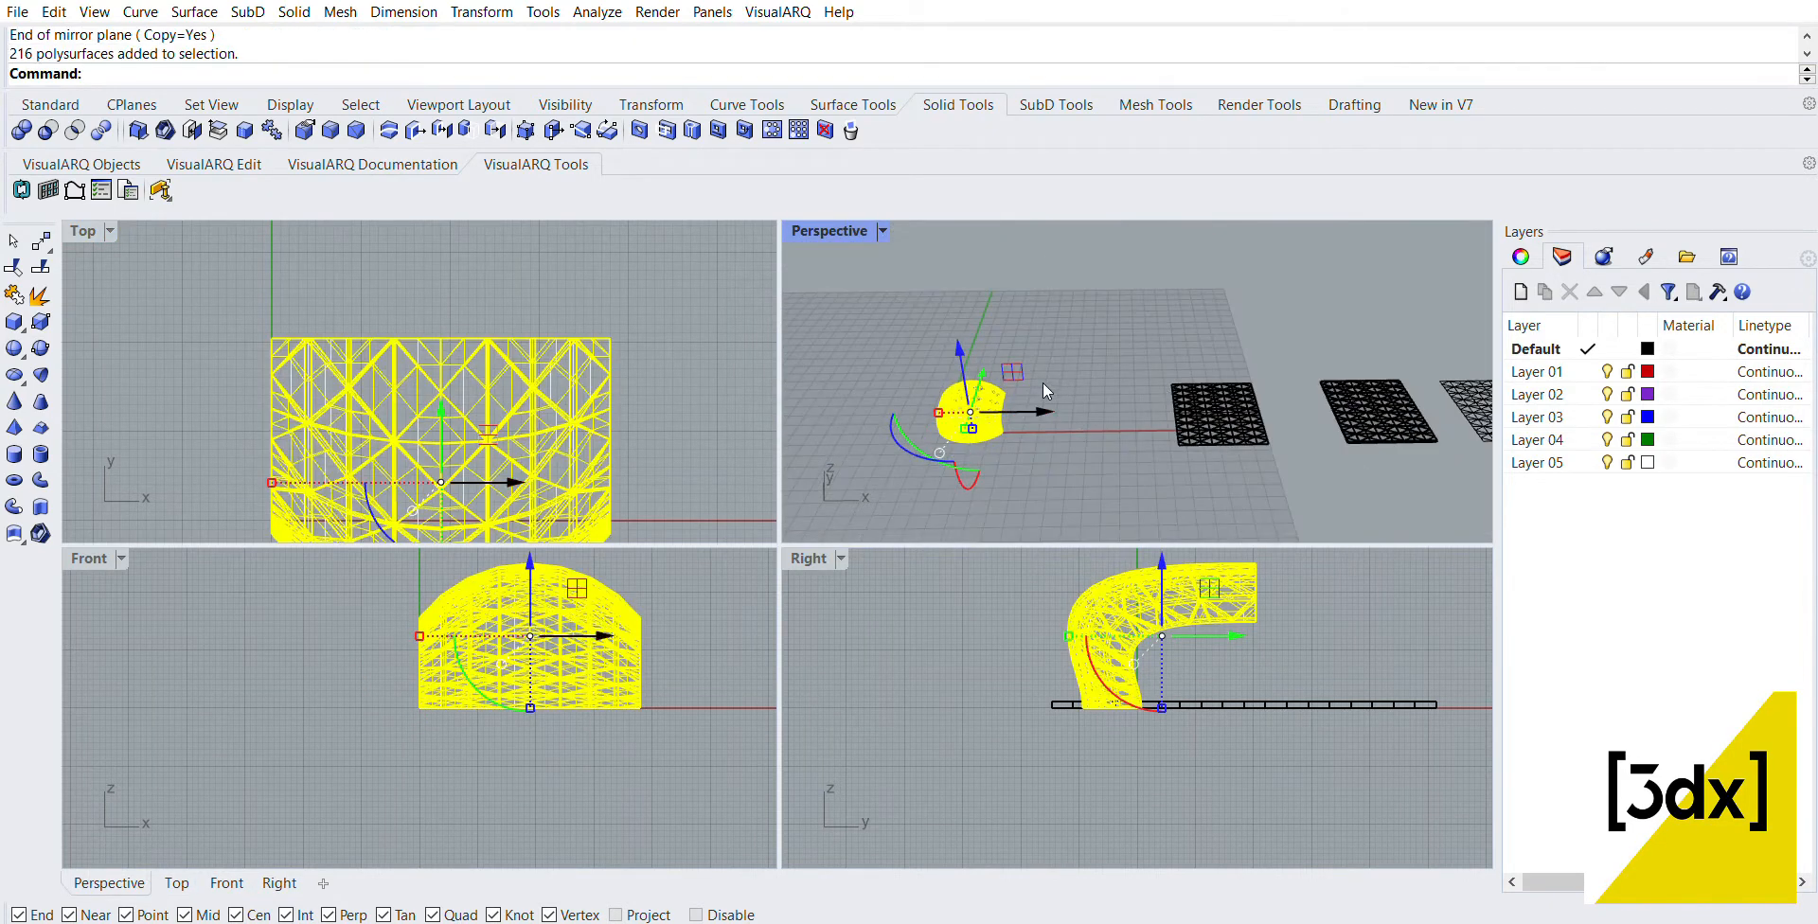
drag(1042, 409, 826, 406)
scroll(930, 399, down, 5)
scroll(929, 360, up, 5)
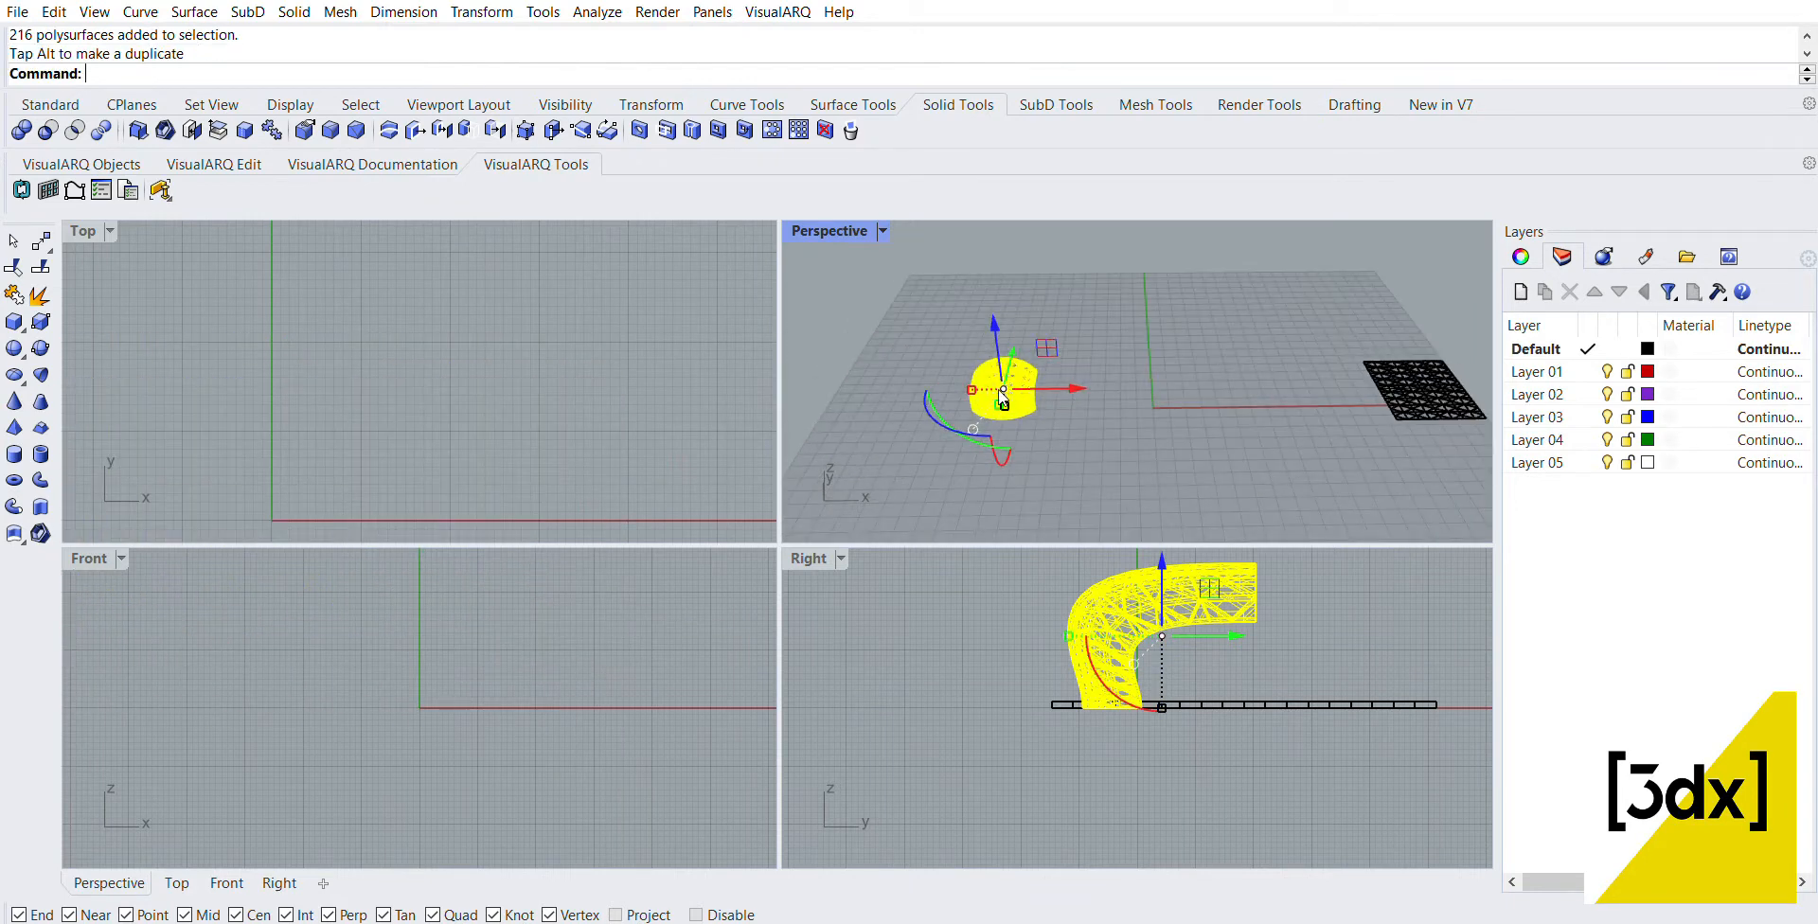
click(928, 358)
Step: In a maximized Perspective view, select three adjacent polysurfaces in the middle of the panel's bottom row
double_click(856, 233)
scroll(312, 551, up, 5)
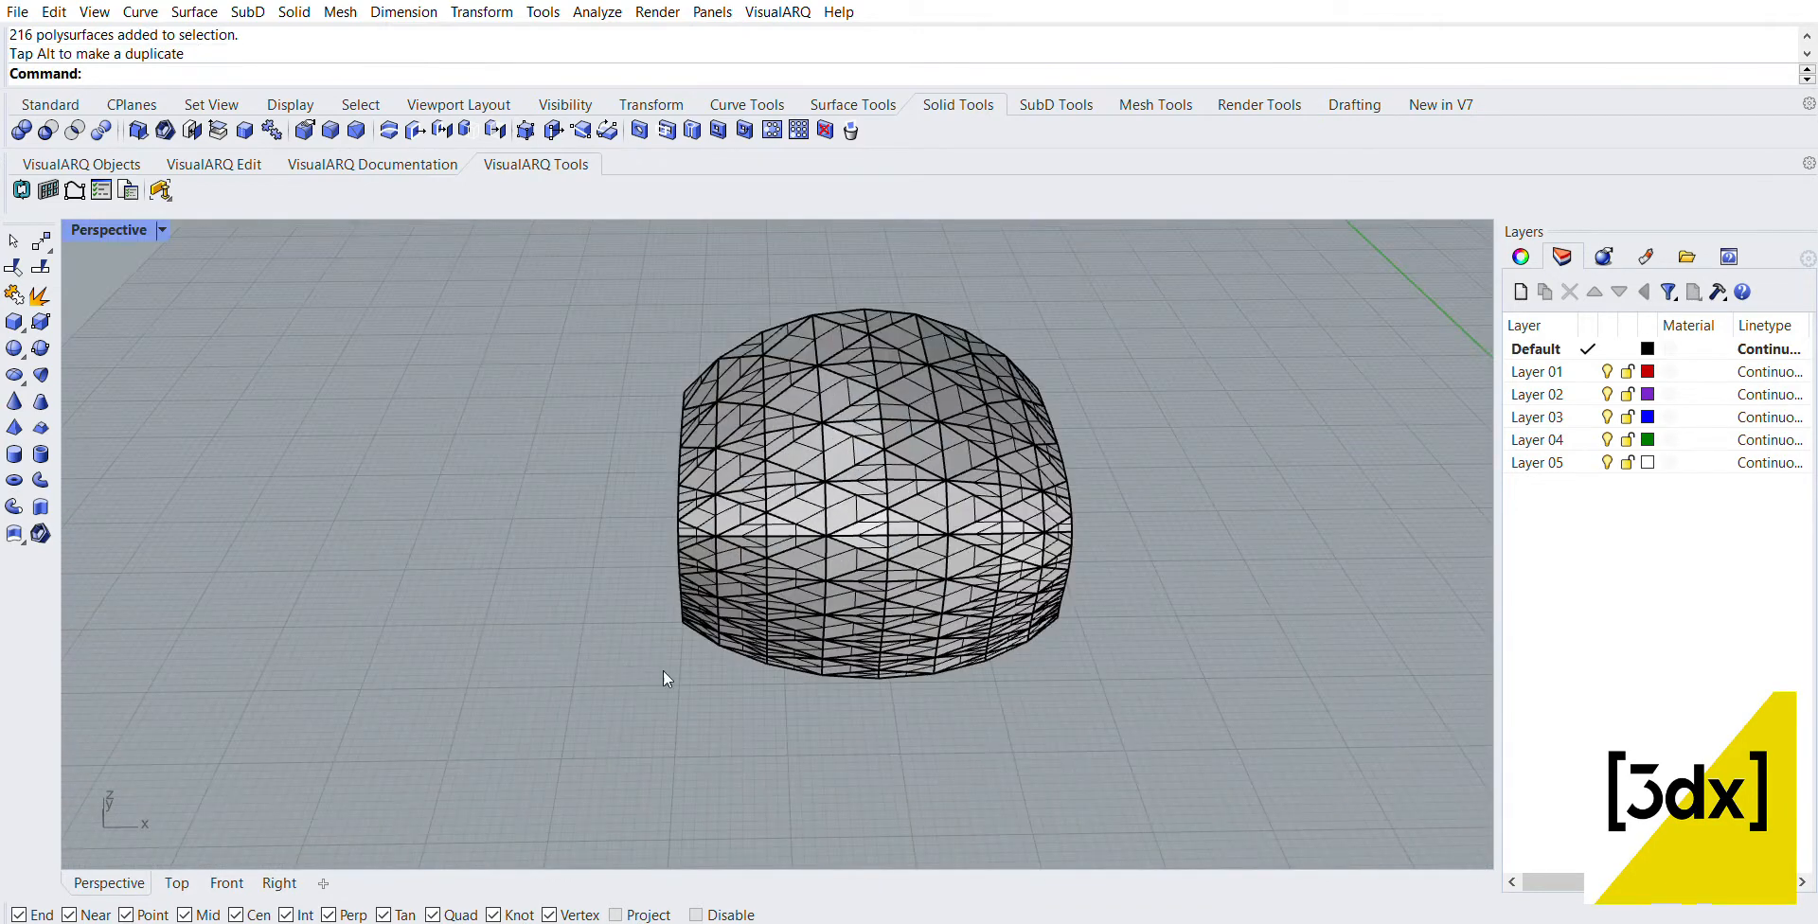
scroll(772, 623, up, 5)
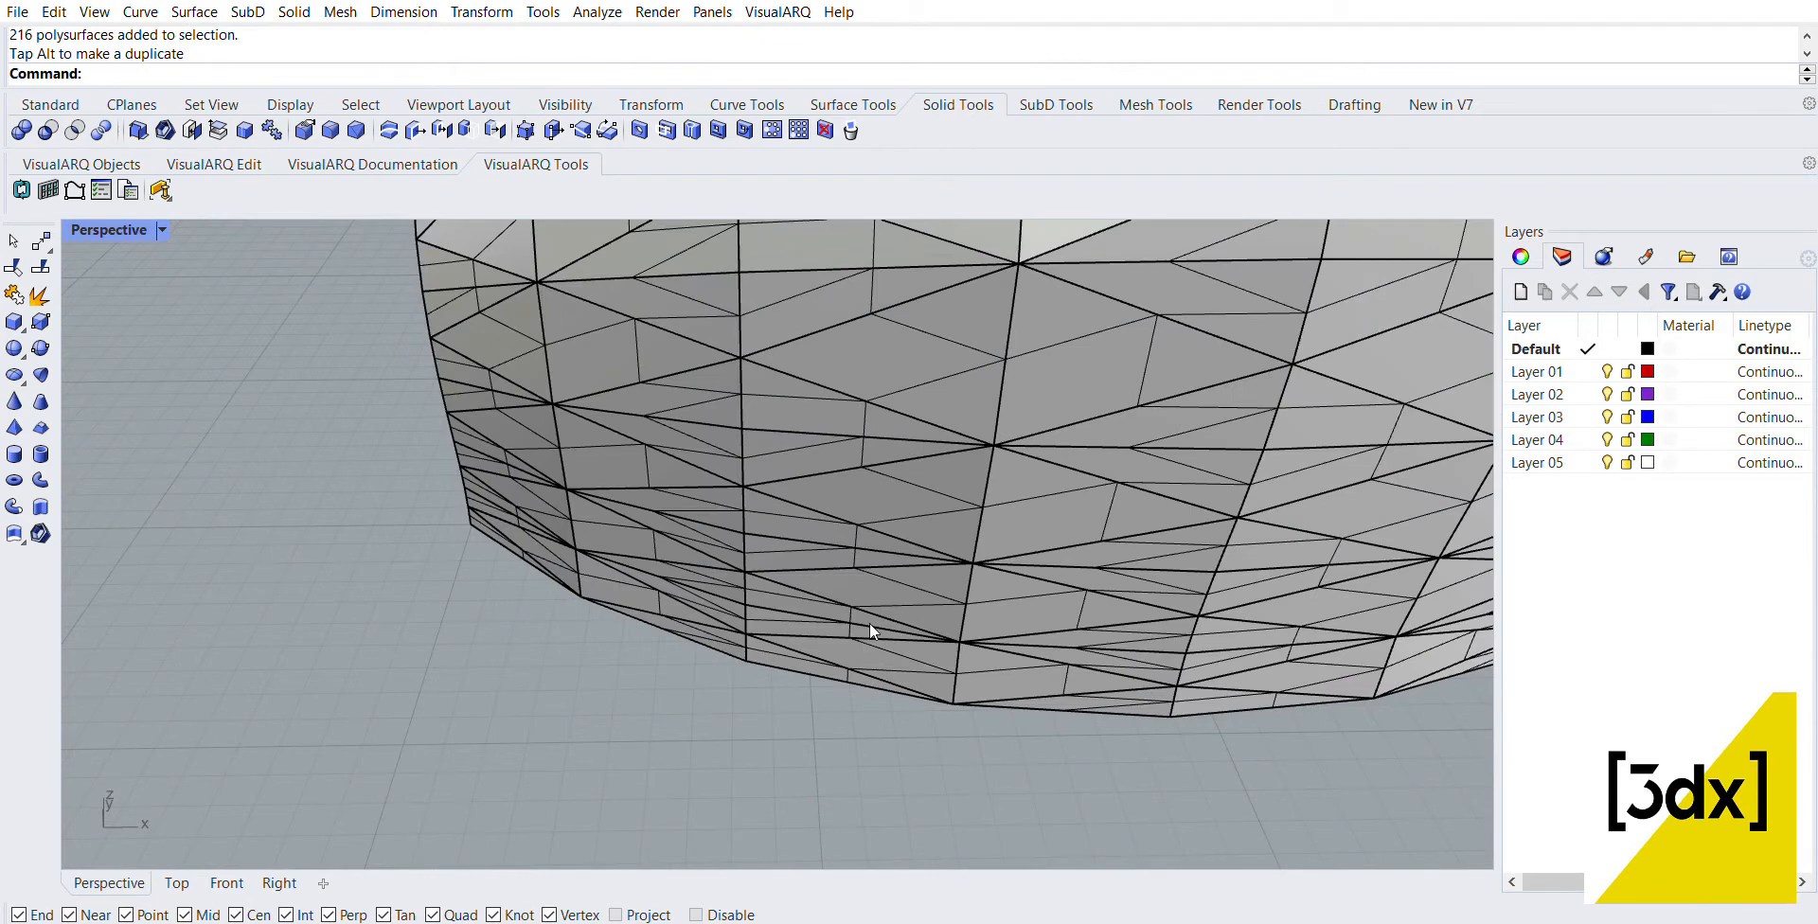
click(871, 633)
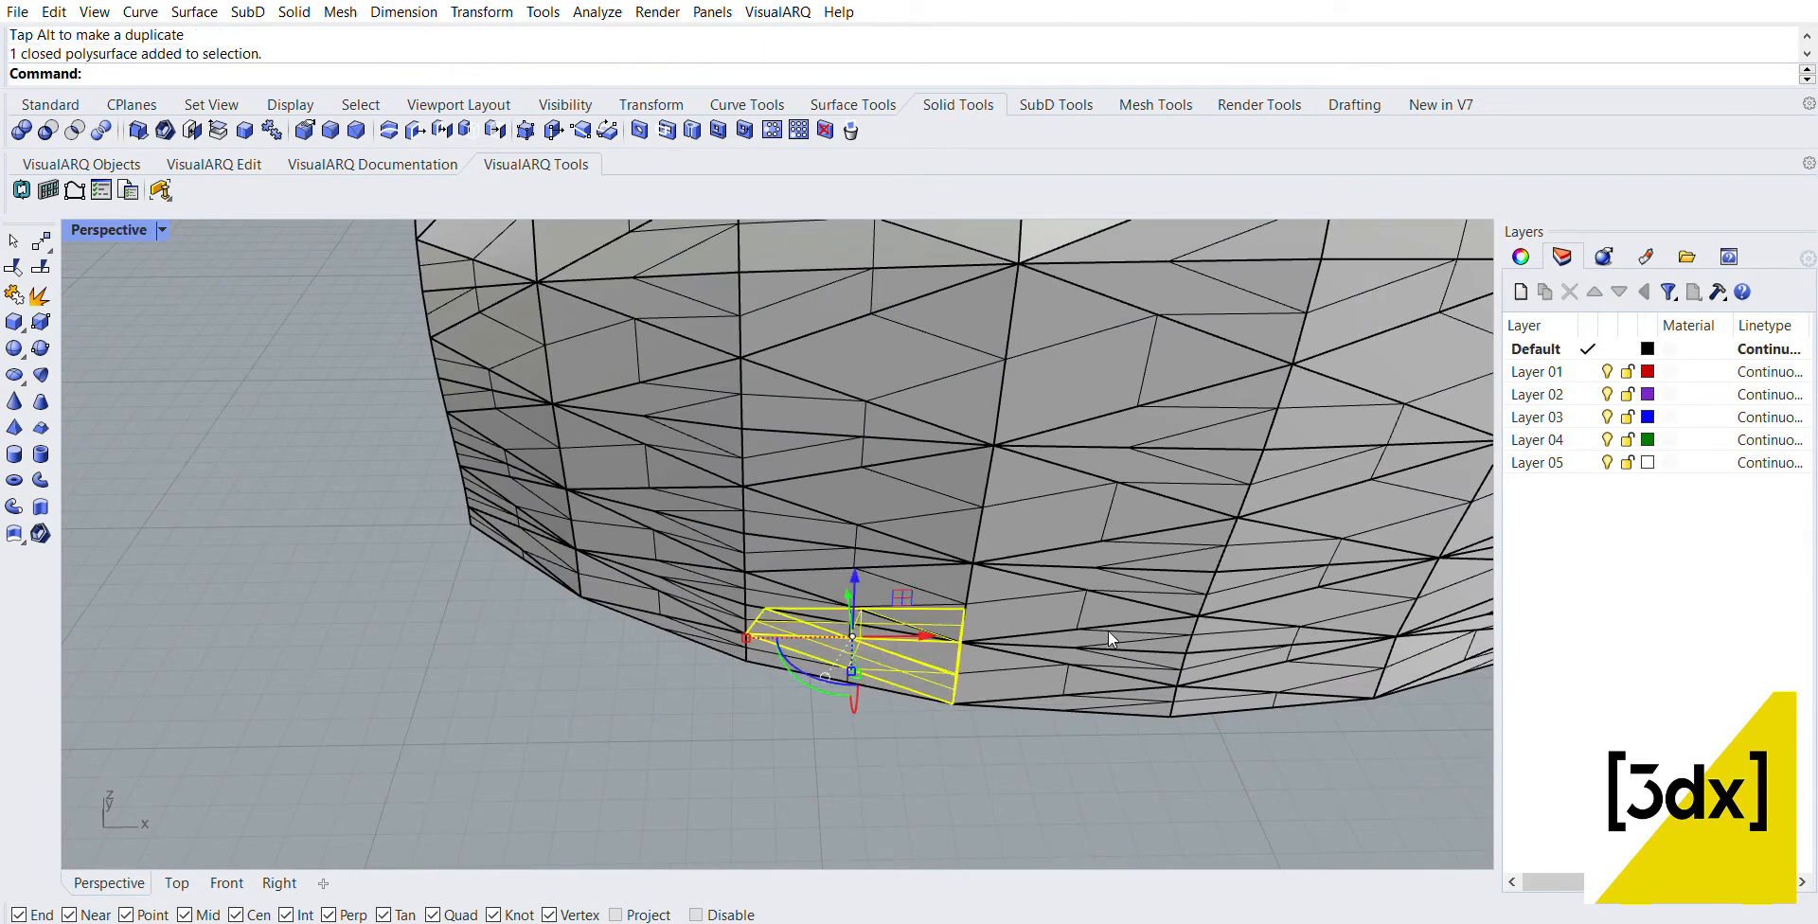
shift+click(1041, 639)
scroll(1066, 657, down, 2)
scroll(1080, 644, up, 2)
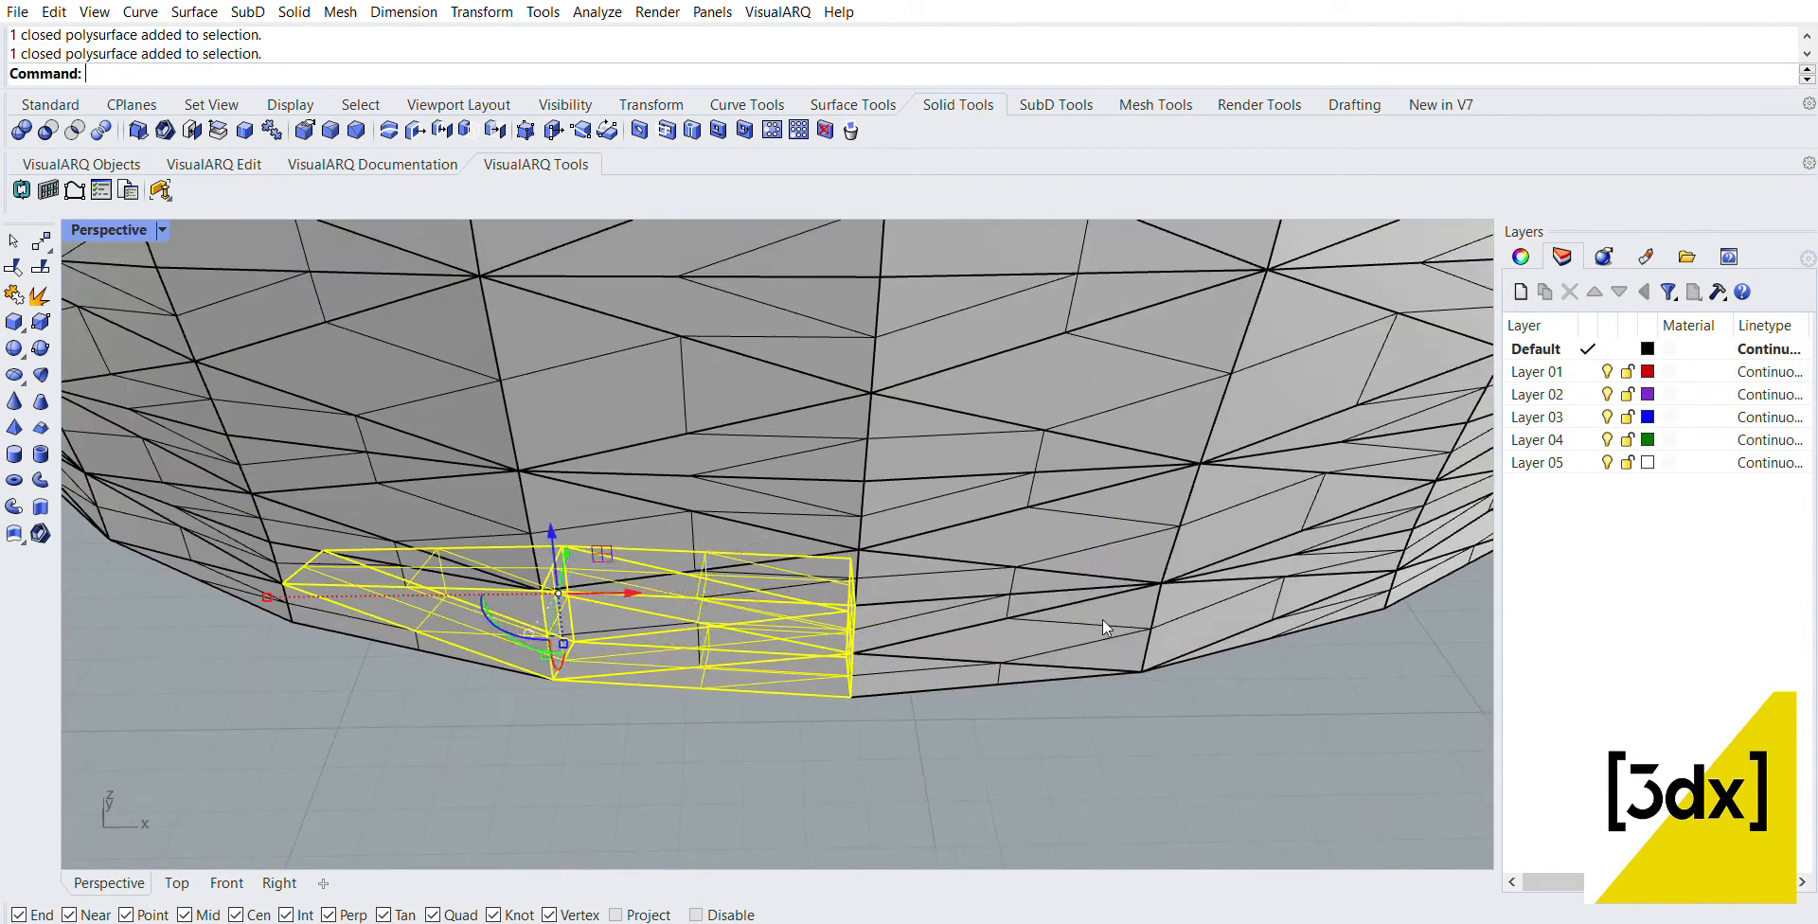
shift+click(1102, 620)
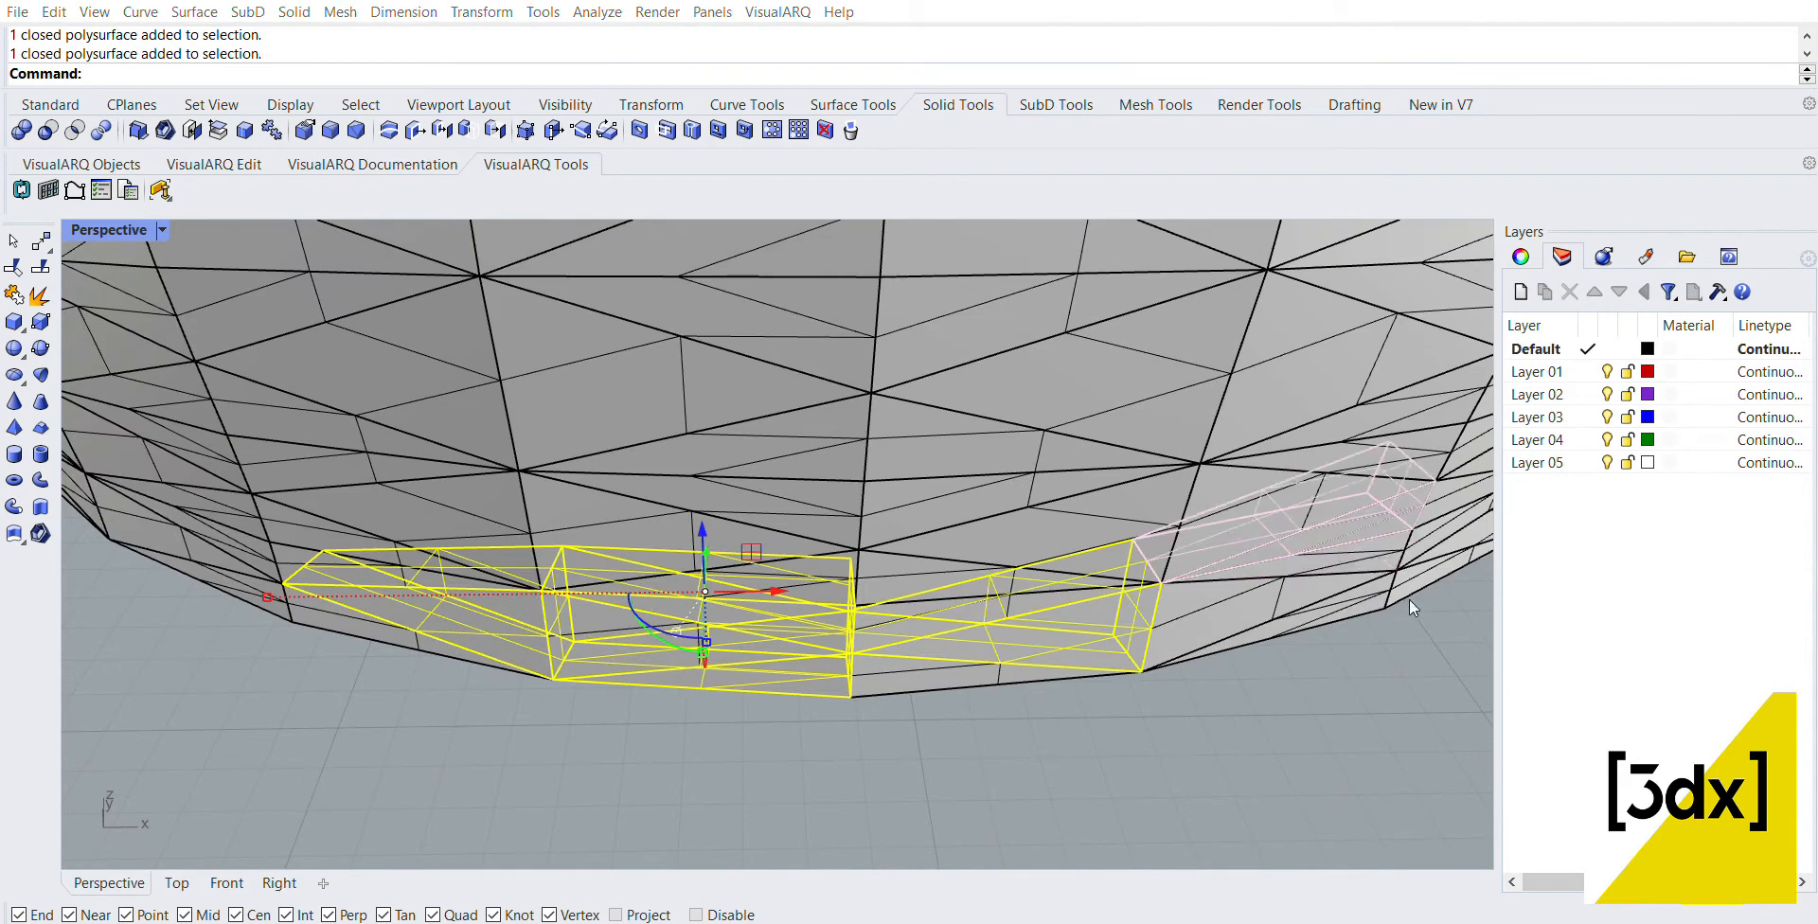
Step: Add alternating polysurfaces from the panel's two bottom rows to the selection, continuing toward the positive-X end
shift+click(1392, 568)
ctrl+click(1373, 501)
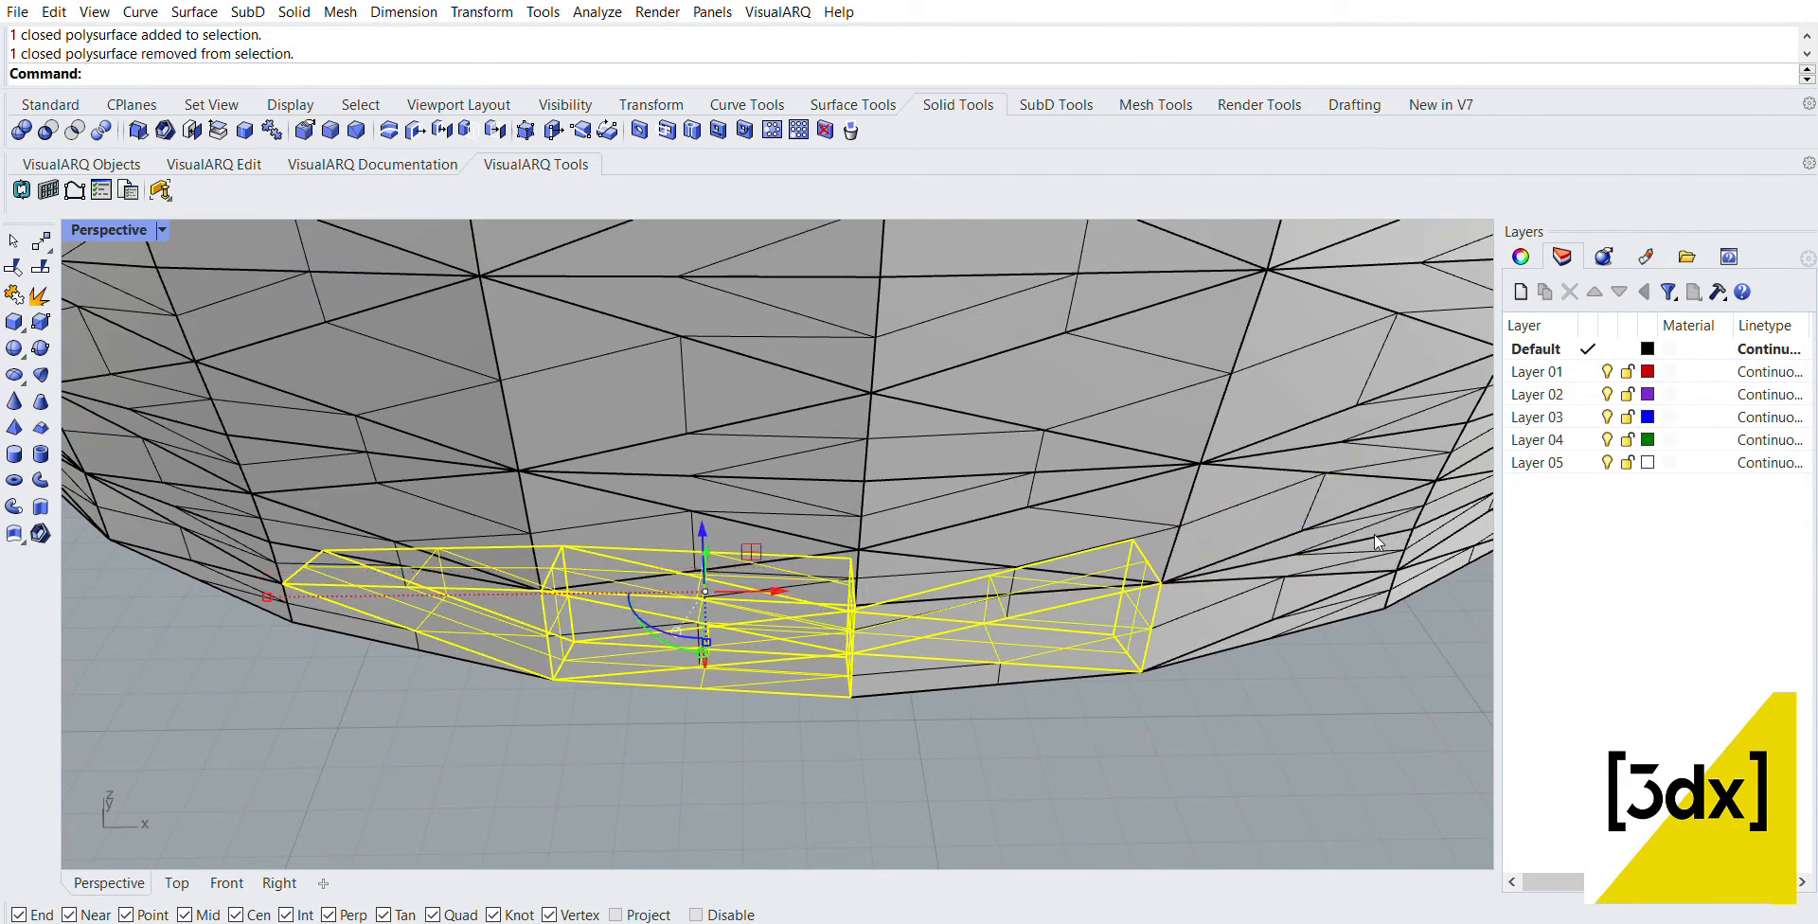
scroll(1373, 534, up, 2)
shift+click(1373, 534)
scroll(914, 490, down, 4)
scroll(997, 508, up, 2)
shift+click(997, 512)
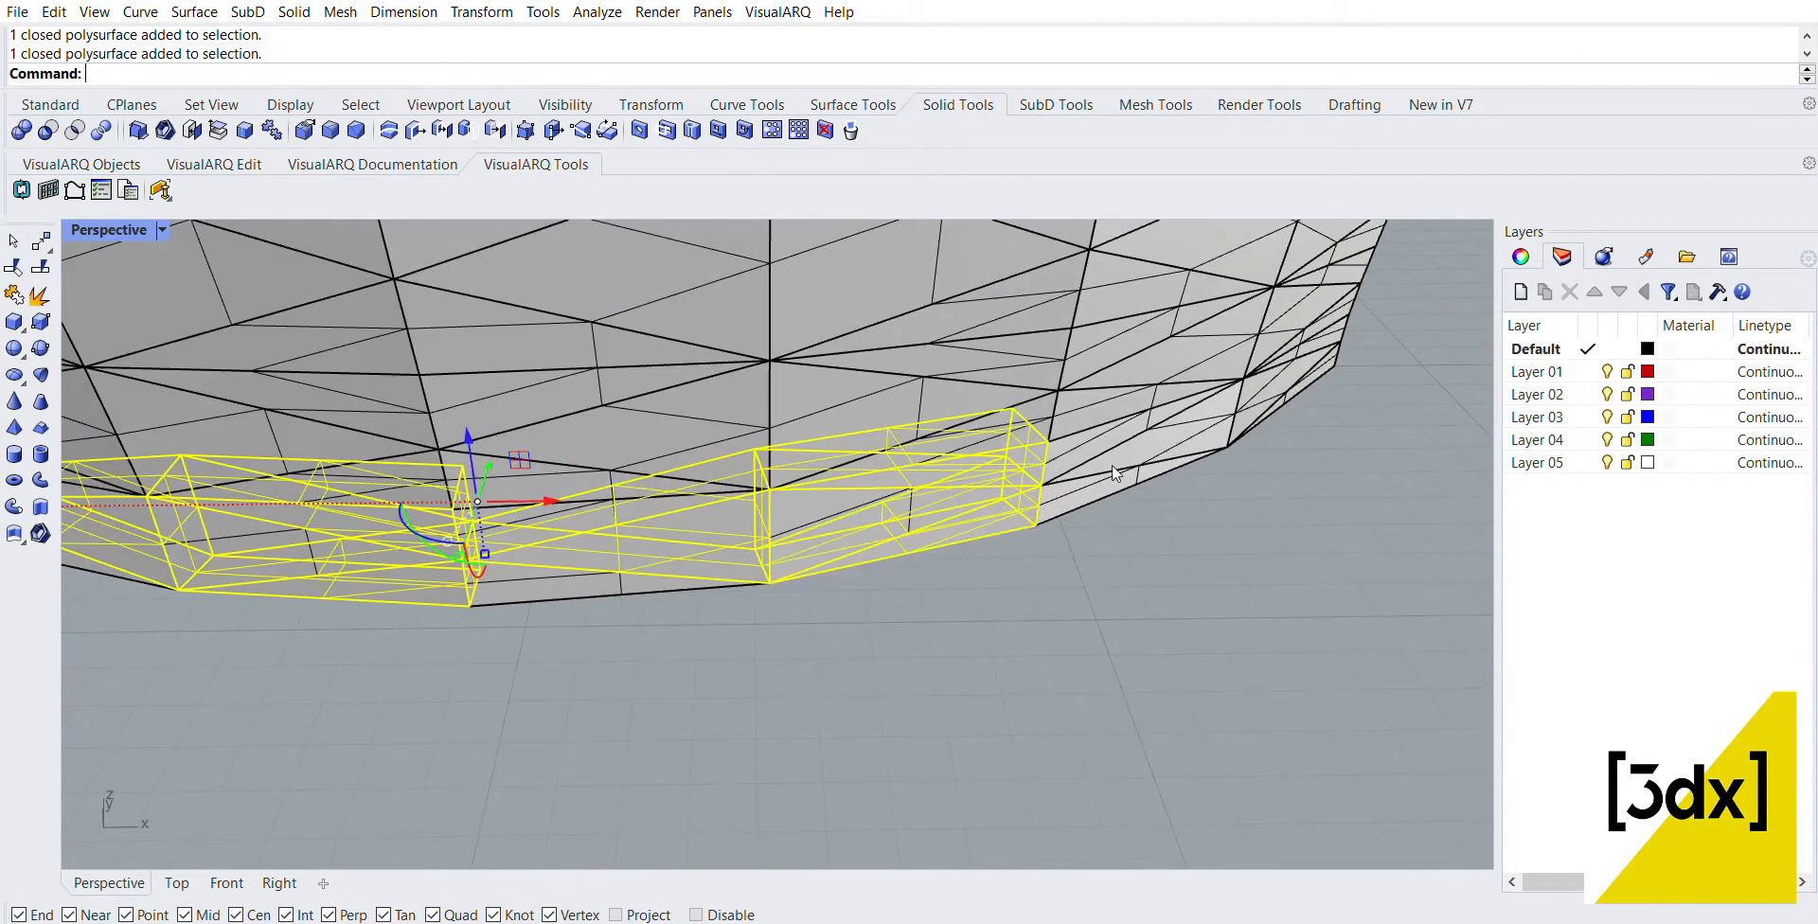
scroll(1210, 428, down, 4)
scroll(1104, 438, up, 5)
scroll(943, 414, up, 3)
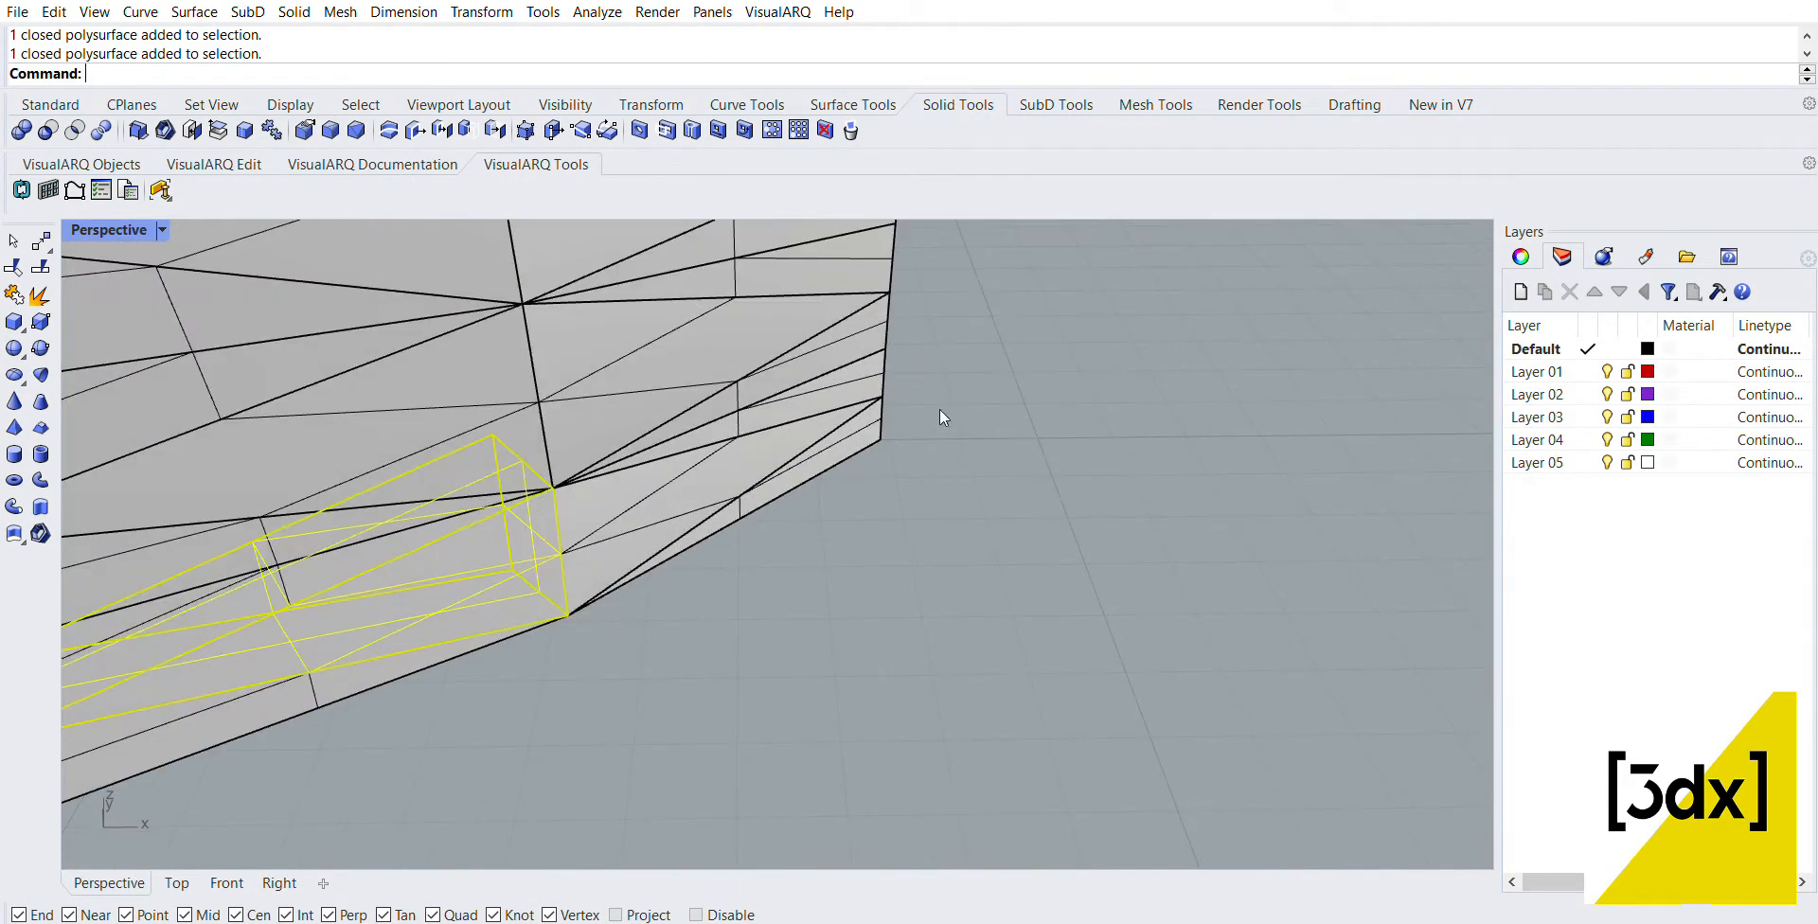
scroll(883, 421, down, 1)
scroll(881, 424, down, 1)
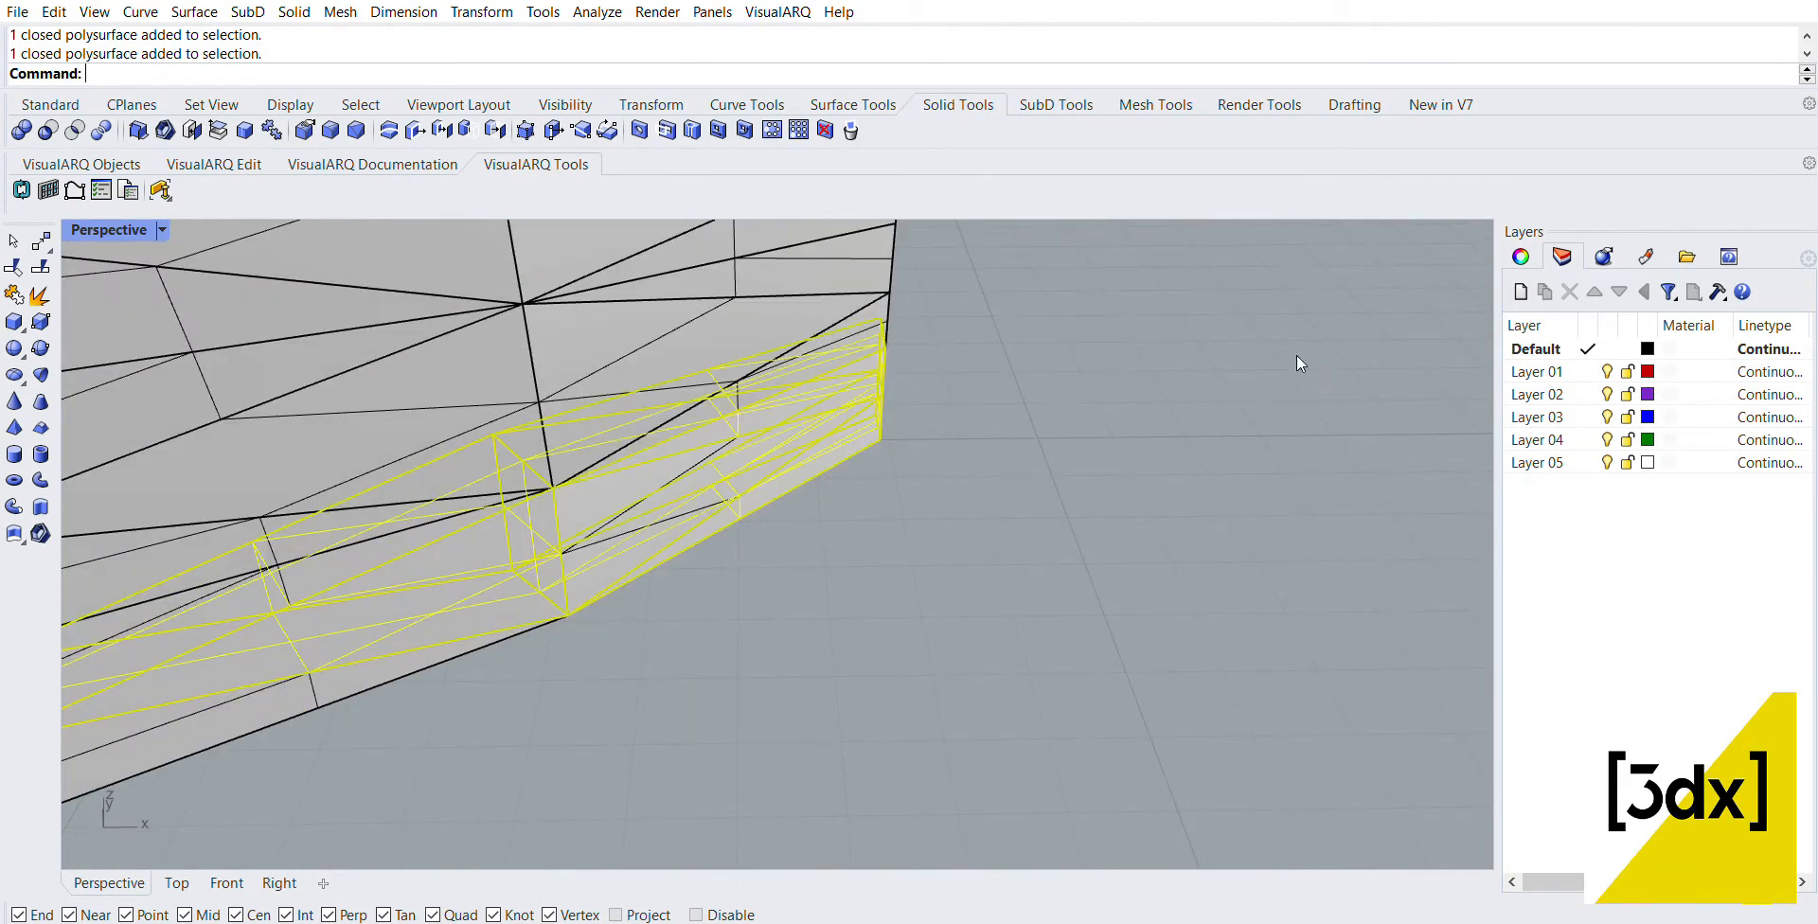
Step: Extend the alternating bottom-row selection to the panel's negative-X end and assign the selected polysurfaces to Layer 02
scroll(1020, 427, down, 5)
scroll(1021, 426, up, 6)
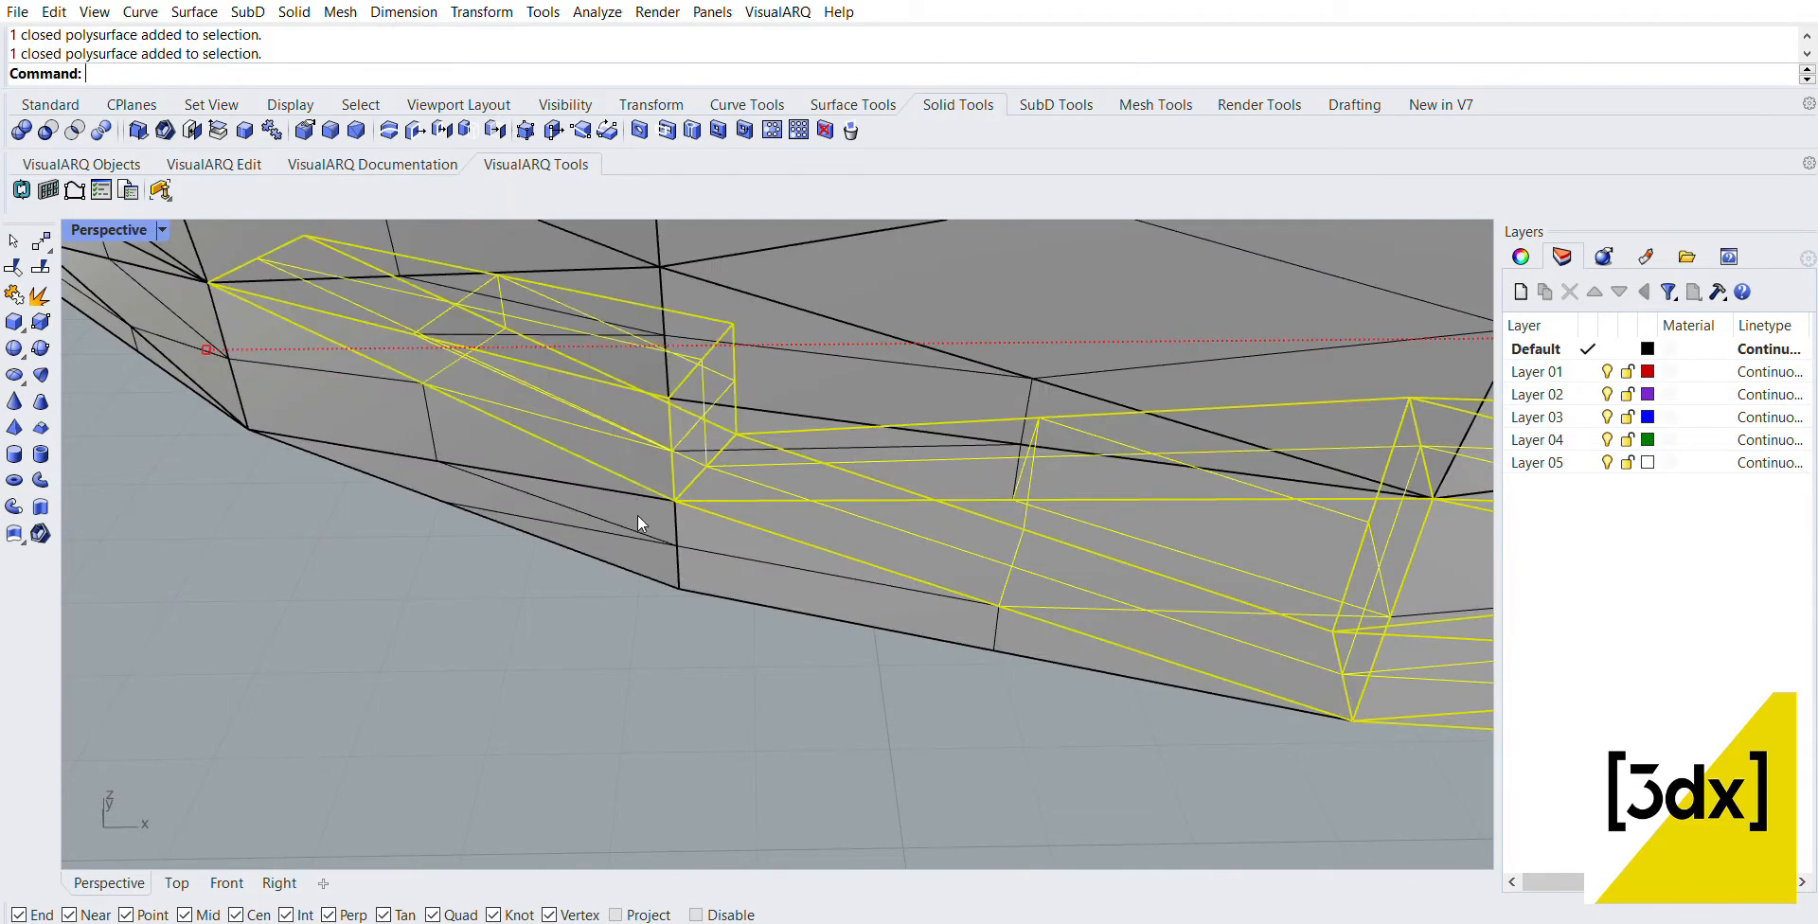
scroll(1029, 468, down, 3)
scroll(695, 439, up, 2)
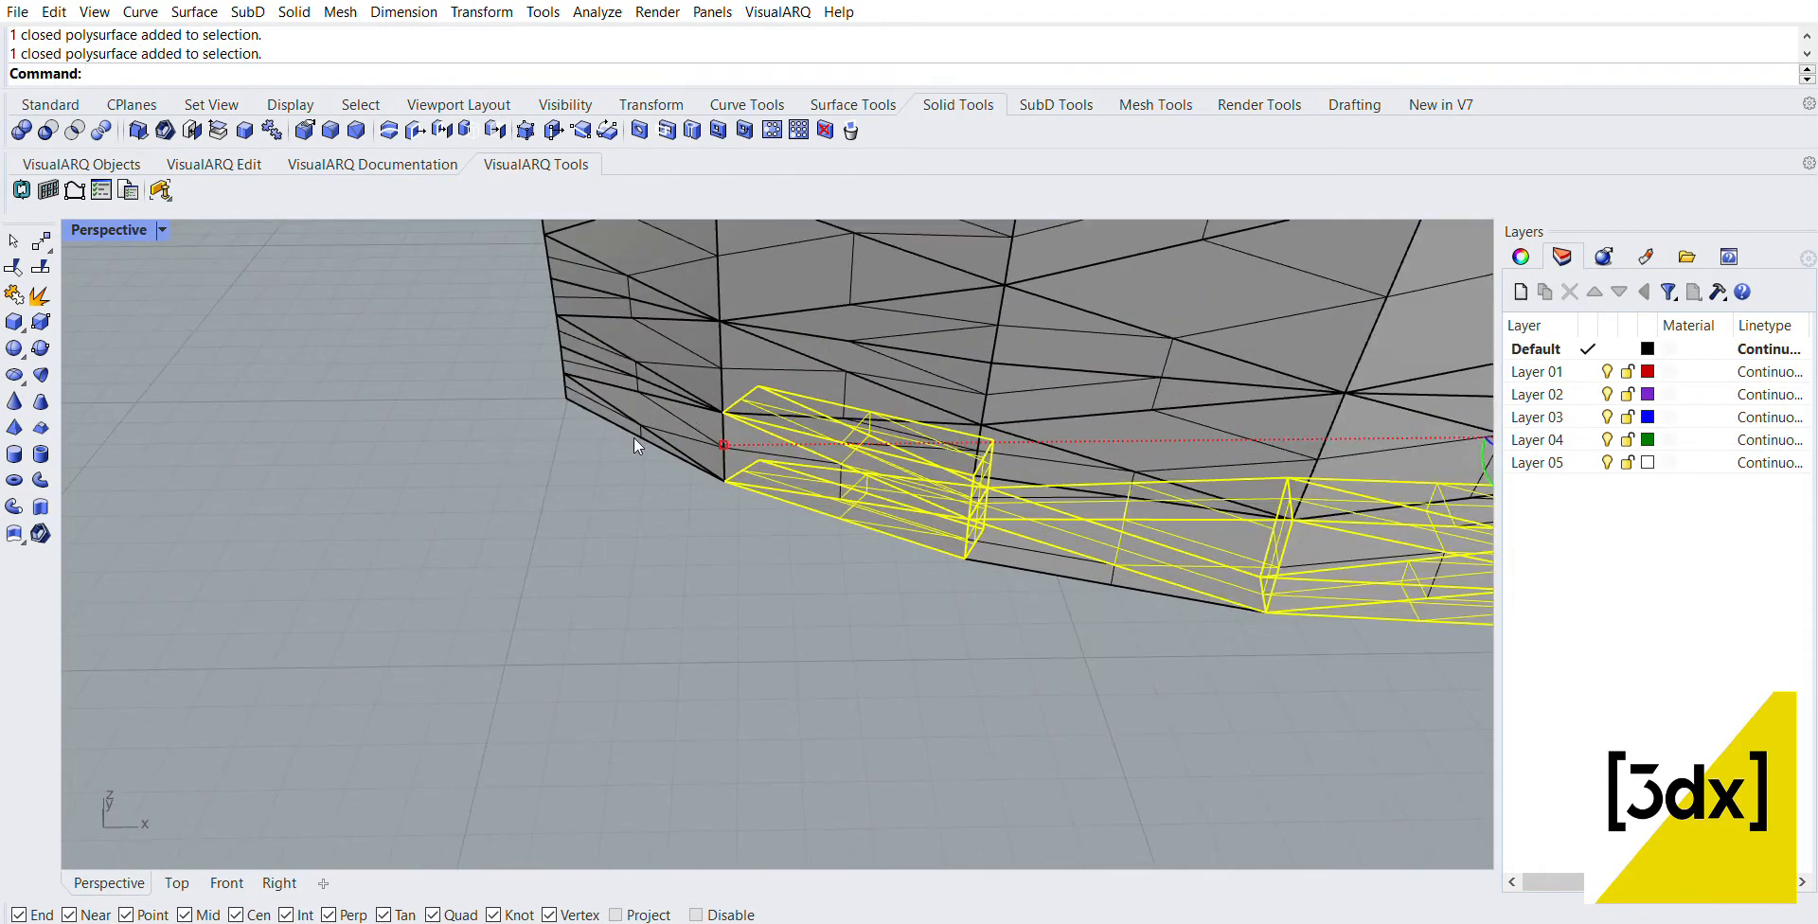
scroll(672, 401, down, 3)
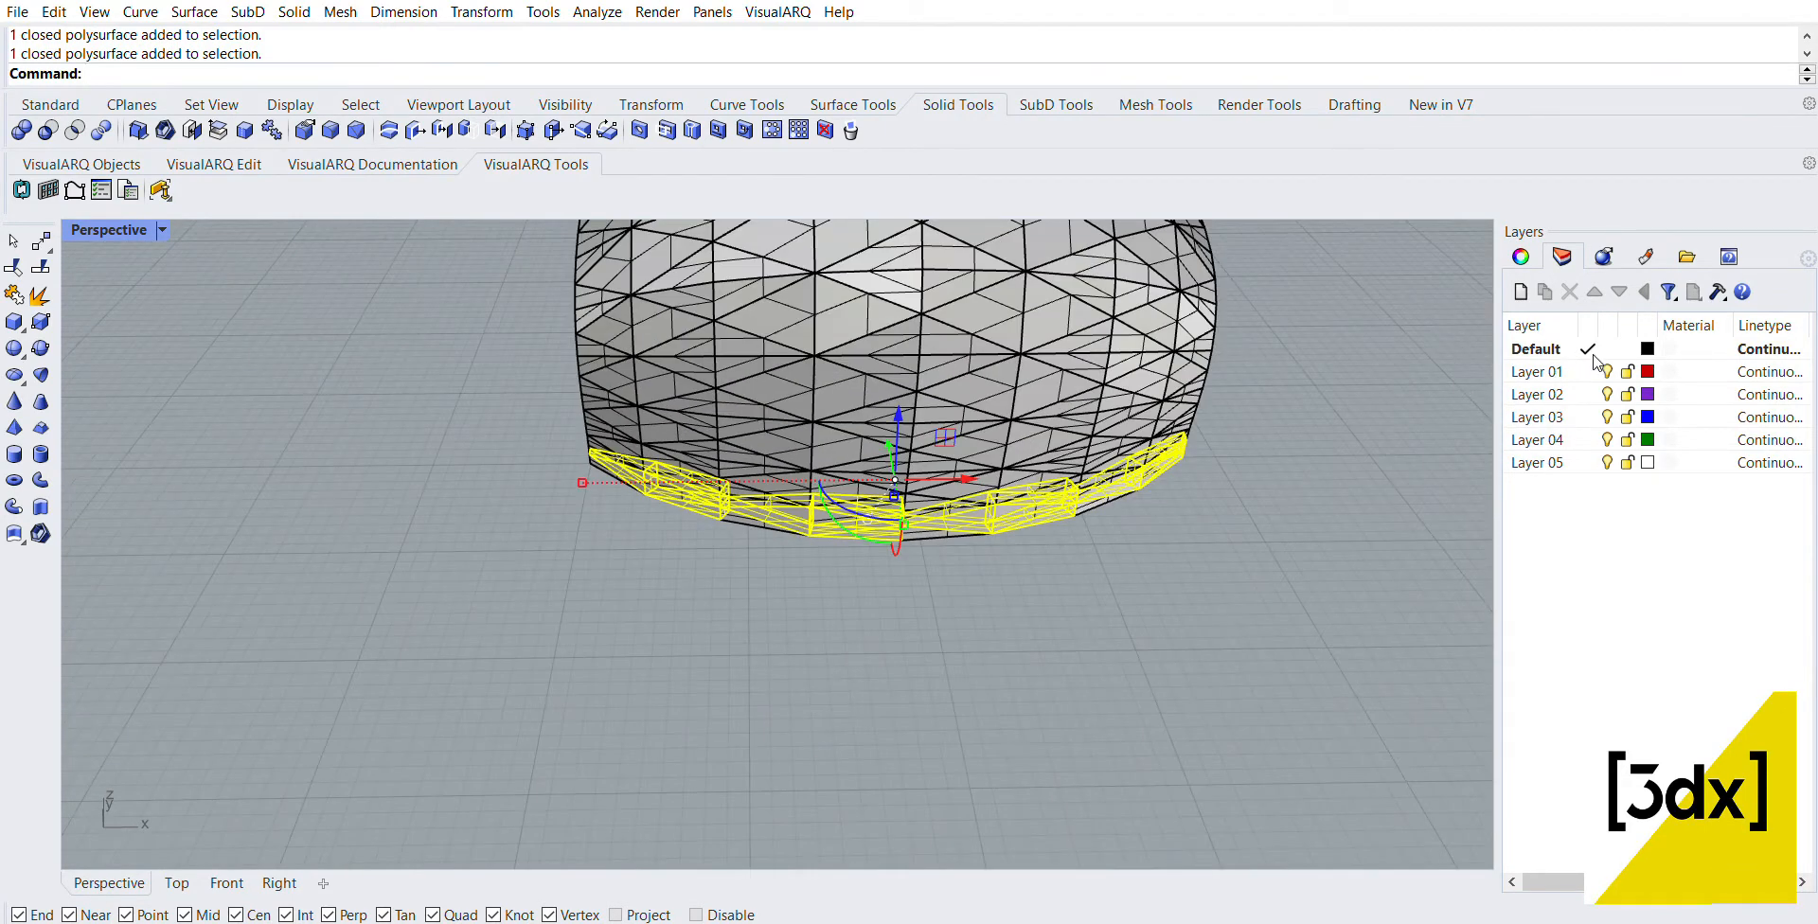
click(1574, 392)
click(1625, 574)
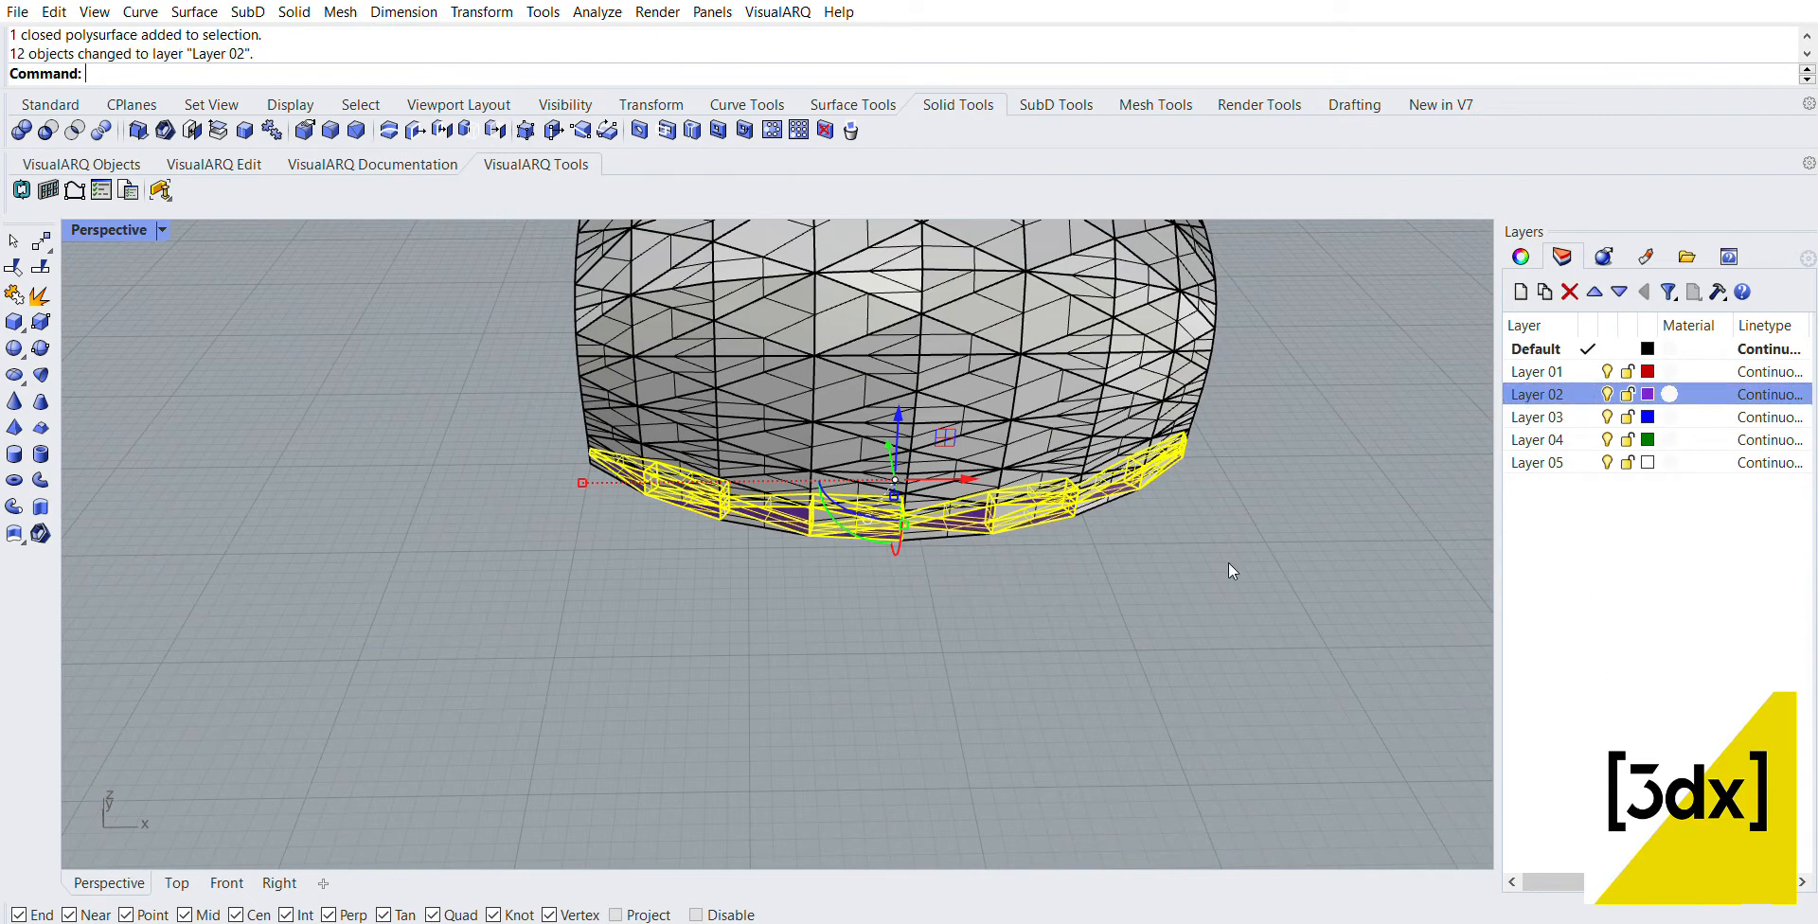
key(Escape)
scroll(764, 479, up, 3)
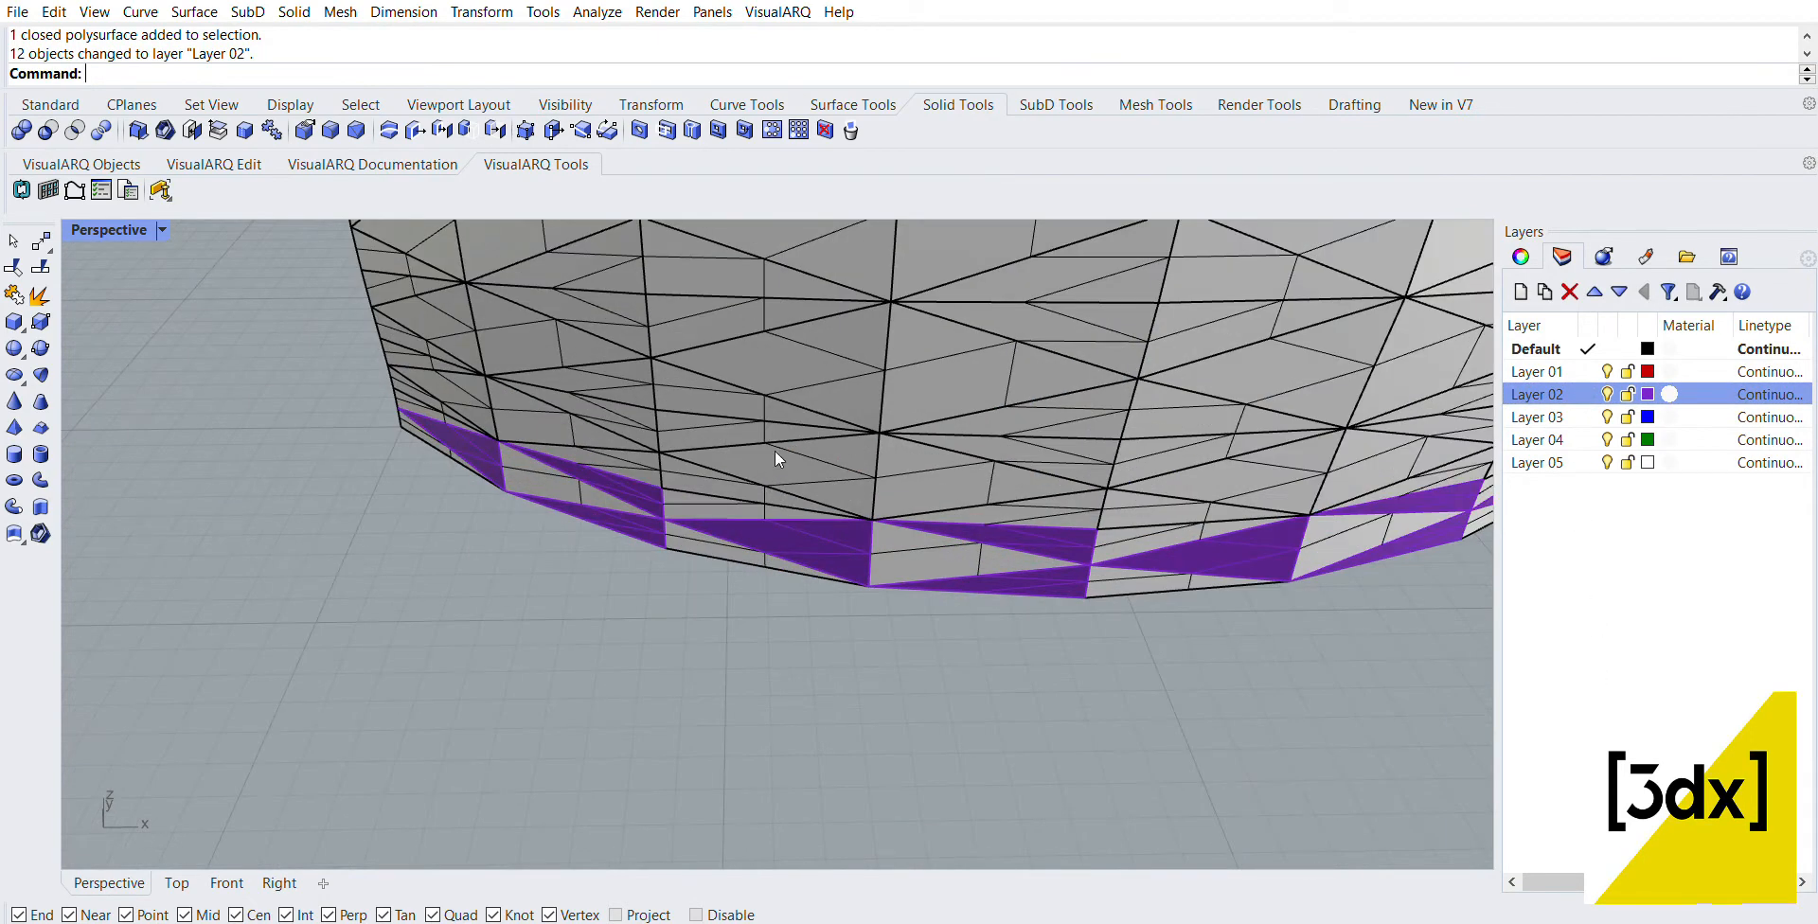
click(774, 451)
shift+click(555, 407)
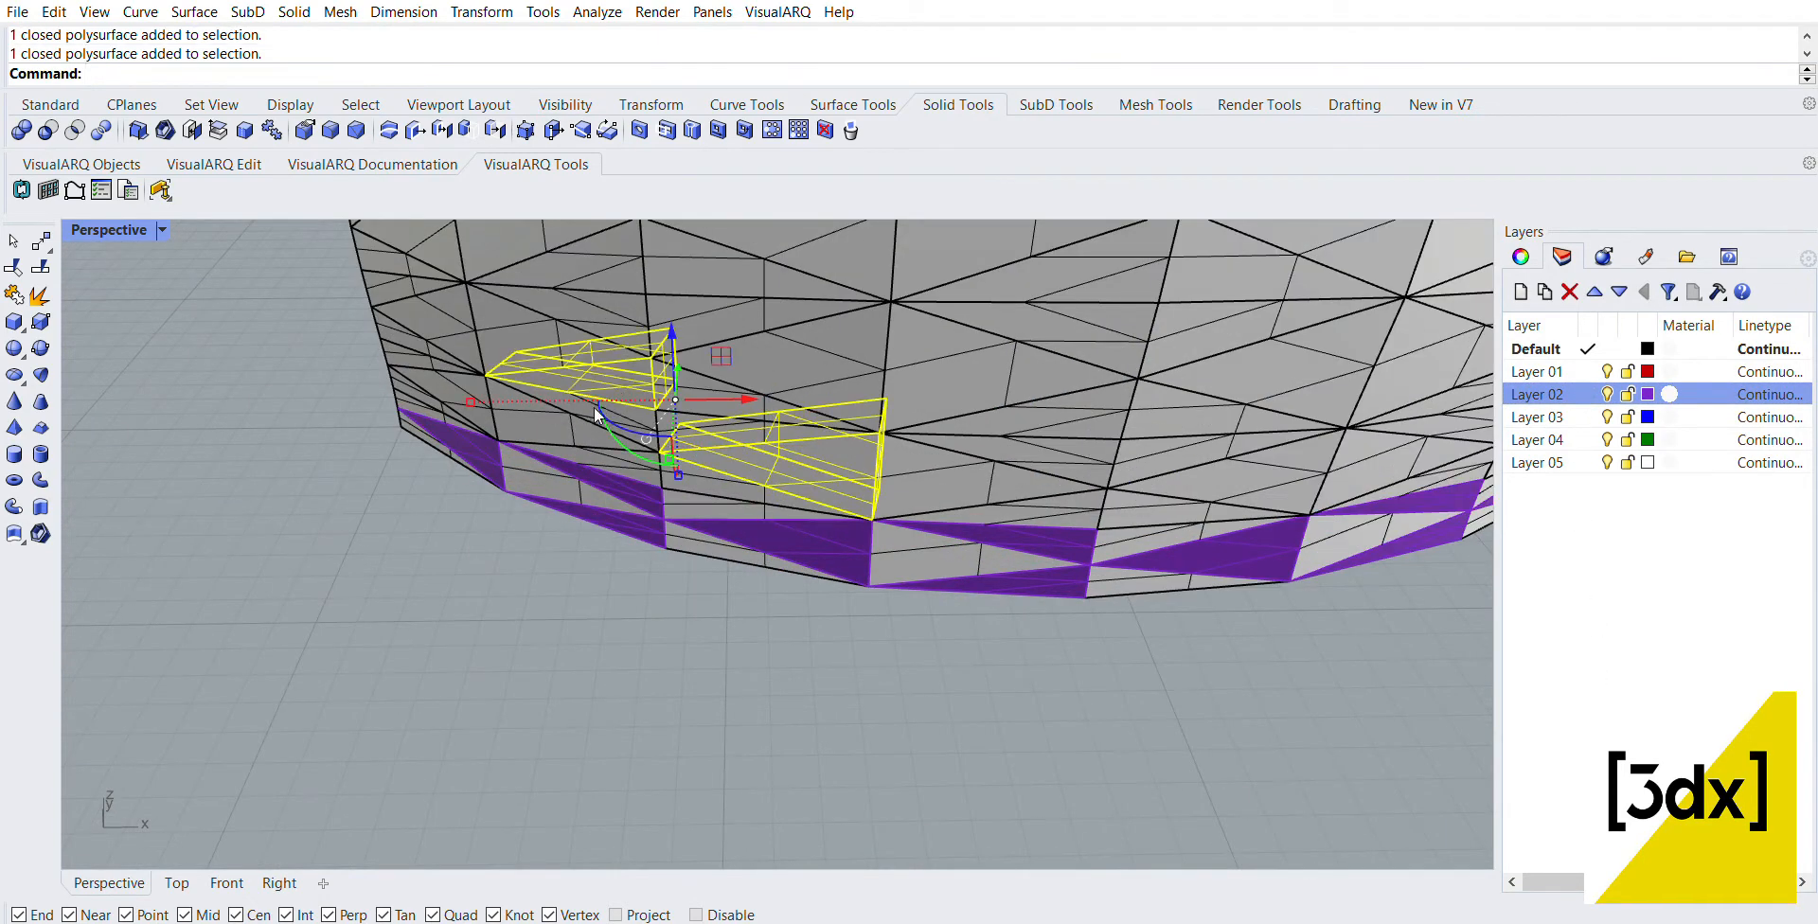
key(Escape)
Step: Select seven scattered polysurfaces just above the purple bottom rows and assign them to Layer 02
click(626, 401)
shift+click(788, 445)
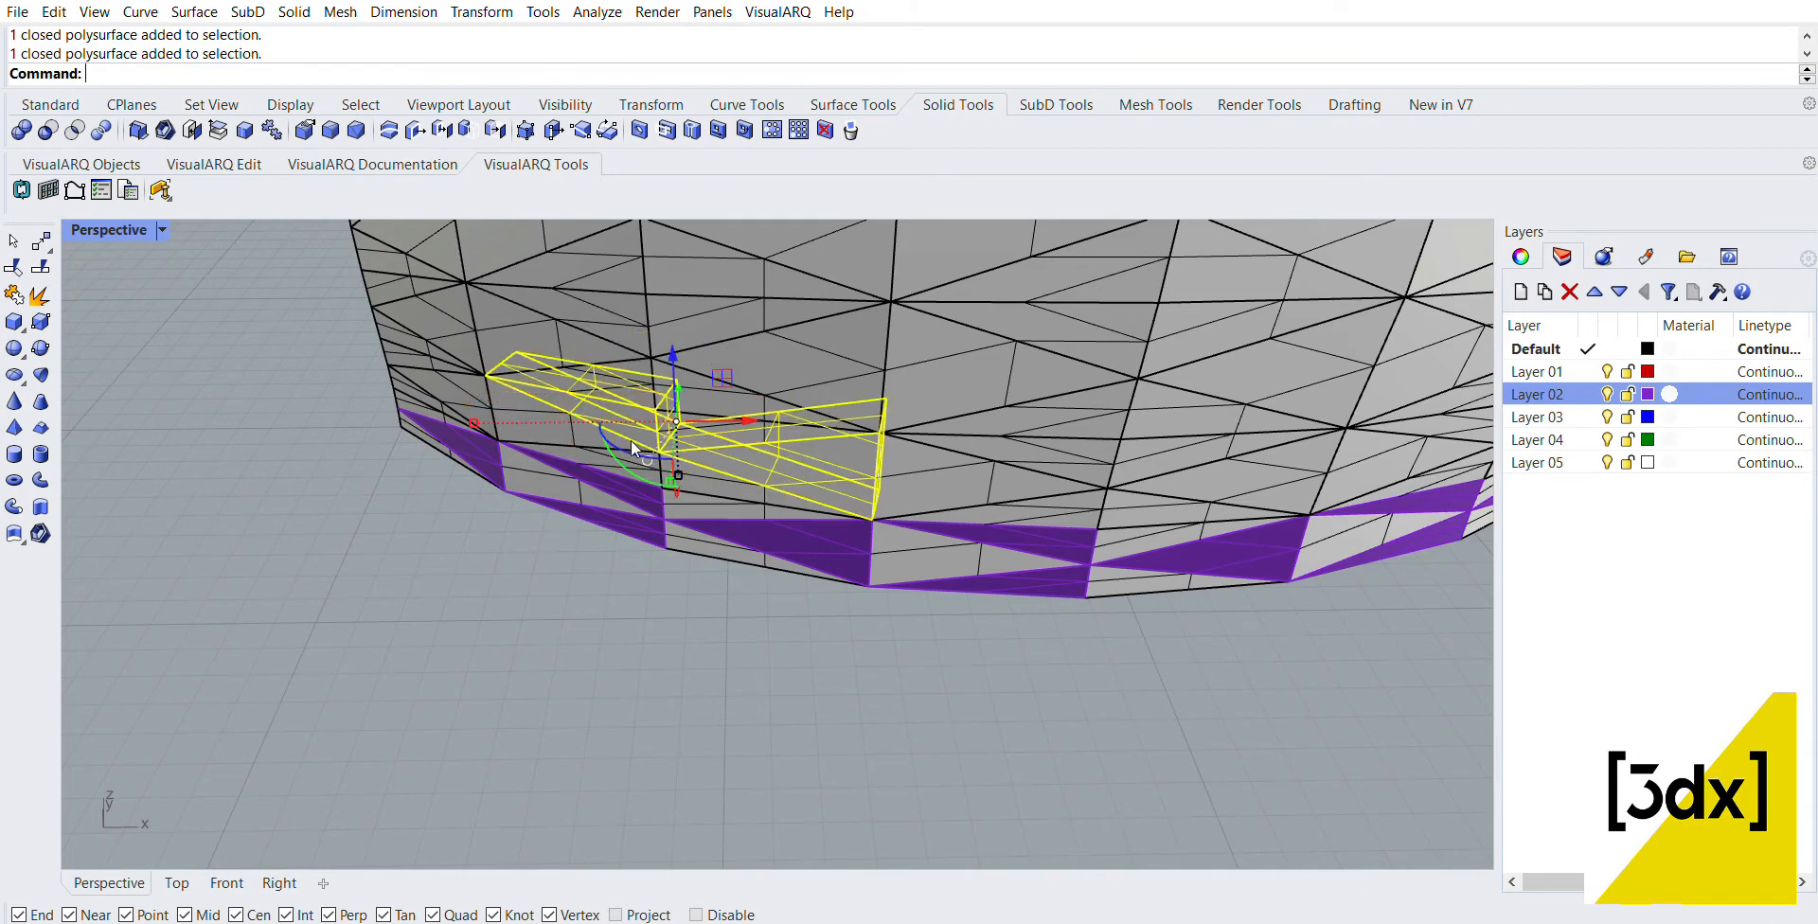
shift+click(403, 367)
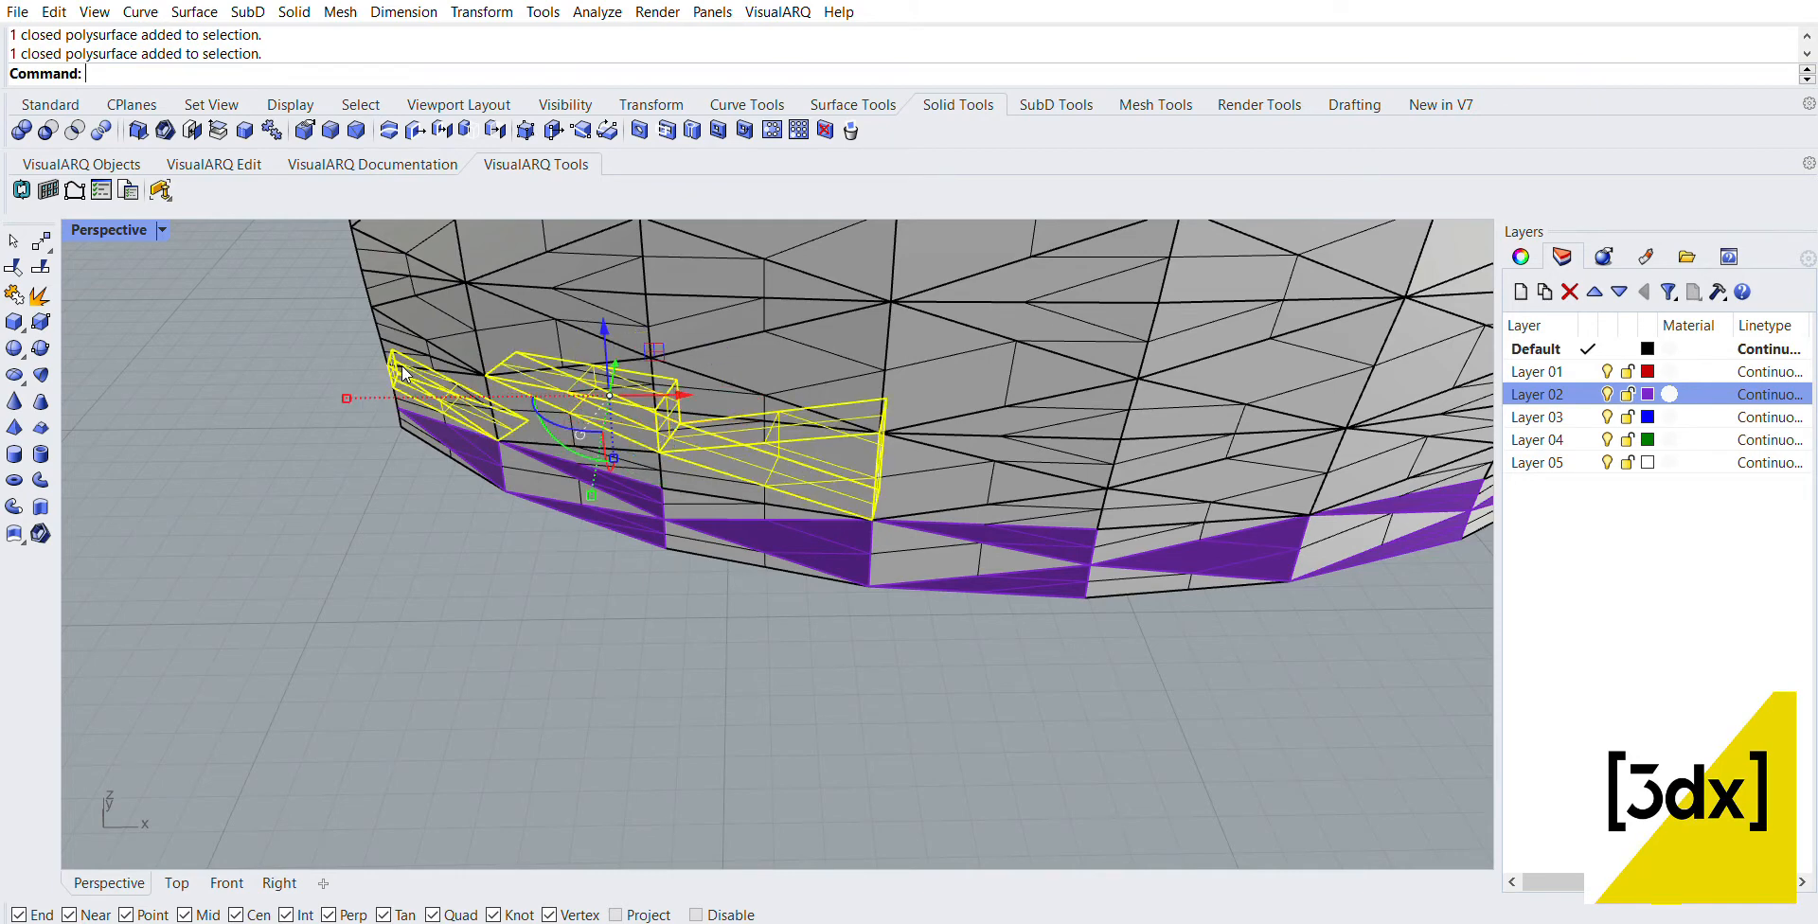
shift+click(1051, 446)
shift+click(1174, 505)
scroll(568, 486, down, 7)
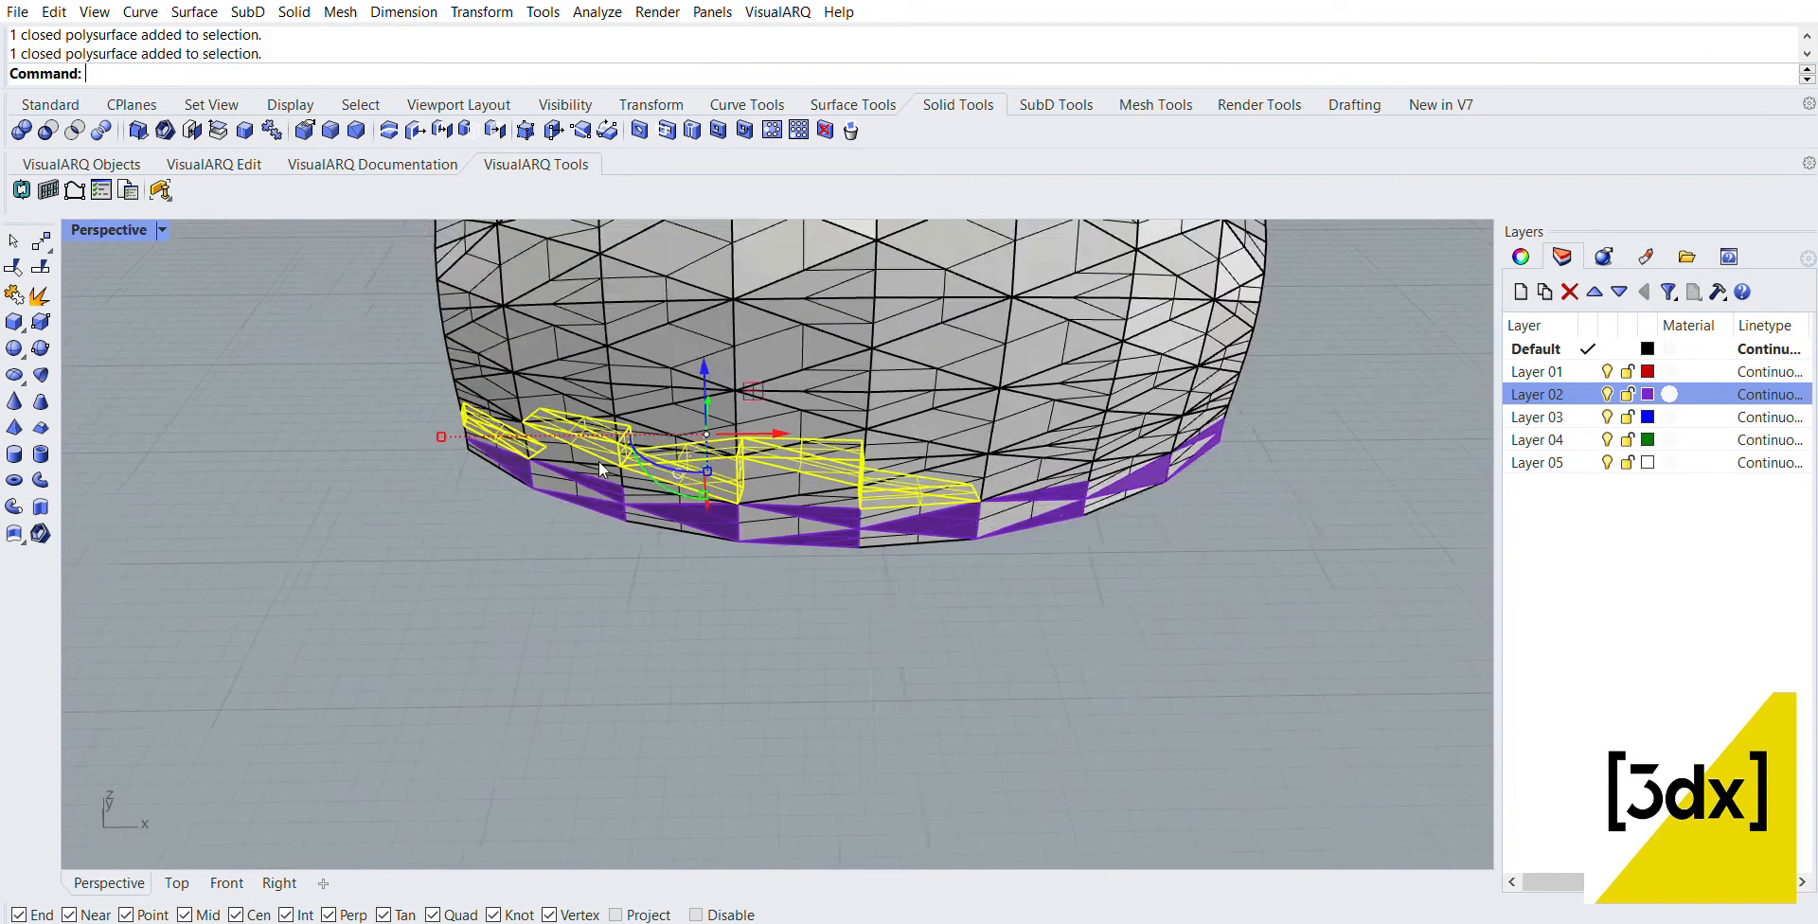
scroll(962, 488, up, 7)
shift+click(985, 437)
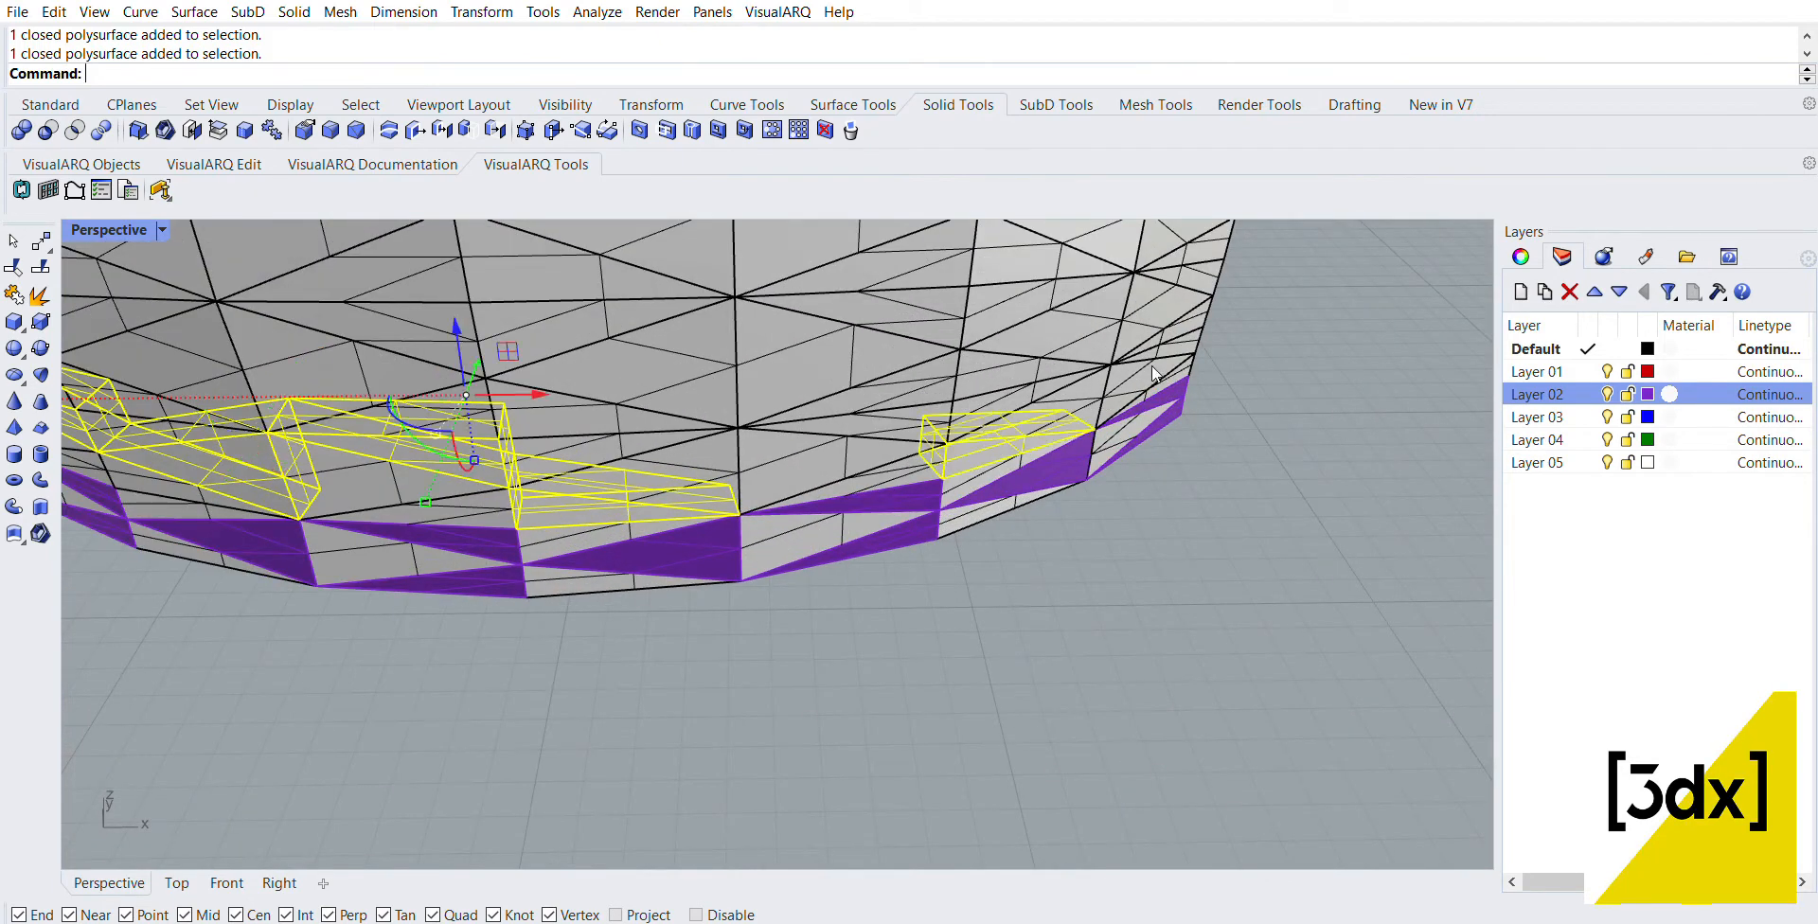
shift+click(1146, 358)
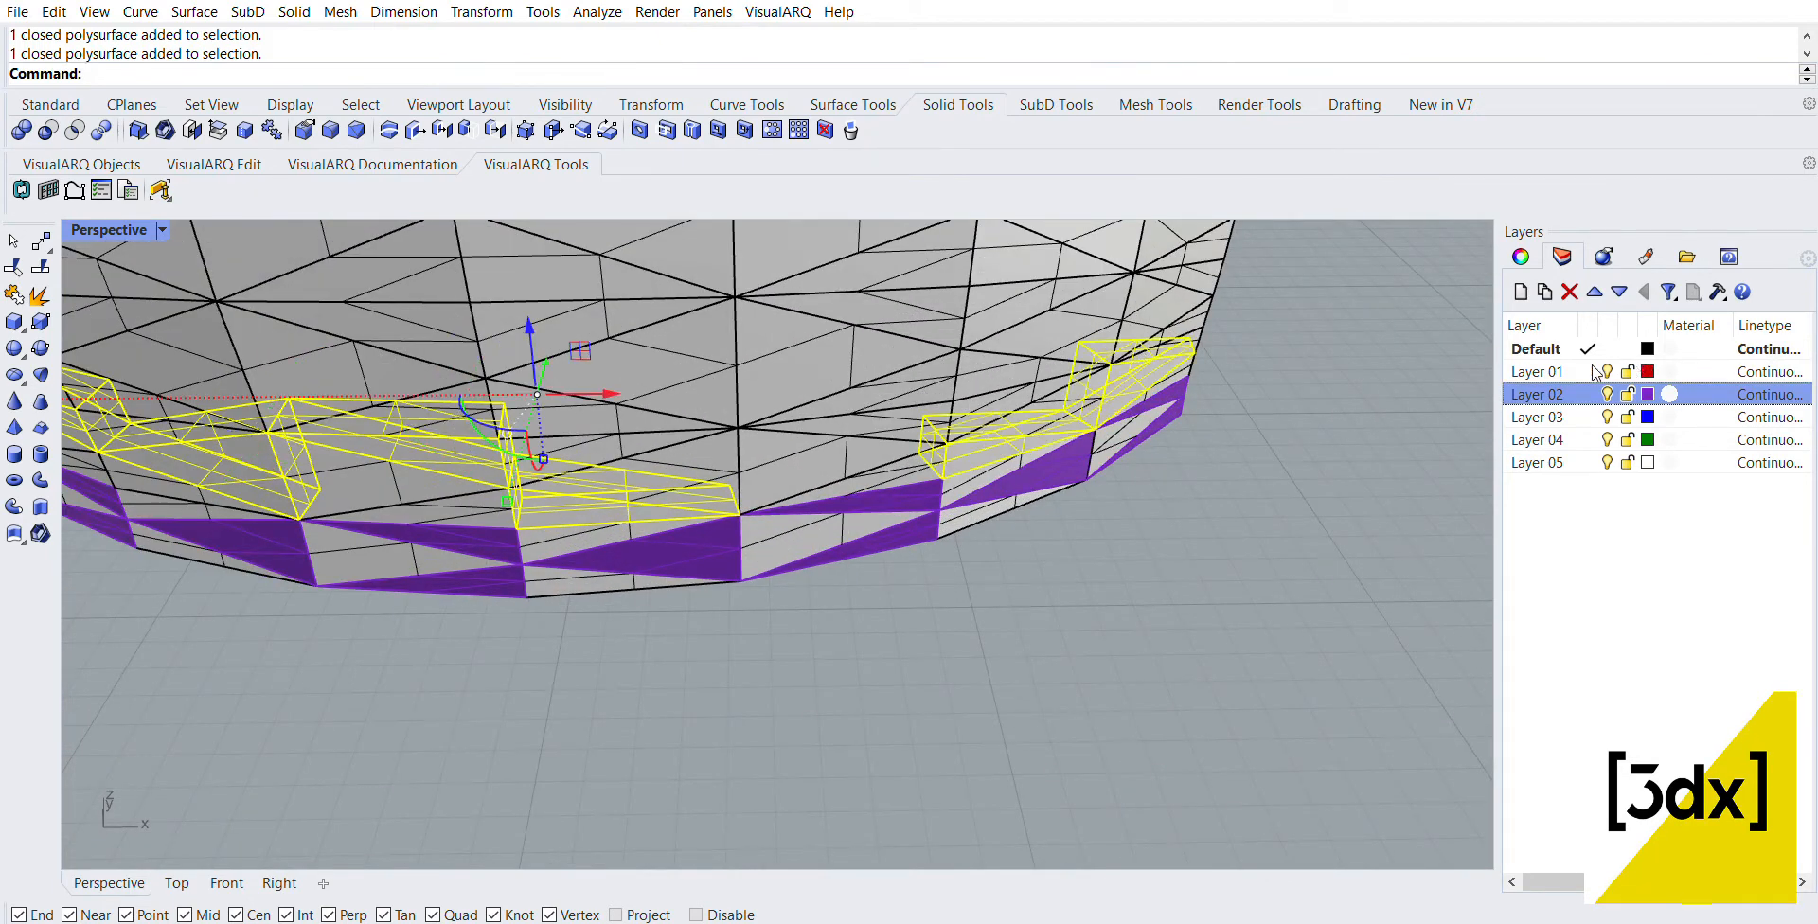
click(1095, 538)
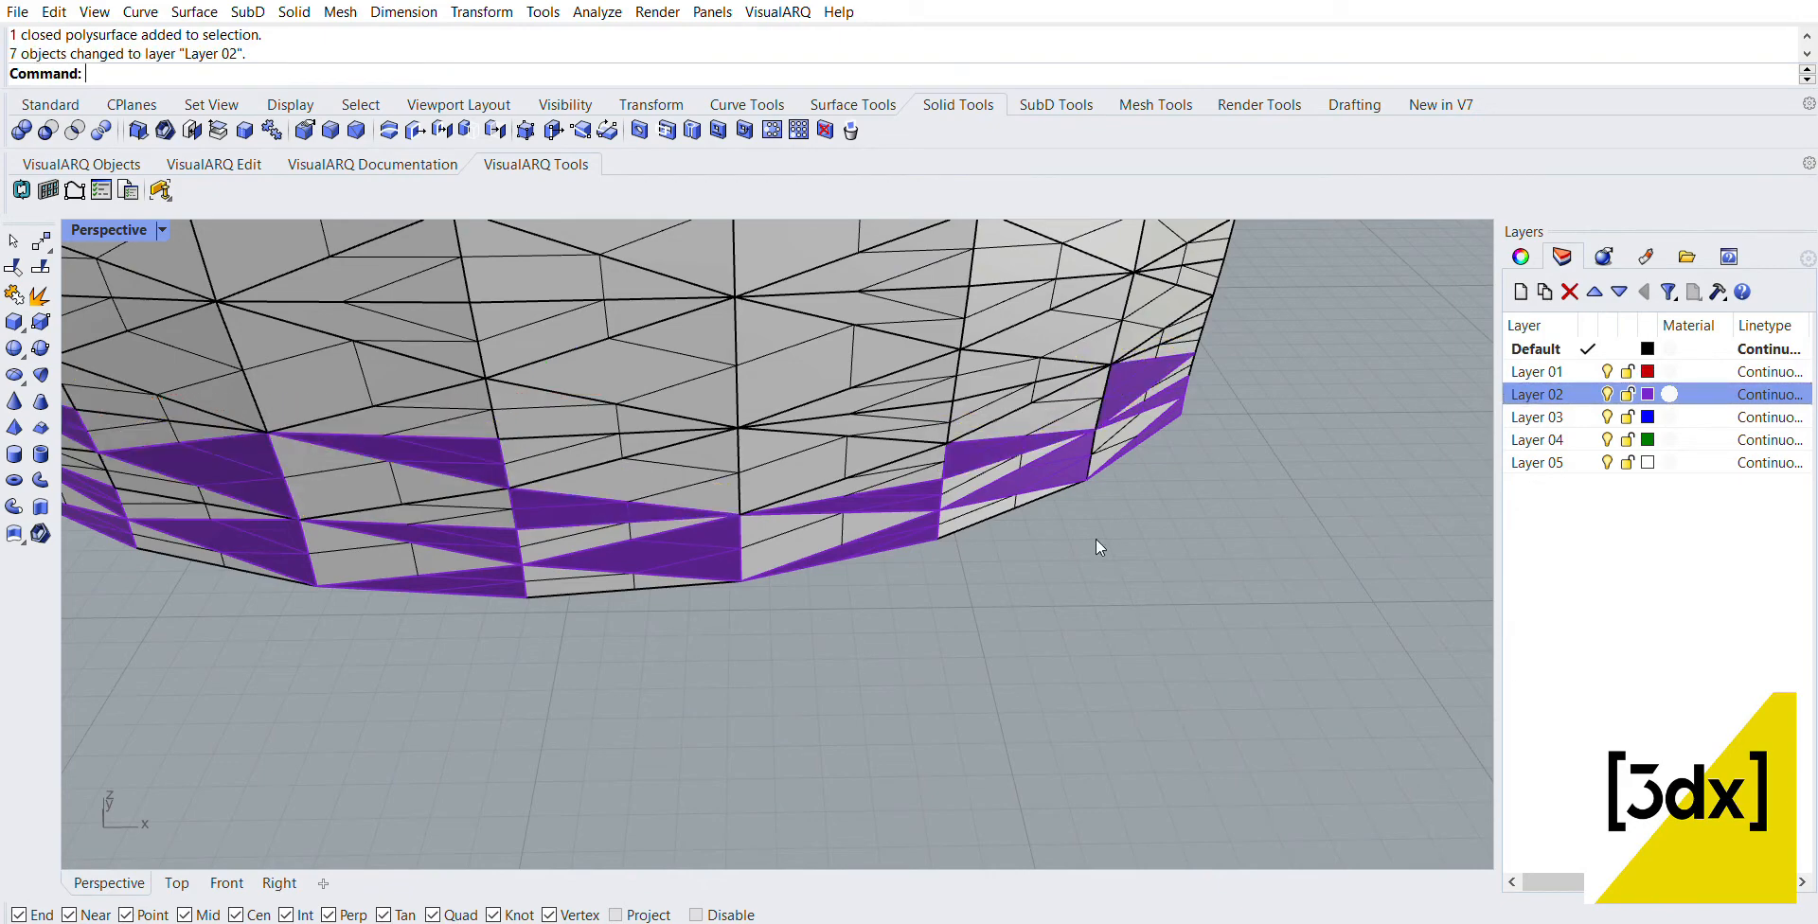
Step: Select seven more widely spaced polysurfaces higher up across the panel and assign them to Layer 02
scroll(1080, 543, down, 10)
right_drag(1058, 550, 935, 489)
scroll(888, 432, up, 5)
click(888, 432)
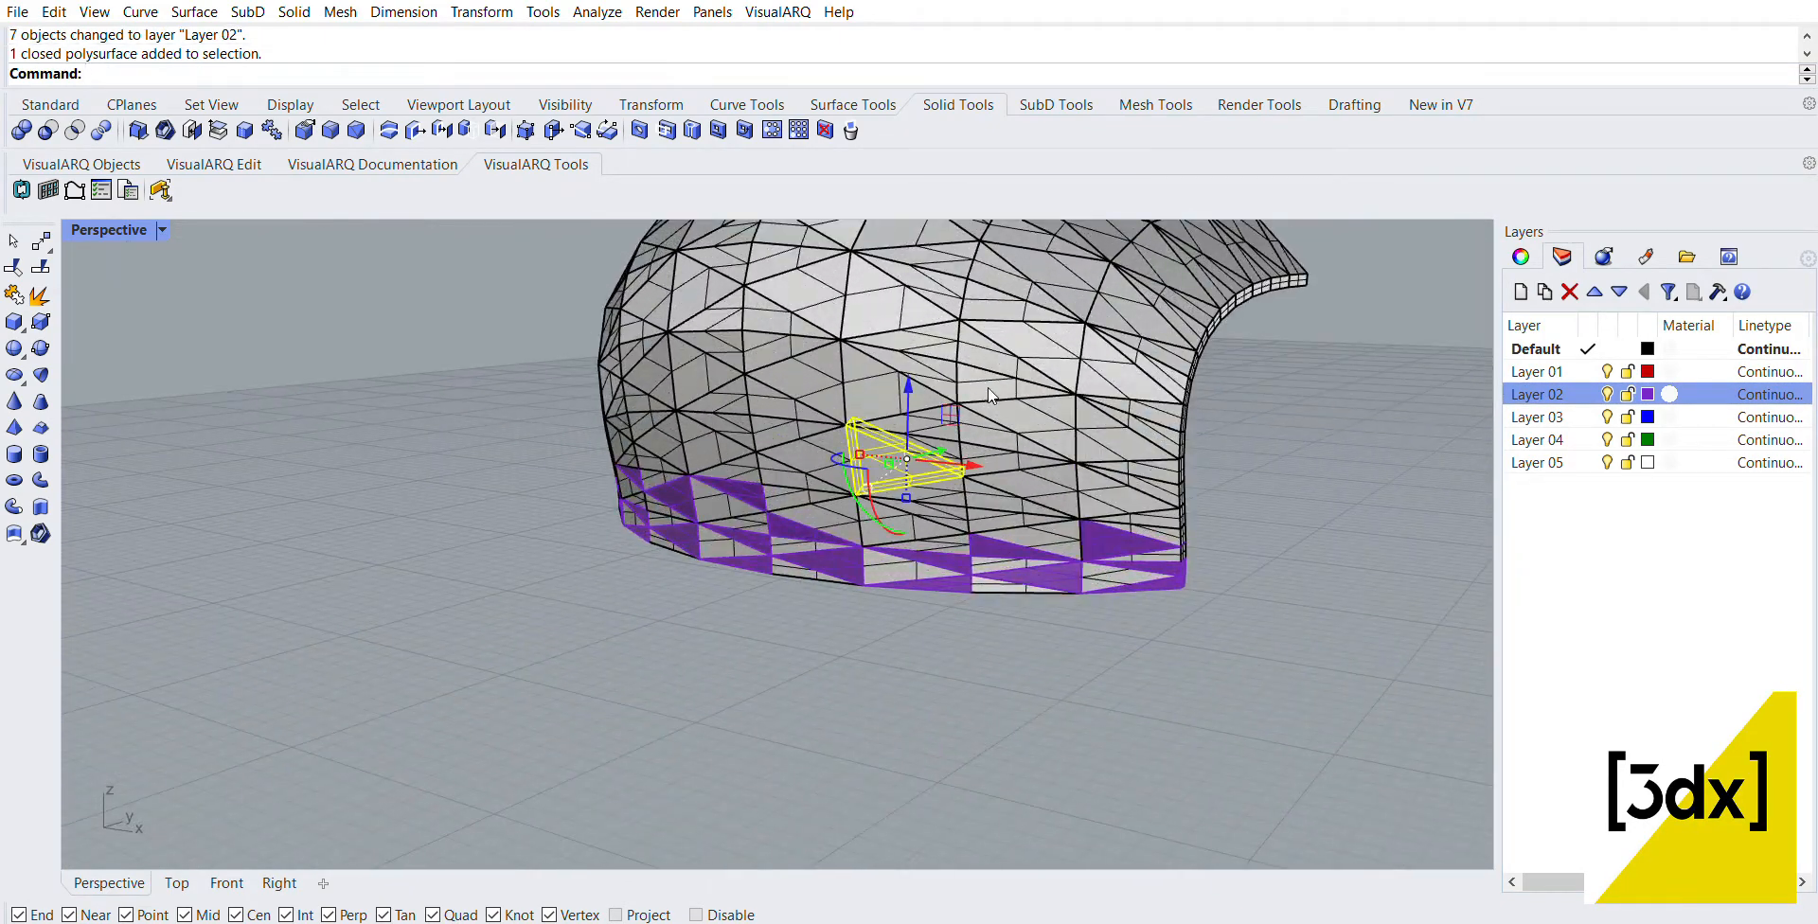
shift+click(1035, 405)
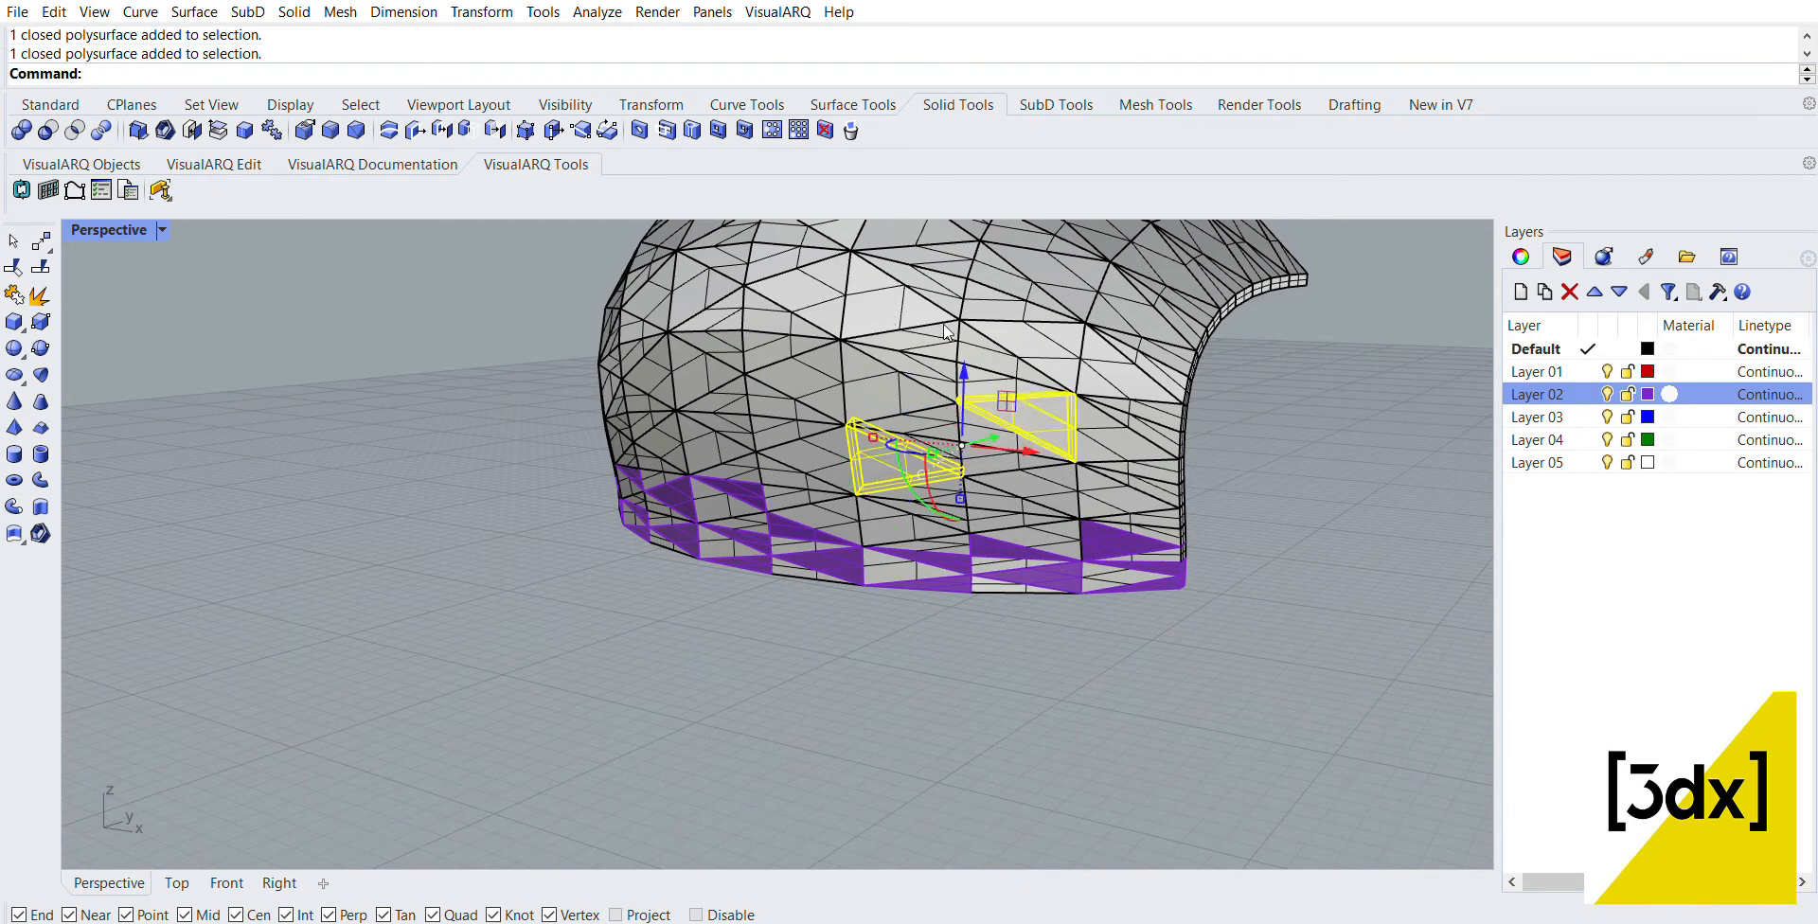
shift+click(827, 354)
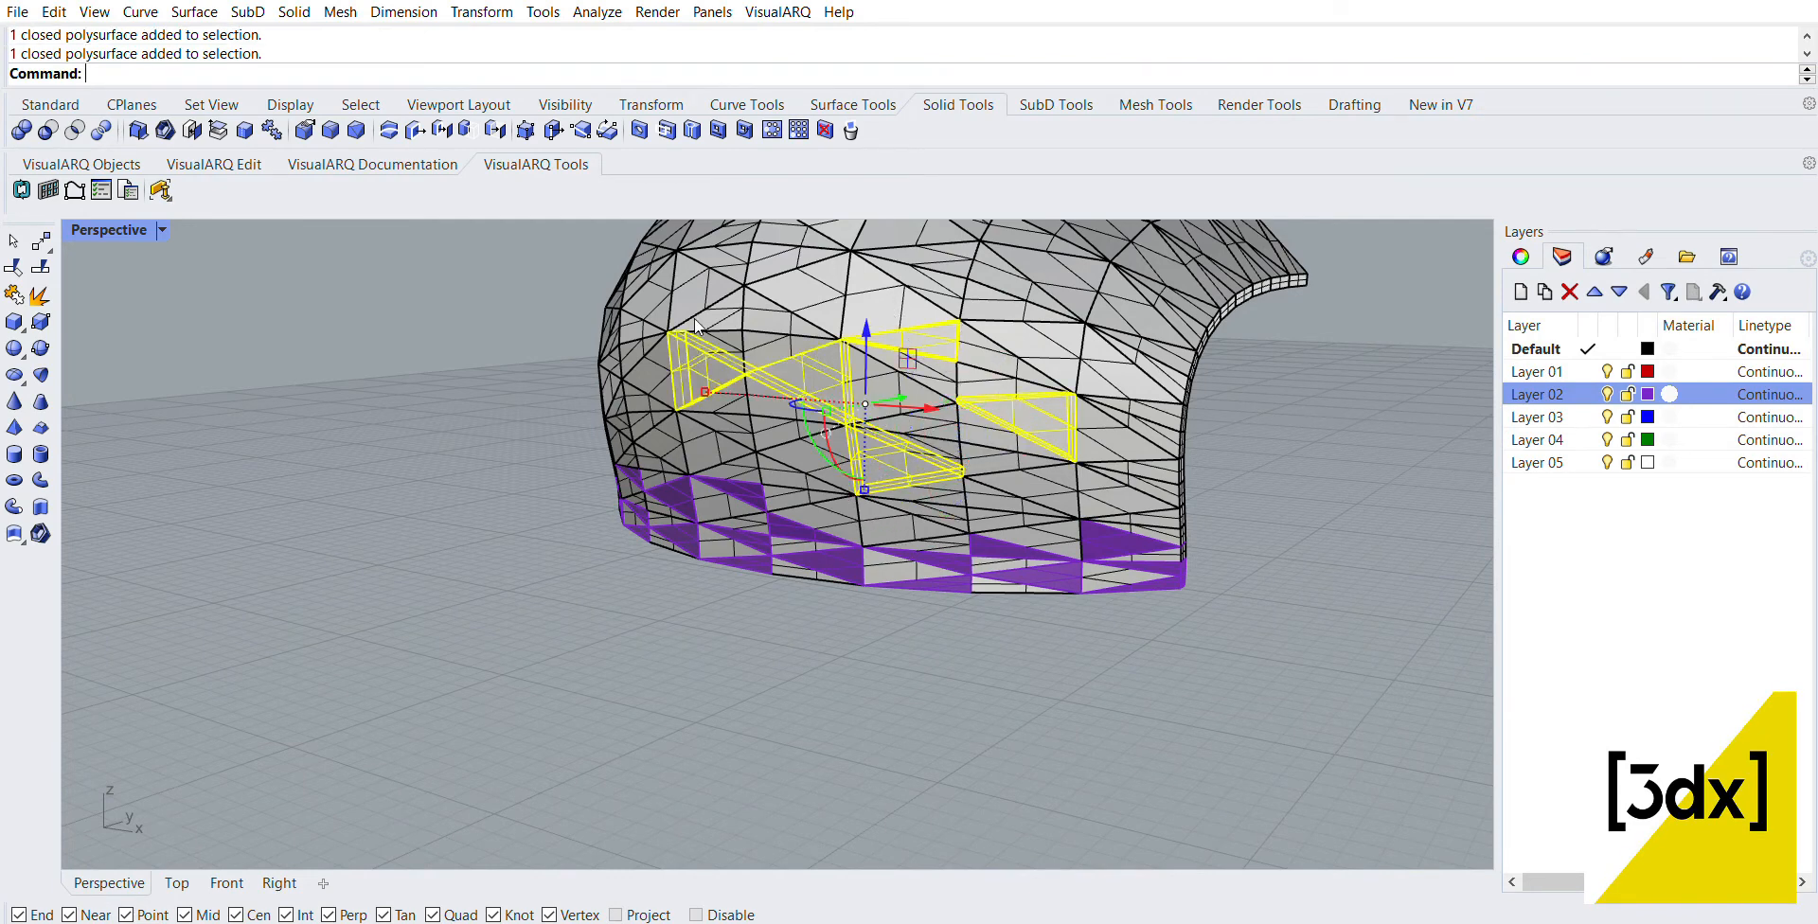
right_drag(697, 326, 966, 455)
shift+click(952, 456)
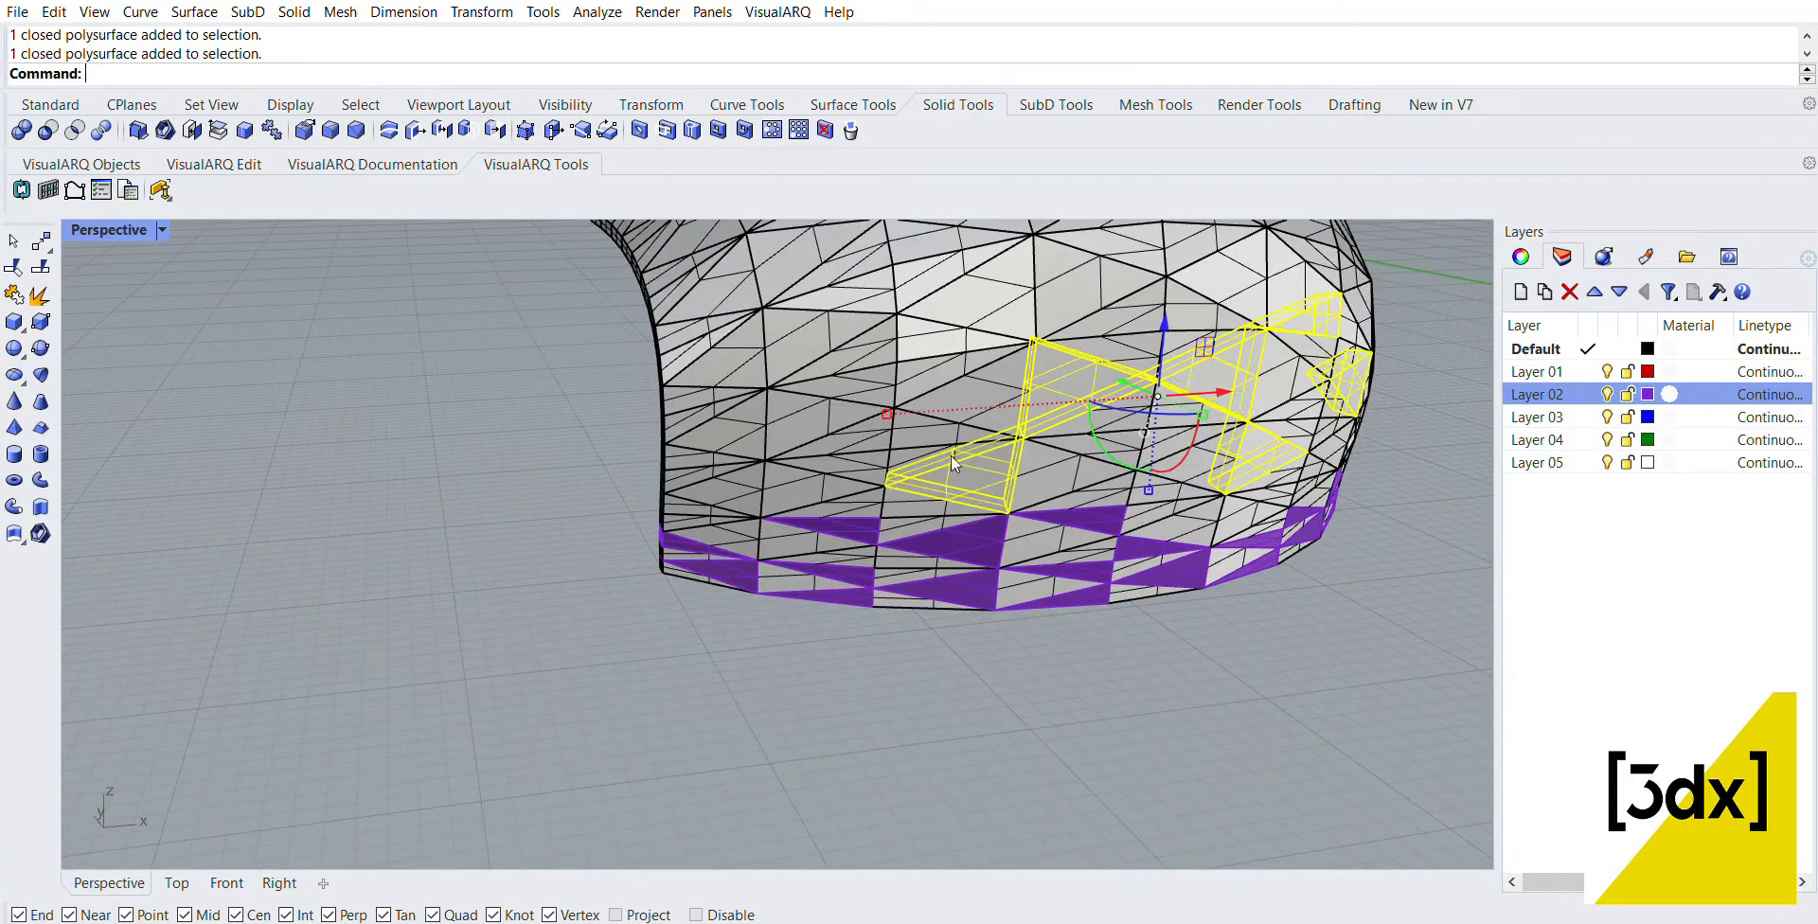
shift+click(849, 449)
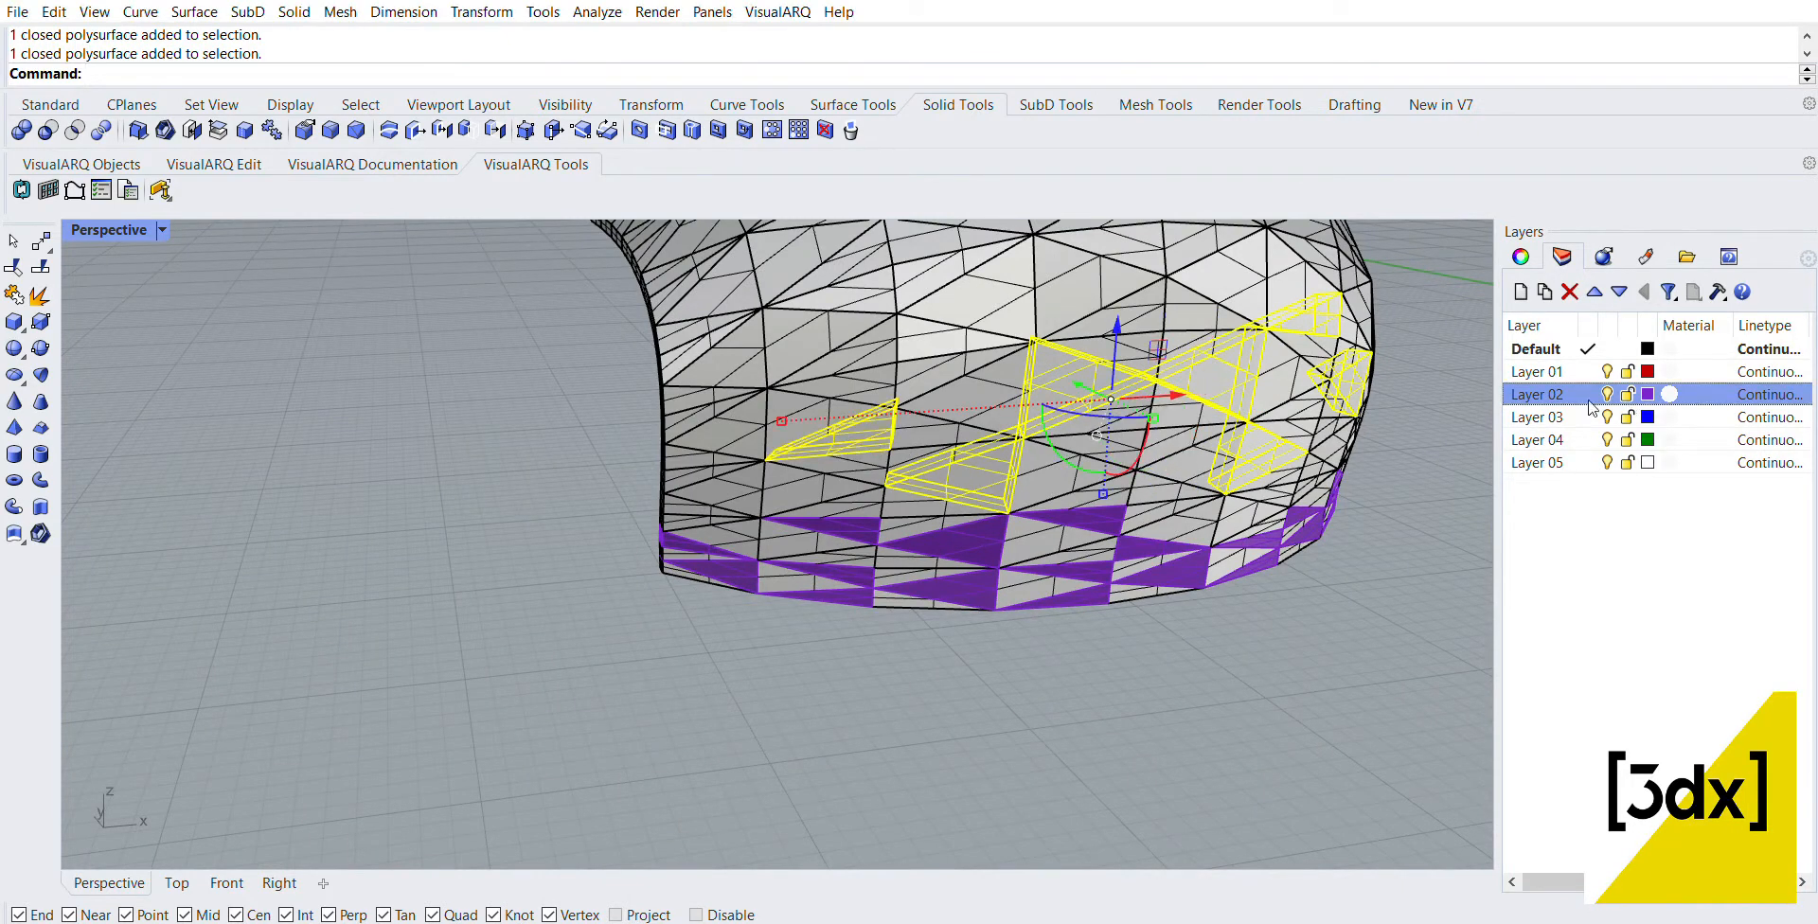
click(1521, 690)
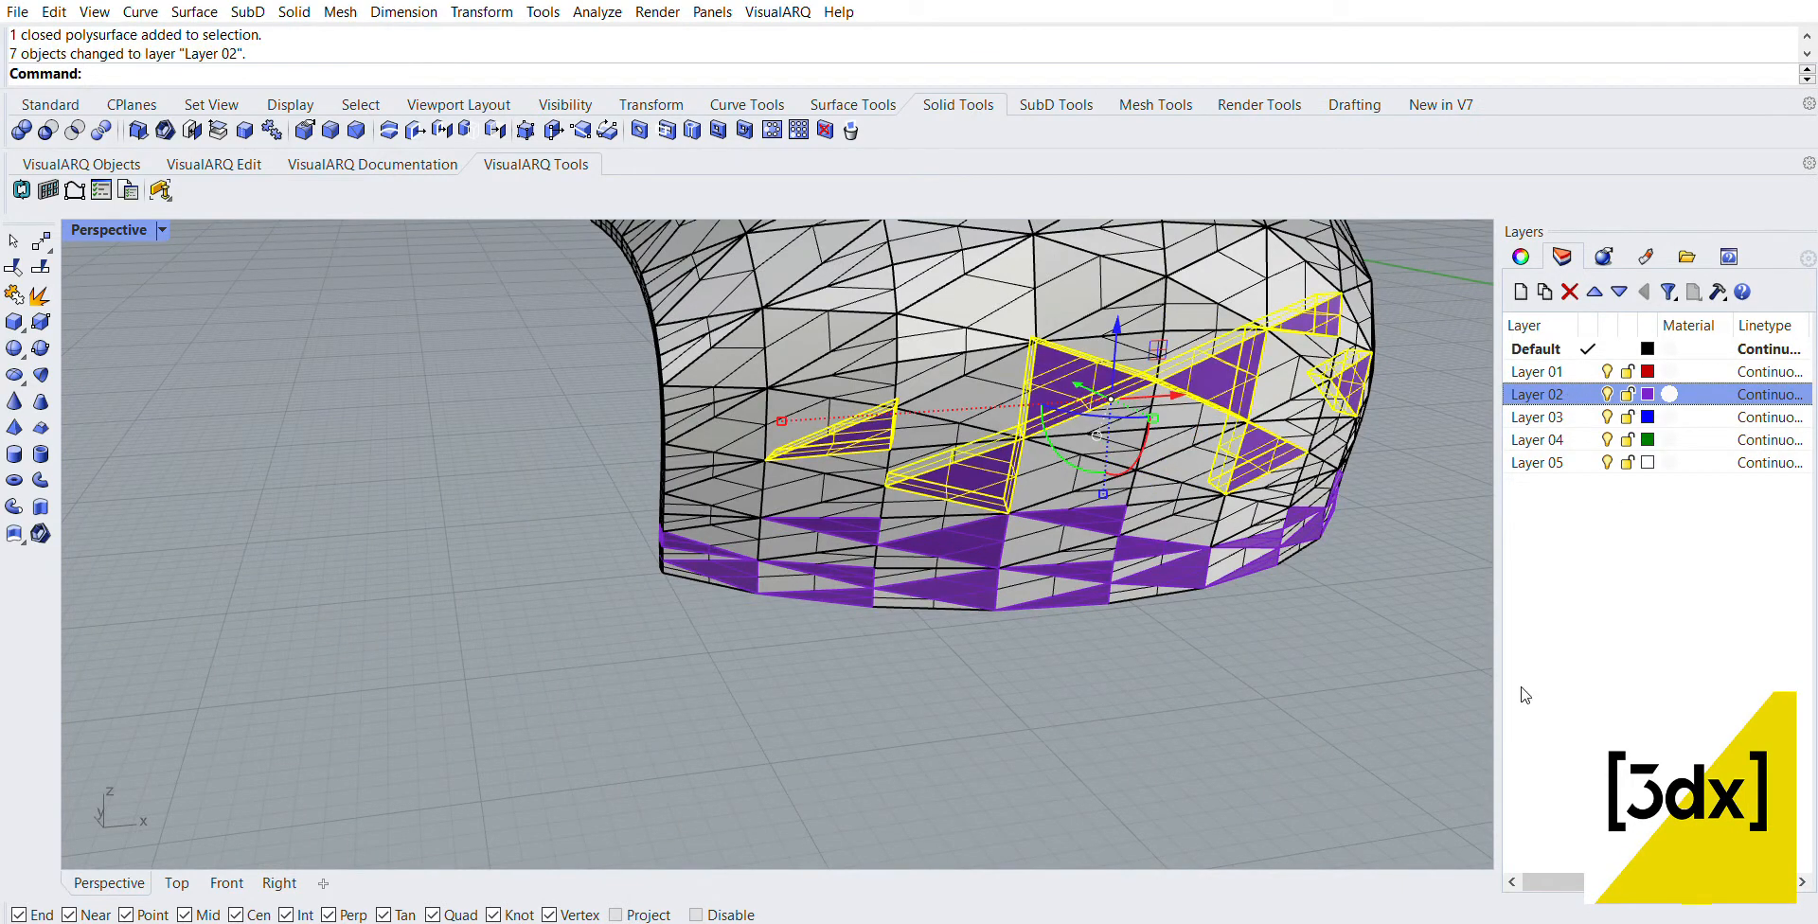
click(1273, 607)
Step: Select three adjacent polysurfaces near the panel's negative-X edge, above the purple pieces, and assign them to Layer 02
right_drag(1273, 607, 1190, 618)
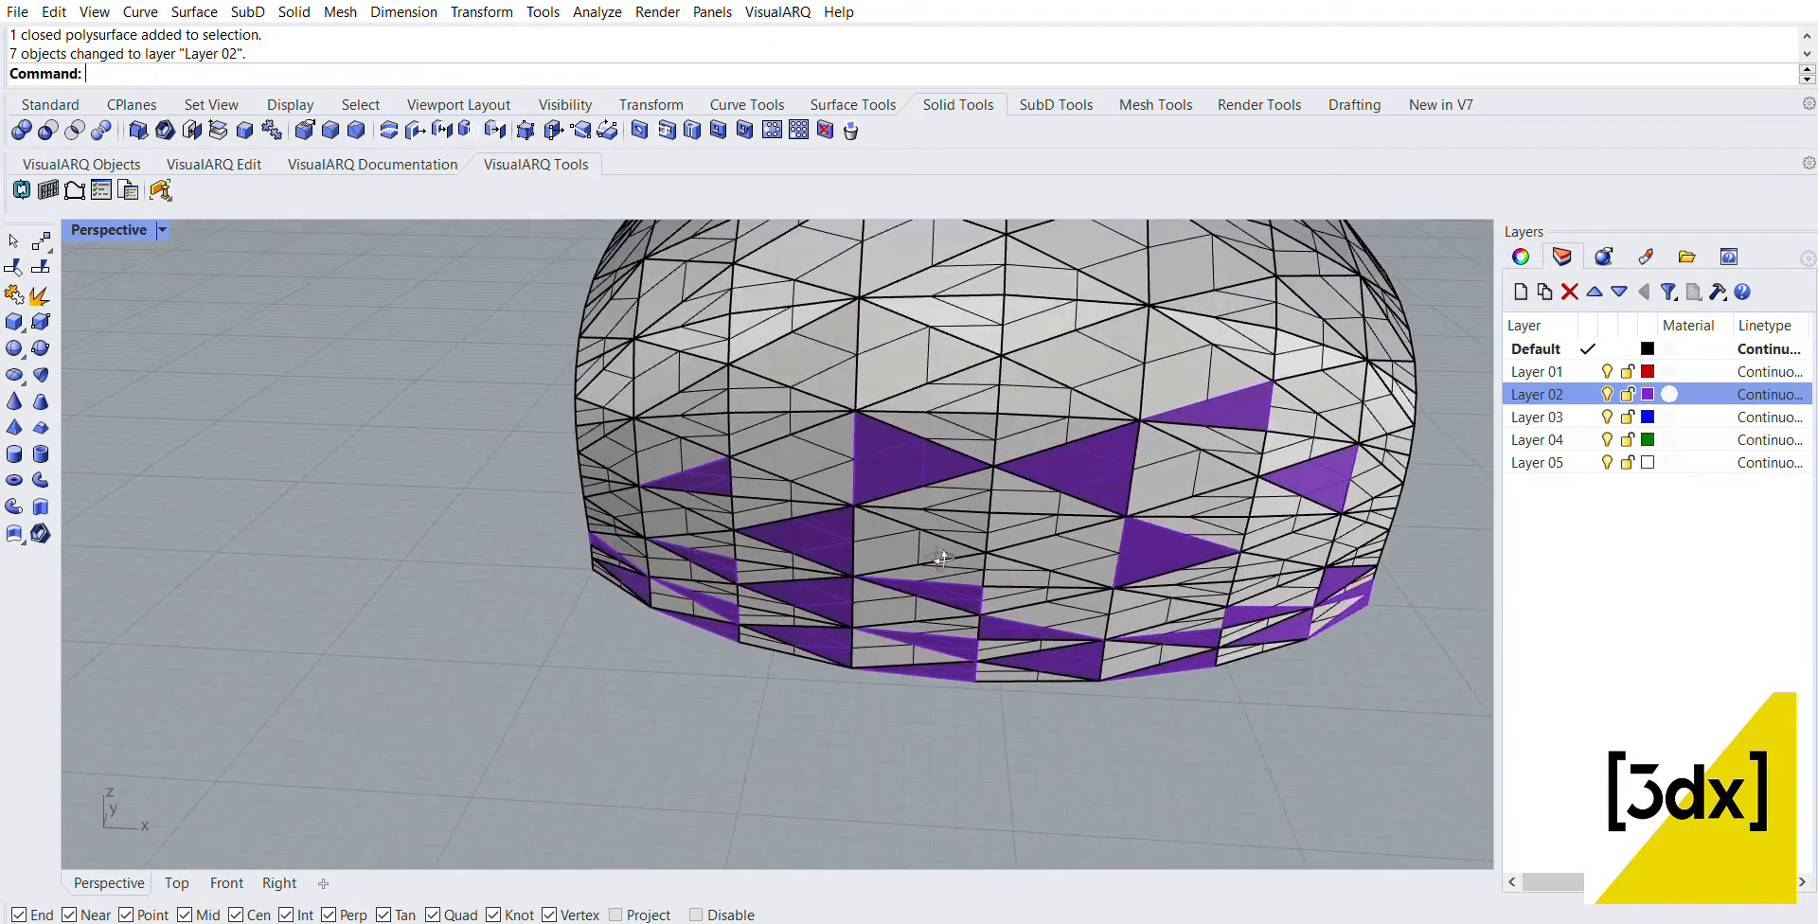
right_drag(942, 558, 661, 431)
click(663, 428)
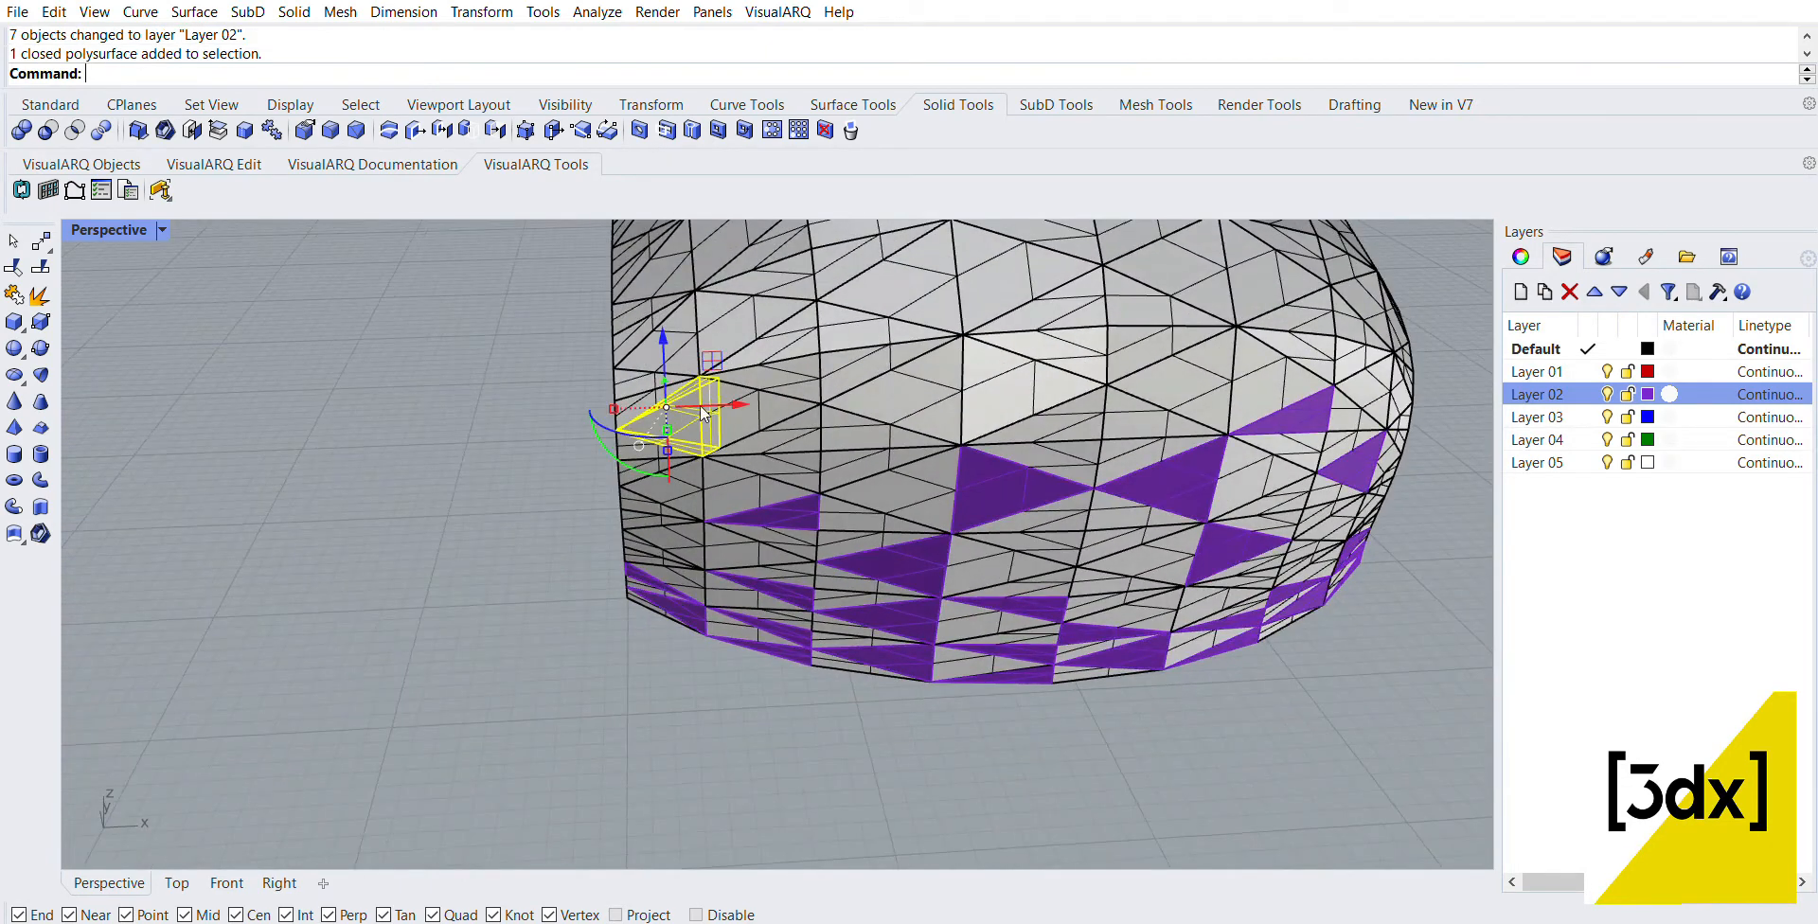
shift+click(772, 425)
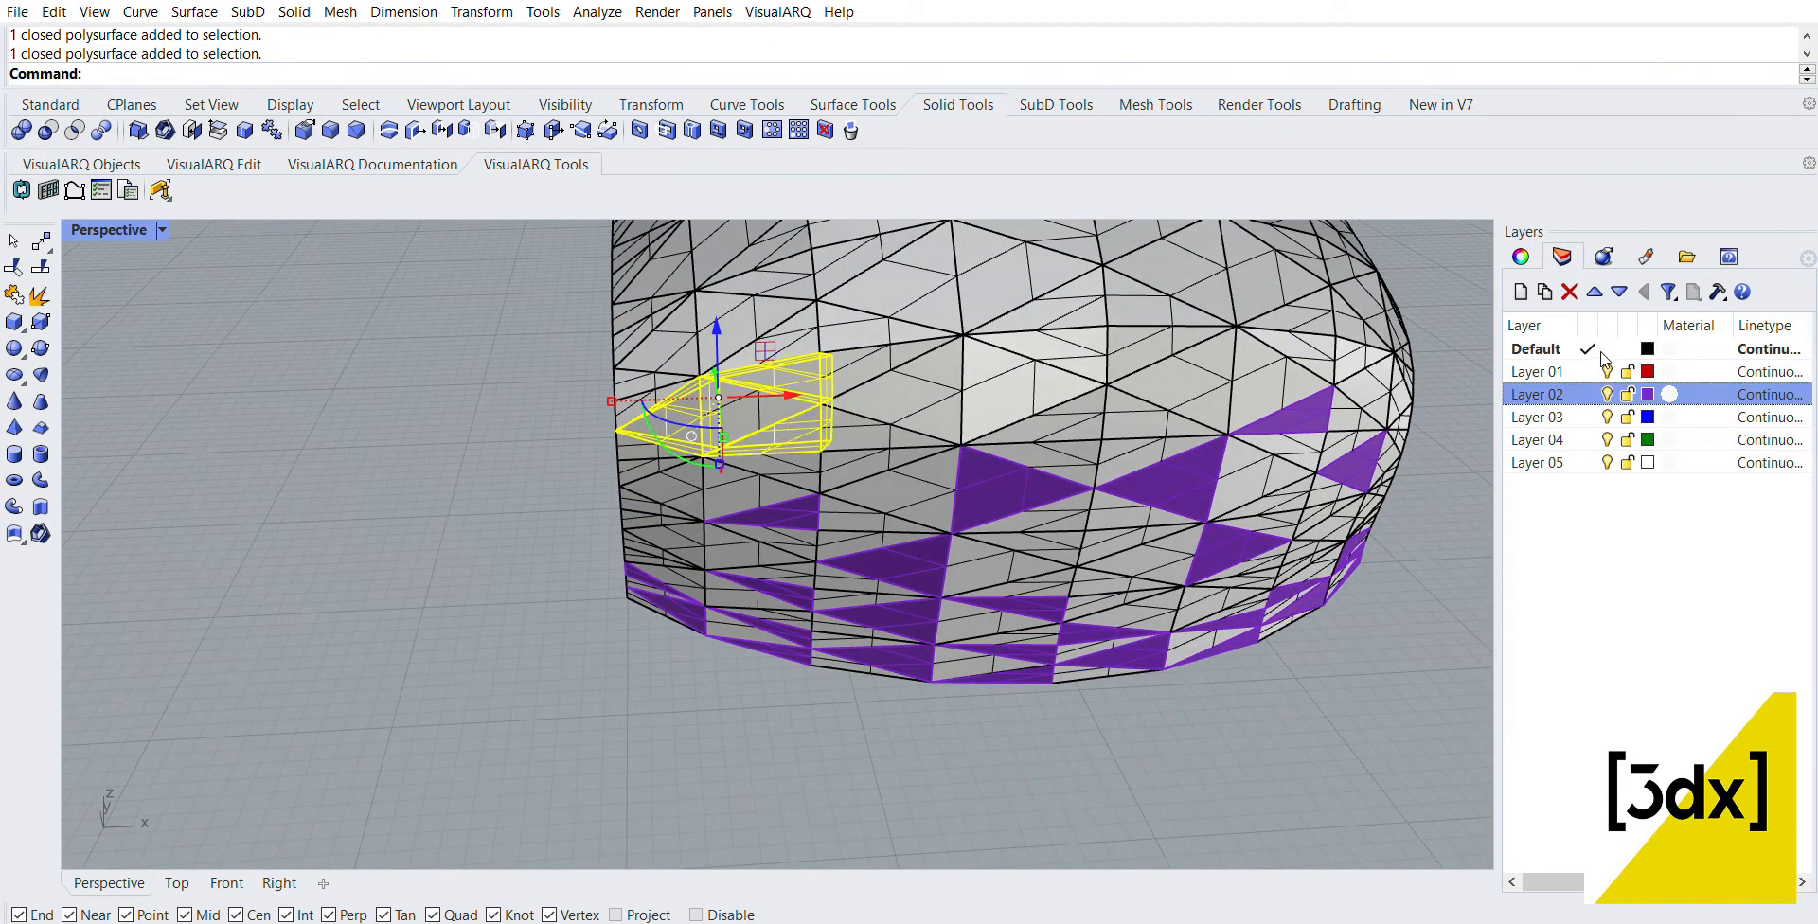
click(1529, 689)
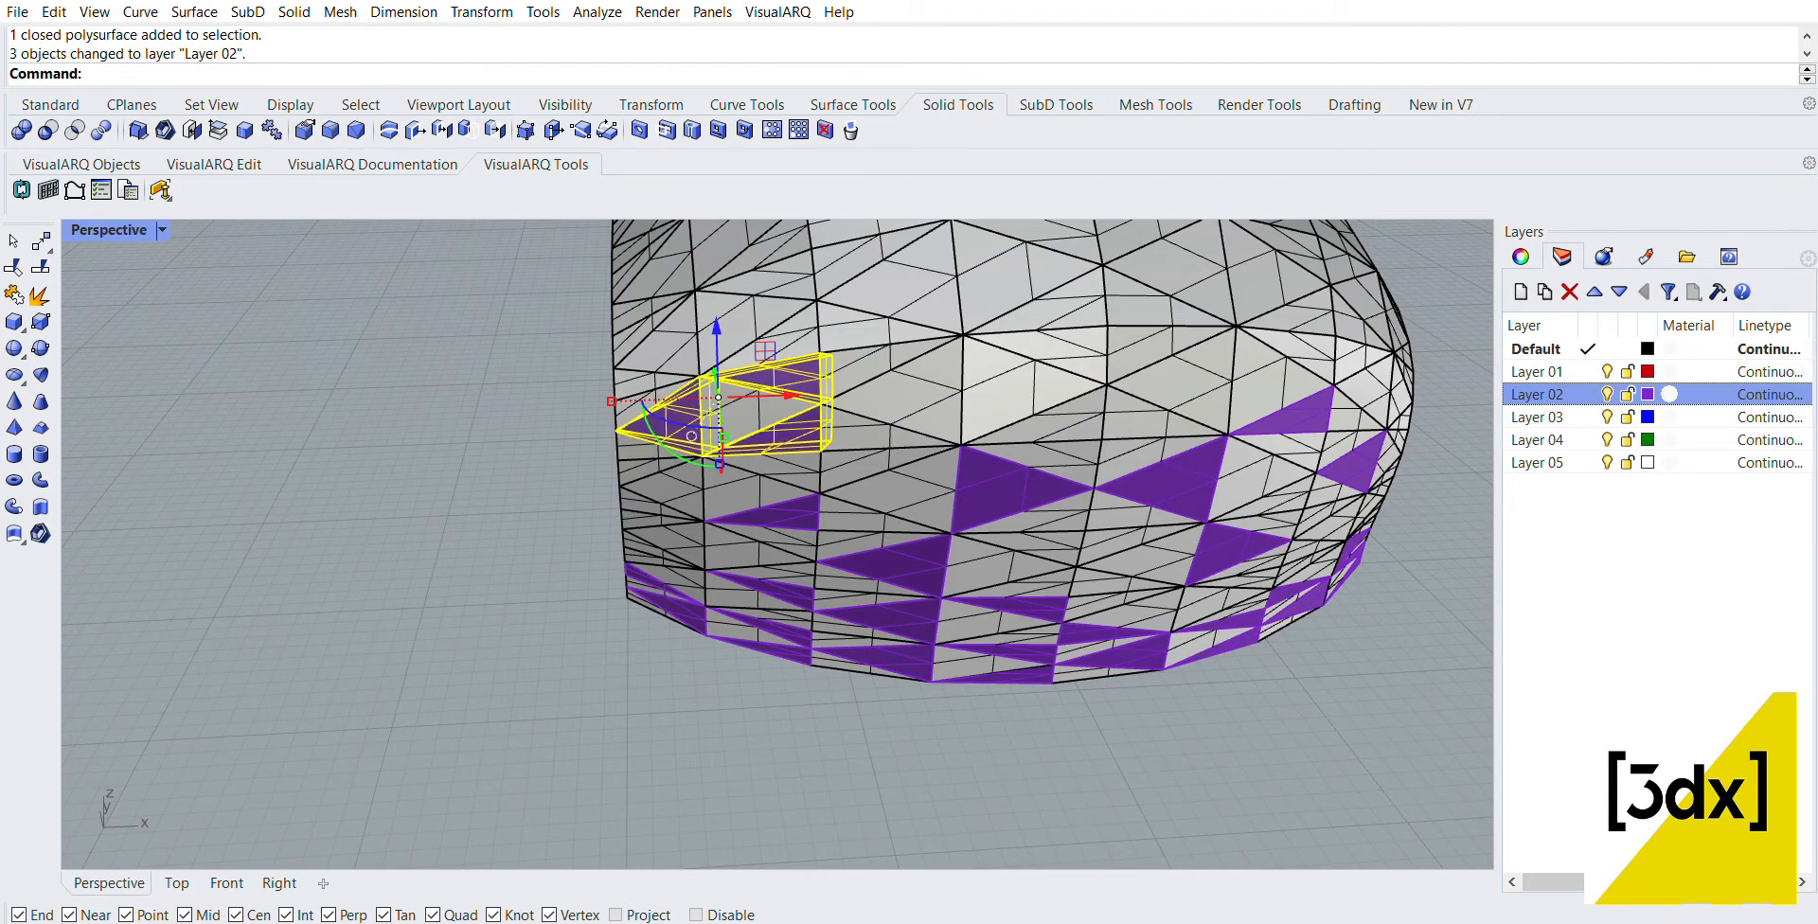
click(543, 480)
Step: Select all polysurfaces of the curved panel
scroll(543, 481, down, 6)
right_drag(1240, 521, 1021, 495)
drag(548, 324, 1032, 598)
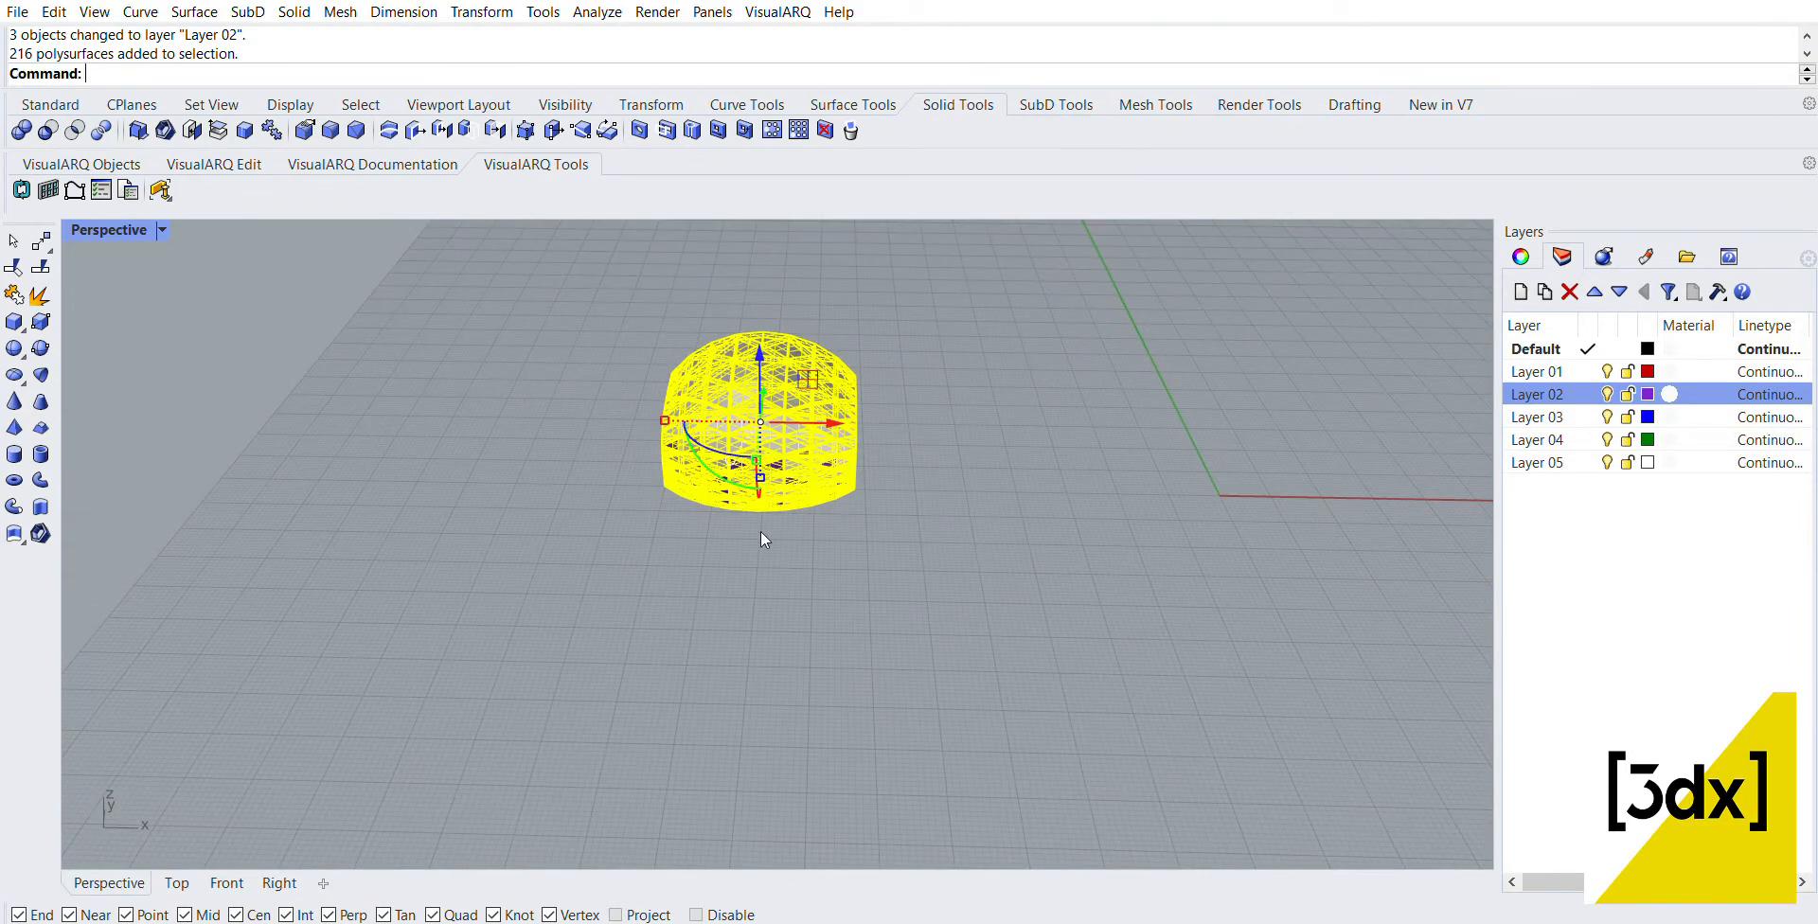
right_drag(765, 540, 826, 536)
text(copy)
key(Return)
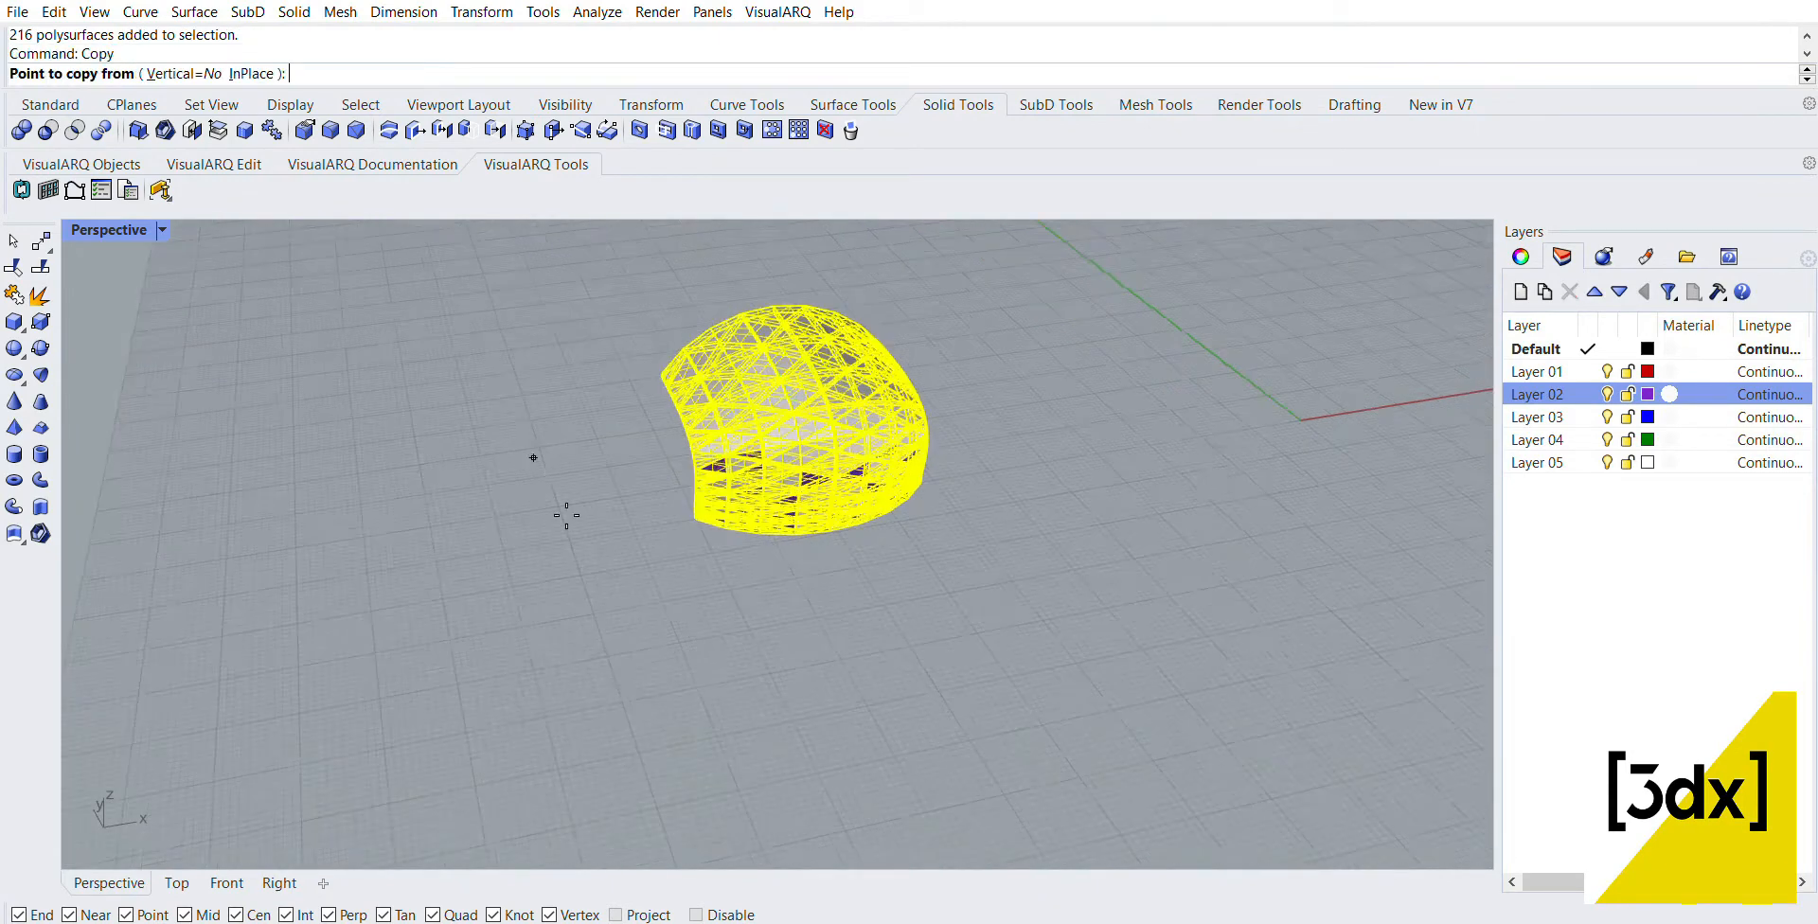
scroll(812, 527, up, 6)
scroll(794, 568, down, 2)
key(Escape)
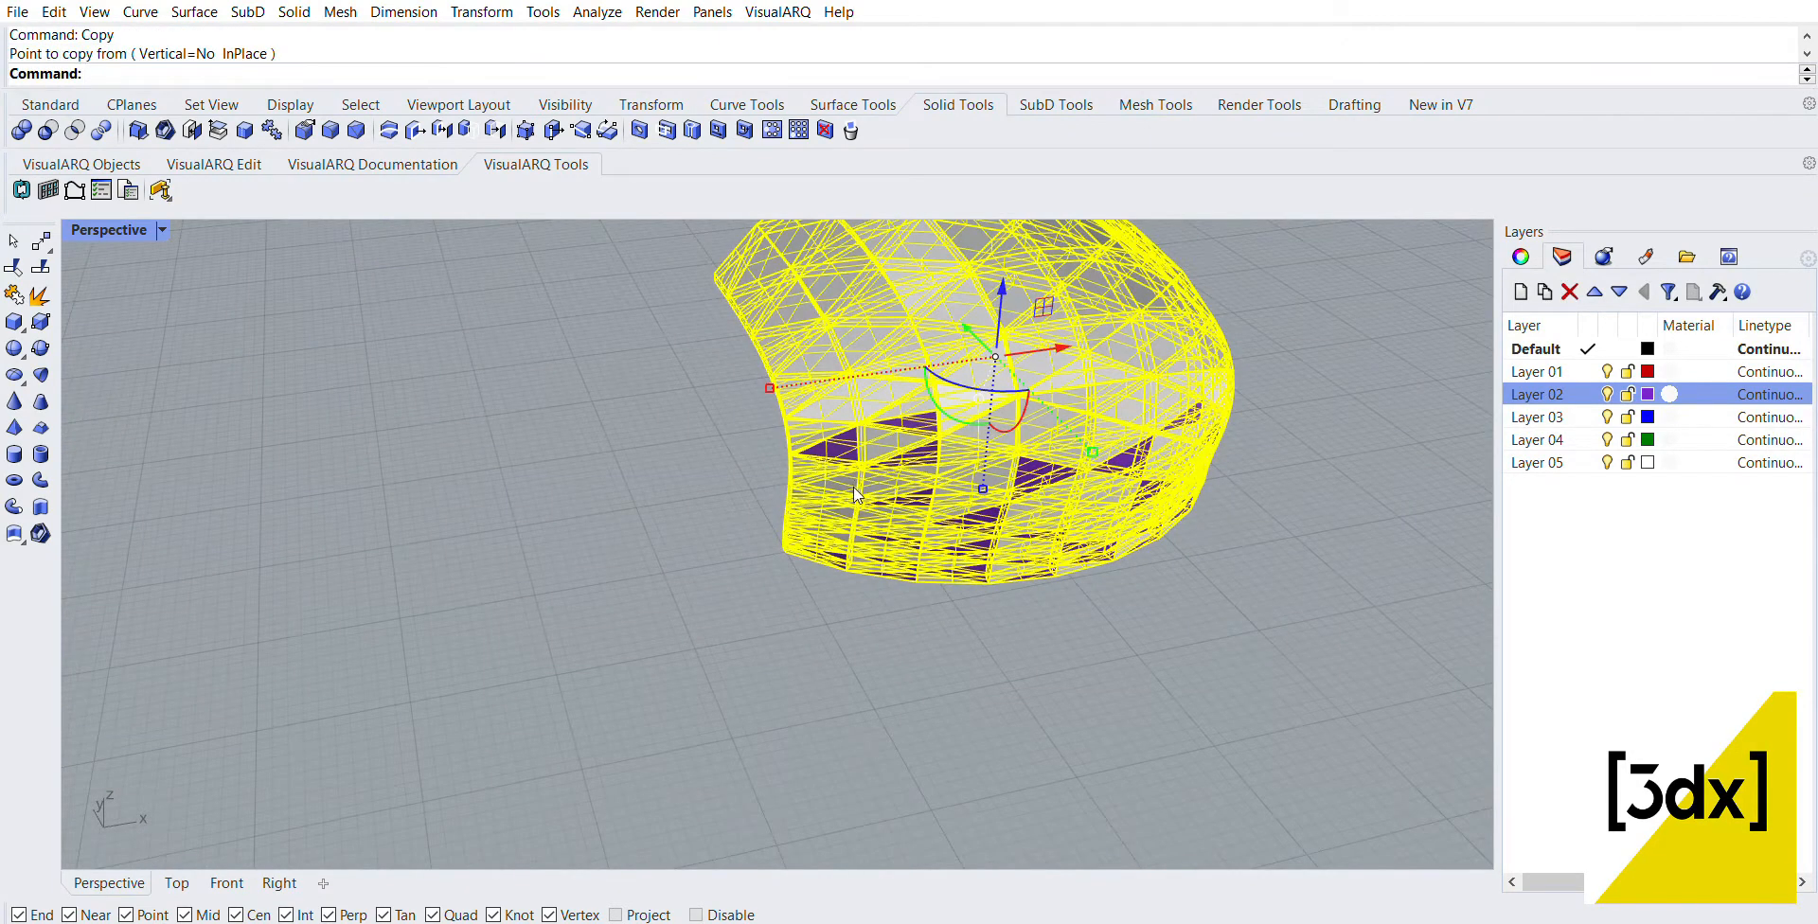
Step: Group the selected panel polysurfaces
key(ctrl+g)
scroll(814, 475, up, 5)
key(ctrl+g)
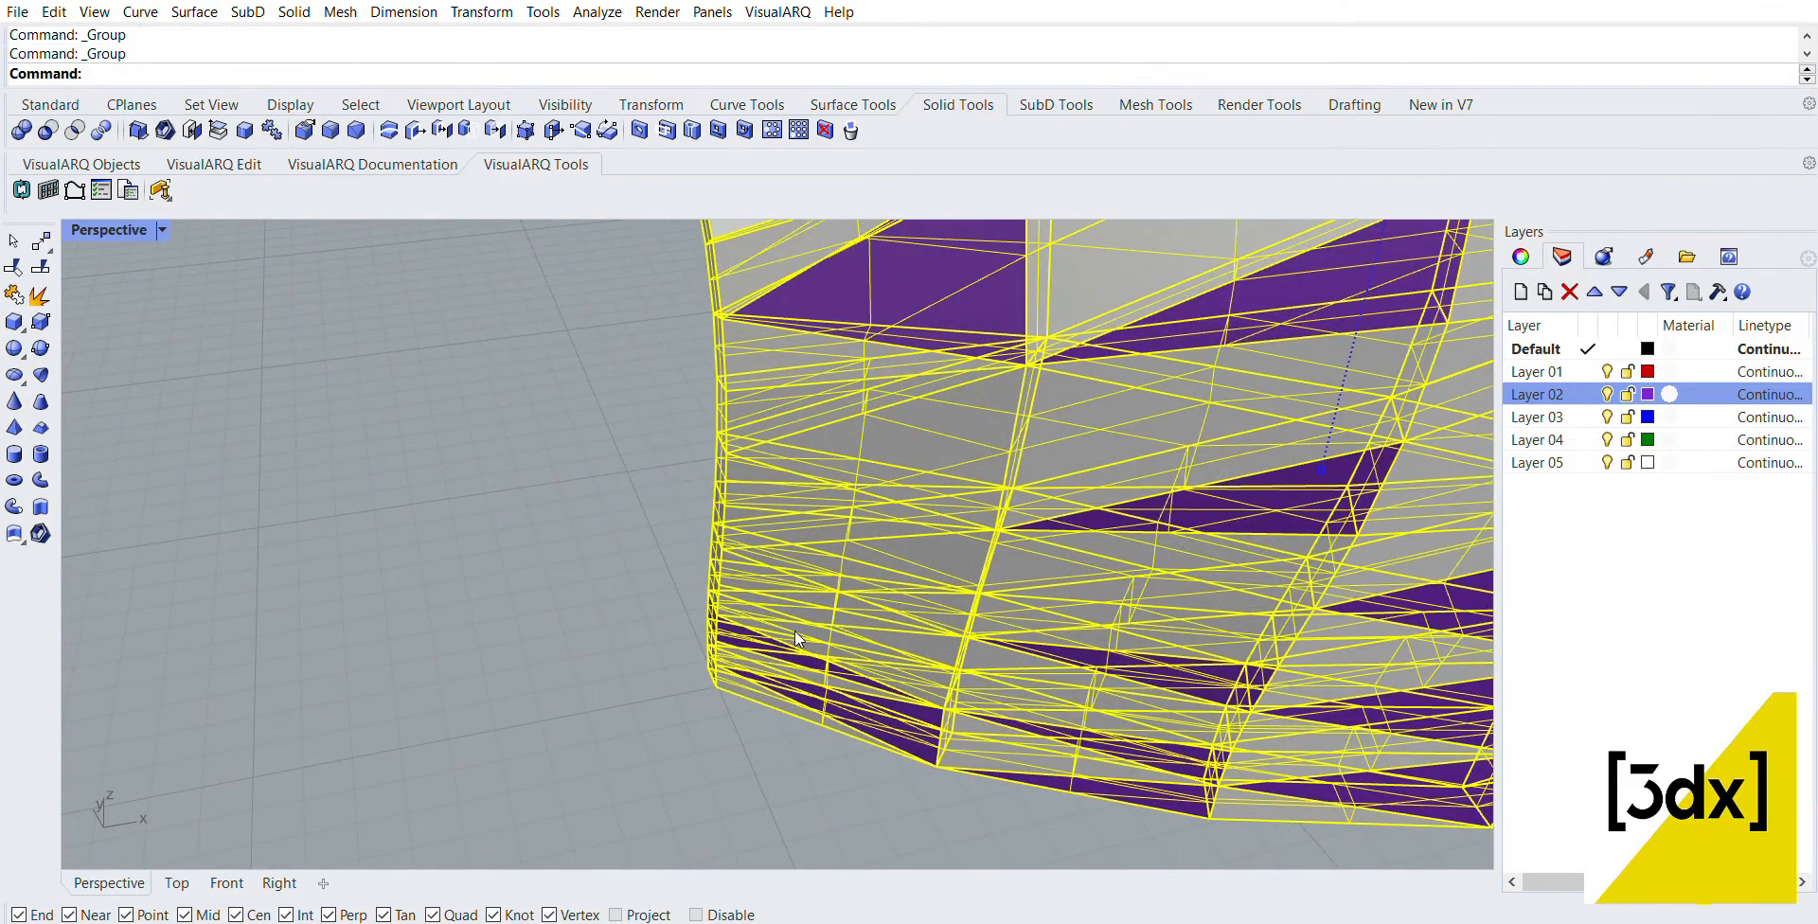
Step: Copy the grouped panel from its lower corner to the matching corner on its opposite side so the two panels adjoin along X
text(Copy)
key(Return)
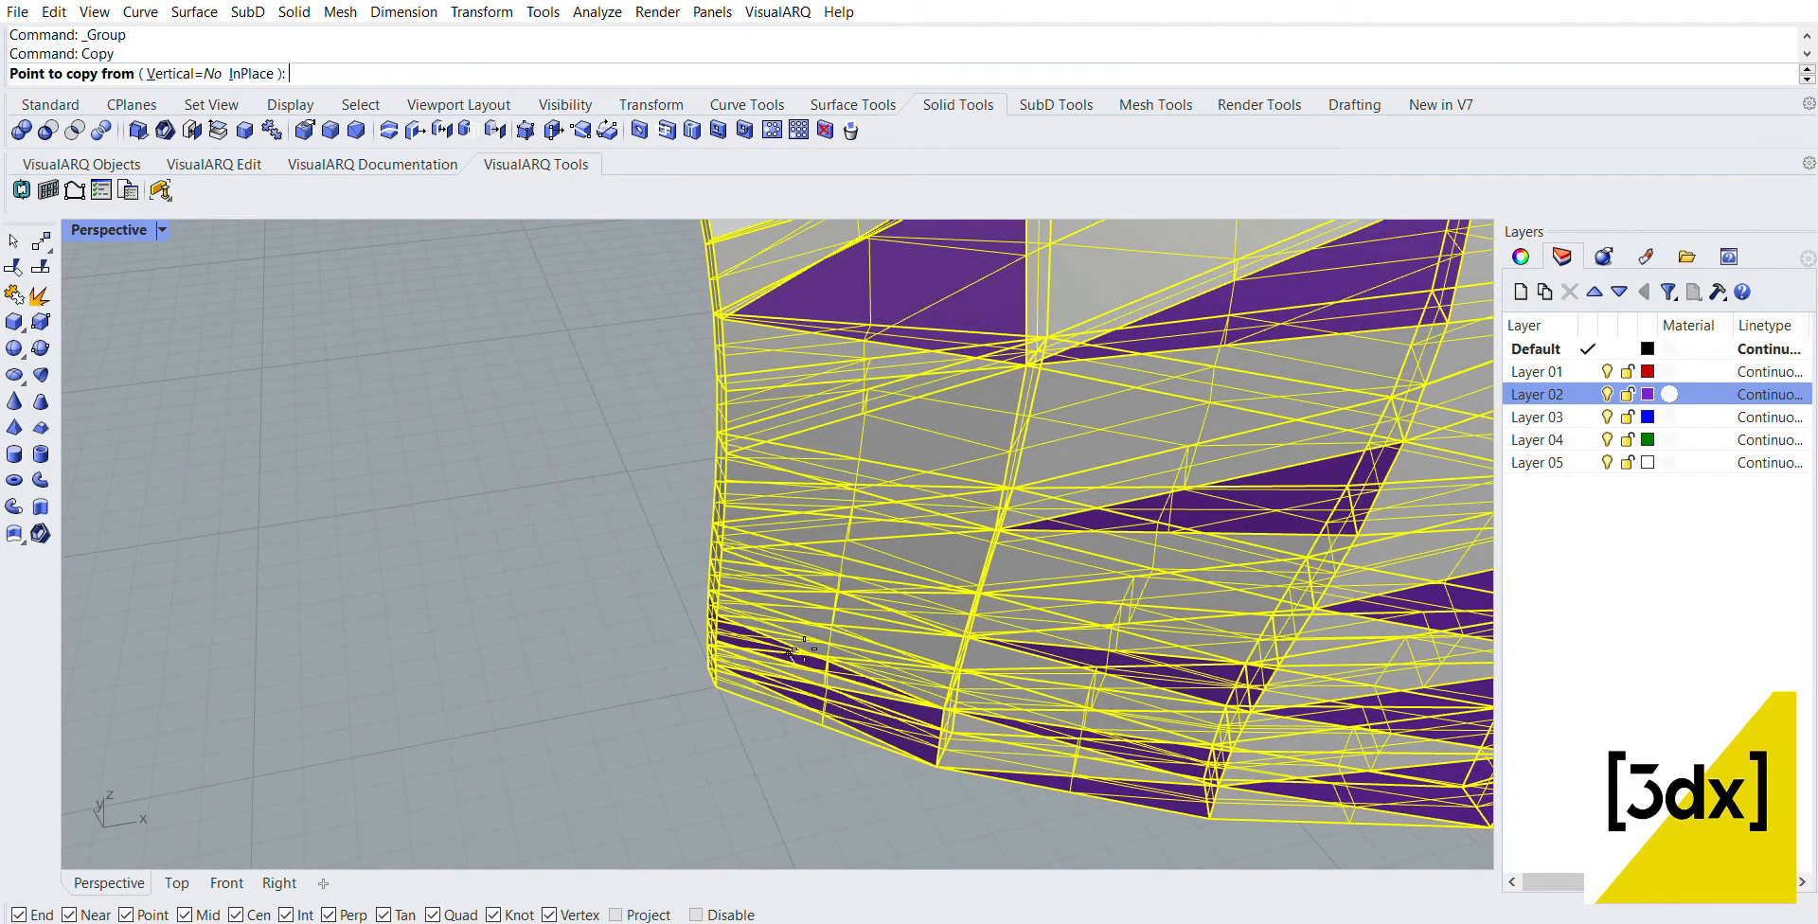
click(716, 685)
scroll(720, 615, down, 5)
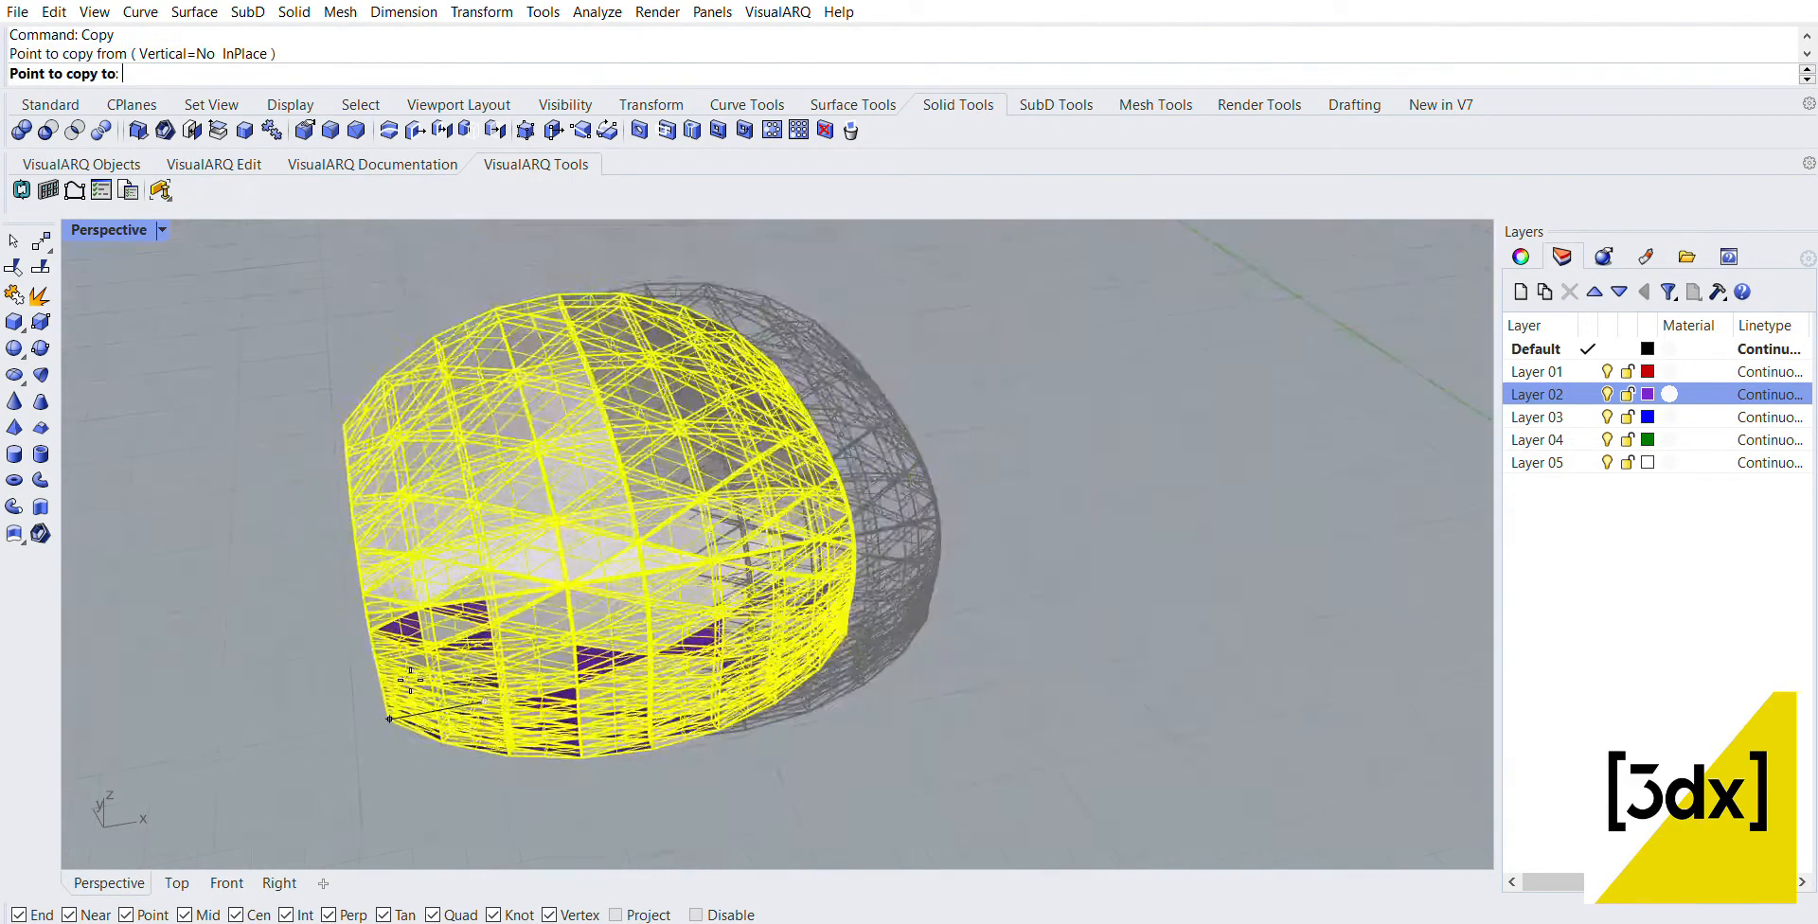
scroll(1025, 631, up, 4)
right_drag(1025, 631, 942, 620)
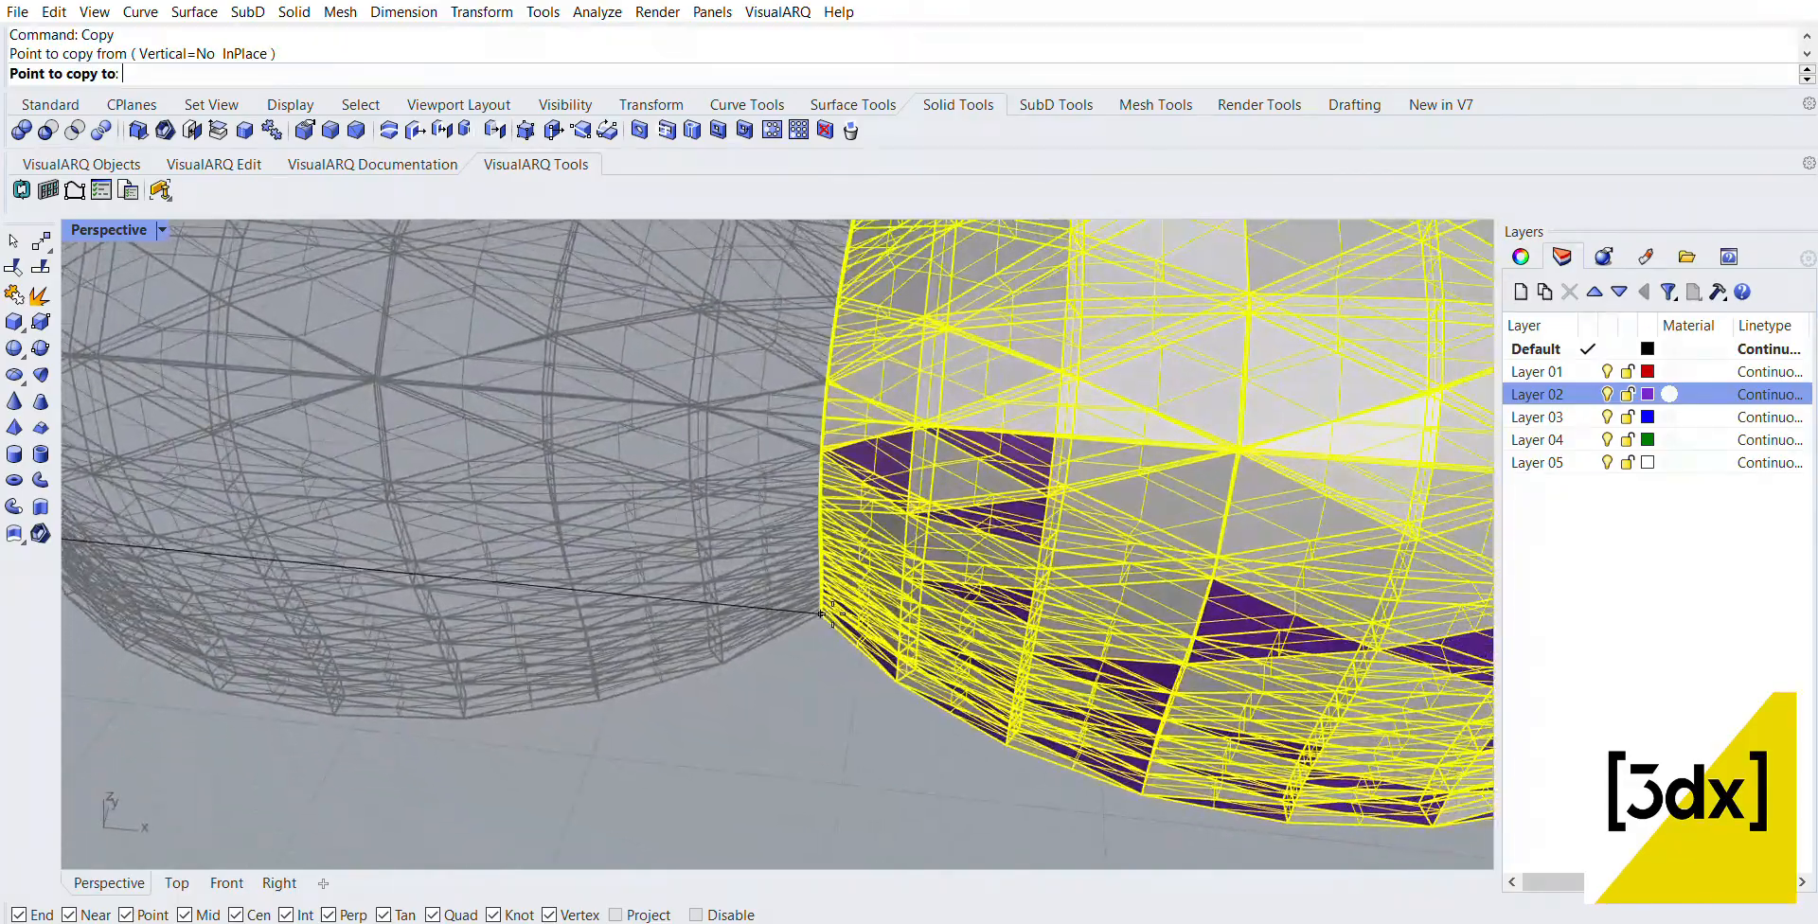
click(824, 616)
Step: Place three more panel copies corner to corner along X to form a row of five adjoining panels, and finish copying
scroll(431, 530, down, 4)
scroll(1344, 663, up, 5)
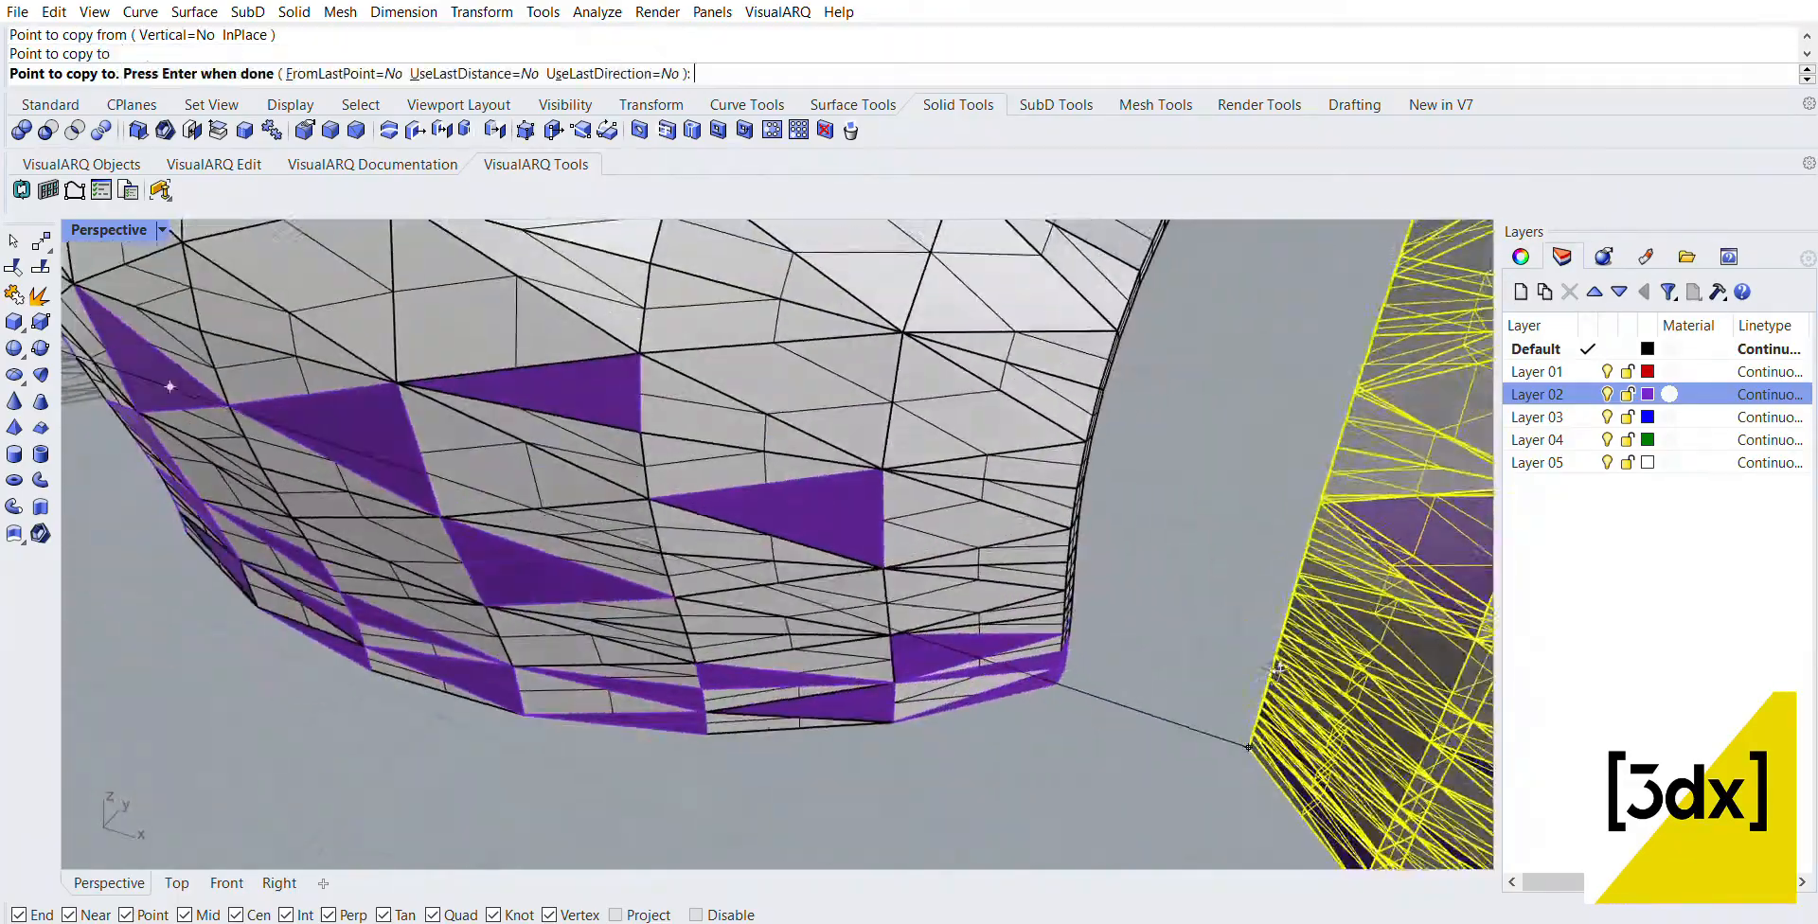
click(1059, 680)
scroll(1059, 680, down, 5)
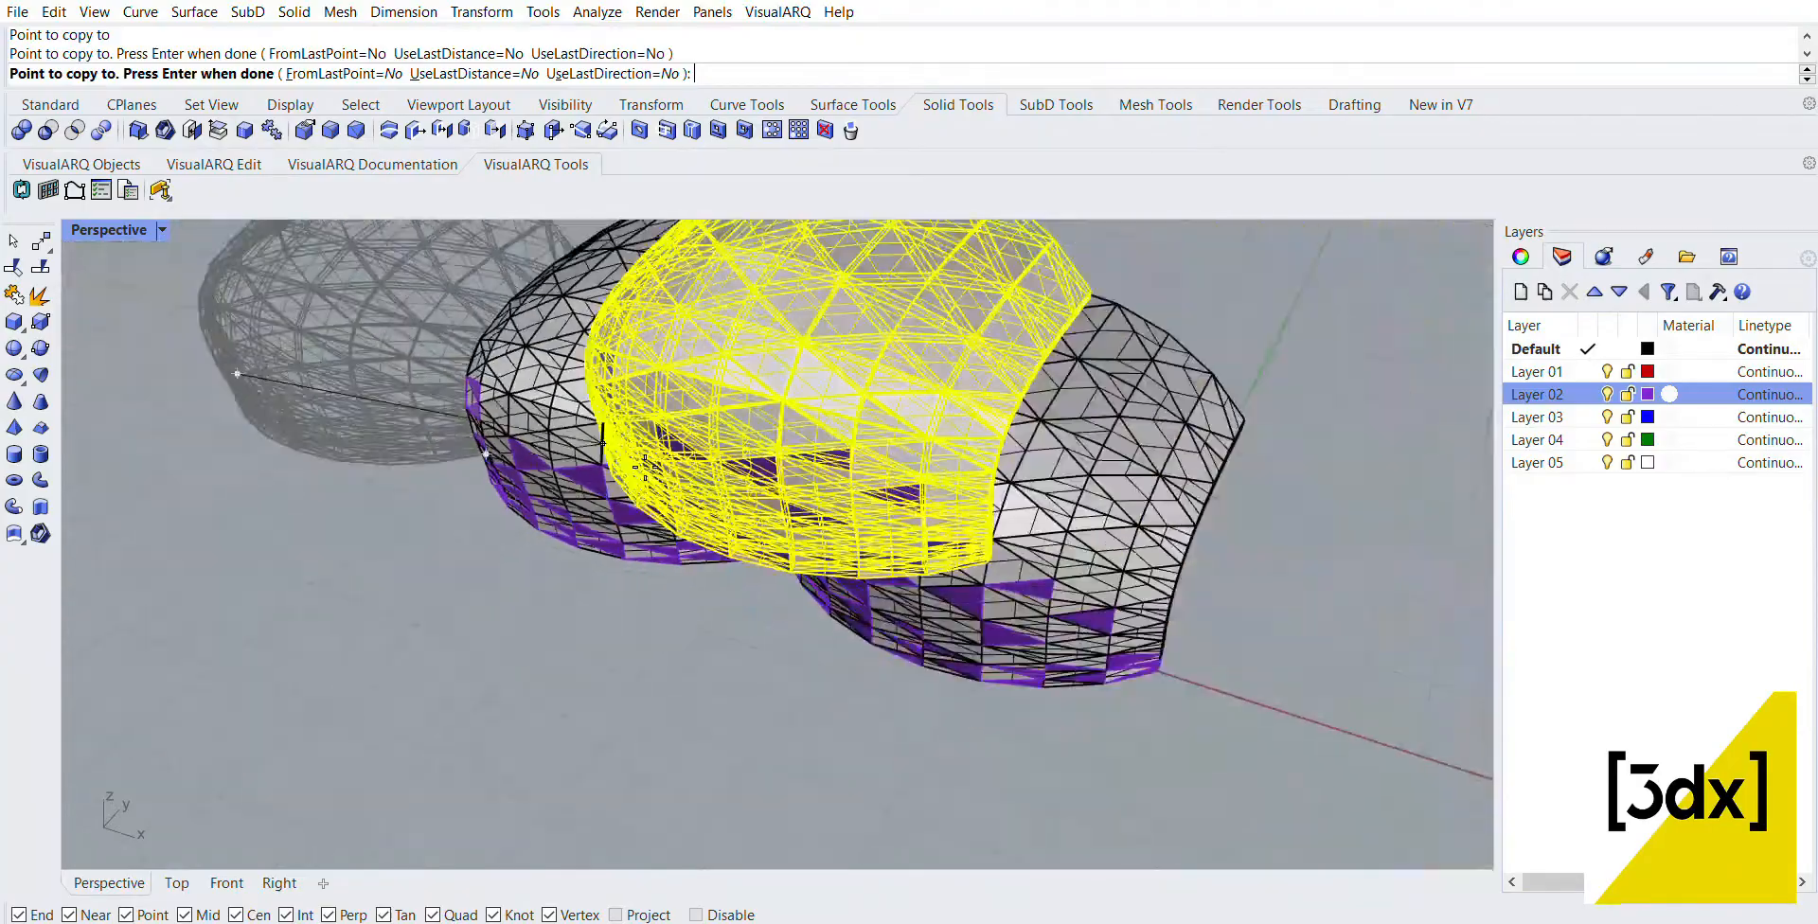
scroll(907, 536, up, 5)
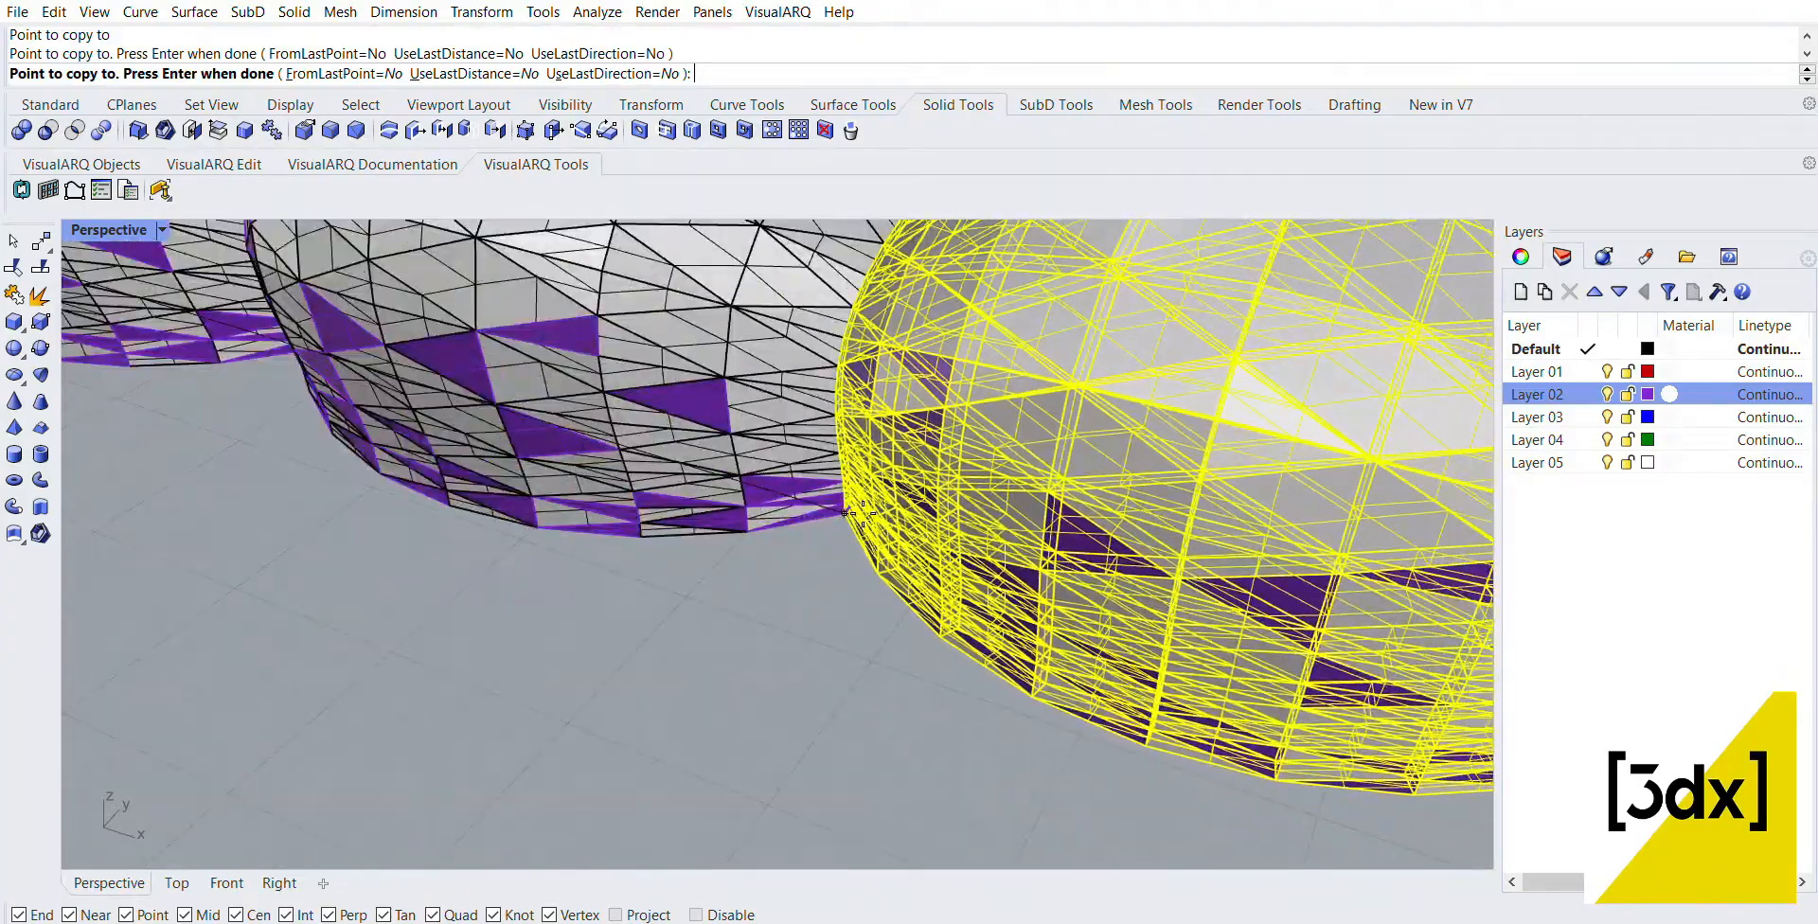
click(846, 513)
scroll(800, 509, down, 6)
scroll(1161, 625, up, 2)
scroll(1158, 625, up, 3)
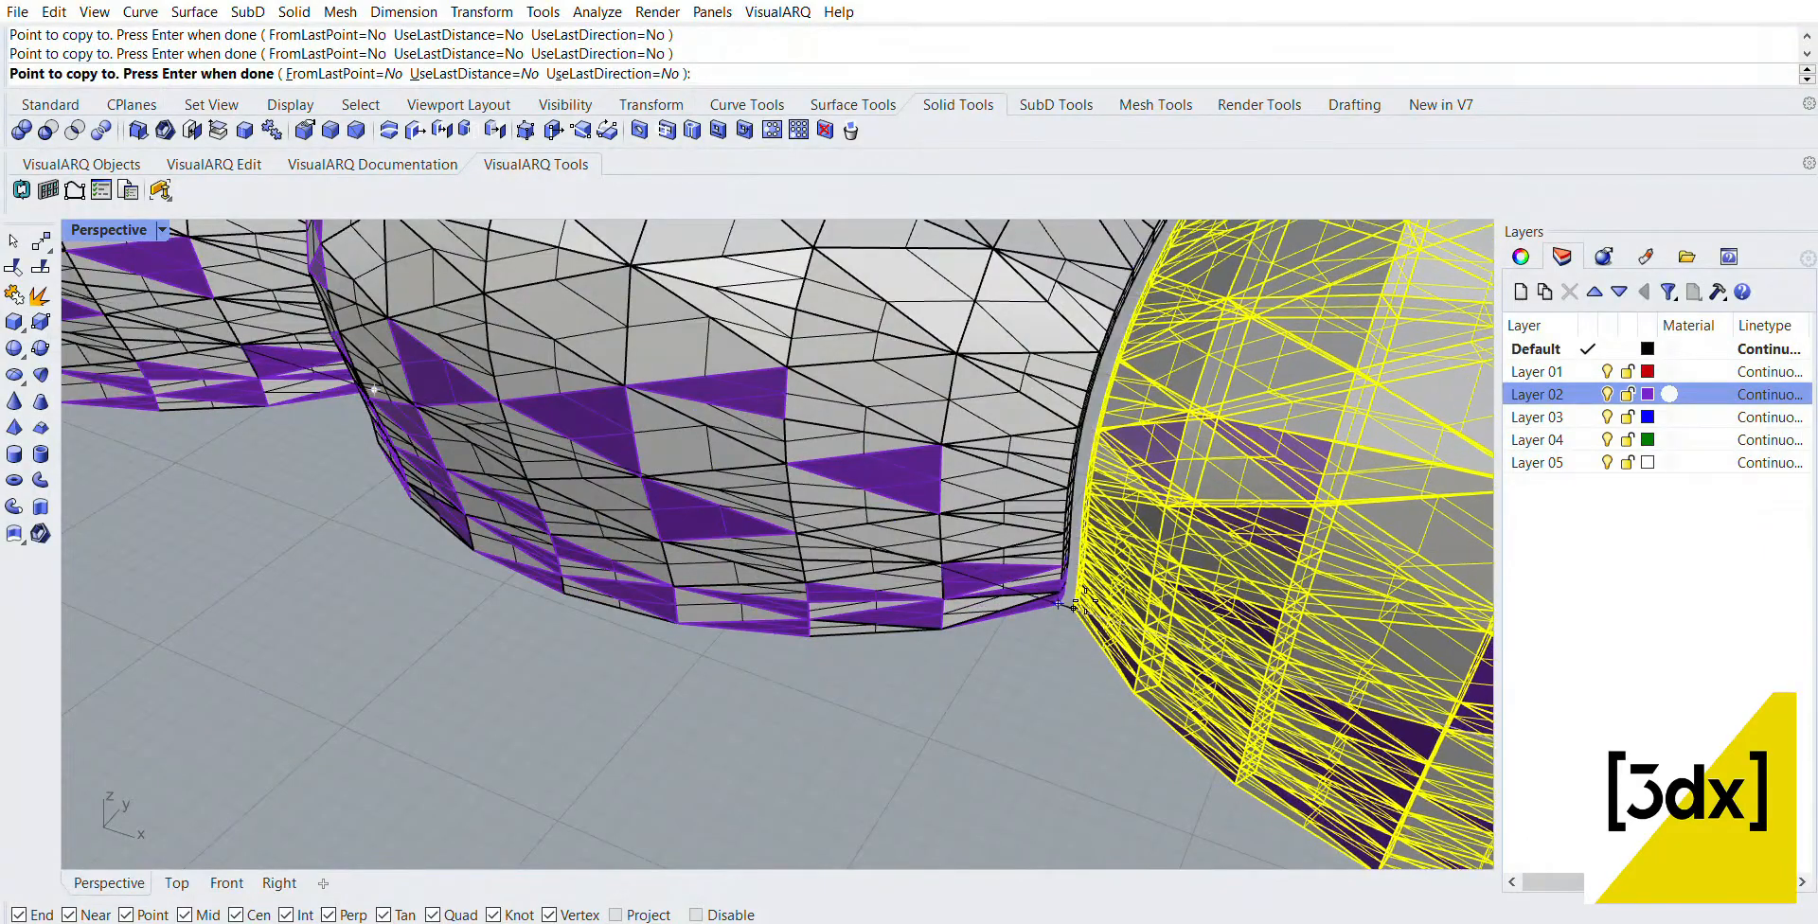
scroll(1203, 606, down, 8)
right_click(1203, 606)
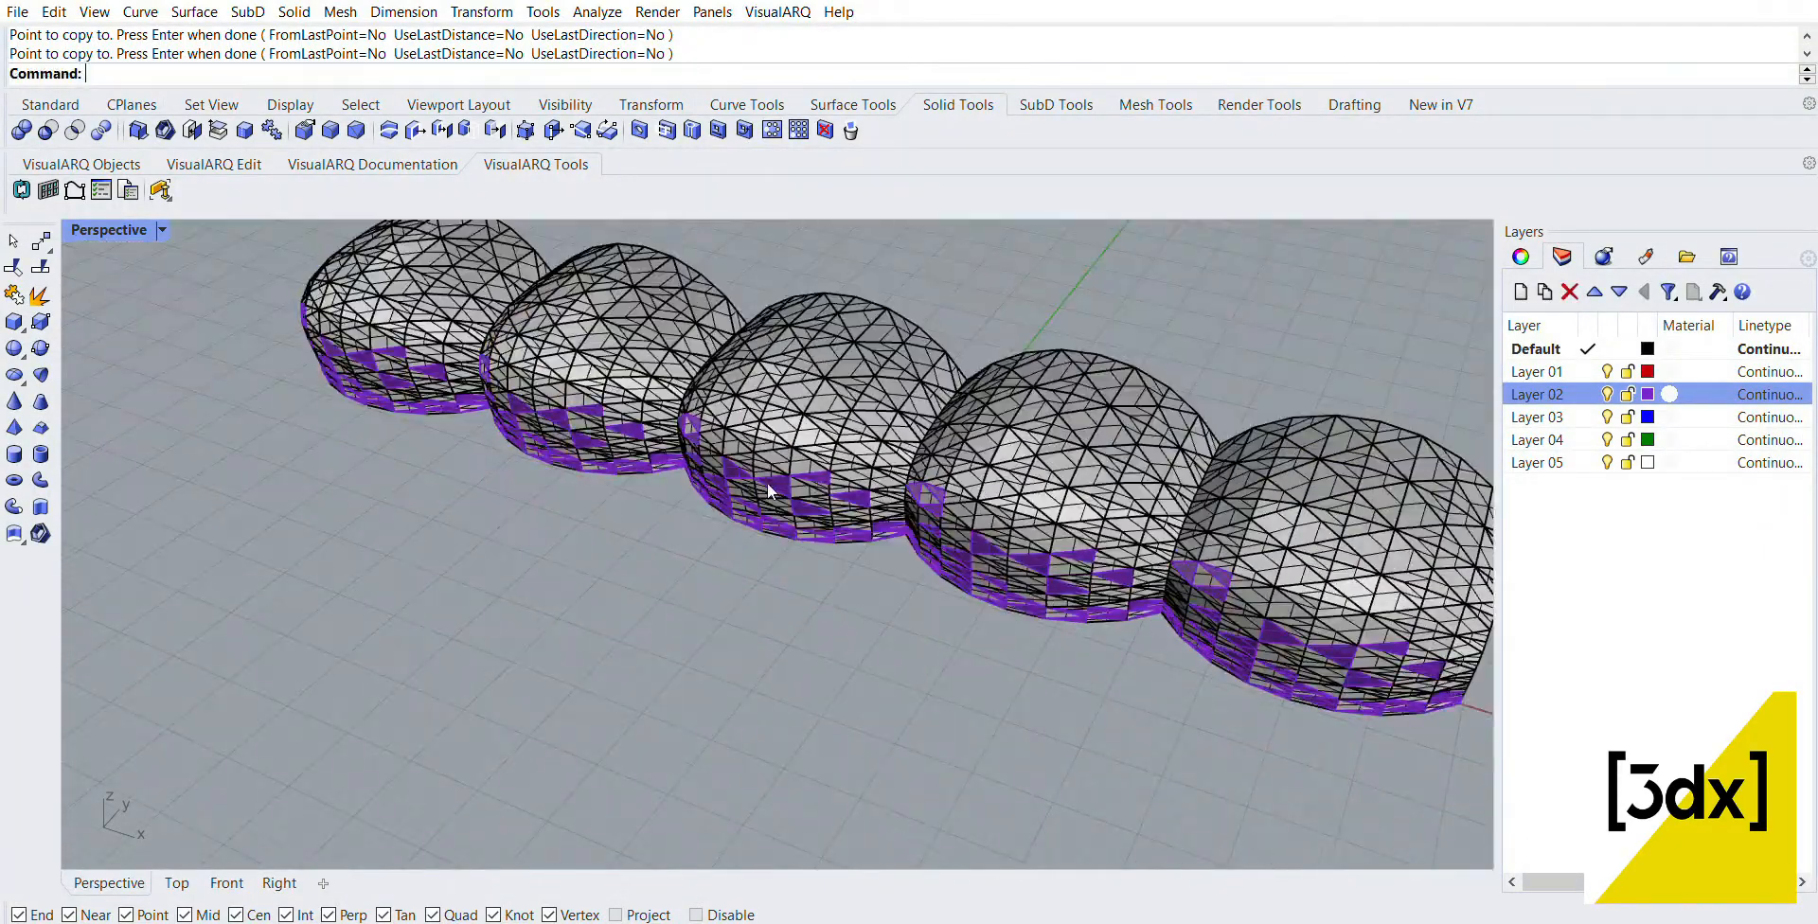
Step: Select all five curved panels in the row and set them as the captive objects of a CageEdit
right_drag(767, 483, 820, 526)
scroll(820, 527, down, 5)
drag(585, 382, 1114, 627)
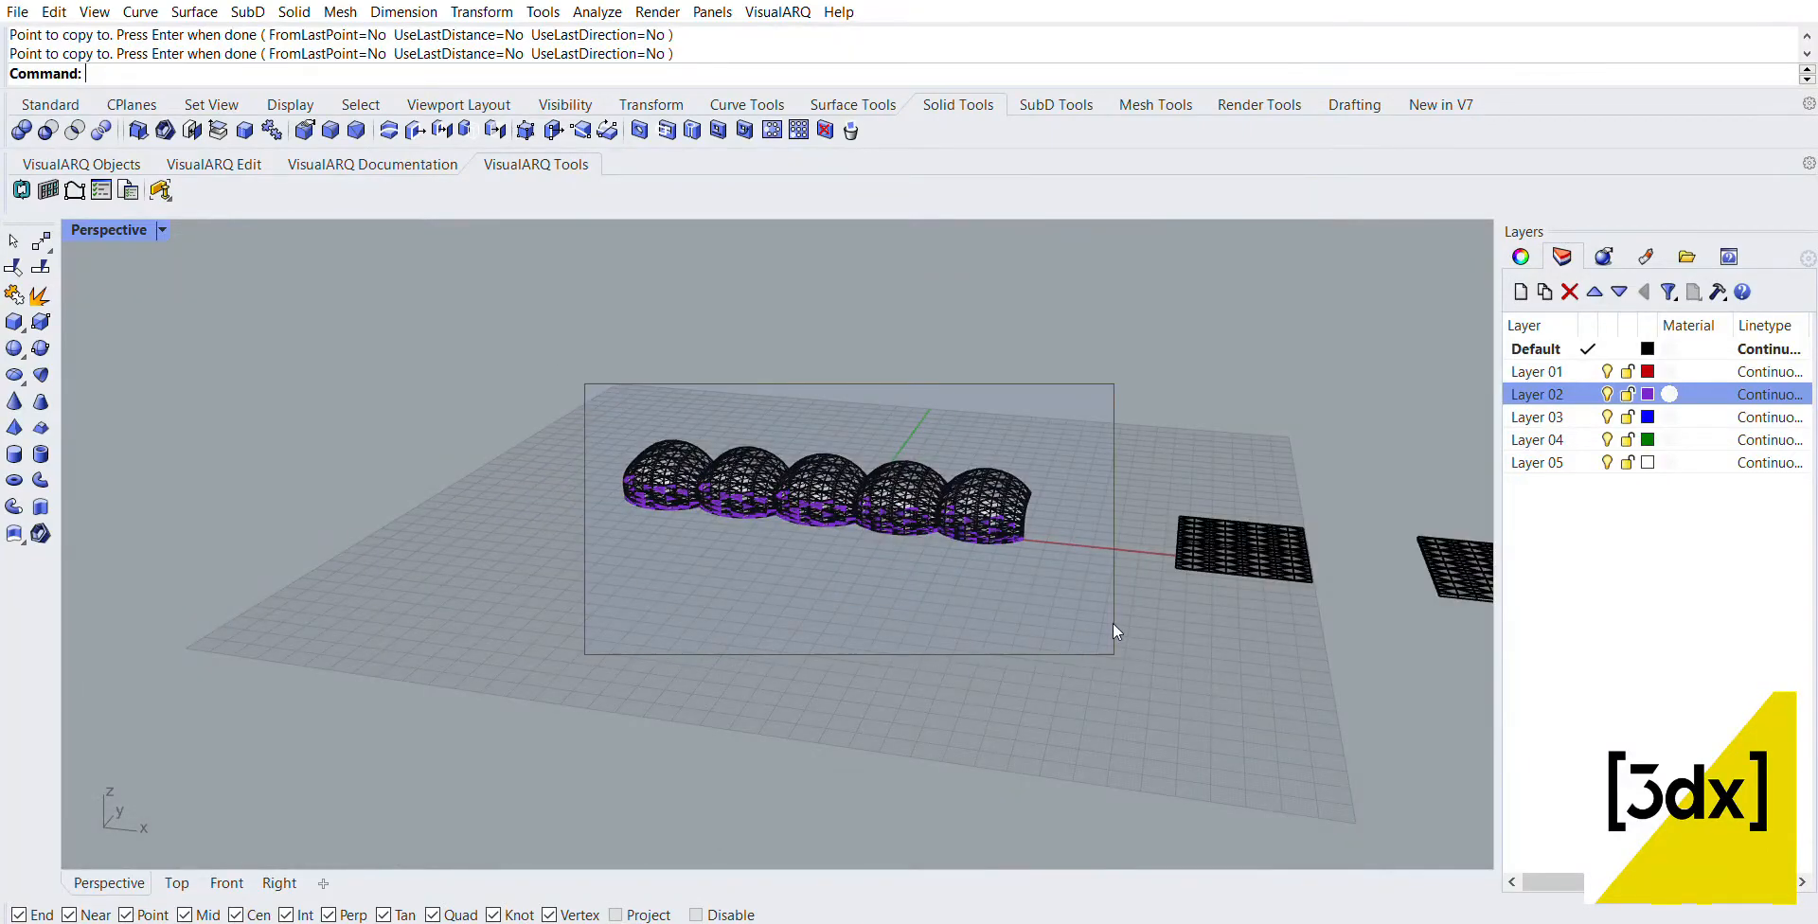
scroll(996, 537, up, 3)
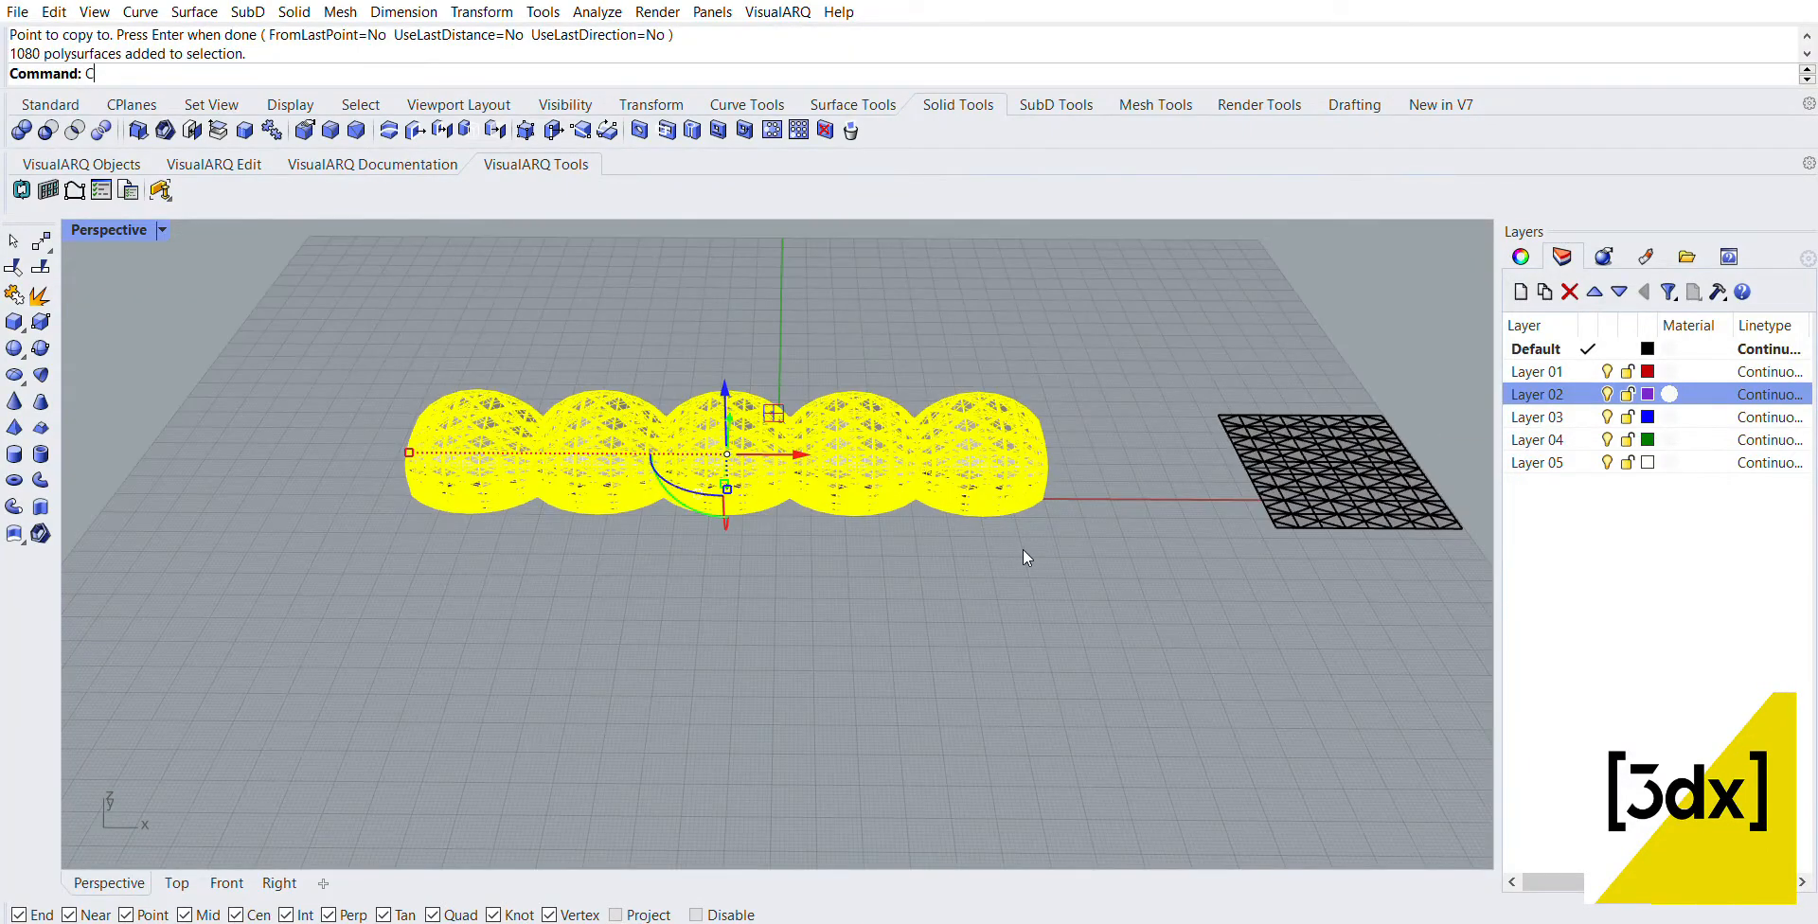
text(age)
key(Return)
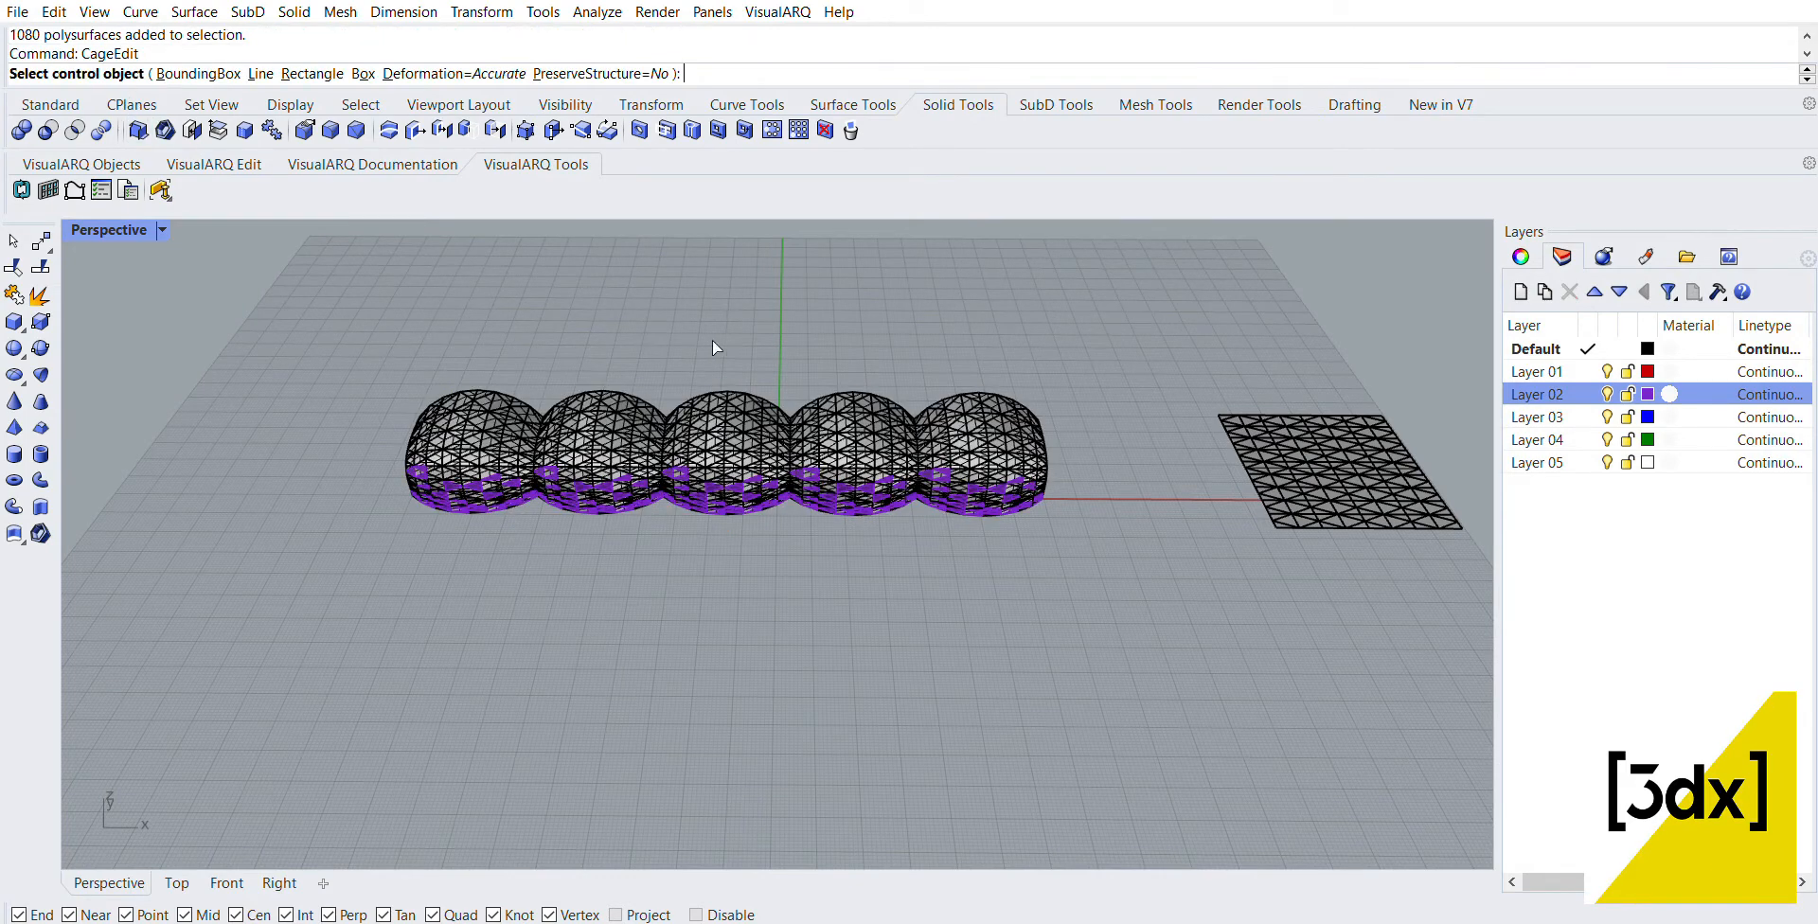
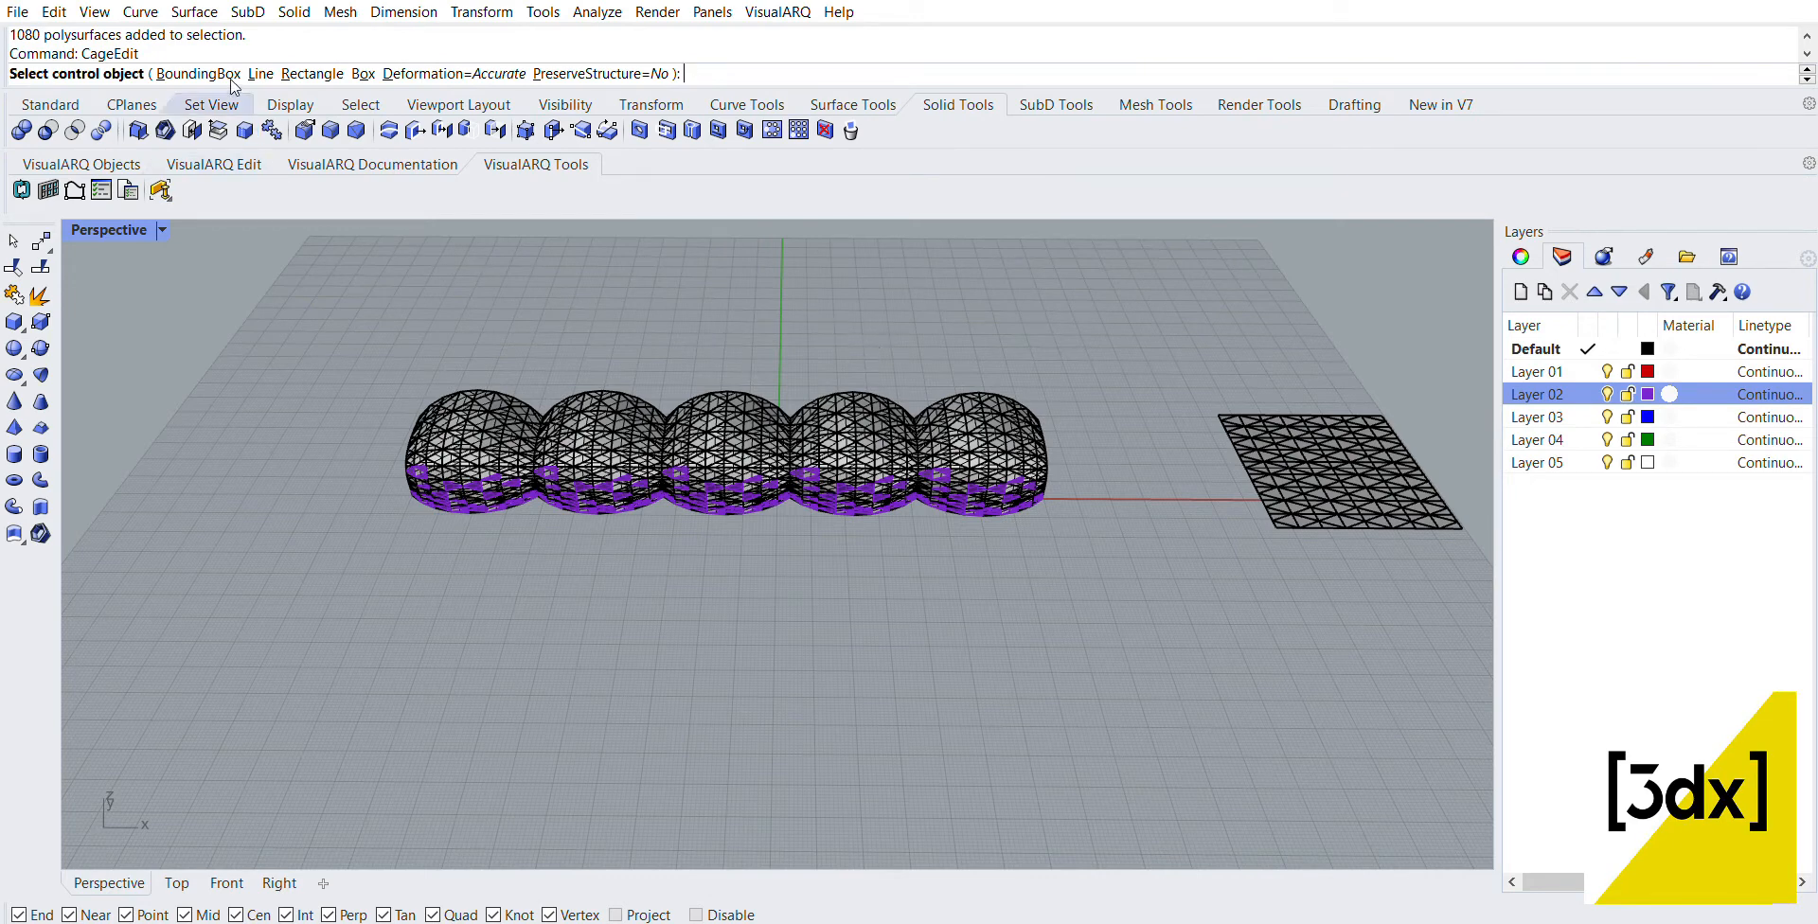
Step: Enclose the captive panels in a World-aligned bounding-box control cage with 4 points and degree 3 in each direction, editing the Global region
click(198, 73)
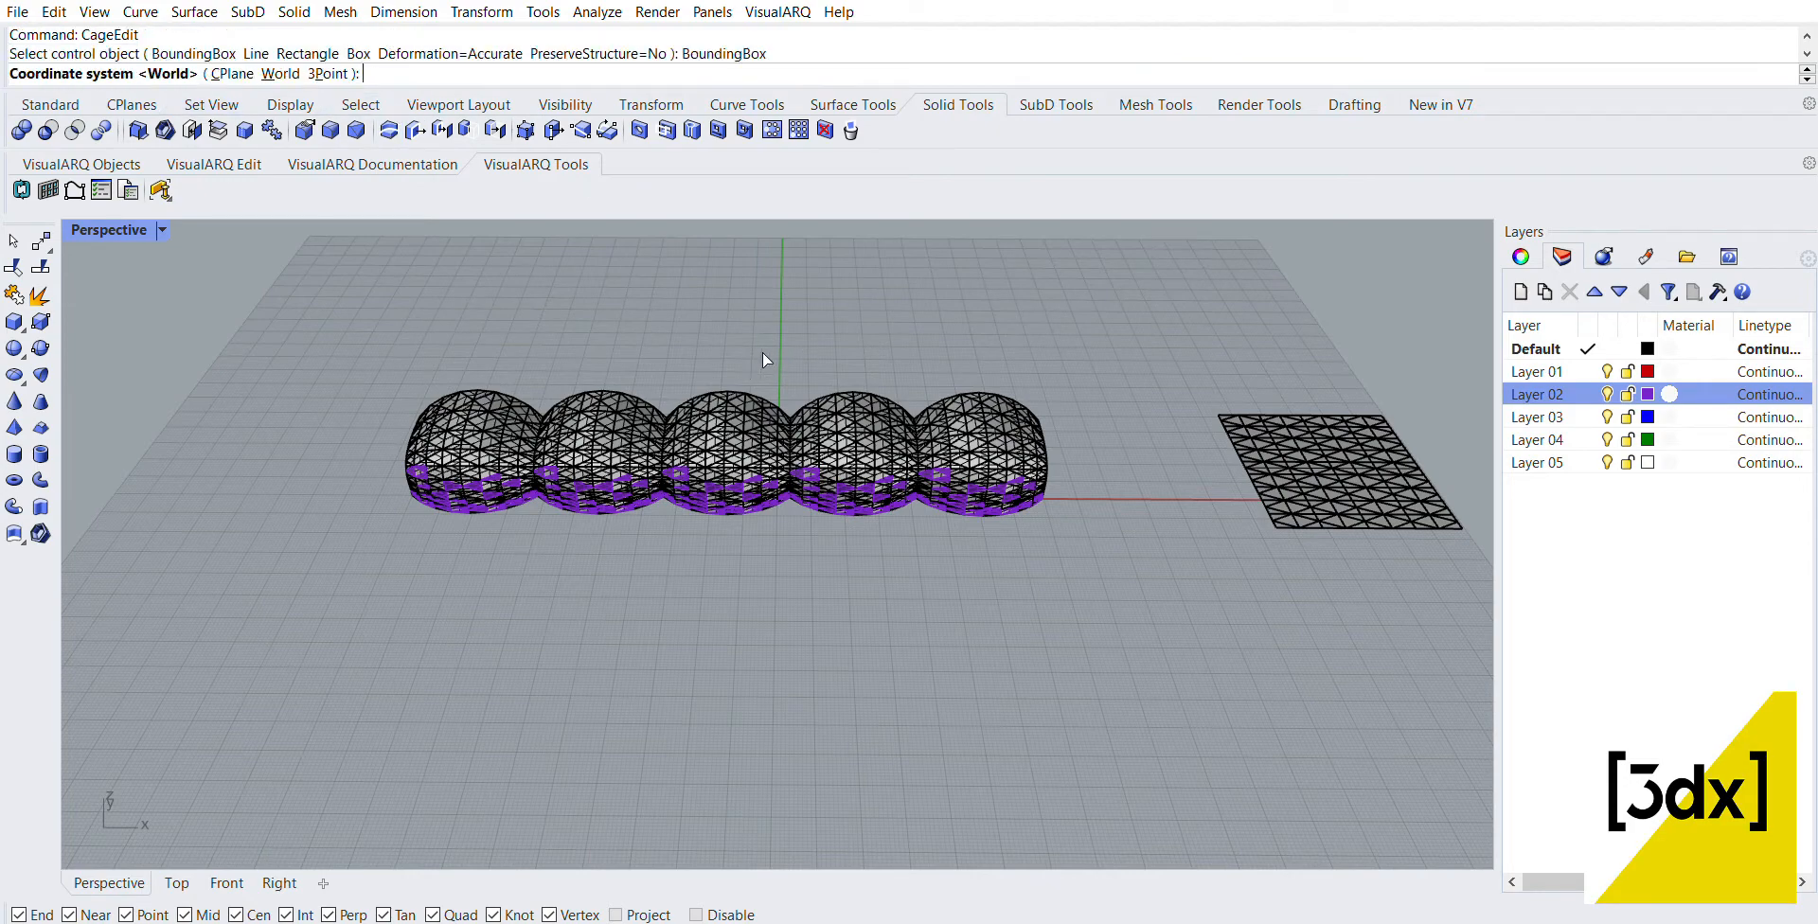
key(Return)
key(Return)
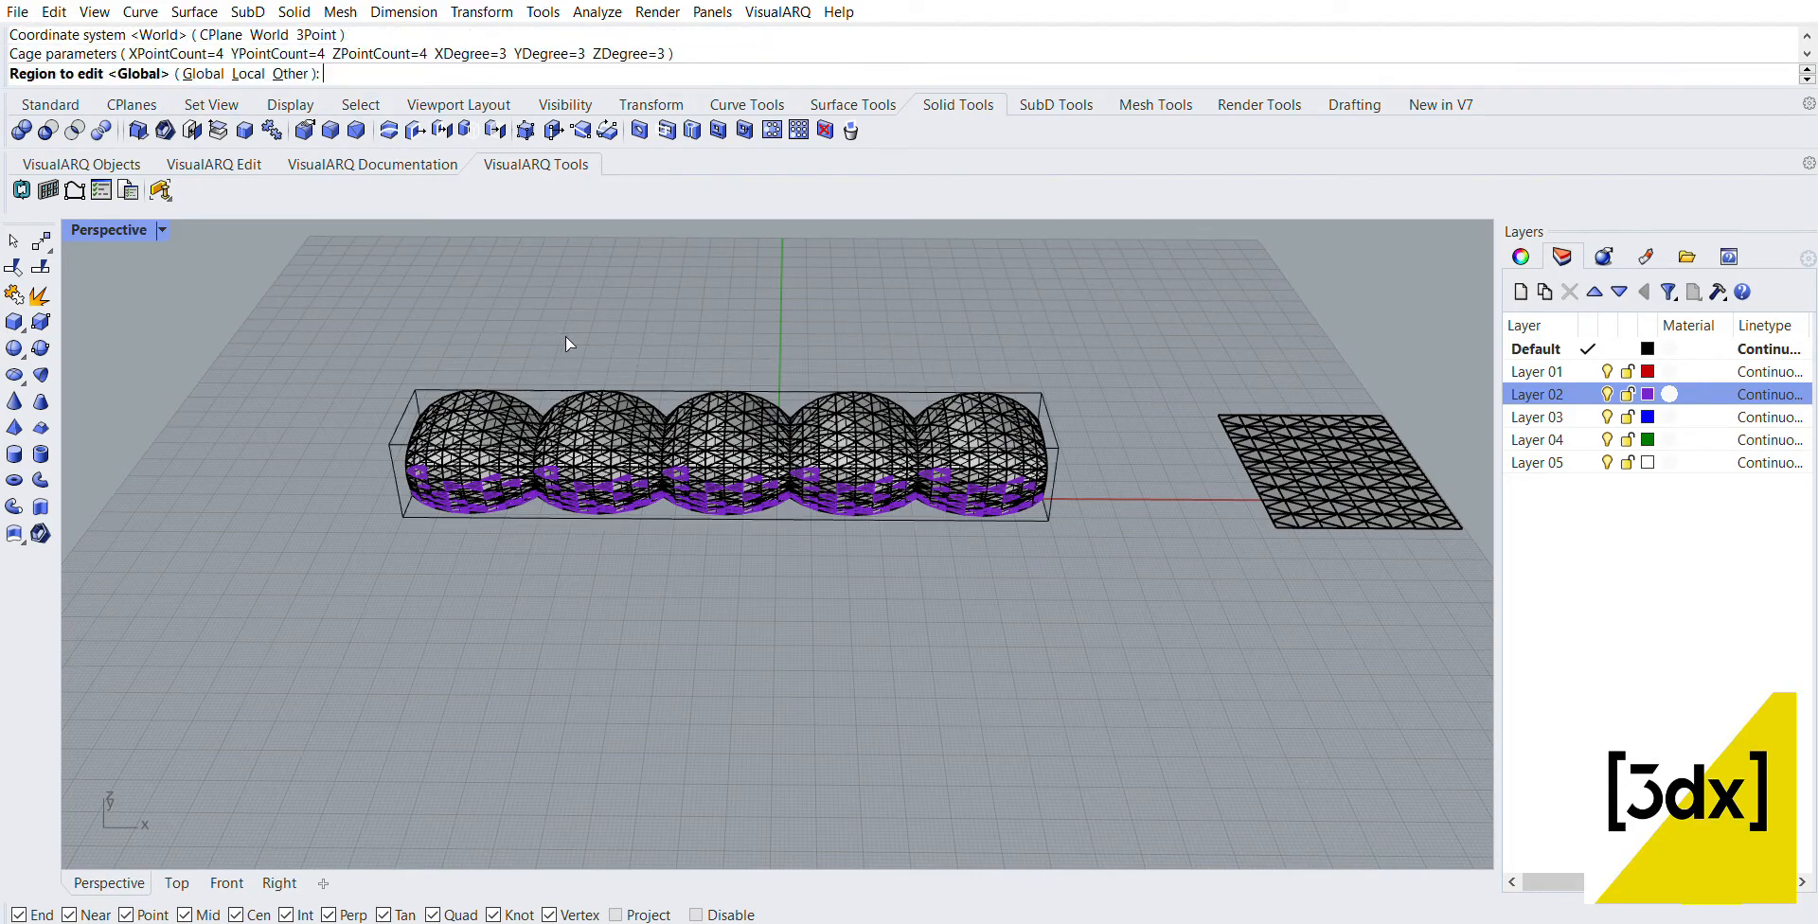
right_drag(606, 384, 586, 412)
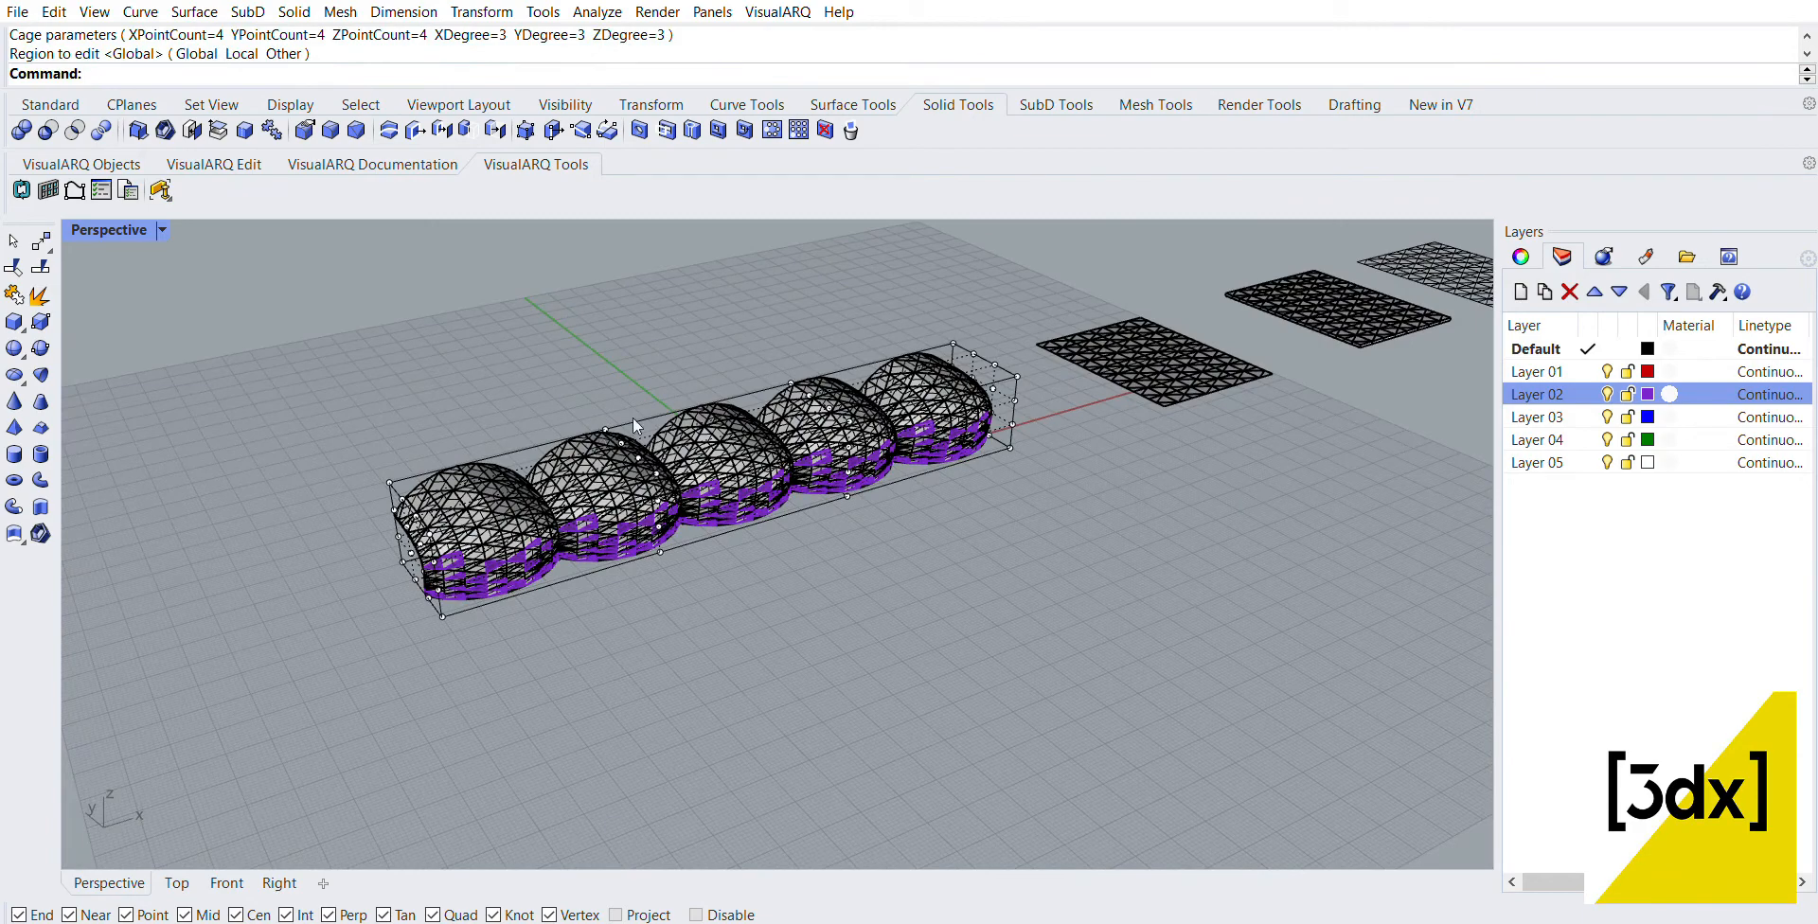
Step: Raise the eight top cage points in the two middle columns of the cage along Z
right_drag(632, 417, 583, 343)
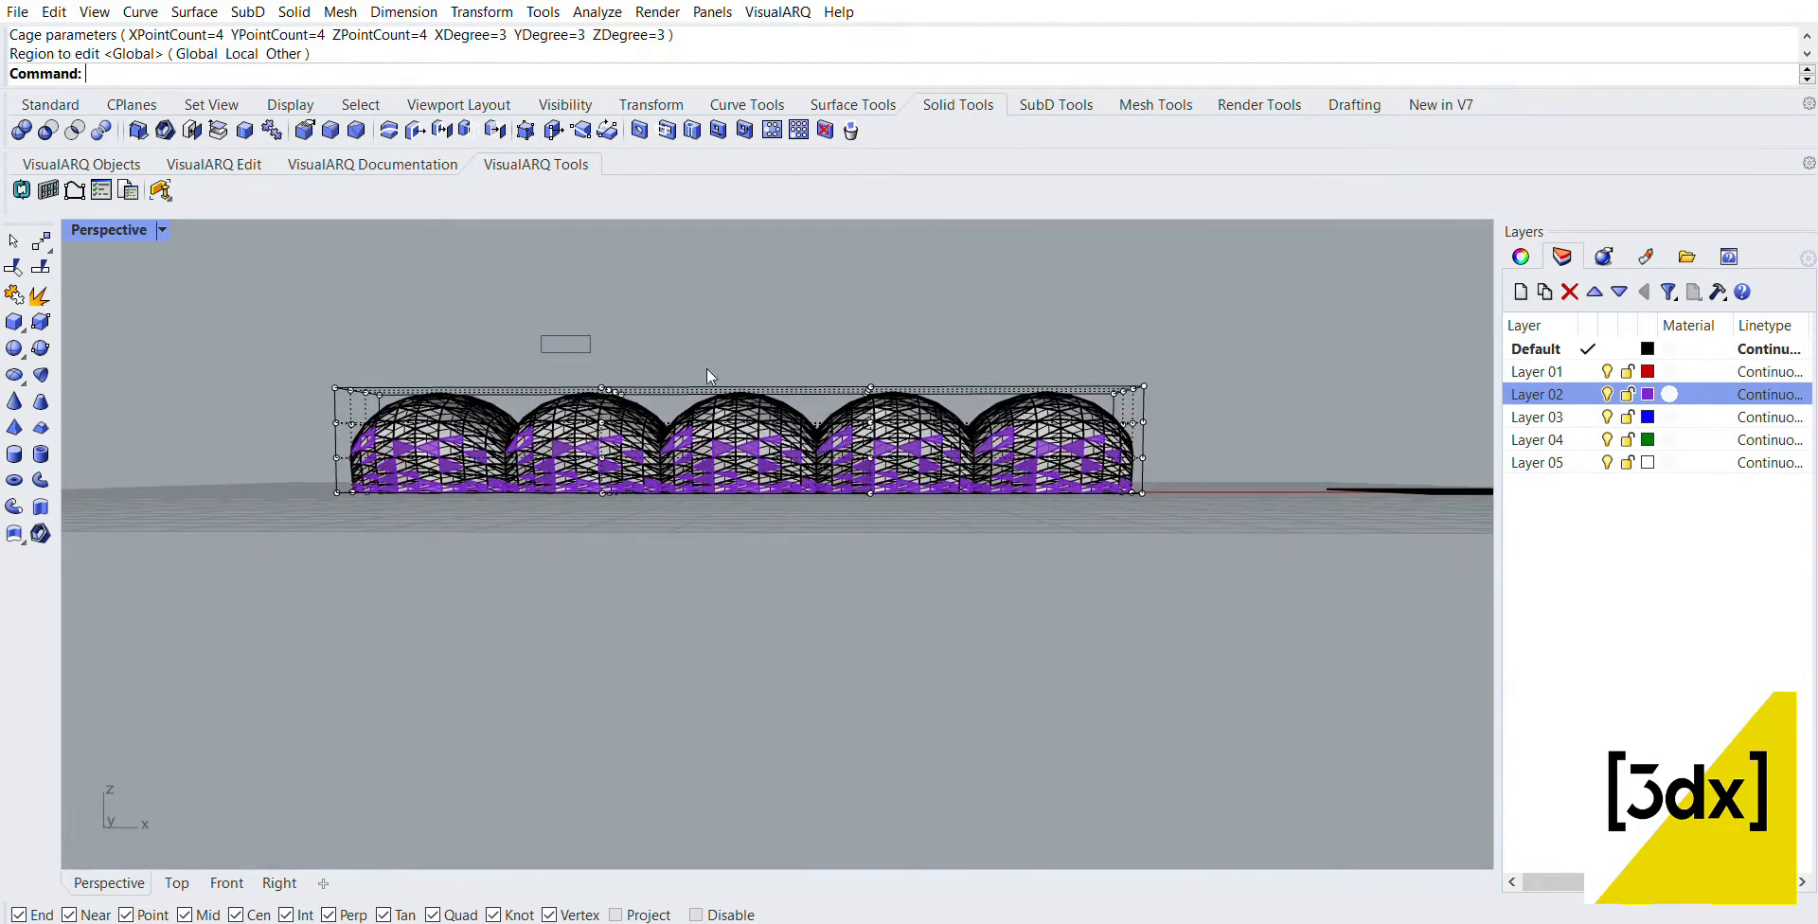
drag(706, 370, 938, 378)
scroll(741, 321, up, 2)
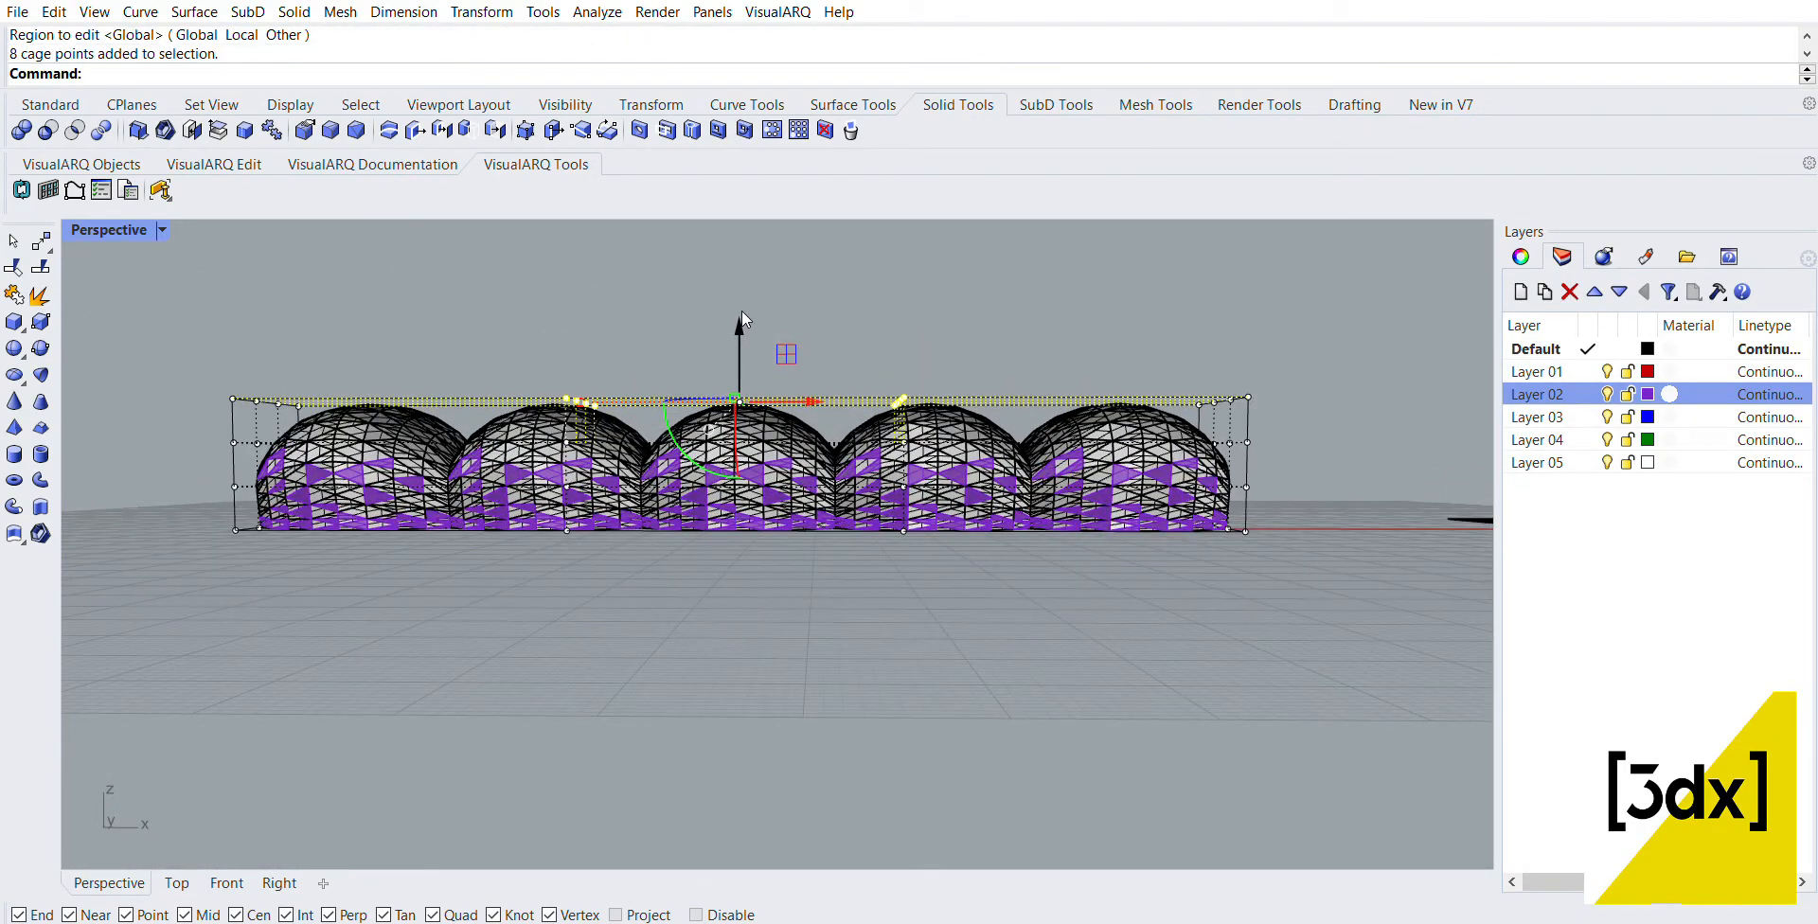
drag(741, 313, 738, 235)
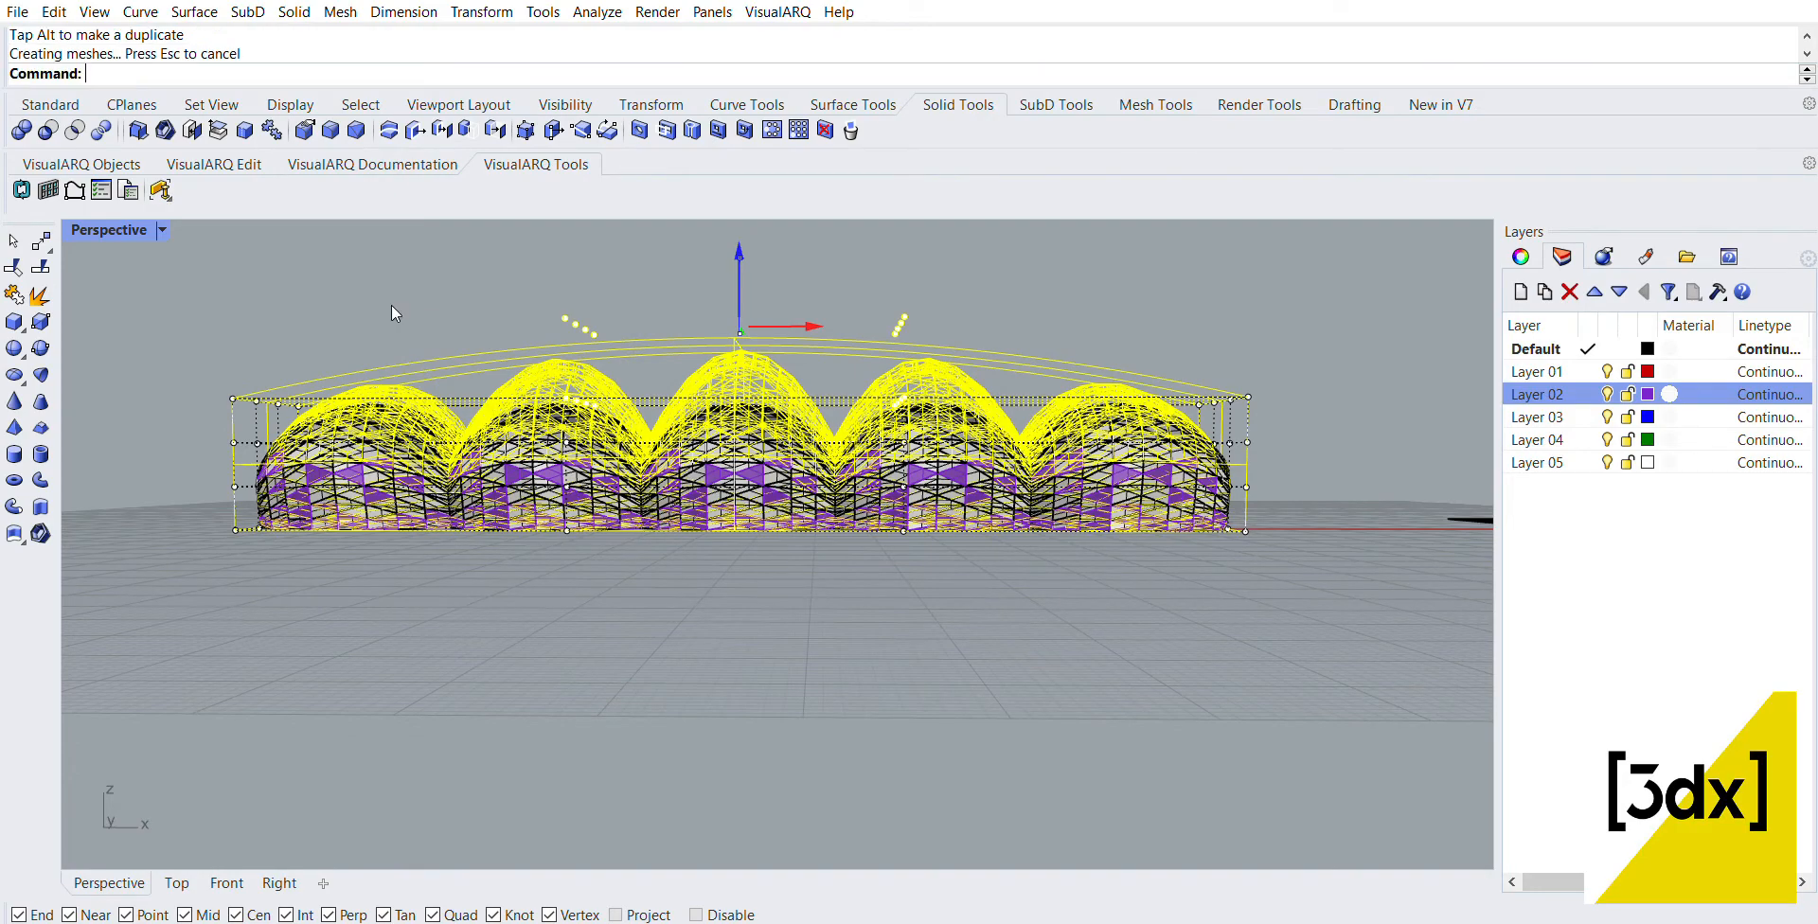
Step: Move four upper middle cage points at the row's open edge outward along Y, and check the deformed row in perspective
right_drag(392, 309, 825, 208)
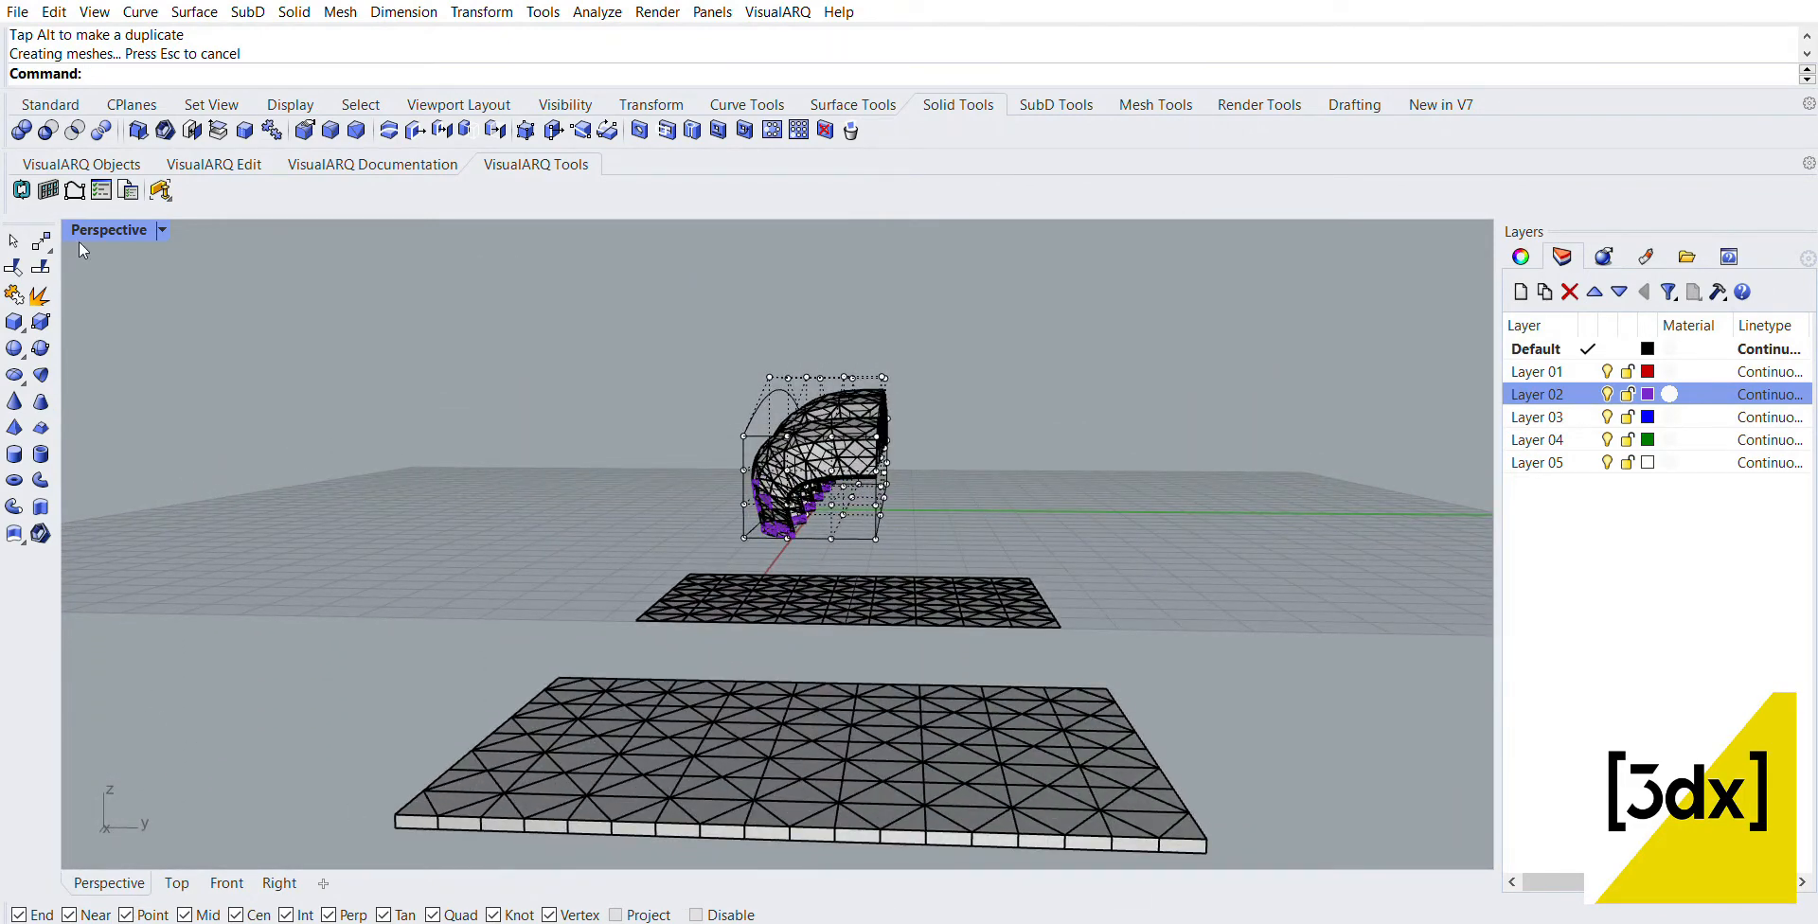
double_click(118, 225)
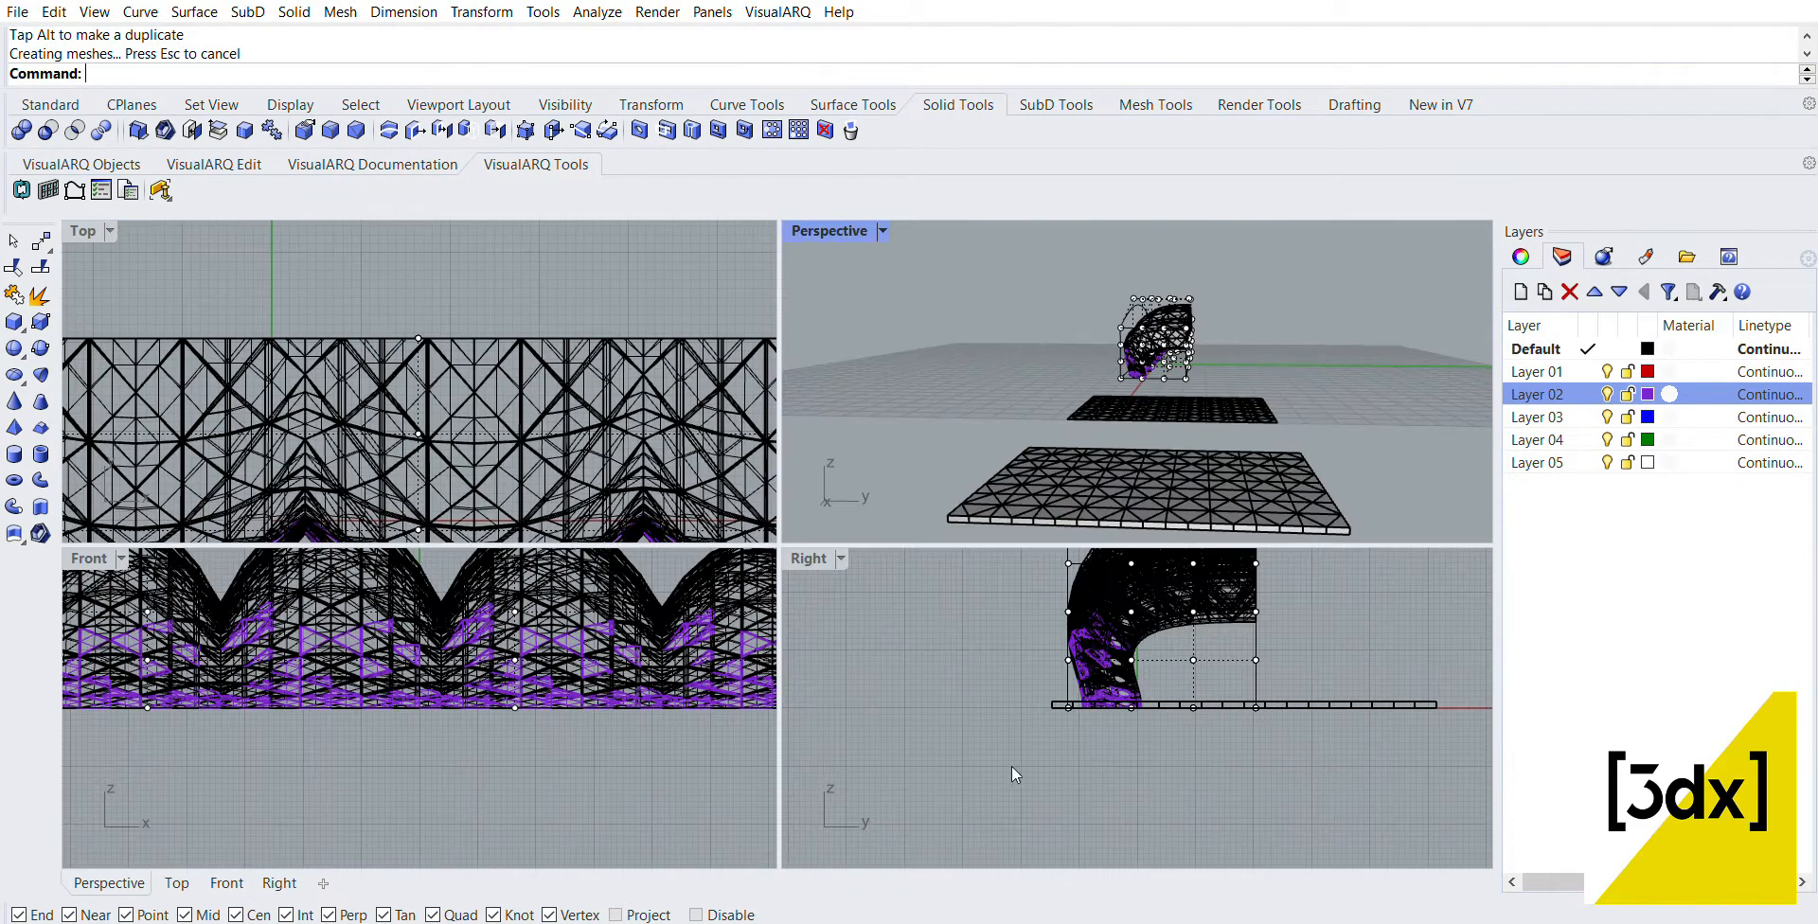
scroll(1179, 656, up, 5)
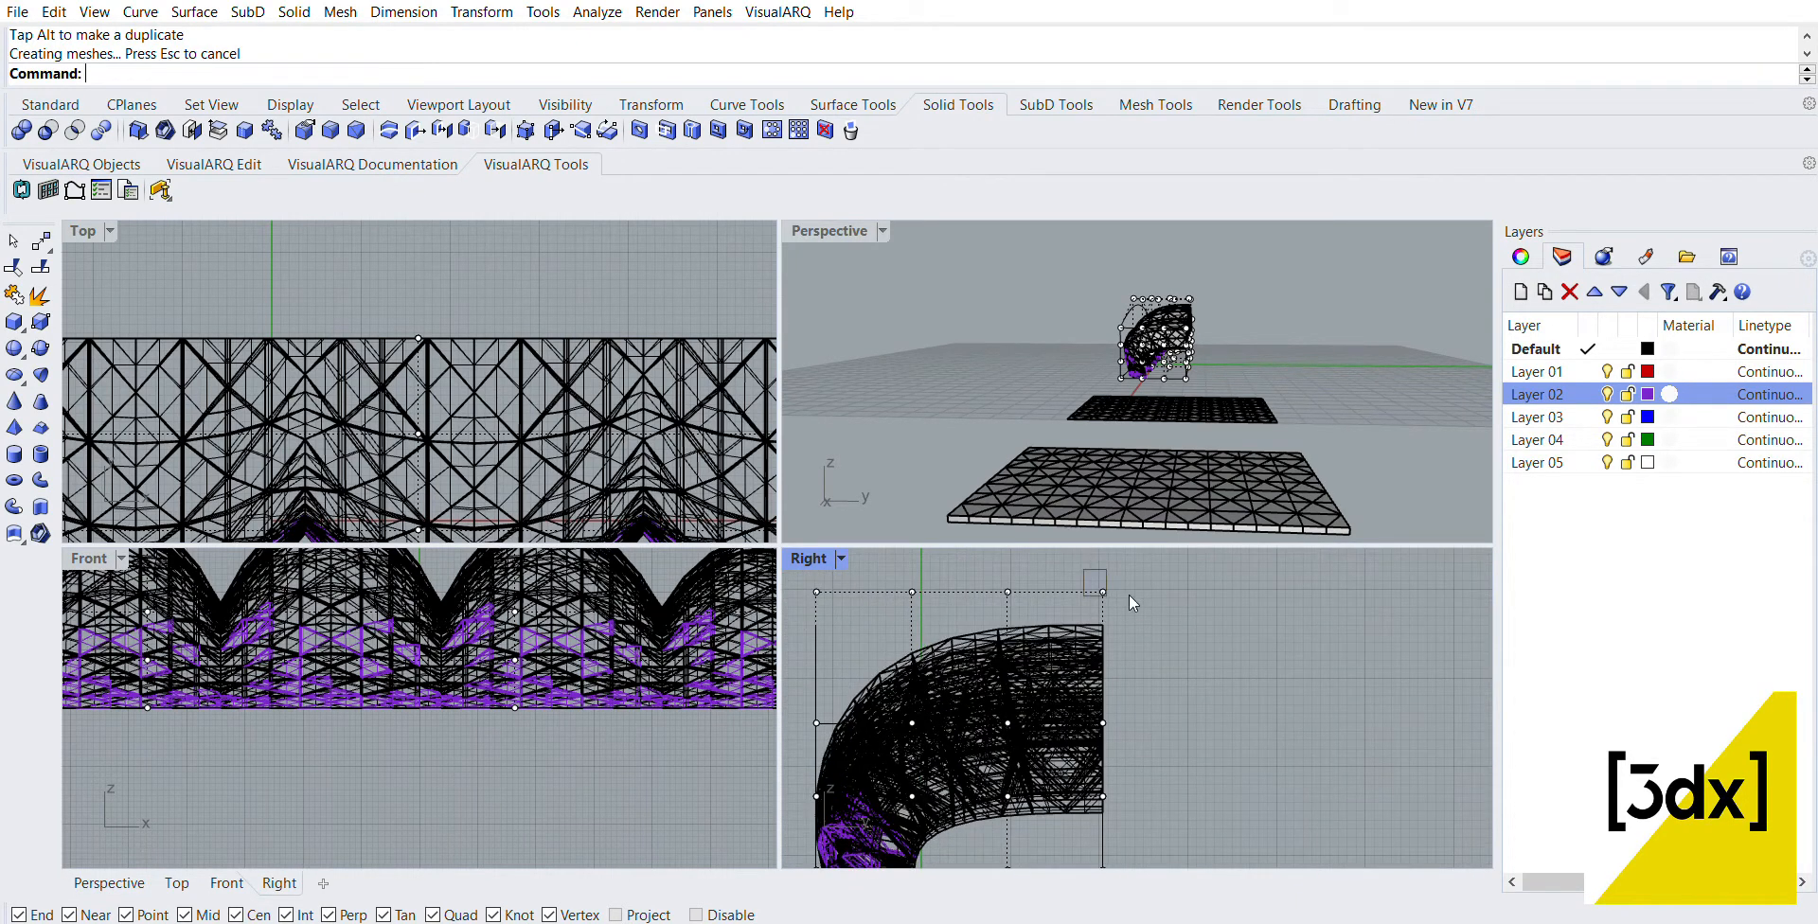
drag(1129, 595, 1197, 731)
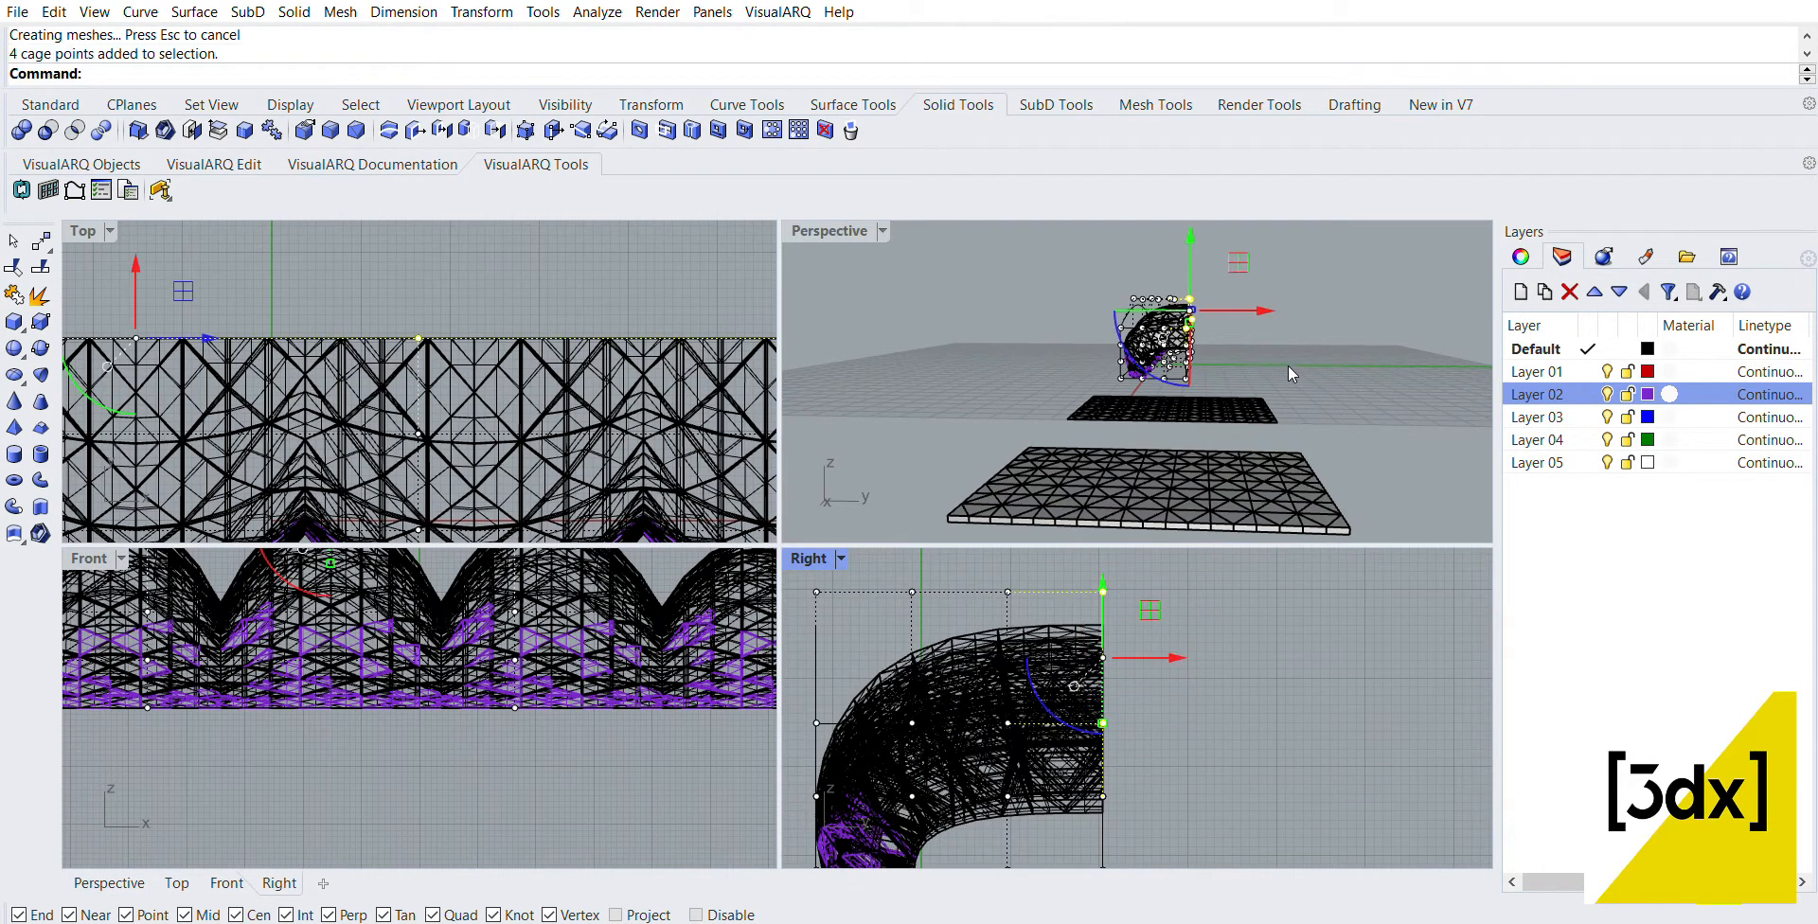
right_drag(1288, 373, 1271, 317)
drag(1270, 316, 1298, 371)
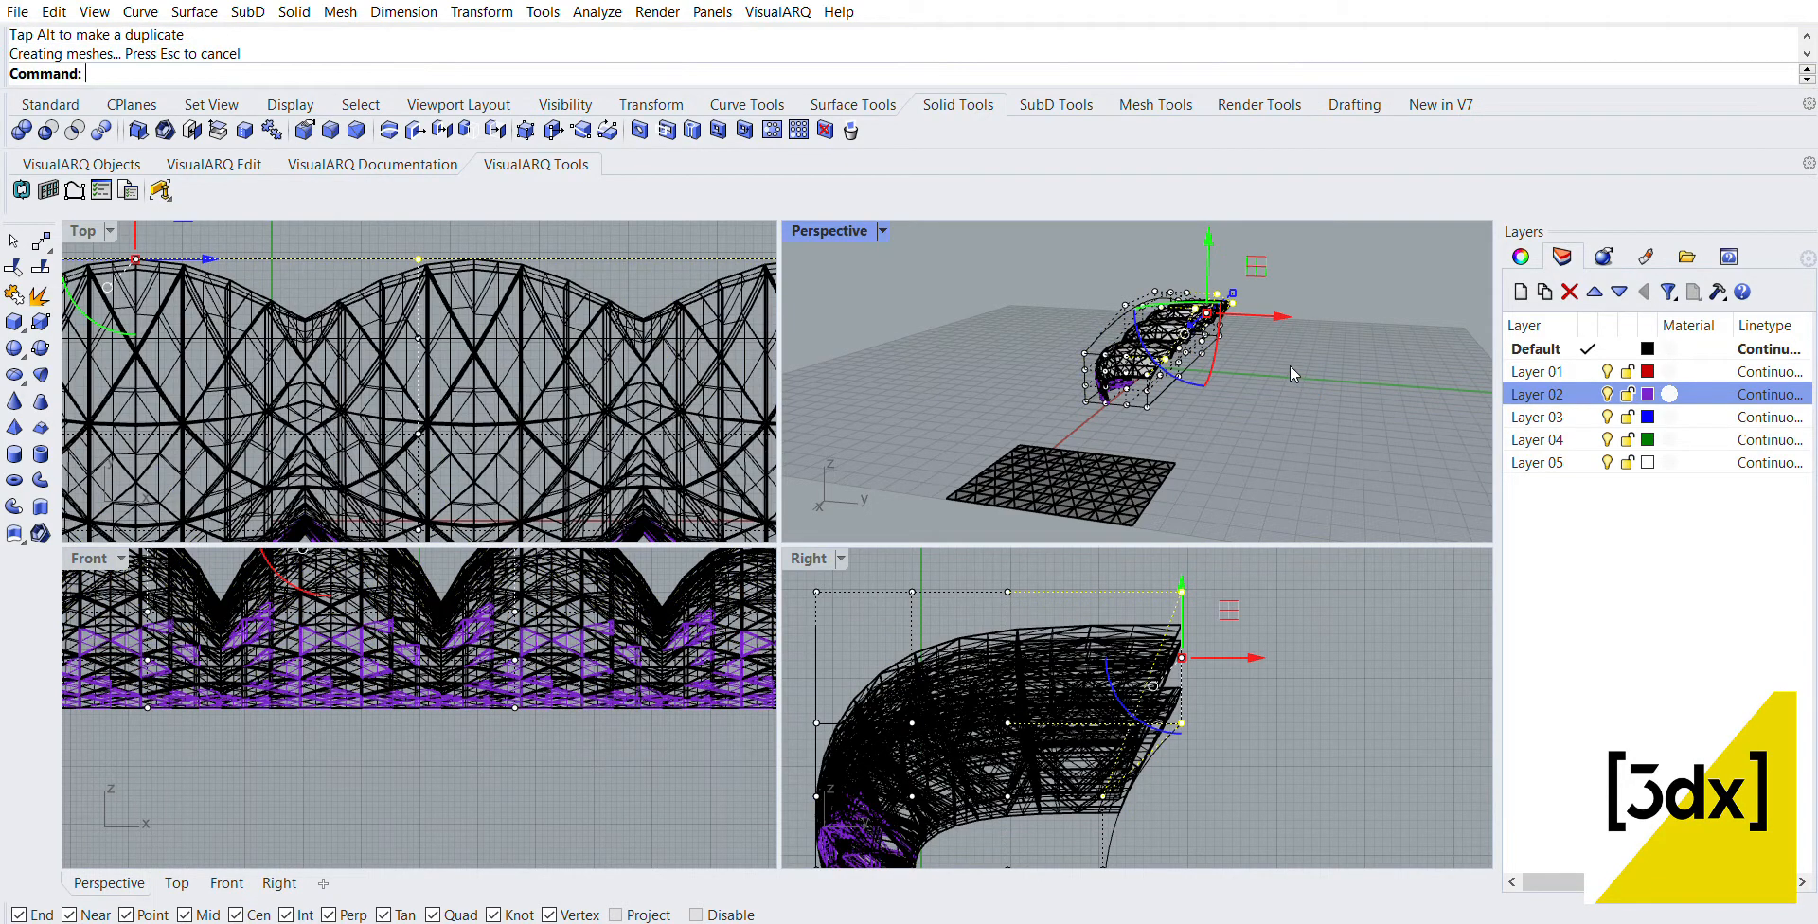
double_click(855, 231)
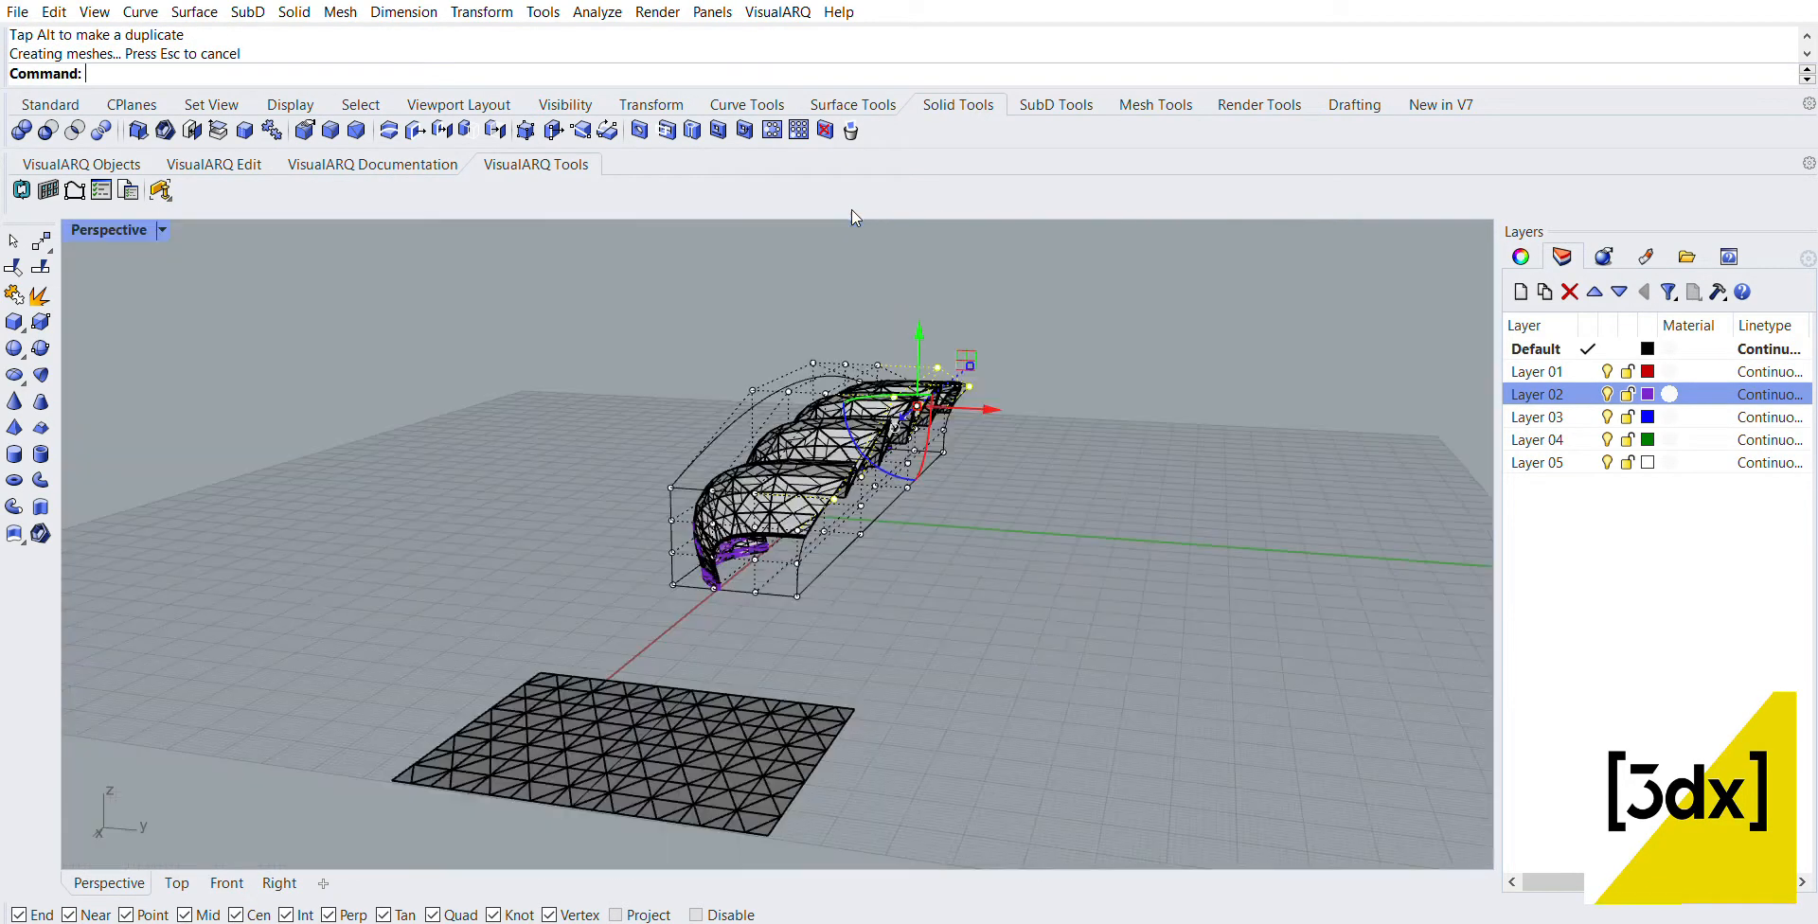
click(1114, 681)
right_drag(865, 526, 1370, 560)
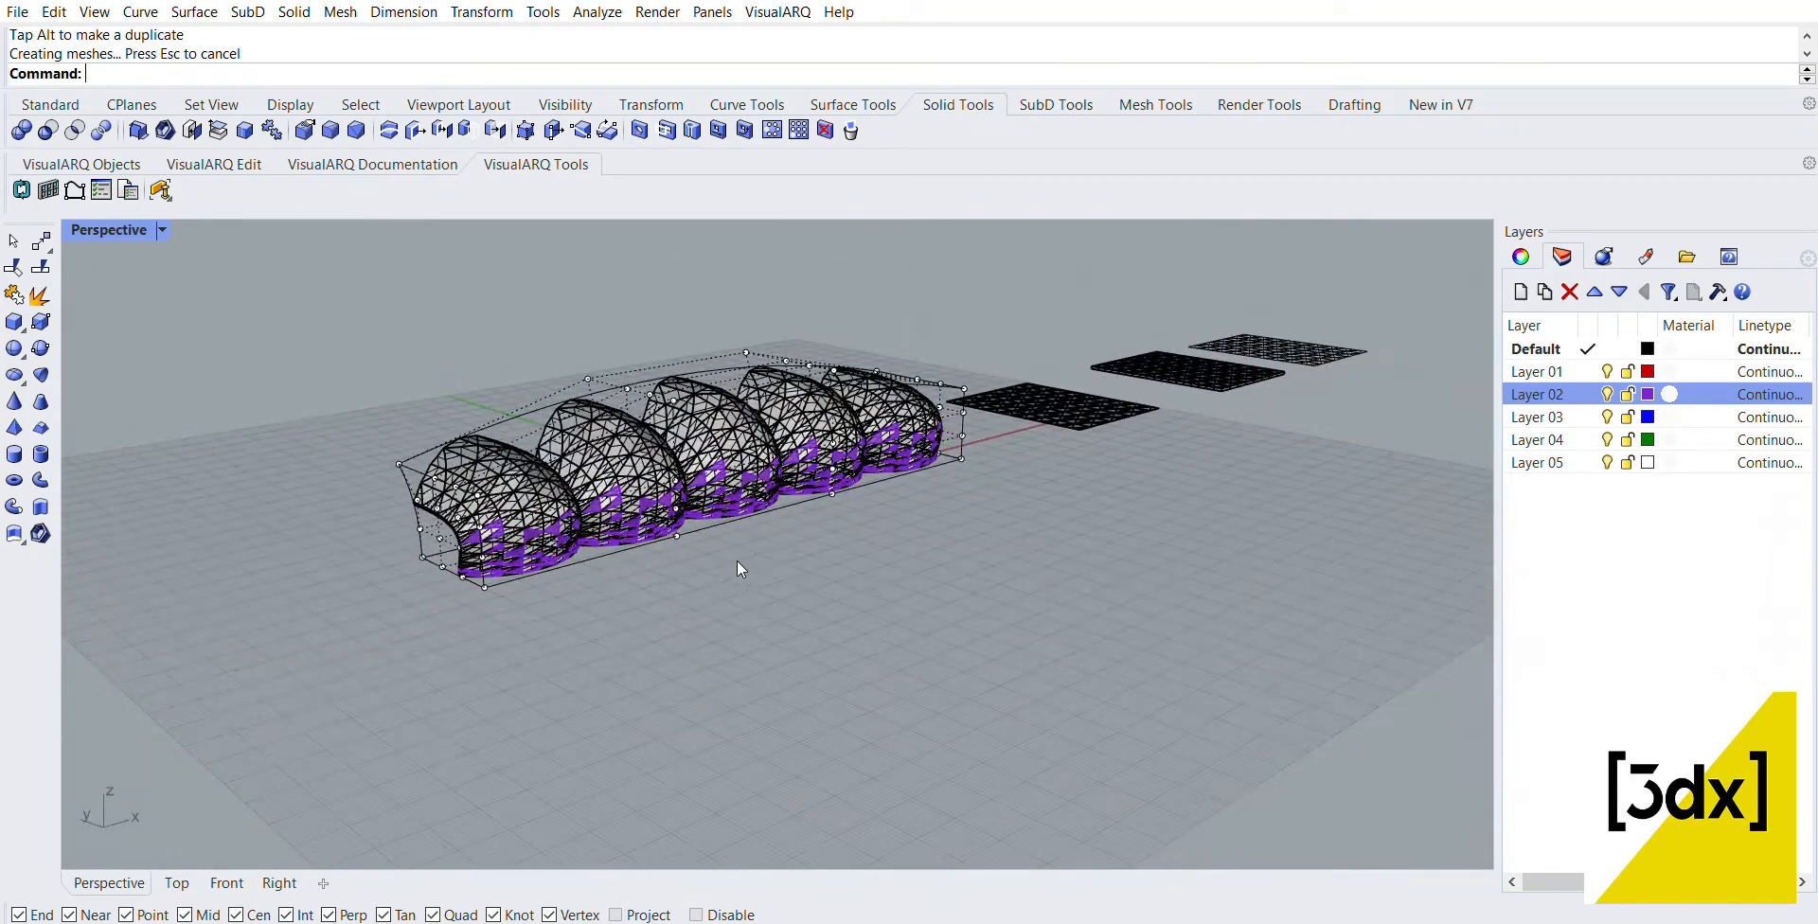
right_drag(741, 568, 1261, 587)
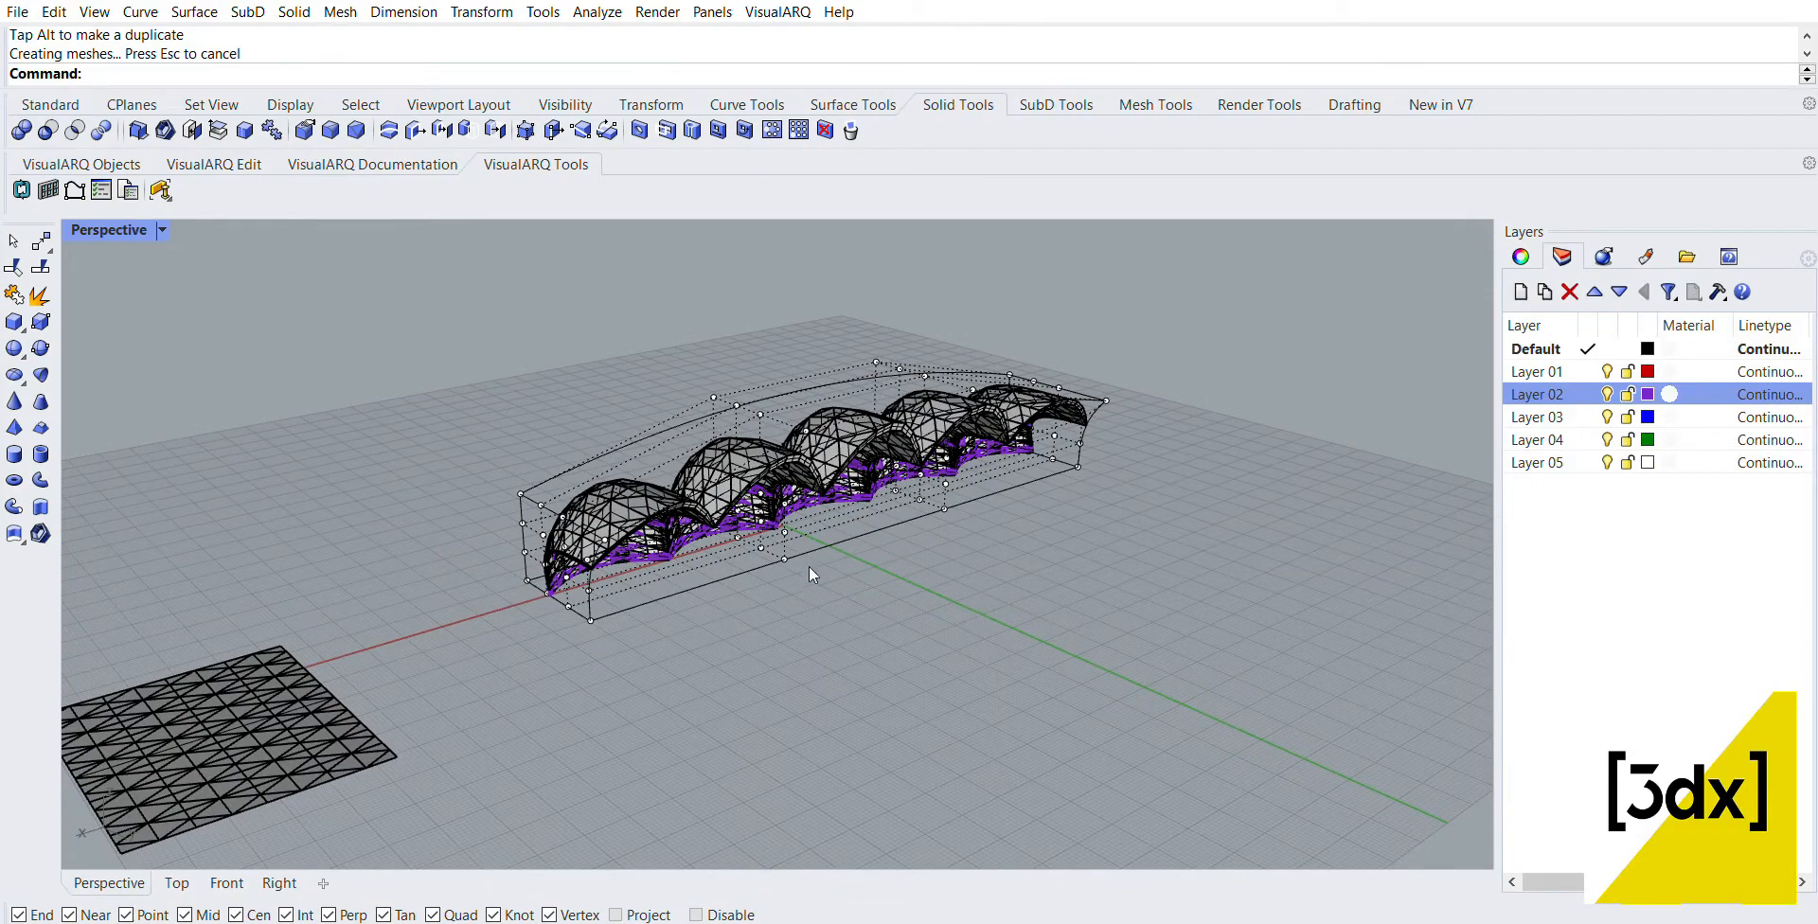
Step: Undo both cage point moves and delete the control cage around the panel row
key(Escape)
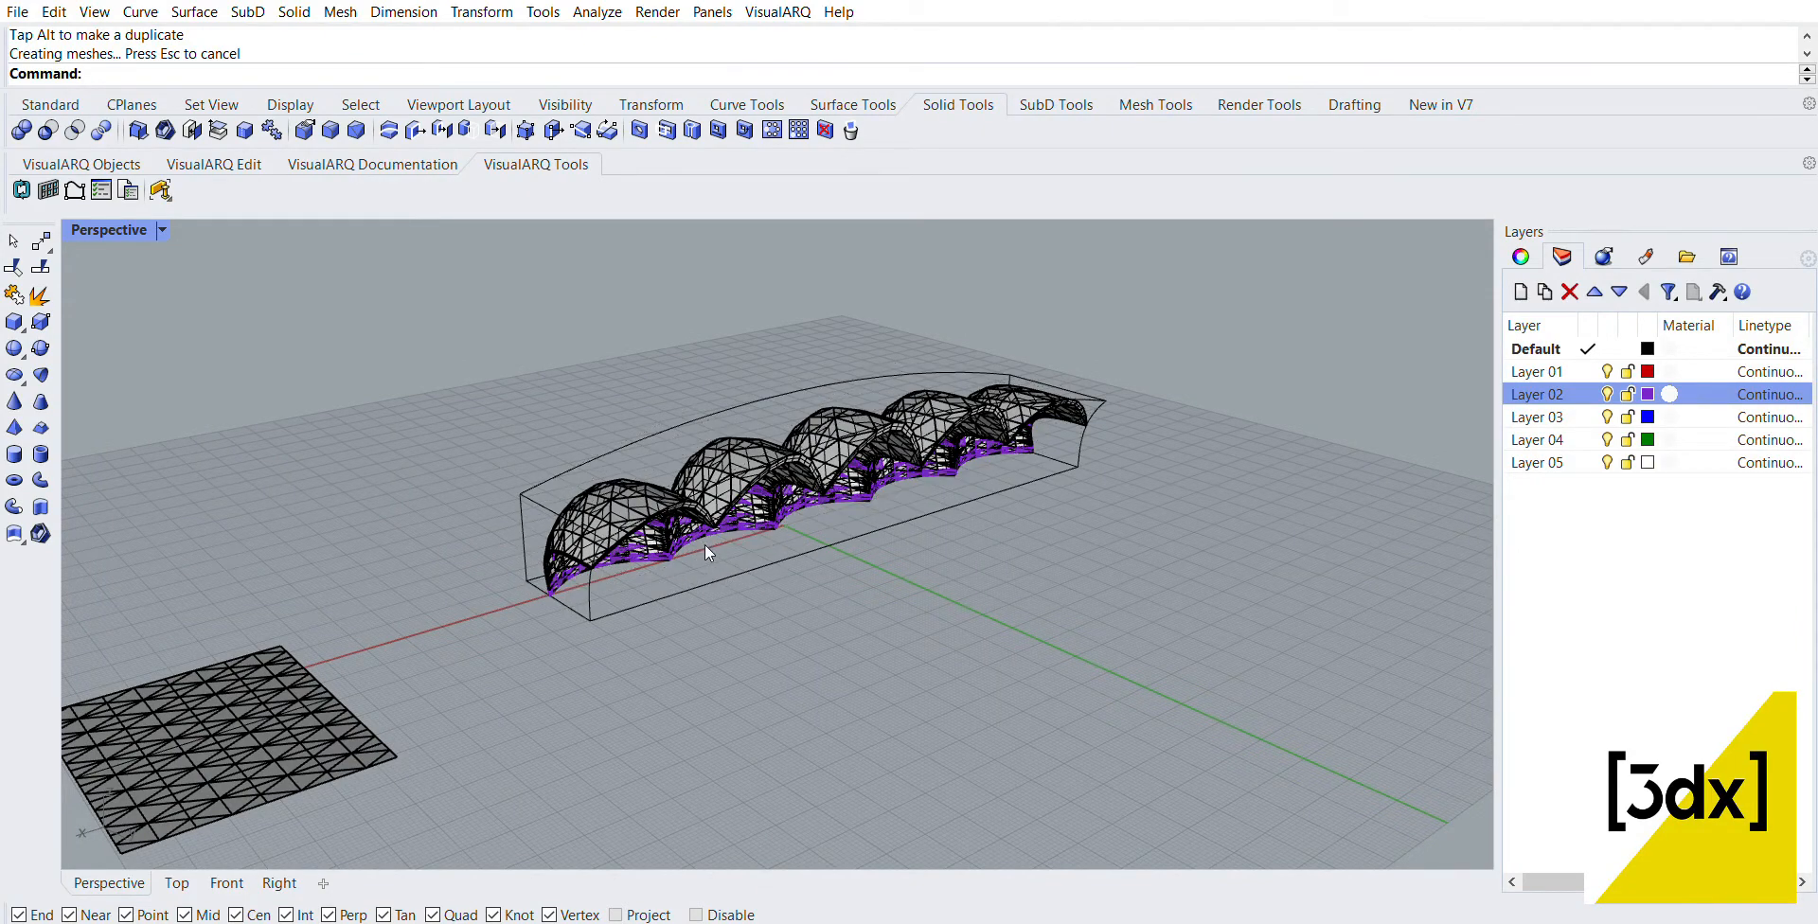
right_drag(705, 543, 479, 568)
key(ctrl+z)
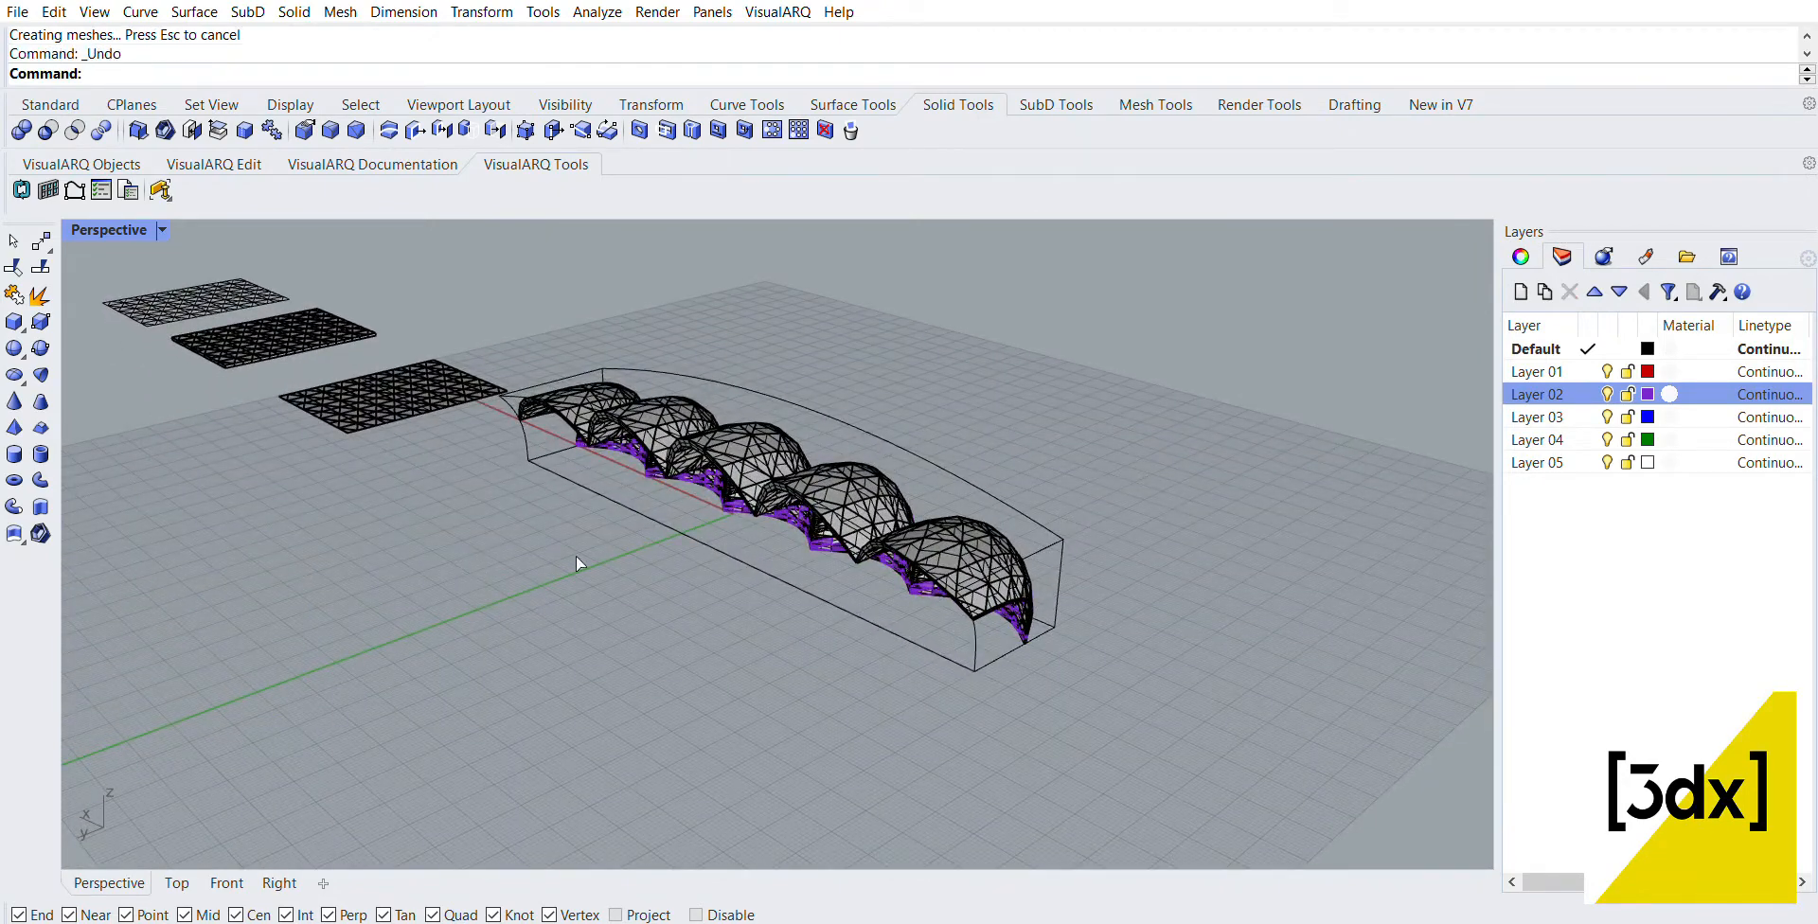
key(ctrl+z)
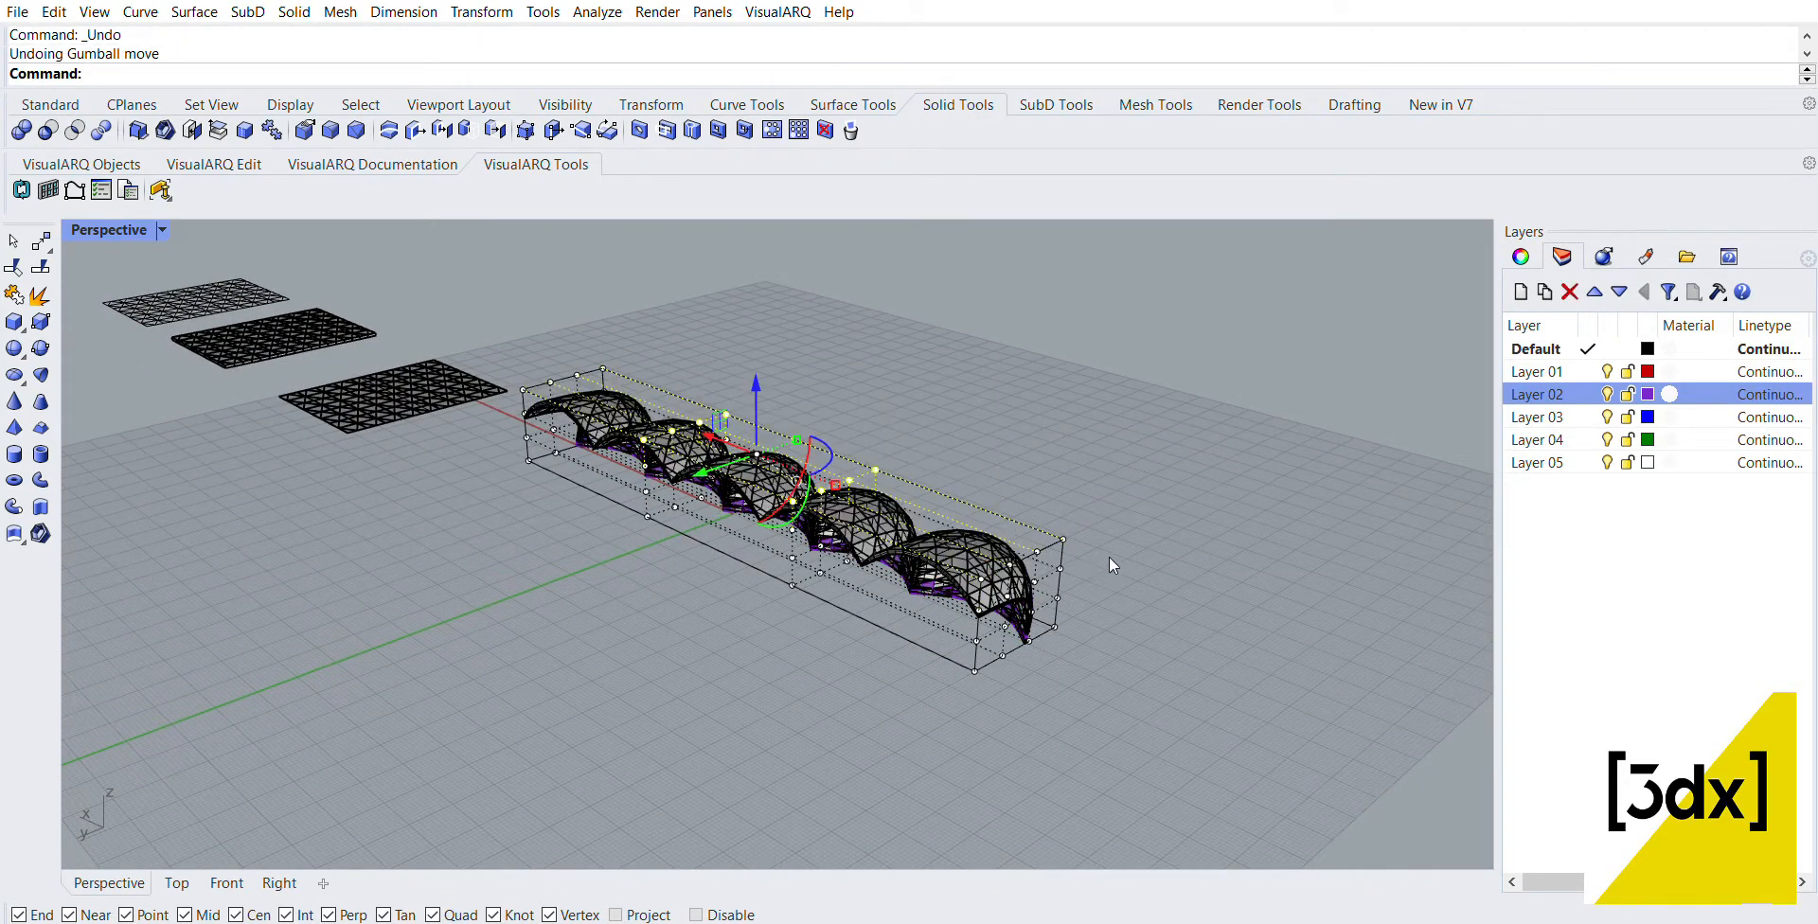
click(1114, 560)
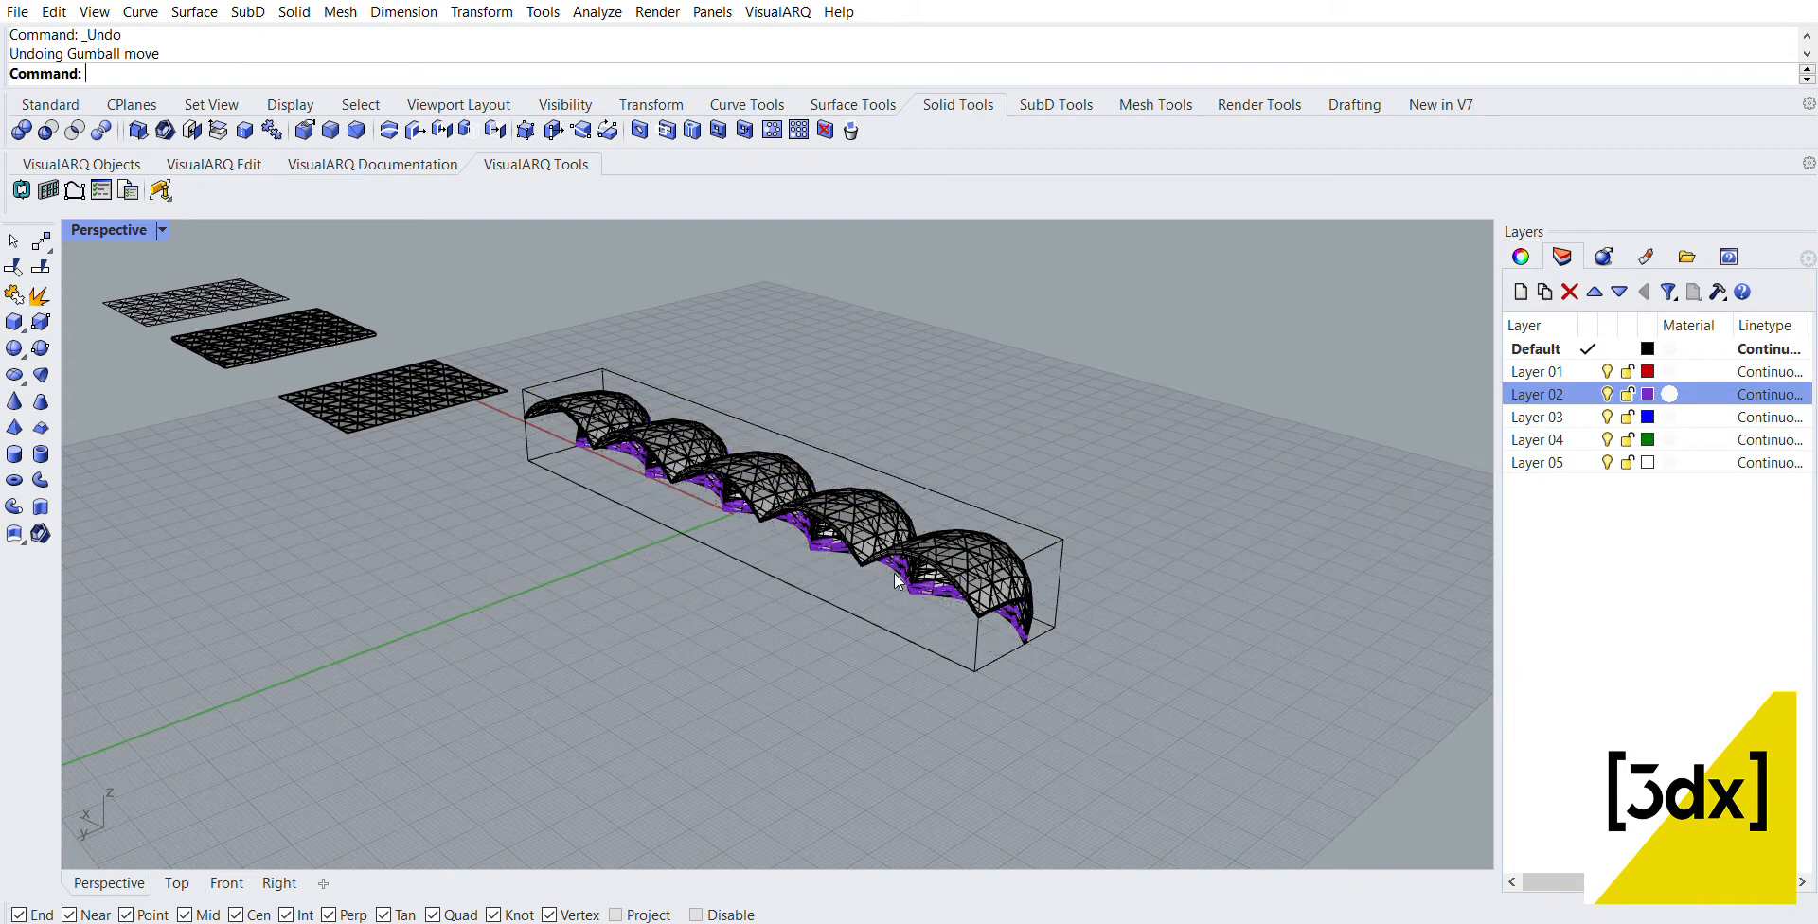
click(1042, 538)
key(Delete)
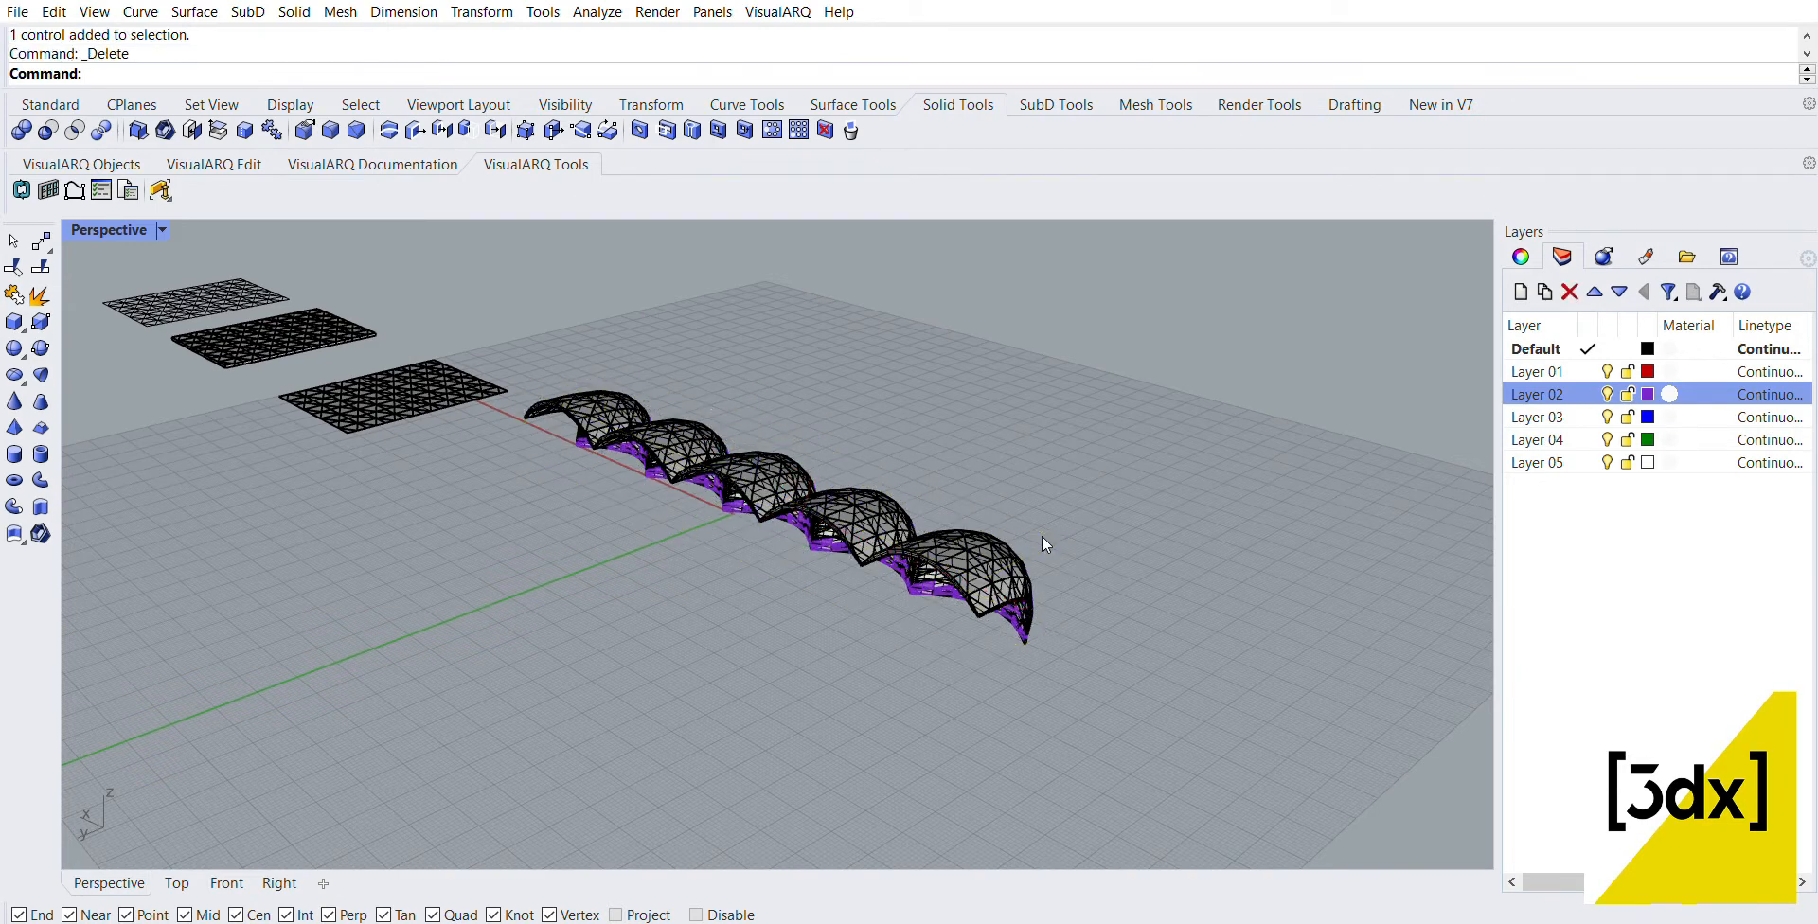
Step: Duplicate the end panel along X to a spot clear of the row, and select the five adjoining panels
right_drag(1042, 536, 1099, 570)
click(1121, 515)
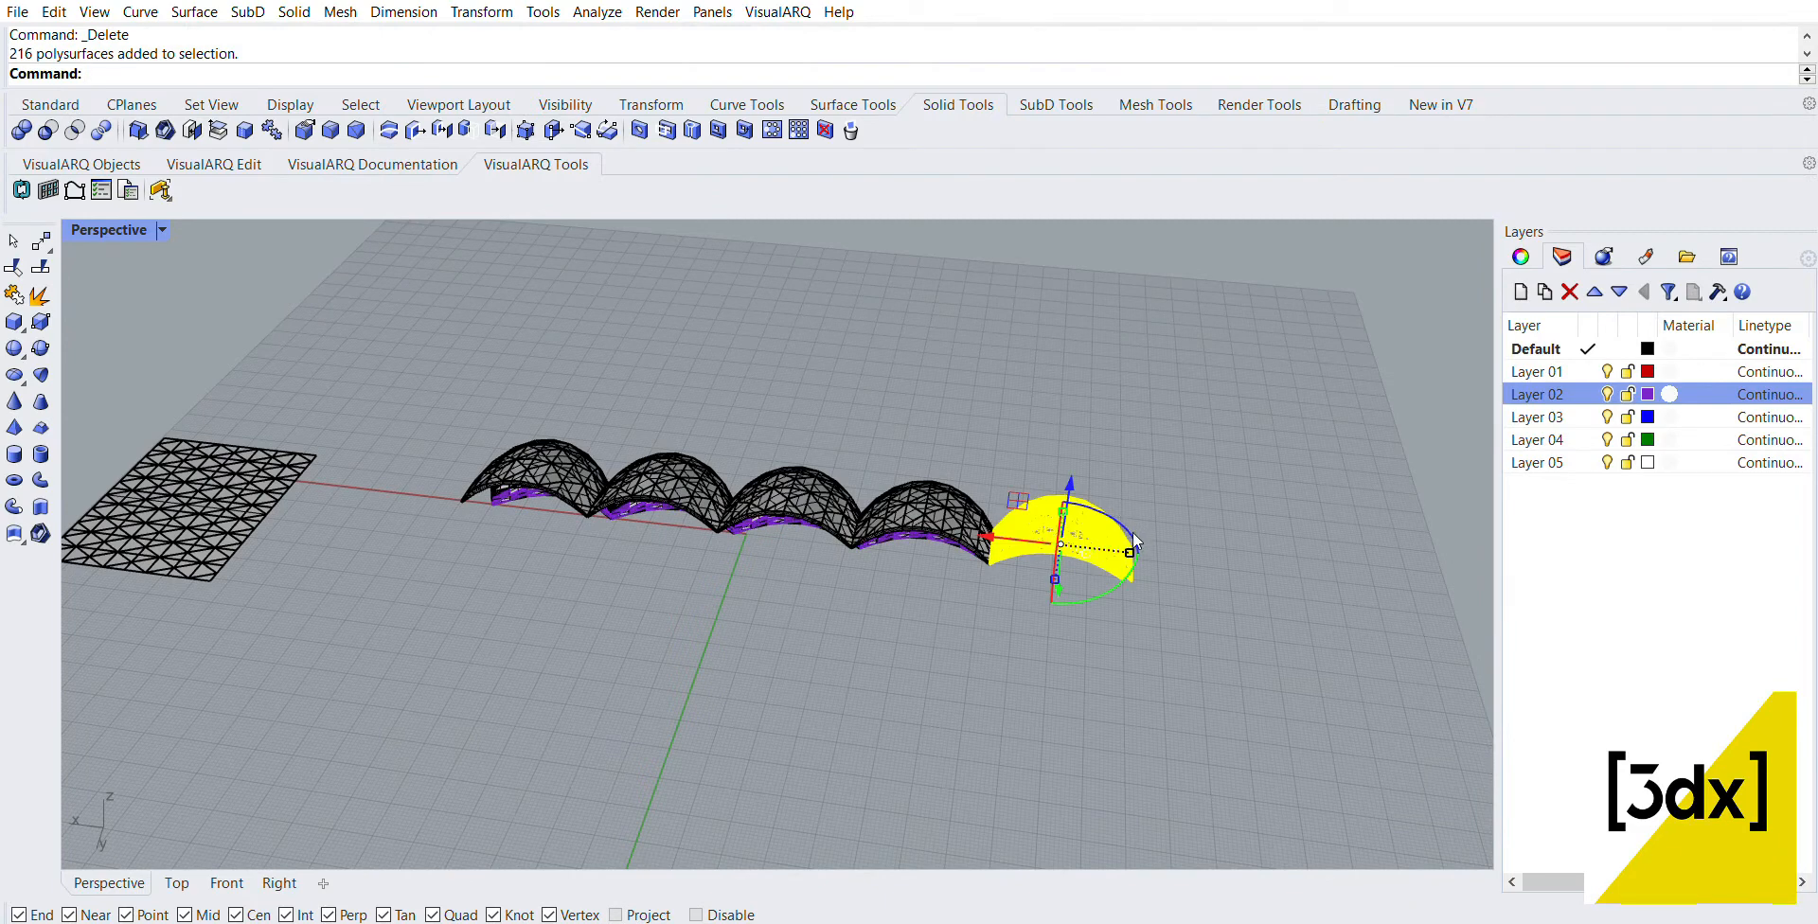
drag(1002, 521, 1364, 564)
key(alt)
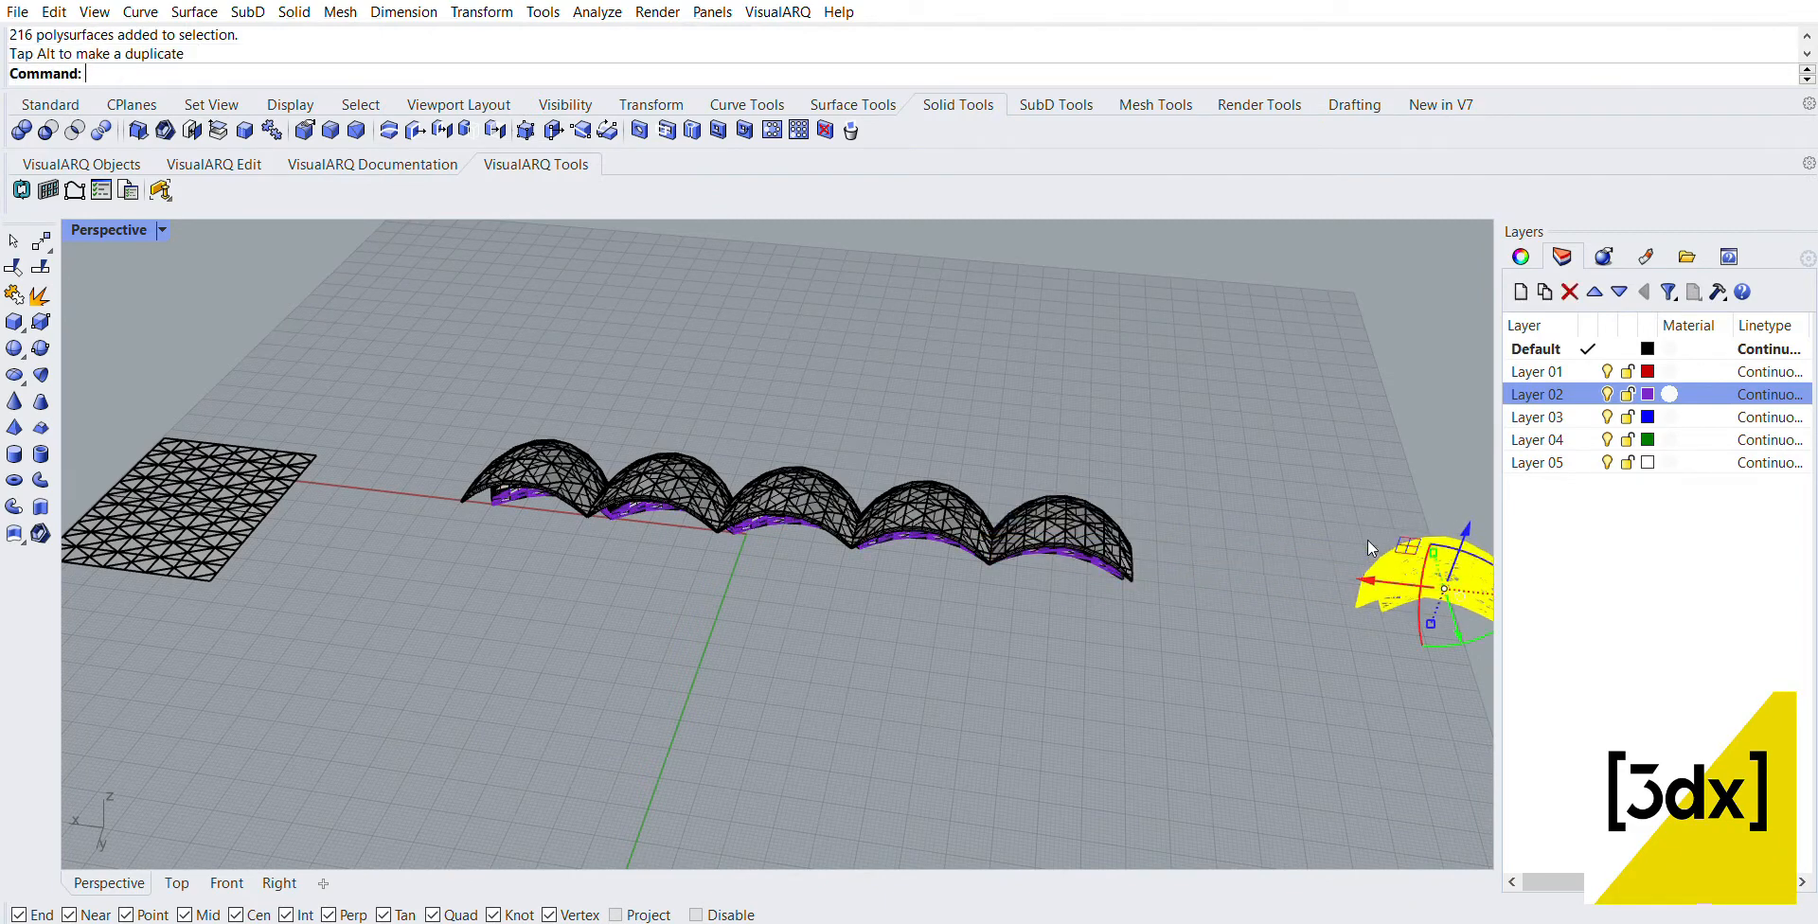
drag(1237, 644, 571, 424)
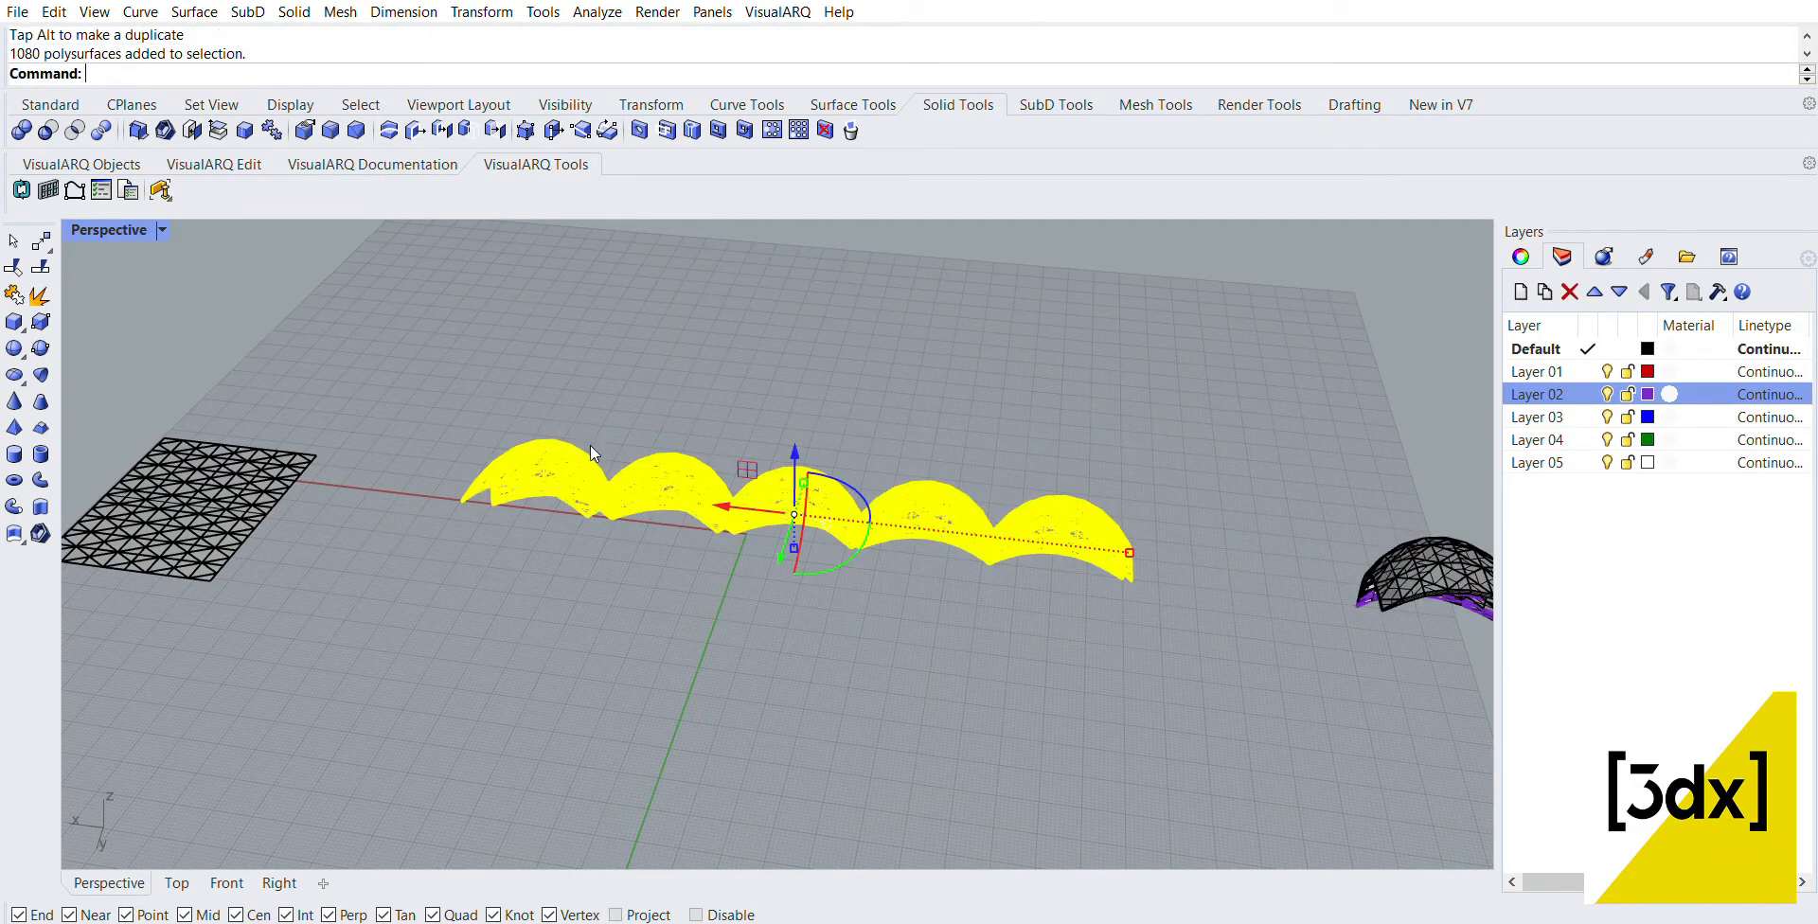
text(Cage)
key(Return)
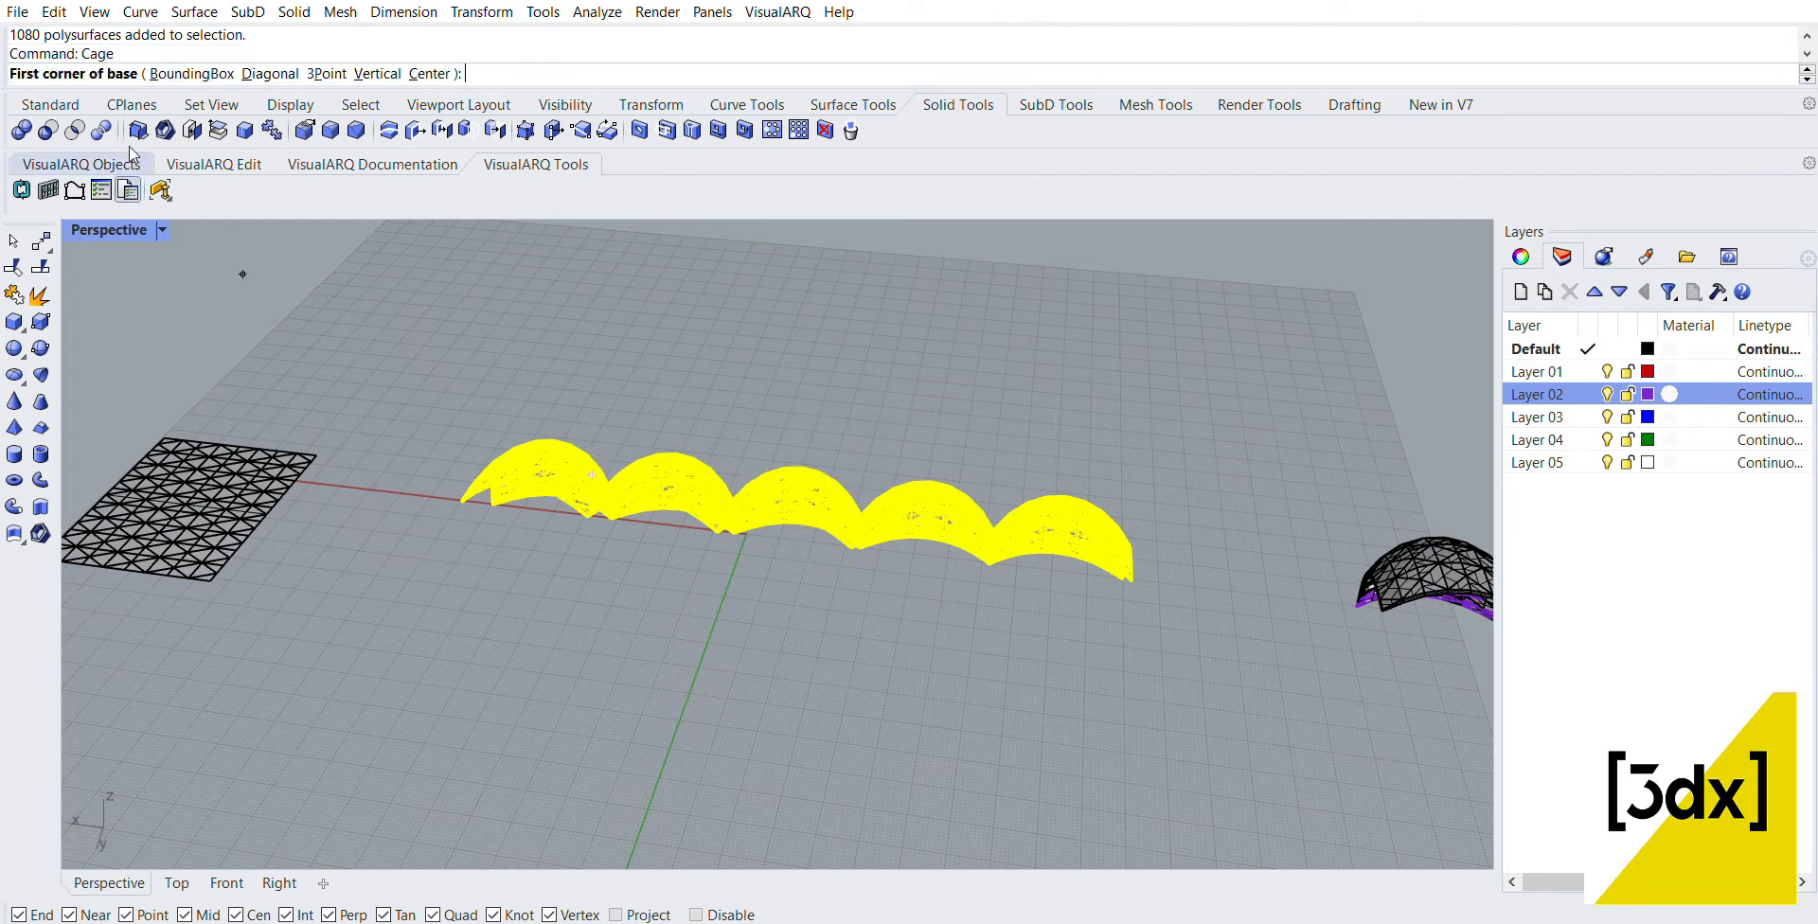
key(Escape)
Step: Apply CageEdit to the five panels with a World bounding-box cage of 4 points and degree 3 per direction, editing the Global region
text(CageEdit)
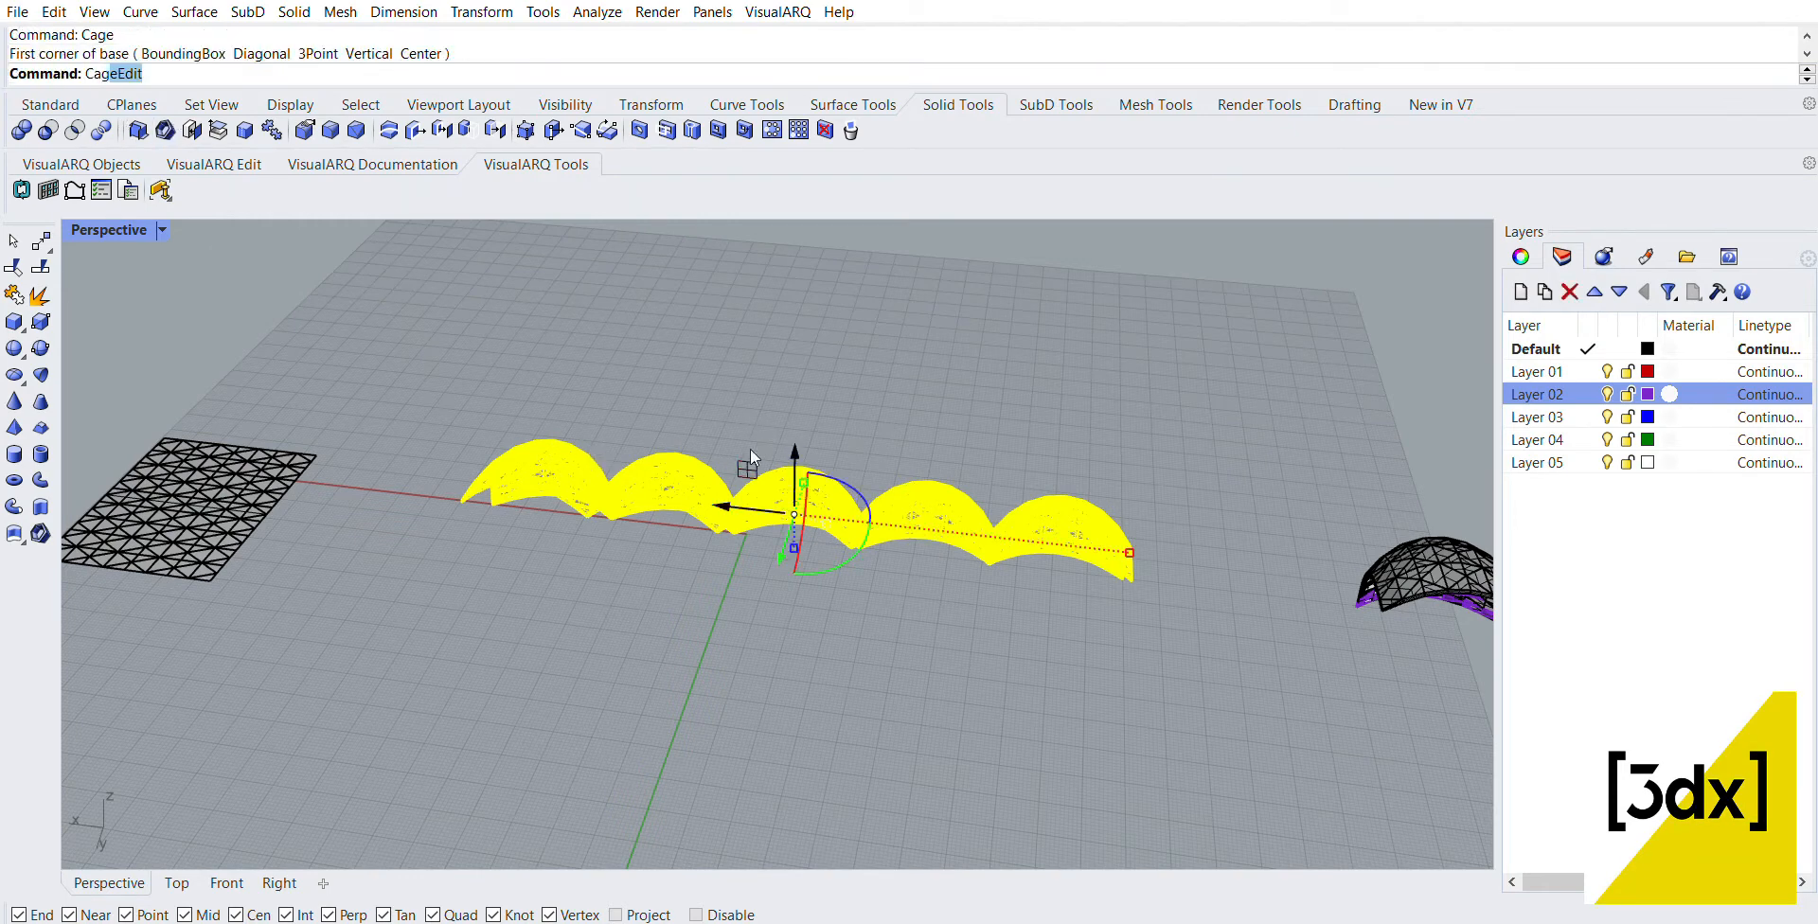
key(Return)
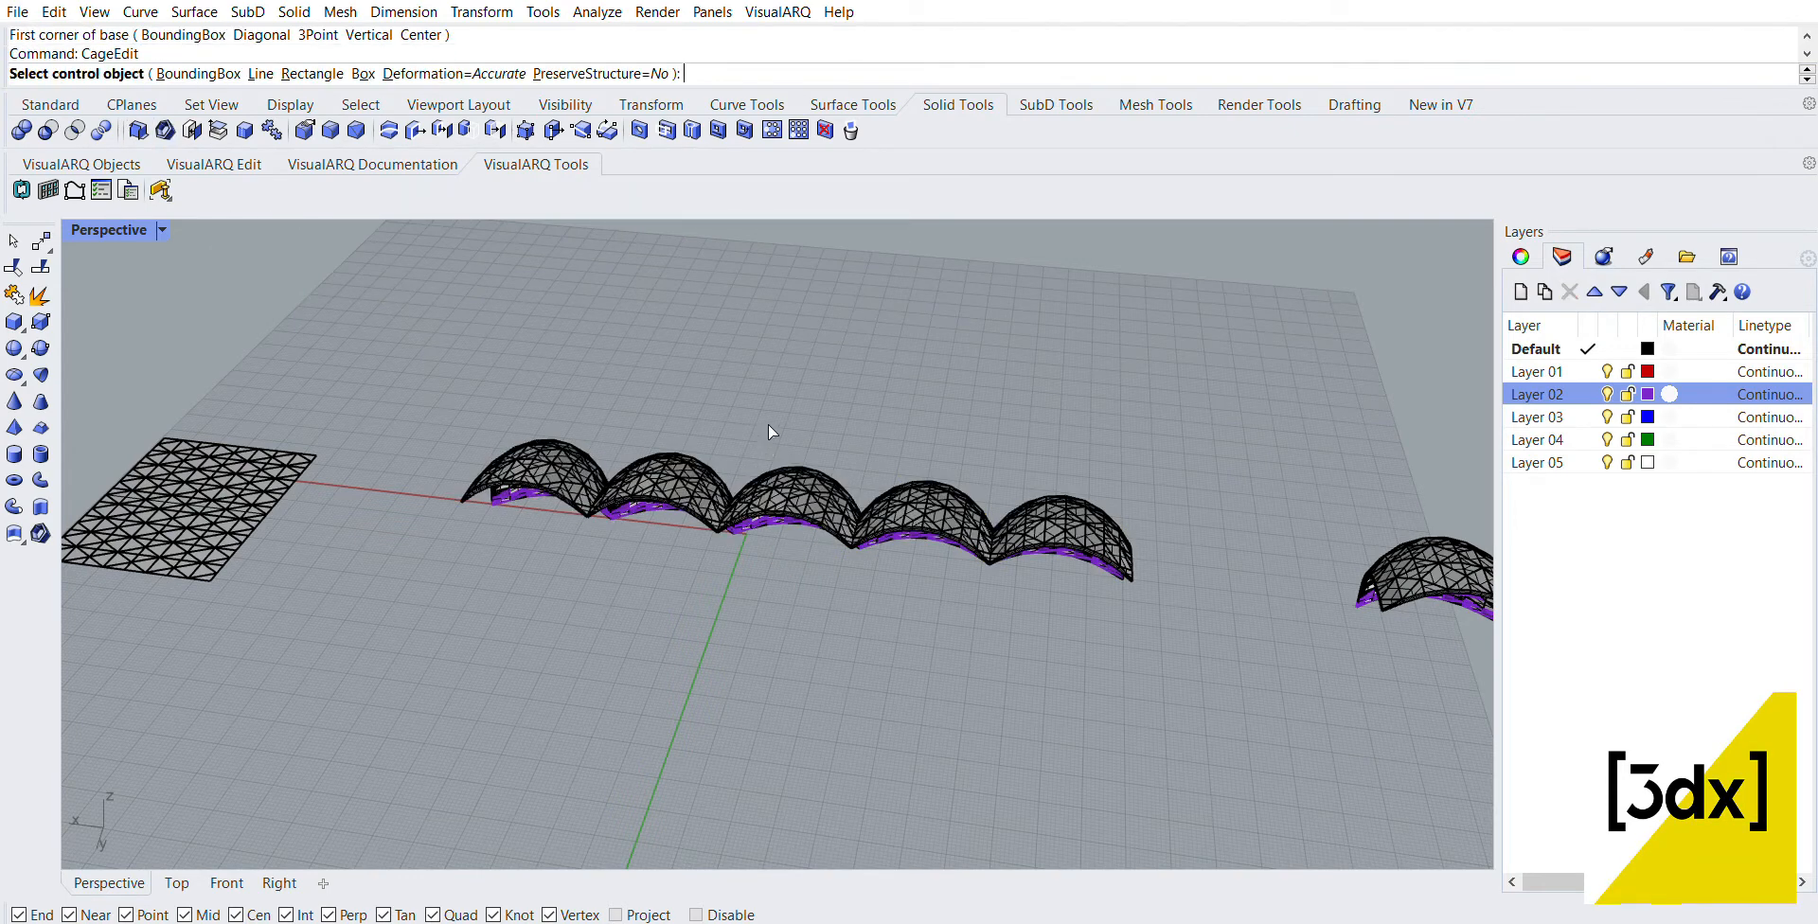
click(194, 74)
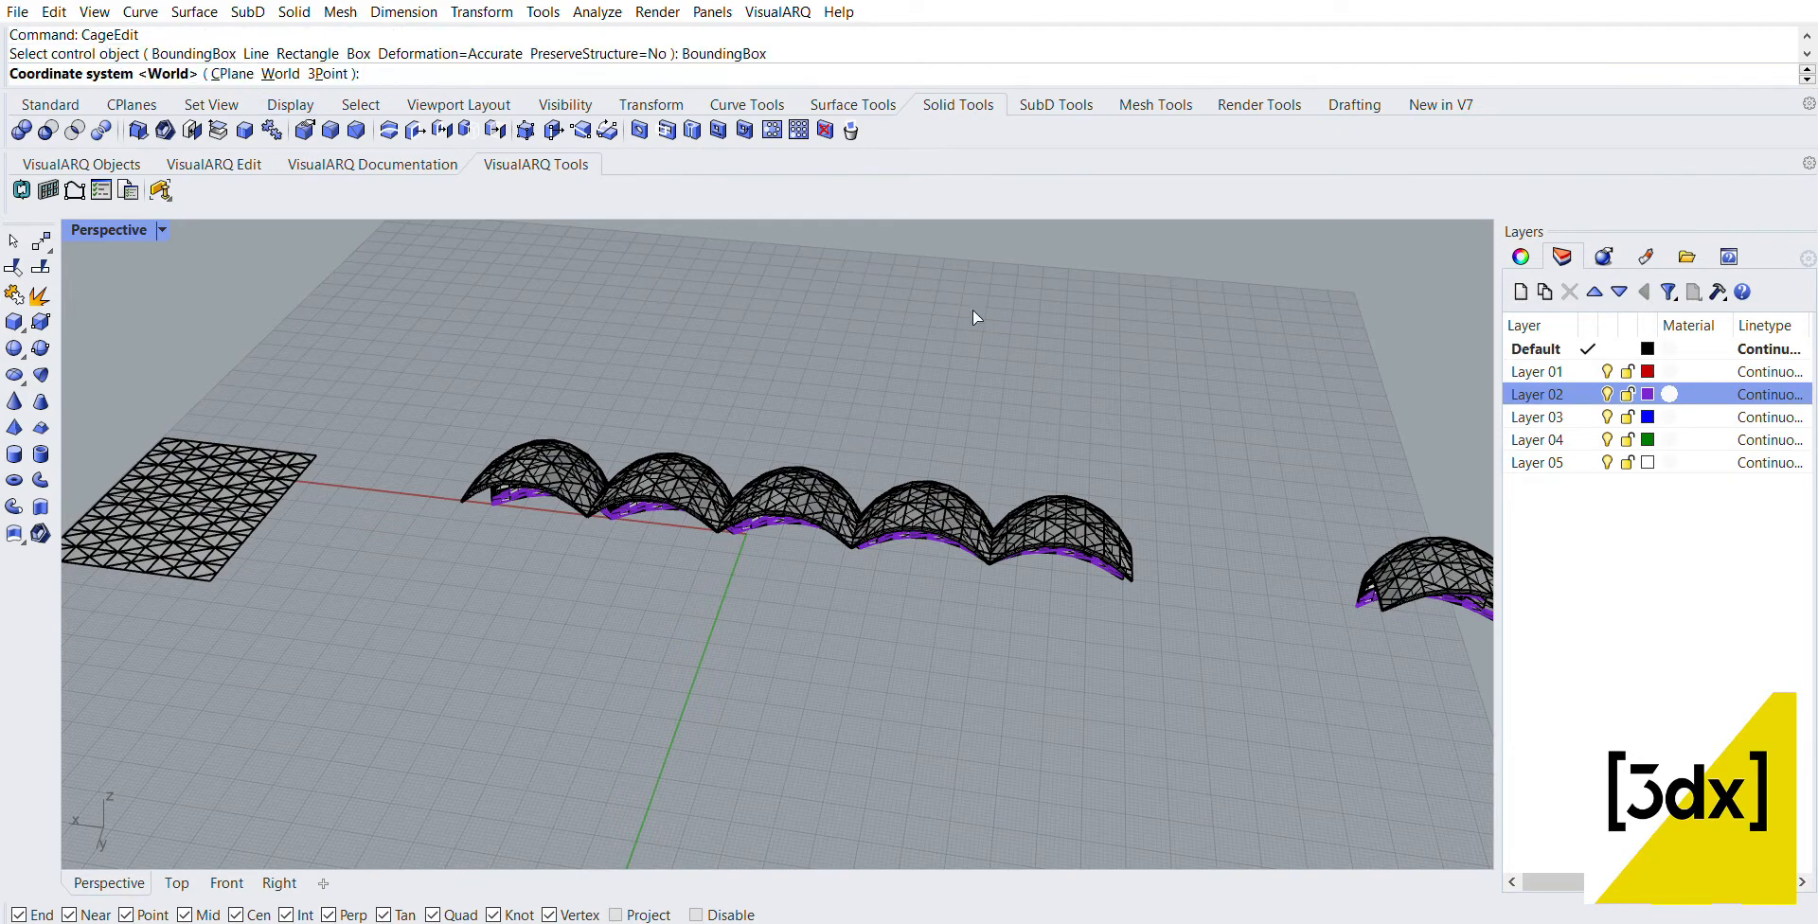
key(Return)
right_click(1160, 436)
right_click(1159, 458)
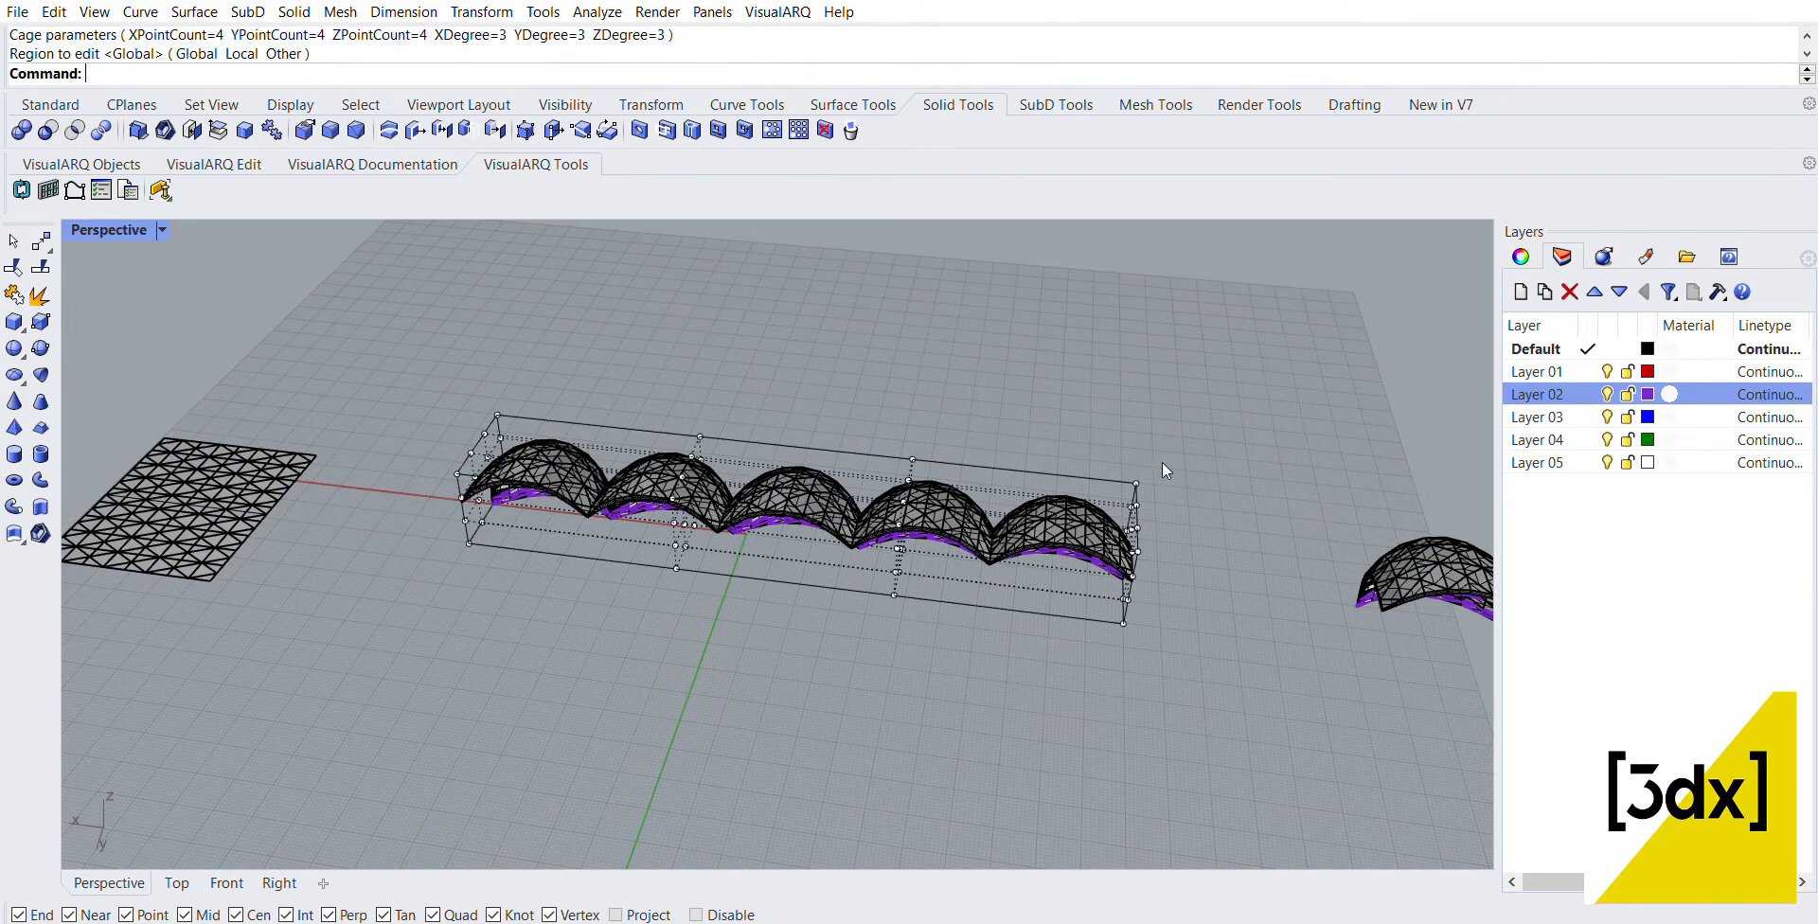
Step: Raise the eight top cage points of the two middle columns along Z so the central panels arch higher
right_drag(1161, 462, 703, 385)
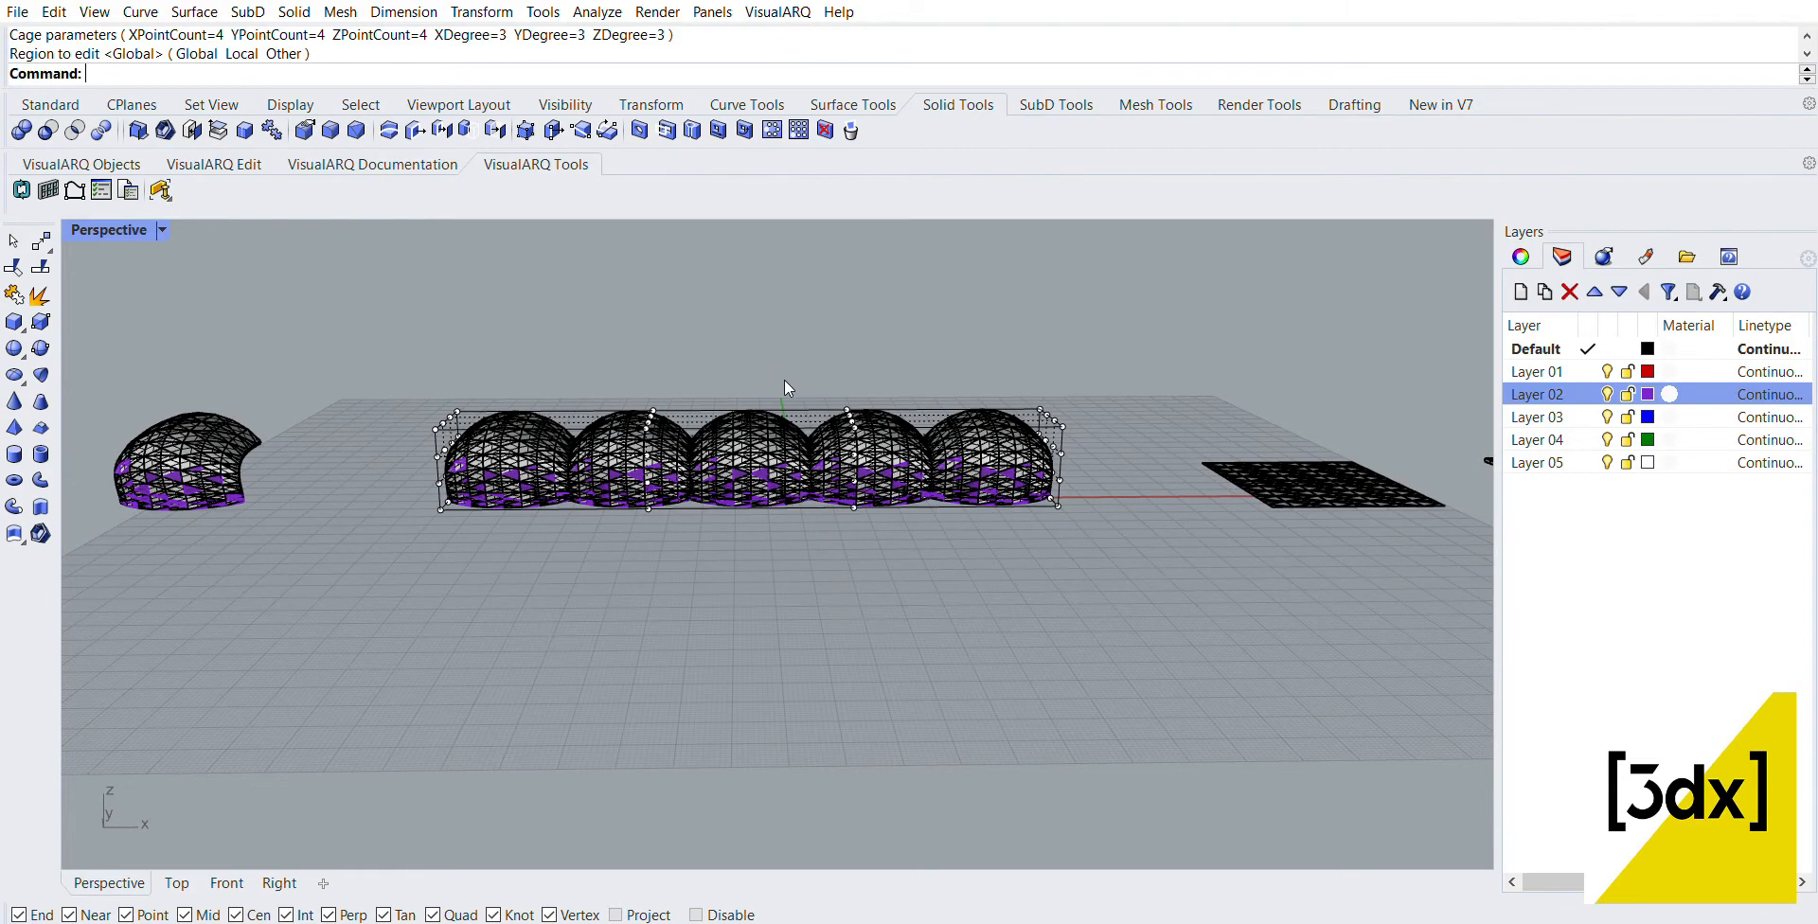
scroll(784, 379, up, 4)
right_drag(734, 453, 721, 383)
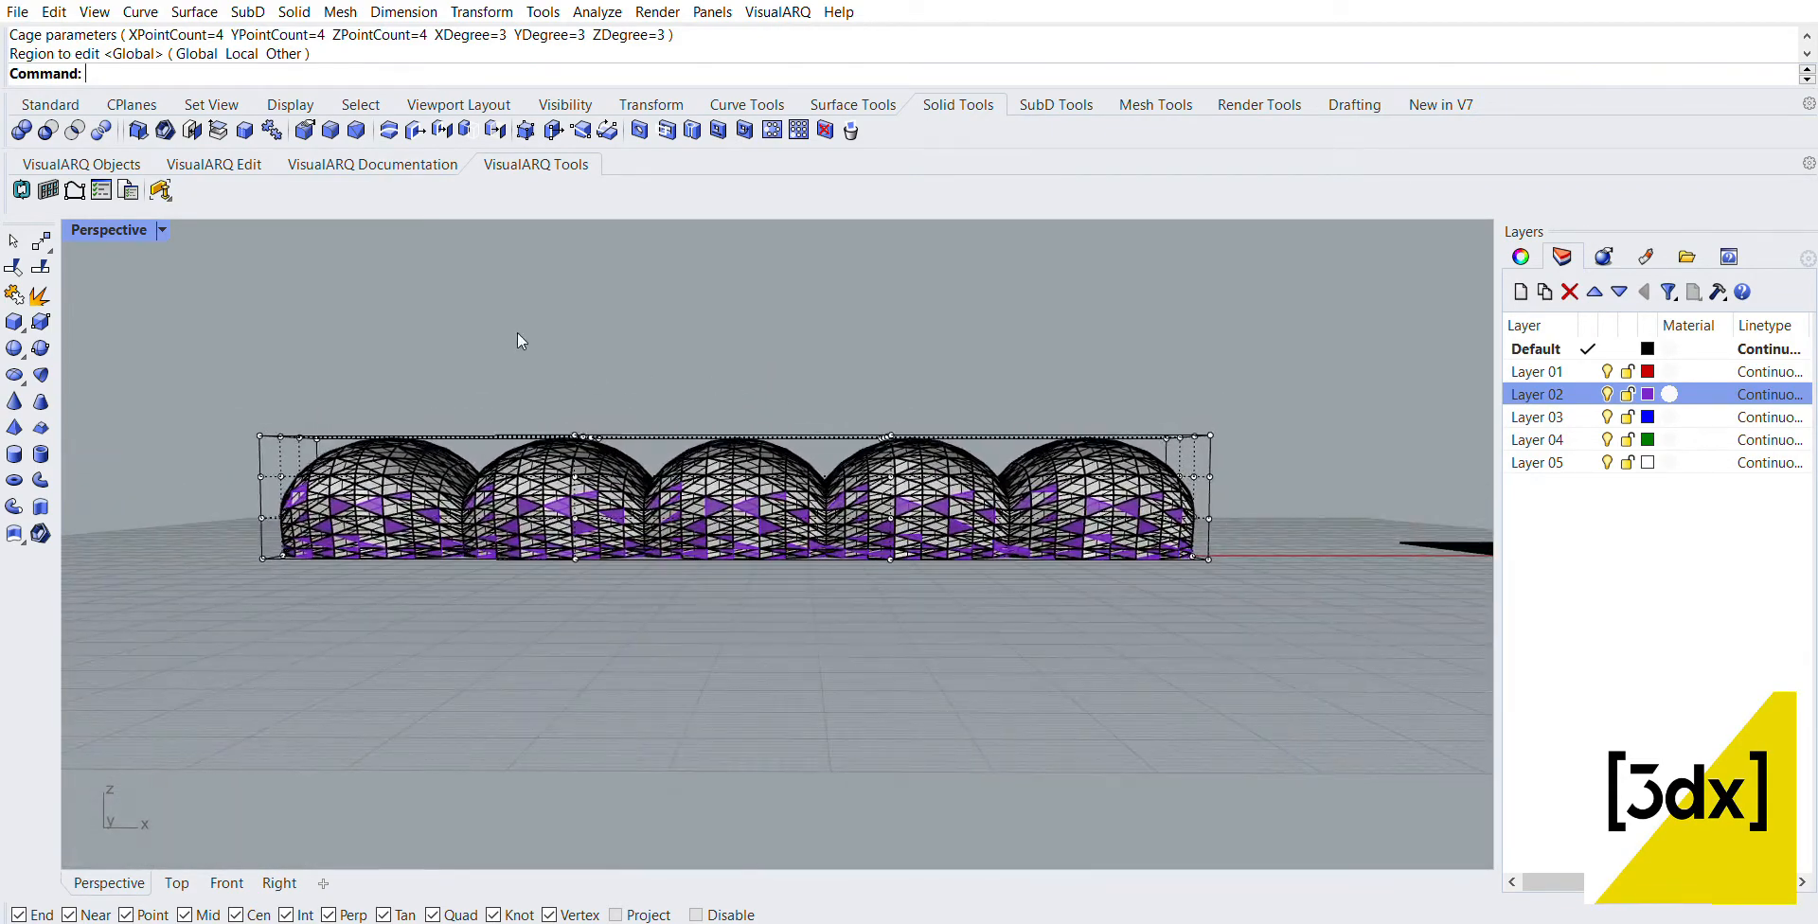
drag(511, 352, 928, 443)
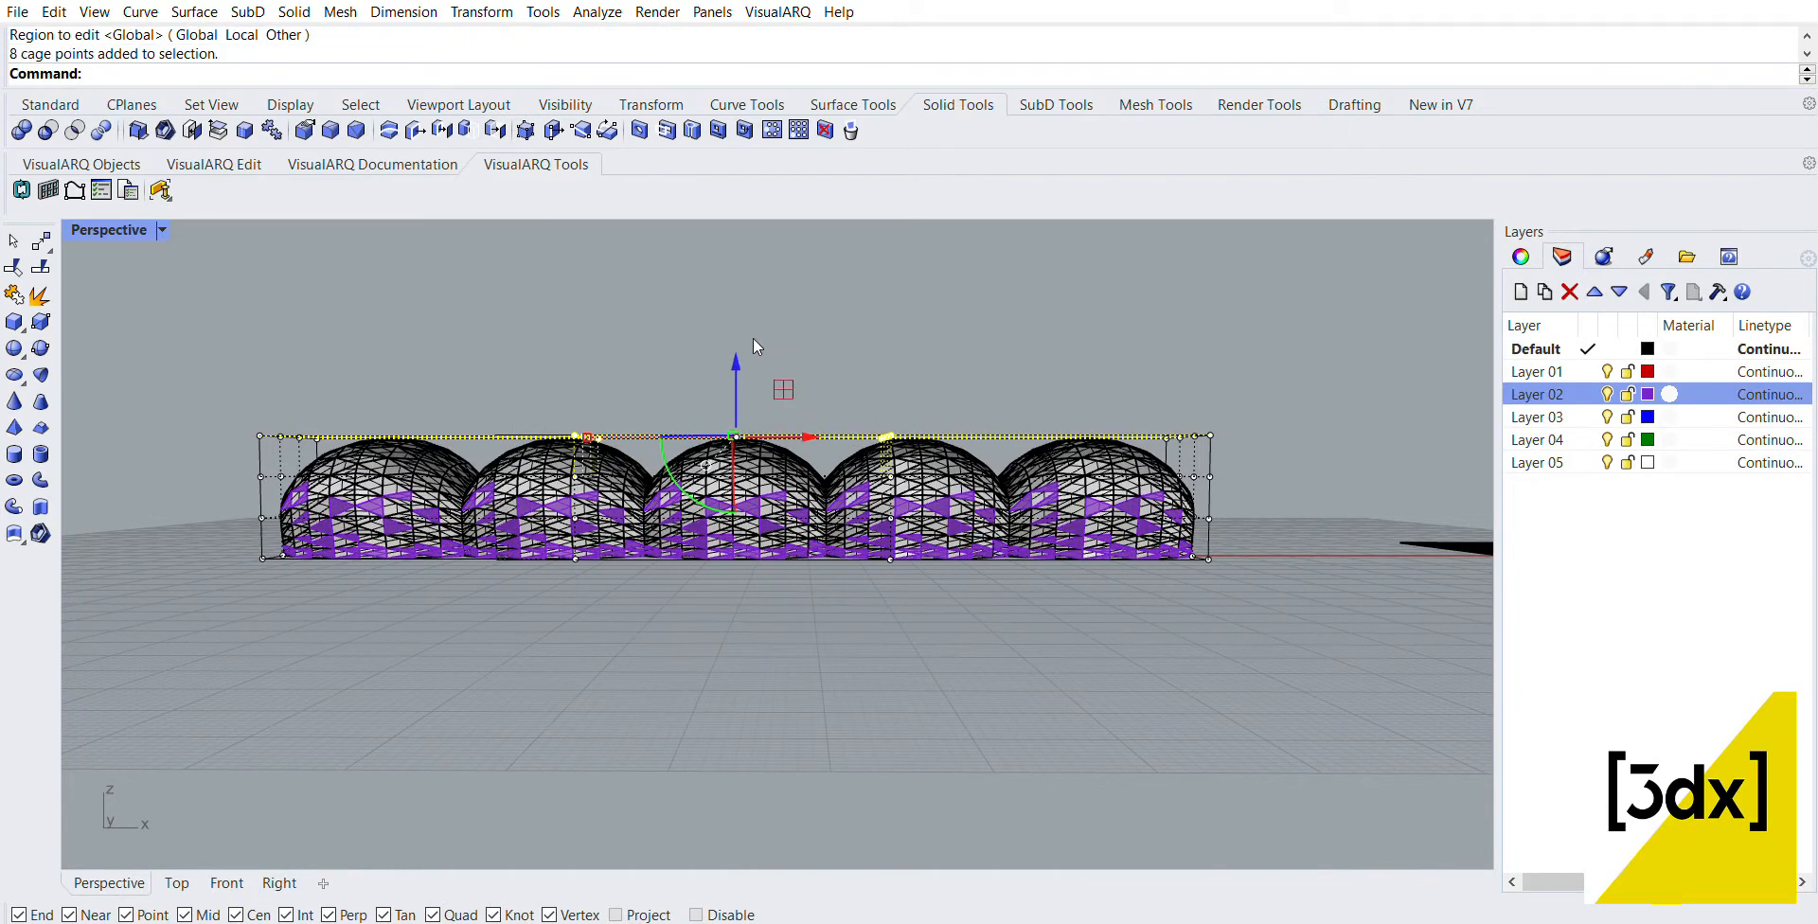
drag(749, 334, 739, 269)
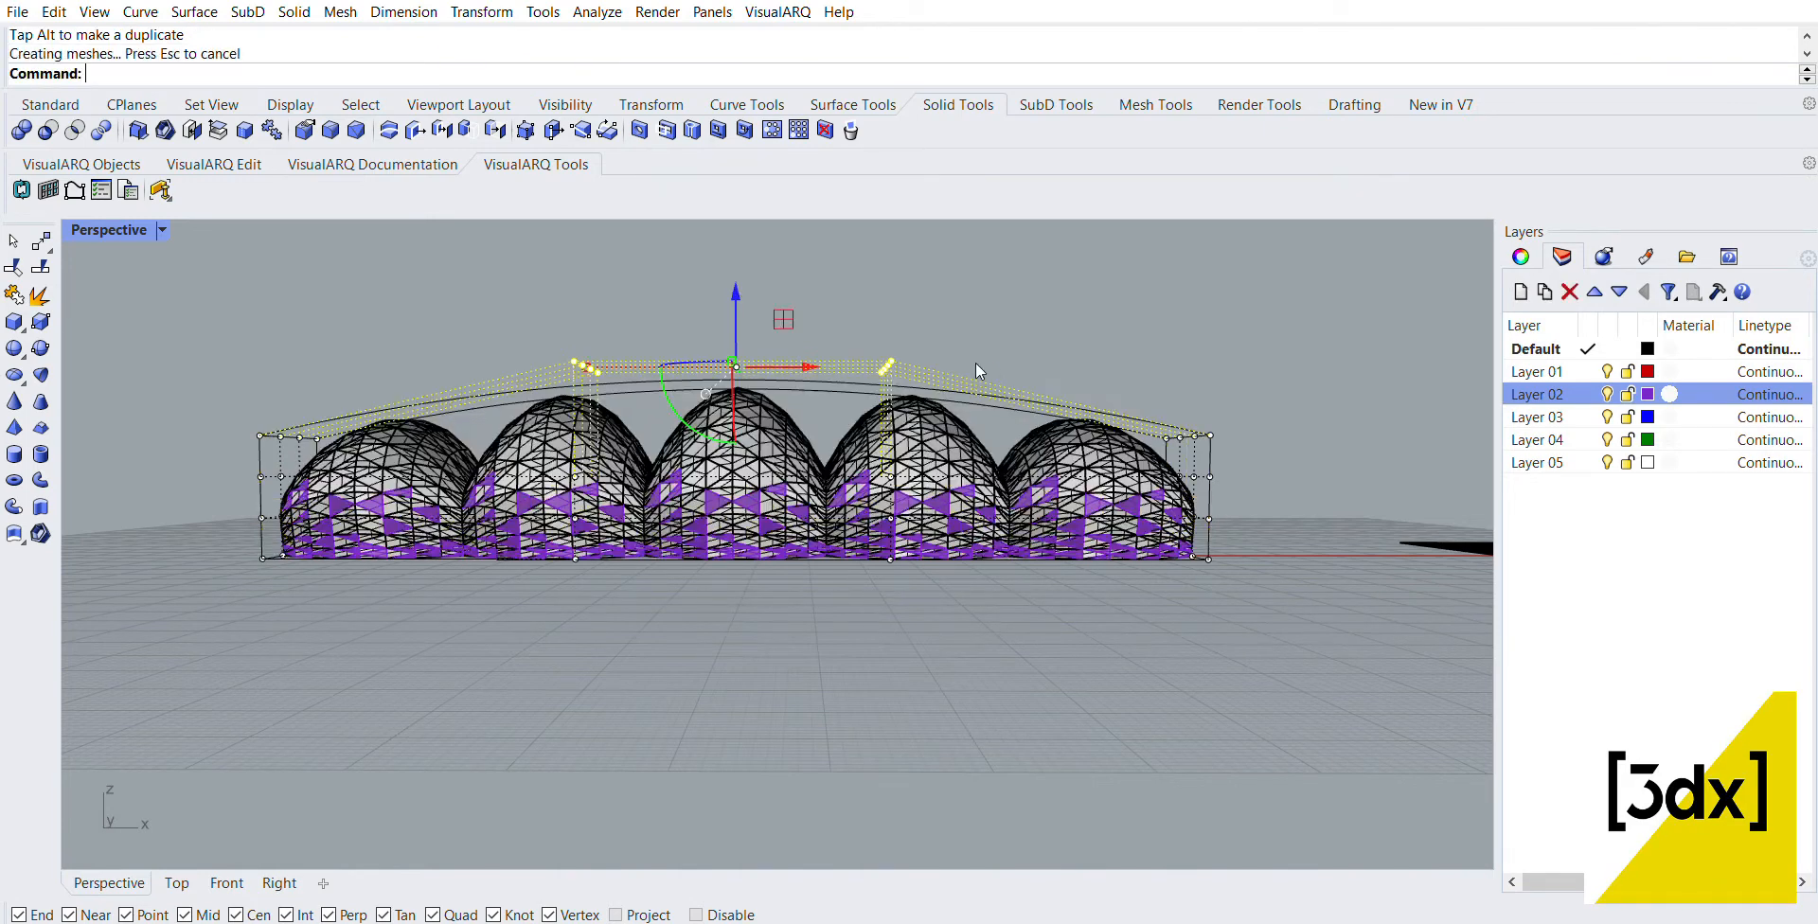
Step: Deselect the raised cage points and switch to the four-viewport layout with the whole cage profile in the Right view
right_drag(479, 284, 904, 374)
scroll(1205, 620, down, 4)
scroll(1089, 592, up, 2)
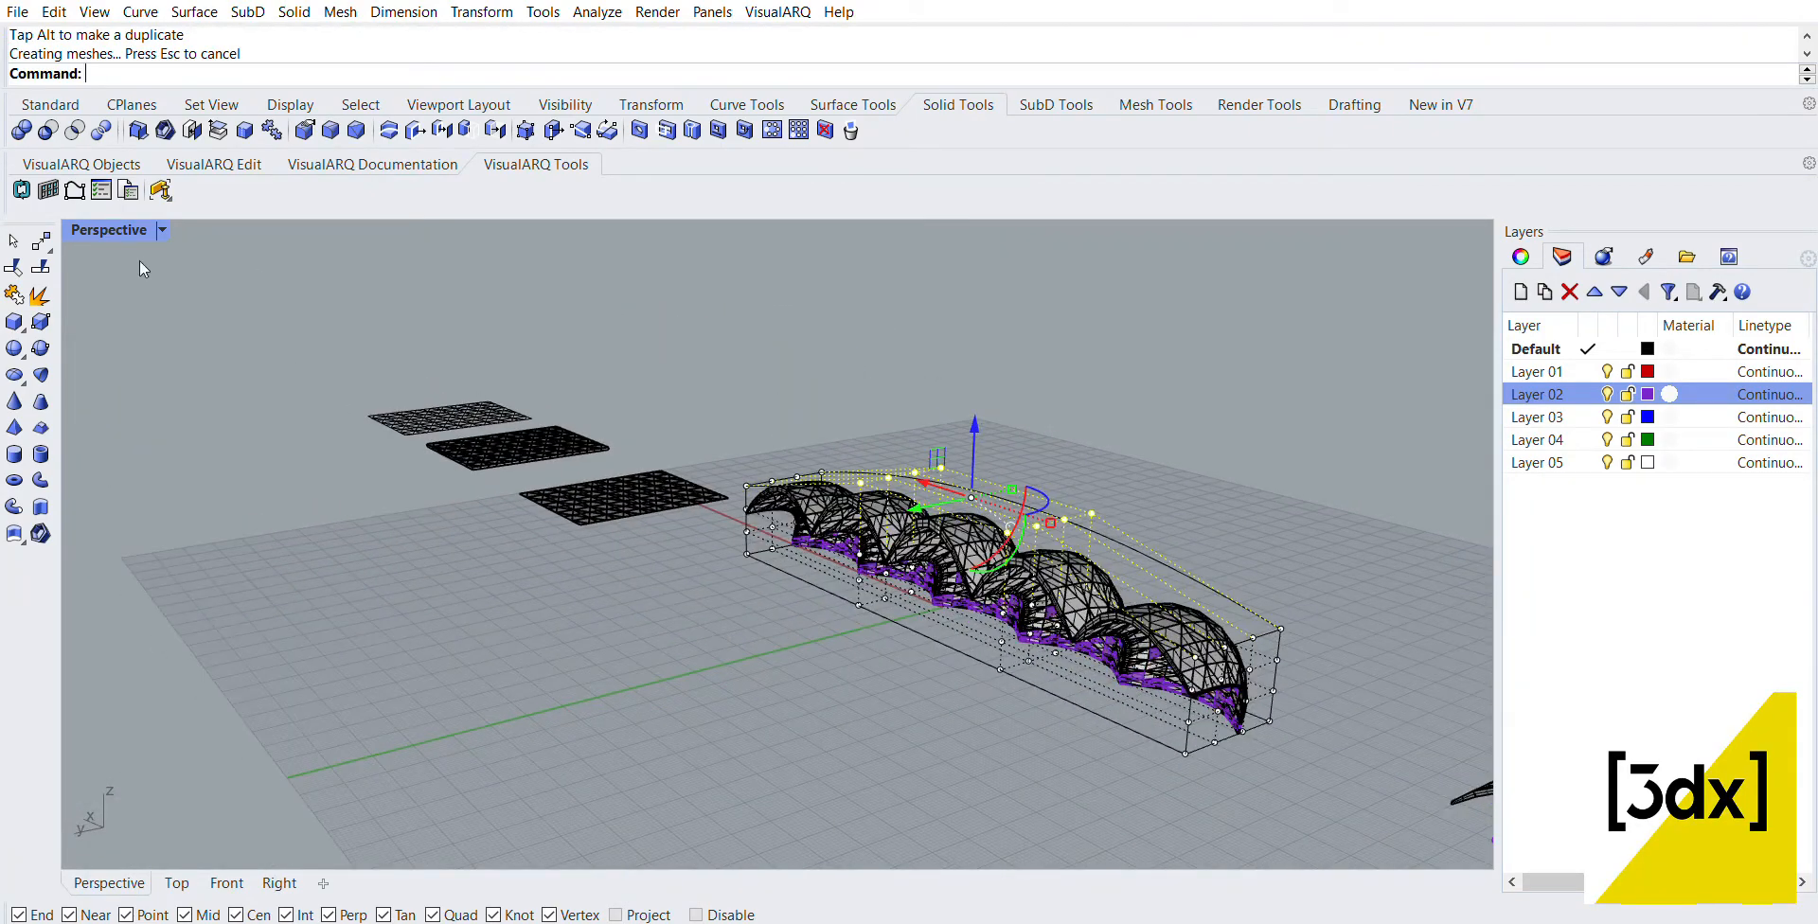
double_click(111, 230)
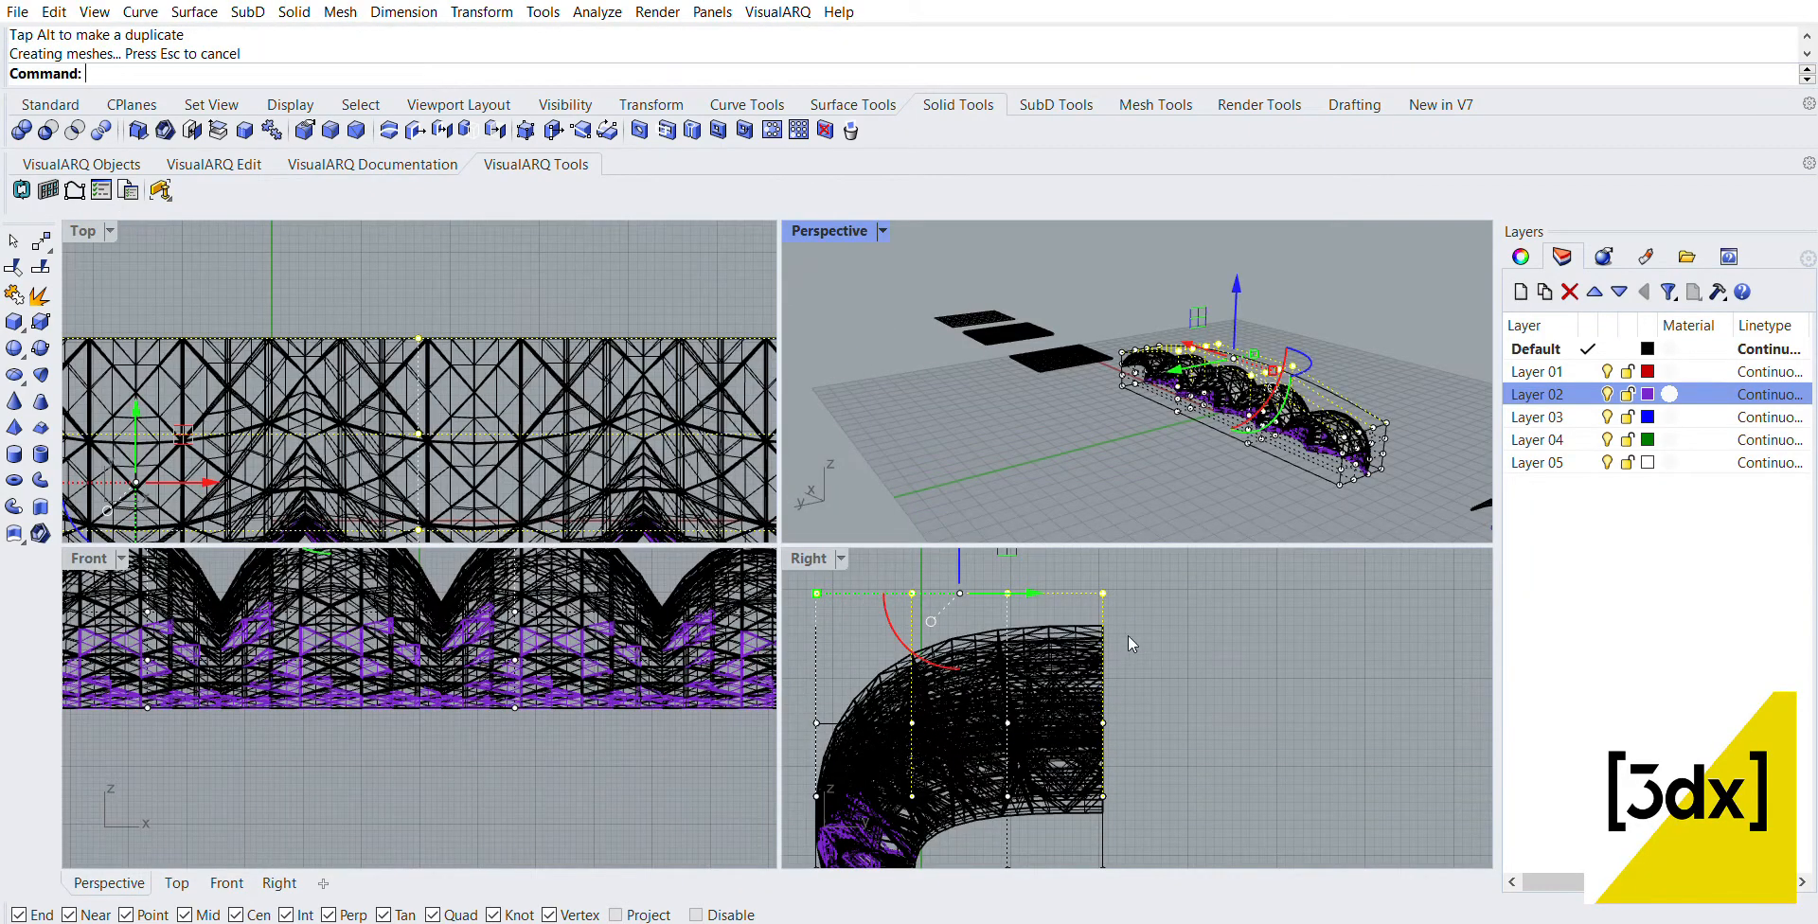
click(1214, 650)
scroll(1184, 652, down, 2)
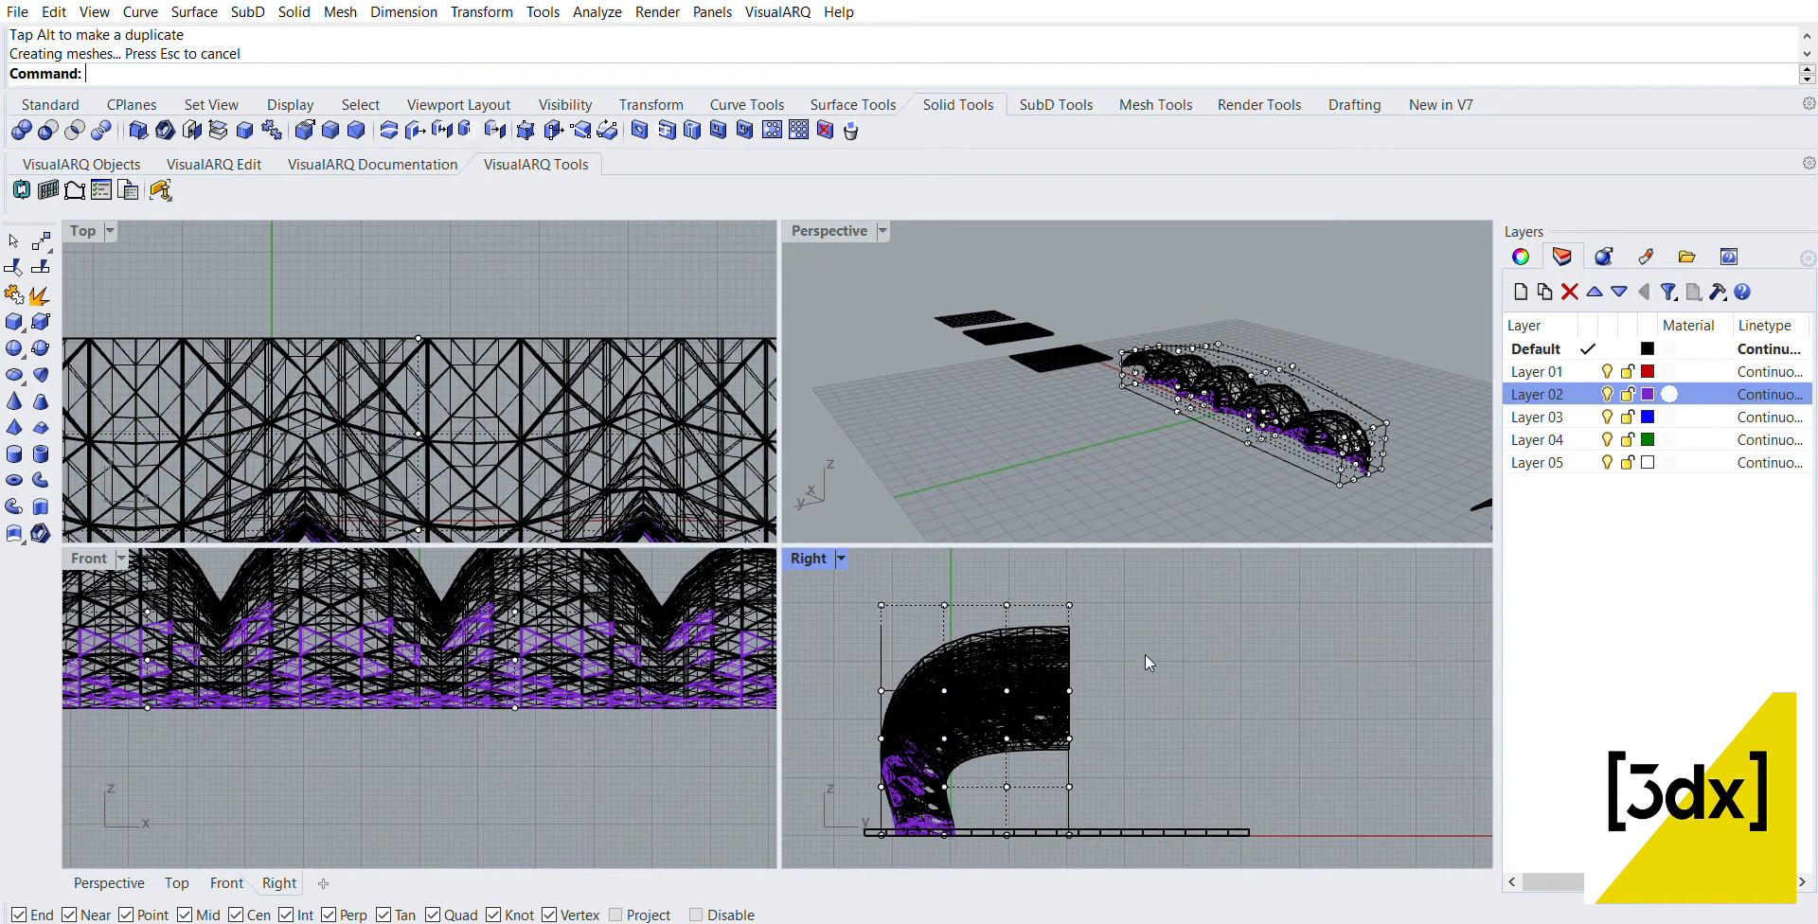
Step: Reselect the control cage in the Right view and turn its control points back on
drag(1122, 619, 1038, 559)
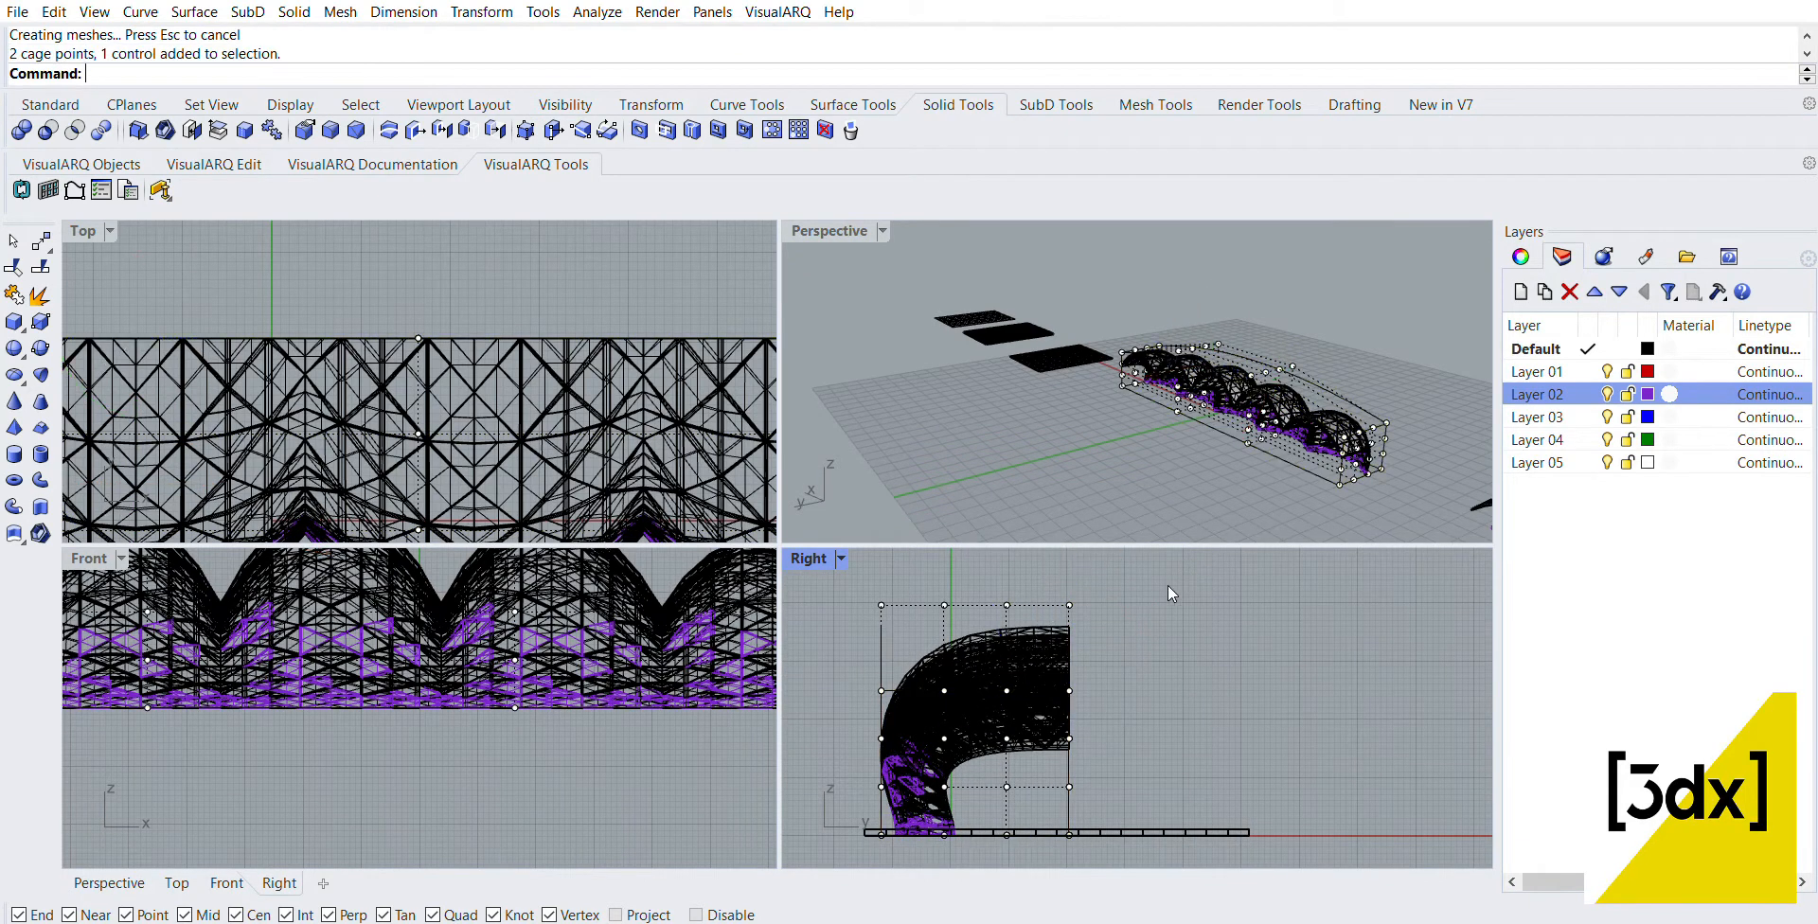
key(Escape)
click(886, 617)
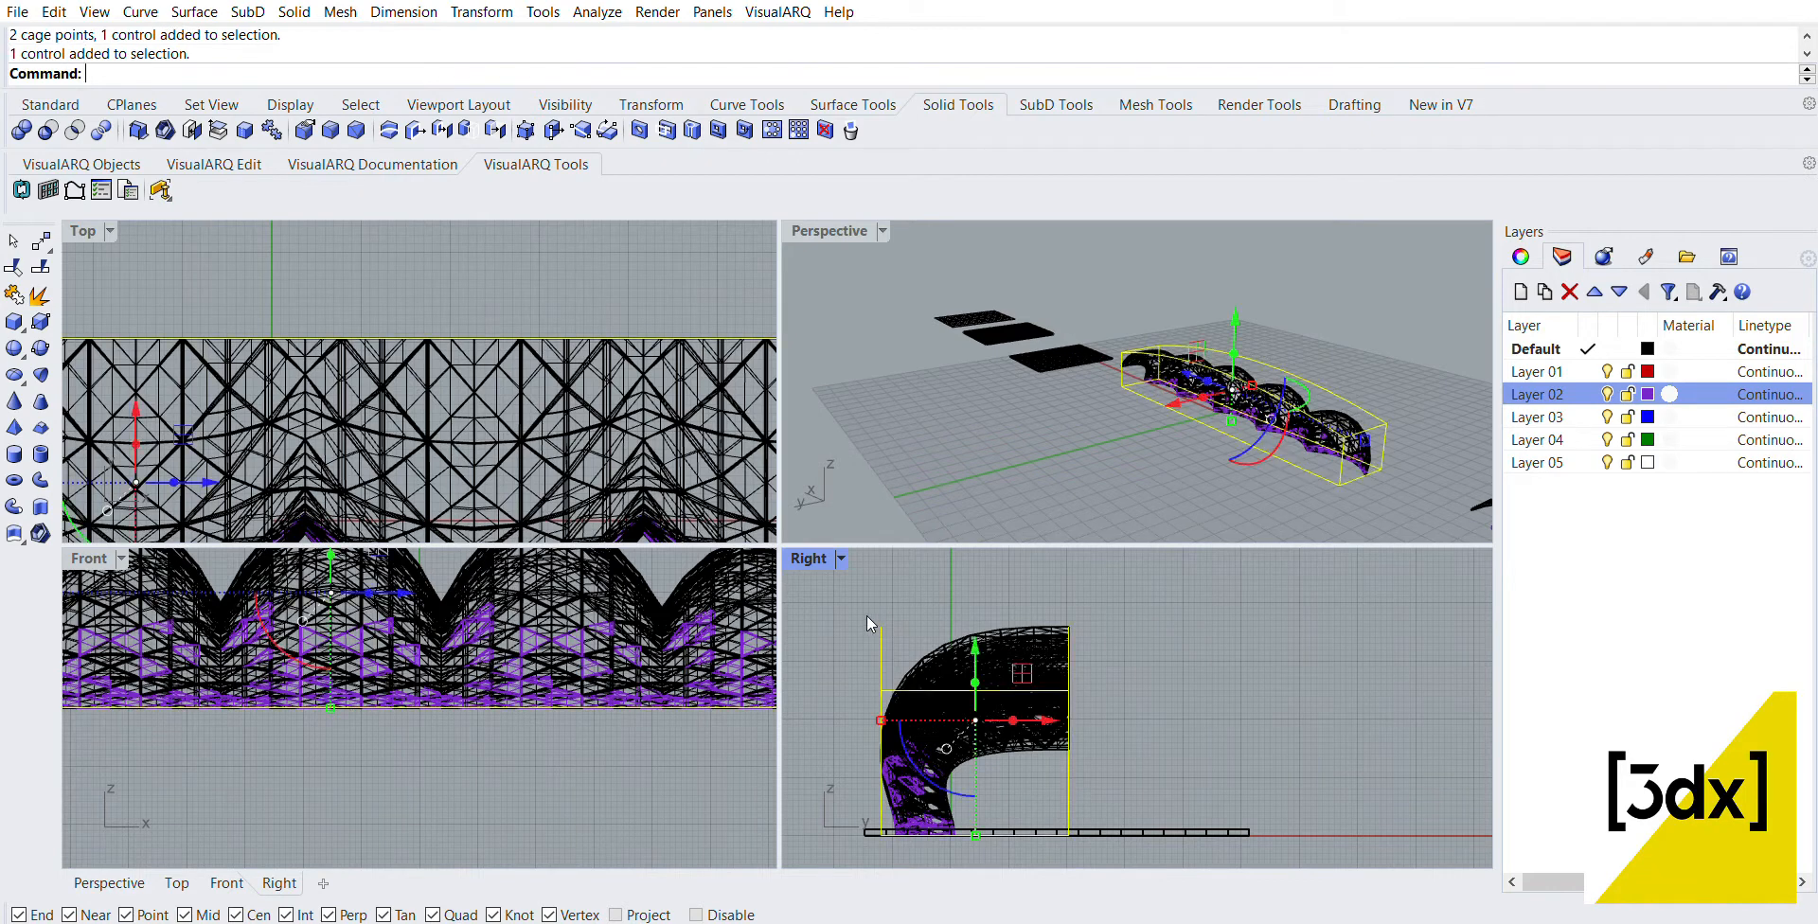
click(866, 615)
click(878, 621)
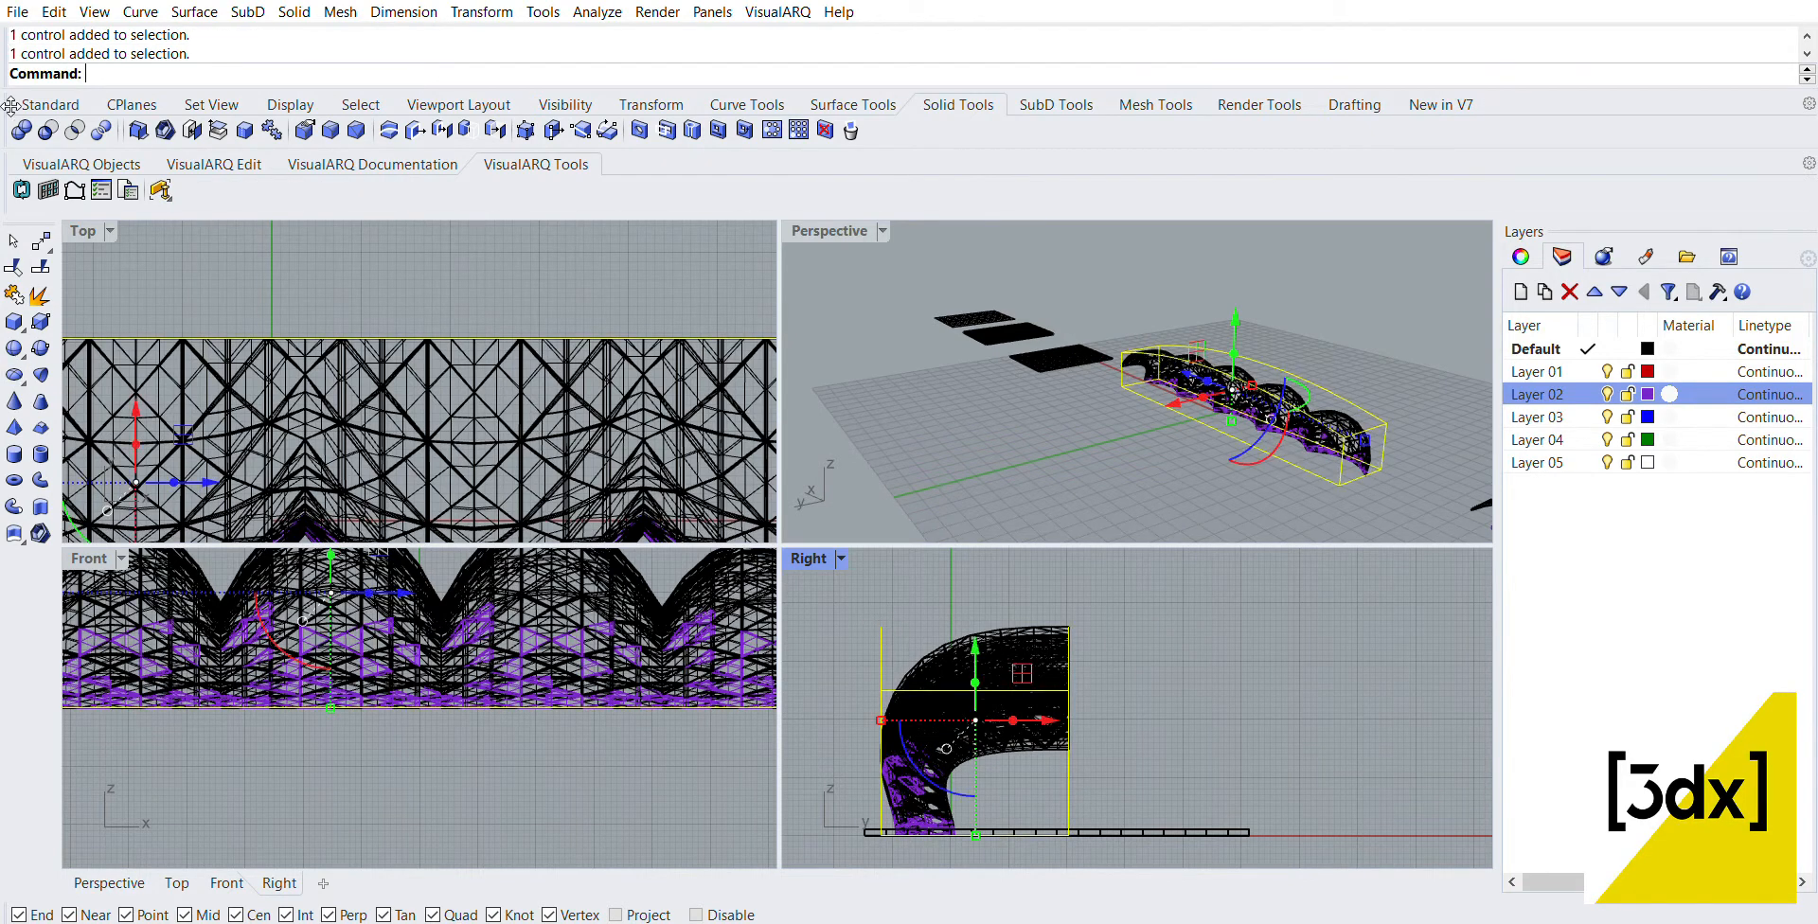
click(50, 104)
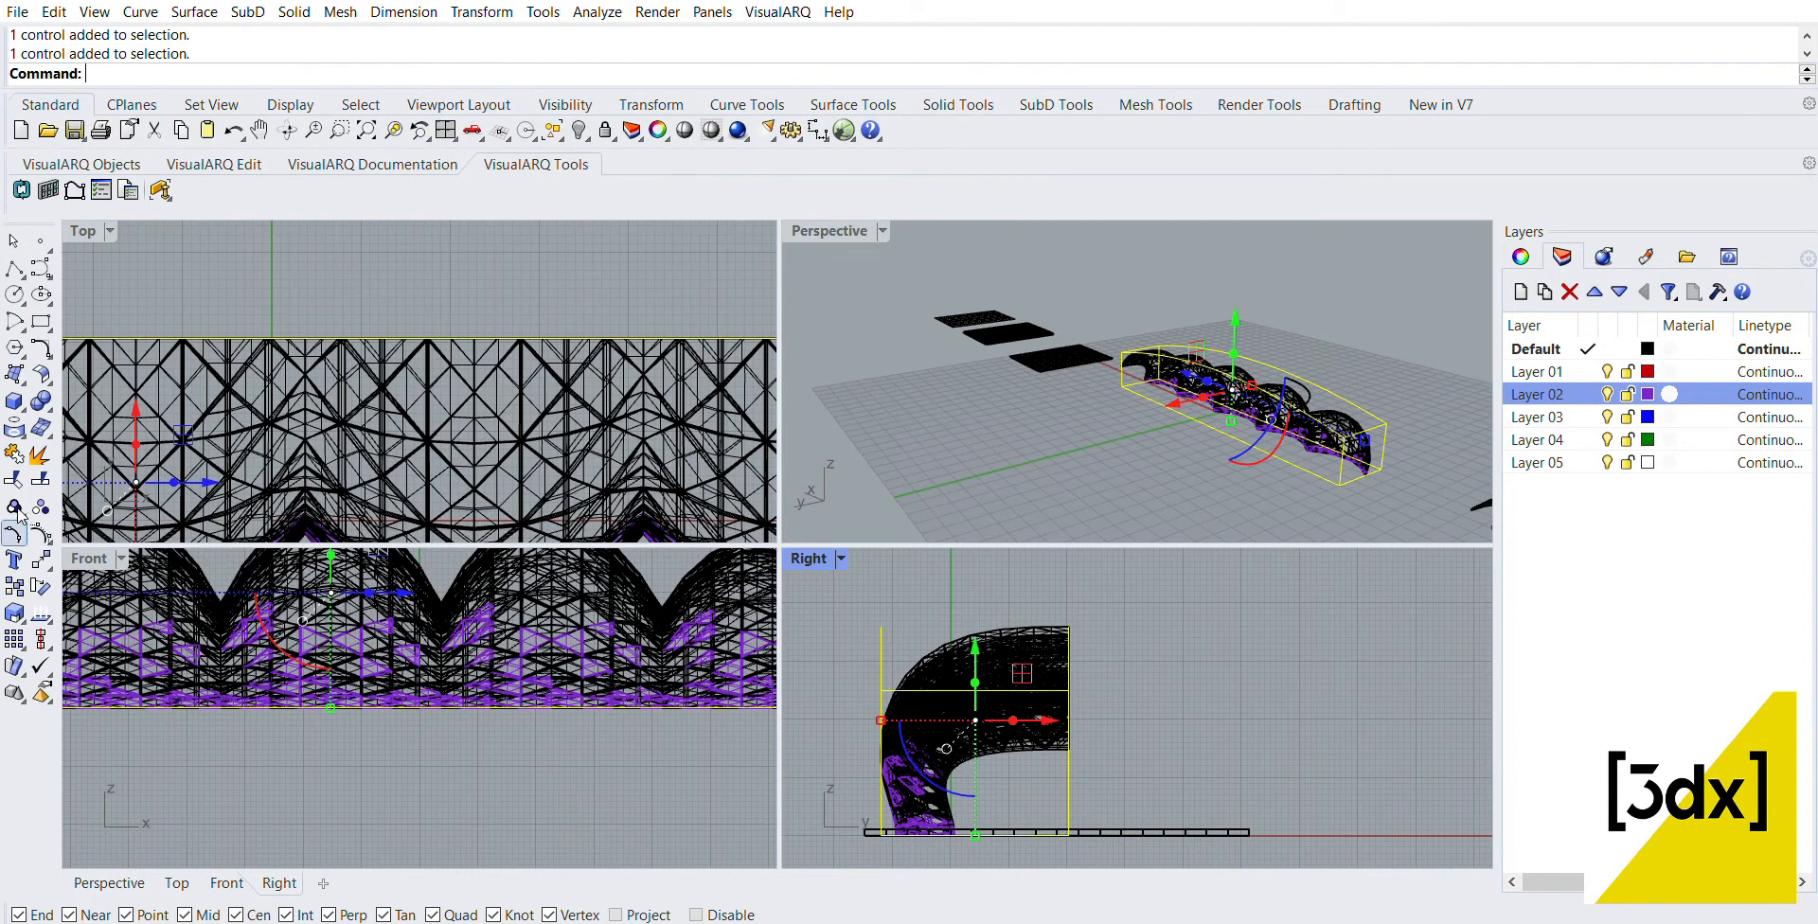
click(41, 535)
Step: Pull the upper two levels of middle-column cage points on the row's open side outward along Y, so the central panels project further
scroll(1090, 593, up, 3)
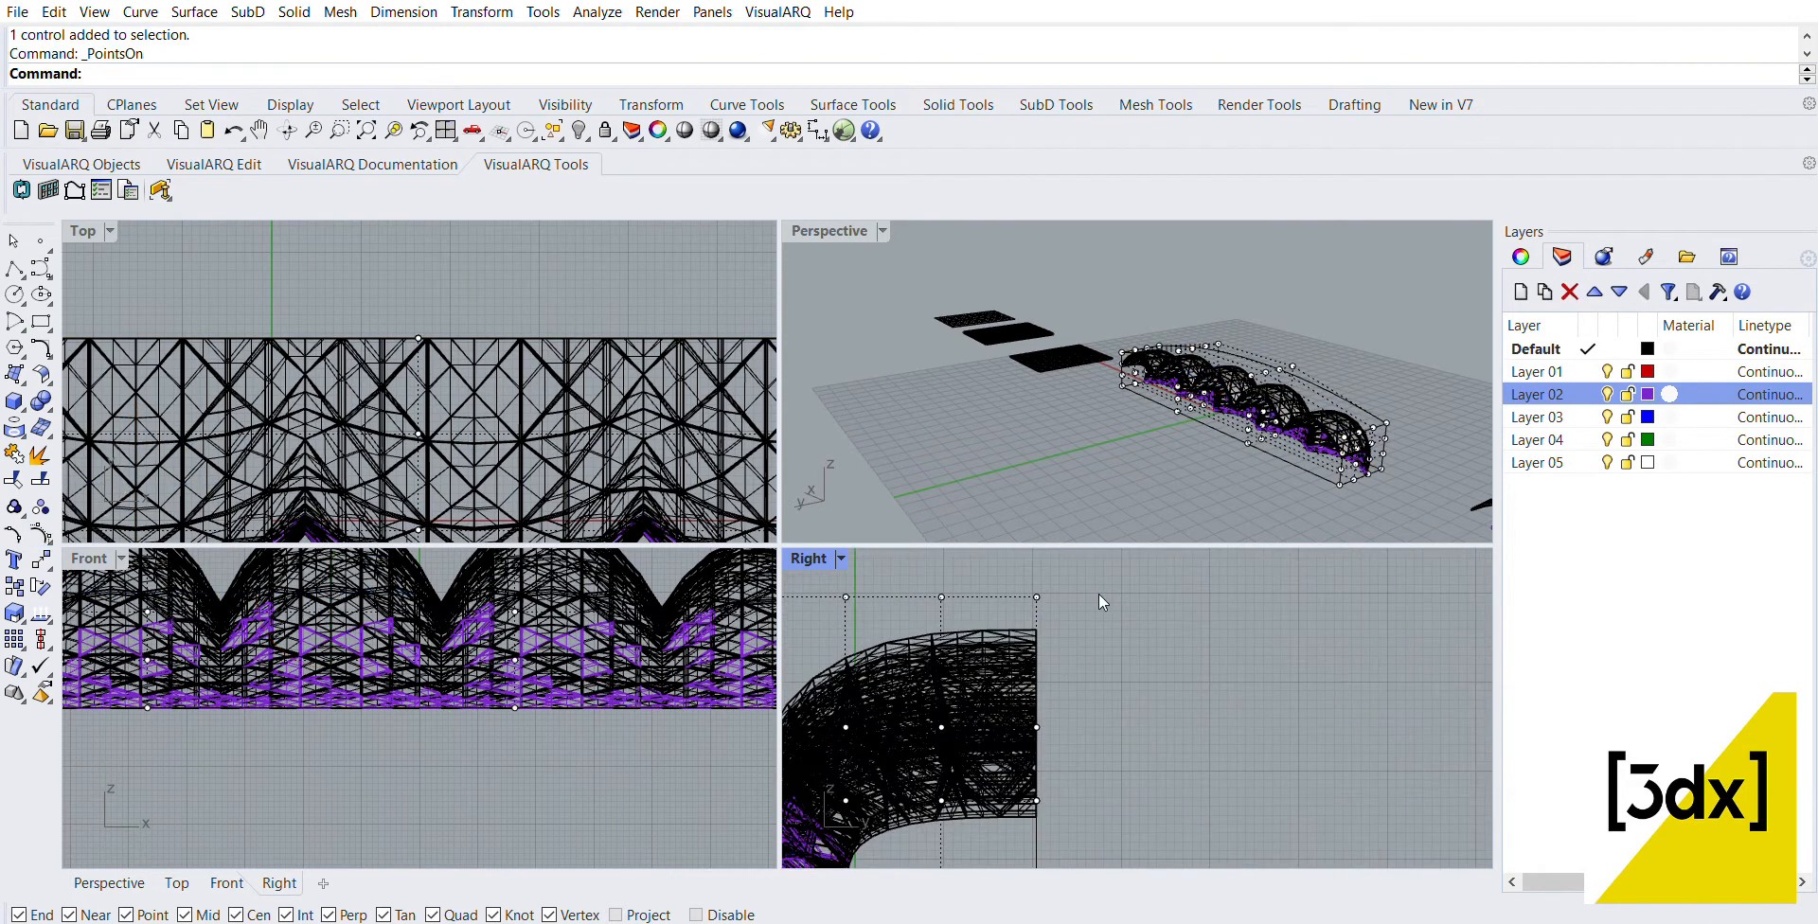
drag(1090, 602, 1013, 560)
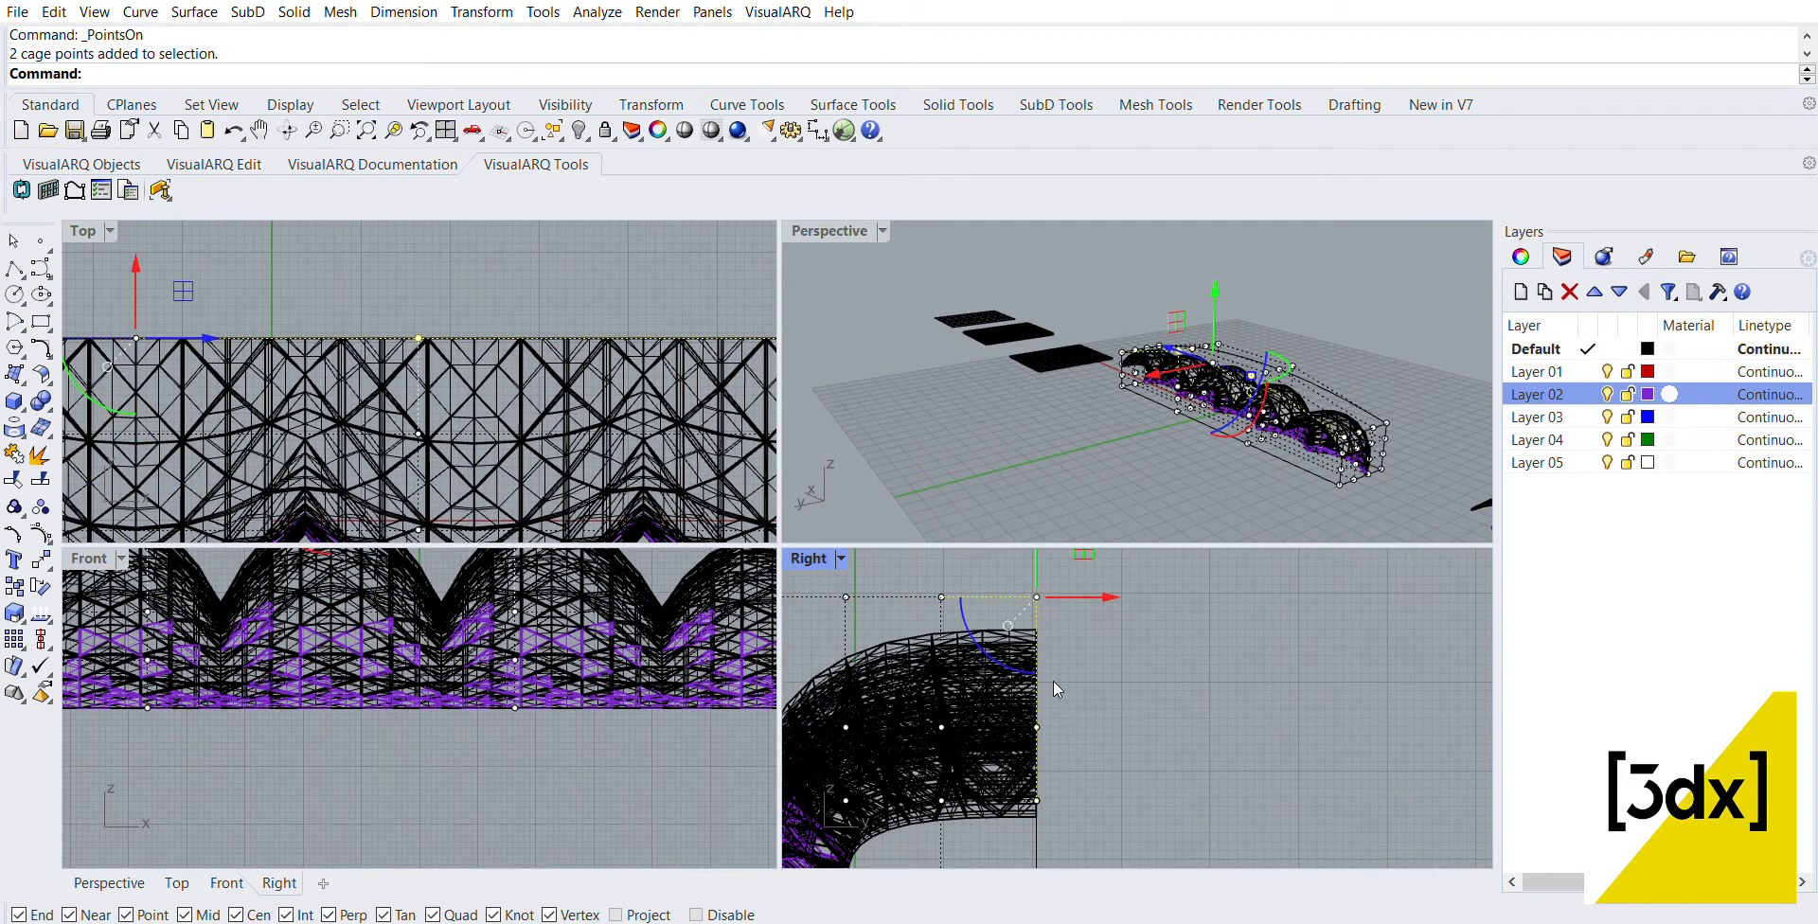
drag(983, 609, 1101, 712)
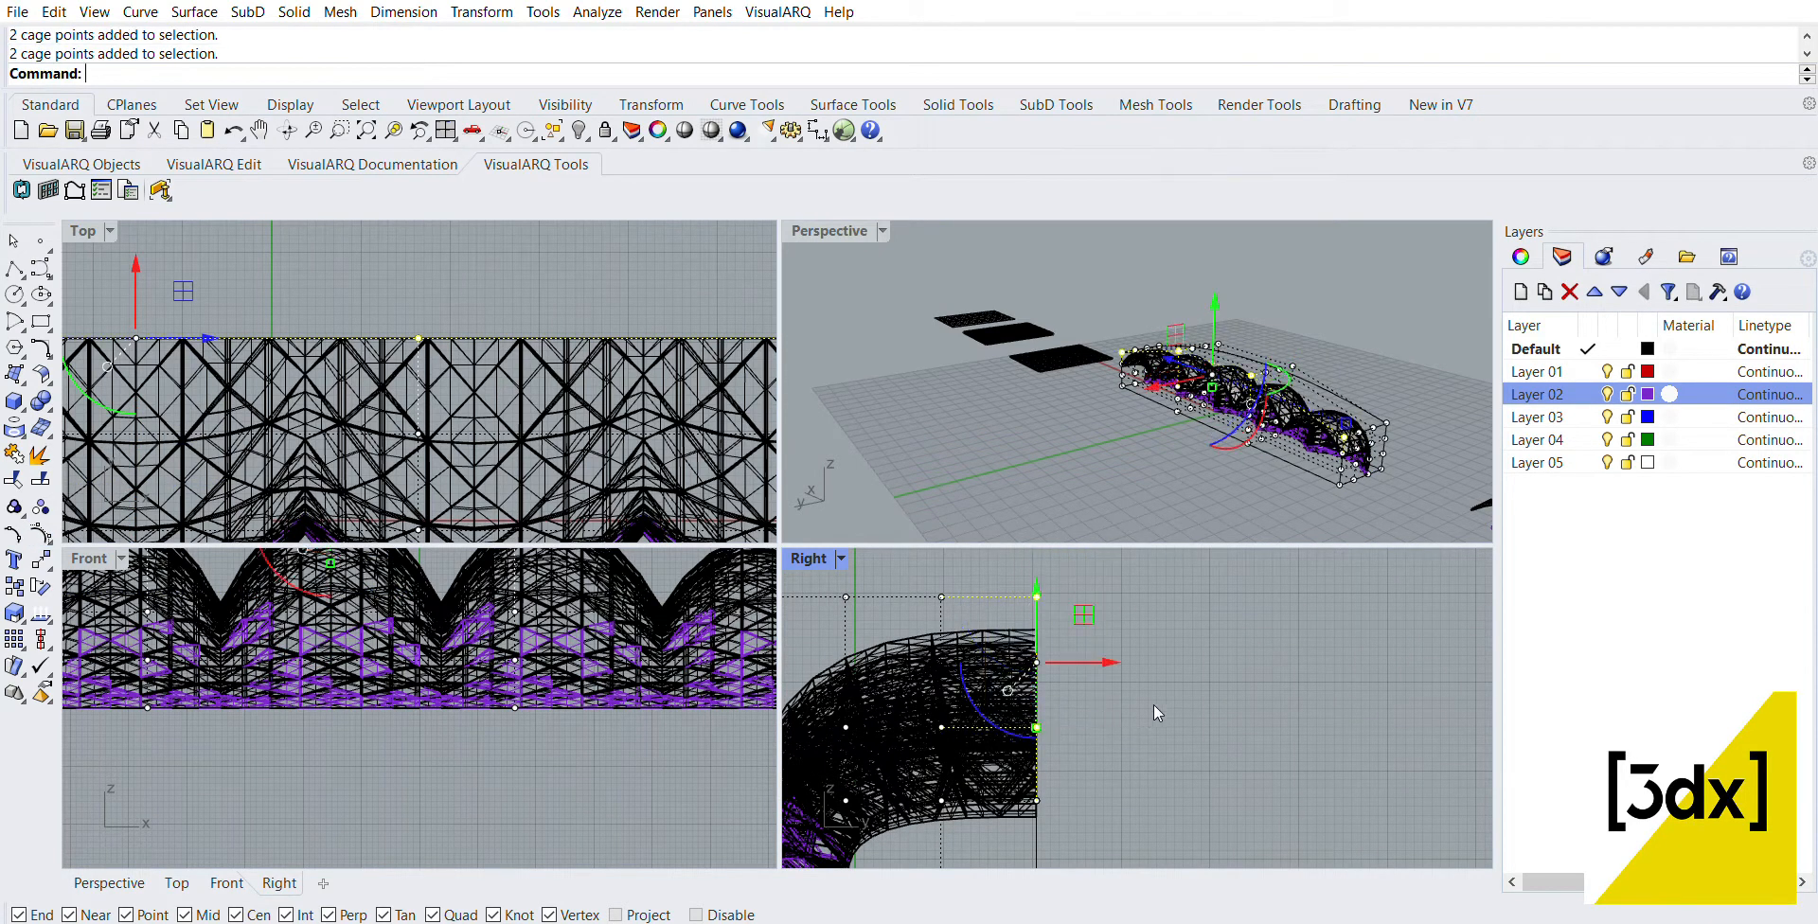
right_drag(1112, 422, 1297, 350)
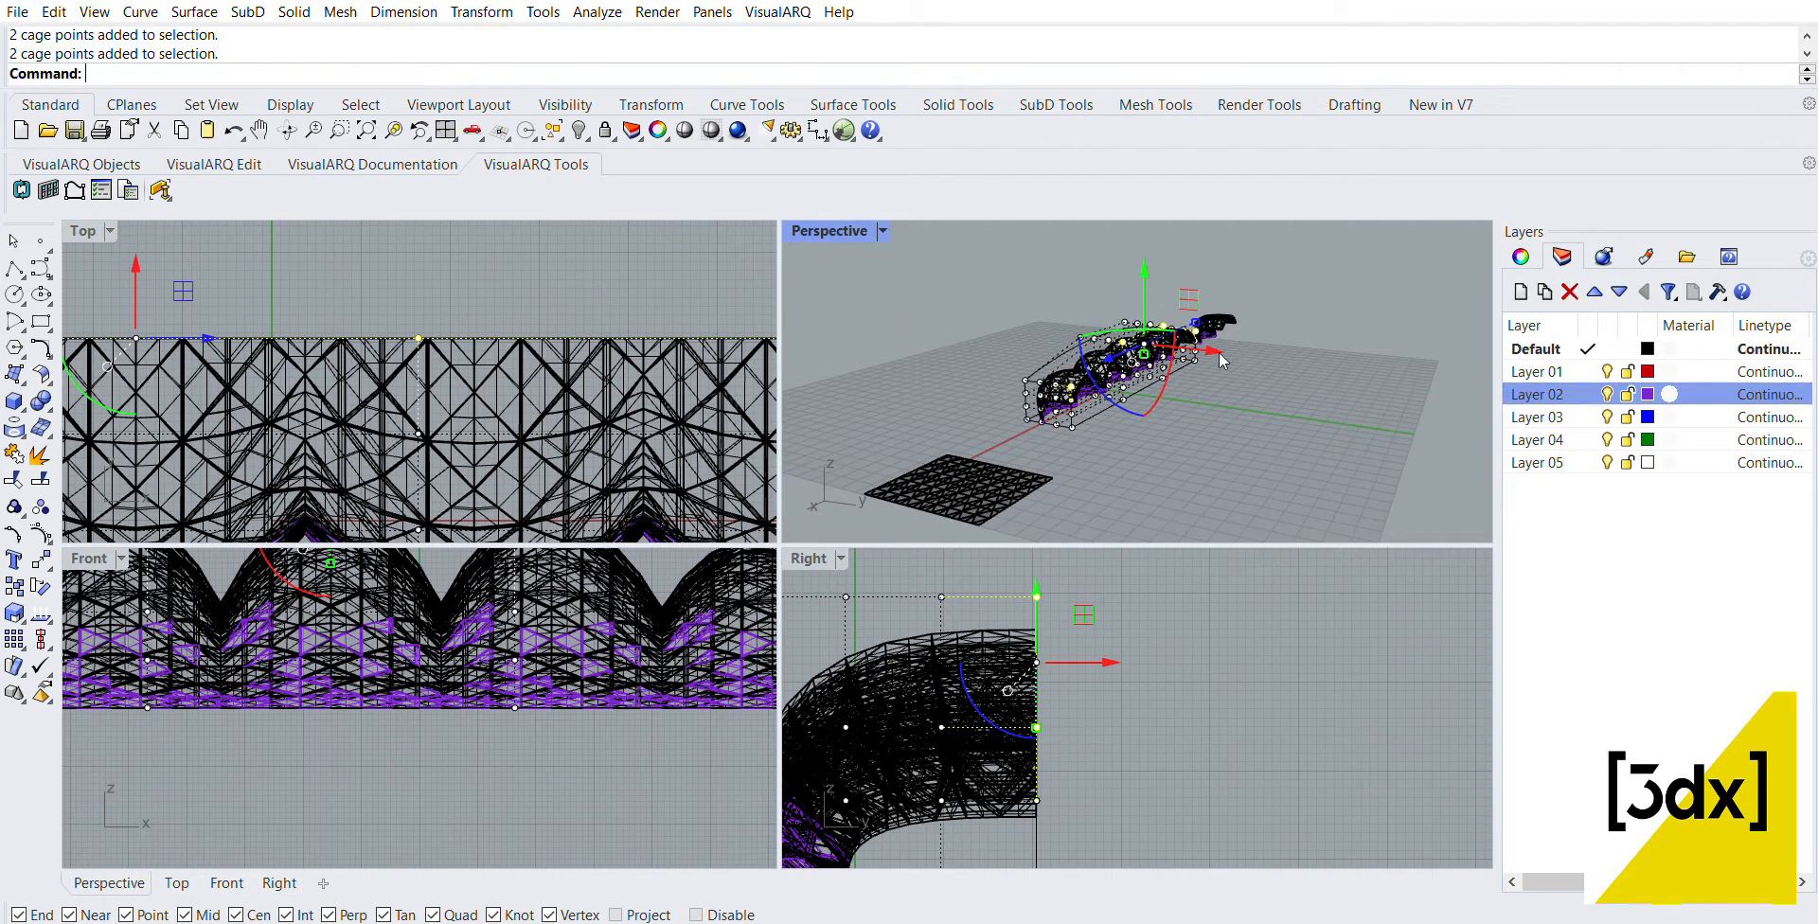
drag(1212, 343, 1233, 336)
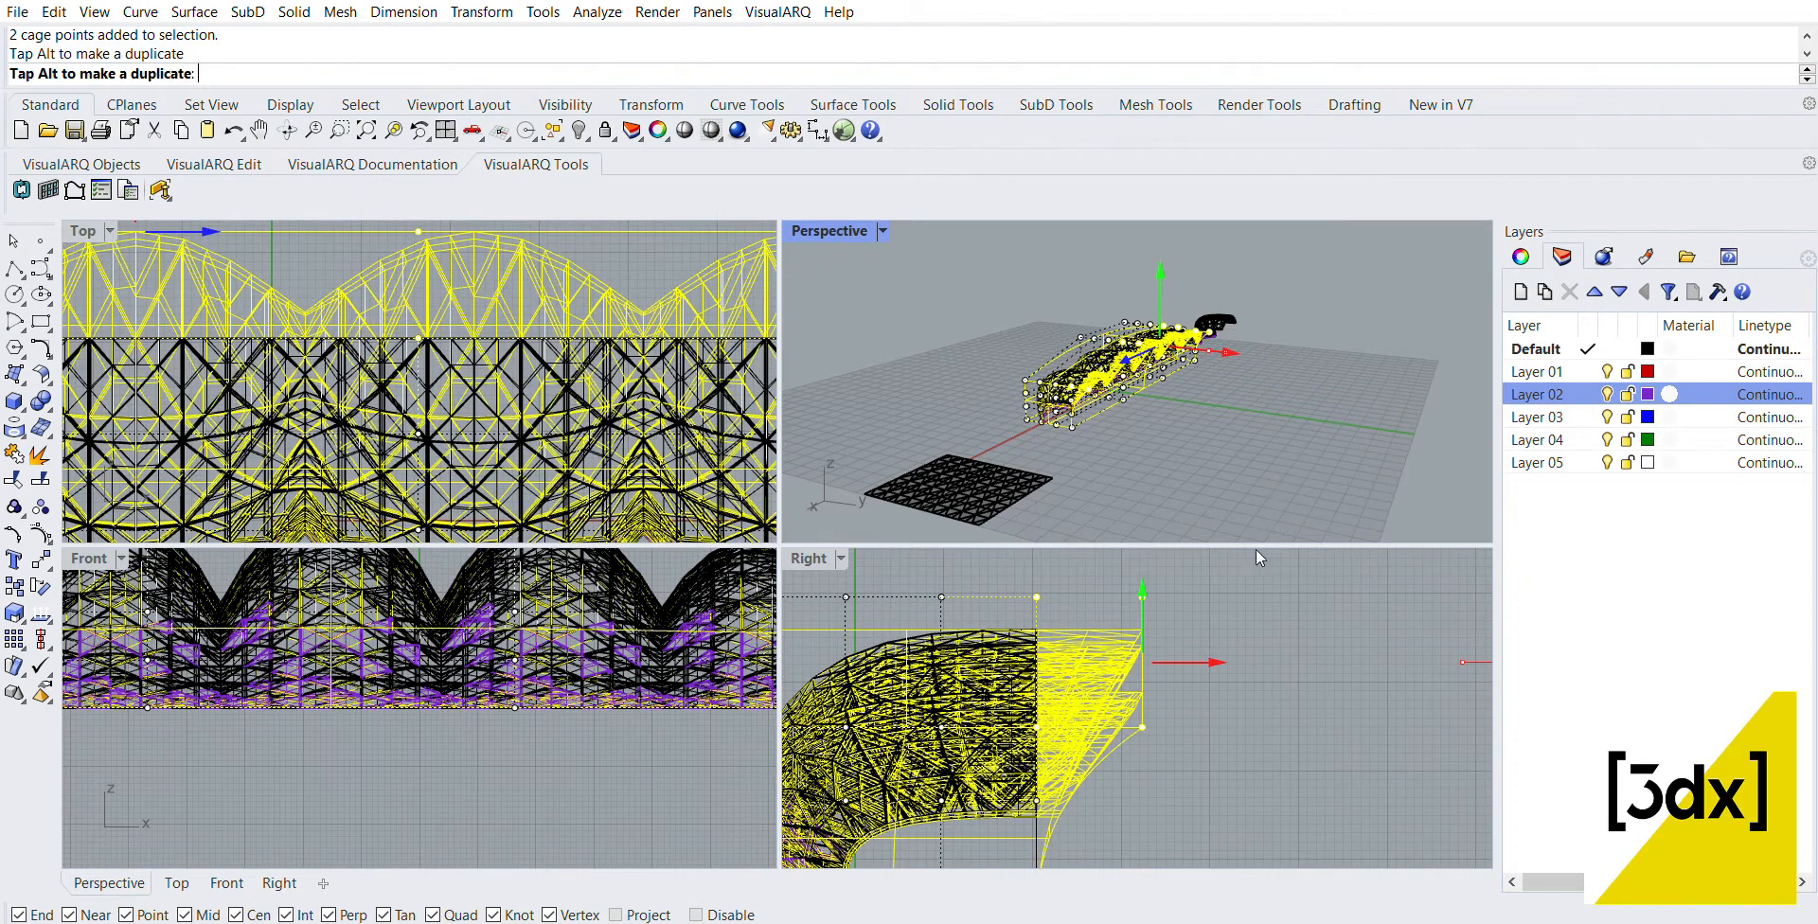
drag(1243, 513, 1245, 492)
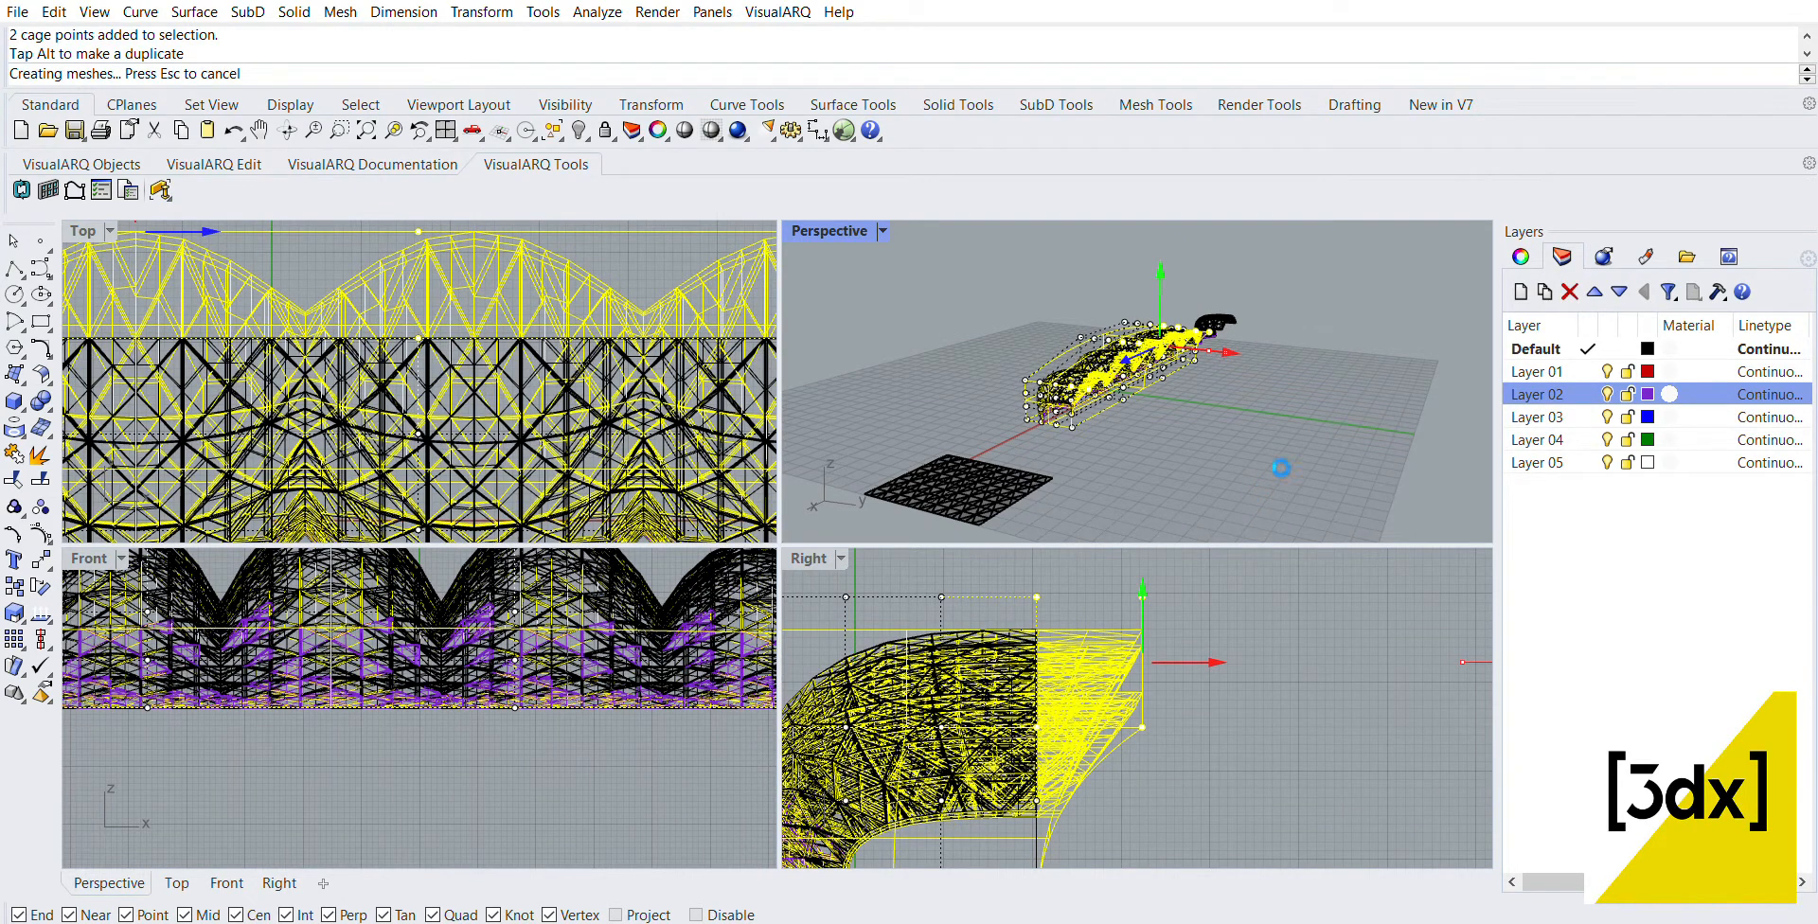
click(1258, 401)
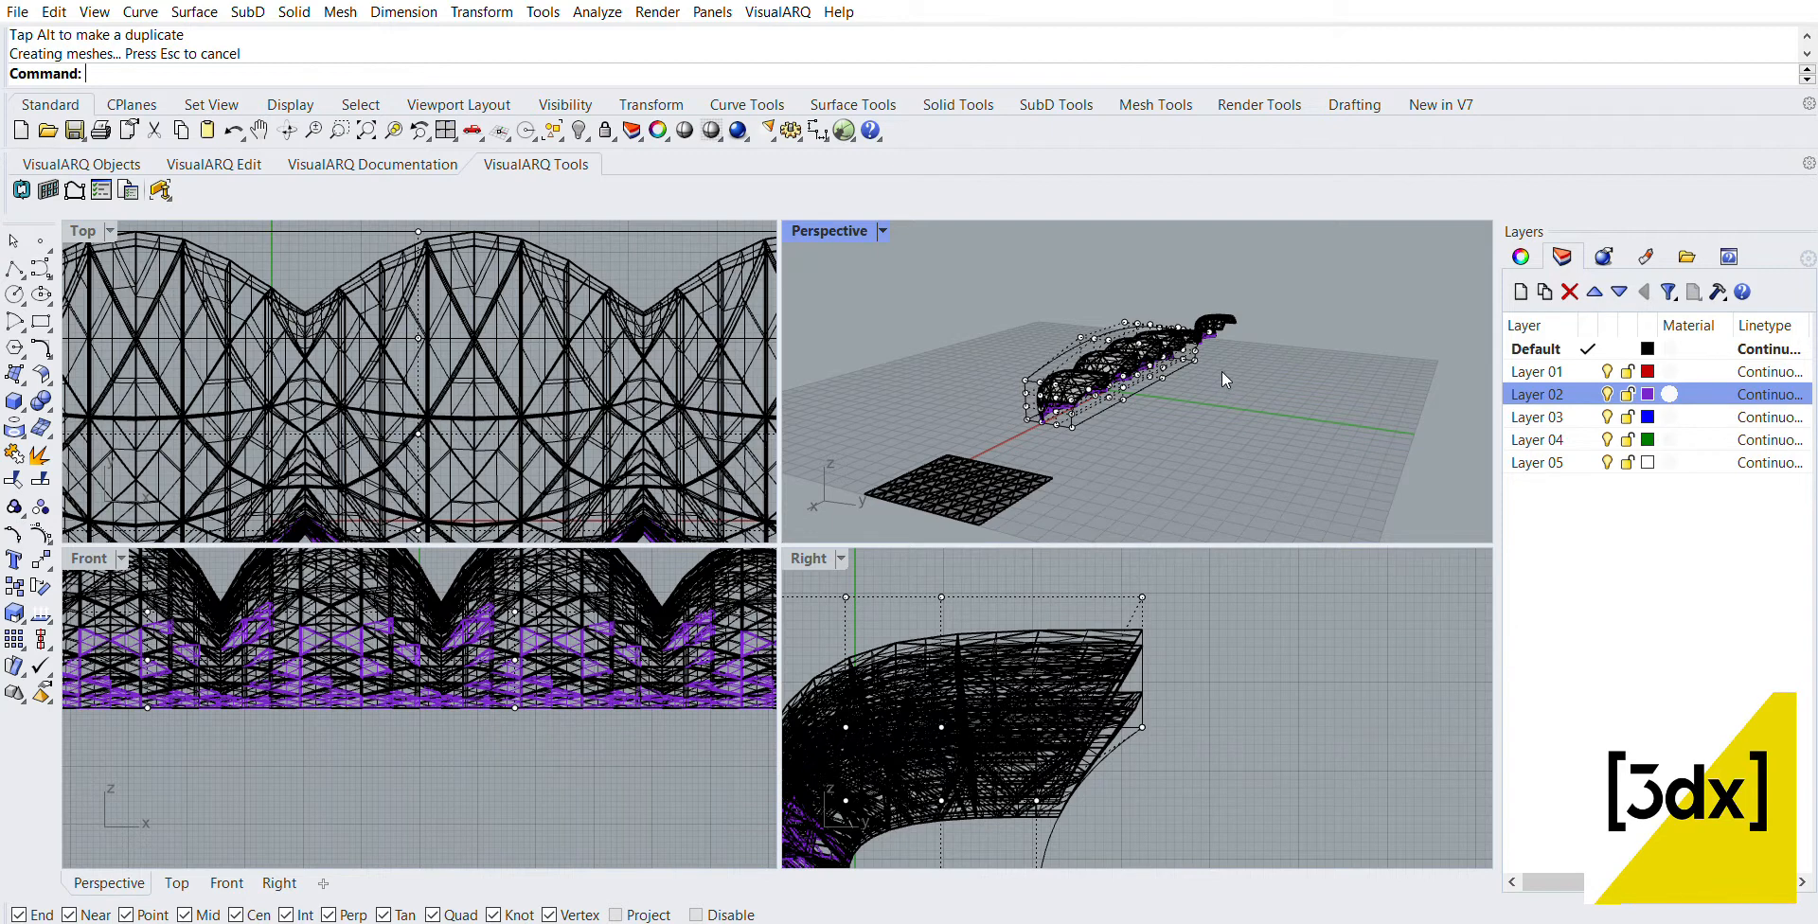
Step: Delete the control cage around the deformed row and maximize the Perspective view
key(Escape)
scroll(1048, 377, up, 5)
click(1055, 333)
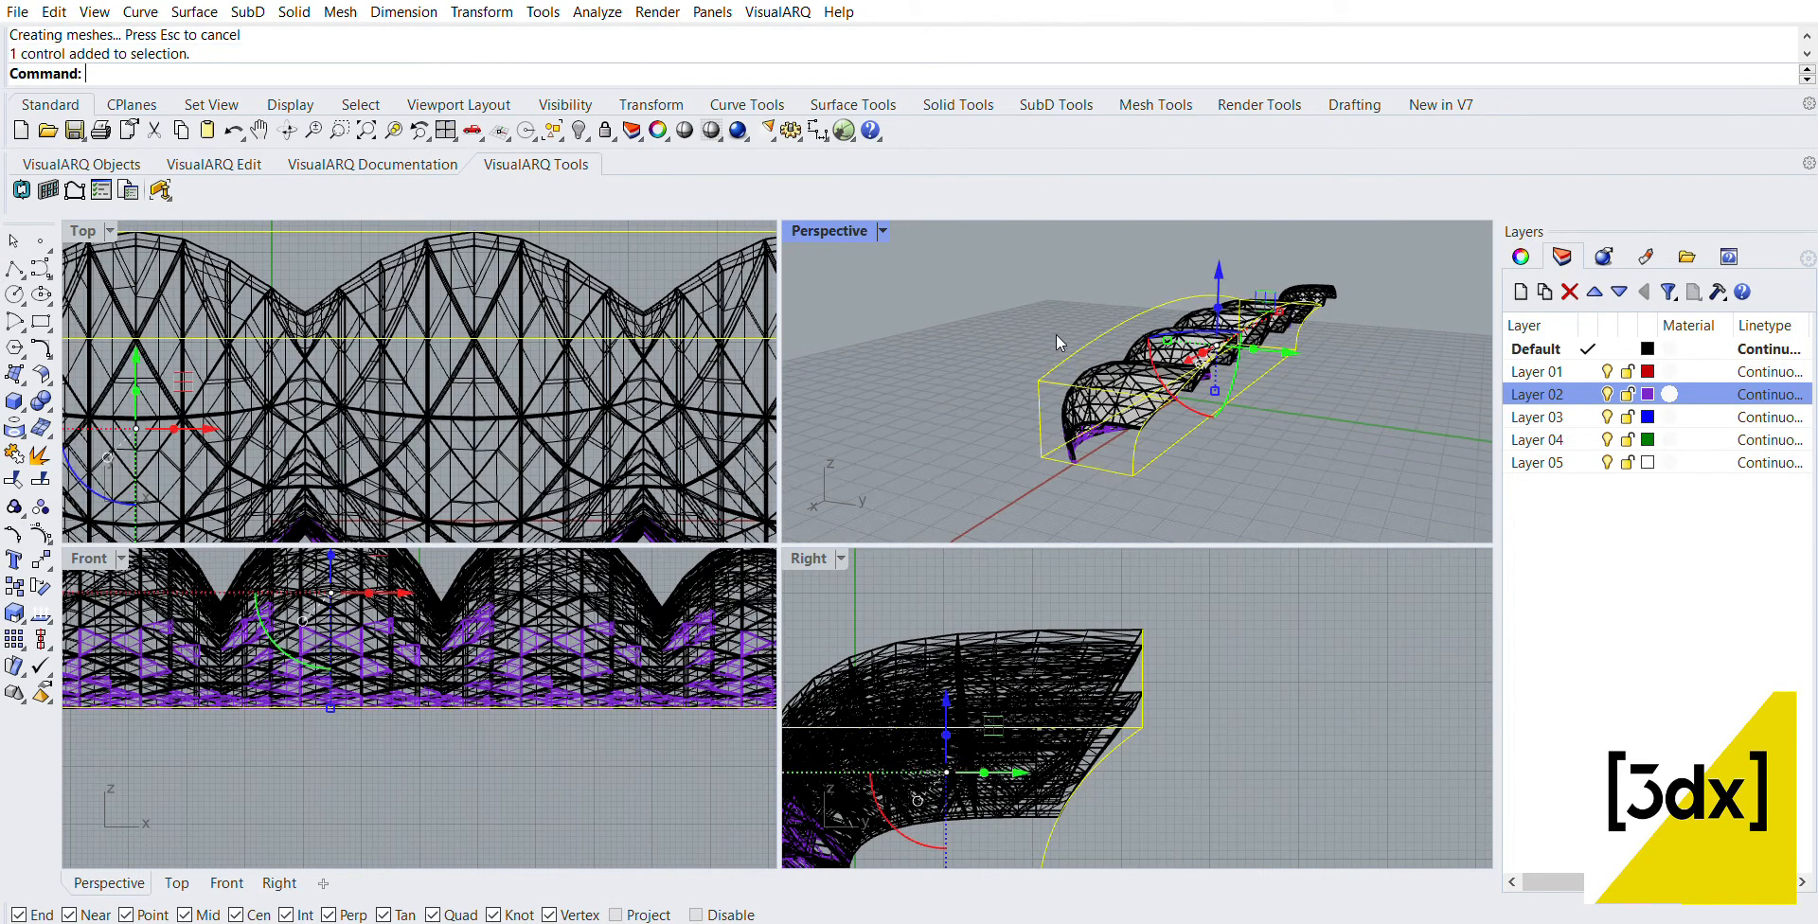
key(Delete)
right_drag(1055, 333, 1081, 723)
double_click(810, 229)
scroll(965, 358, down, 5)
drag(1082, 723, 774, 372)
right_drag(1085, 462, 1010, 462)
scroll(908, 555, down, 4)
scroll(907, 554, up, 2)
text(mirror)
key(Return)
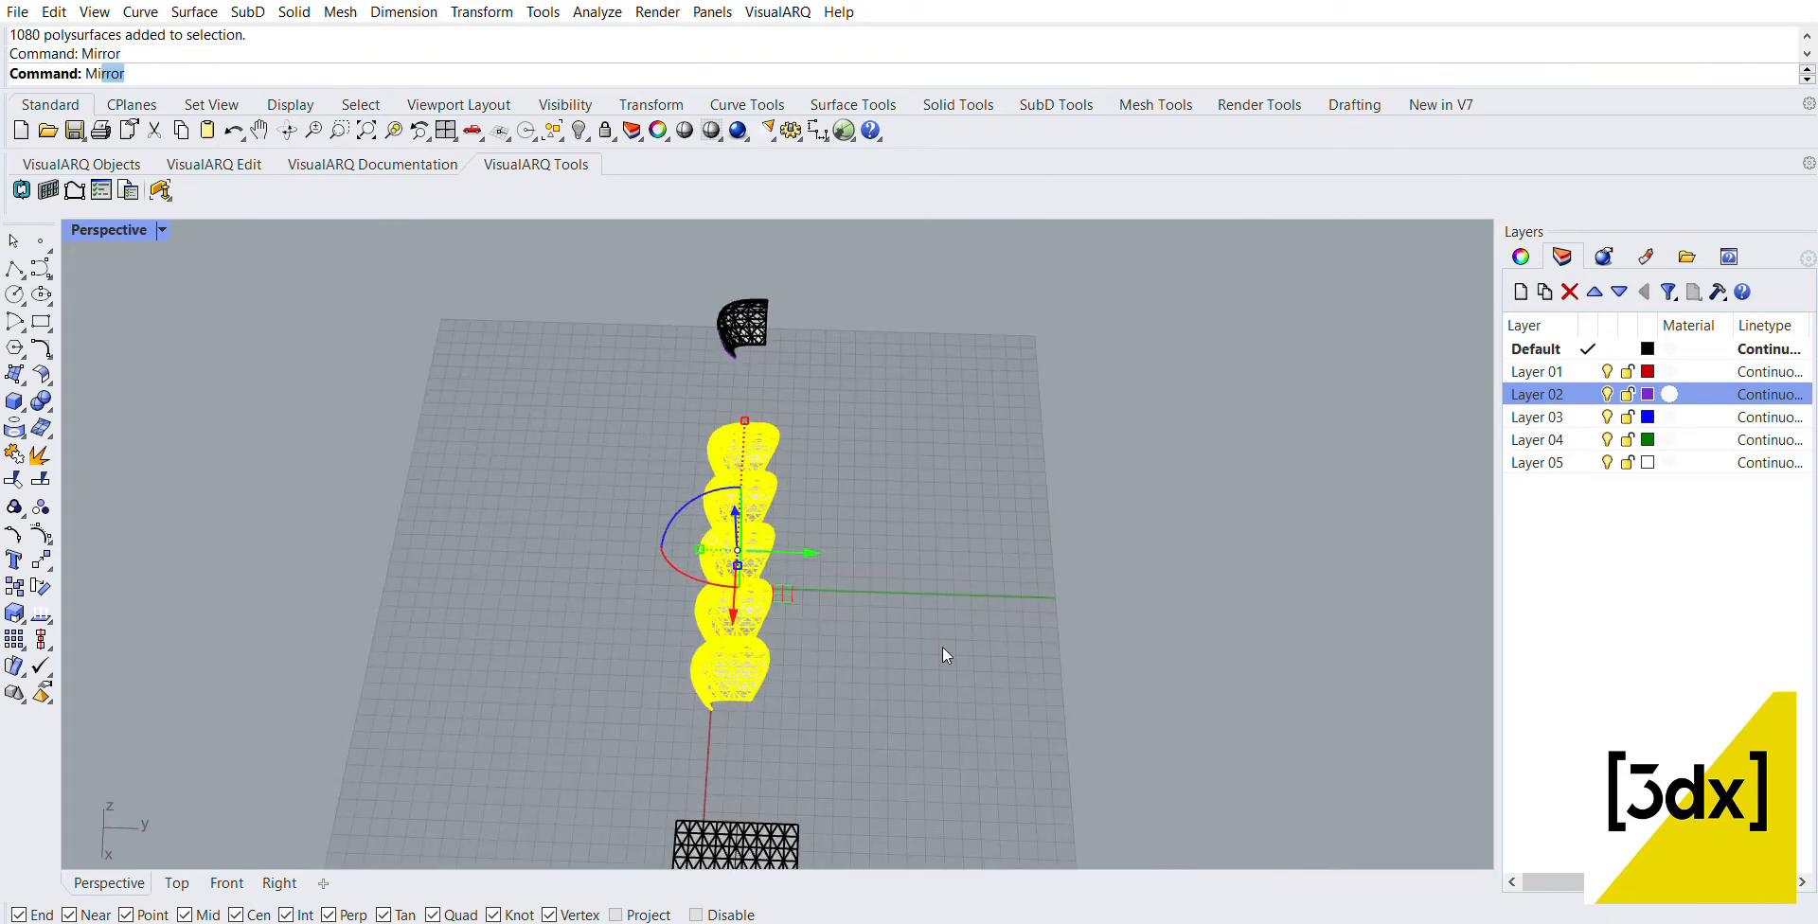
key(Escape)
key(Escape)
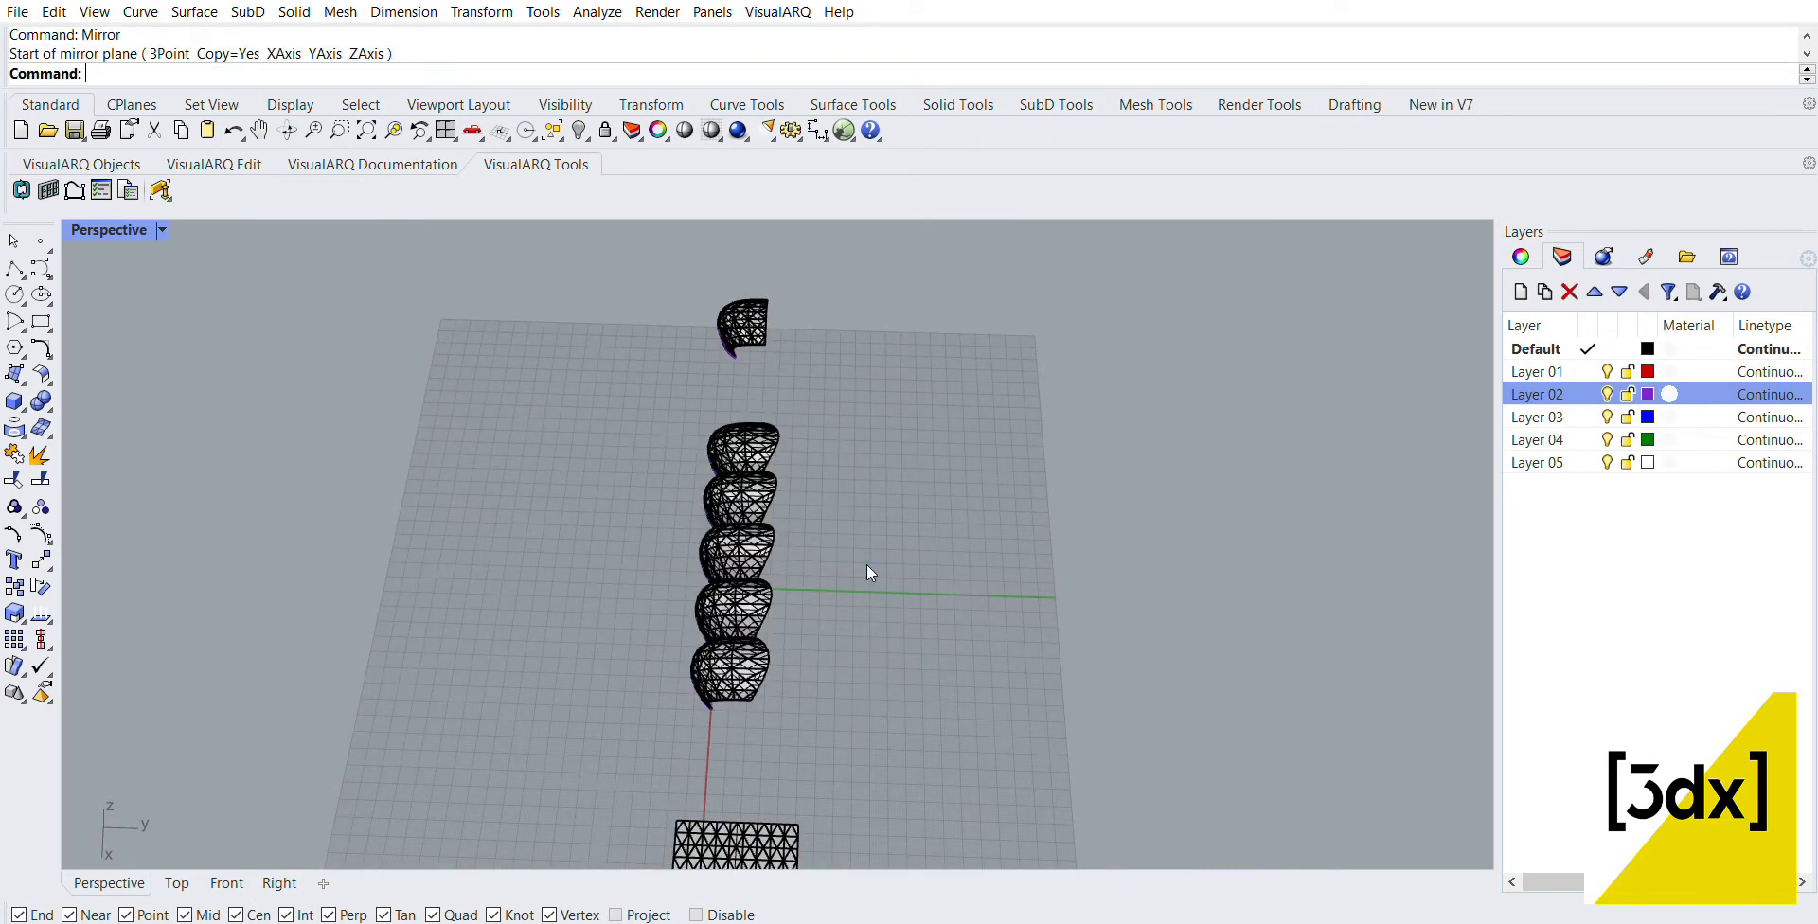
Step: Rotate the spare panel a quarter turn about Z so its open side faces the five-panel row
scroll(786, 313, up, 3)
click(775, 322)
scroll(807, 338, up, 4)
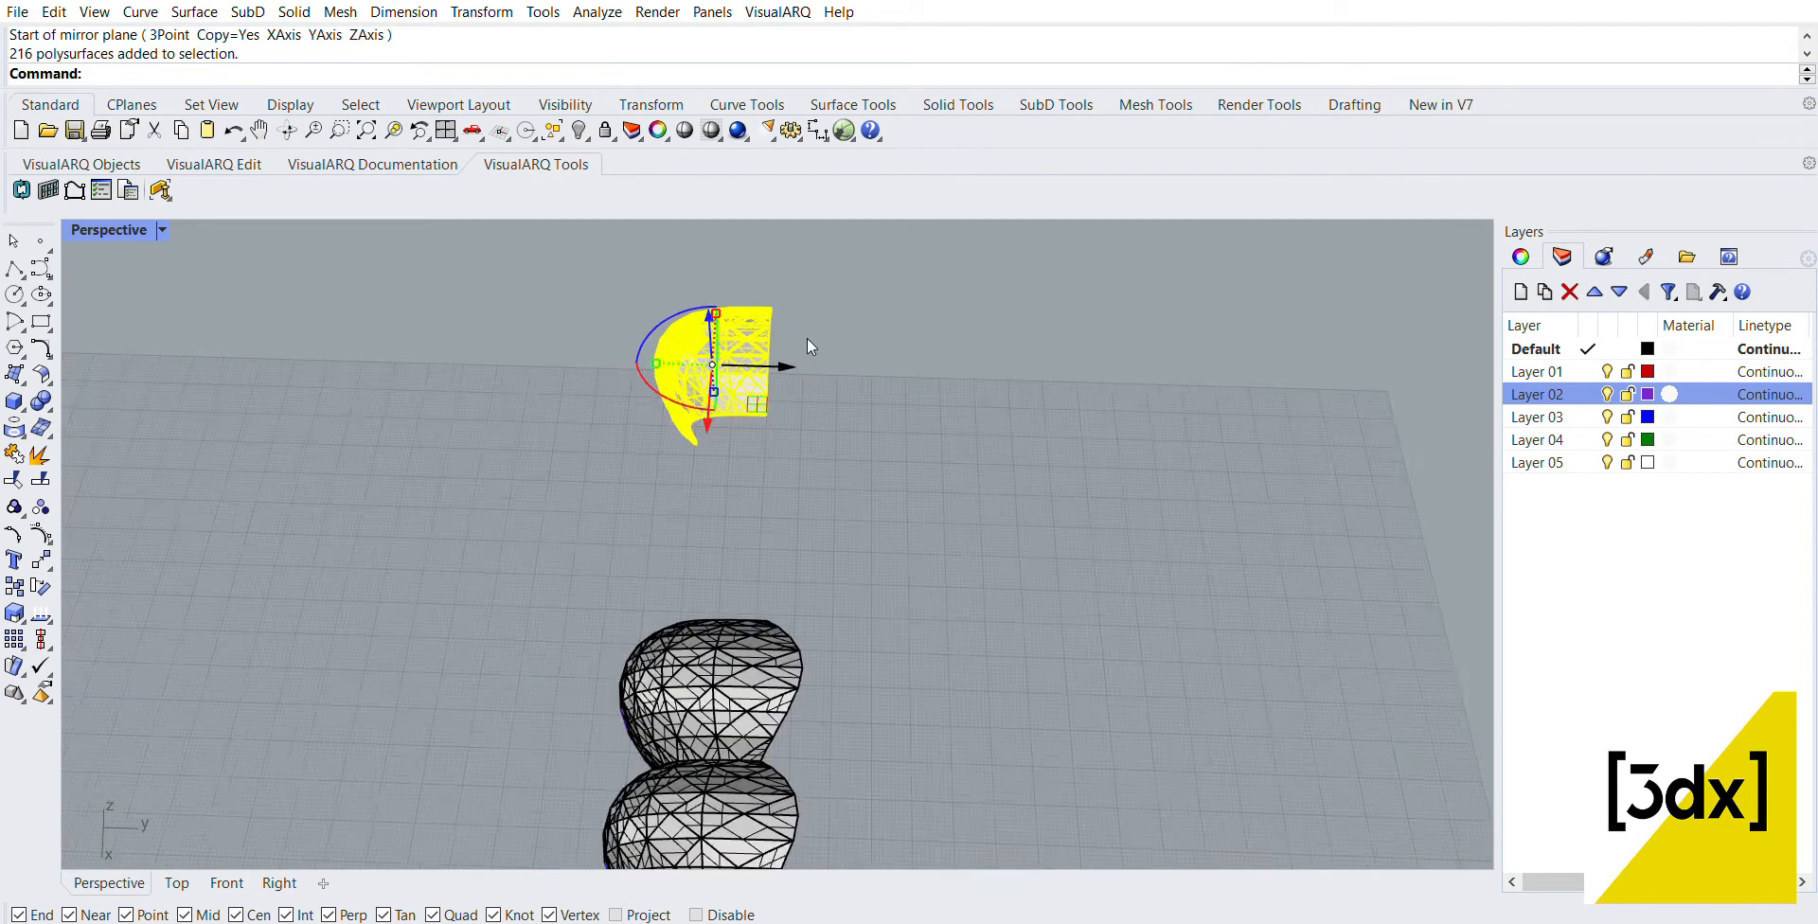
drag(638, 308, 751, 407)
Step: Copy the rotated spare panel twice from its lower corner, snapping each copy to the previous panel's corner to form three adjoining panels
text(opy)
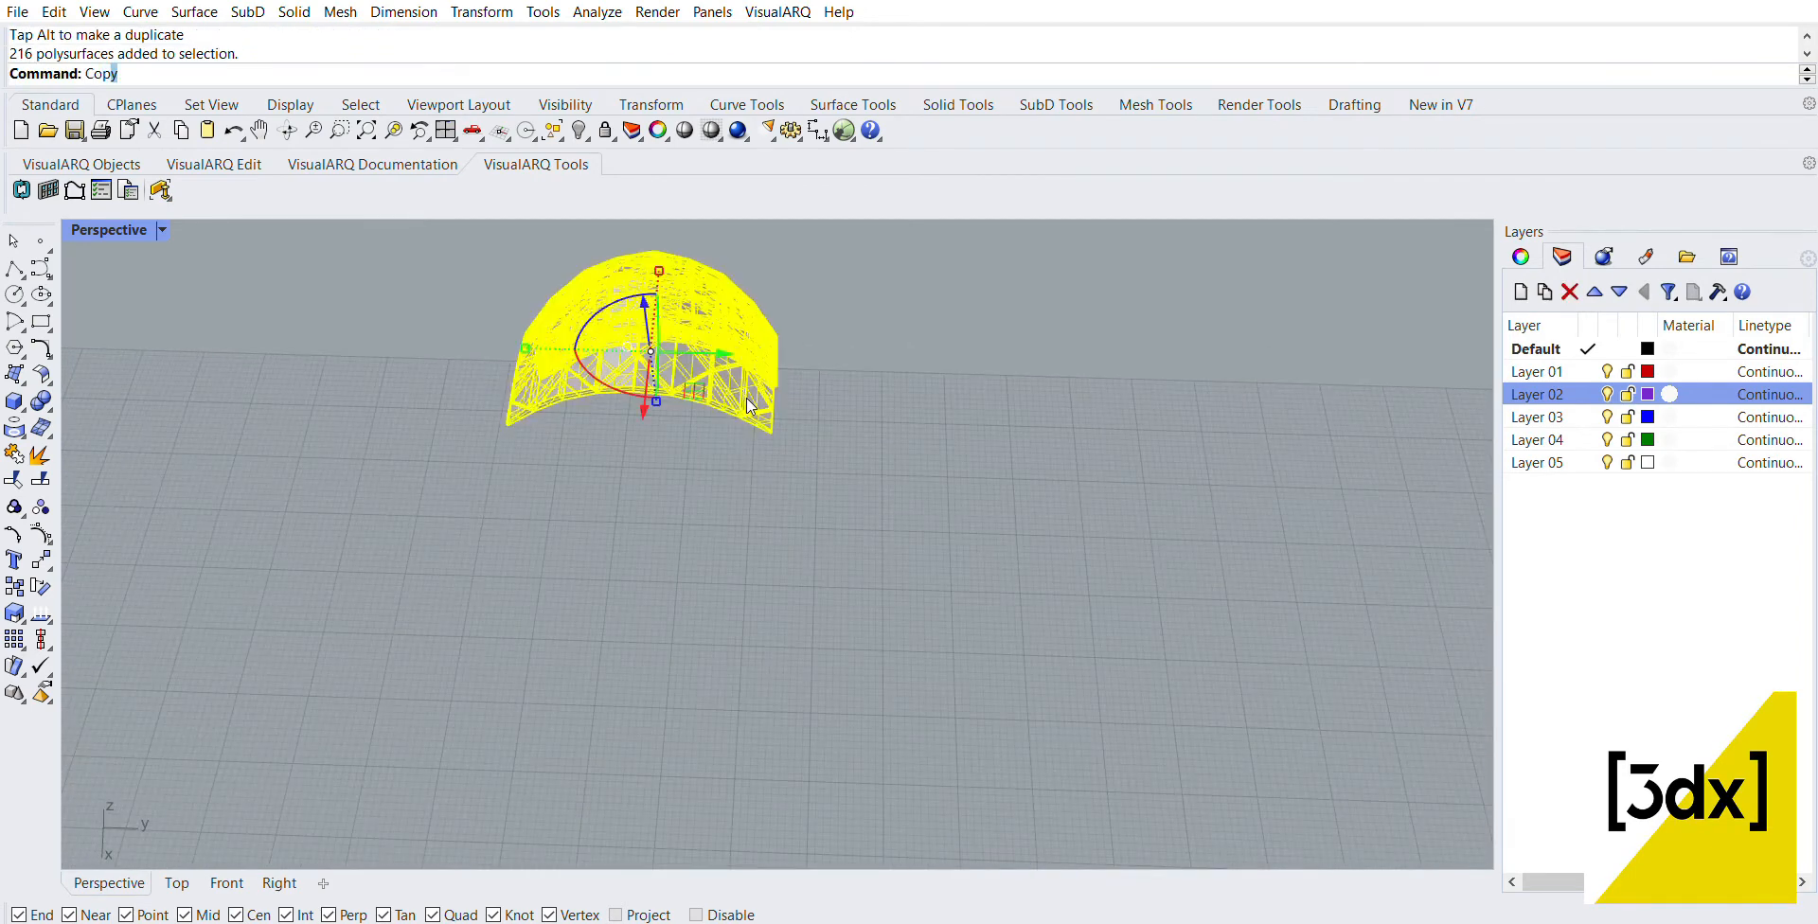
key(Return)
right_drag(446, 385, 796, 367)
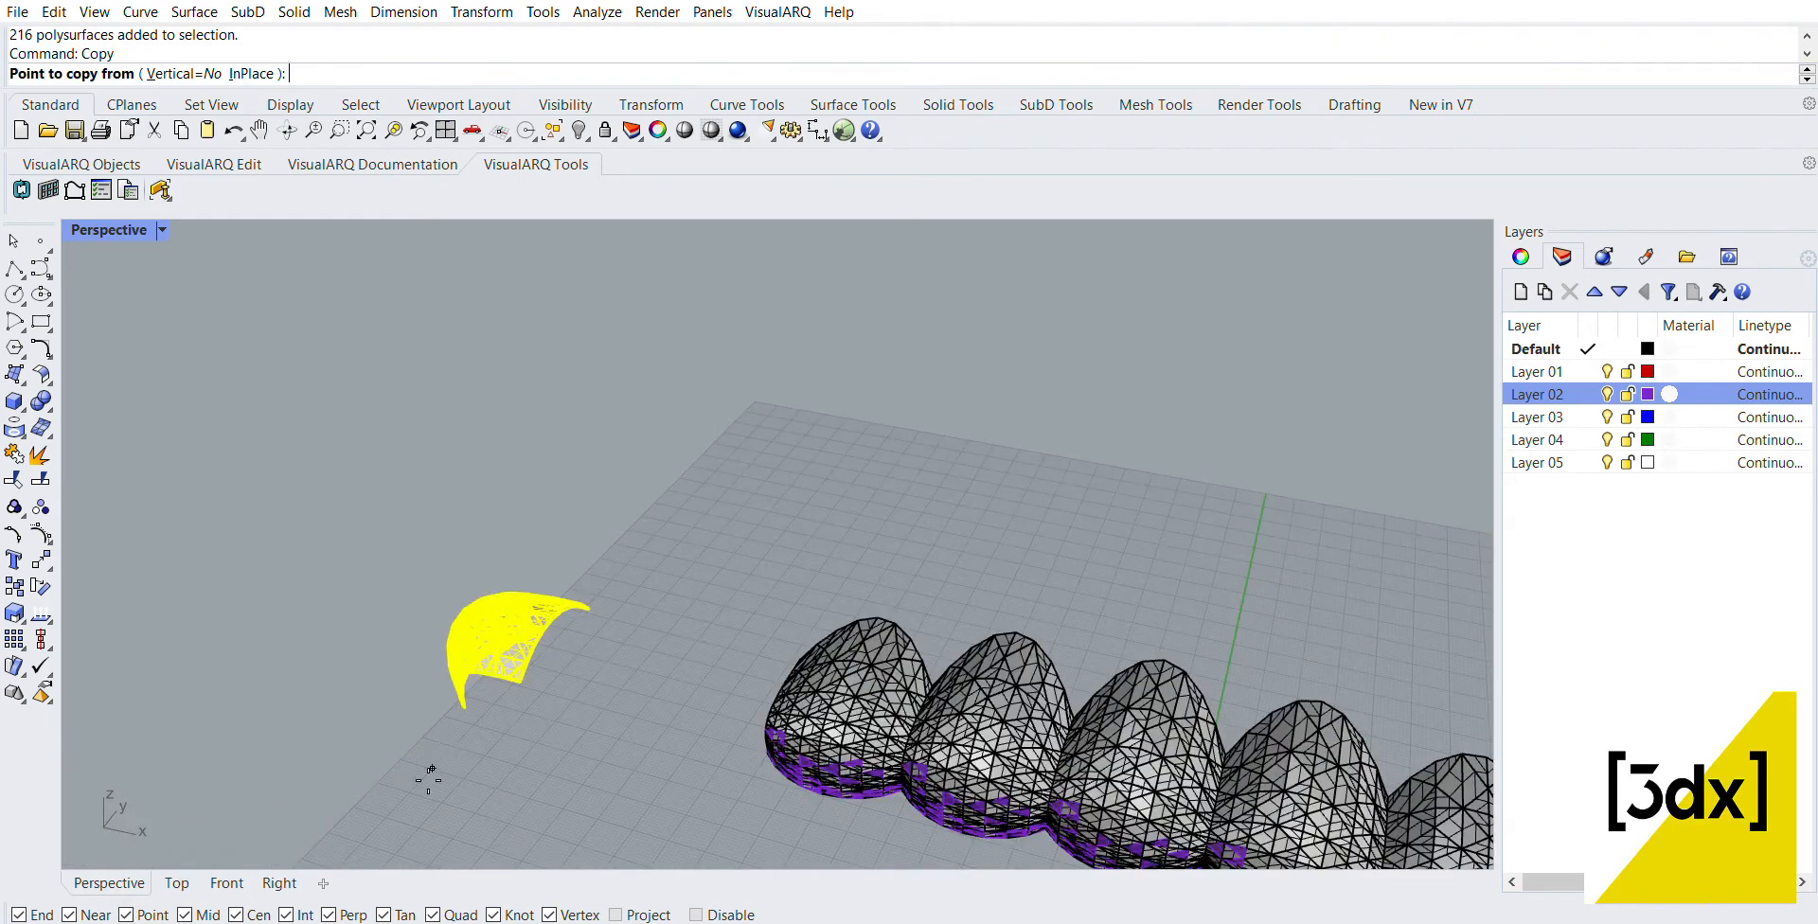
scroll(519, 600, up, 6)
click(543, 571)
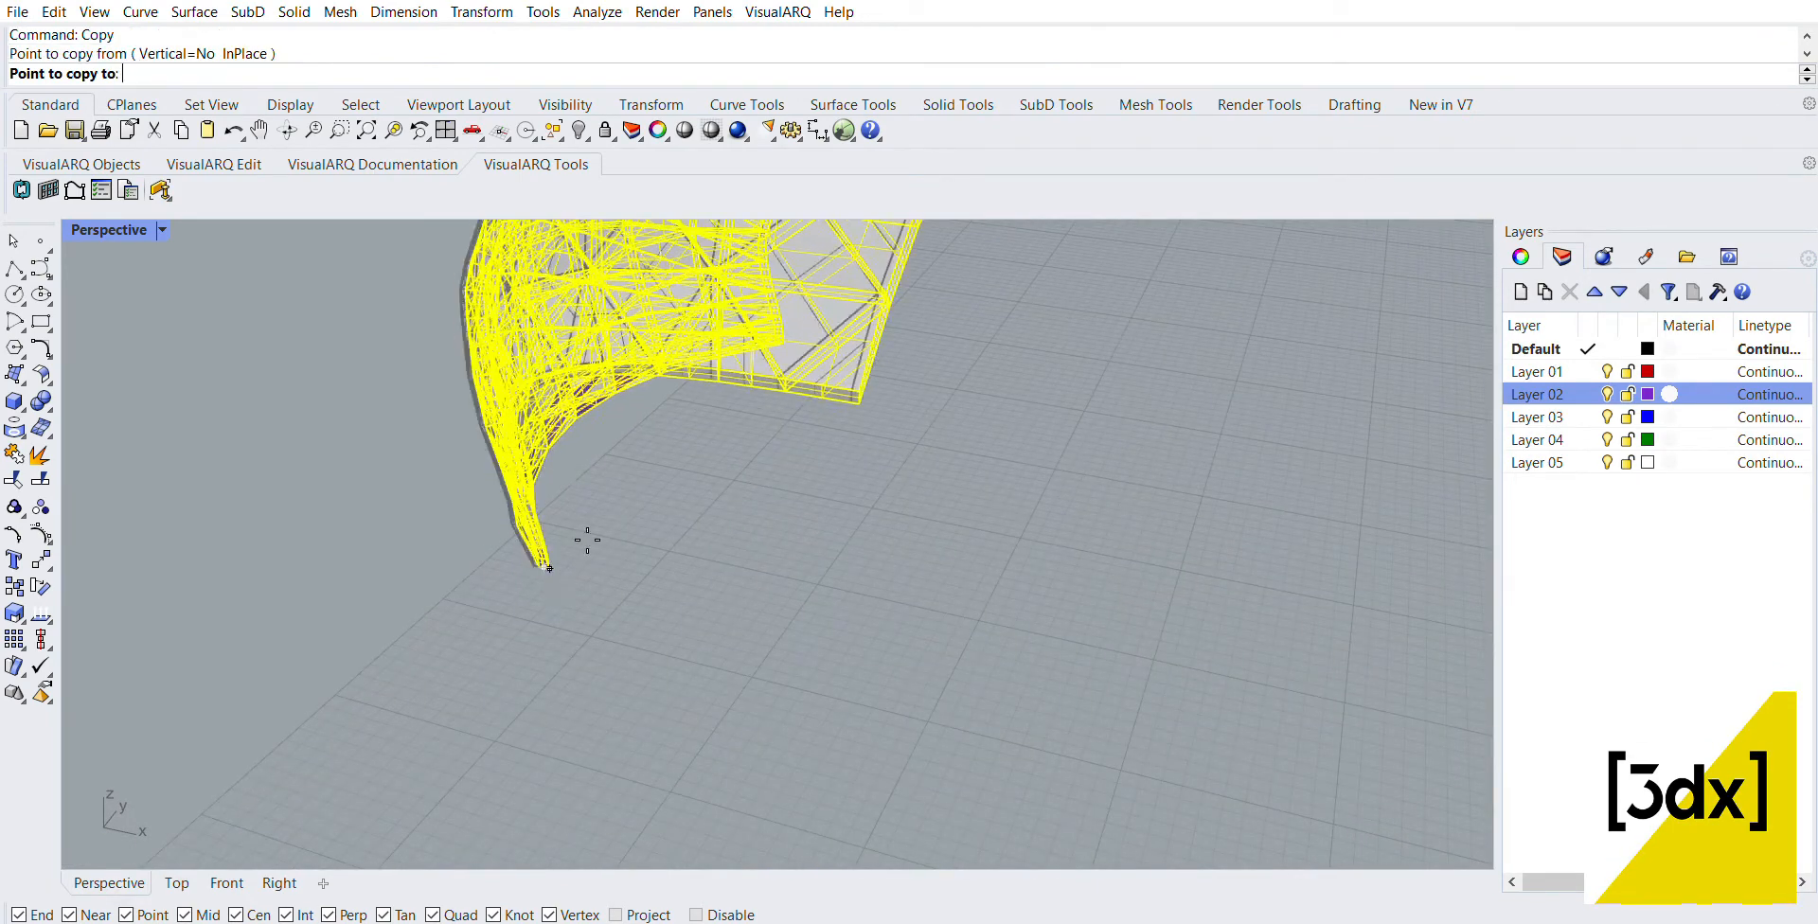
scroll(772, 337, up, 2)
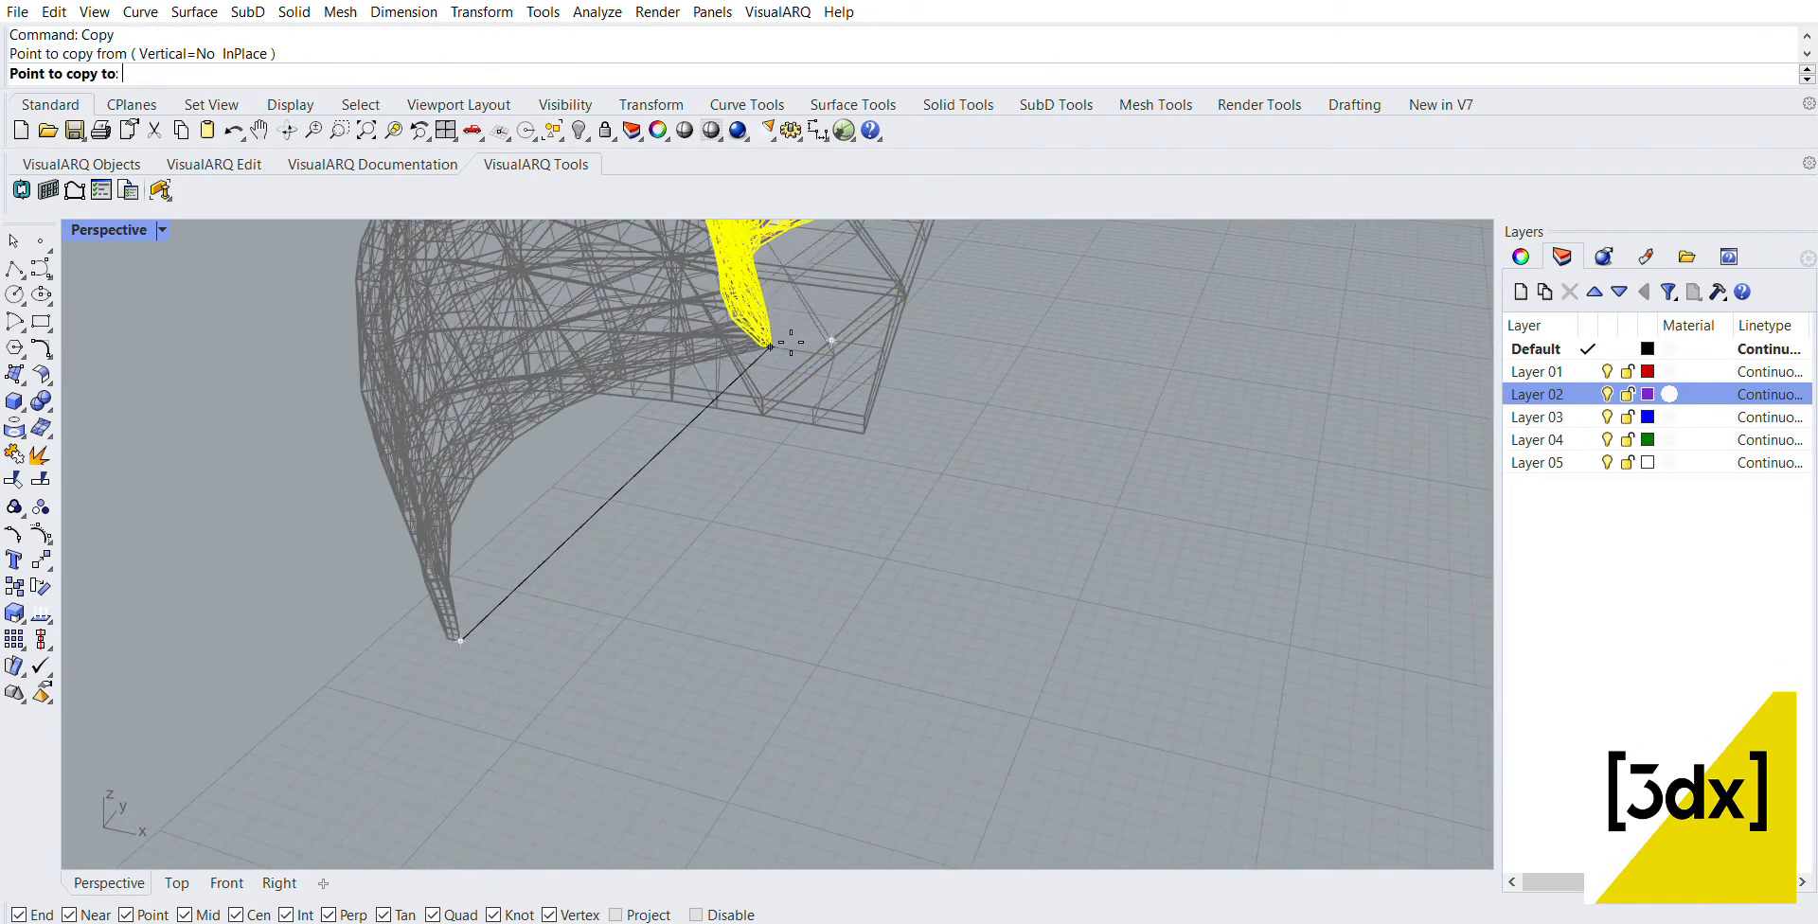
click(772, 336)
scroll(637, 576, down, 5)
scroll(817, 247, up, 4)
right_drag(817, 248, 99, 407)
scroll(232, 351, down, 7)
scroll(754, 401, up, 8)
scroll(755, 402, up, 5)
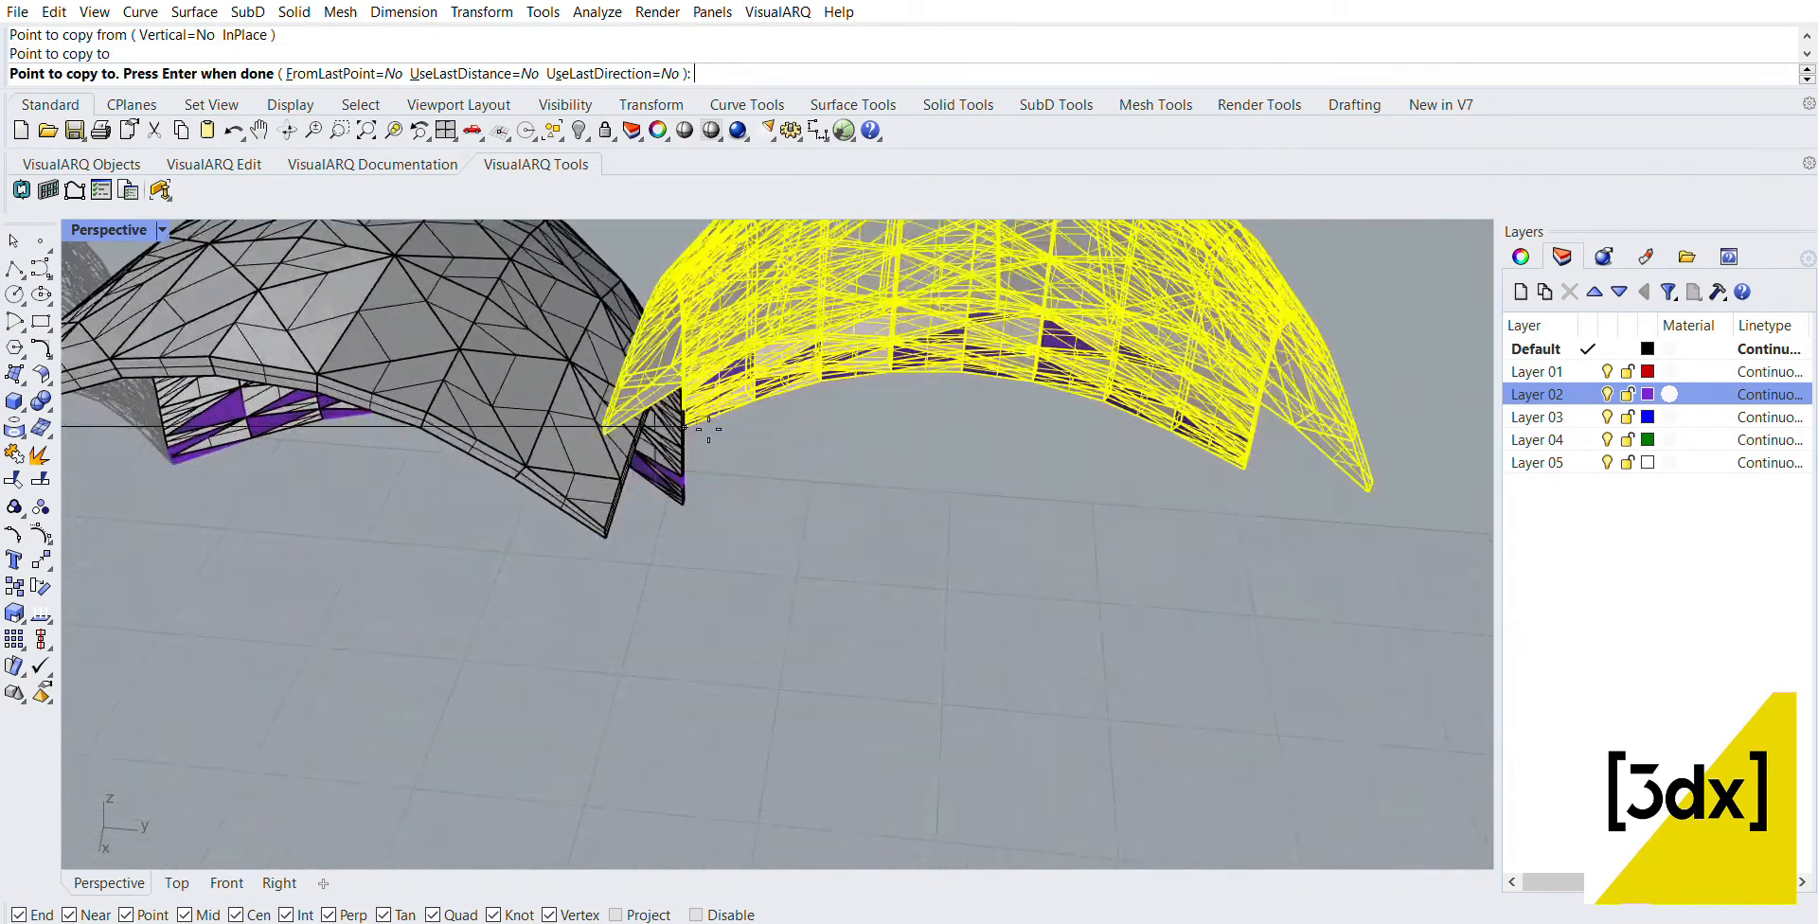
click(705, 499)
key(Return)
scroll(1140, 517, down, 5)
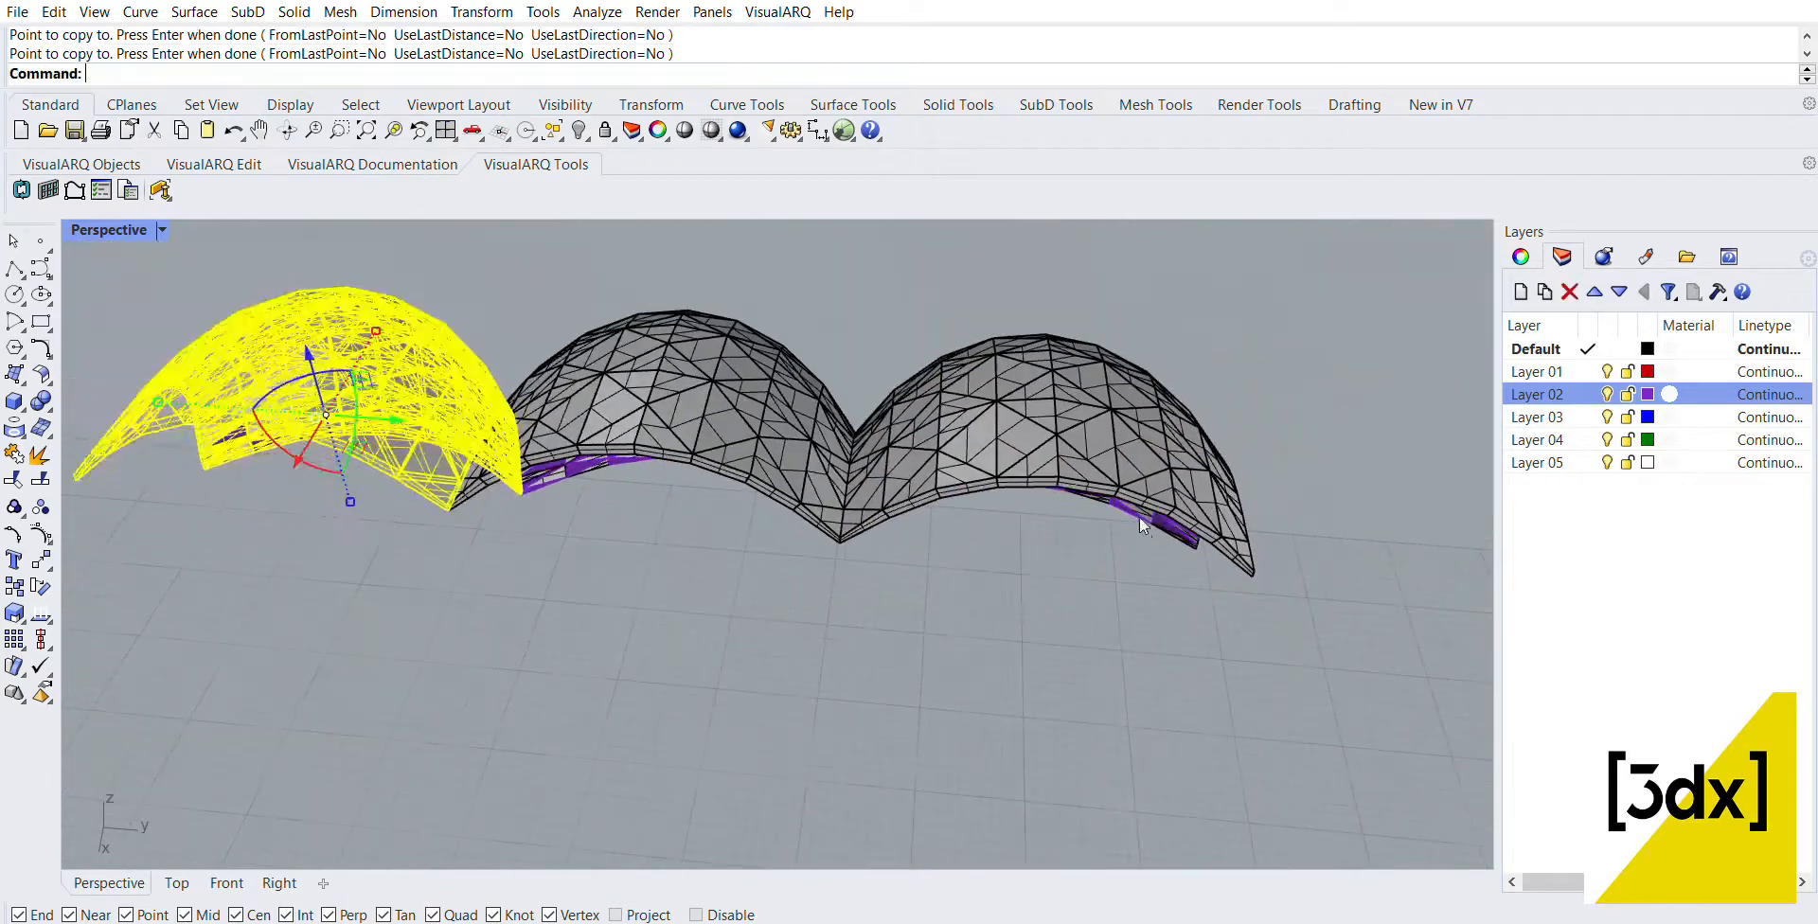
key(Escape)
Step: Mirror the three-panel row, keeping the original, about a line parallel to the row on its open side
scroll(1100, 492, down, 6)
drag(966, 466, 695, 354)
scroll(791, 420, down, 8)
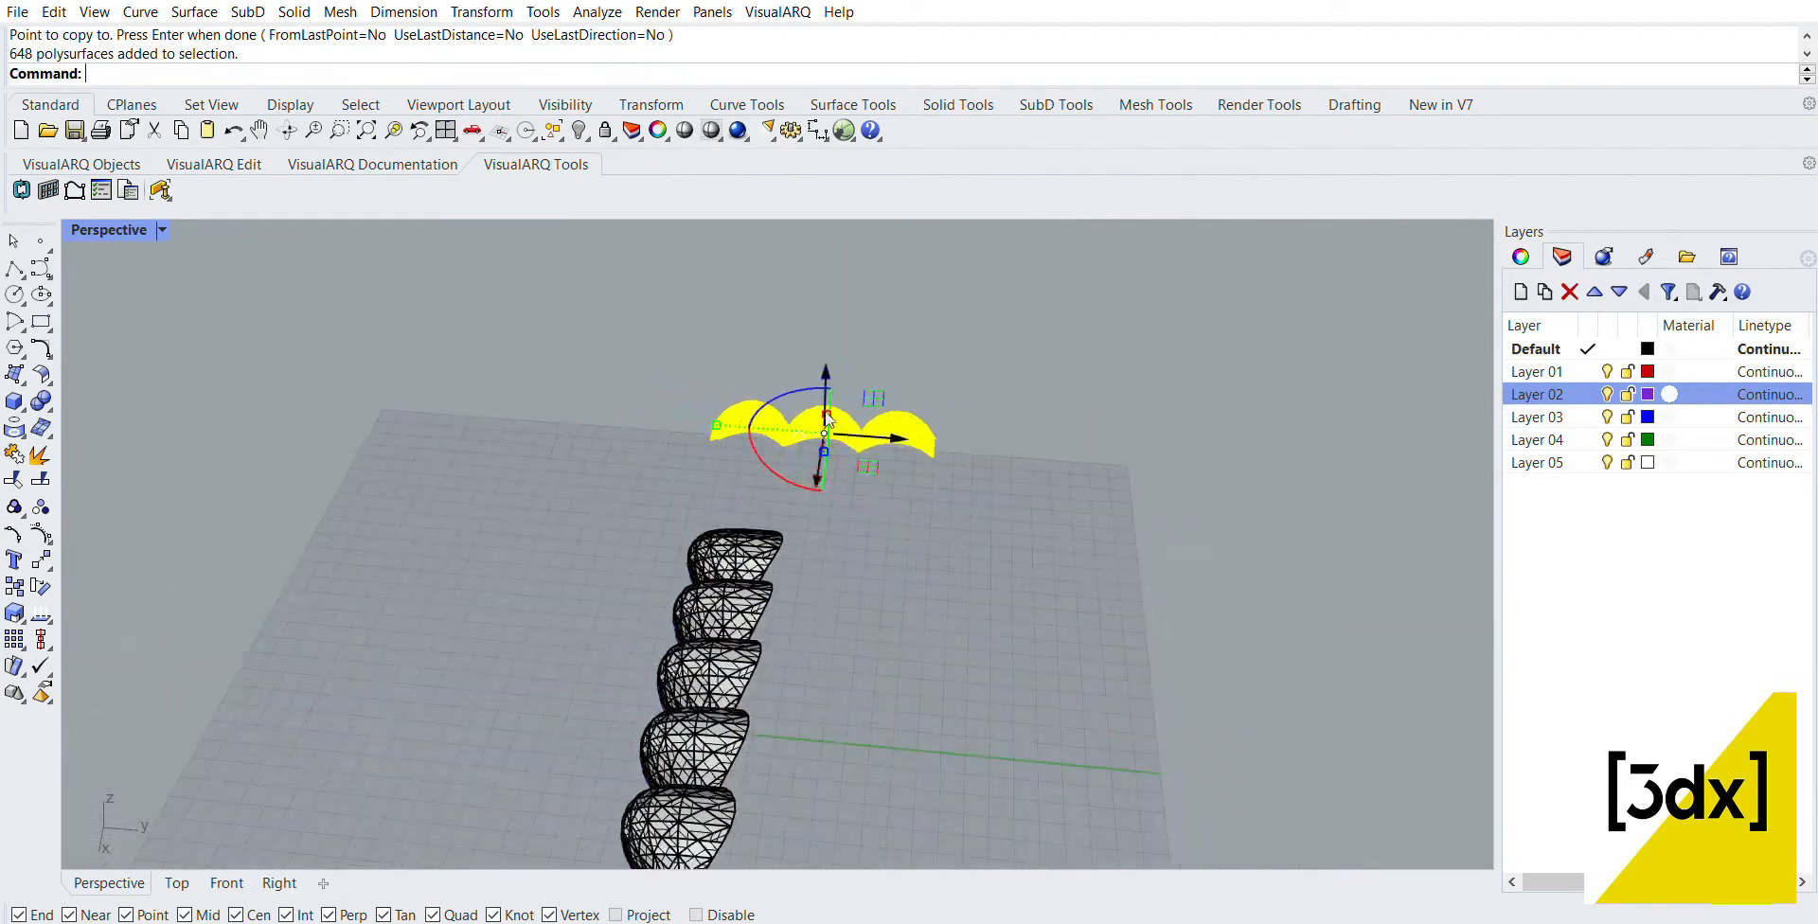
scroll(872, 497, up, 6)
right_drag(873, 496, 1013, 568)
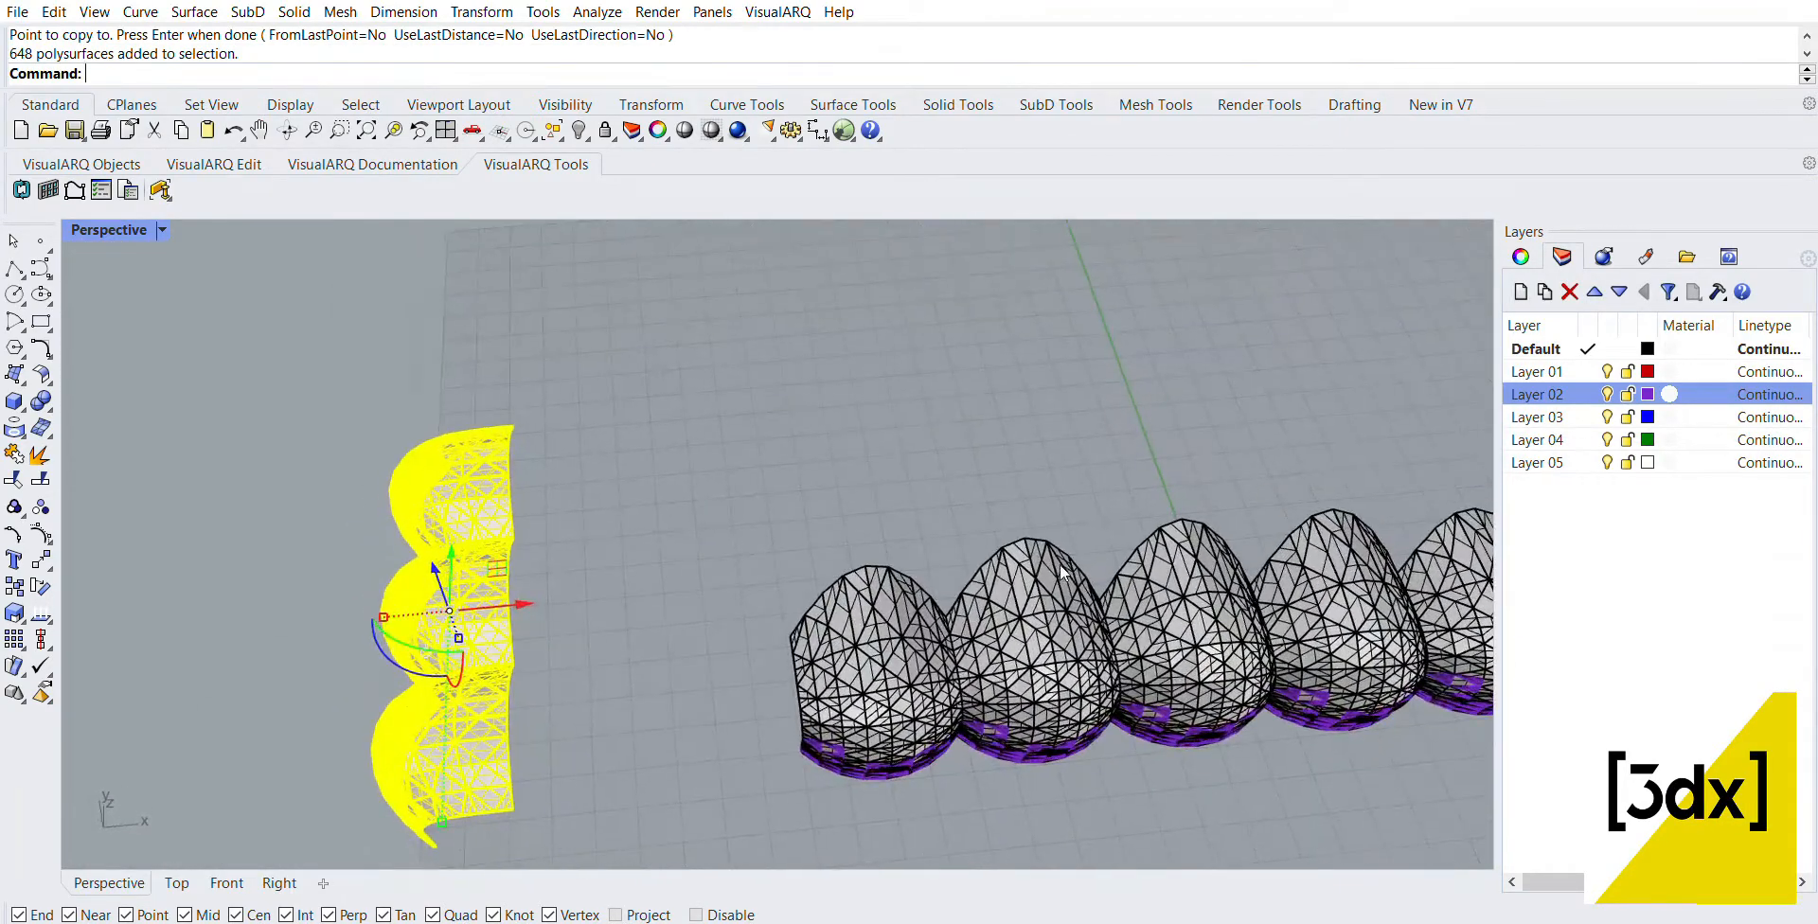
text(Mirror)
key(Return)
click(616, 805)
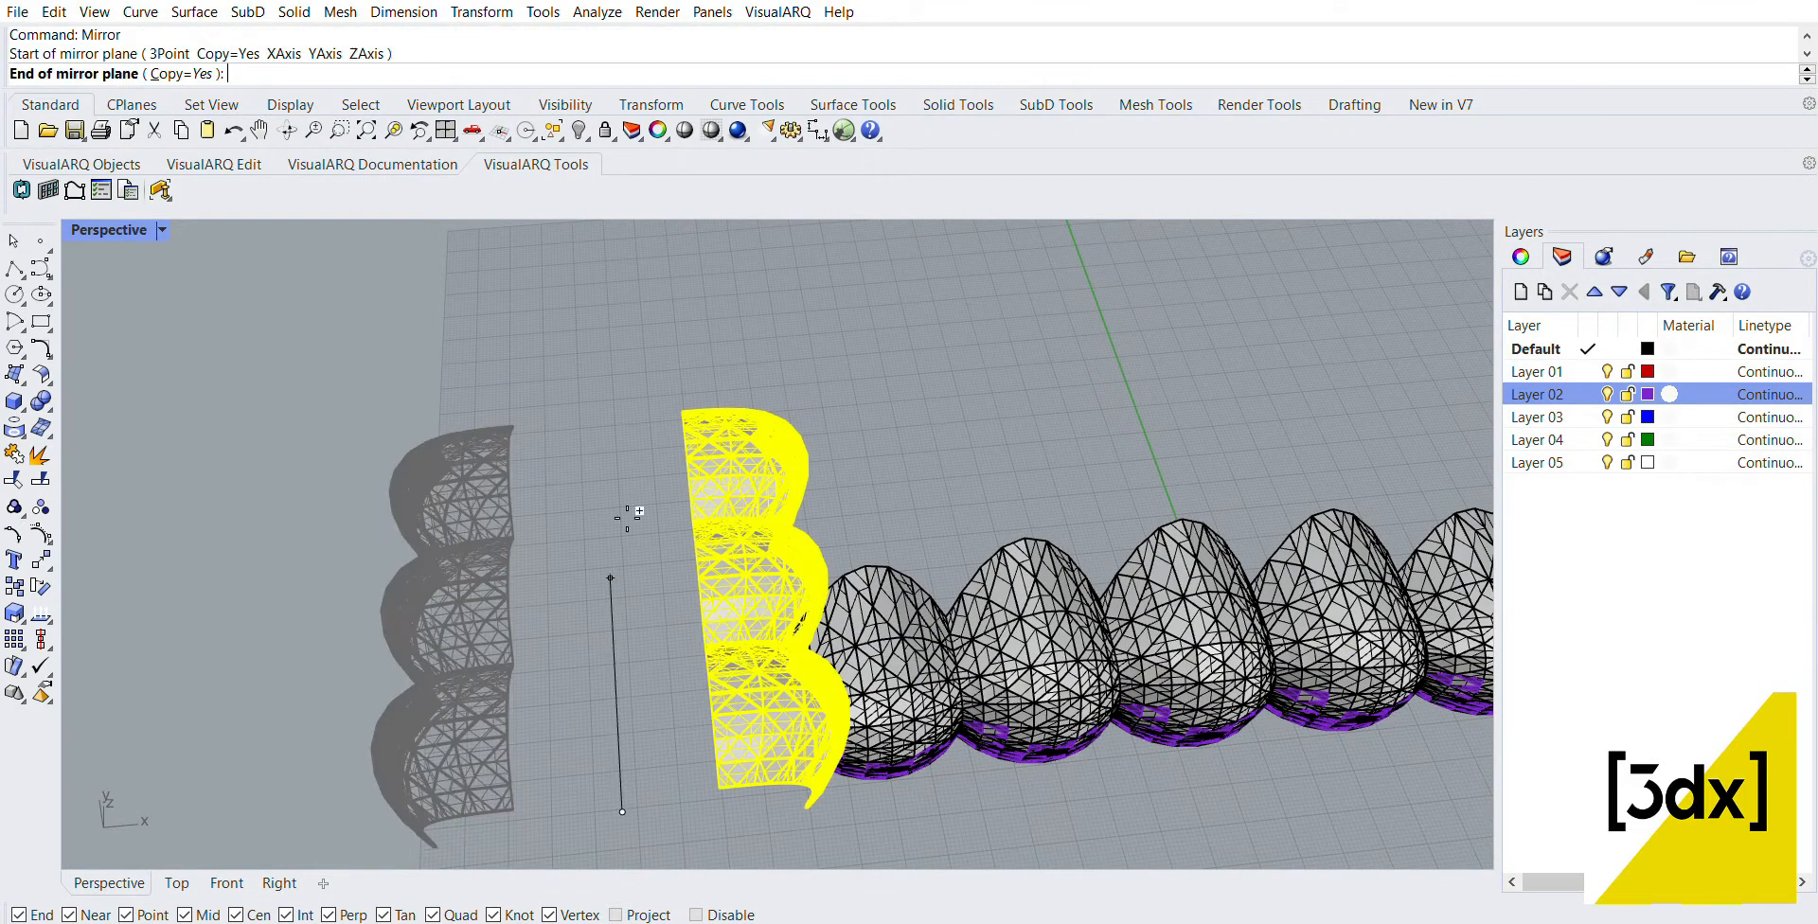
click(634, 456)
key(Escape)
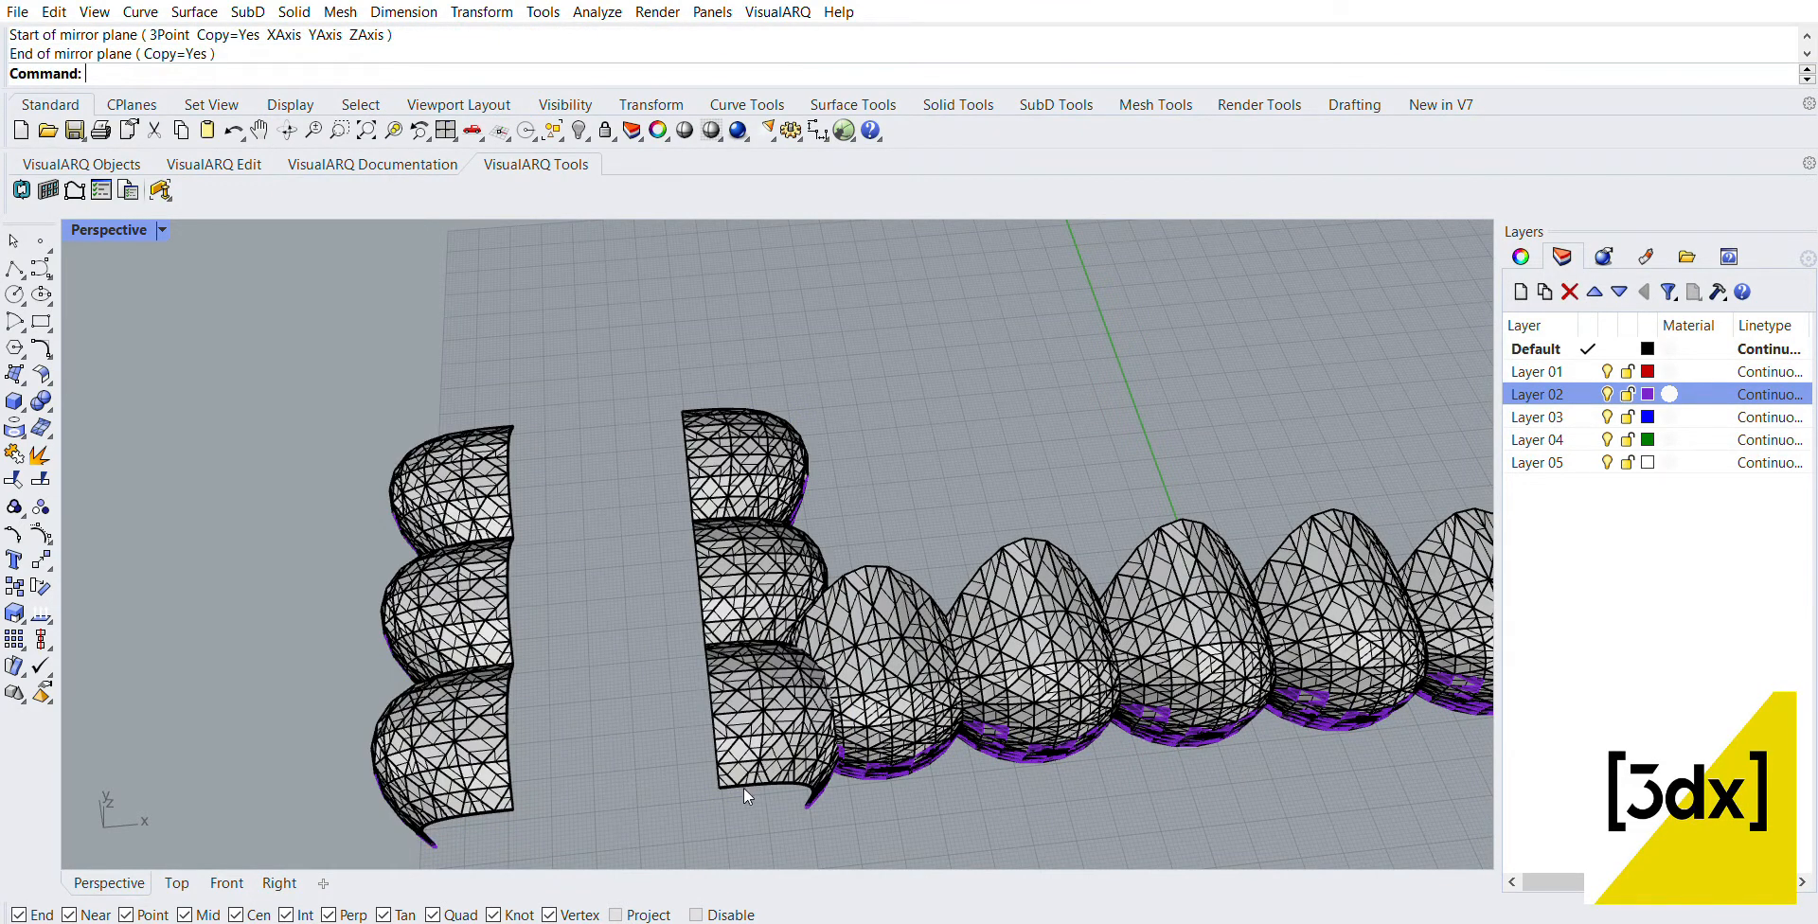
Step: Slide the mirrored three-panel row along X to the far end of the five-panel row
drag(742, 788, 640, 312)
drag(832, 543, 990, 398)
scroll(743, 479, down, 10)
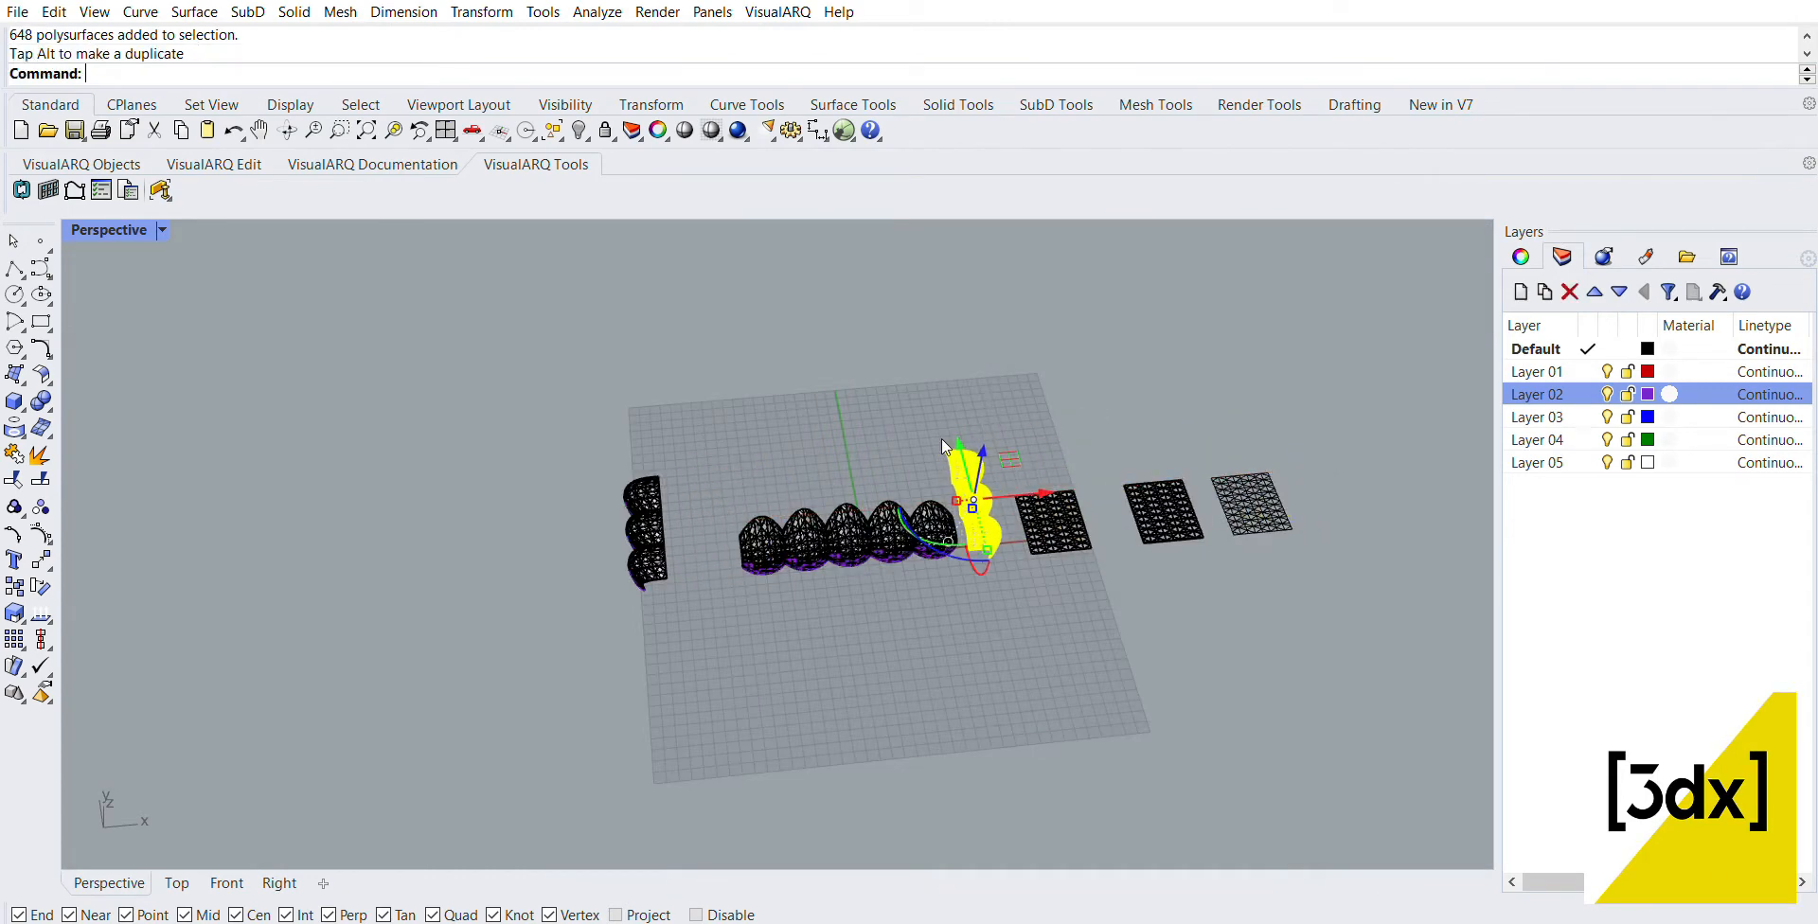
key(Escape)
Step: Move the original three-panel row so its open-edge corner snaps to the open-edge corner at the adjacent end of the five-panel row
scroll(729, 515, up, 6)
right_drag(729, 515, 778, 491)
drag(673, 768, 373, 263)
scroll(536, 526, up, 3)
right_drag(511, 408, 541, 535)
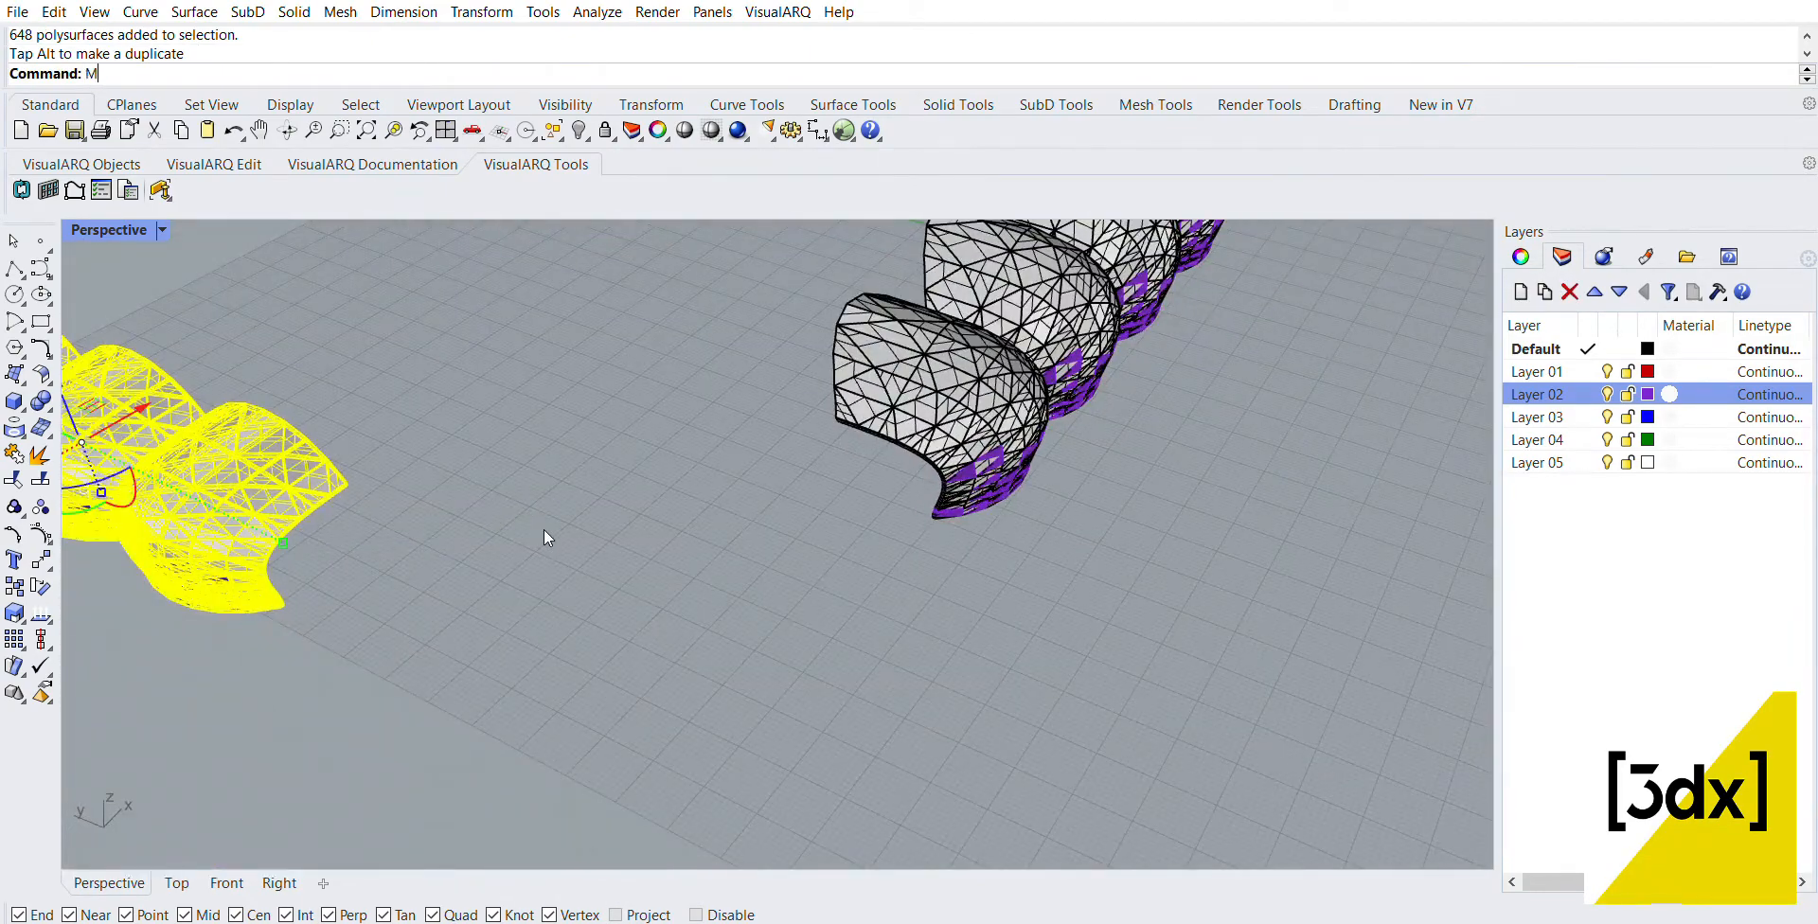
text(ove)
key(Return)
scroll(366, 486, up, 5)
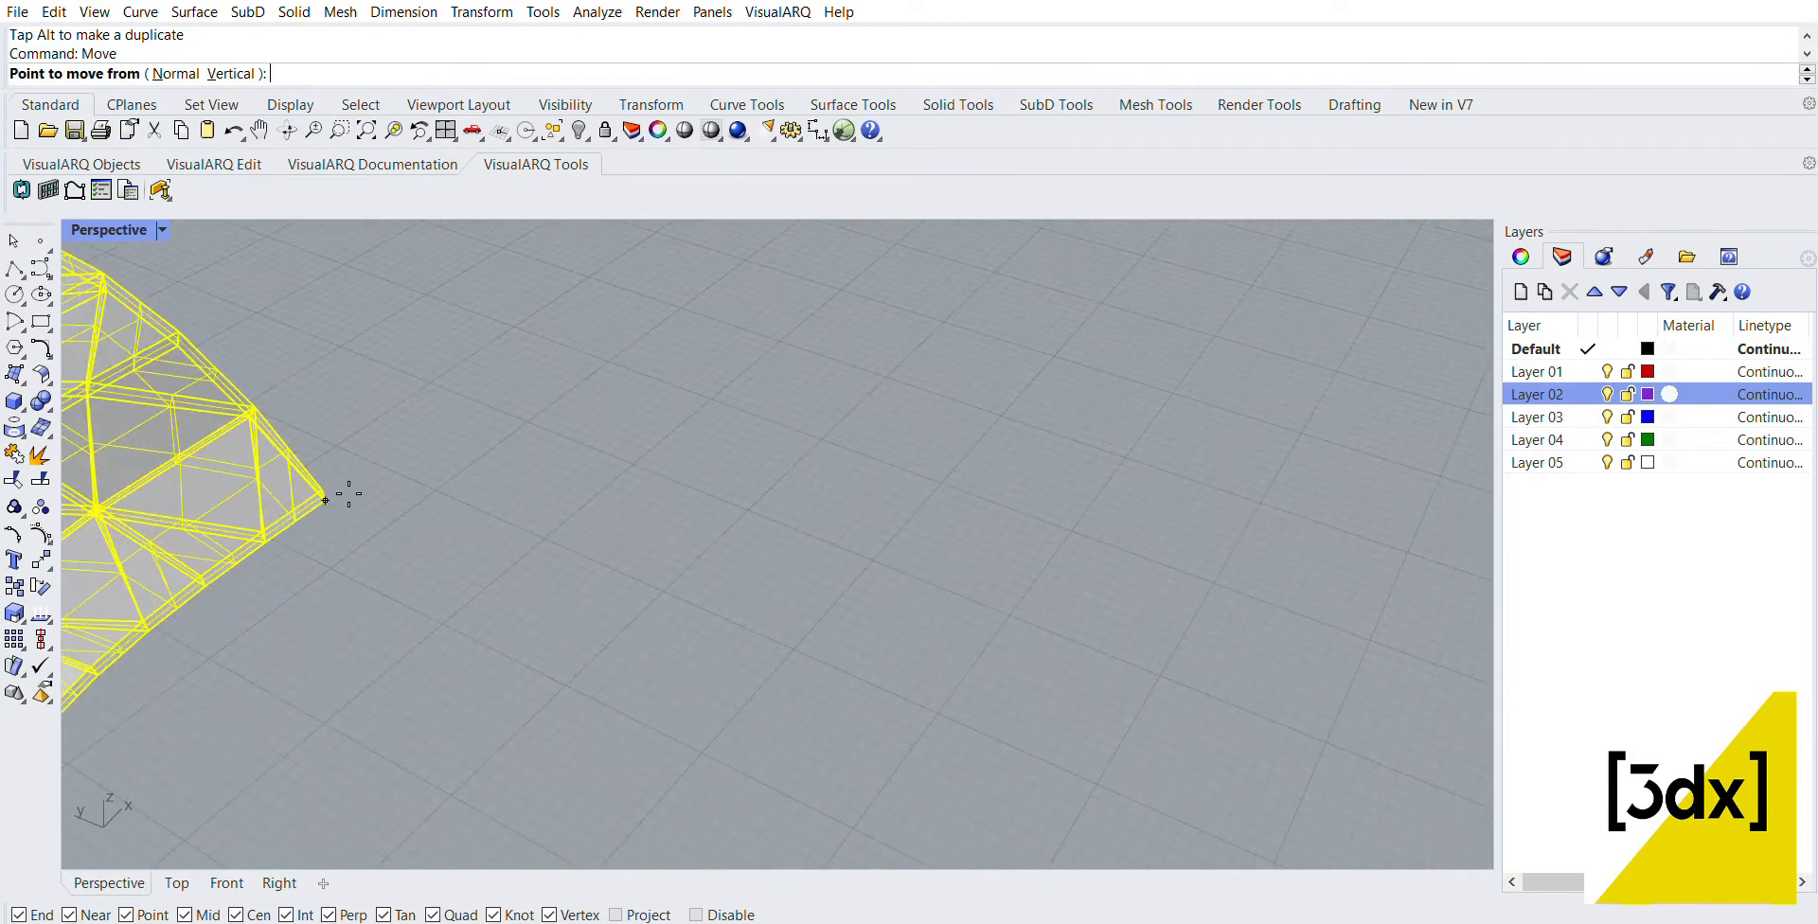
click(326, 499)
scroll(459, 507, down, 5)
scroll(906, 460, up, 3)
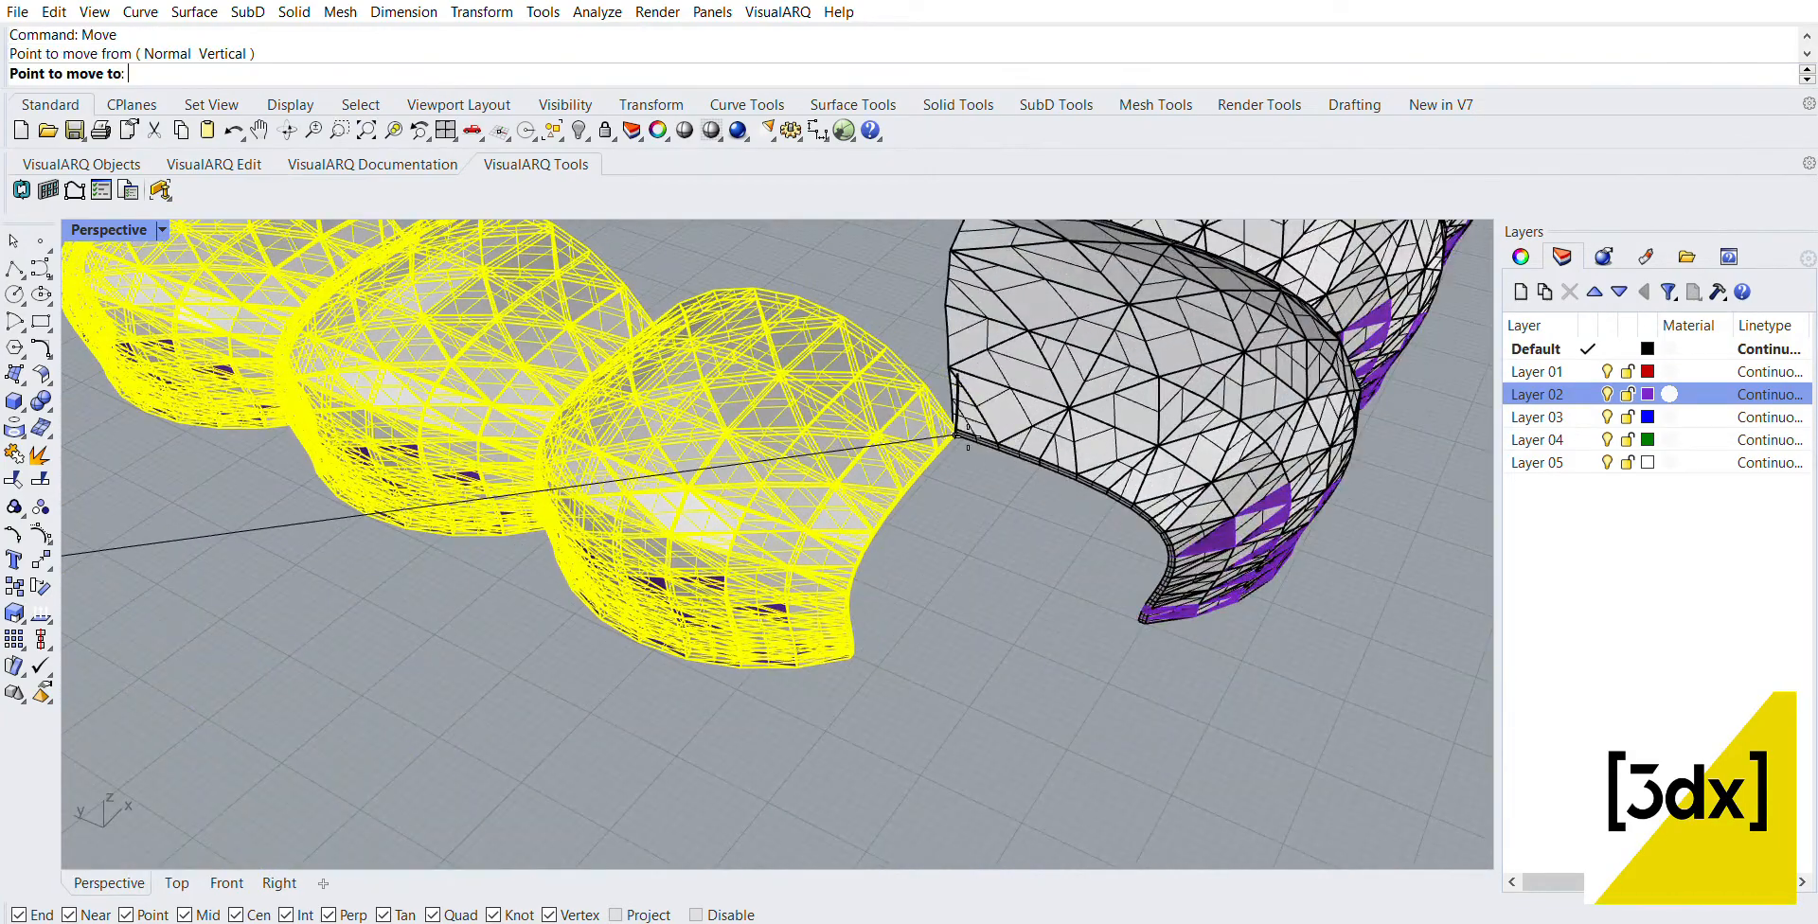
click(956, 434)
click(1023, 596)
Step: Move the other three-panel row so its open-edge corner snaps to the matching corner at the near end of the five-panel row
scroll(1022, 596, down, 7)
right_drag(985, 568, 802, 708)
click(506, 594)
scroll(503, 620, up, 2)
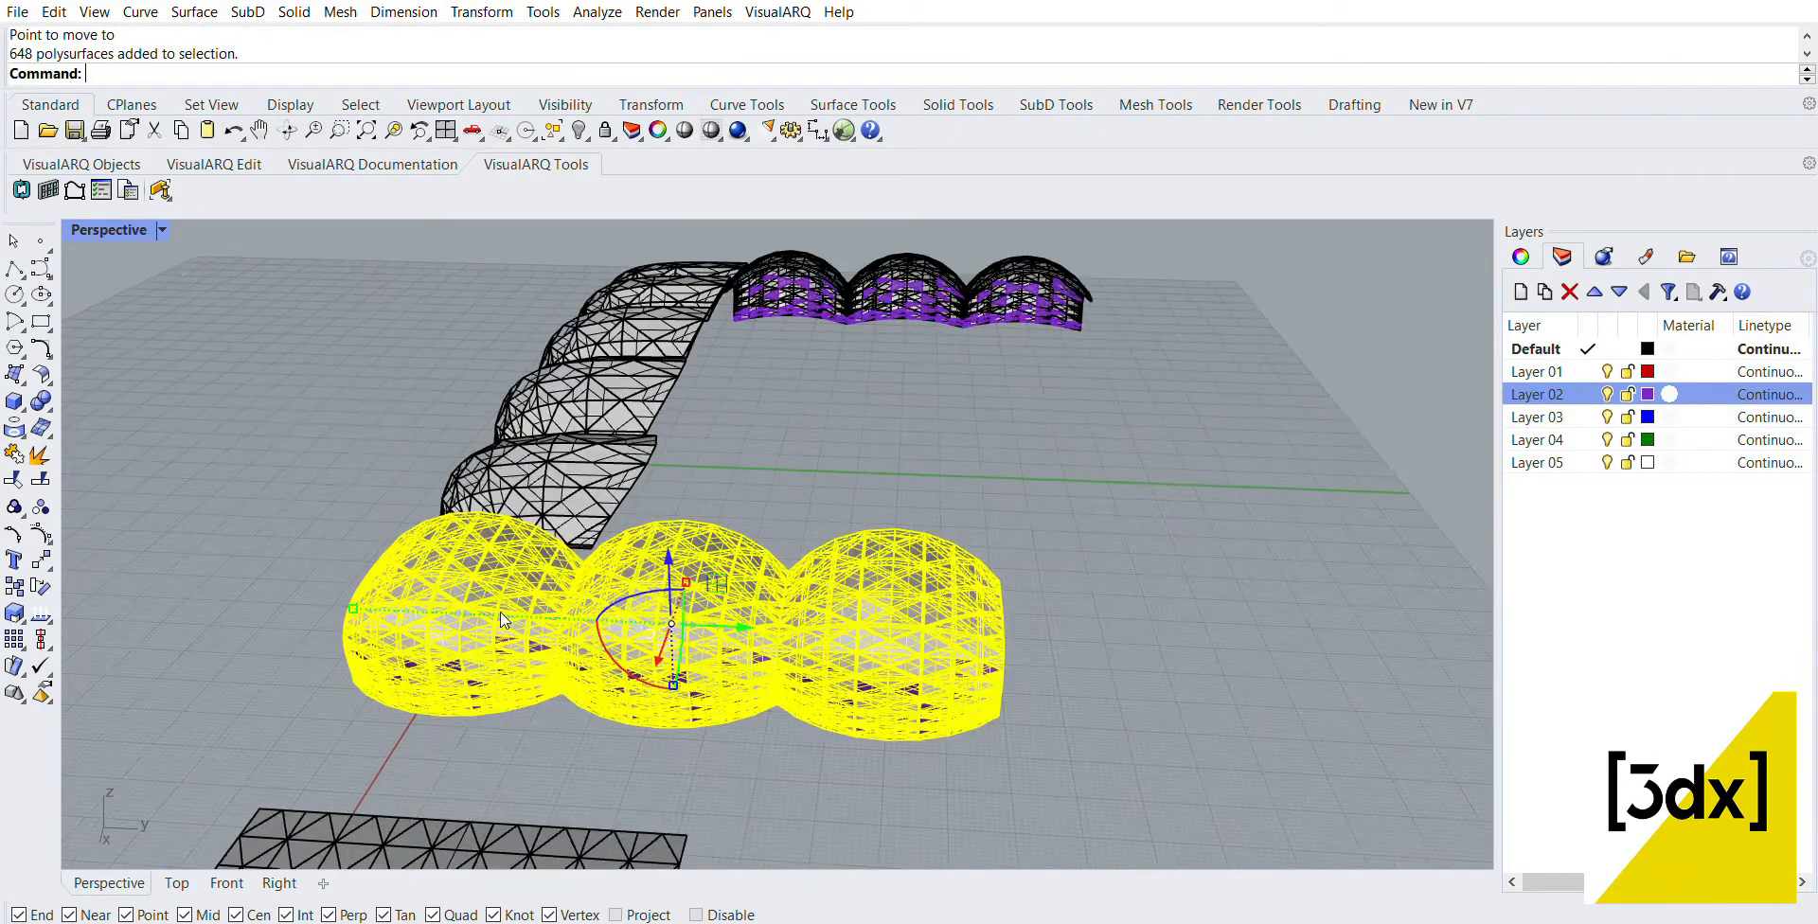
key(Return)
right_drag(284, 541, 795, 722)
scroll(1075, 568, up, 8)
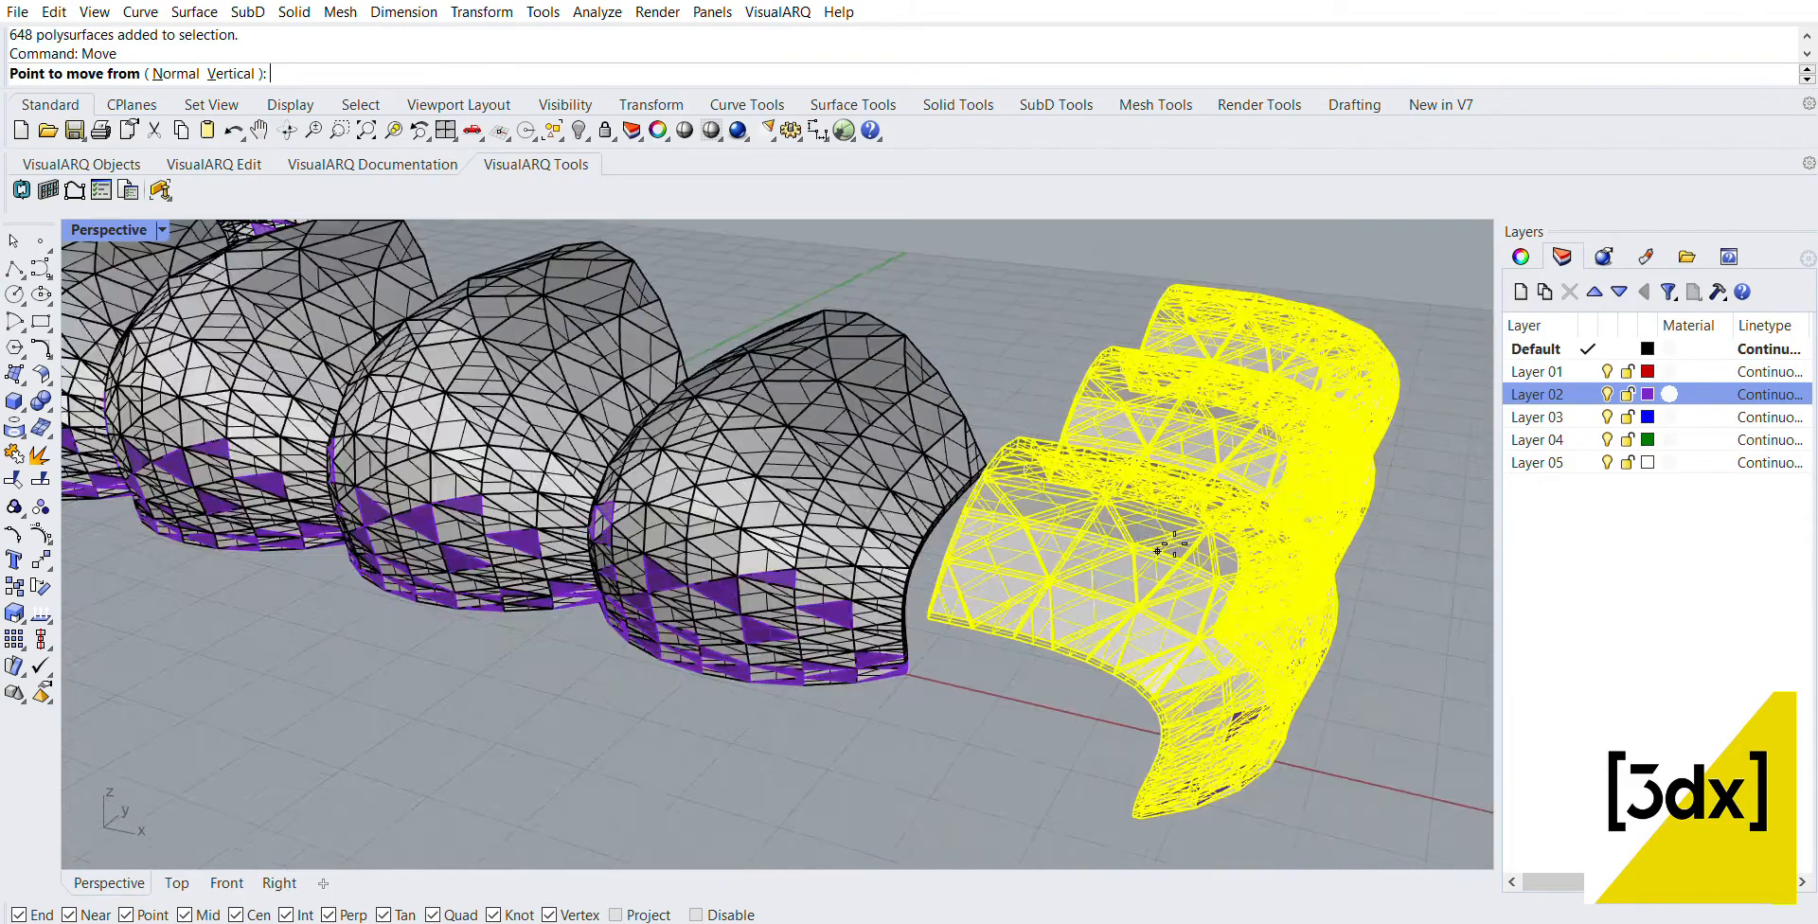
click(816, 651)
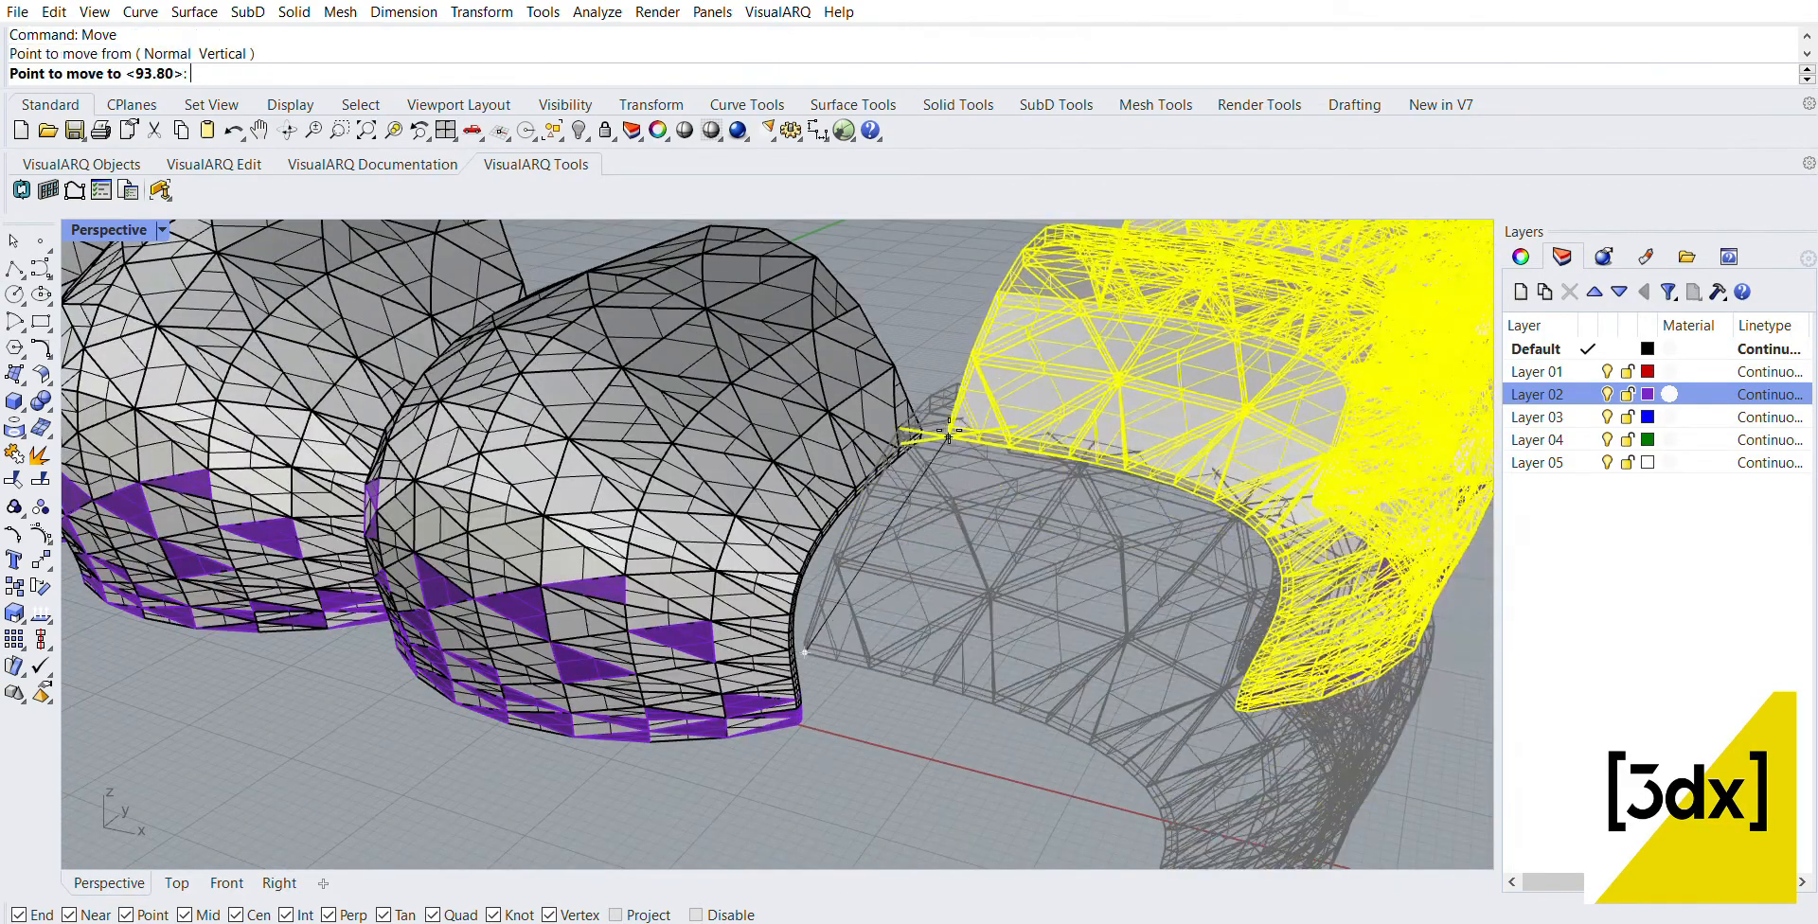
click(835, 597)
scroll(833, 593, down, 10)
right_drag(834, 592, 805, 501)
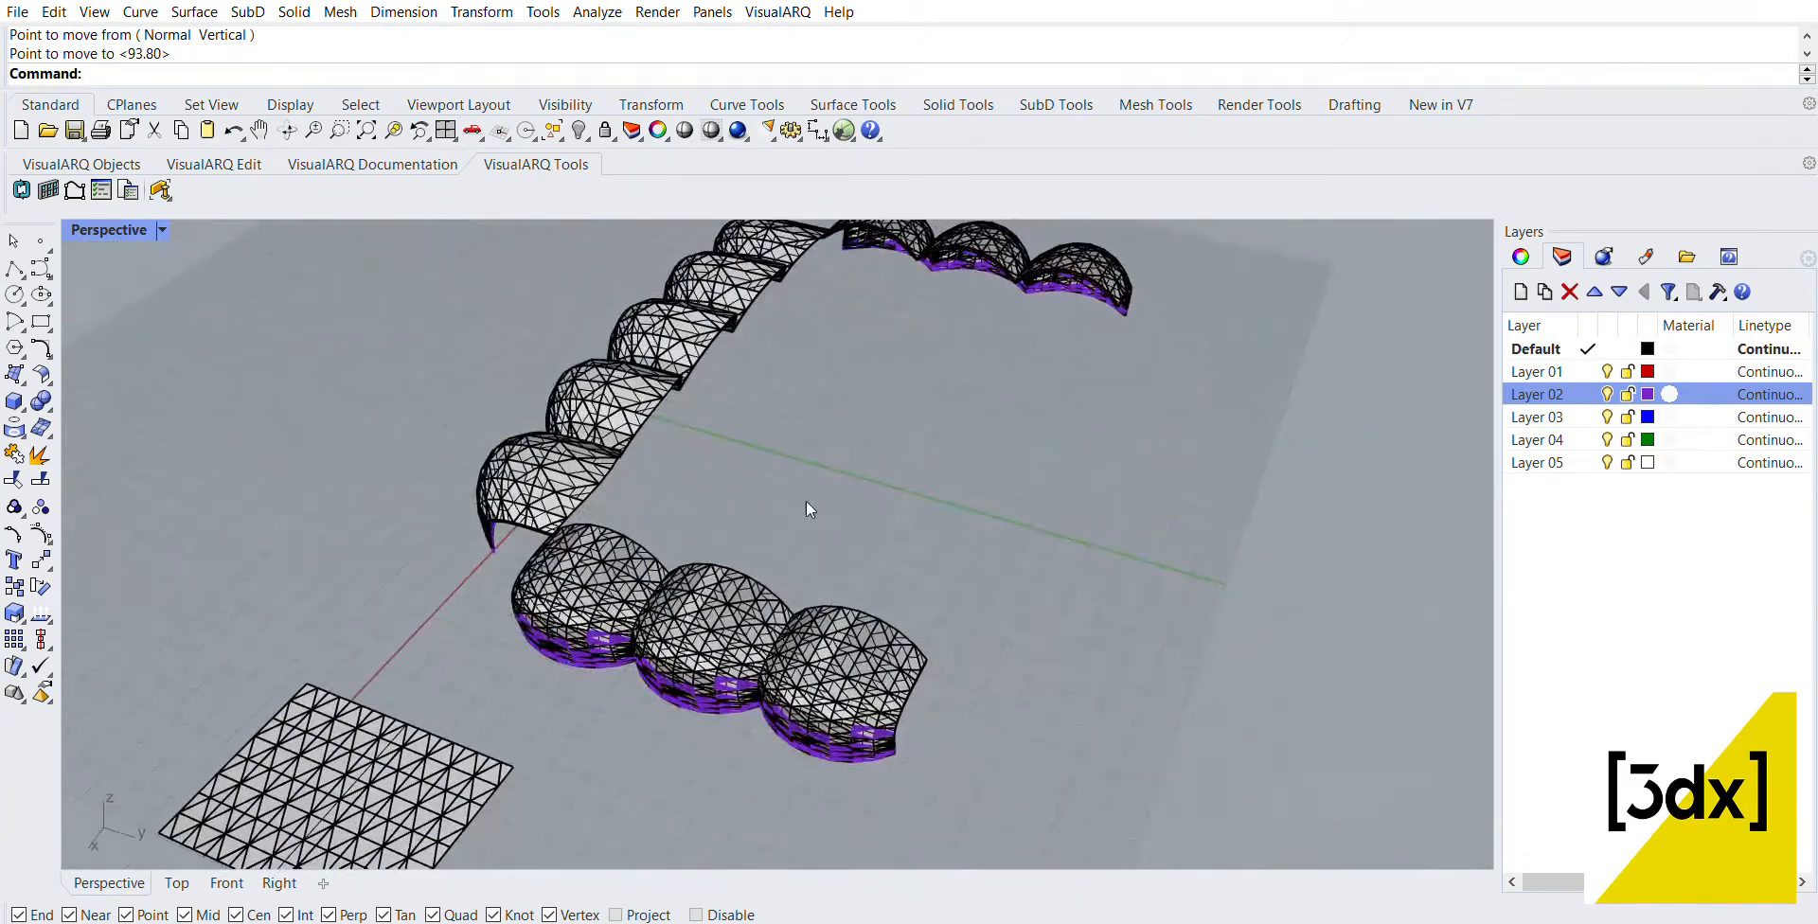
Step: Mirror the five-panel row, keeping the original, about a line parallel to X between the two three-panel rows
scroll(807, 502, down, 4)
scroll(827, 432, up, 4)
drag(826, 577, 658, 374)
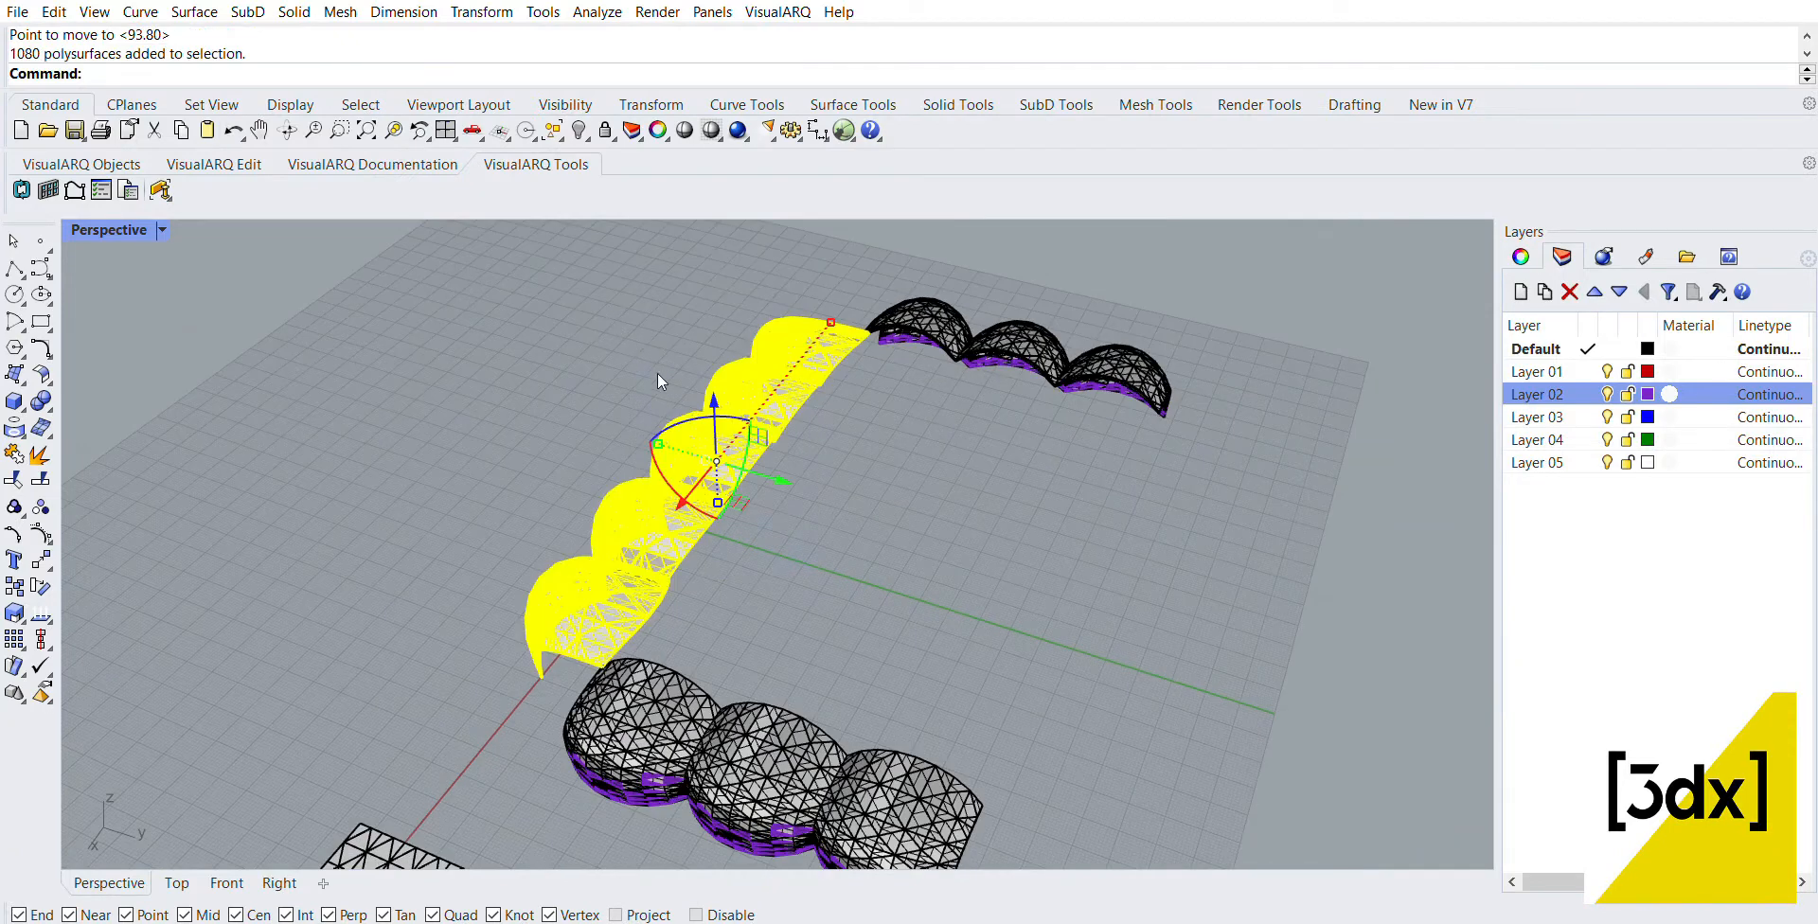
right_drag(950, 501, 968, 527)
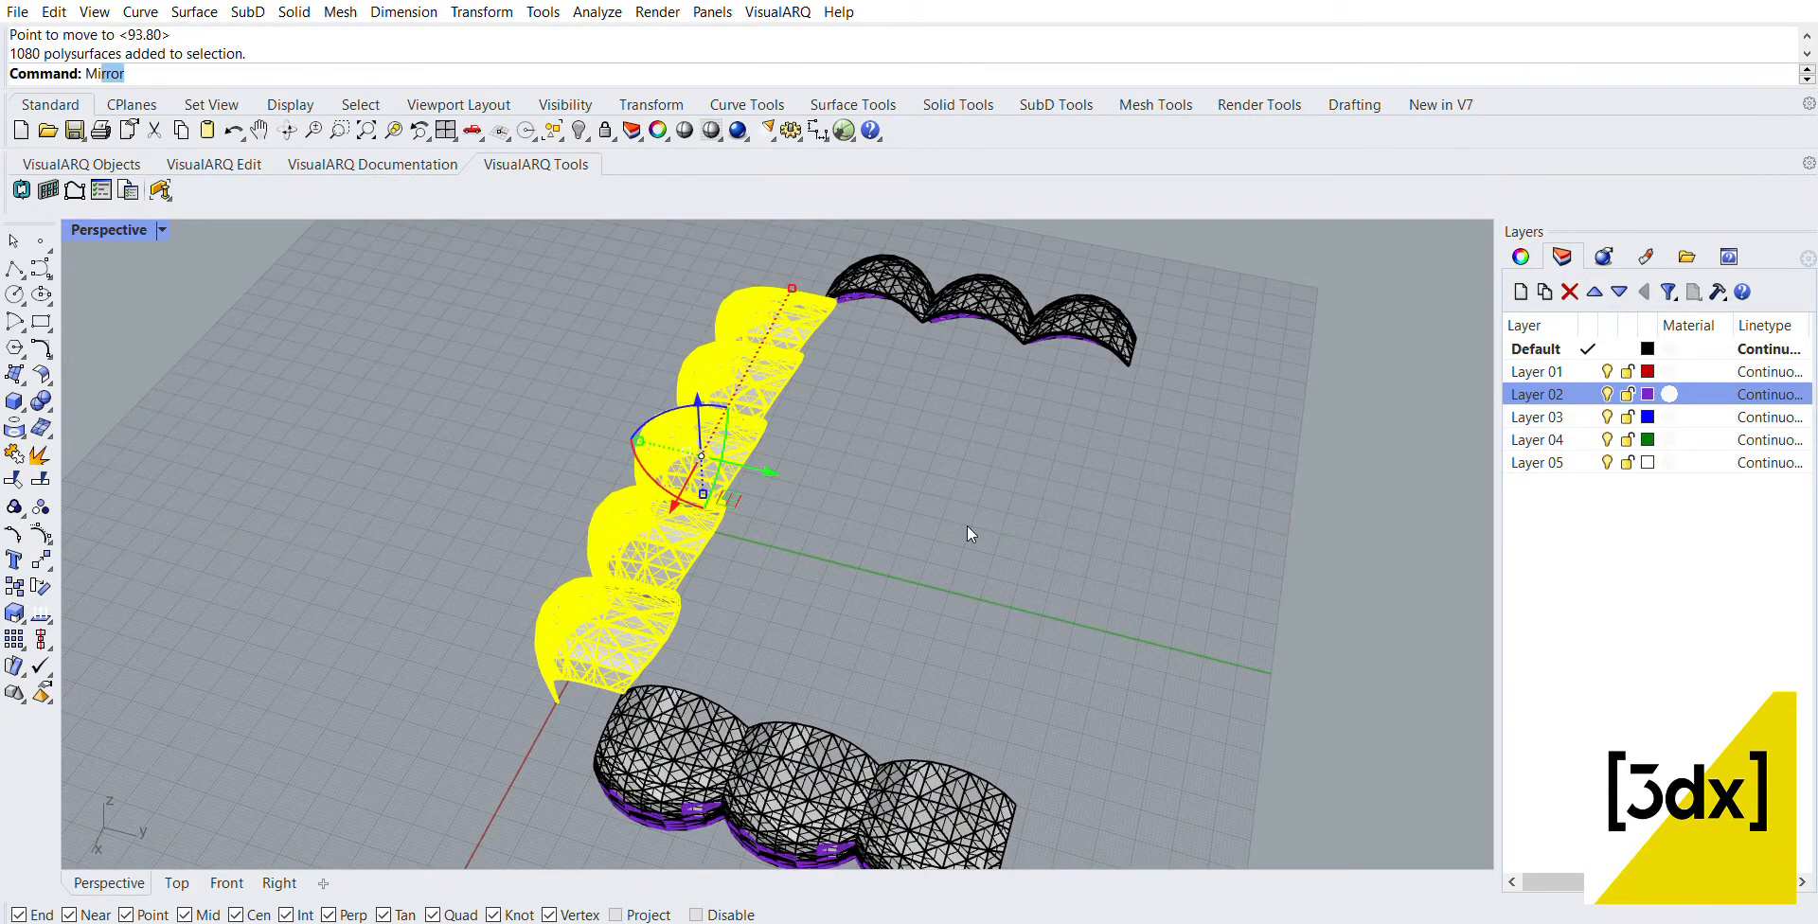
key(Return)
click(919, 630)
click(989, 434)
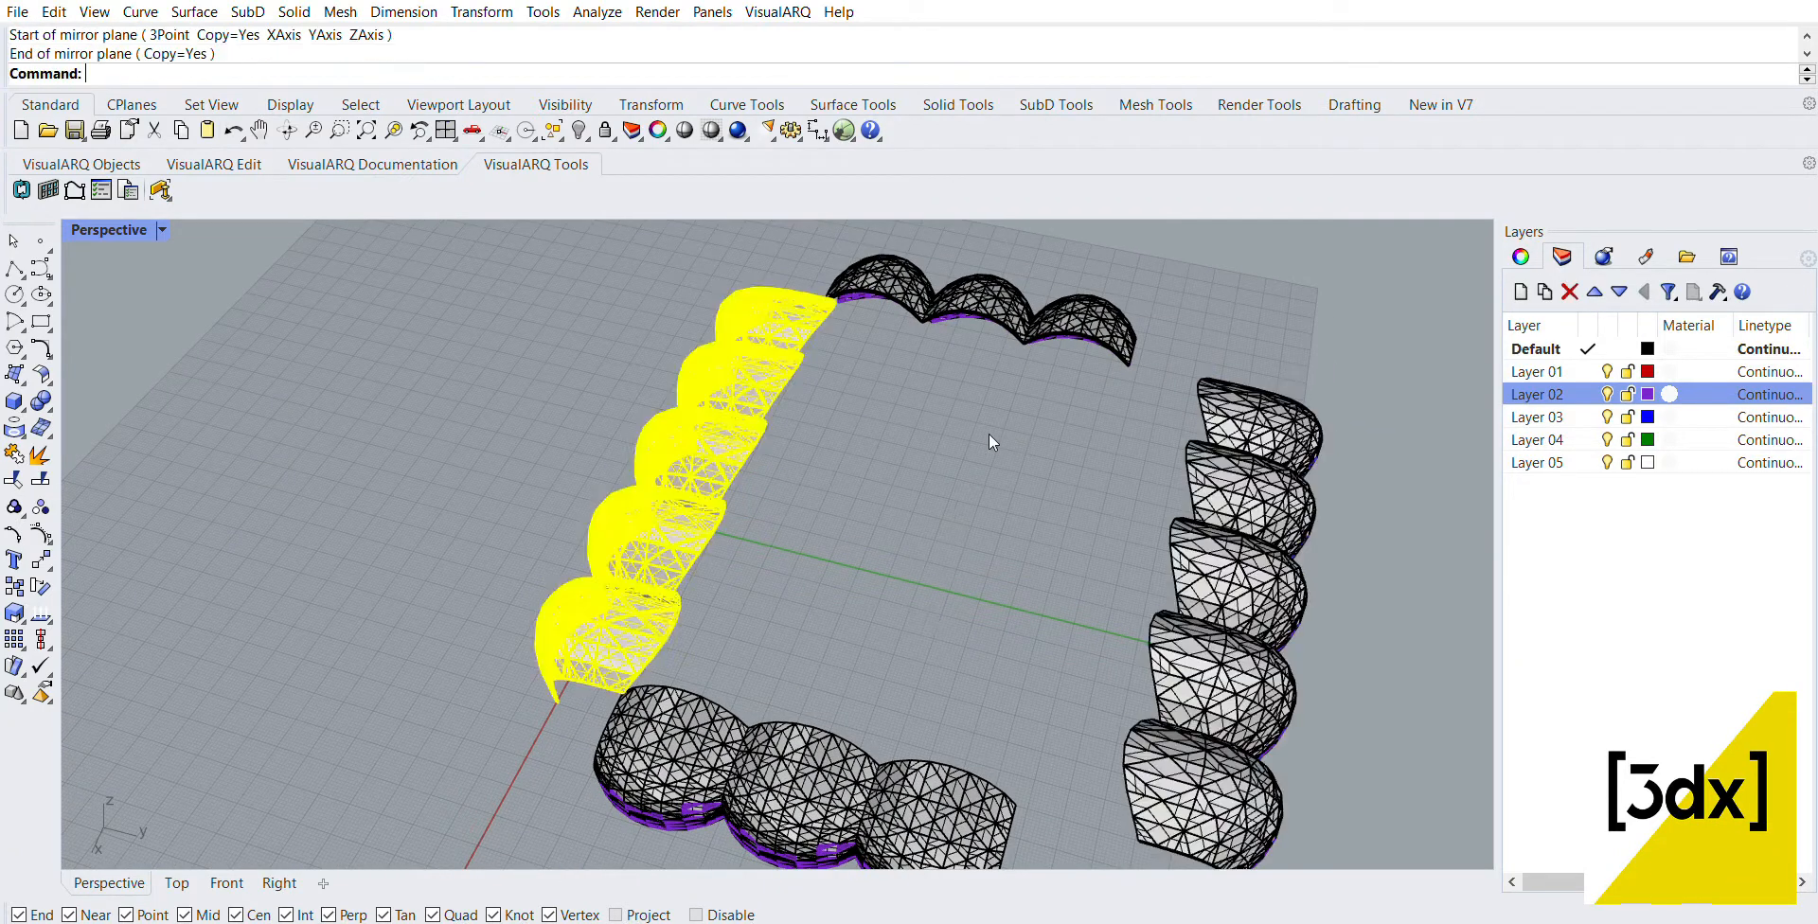
key(Escape)
Step: Move the mirrored five-panel row so its open-edge corner meets the free open-edge corner of the near three-panel row
scroll(989, 433, down, 5)
drag(1217, 678, 1032, 368)
scroll(1032, 607, up, 3)
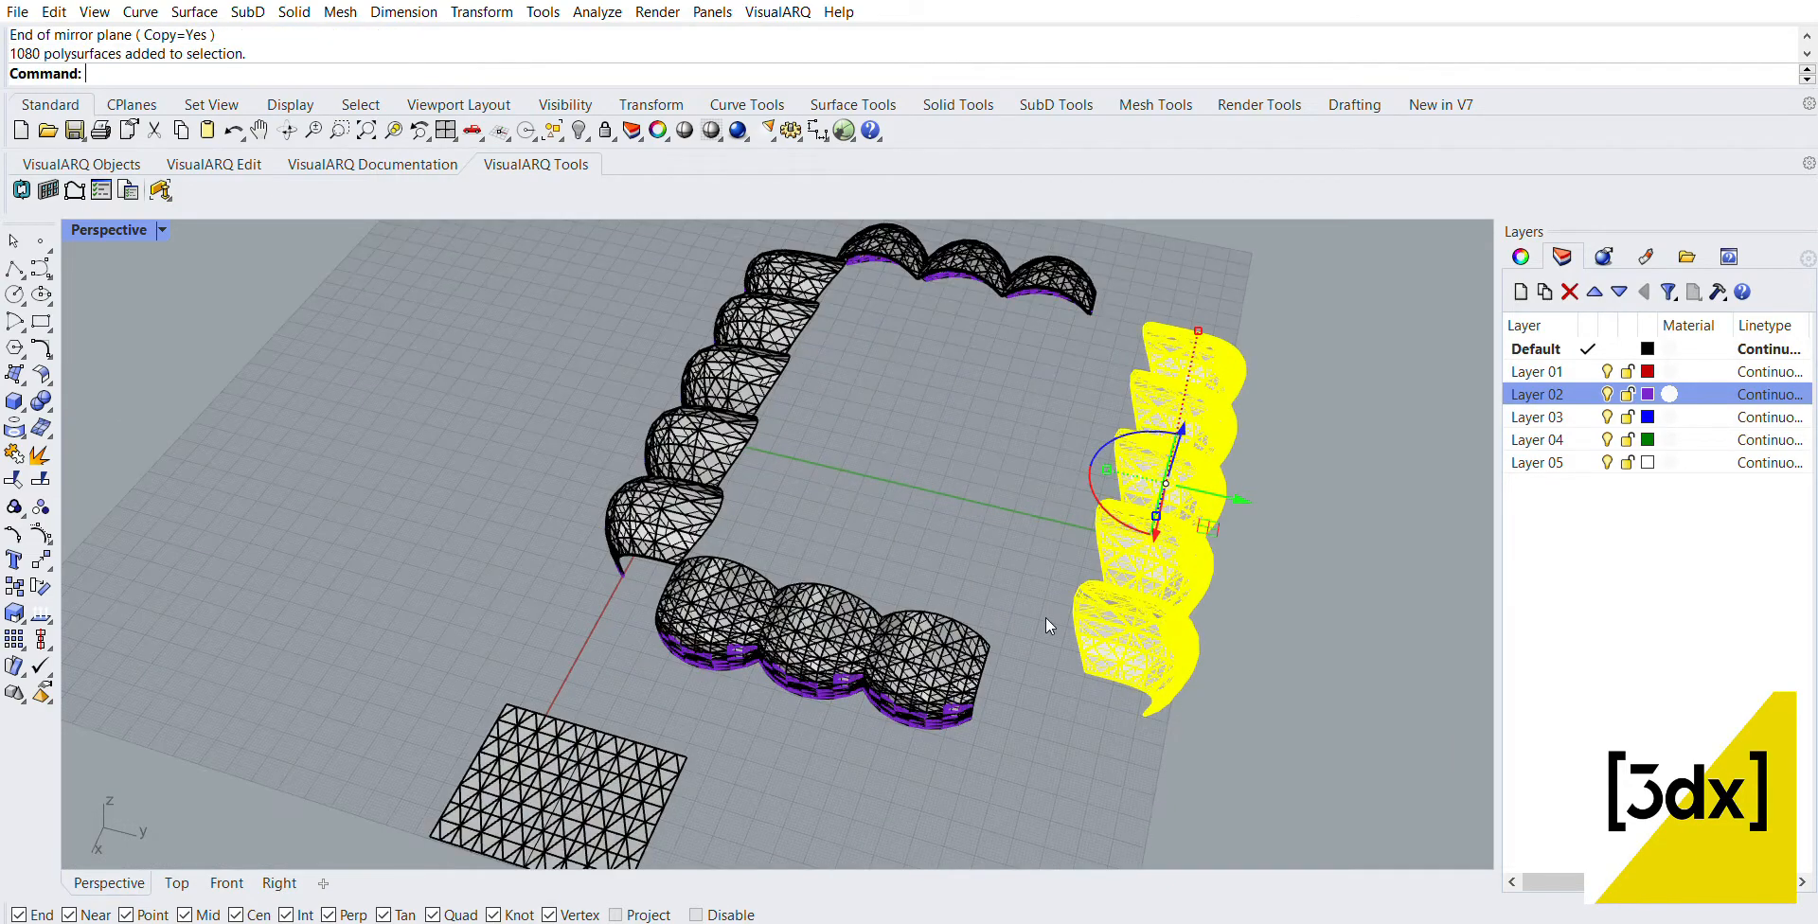
scroll(1046, 620, up, 4)
text(m)
key(Return)
scroll(1096, 715, up, 8)
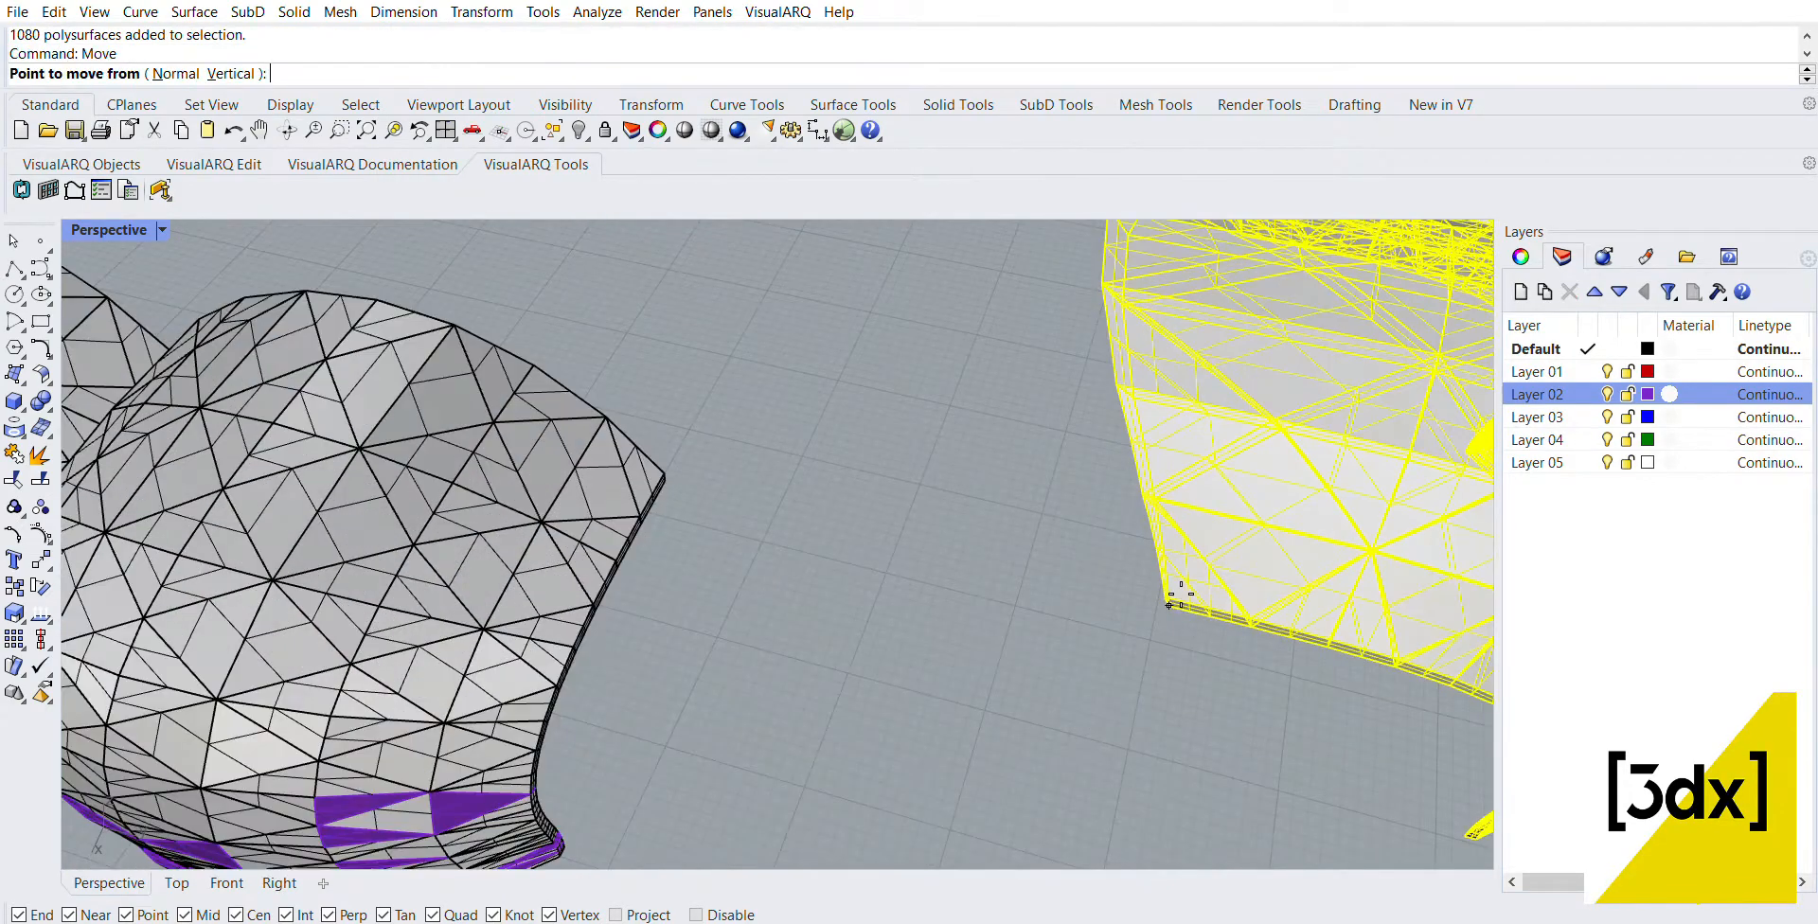
click(1170, 604)
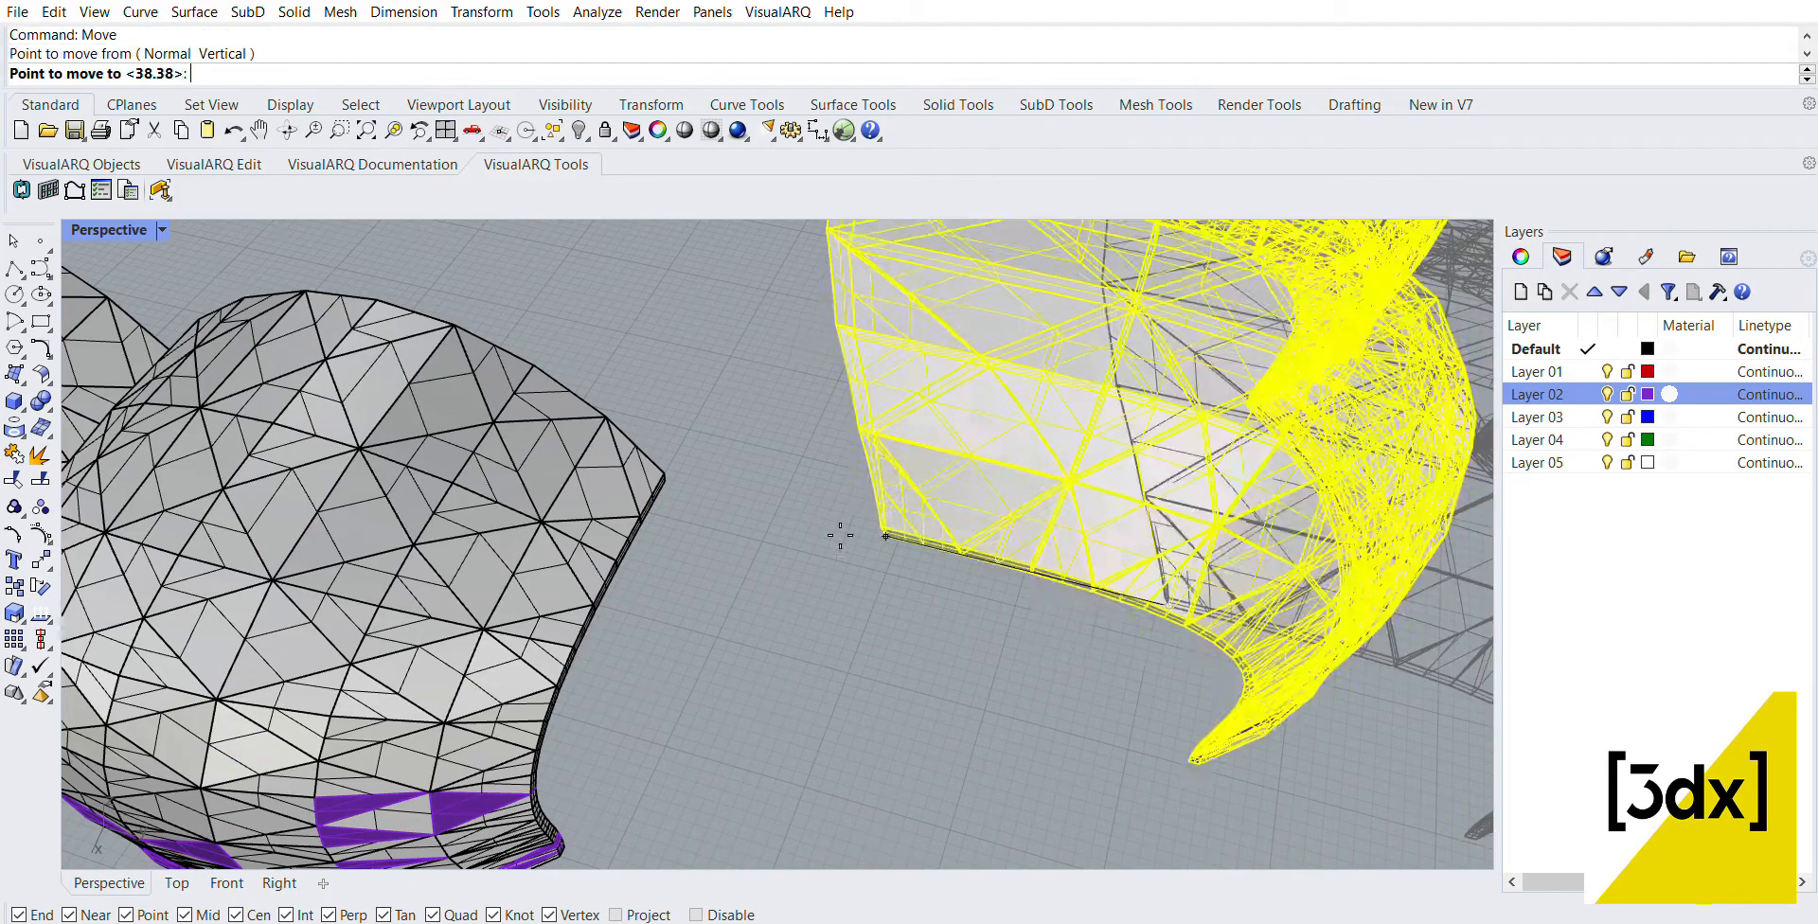
click(665, 481)
scroll(1144, 542, down, 12)
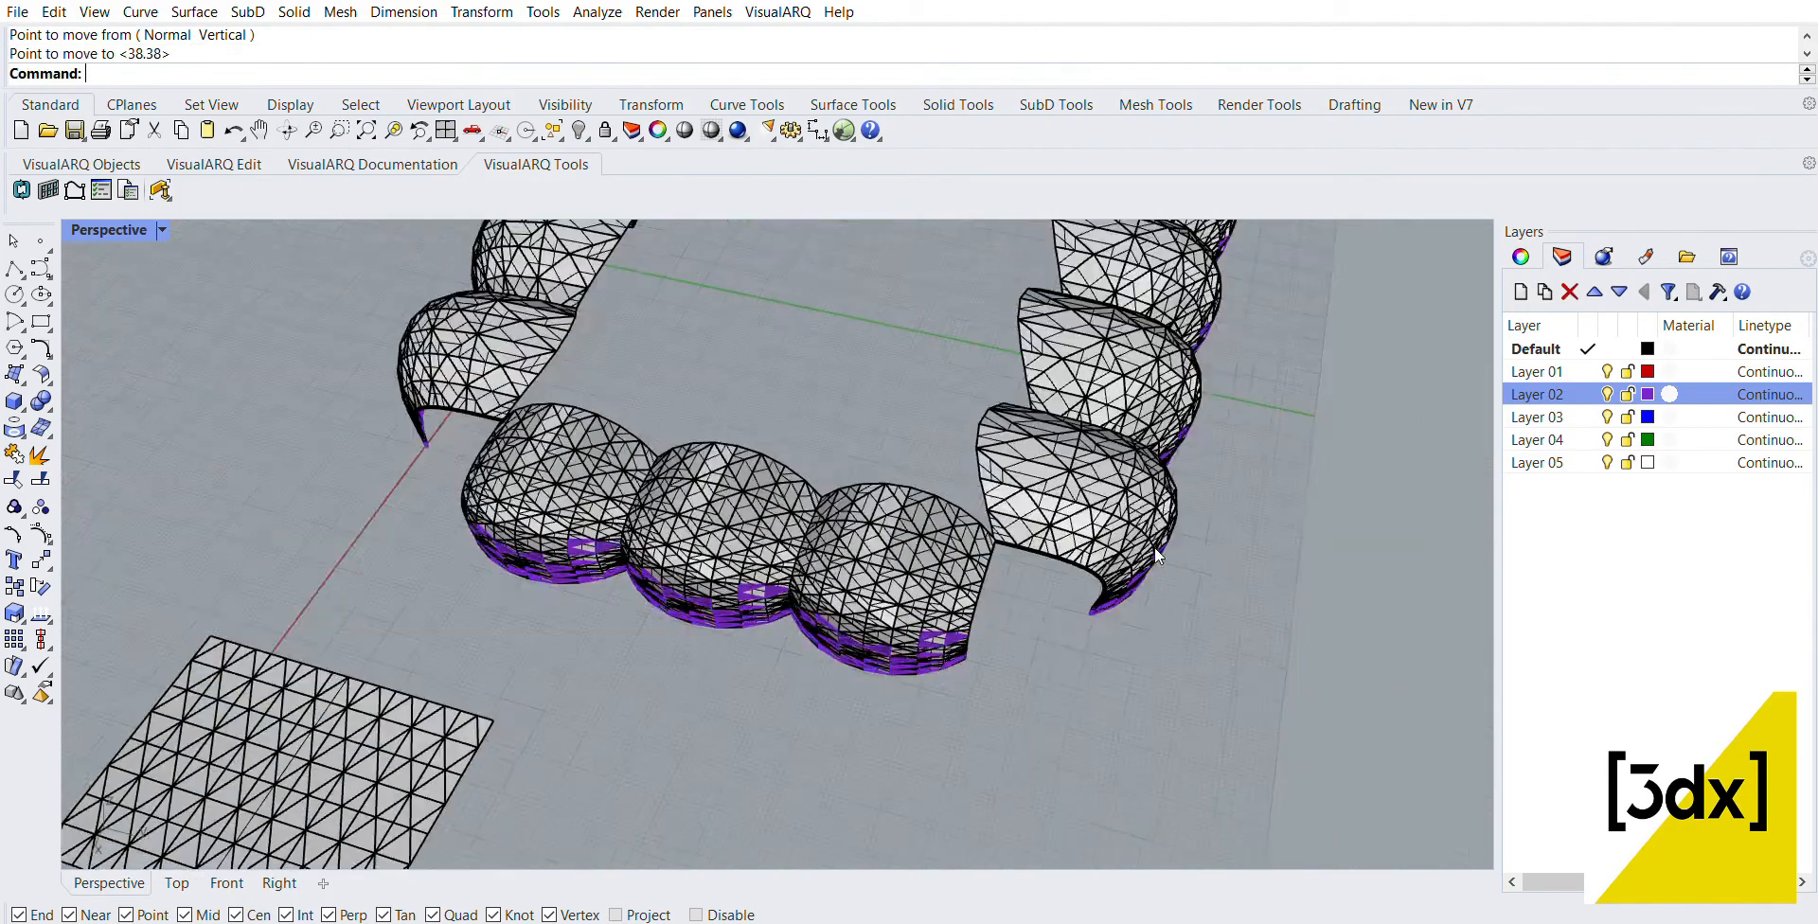
scroll(1004, 530, up, 16)
scroll(1224, 554, down, 15)
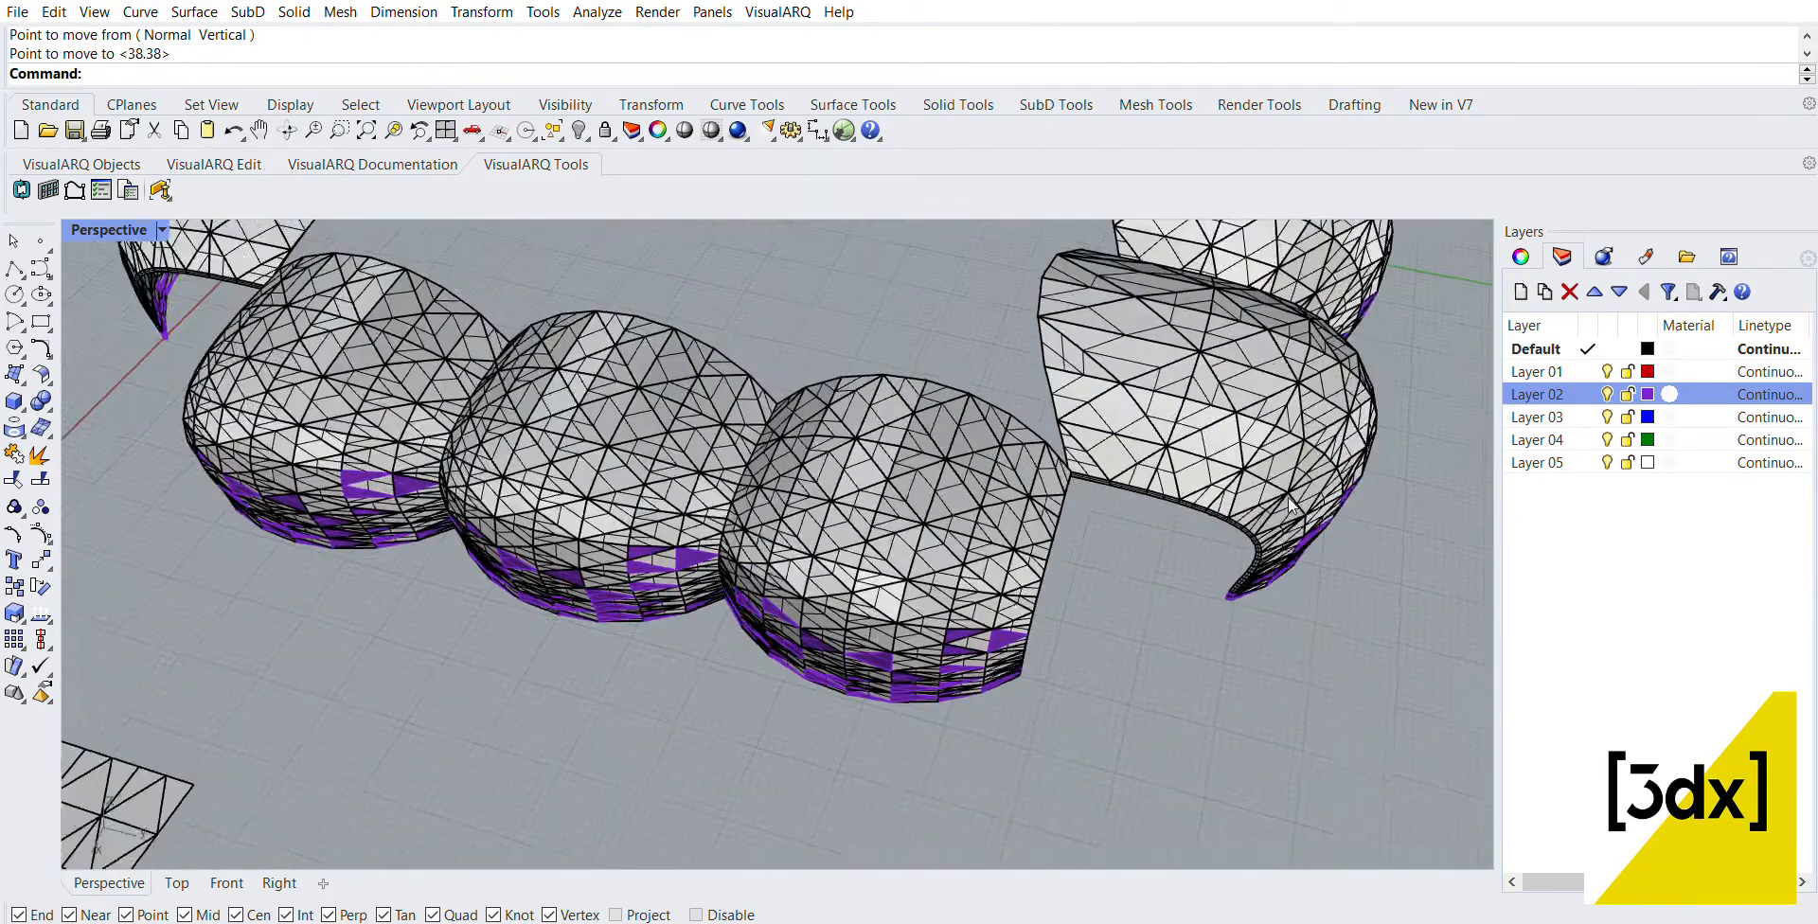
Step: Move the mirrored five-panel row once more, snapping its bottom edge vertex exactly to the adjoining three-panel row's corner vertex
drag(1059, 439, 1053, 487)
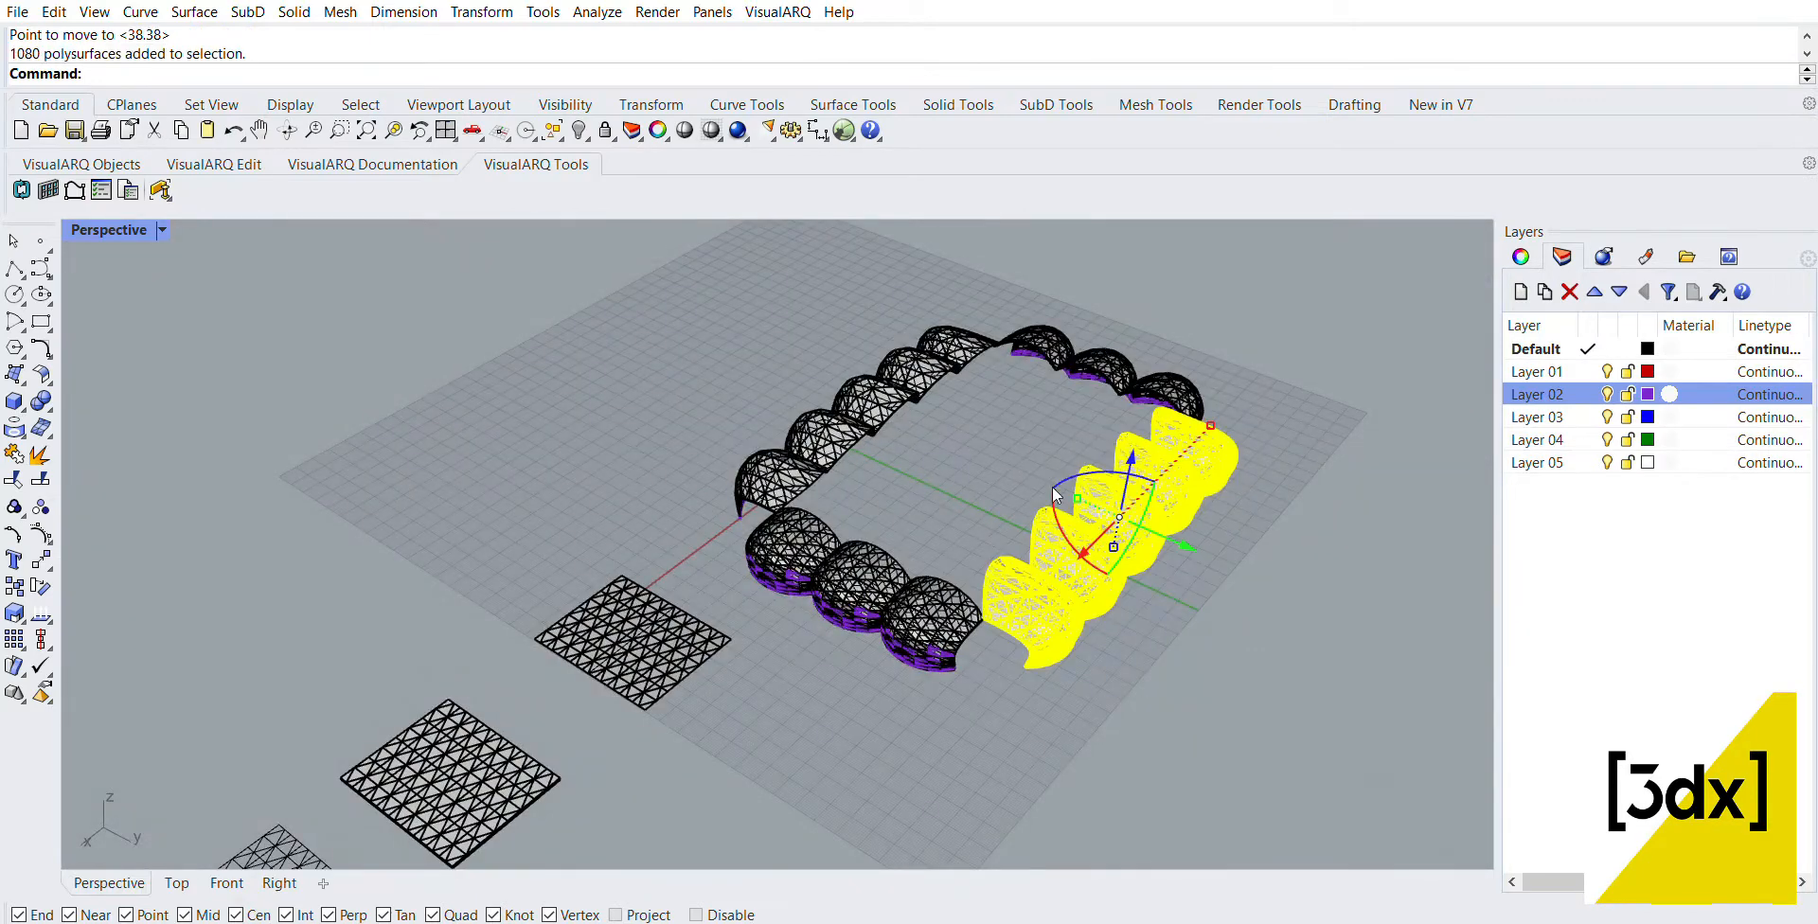
scroll(1007, 695, up, 10)
text(Move)
key(Return)
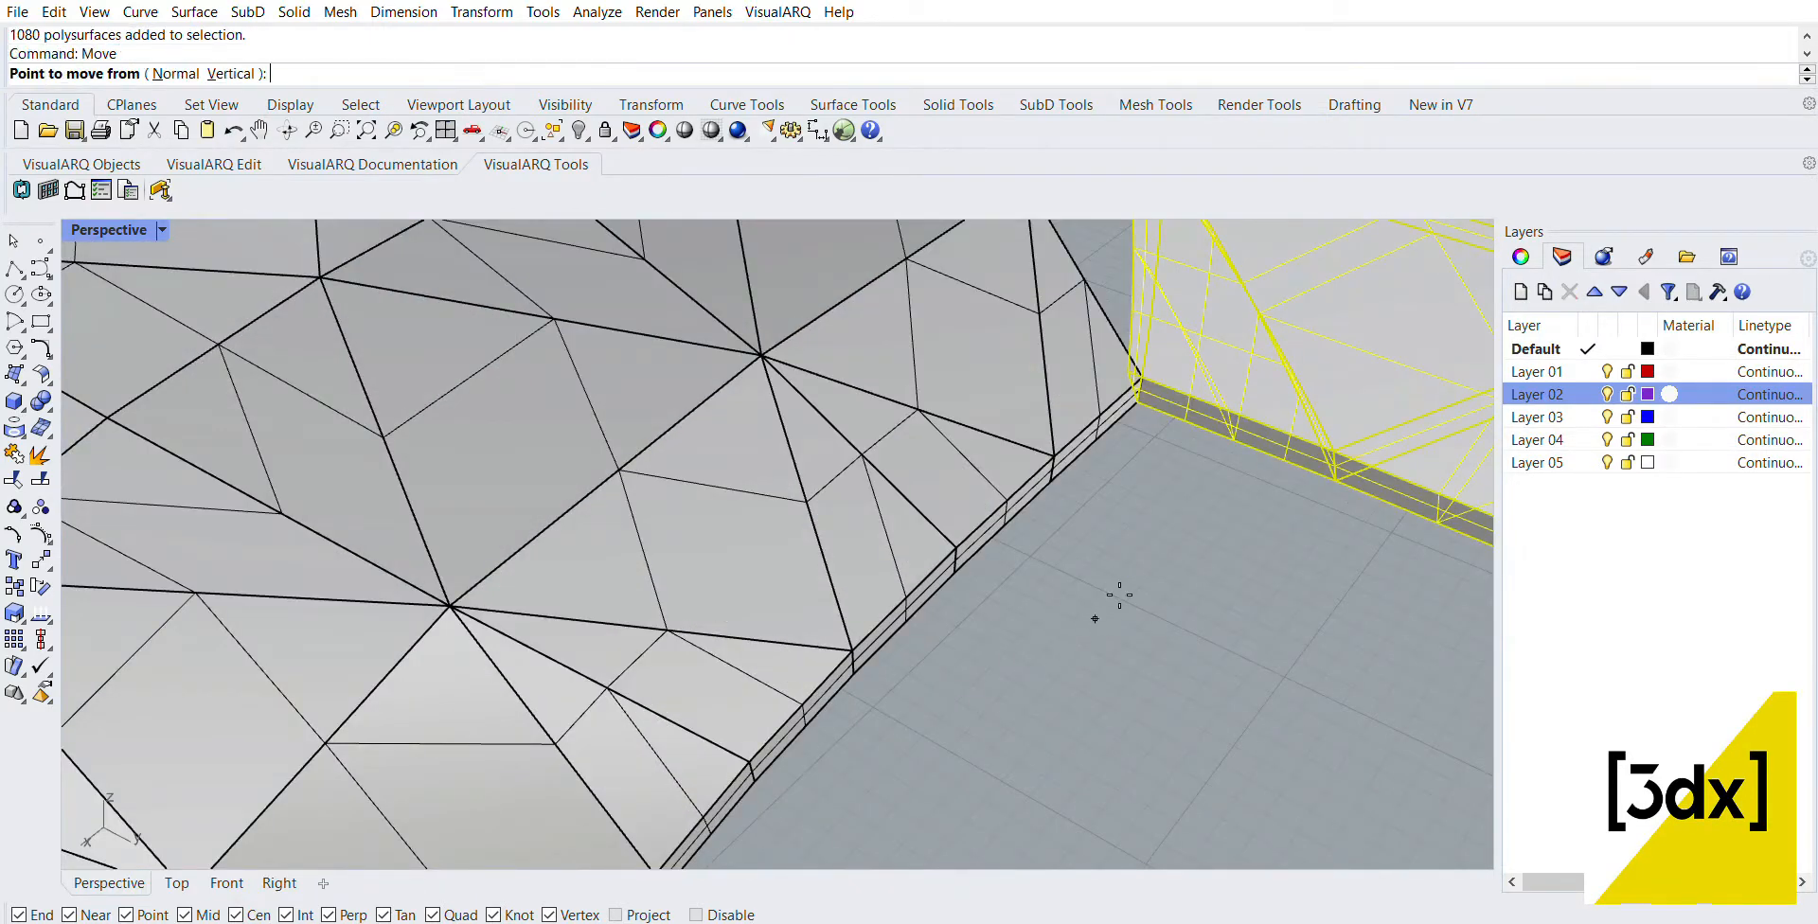
scroll(1175, 404, up, 8)
scroll(1023, 487, down, 5)
scroll(982, 479, up, 5)
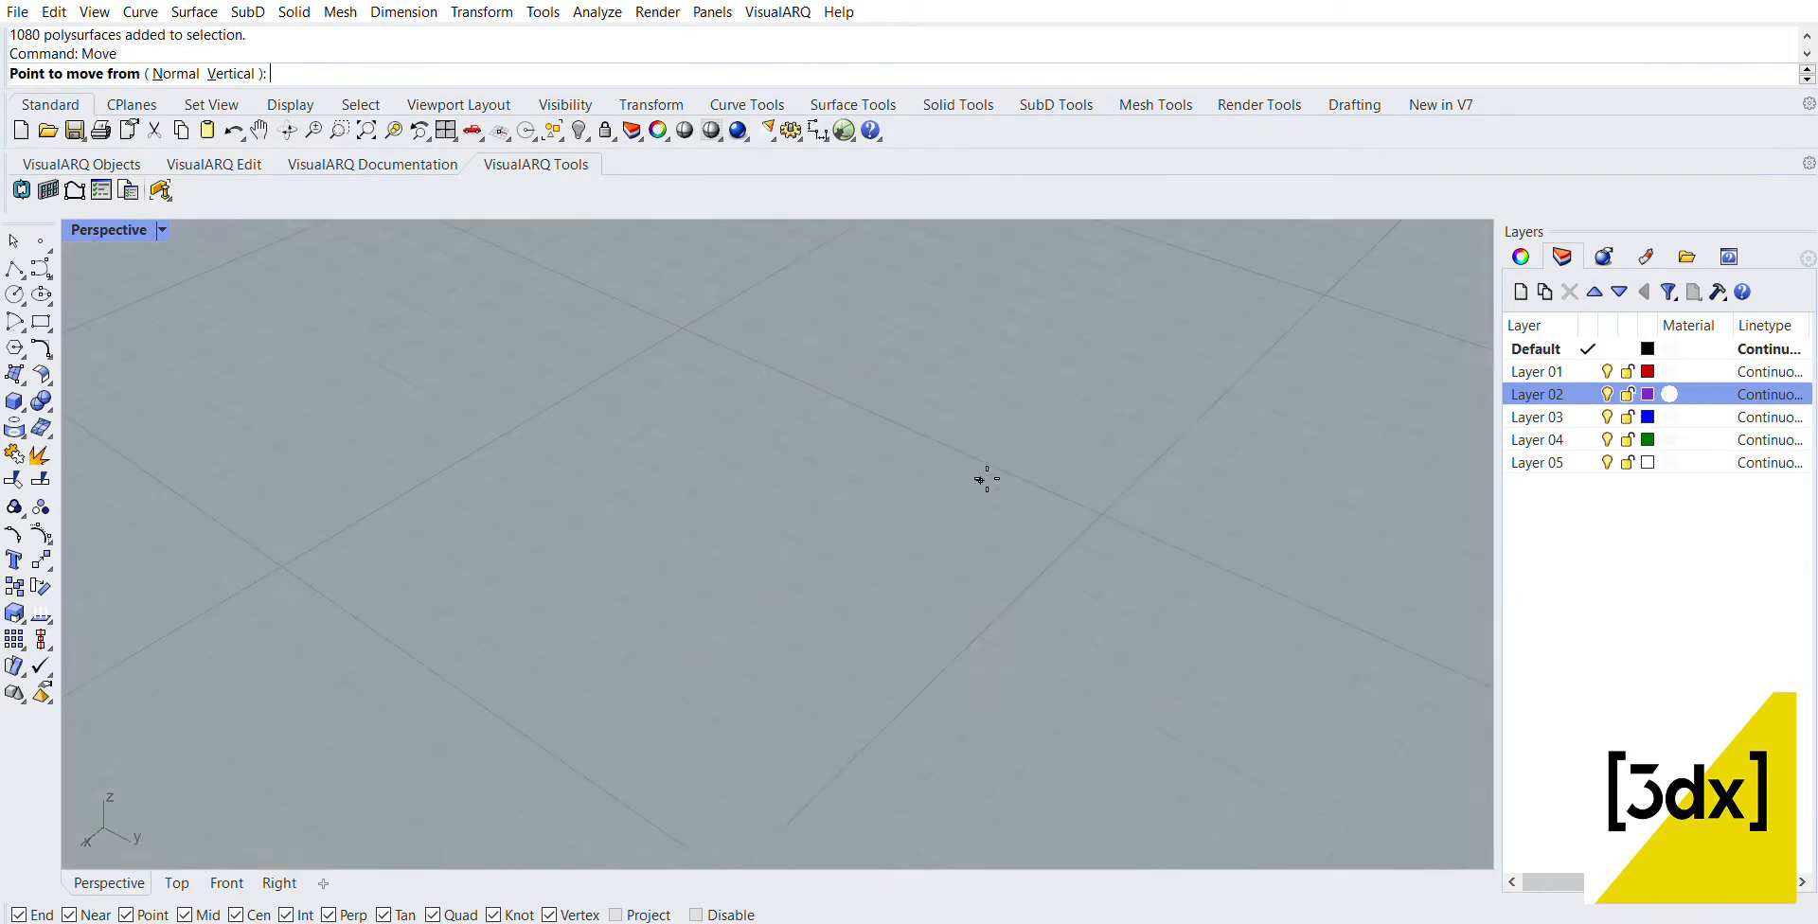
scroll(877, 528, down, 3)
click(760, 574)
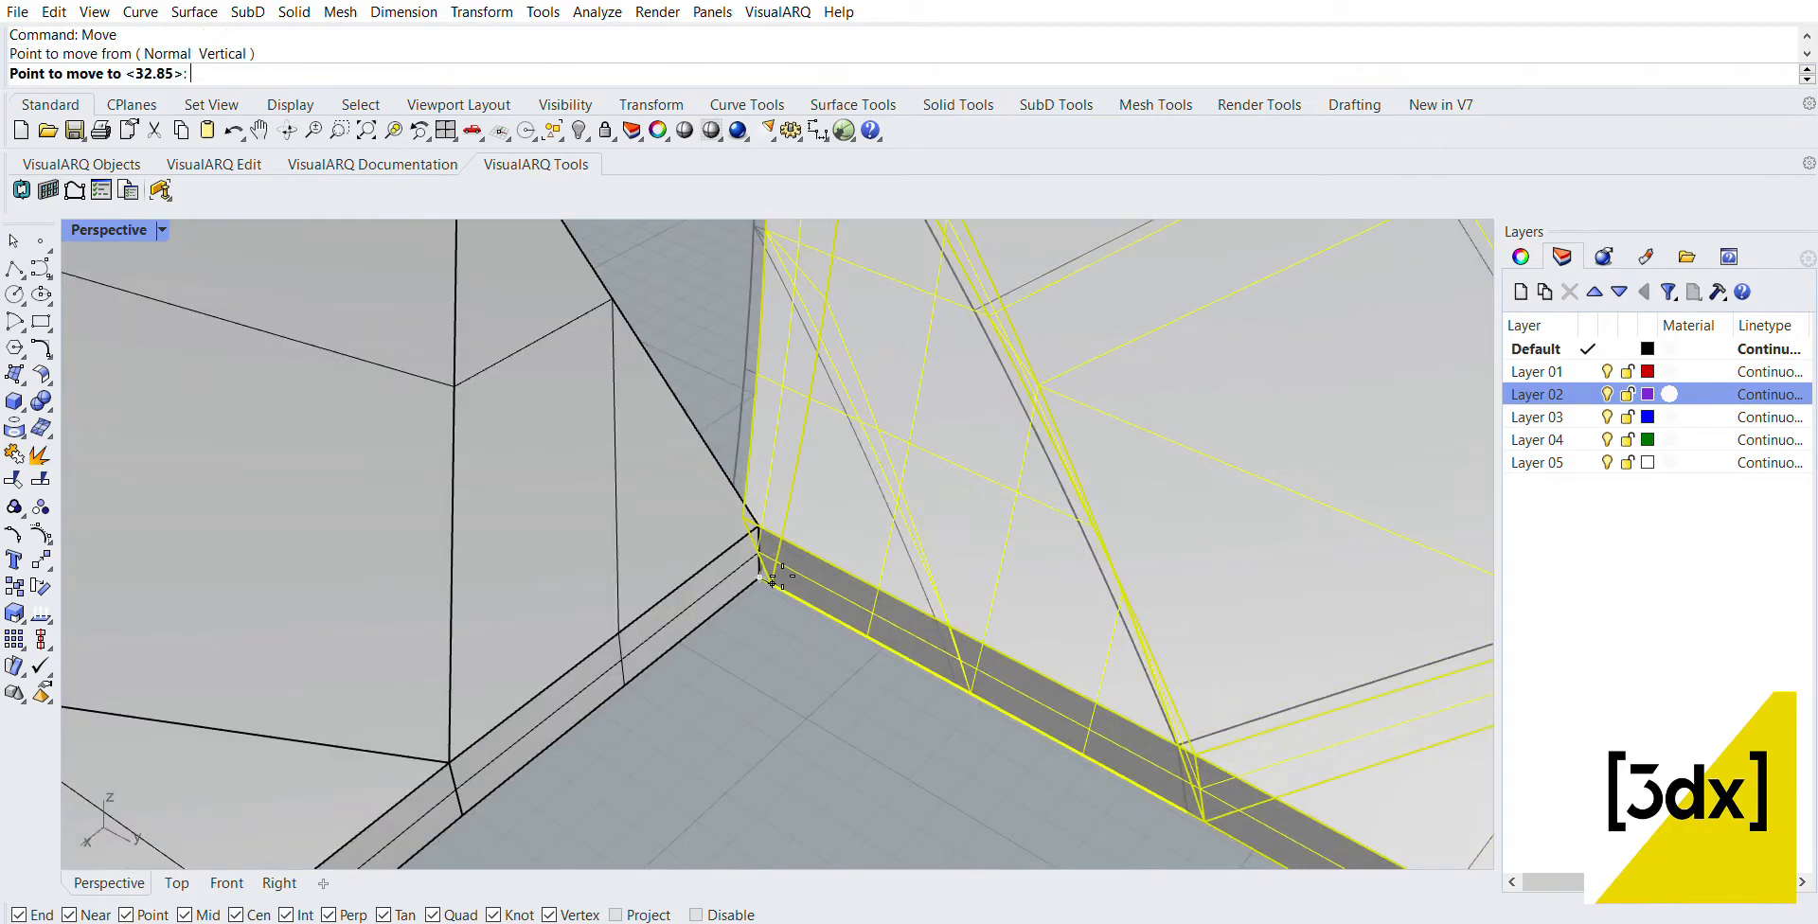
click(816, 547)
scroll(815, 548, down, 10)
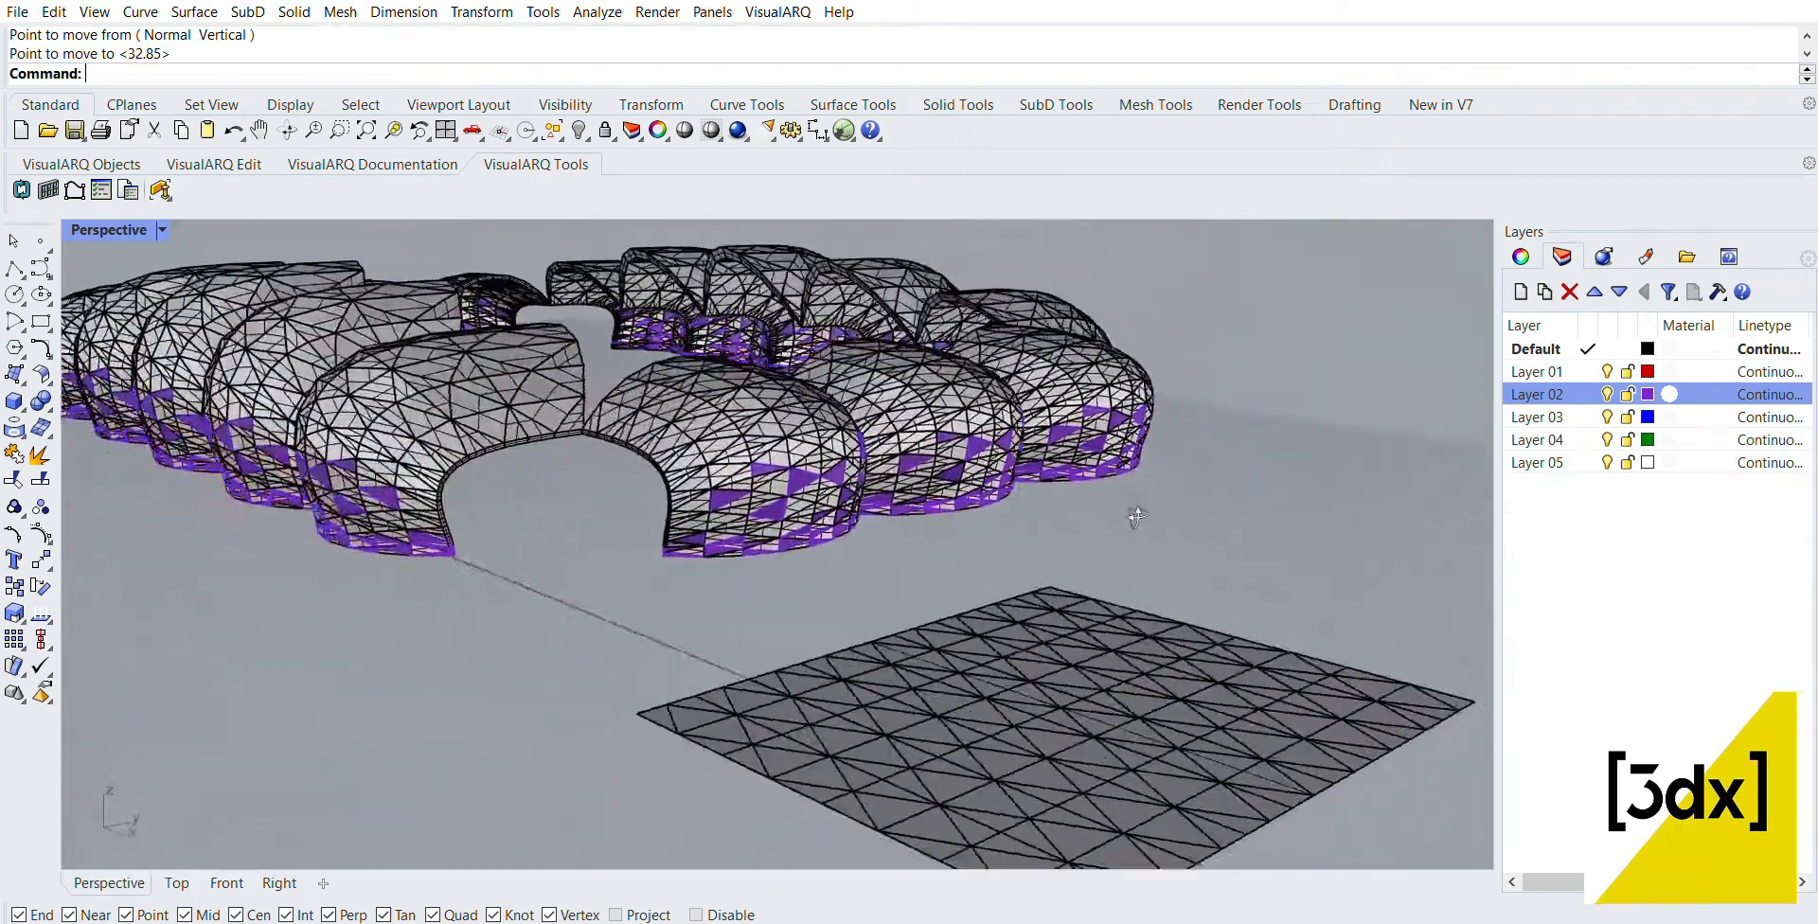
Step: Examine the junctions between the five-panel and three-panel rows at the corners of the rectangular enclosure
right_drag(1137, 516, 881, 573)
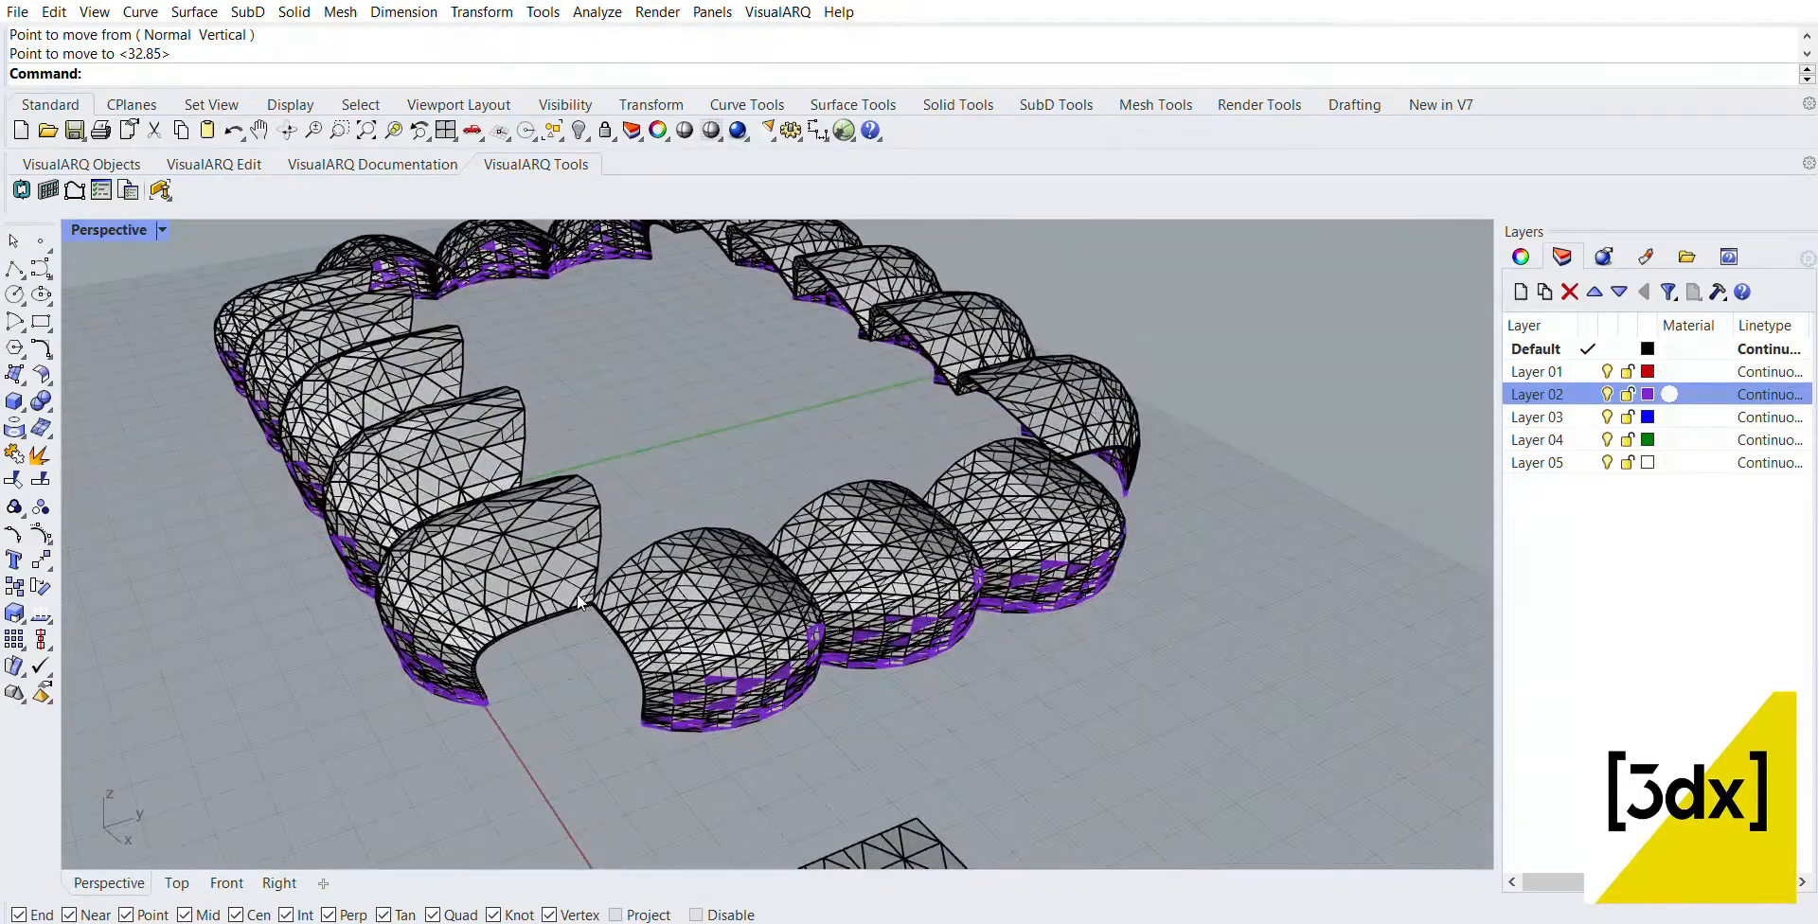
scroll(513, 657, up, 6)
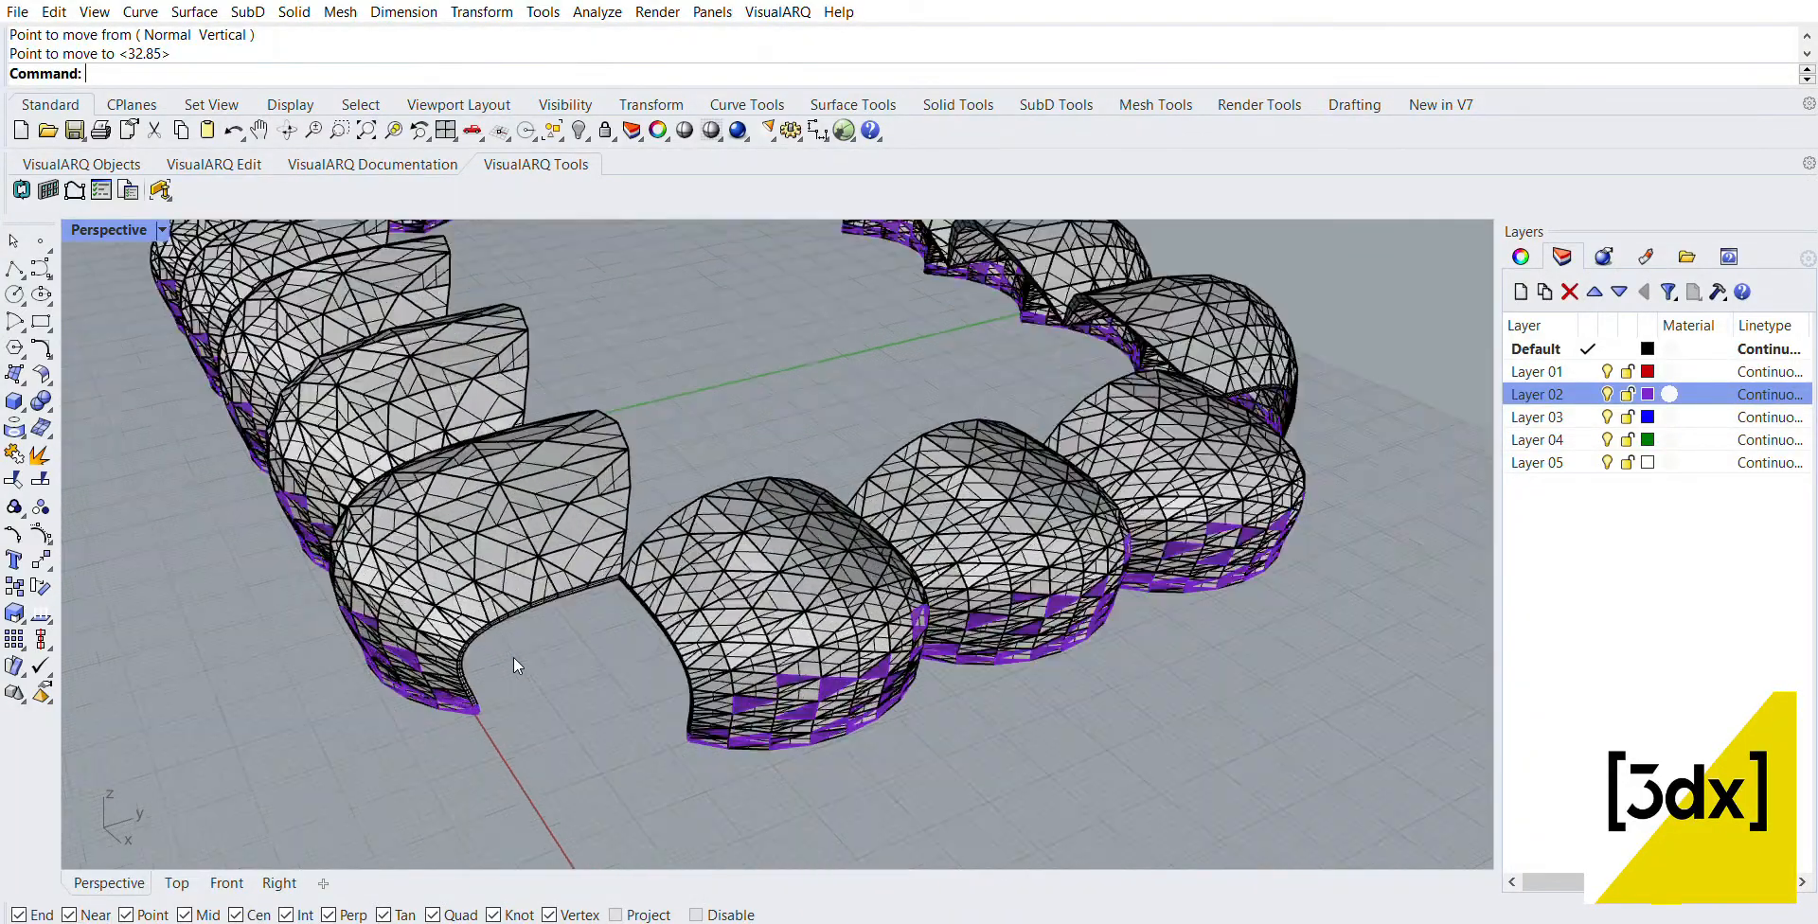
right_drag(516, 656, 713, 621)
scroll(905, 560, down, 8)
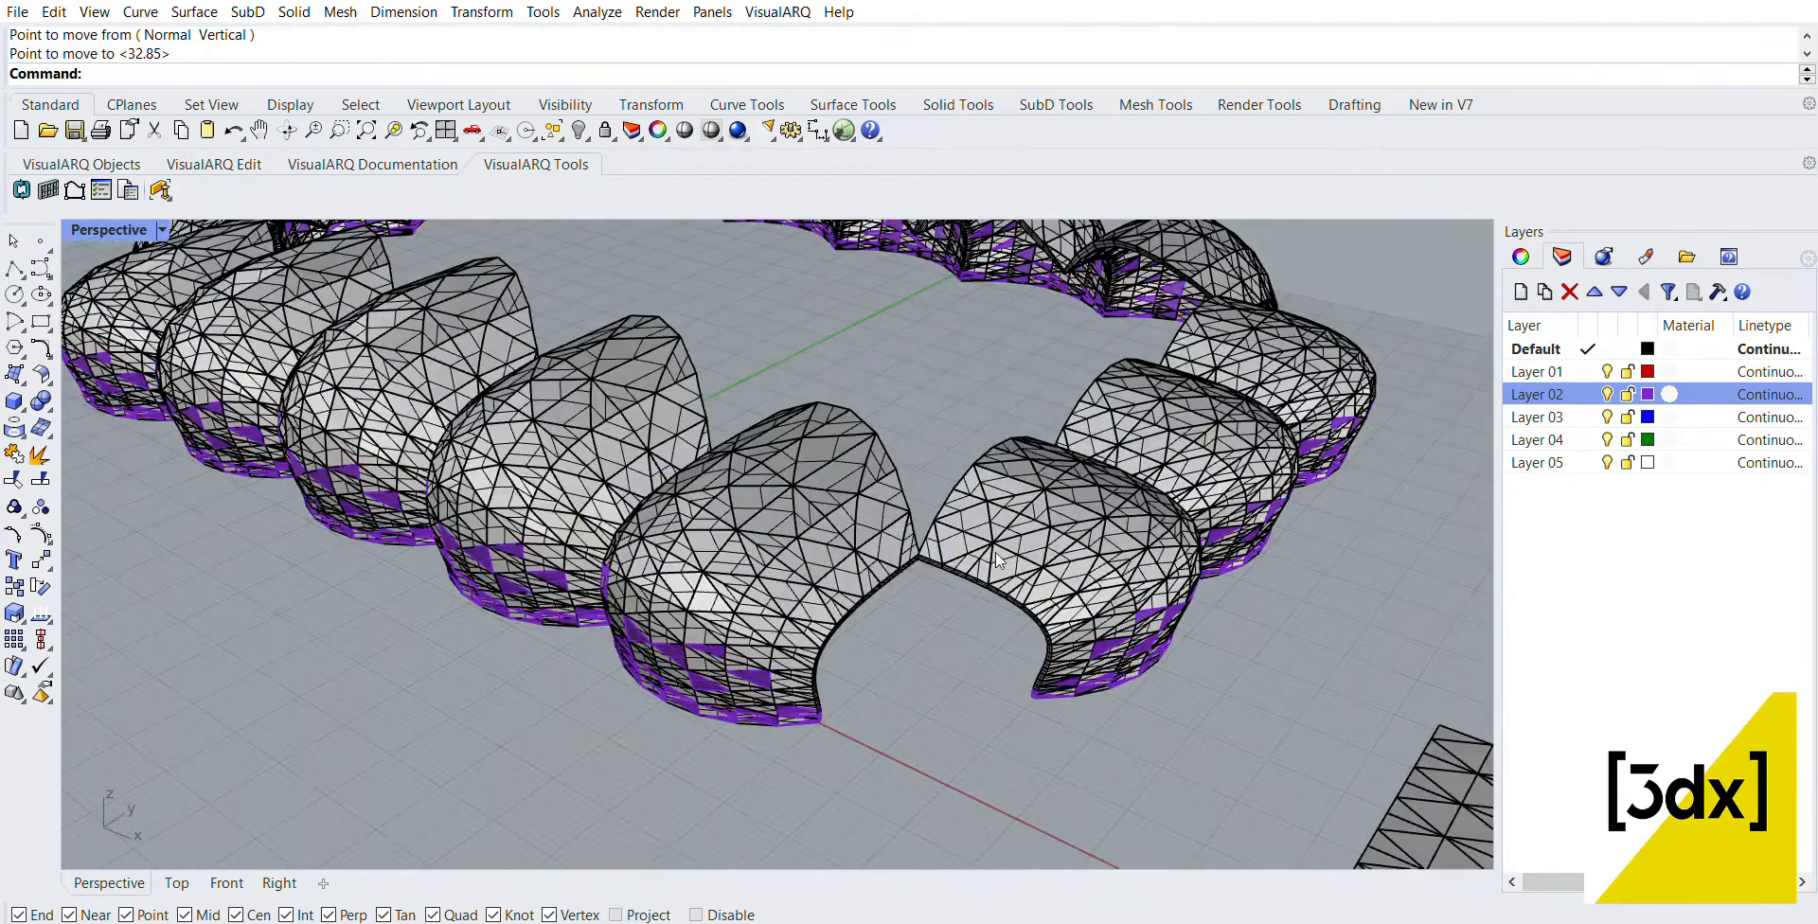
right_drag(923, 640, 1093, 602)
scroll(1094, 602, up, 2)
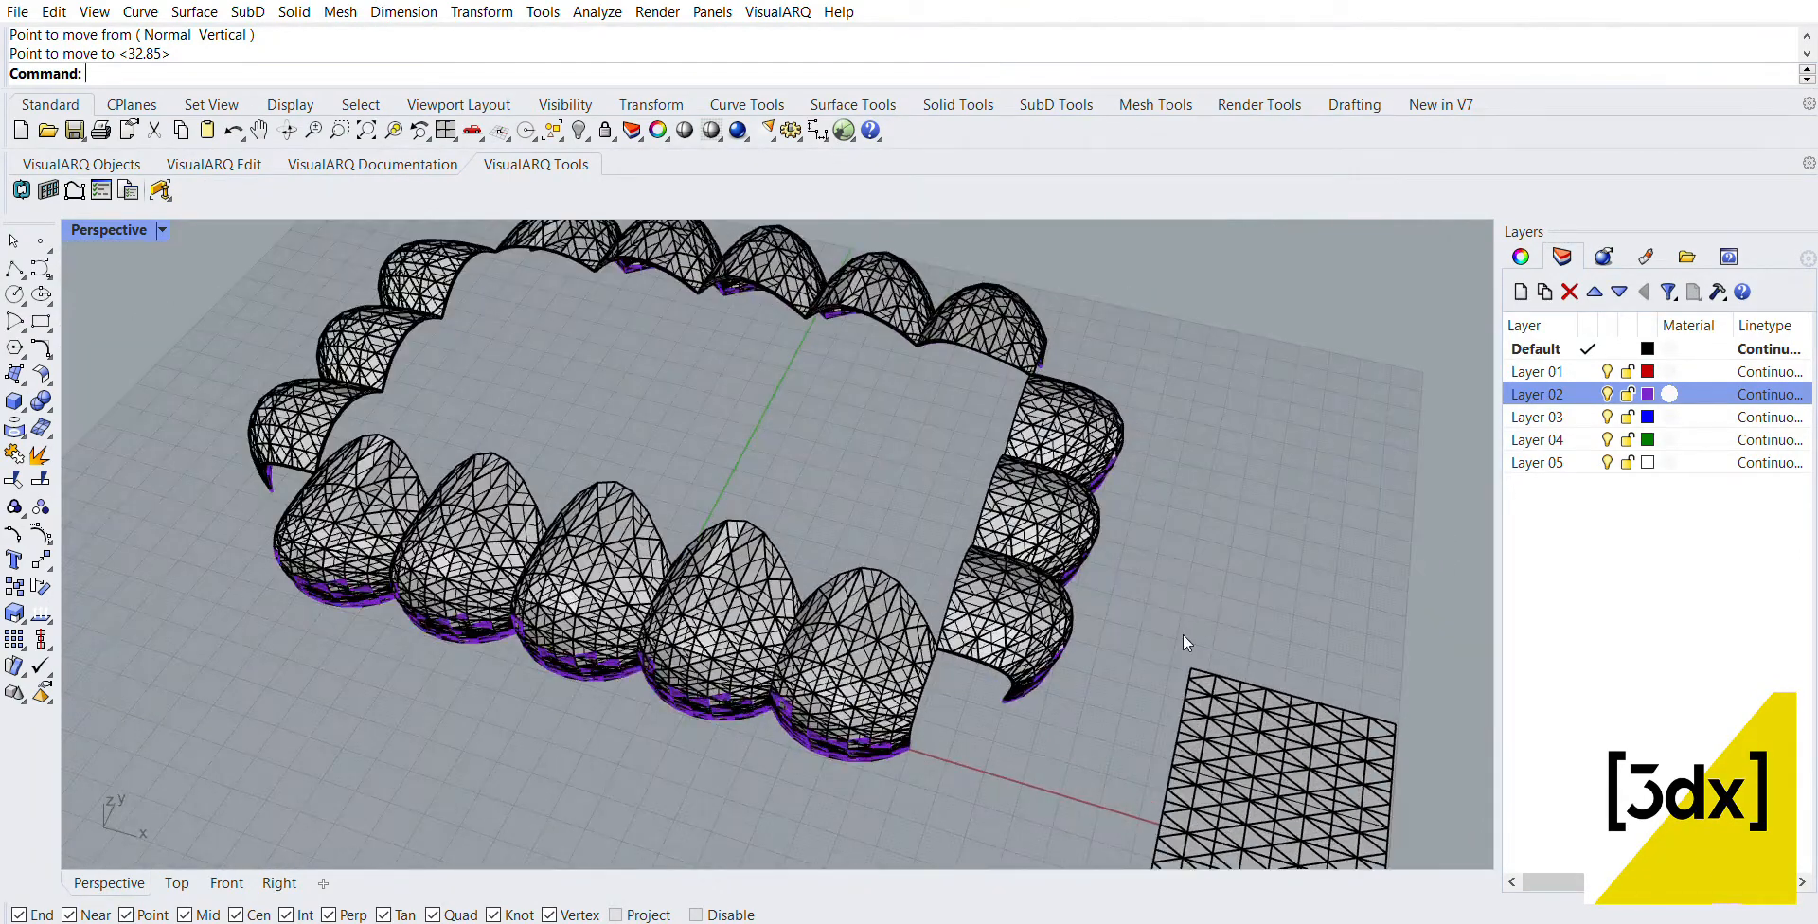
click(1059, 405)
scroll(1006, 502, down, 5)
click(992, 665)
scroll(992, 664, down, 6)
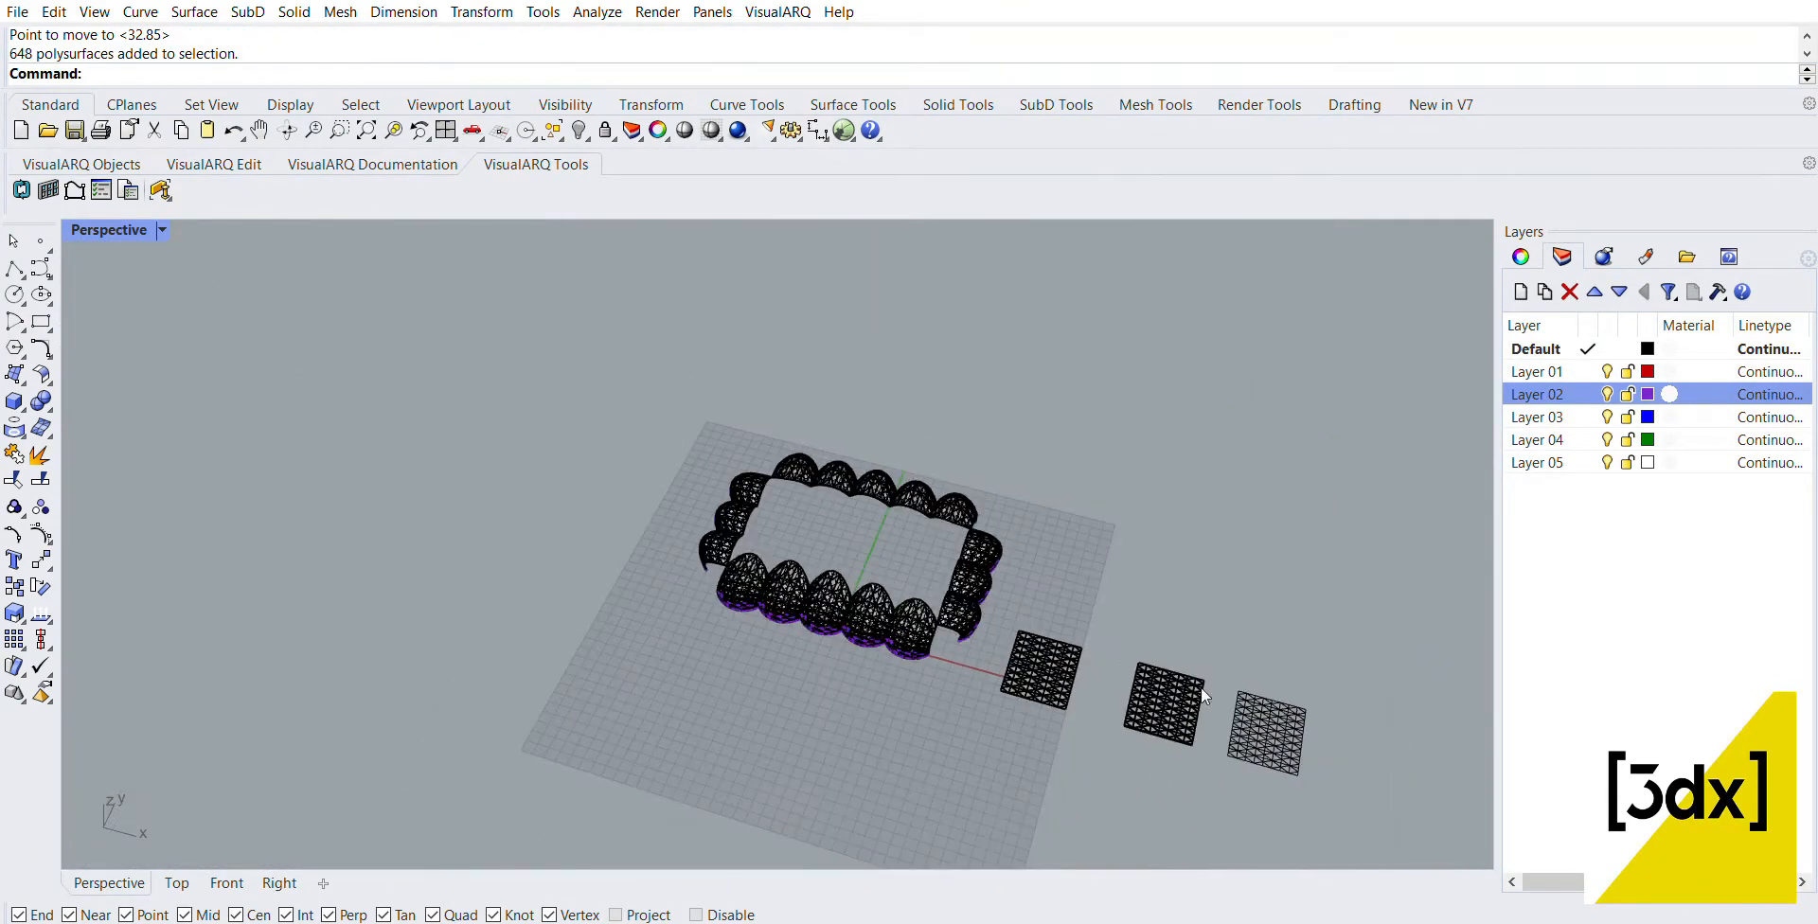
Step: Move the three flat triangulated panels along X, well away from the canopy
scroll(1319, 788, up, 6)
drag(832, 435, 786, 420)
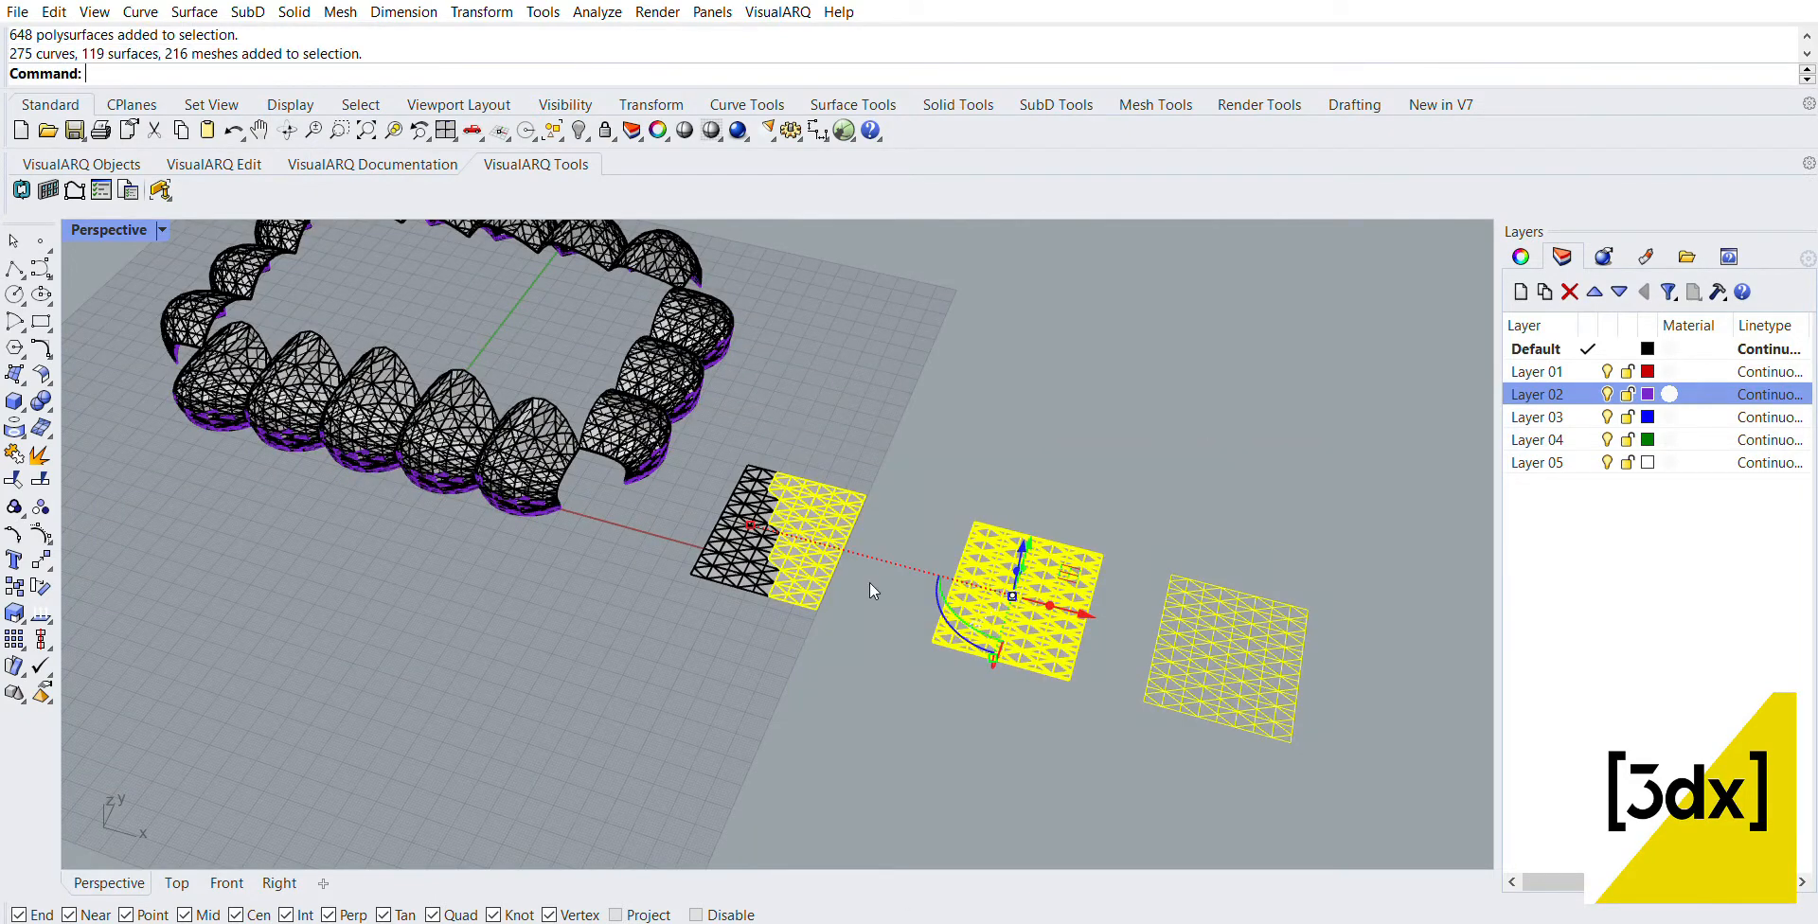
click(1346, 733)
drag(1335, 765, 712, 419)
shift+drag(649, 523, 748, 612)
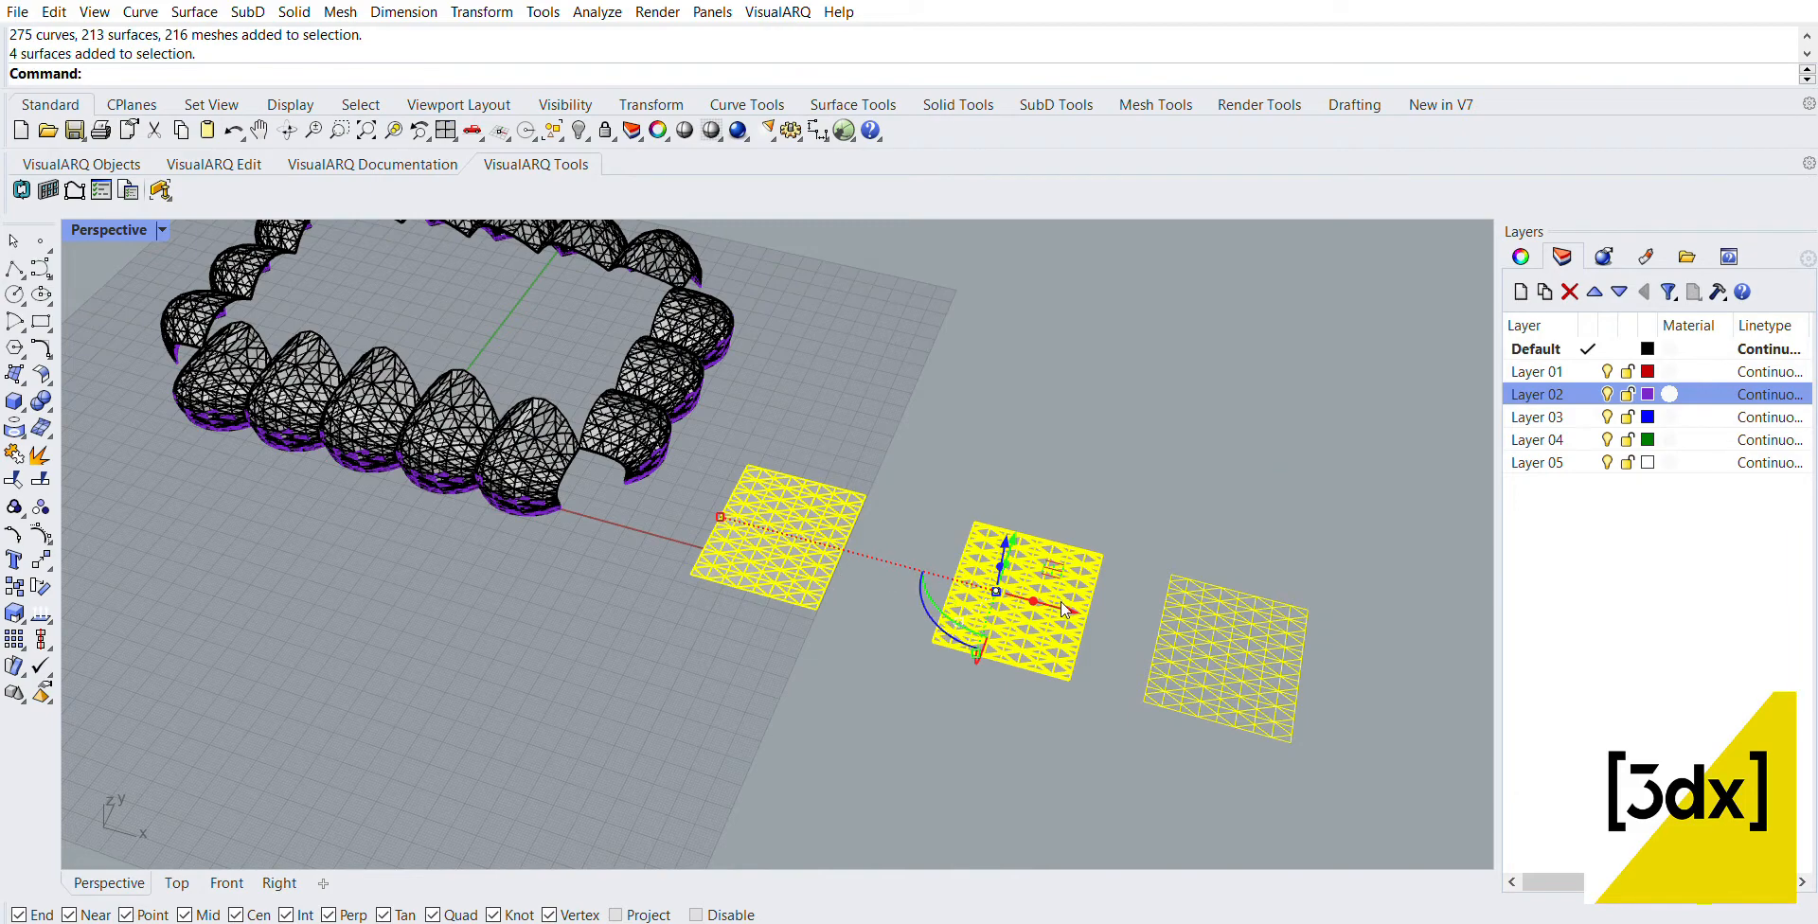
drag(1062, 609, 1403, 699)
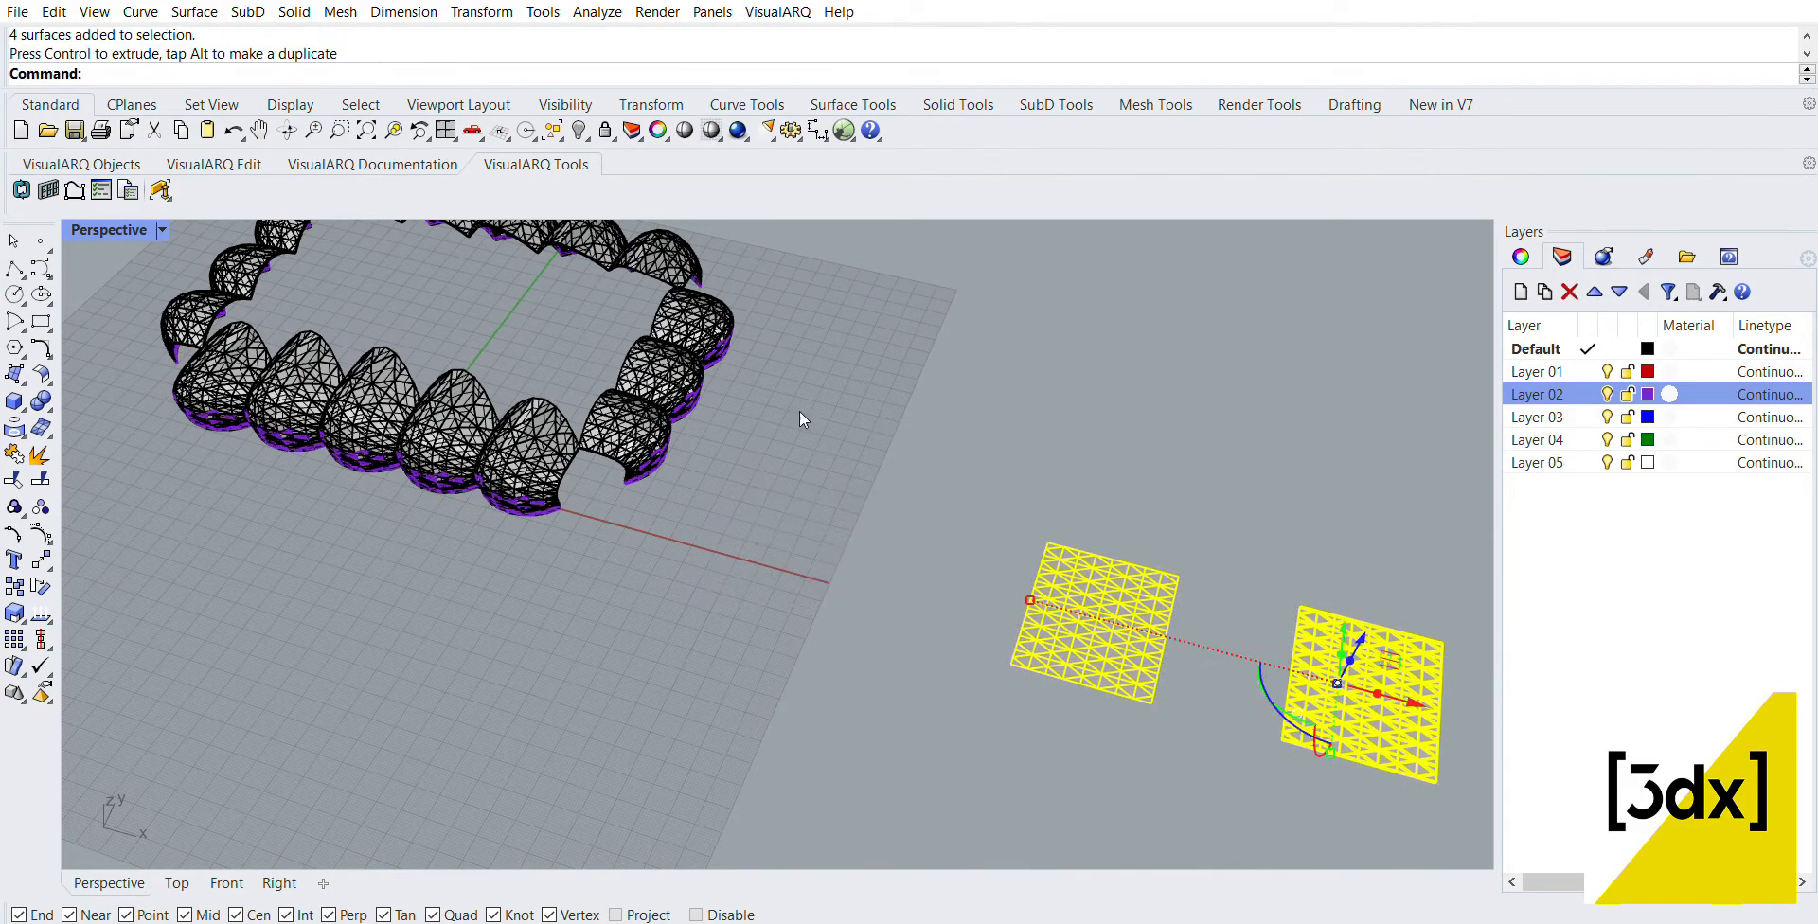
scroll(563, 416, down, 7)
scroll(994, 542, up, 5)
drag(959, 575, 1061, 601)
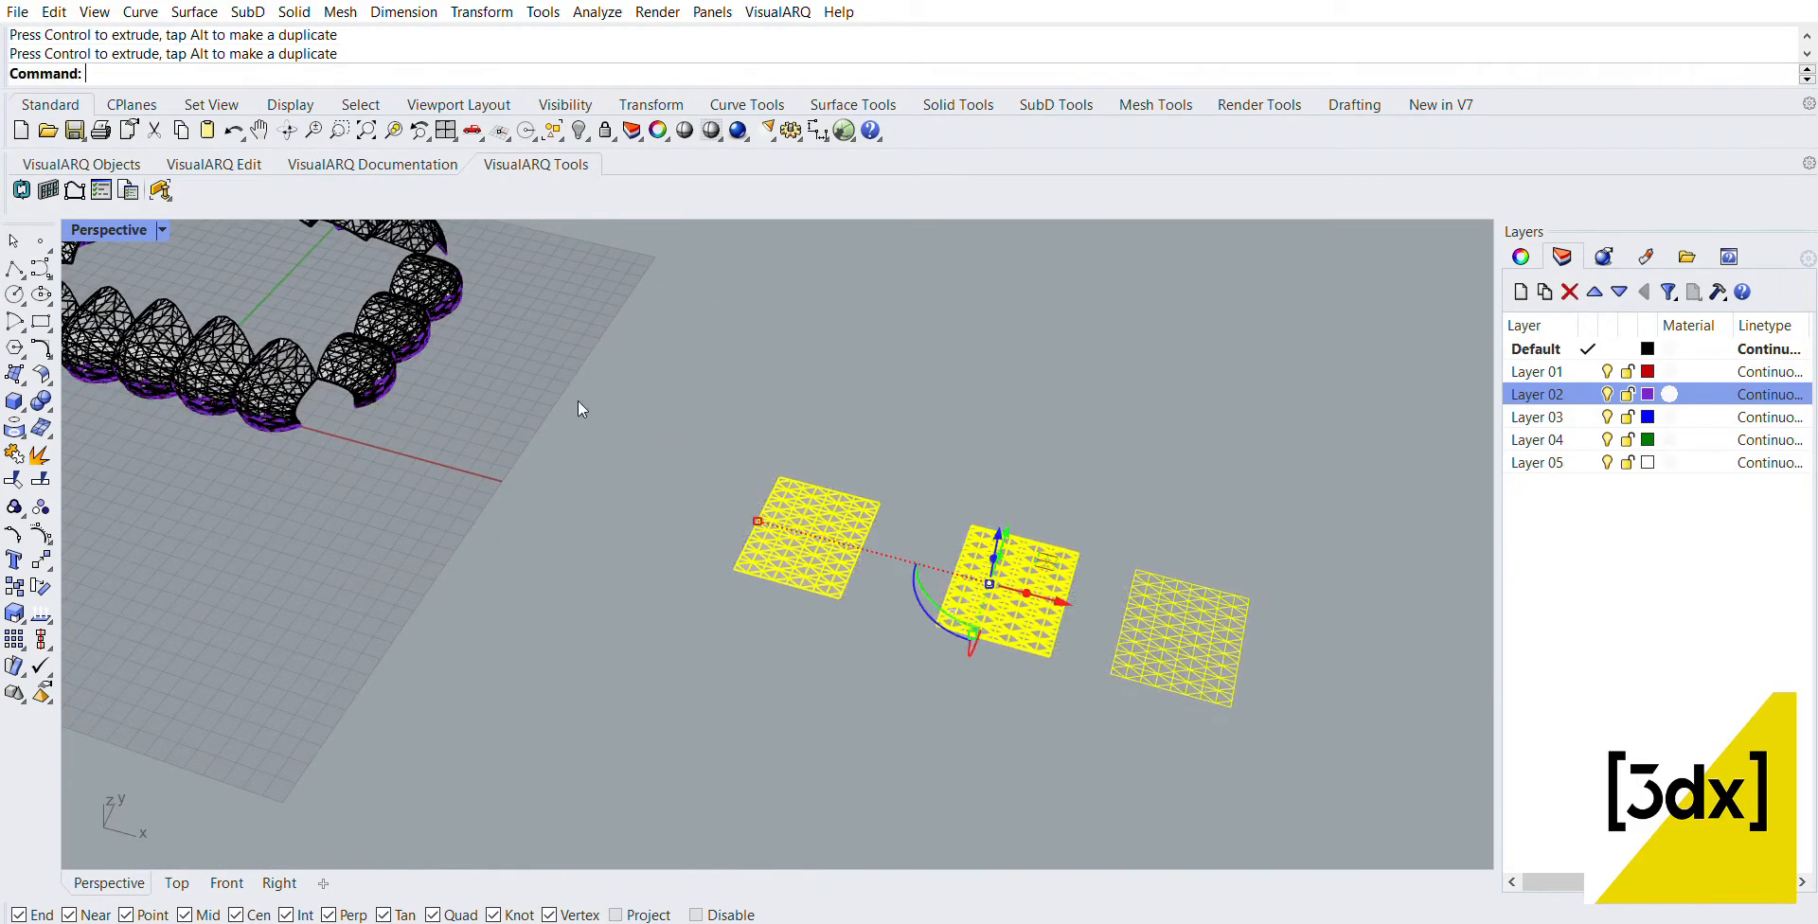
key(Escape)
Step: Move the three-panel row at the positive X end 5 units along X and 5 units along Y
scroll(441, 265, down, 4)
scroll(632, 520, up, 8)
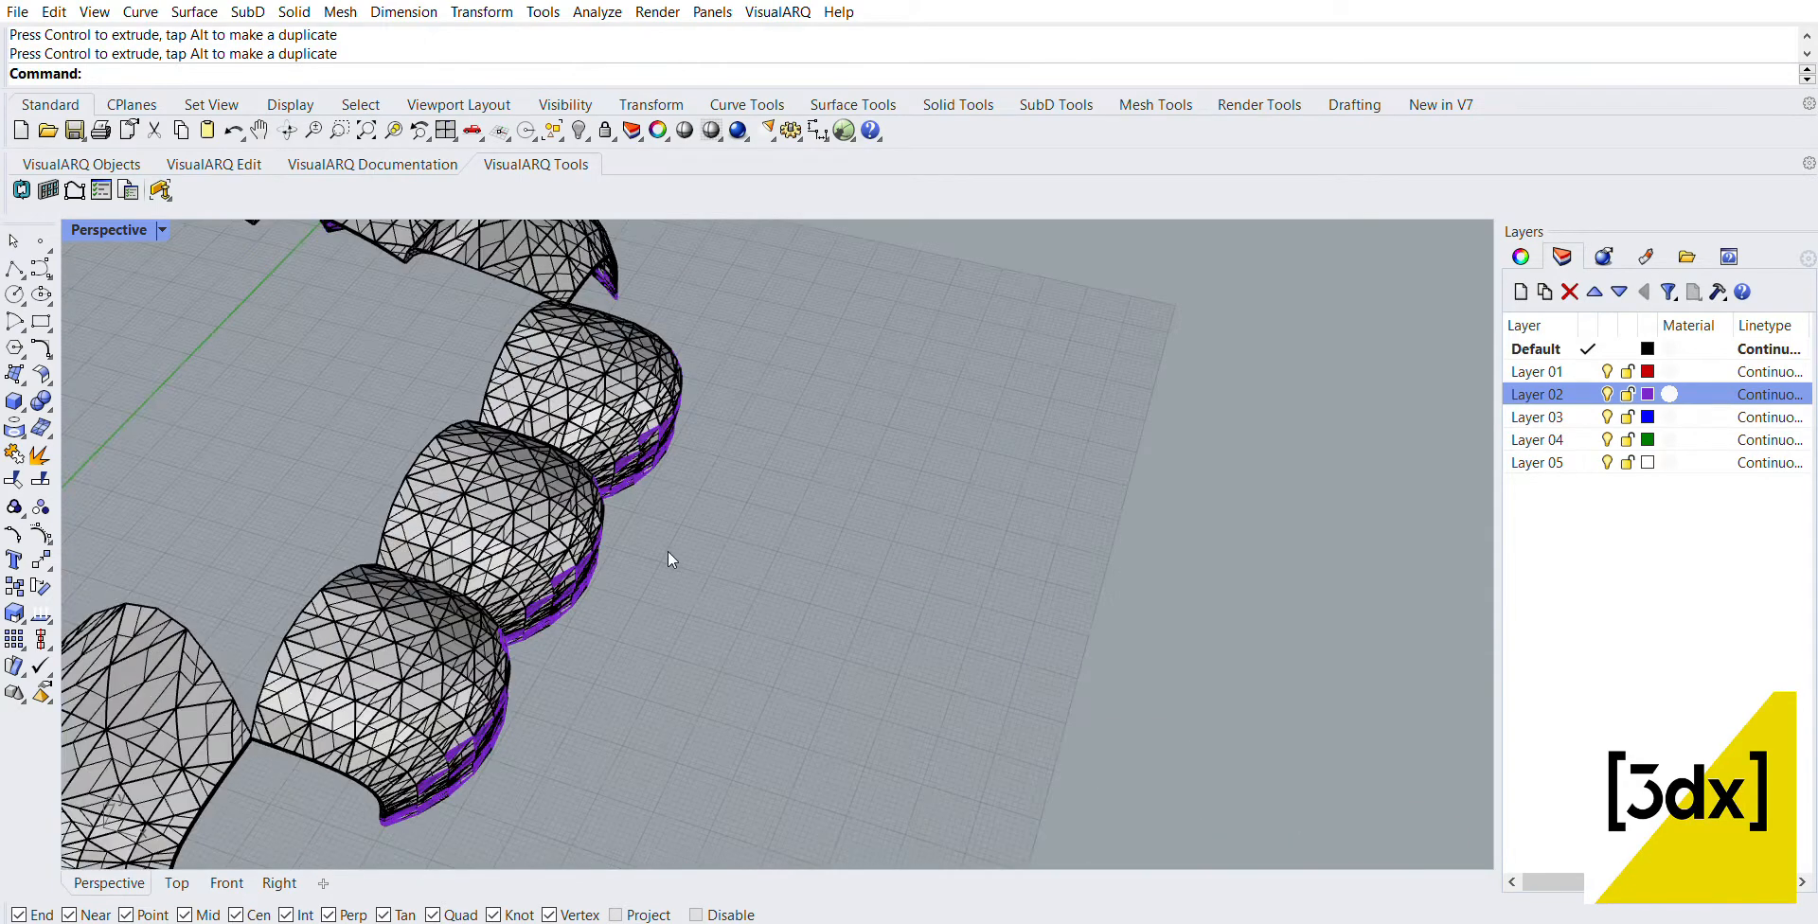
drag(668, 551, 432, 394)
scroll(731, 560, down, 3)
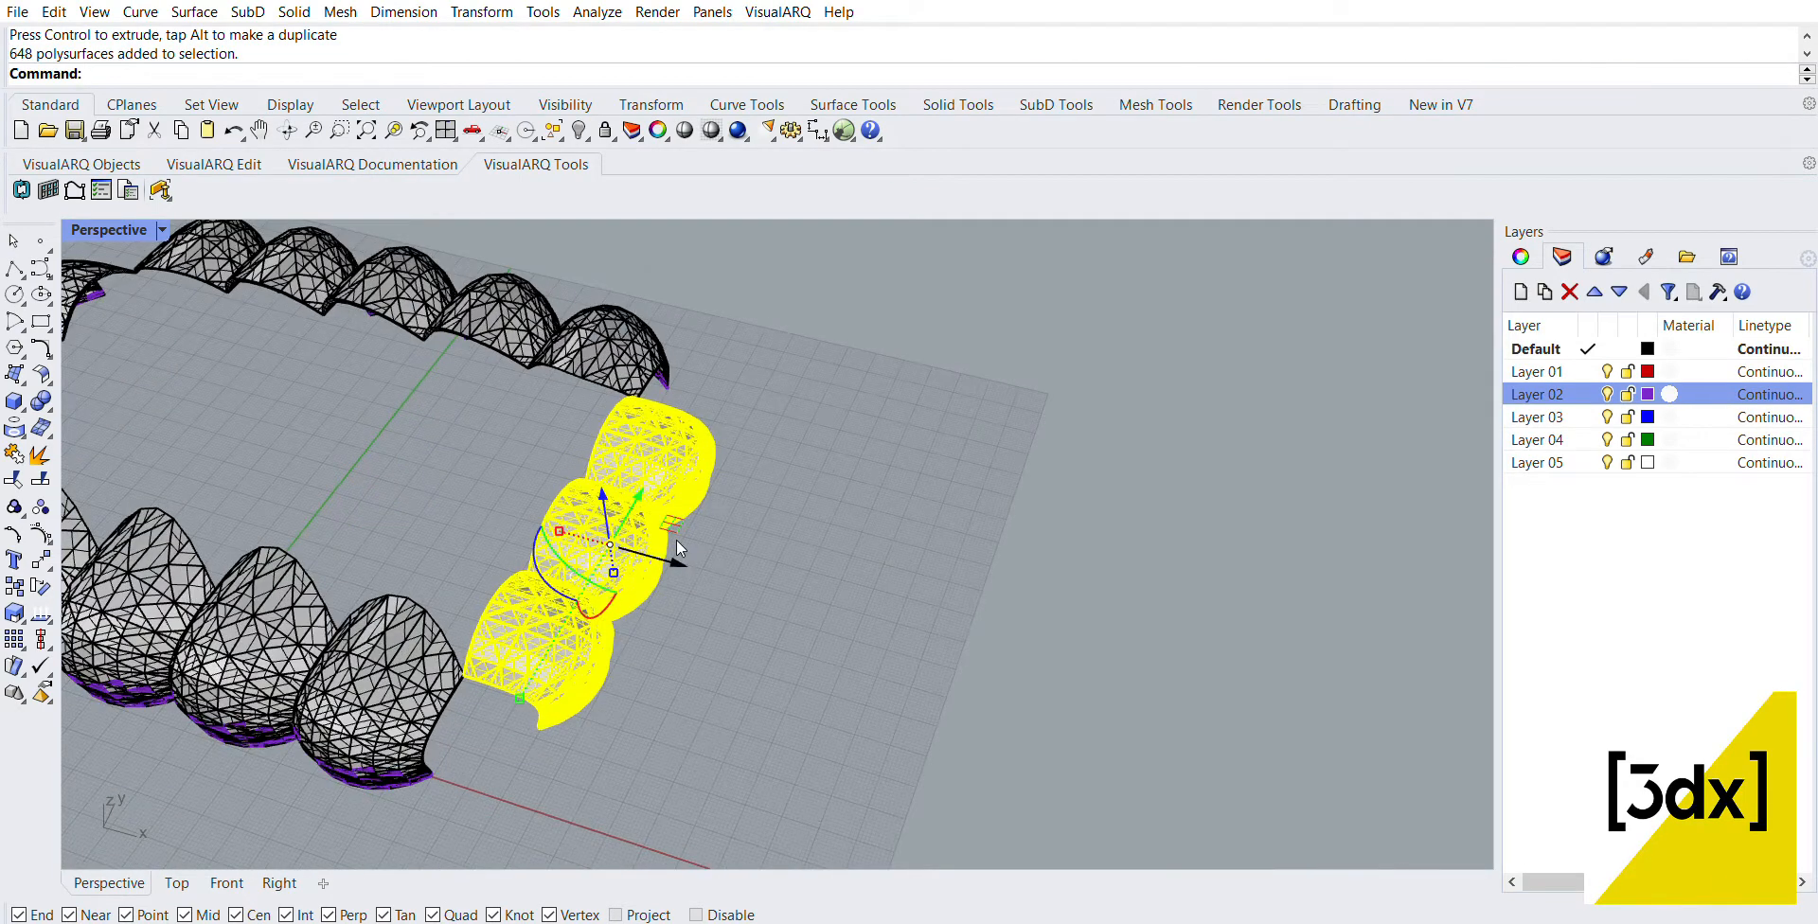
drag(677, 542, 733, 548)
text(5)
key(Return)
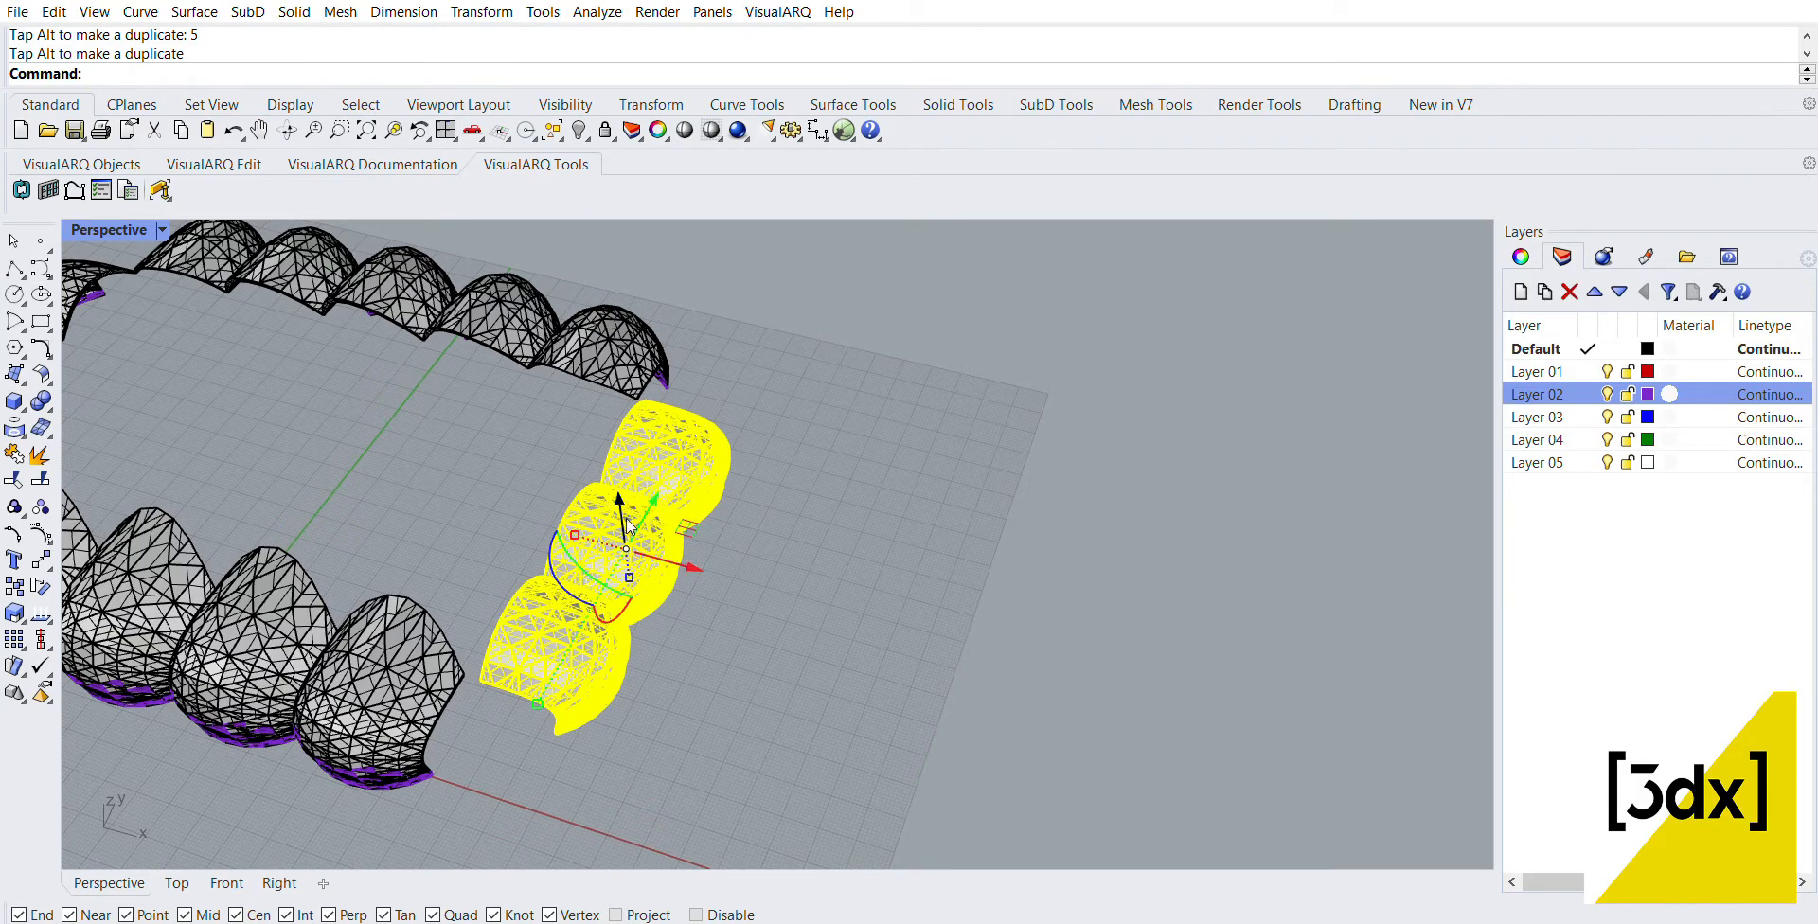
drag(651, 502, 668, 474)
text(5)
Step: Draw a line across the corner gap between the upper open-edge corners of the five-panel and three-panel rows
scroll(509, 653, up, 10)
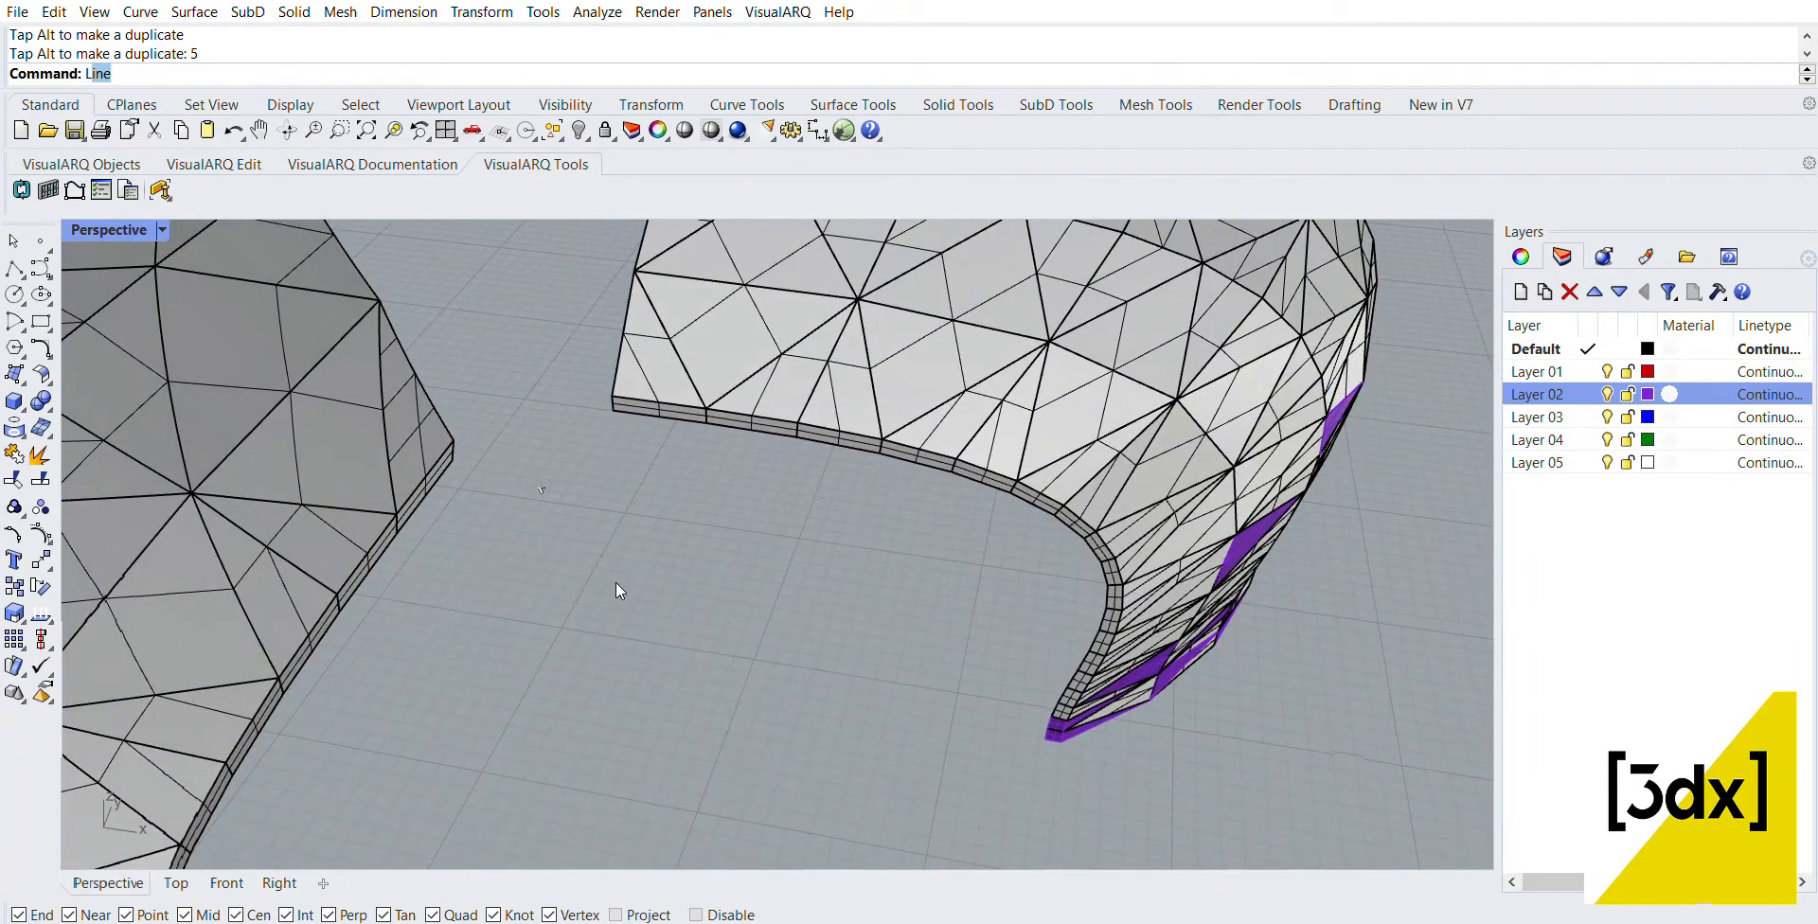
text(L)
key(Return)
click(453, 461)
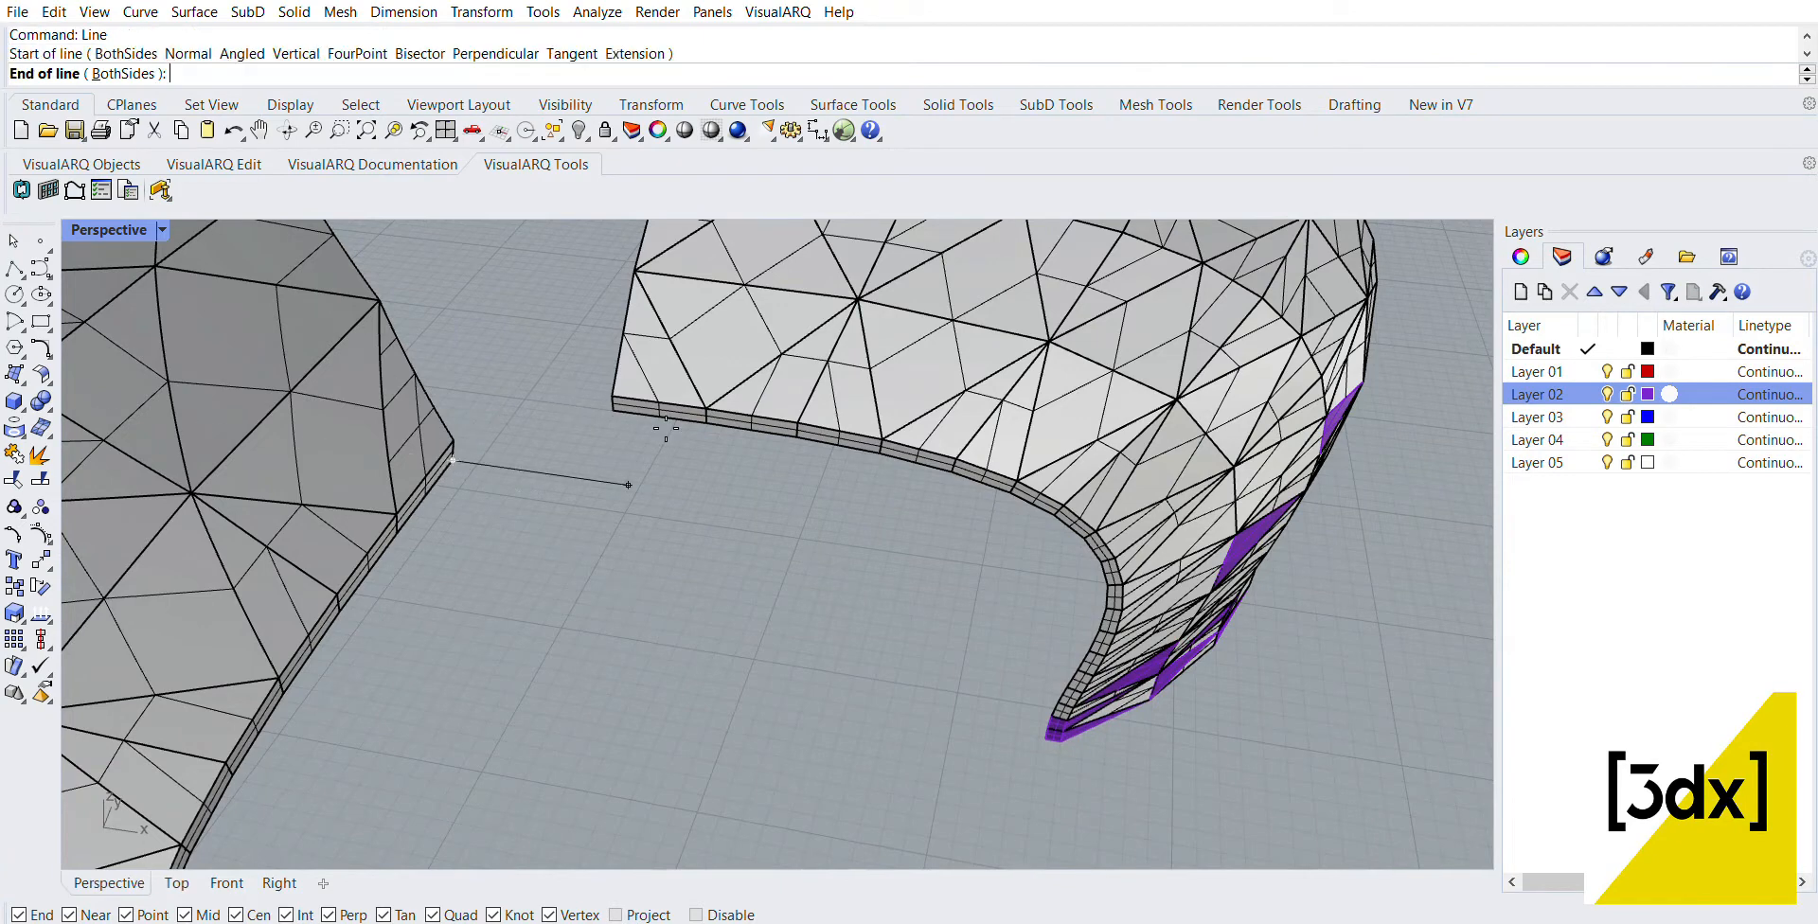
click(627, 410)
scroll(628, 409, down, 8)
Step: Draw a line between the base corners of the five-panel and three-panel rows across the same gap
key(Return)
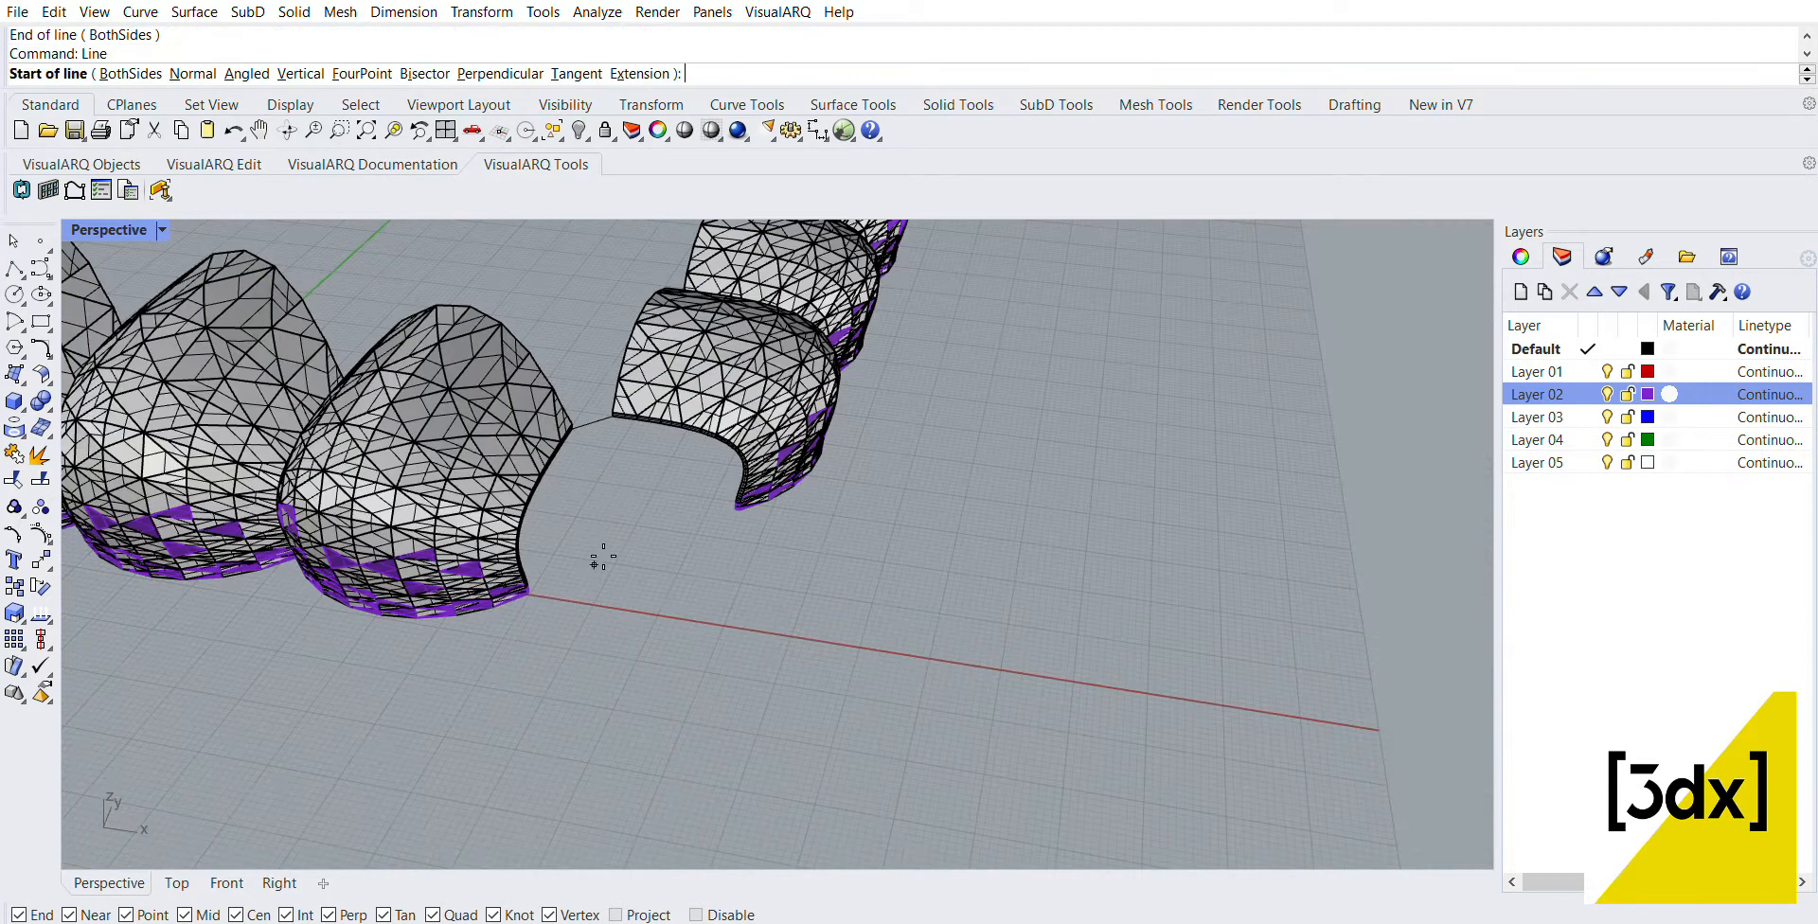
scroll(530, 589, up, 8)
click(520, 575)
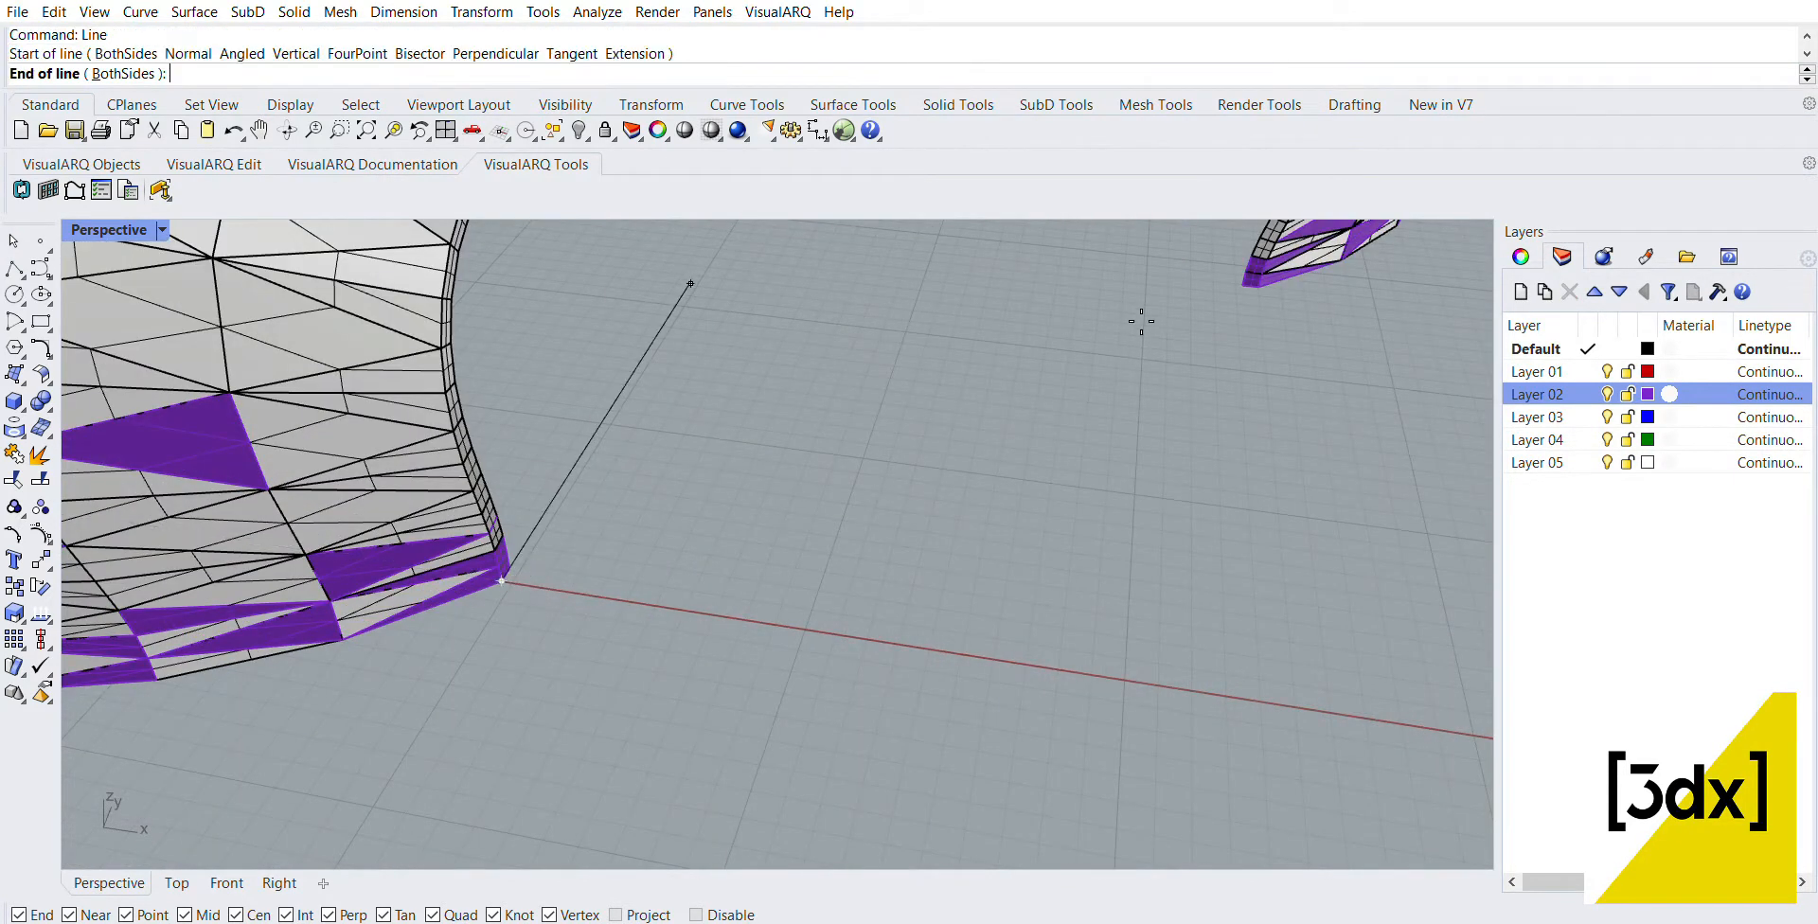
click(1250, 289)
scroll(1212, 384, down, 8)
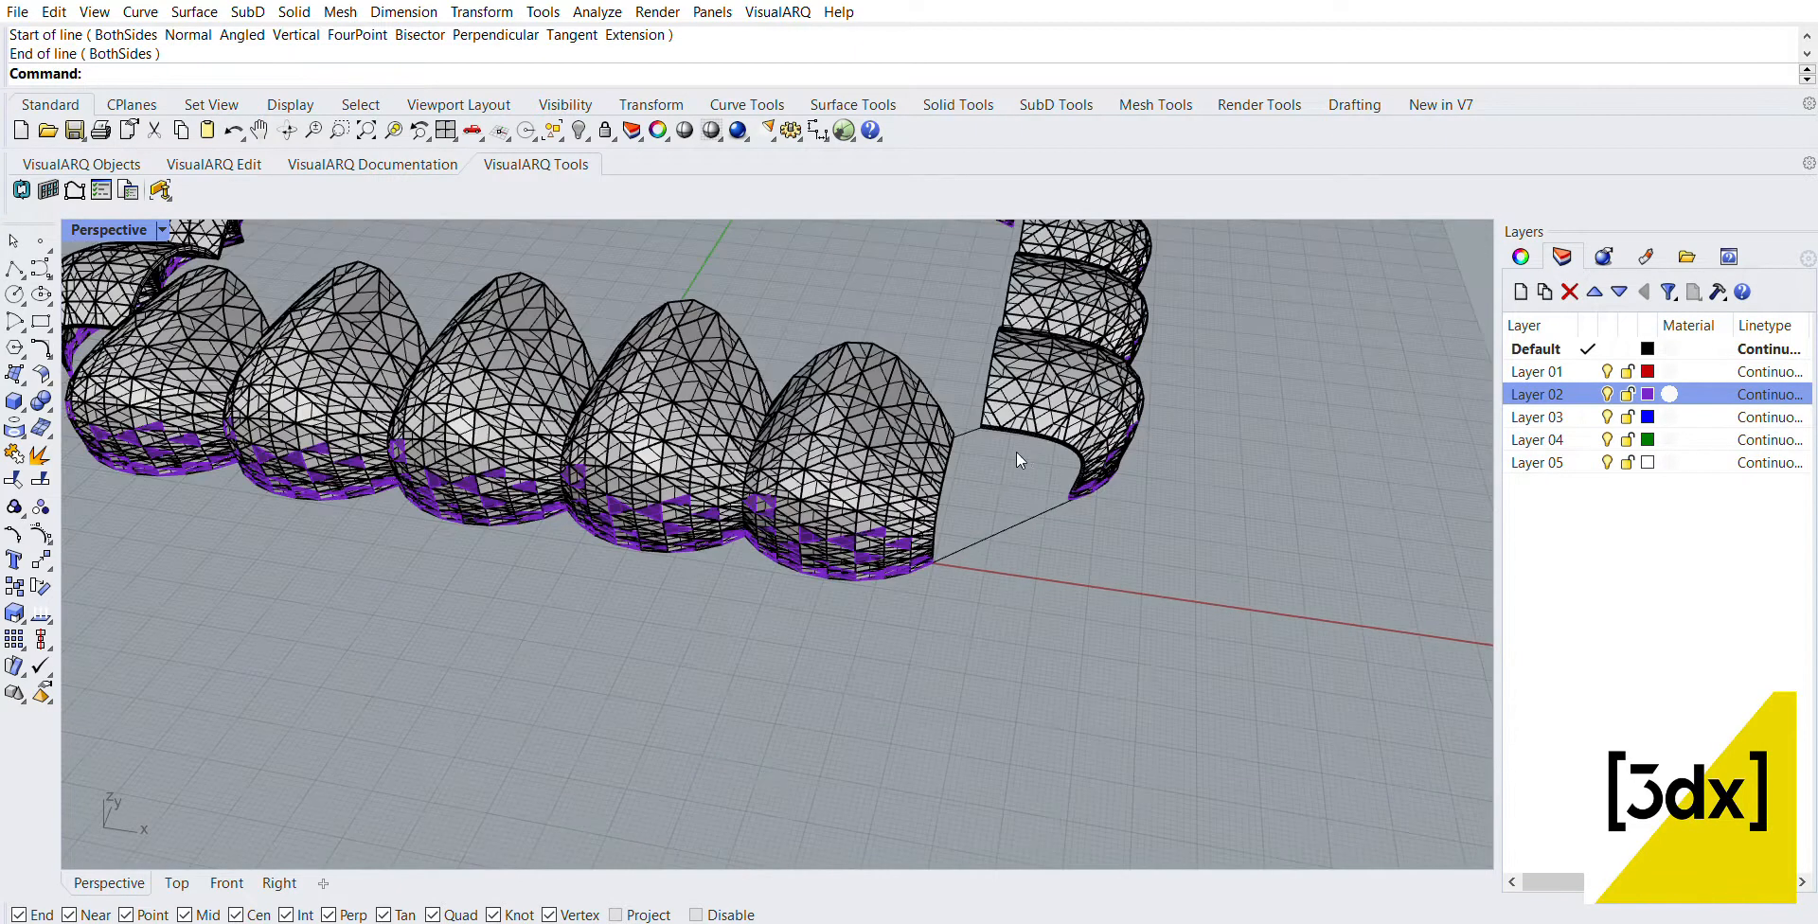
Step: Sweep a two-rail surface across the corner gap, using the curved bridging lines as rails and both open panel edges as cross sections
scroll(1036, 470, up, 5)
text(line)
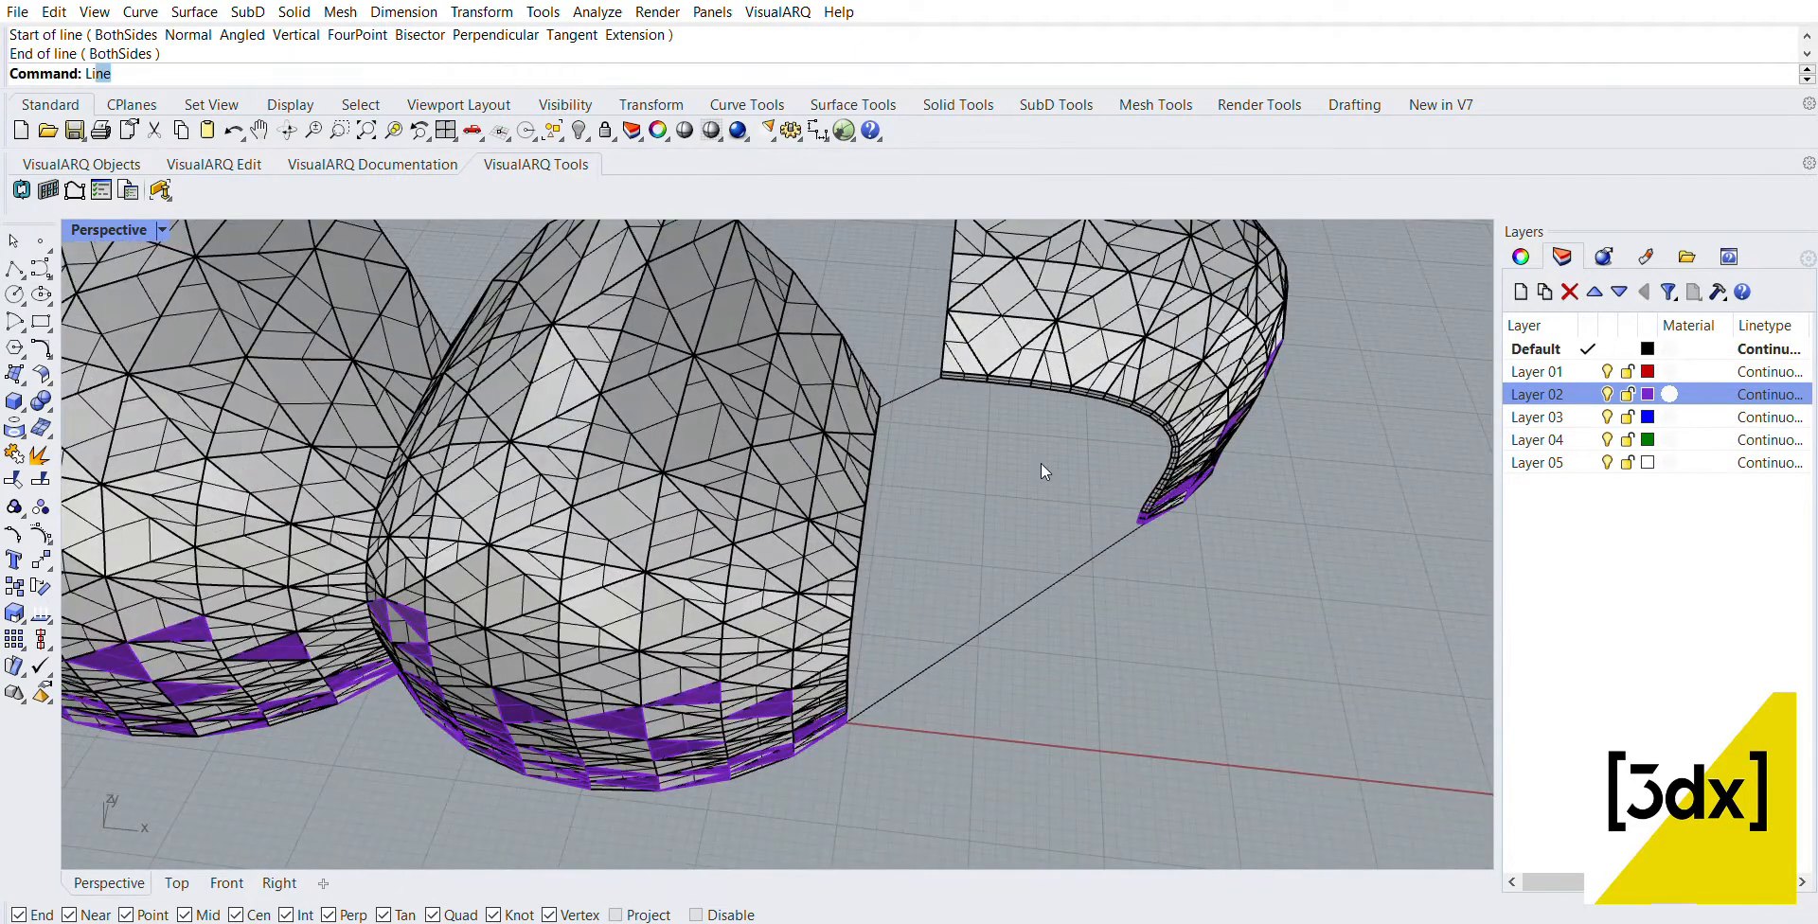
key(Return)
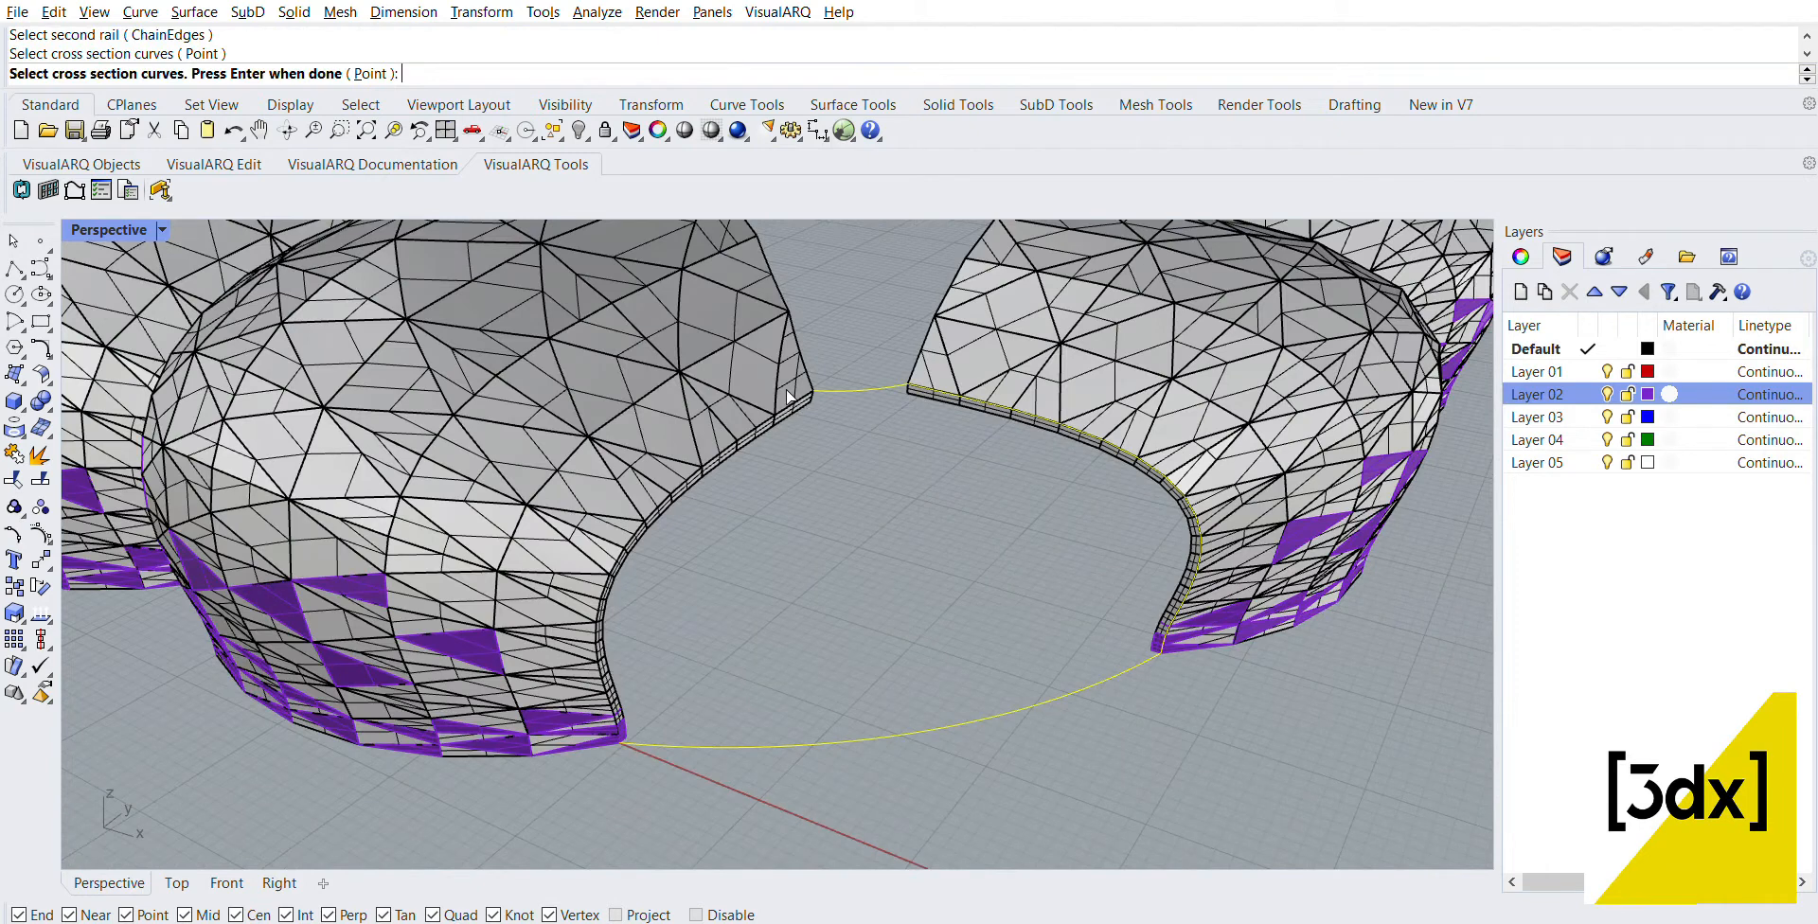
click(784, 392)
click(825, 375)
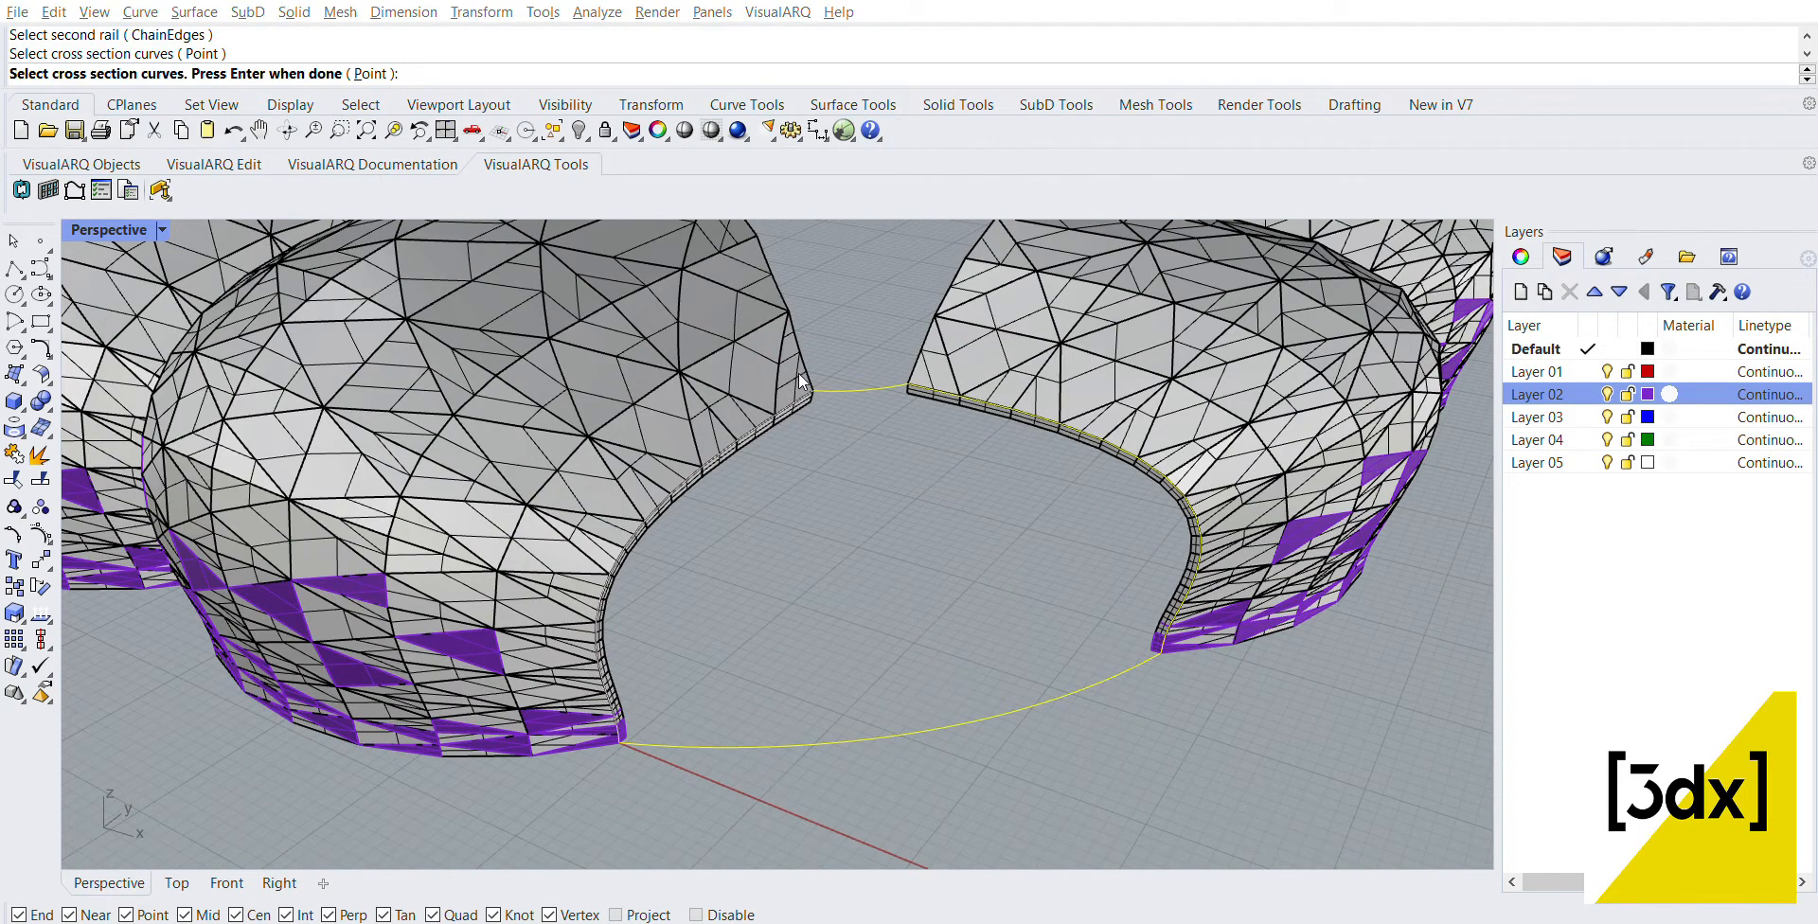
key(Return)
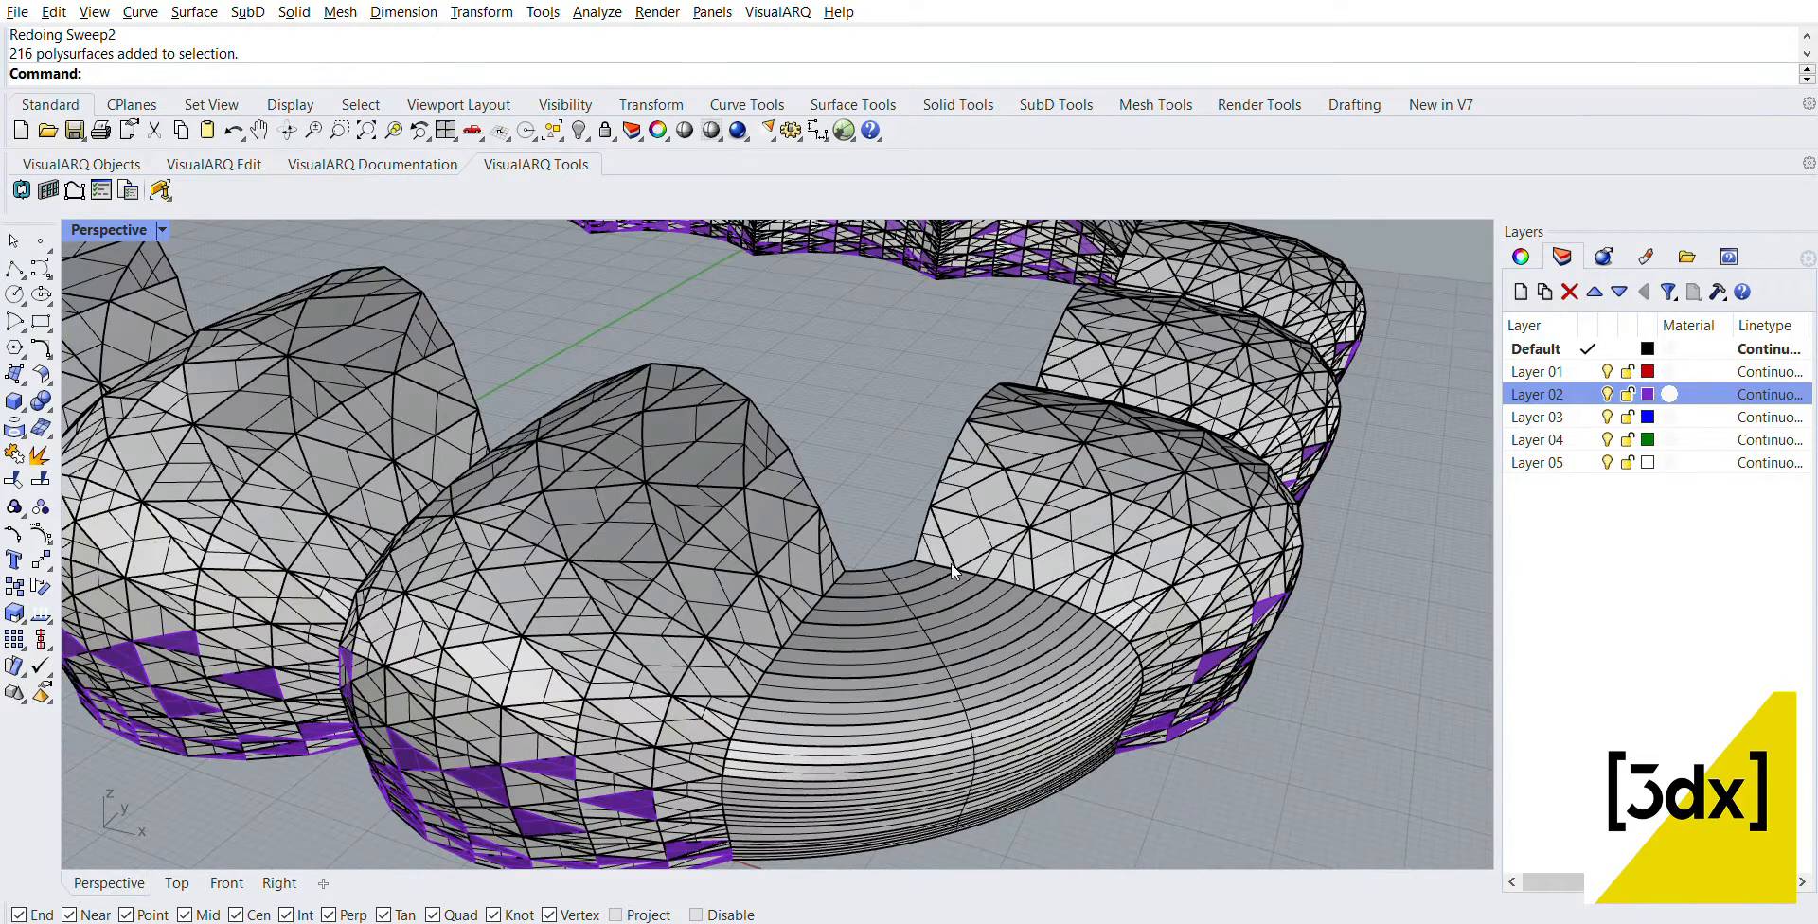
Step: Copy the swept corner surface from its upper corner to the open corner at the other end of the three-panel row
click(951, 564)
scroll(1136, 524, down, 3)
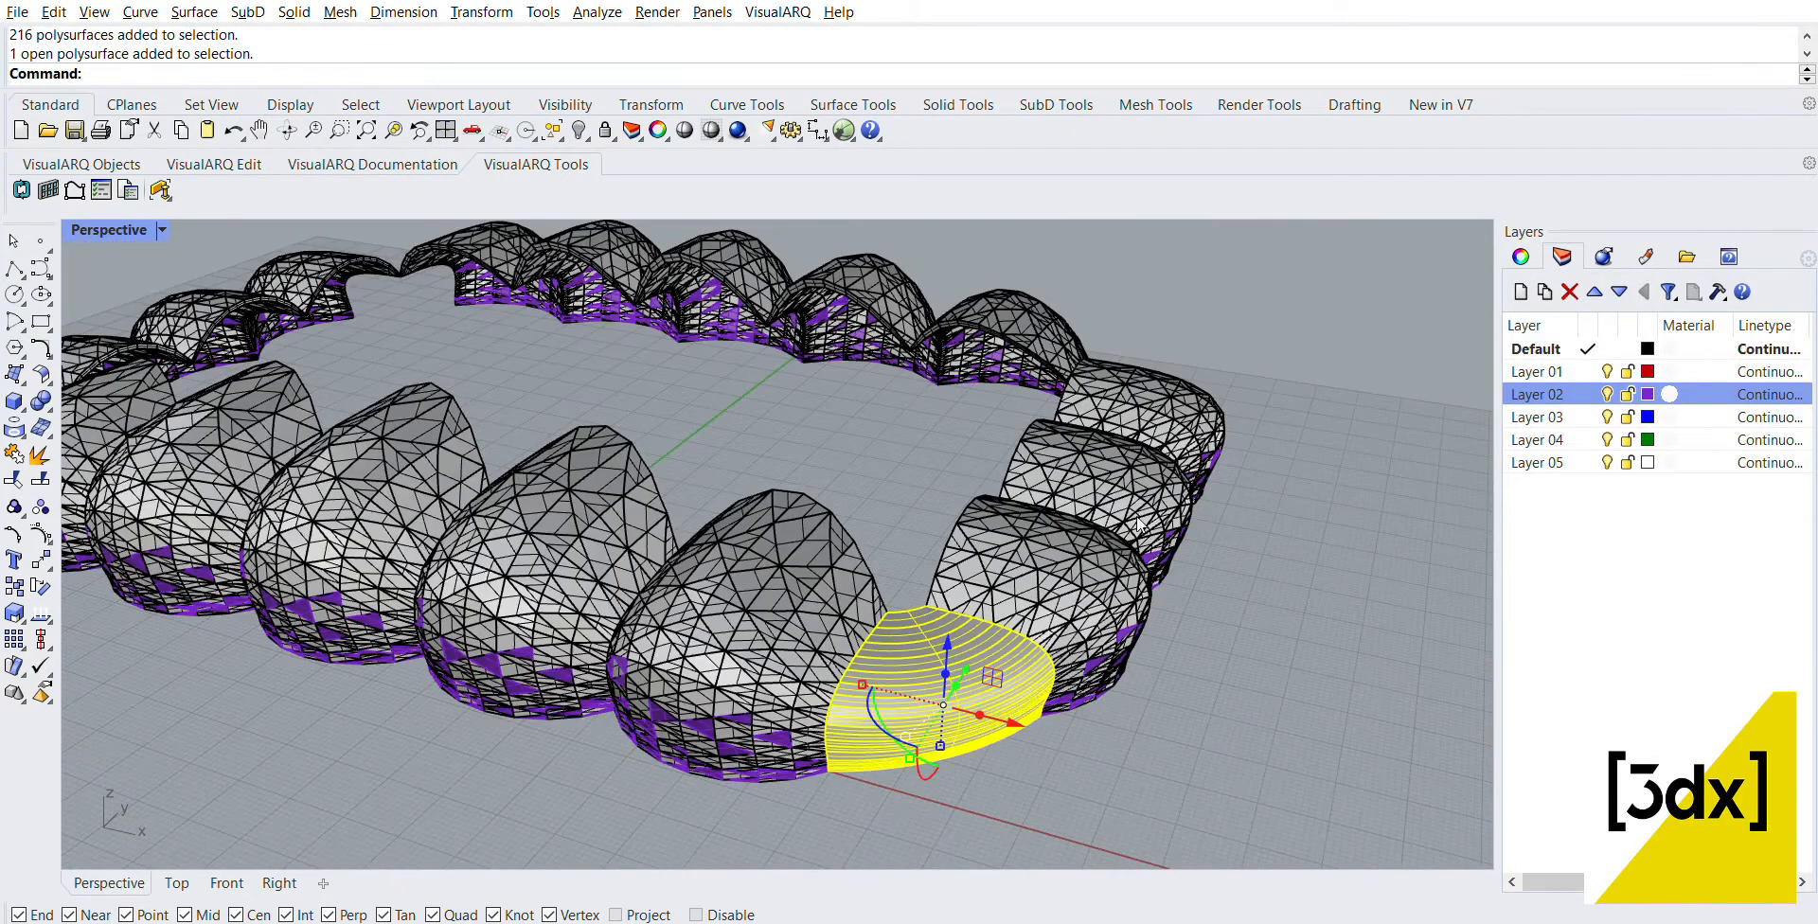
scroll(1091, 585, down, 2)
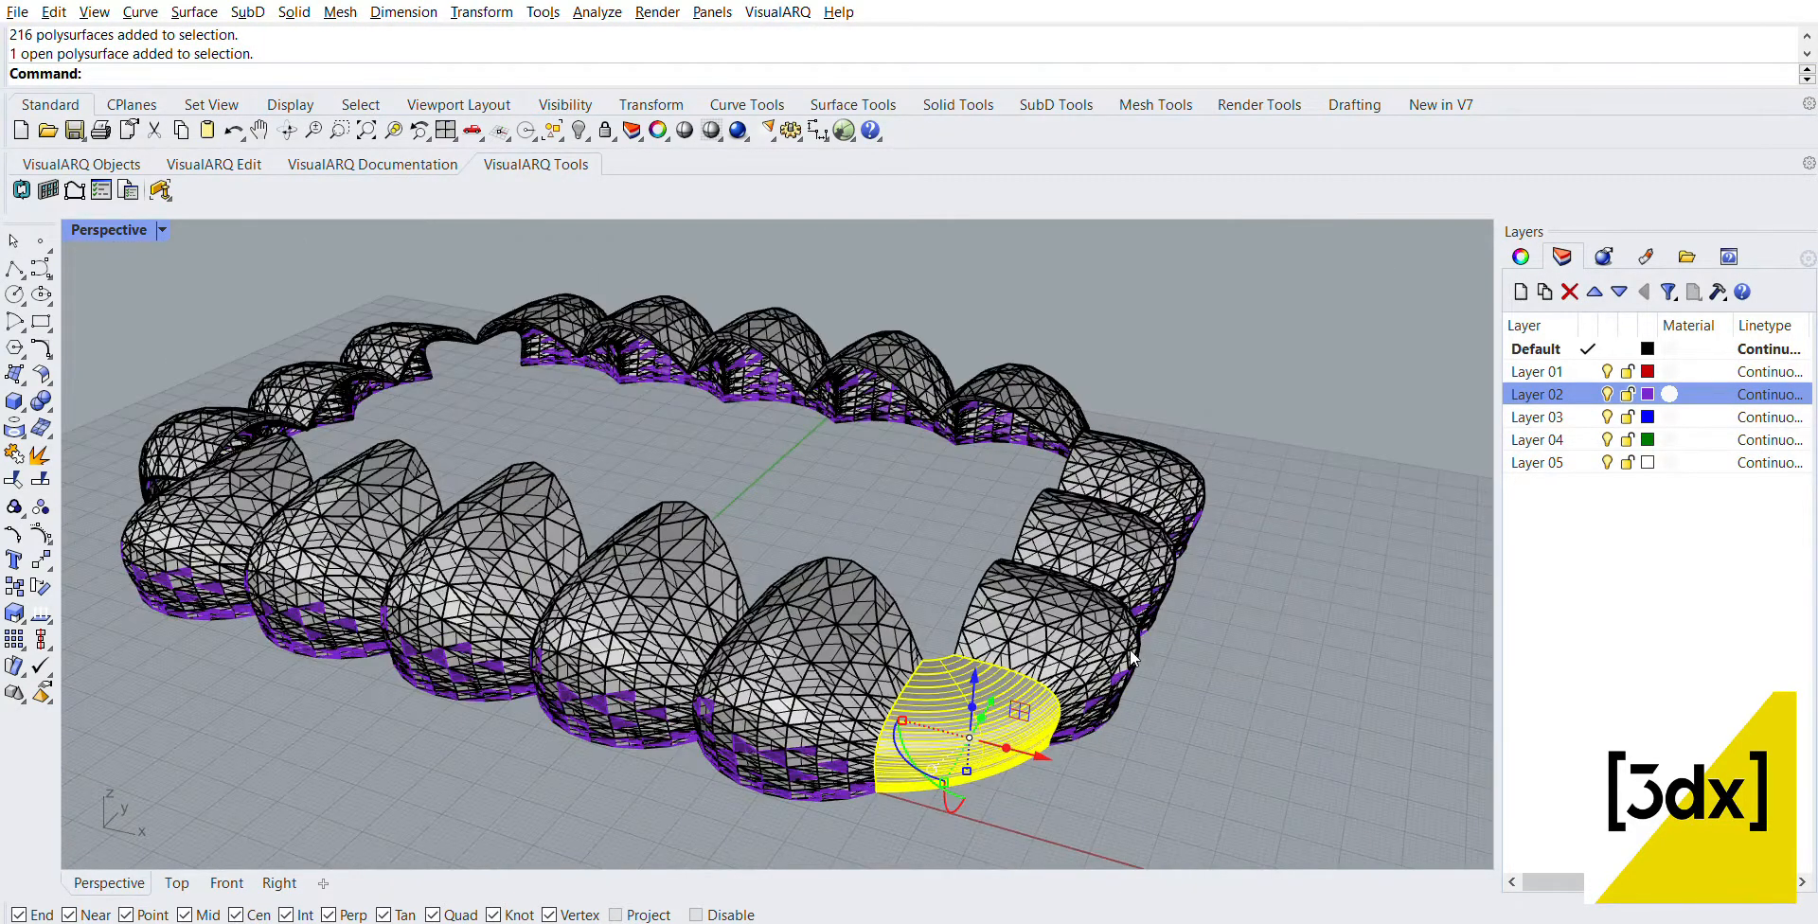
text(Co)
key(Return)
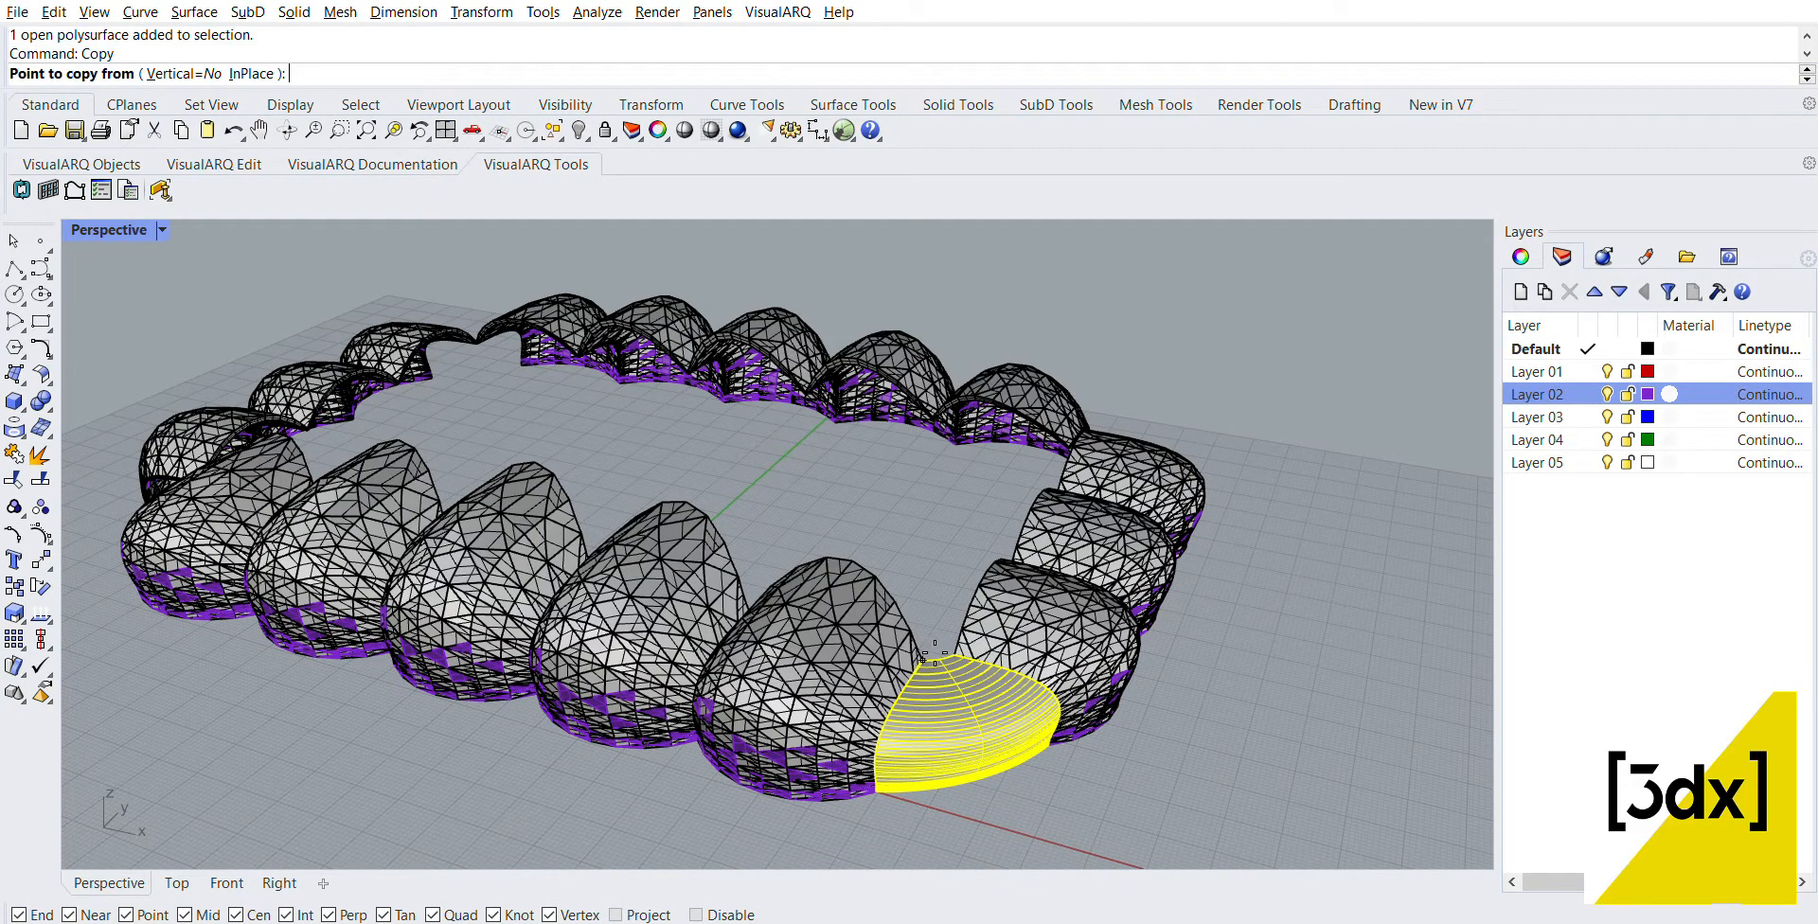
click(935, 655)
scroll(985, 541, down, 7)
right_drag(990, 544, 795, 653)
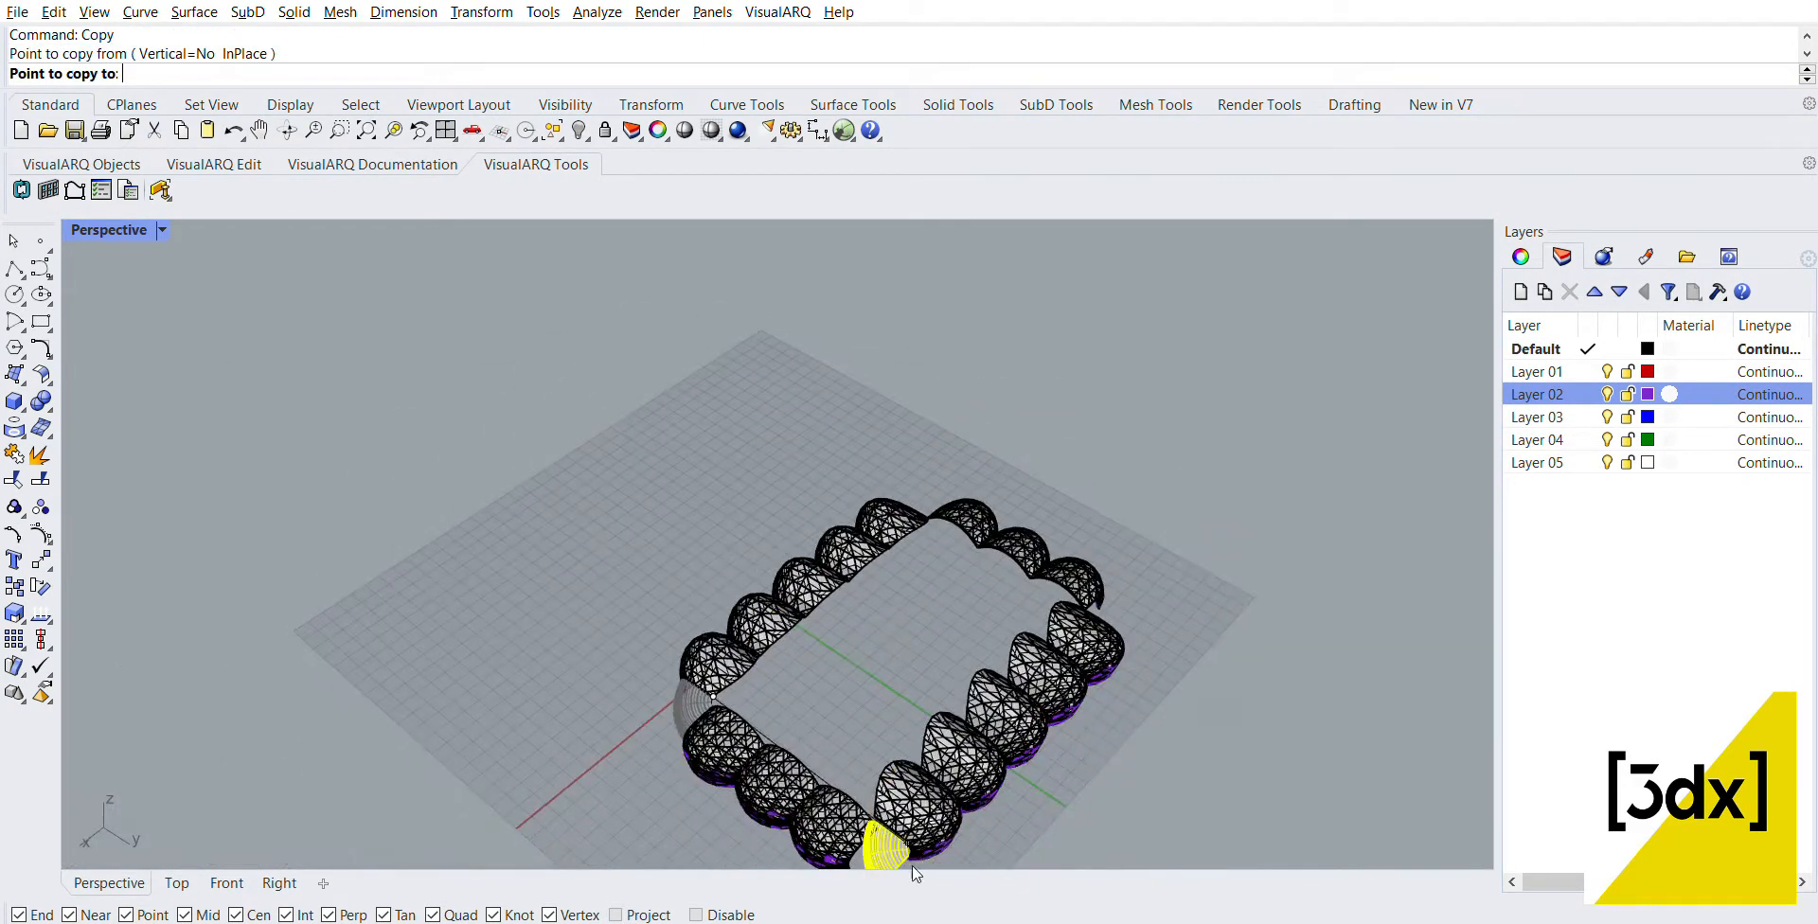
scroll(895, 850, up, 2)
scroll(801, 558, down, 5)
scroll(866, 763, up, 6)
scroll(792, 607, up, 6)
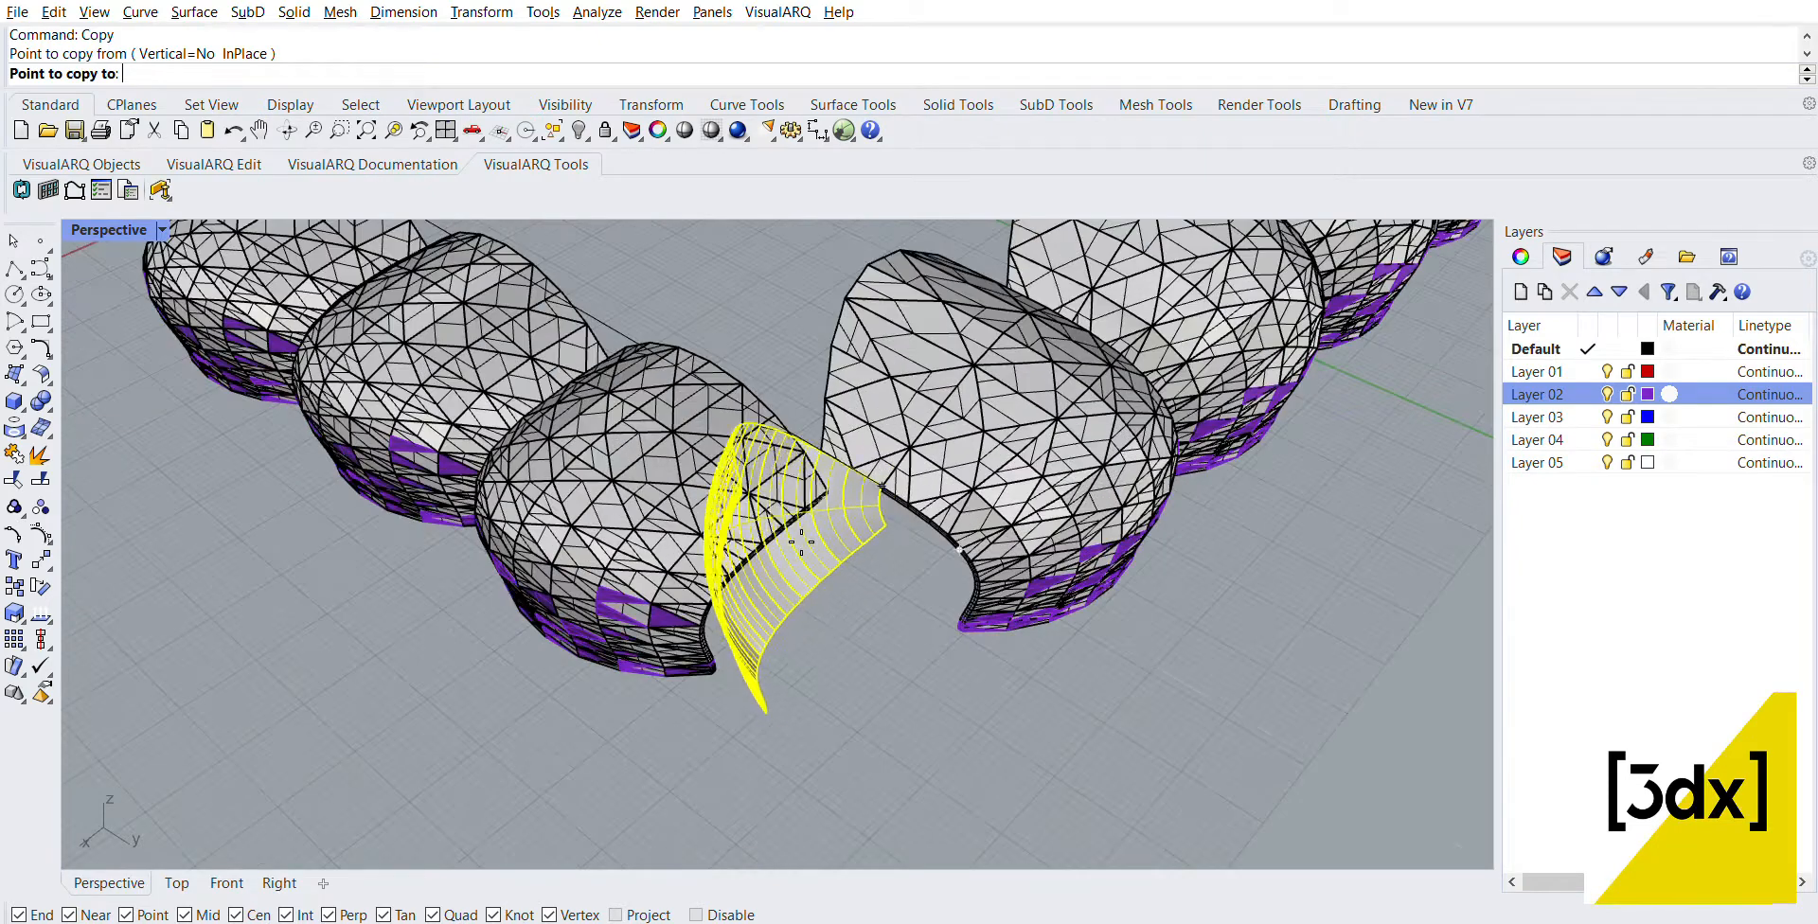
click(744, 549)
key(Return)
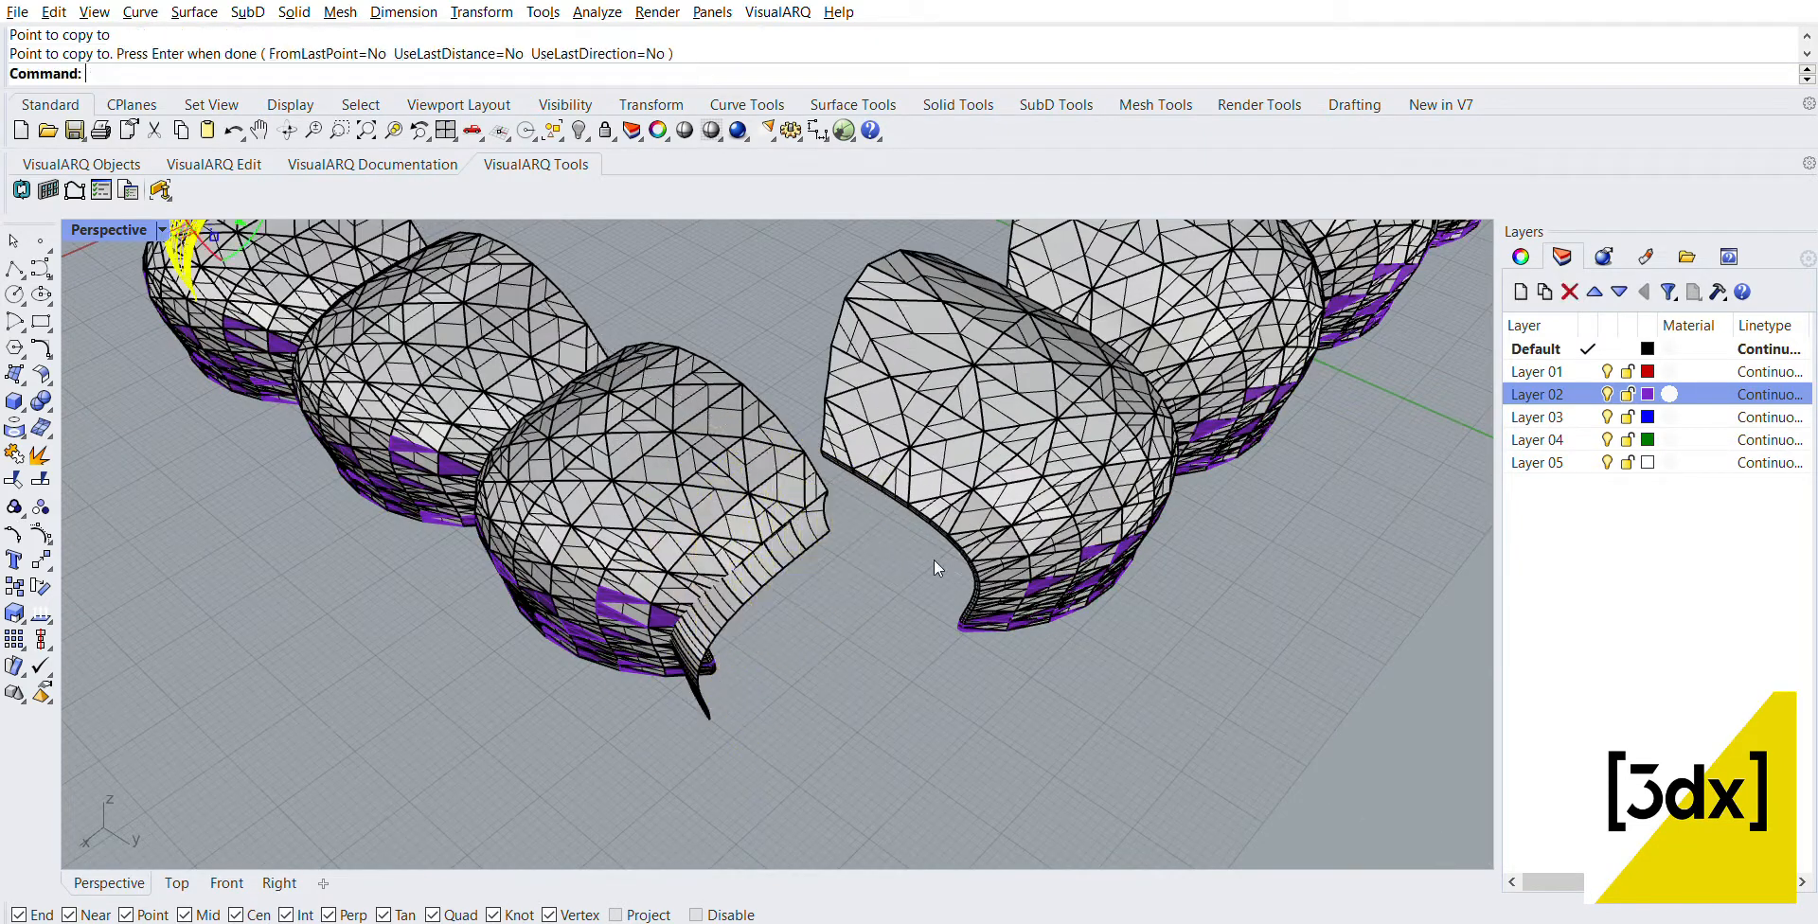
Step: Rotate the copied corner surface to face the open gap and move its upper corner onto the three-panel row's upper open-edge corner
click(782, 552)
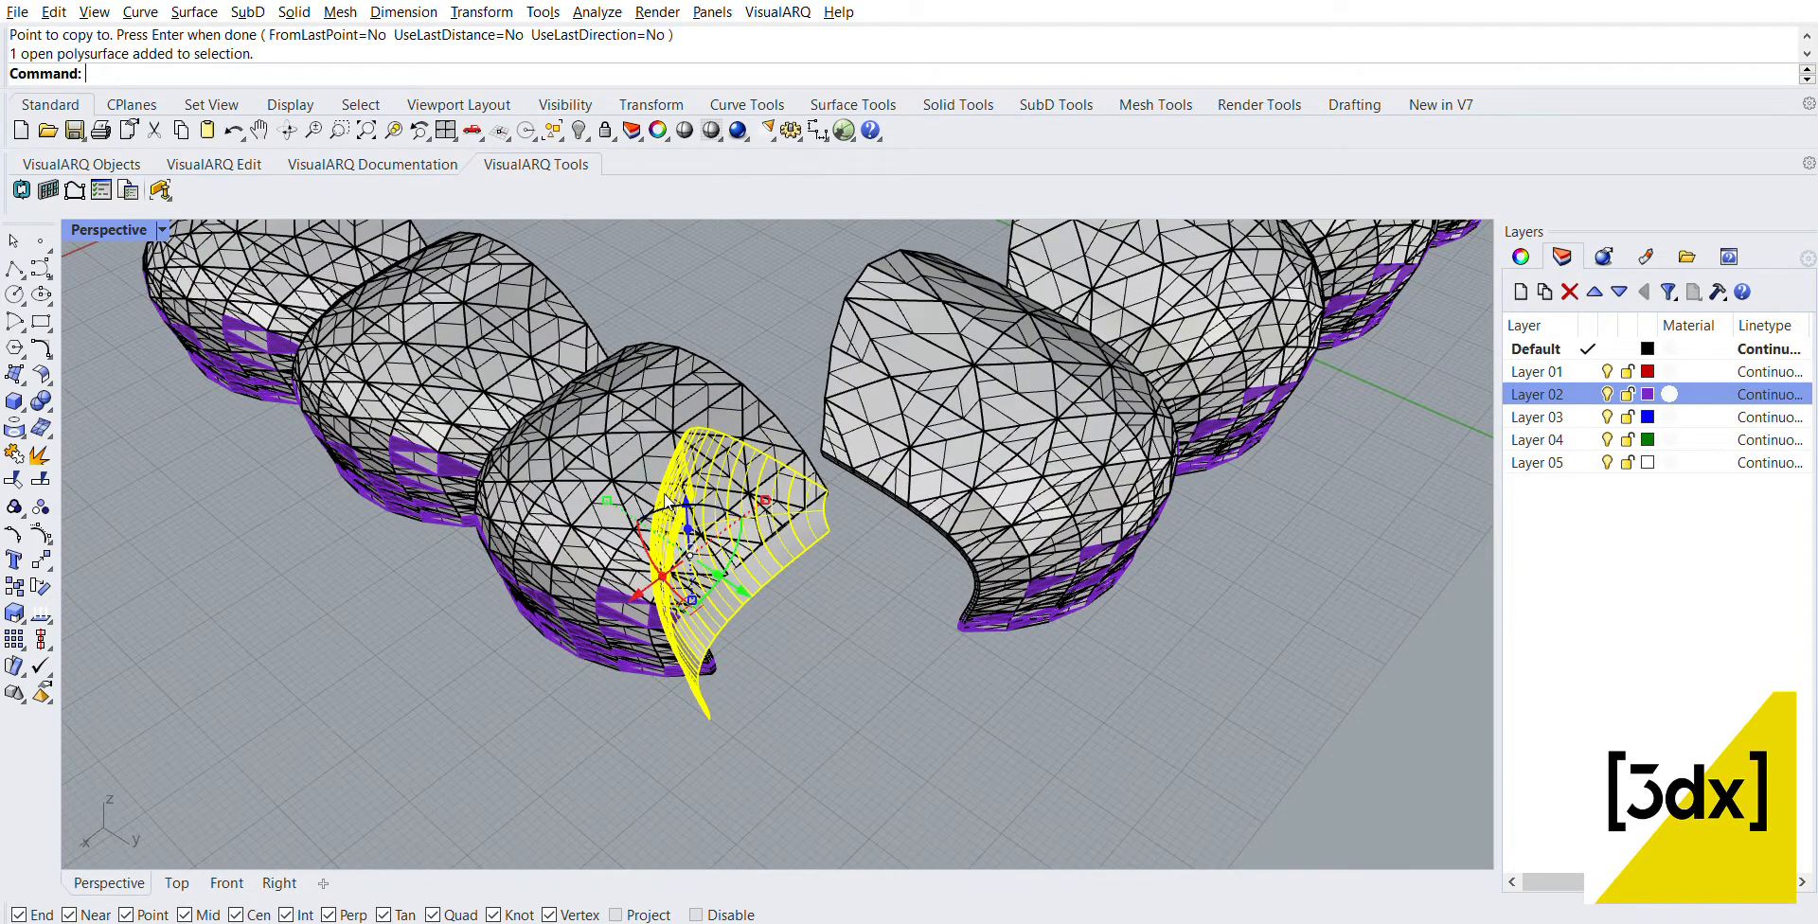
drag(665, 502, 943, 635)
drag(729, 653, 553, 610)
scroll(697, 435, up, 5)
text(ove)
key(Return)
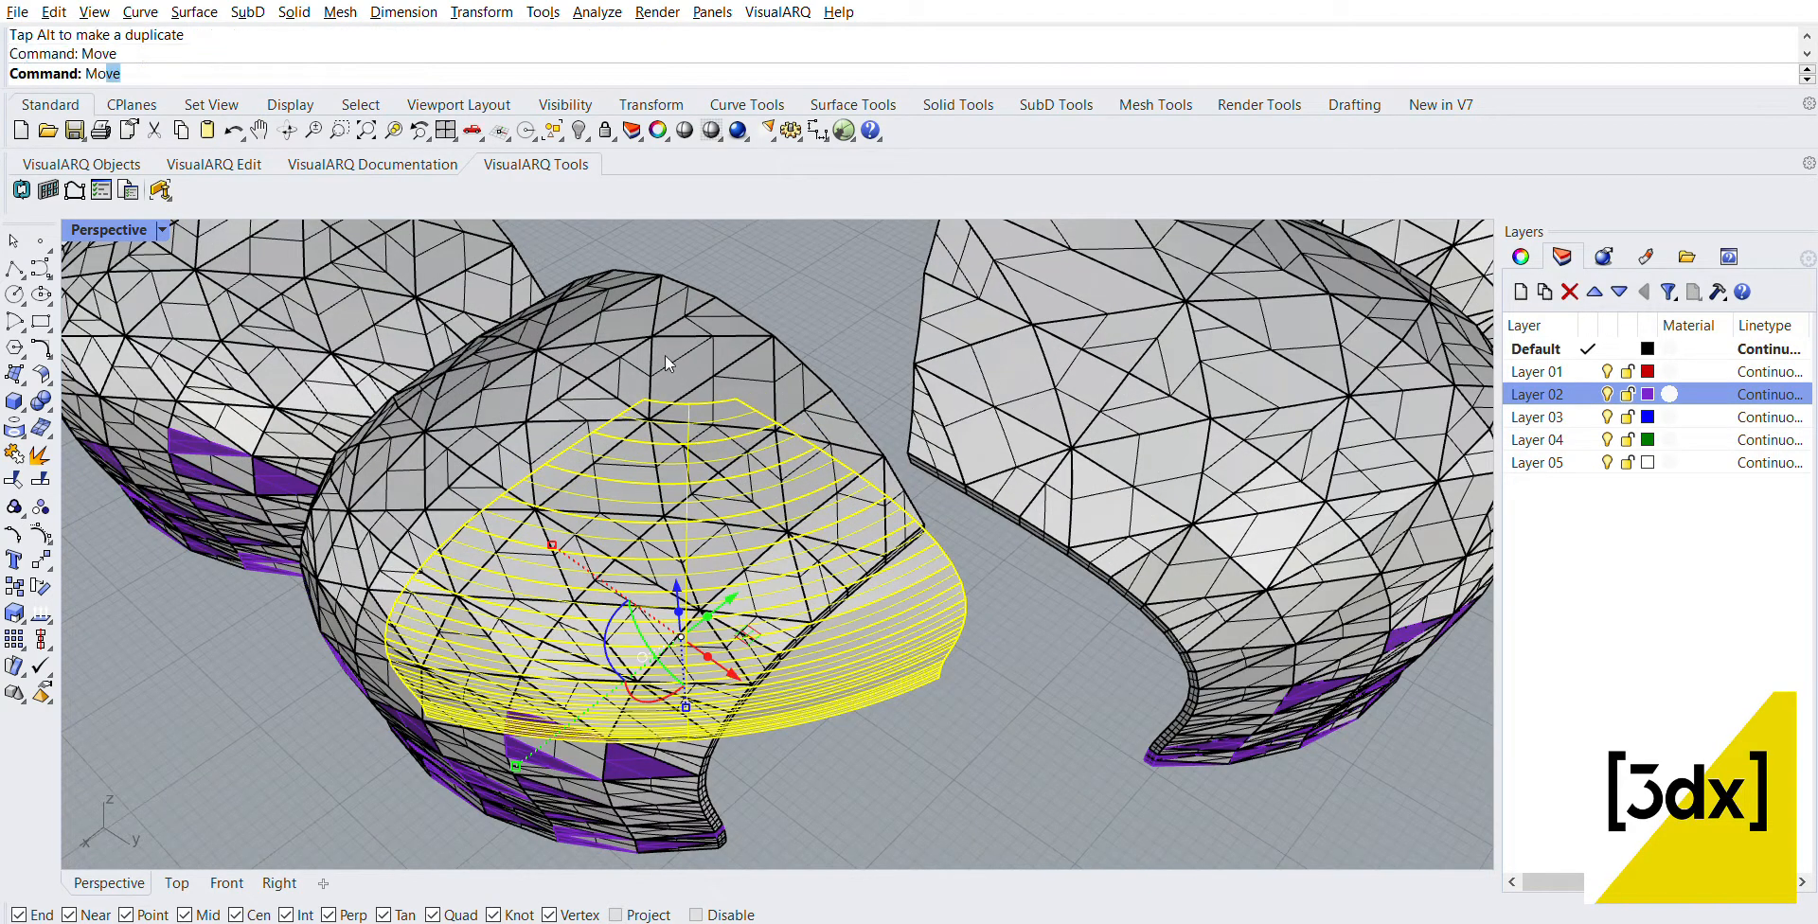
click(644, 399)
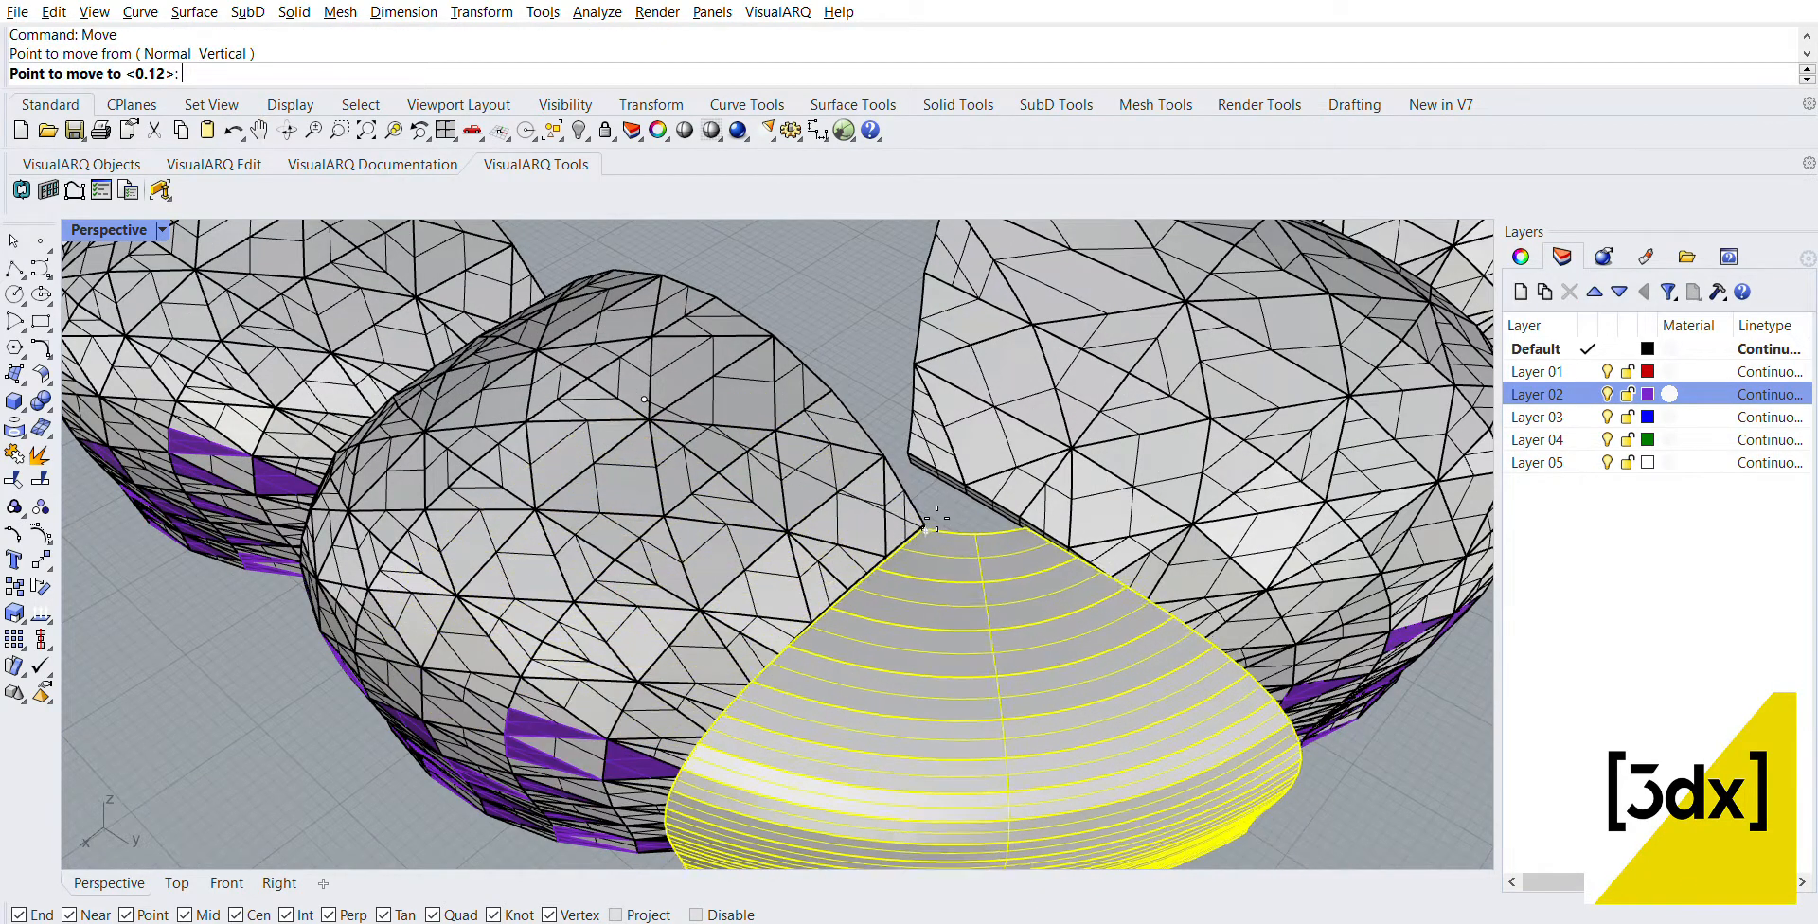
click(938, 536)
scroll(935, 528, down, 10)
scroll(936, 527, up, 2)
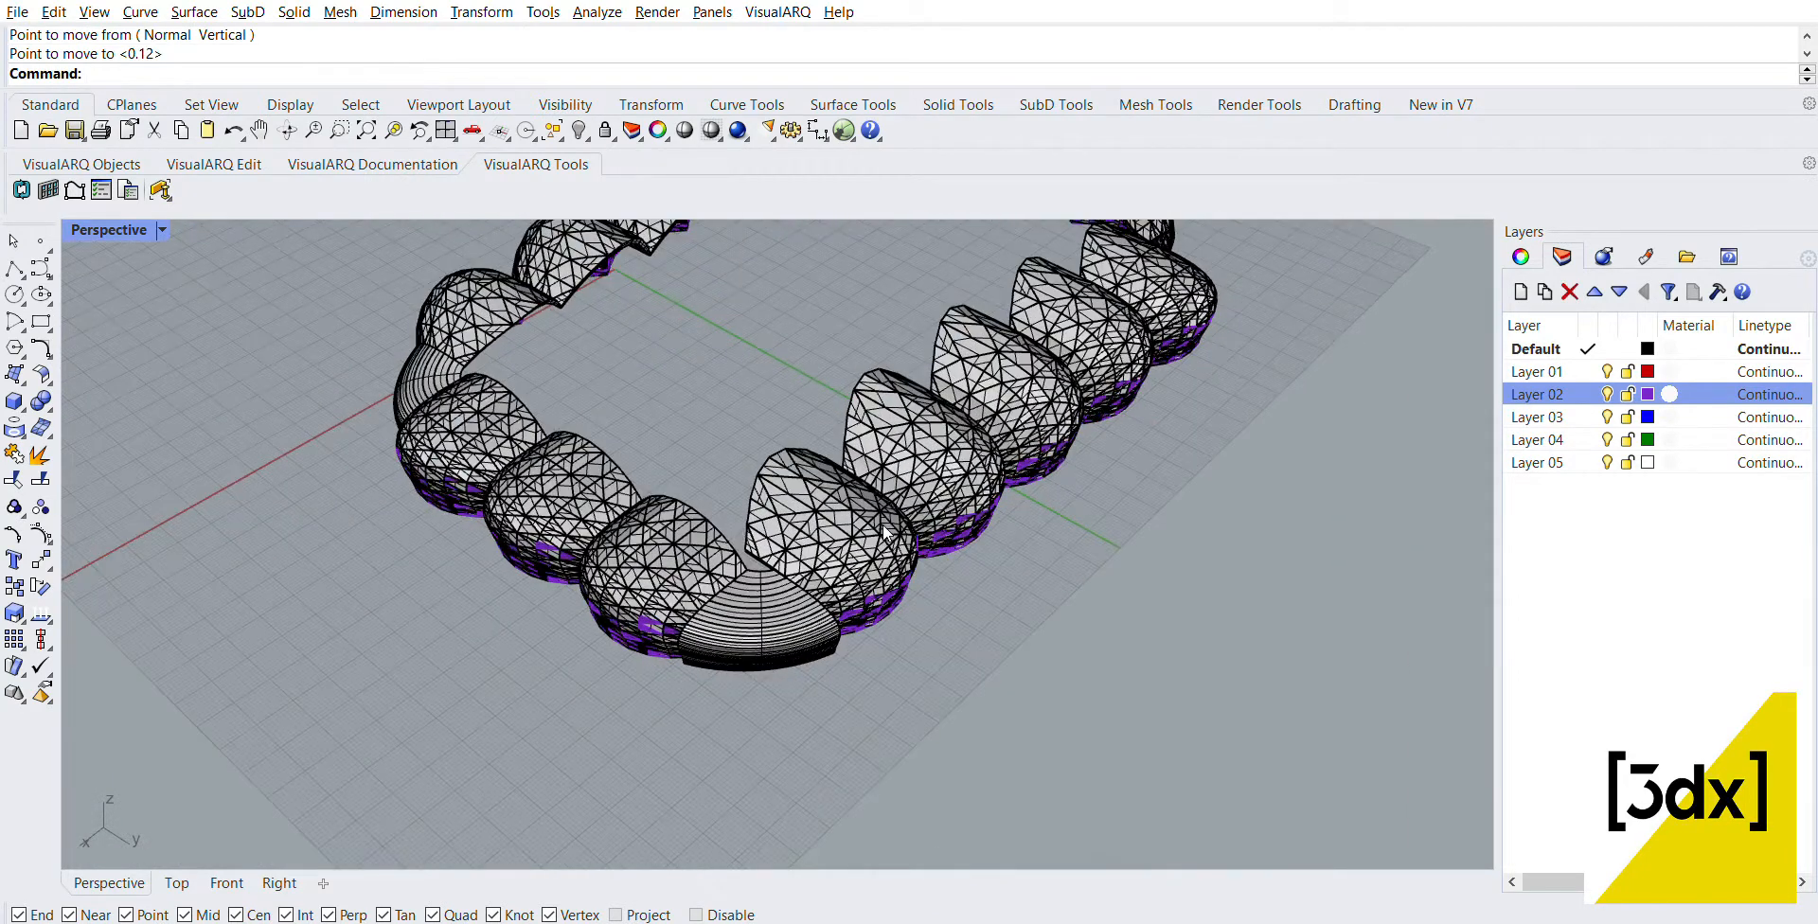
Step: Move the adjacent five-panel row so its upper open-edge corner meets the upper corner of the copied corner surface
click(882, 524)
shift+click(945, 456)
shift+click(991, 405)
shift+click(1089, 320)
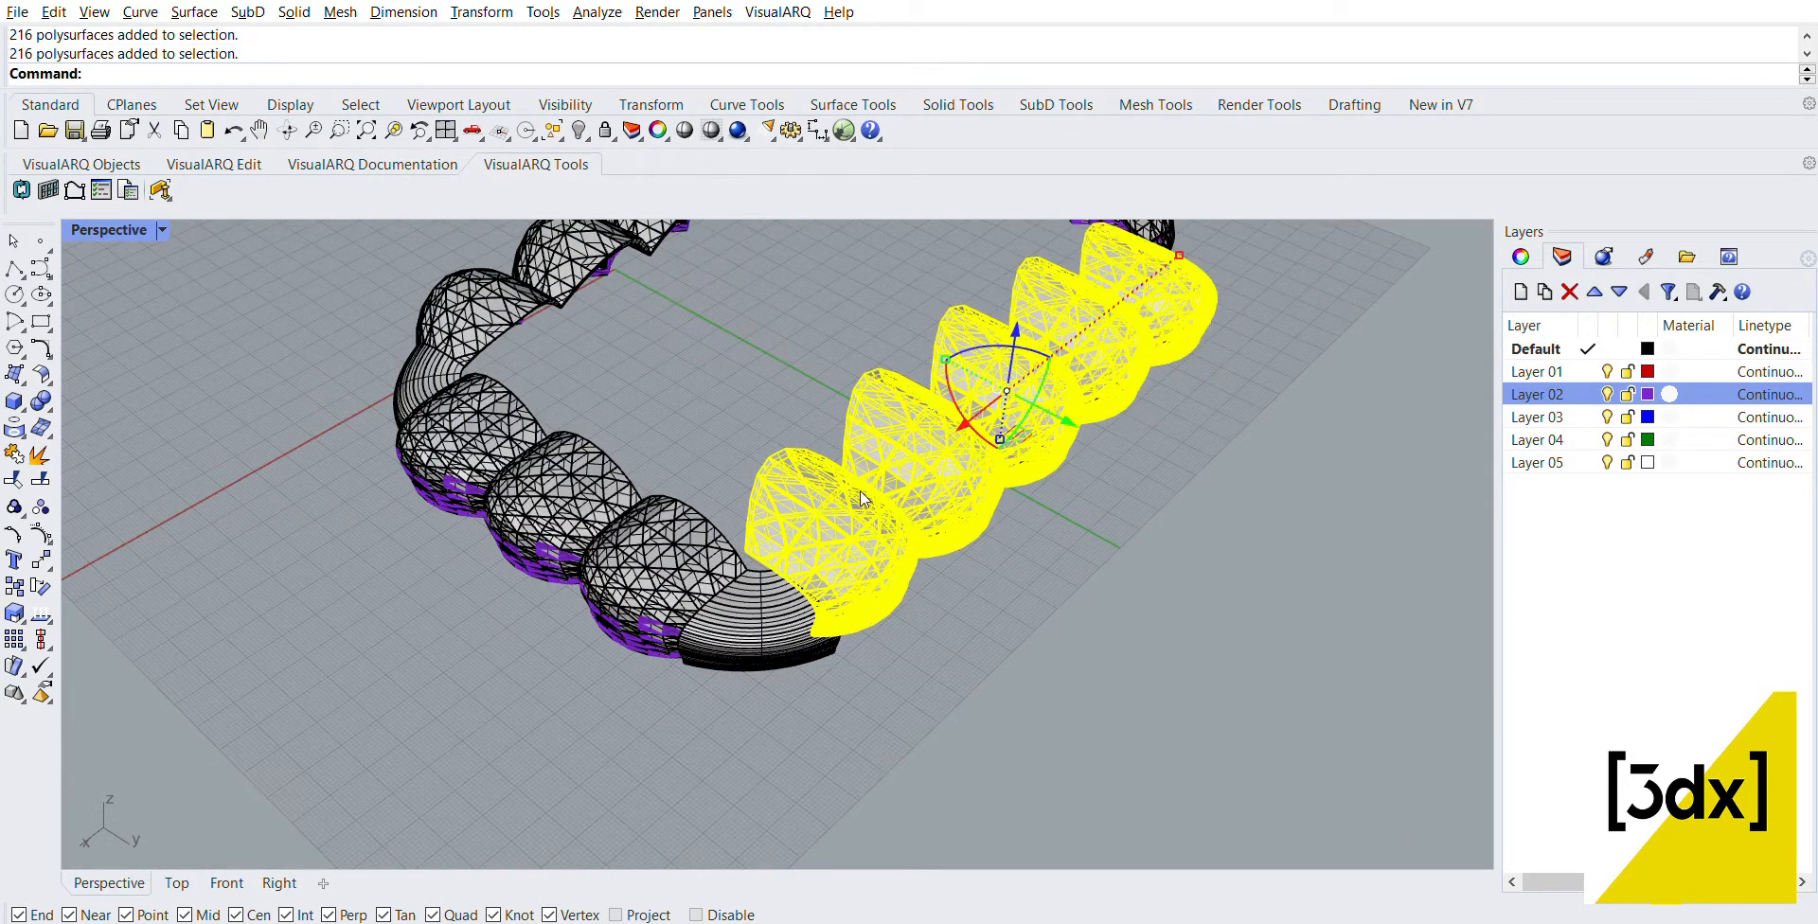
scroll(827, 520, up, 1)
key(Return)
scroll(729, 547, up, 5)
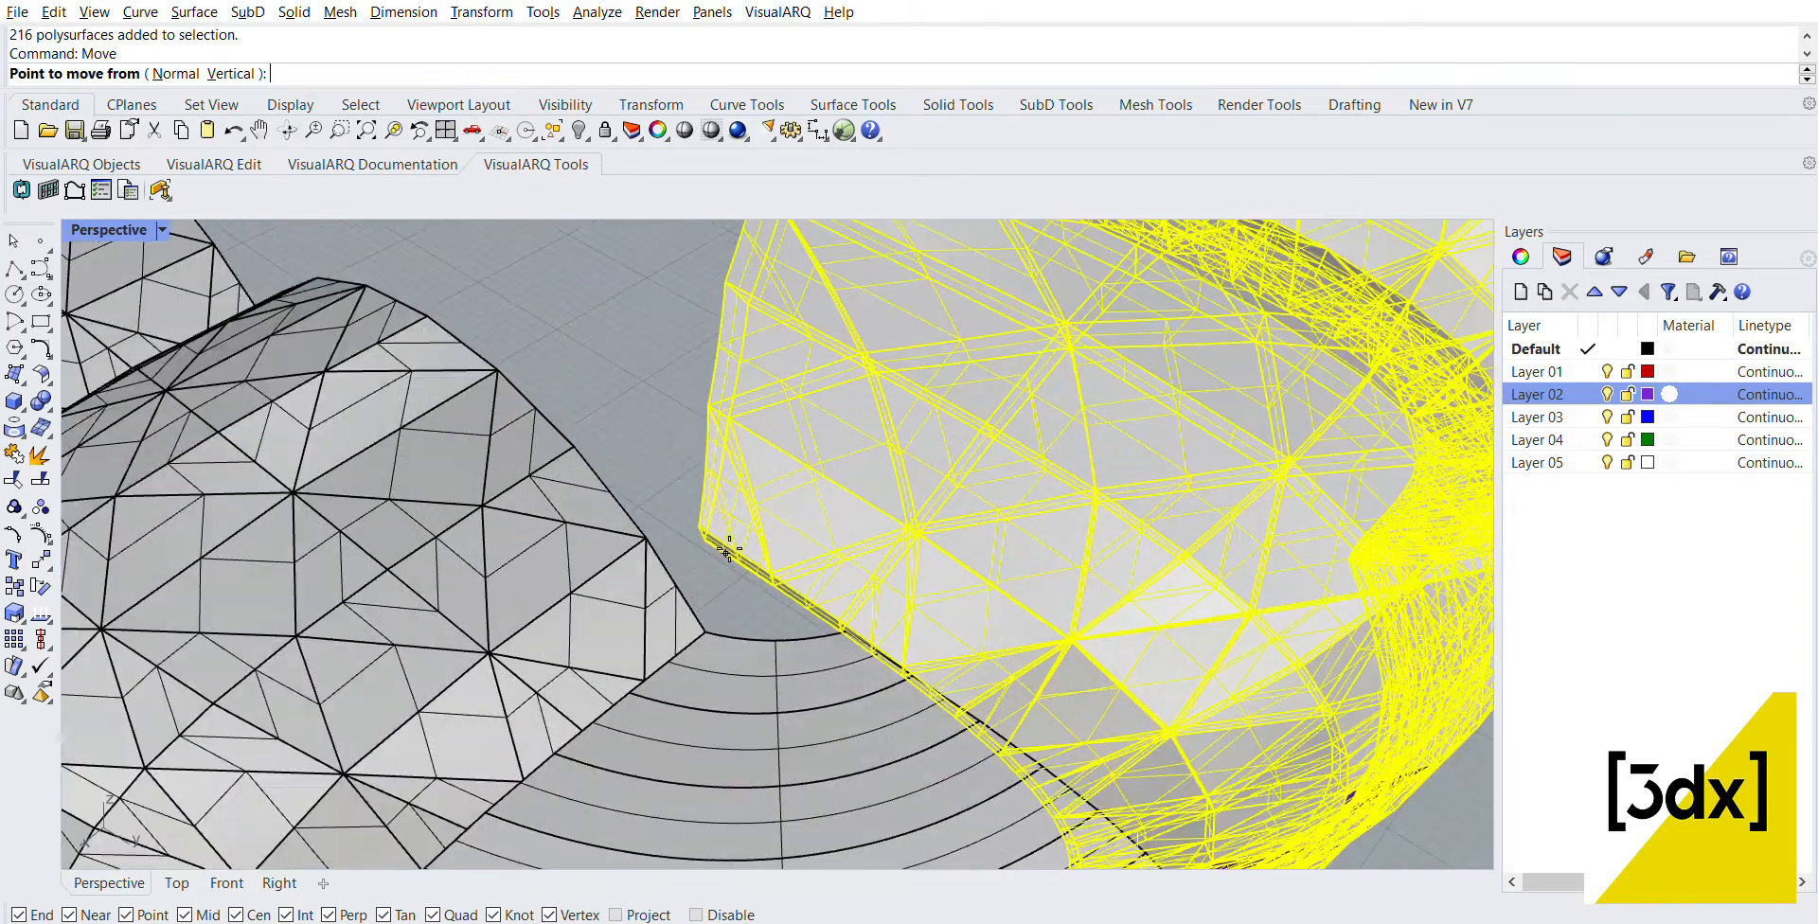
click(701, 527)
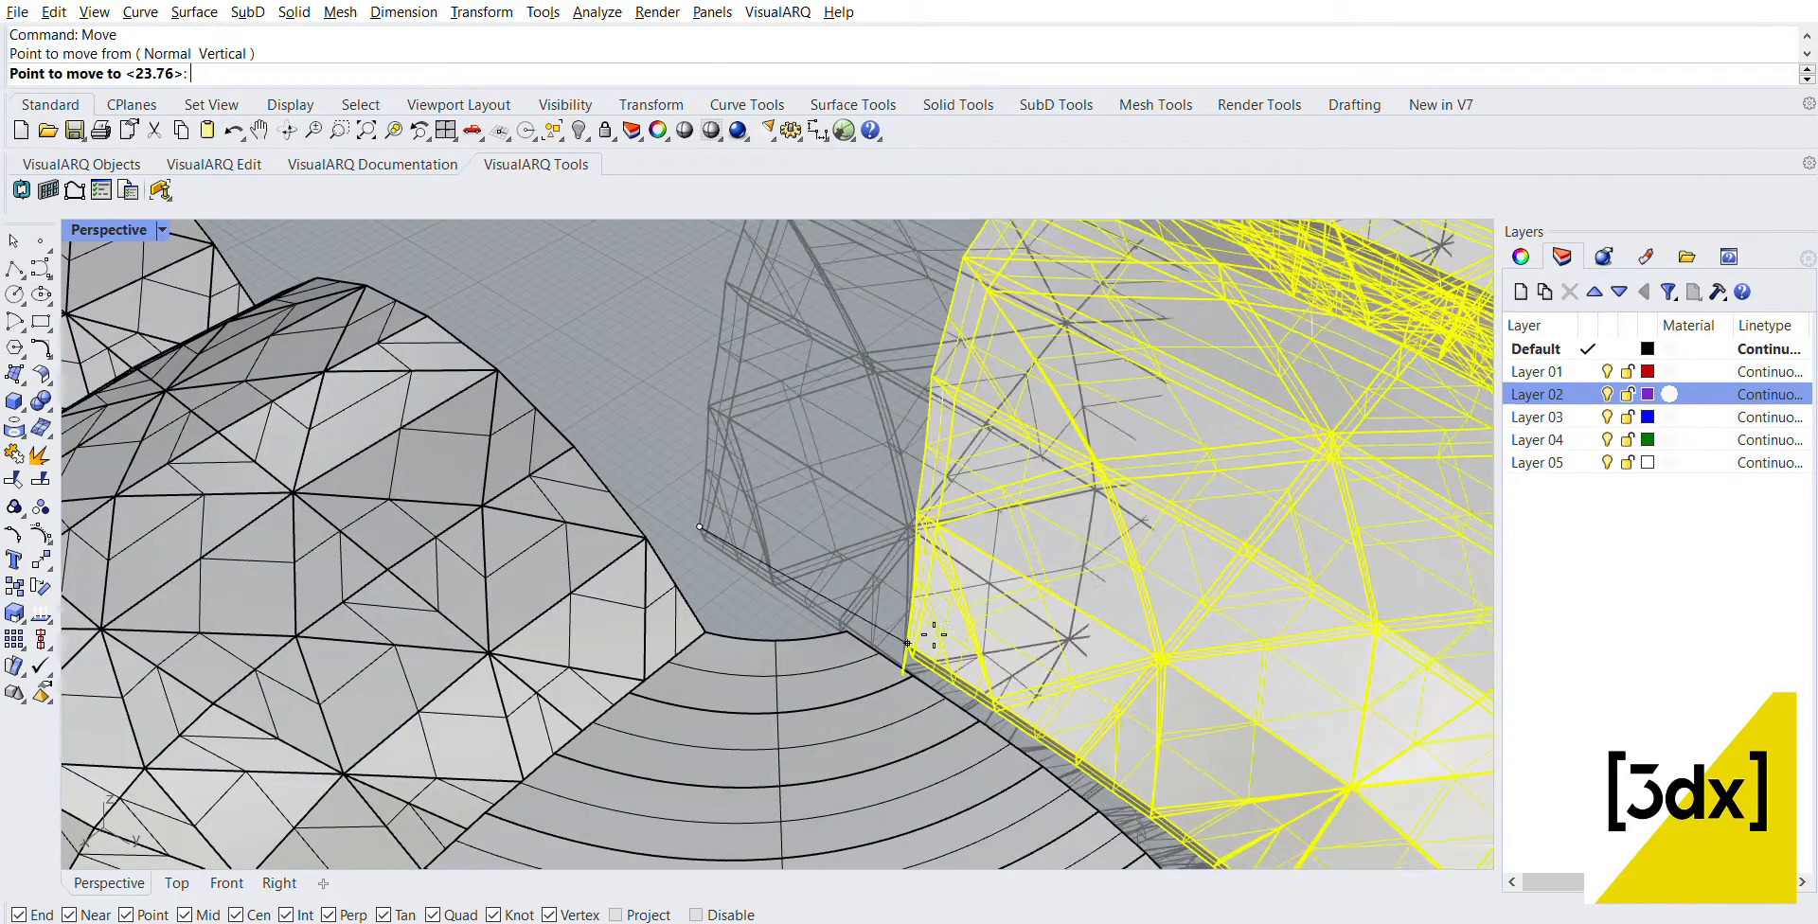
click(871, 642)
key(Escape)
scroll(1015, 633, down, 10)
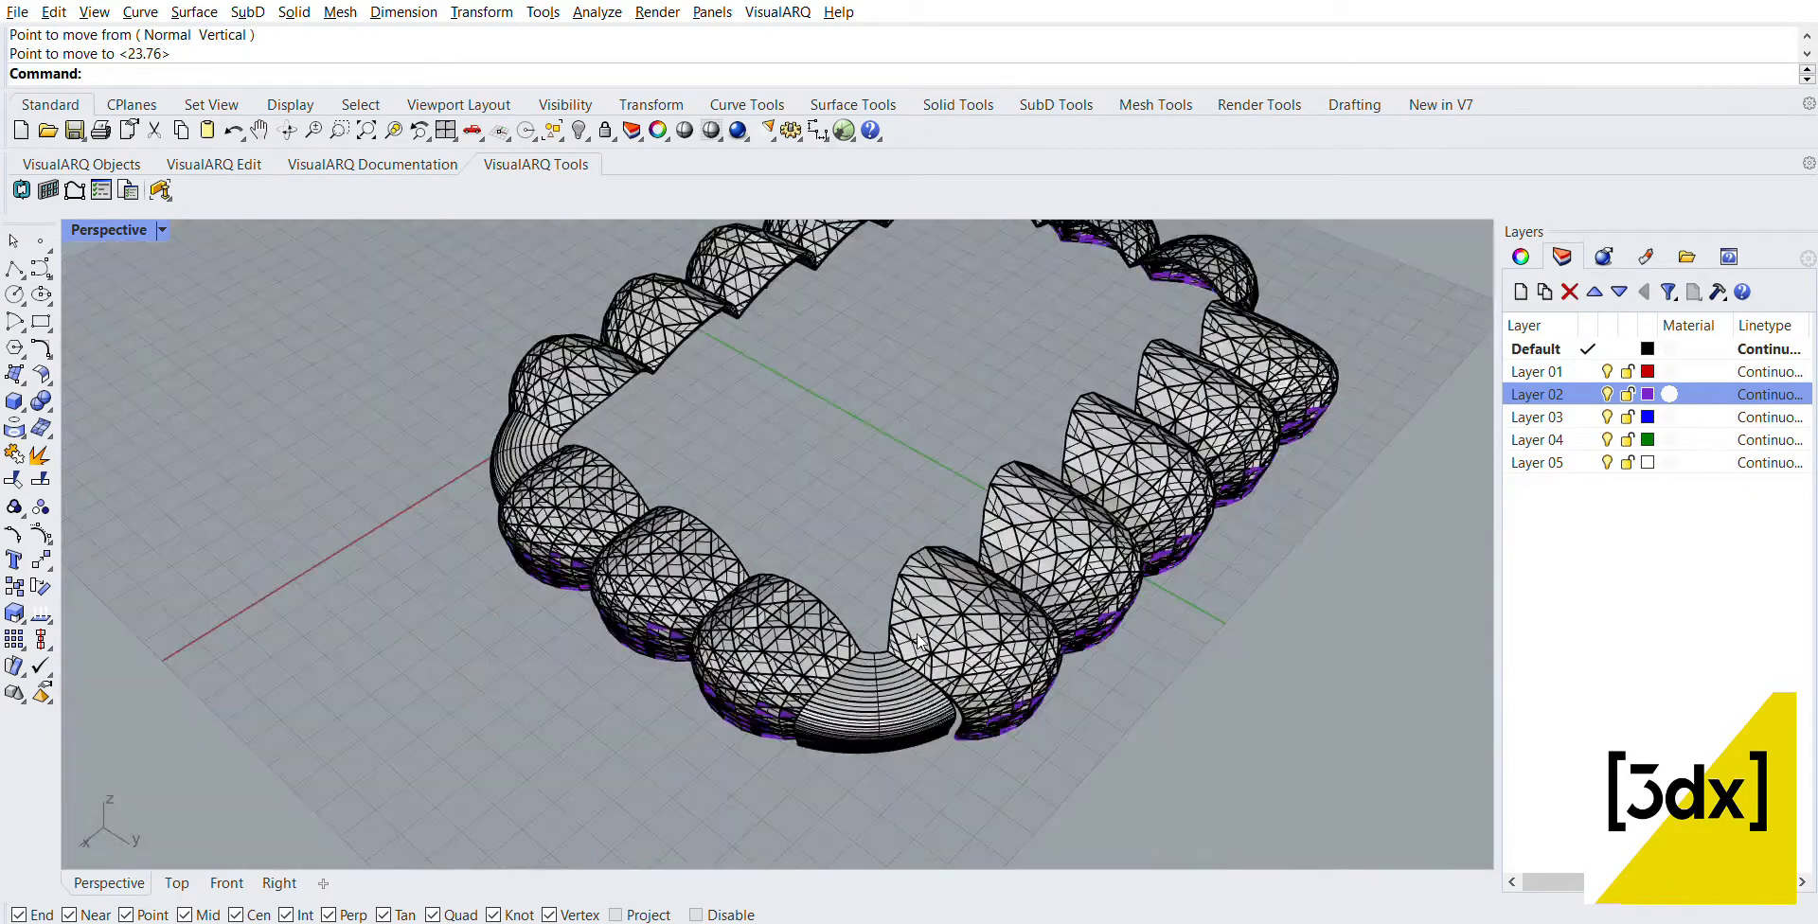
Step: Offset the first swept corner surface by 1 as a solid, with the offset direction flipped and the input deleted
scroll(904, 684, up, 8)
right_drag(977, 633, 1320, 628)
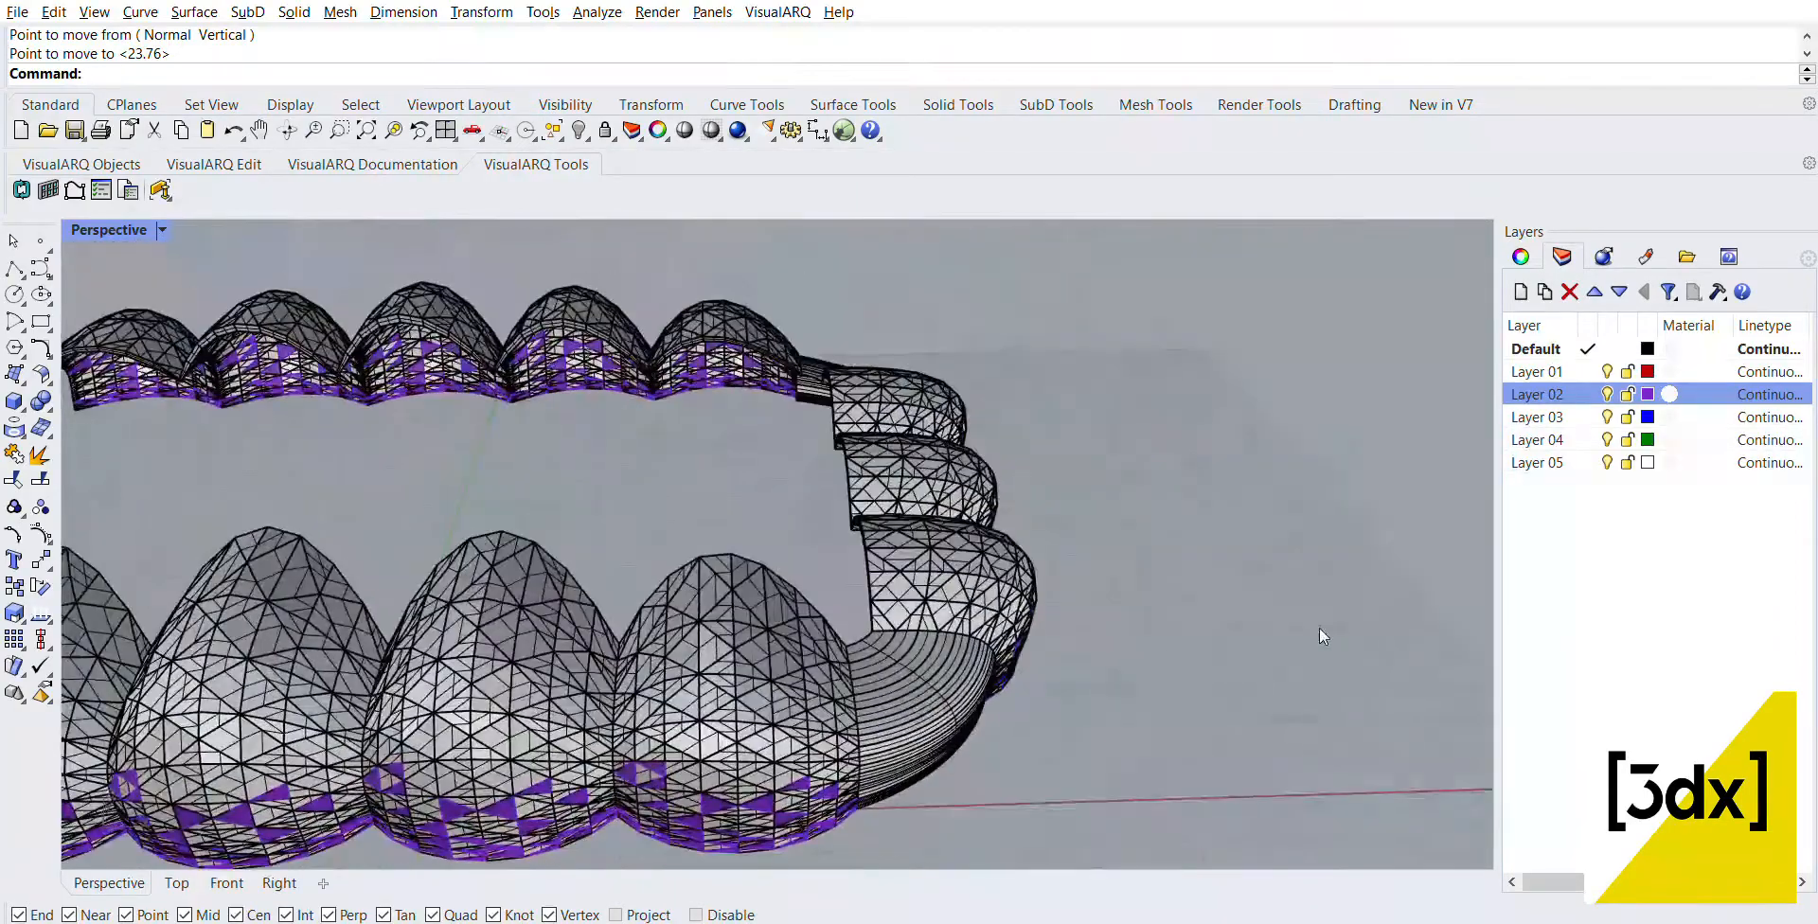
scroll(1320, 628, down, 5)
right_drag(795, 592, 902, 625)
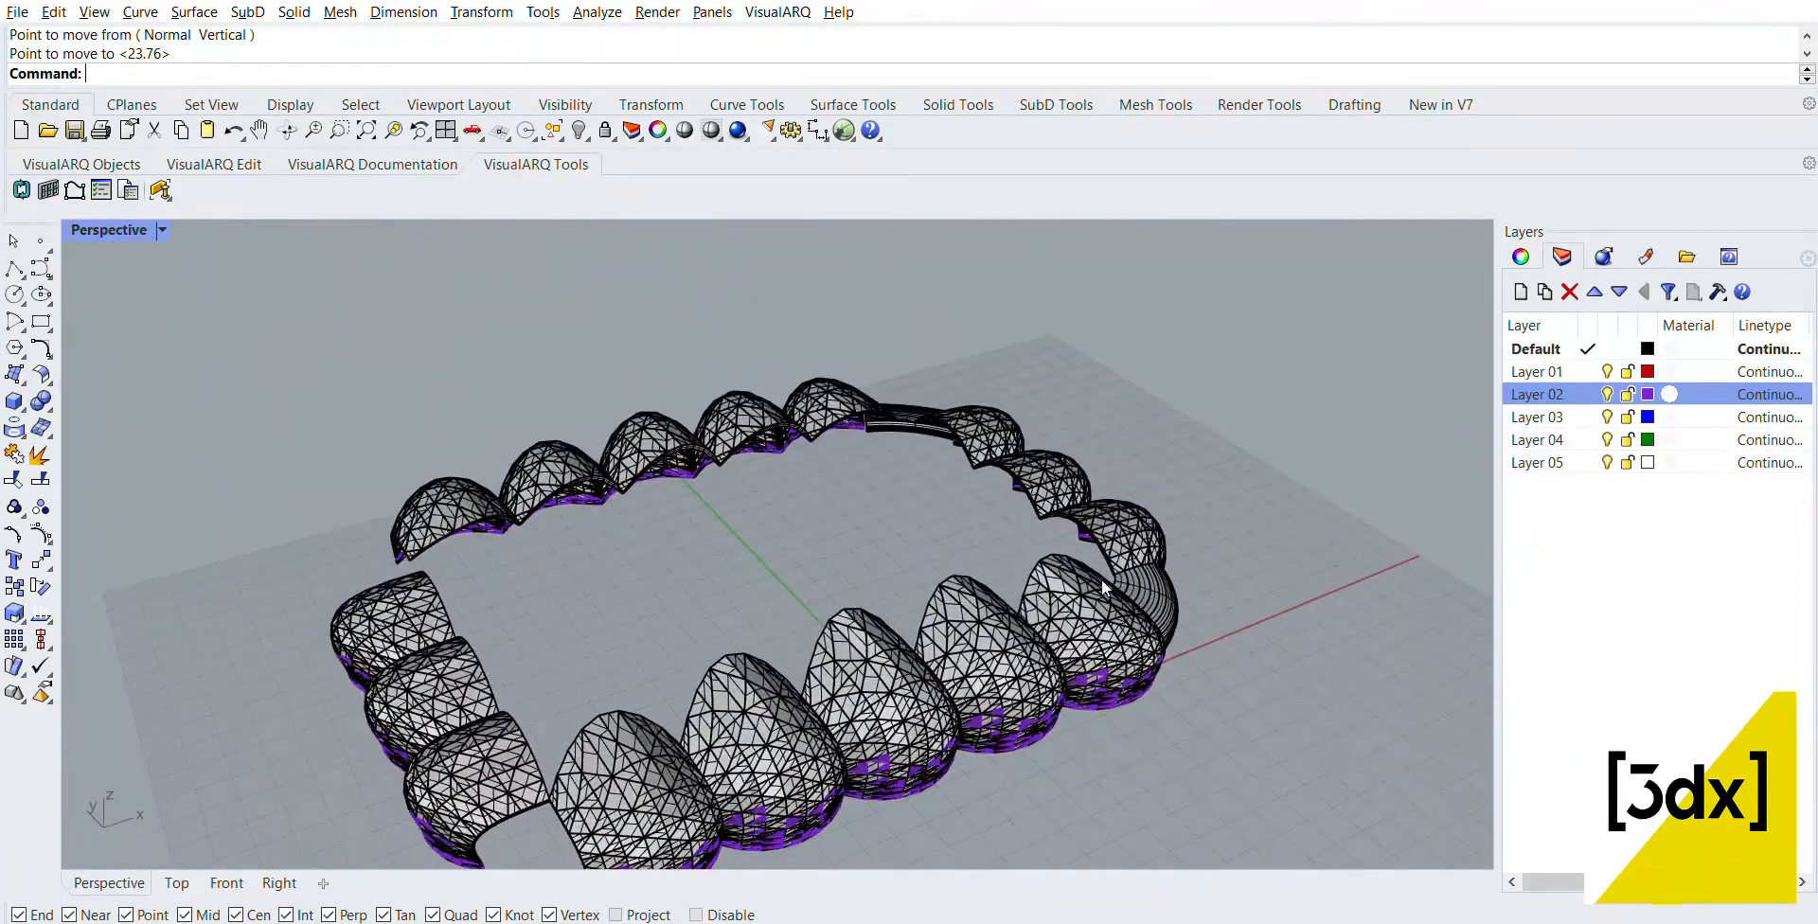
scroll(1100, 580, up, 2)
click(1168, 559)
shift+click(883, 365)
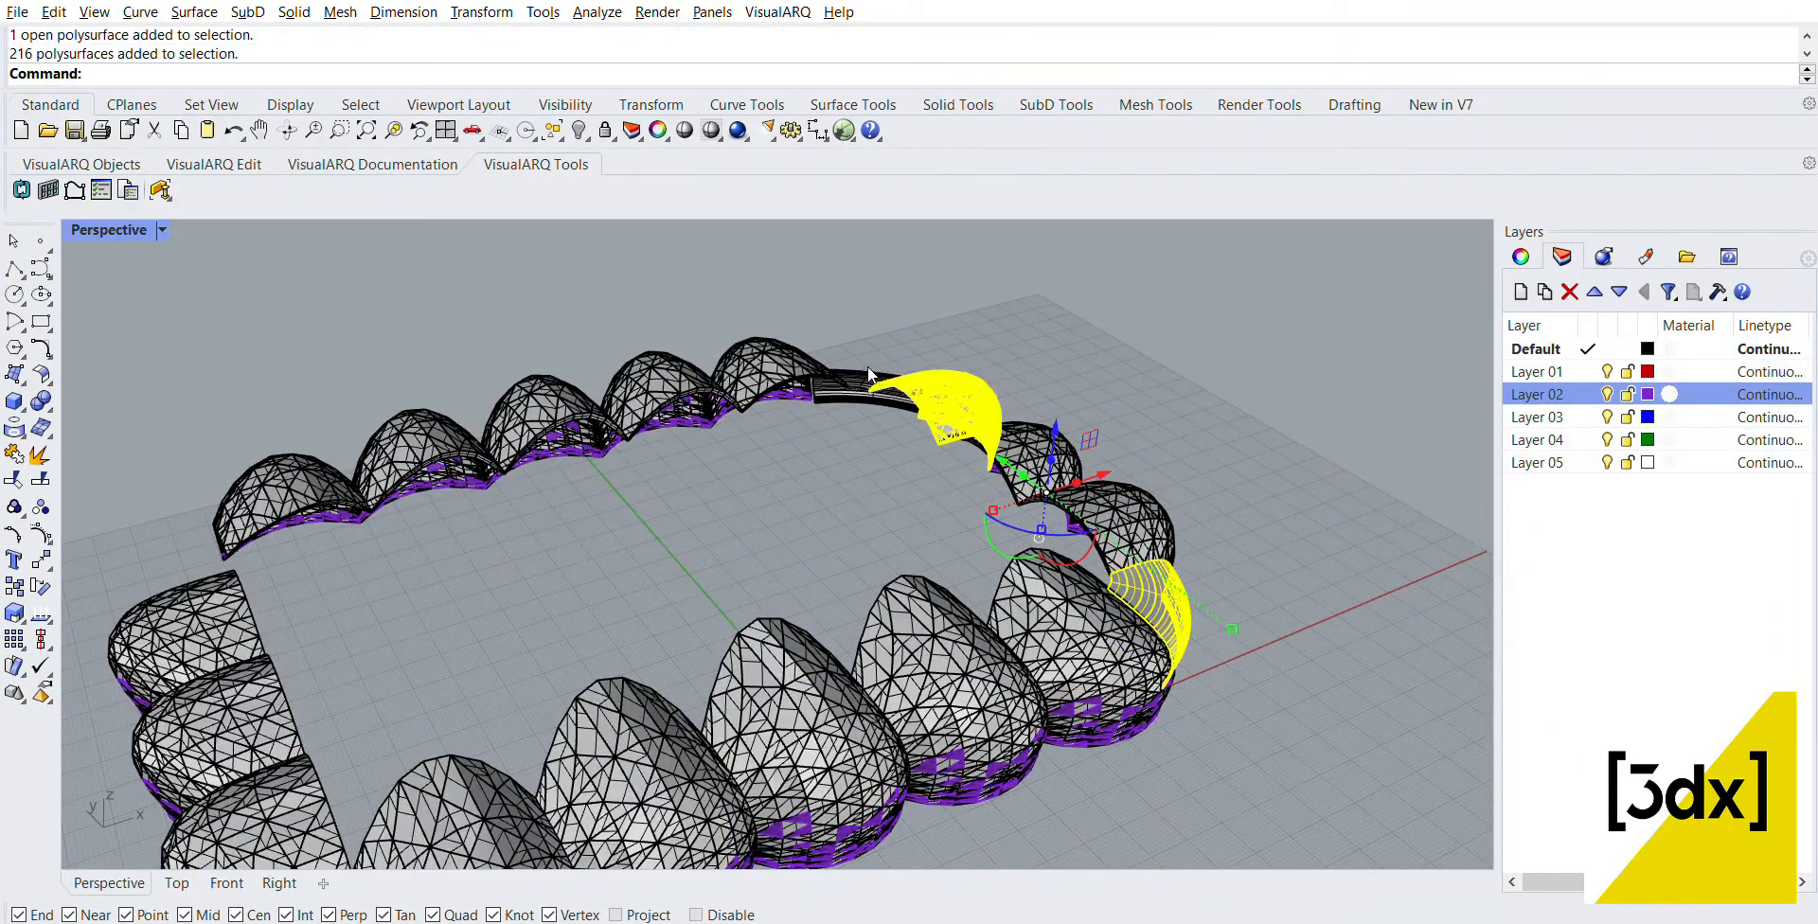
key(Escape)
click(1164, 580)
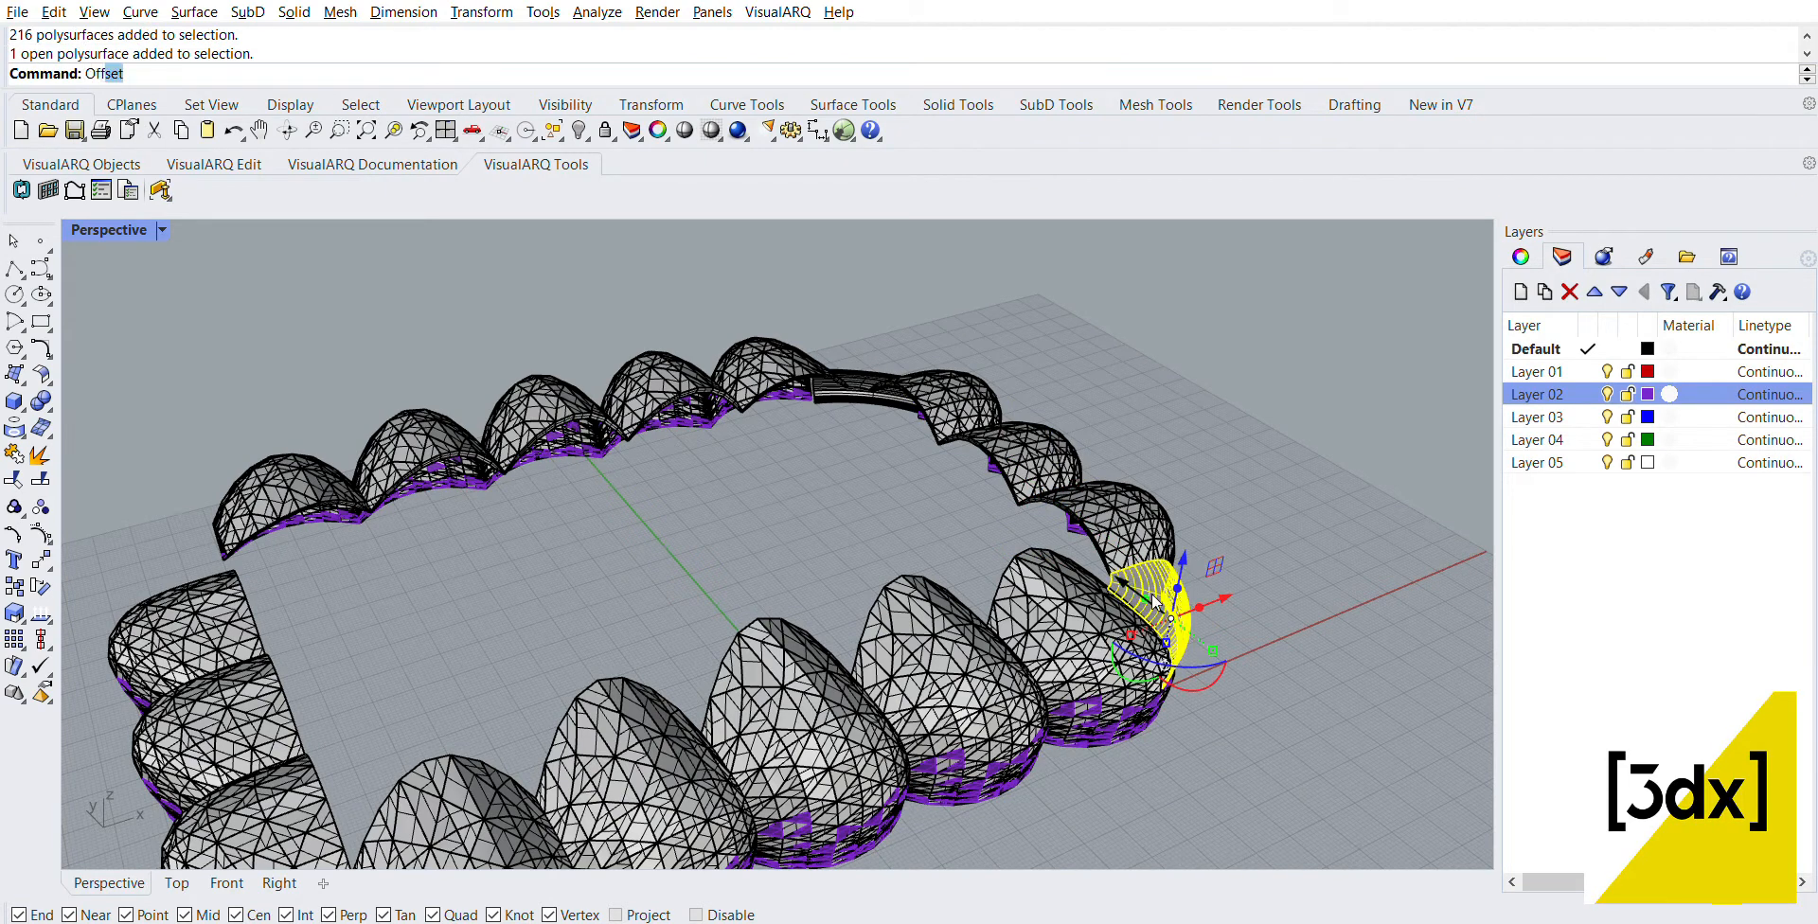
key(Return)
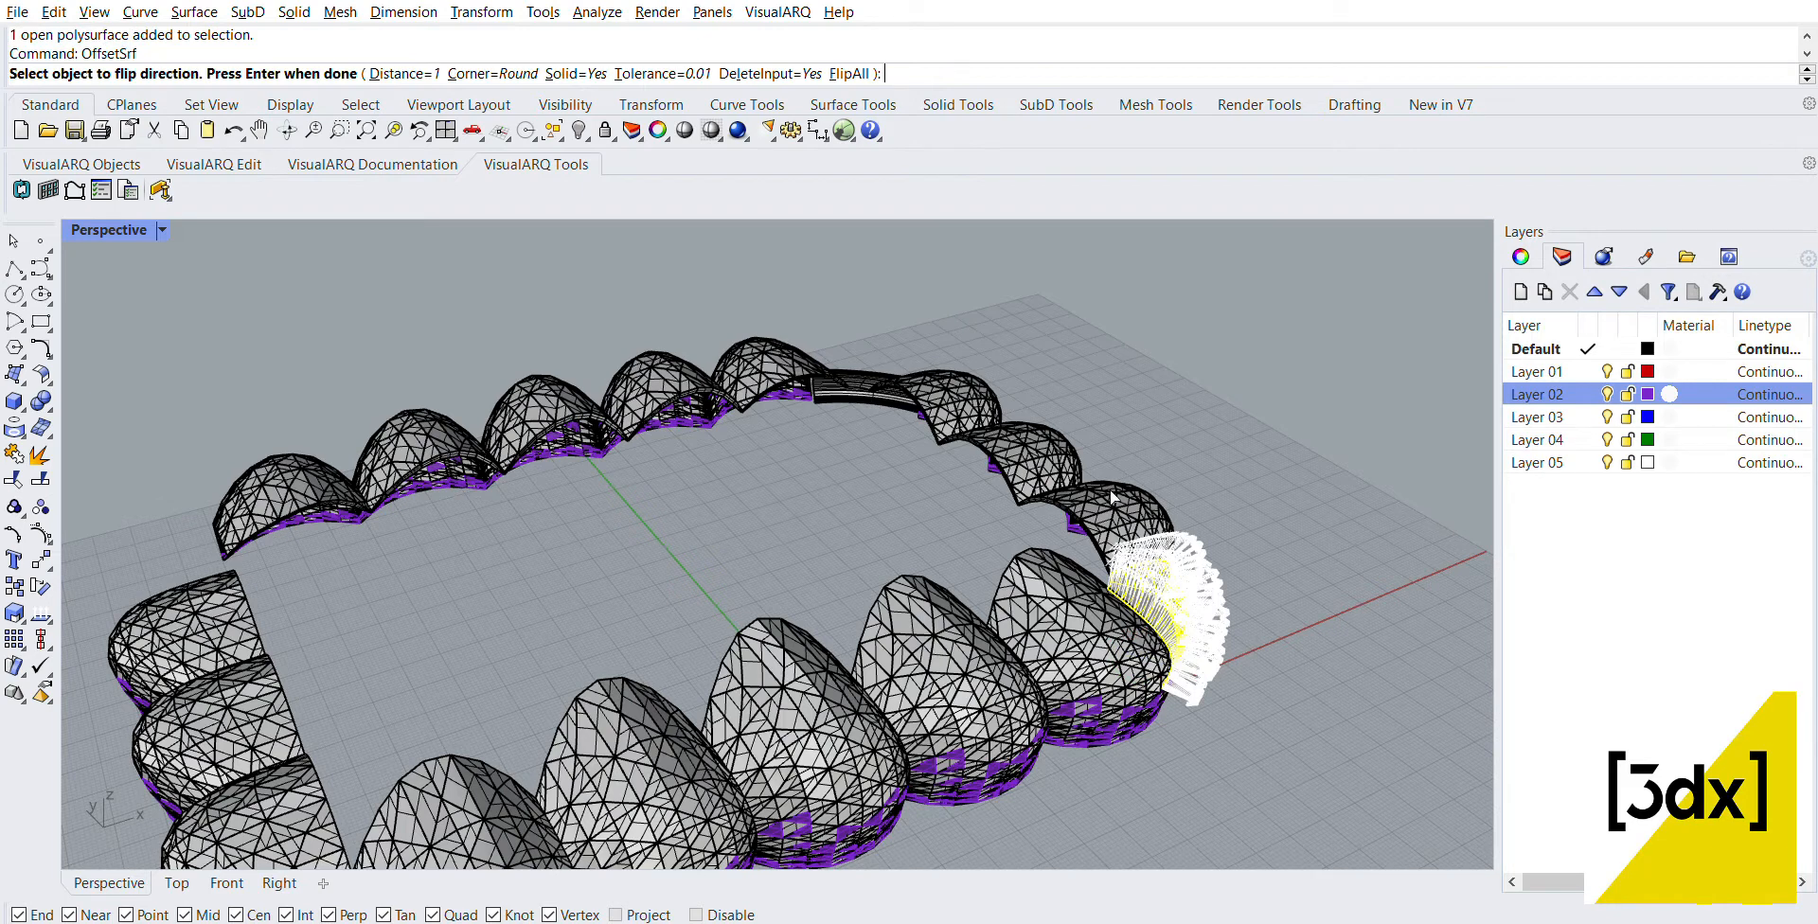
text(f)
key(Return)
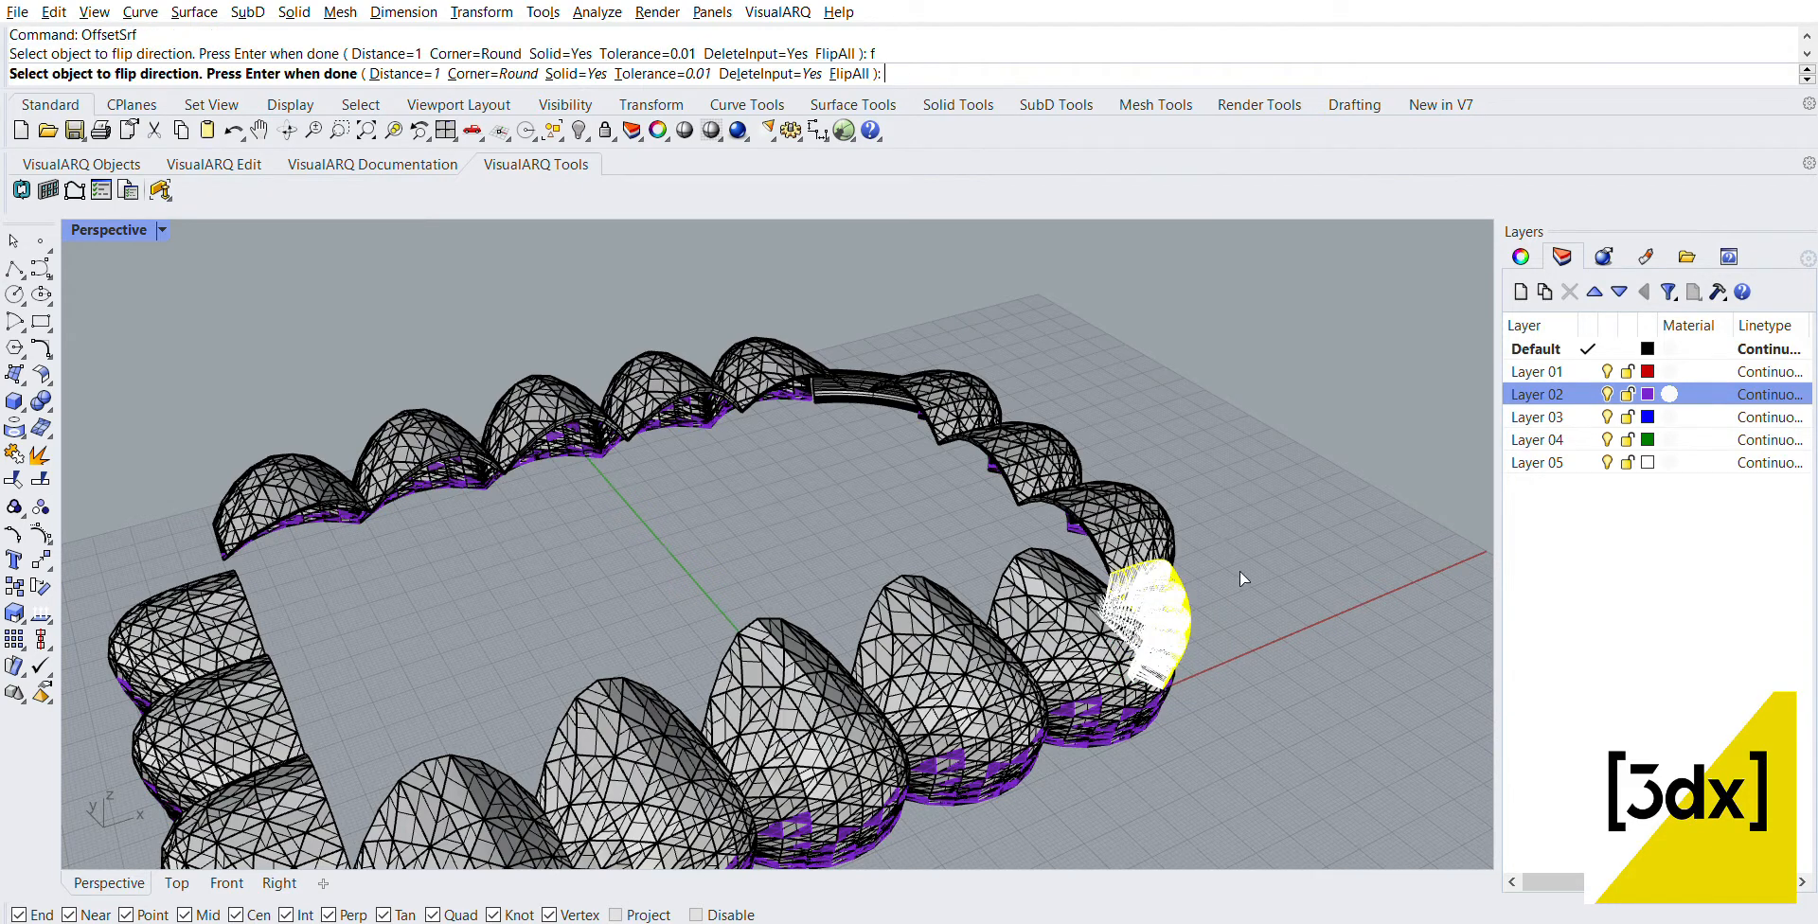
key(Return)
Step: Offset the copied corner surface at the far end of the three-panel row by 1 into a solid
click(805, 326)
scroll(810, 354, up, 5)
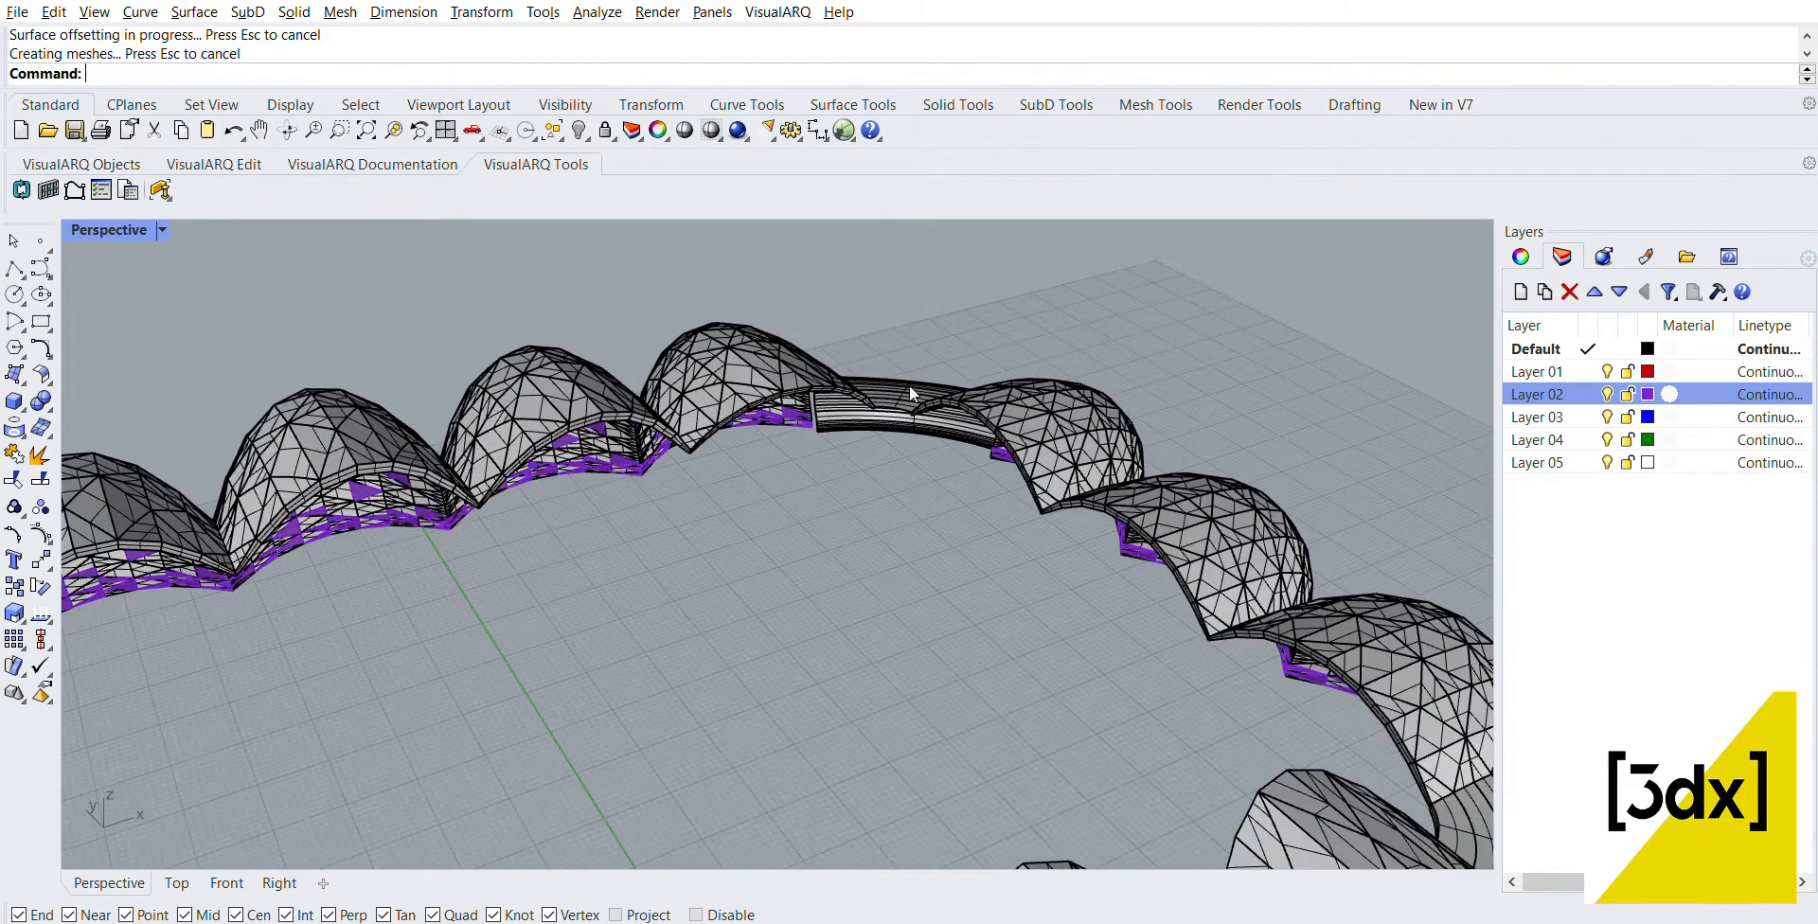
click(906, 386)
key(Return)
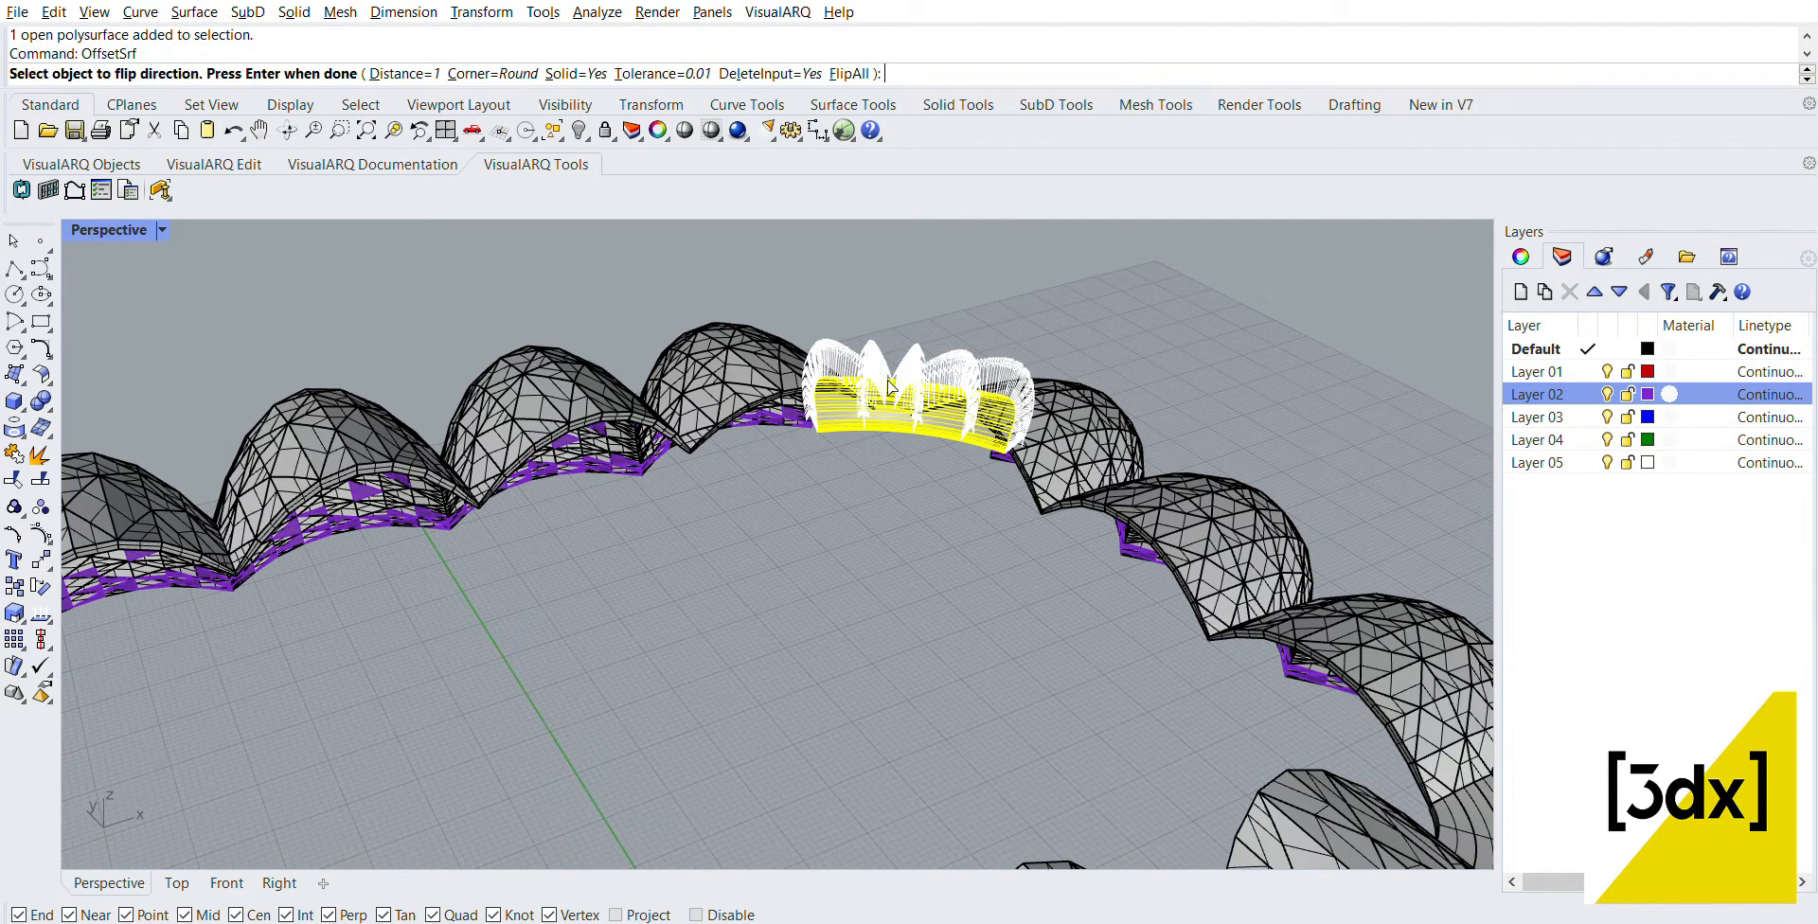
key(Return)
scroll(942, 469, down, 3)
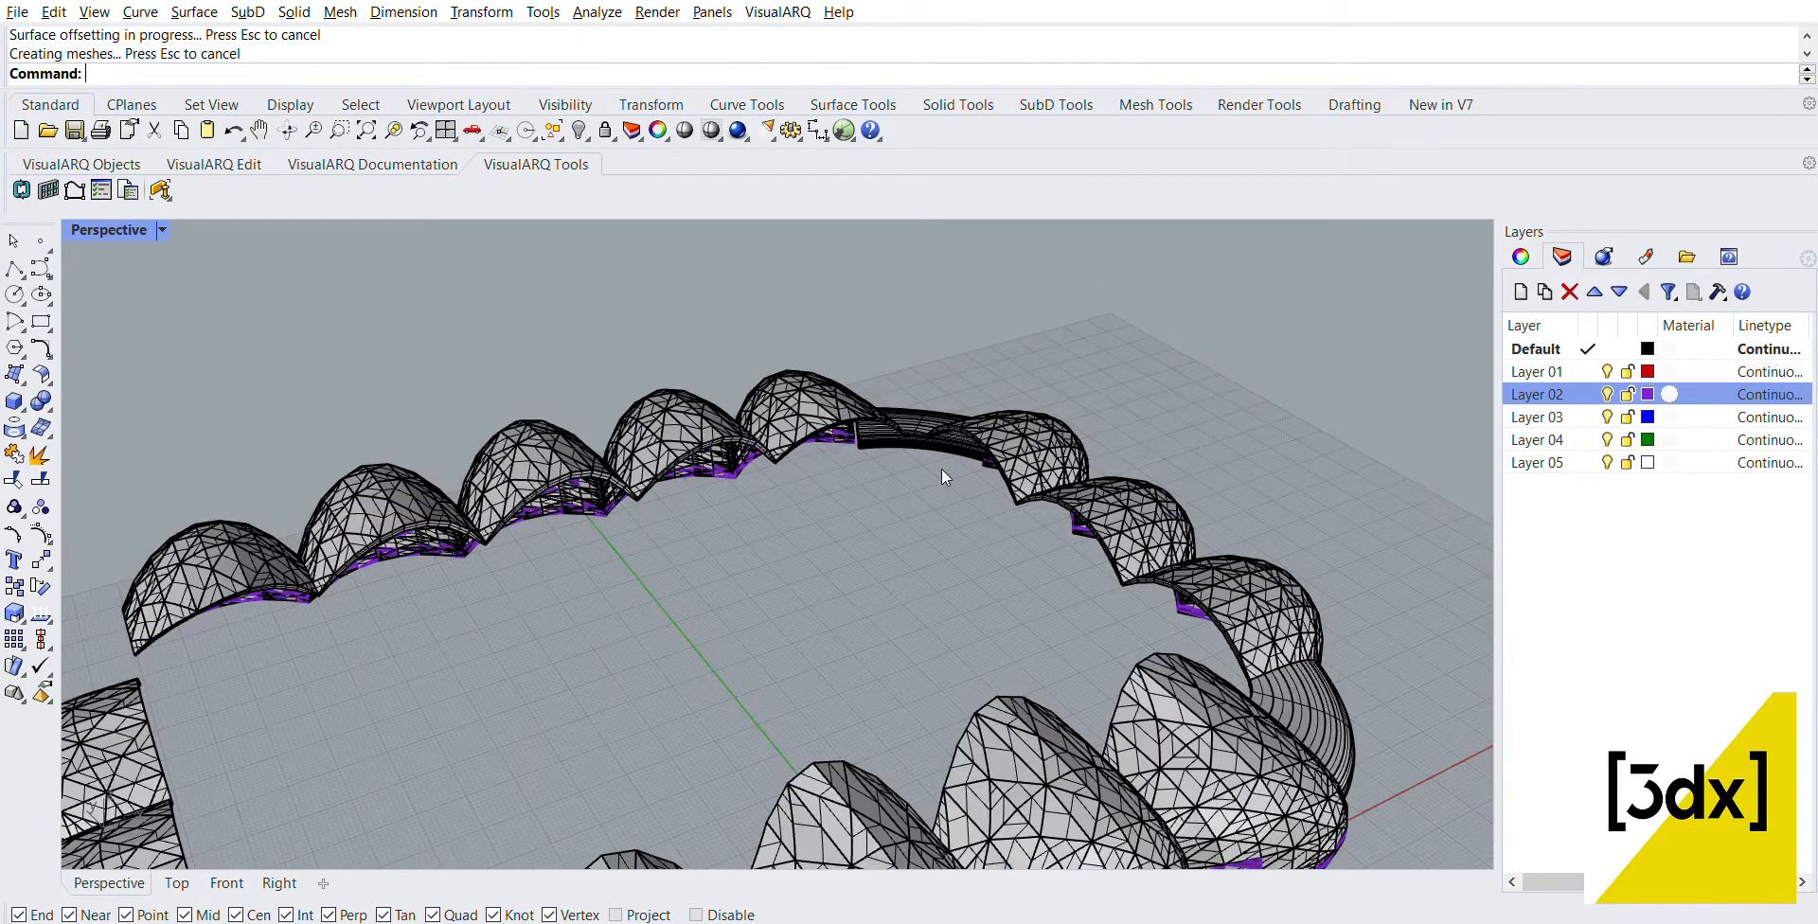
scroll(941, 468, down, 5)
scroll(1013, 583, up, 5)
scroll(1044, 640, down, 5)
right_drag(1043, 640, 1197, 710)
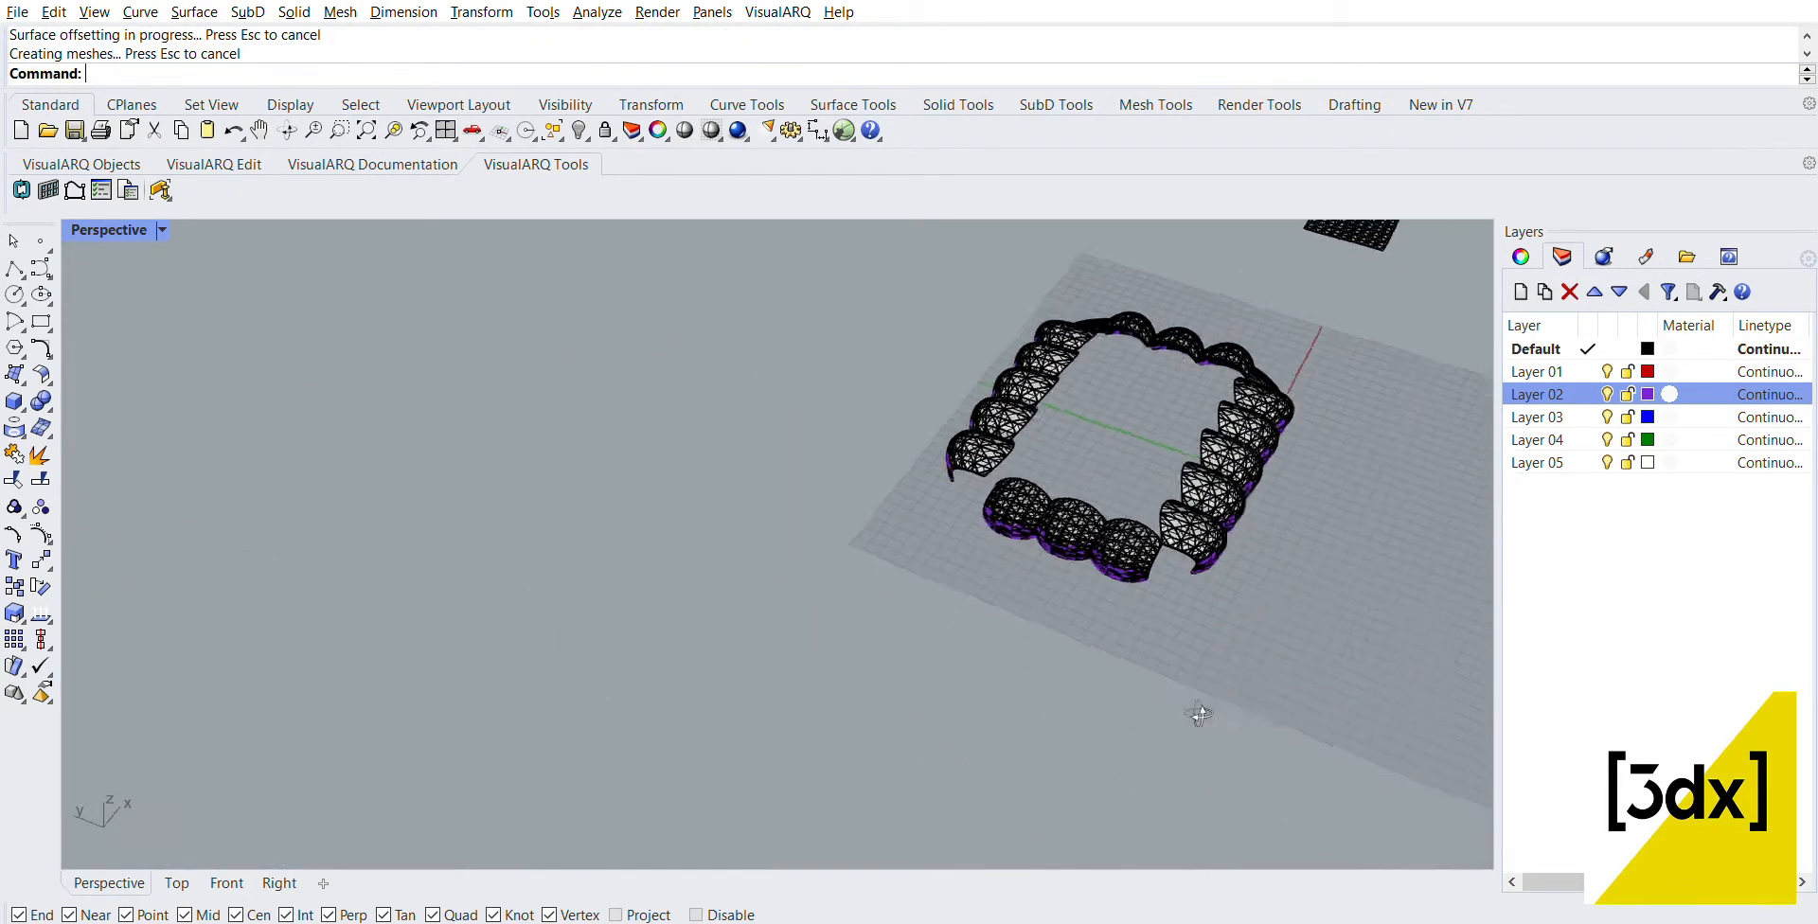
scroll(1134, 491, up, 6)
click(1138, 566)
shift+click(990, 540)
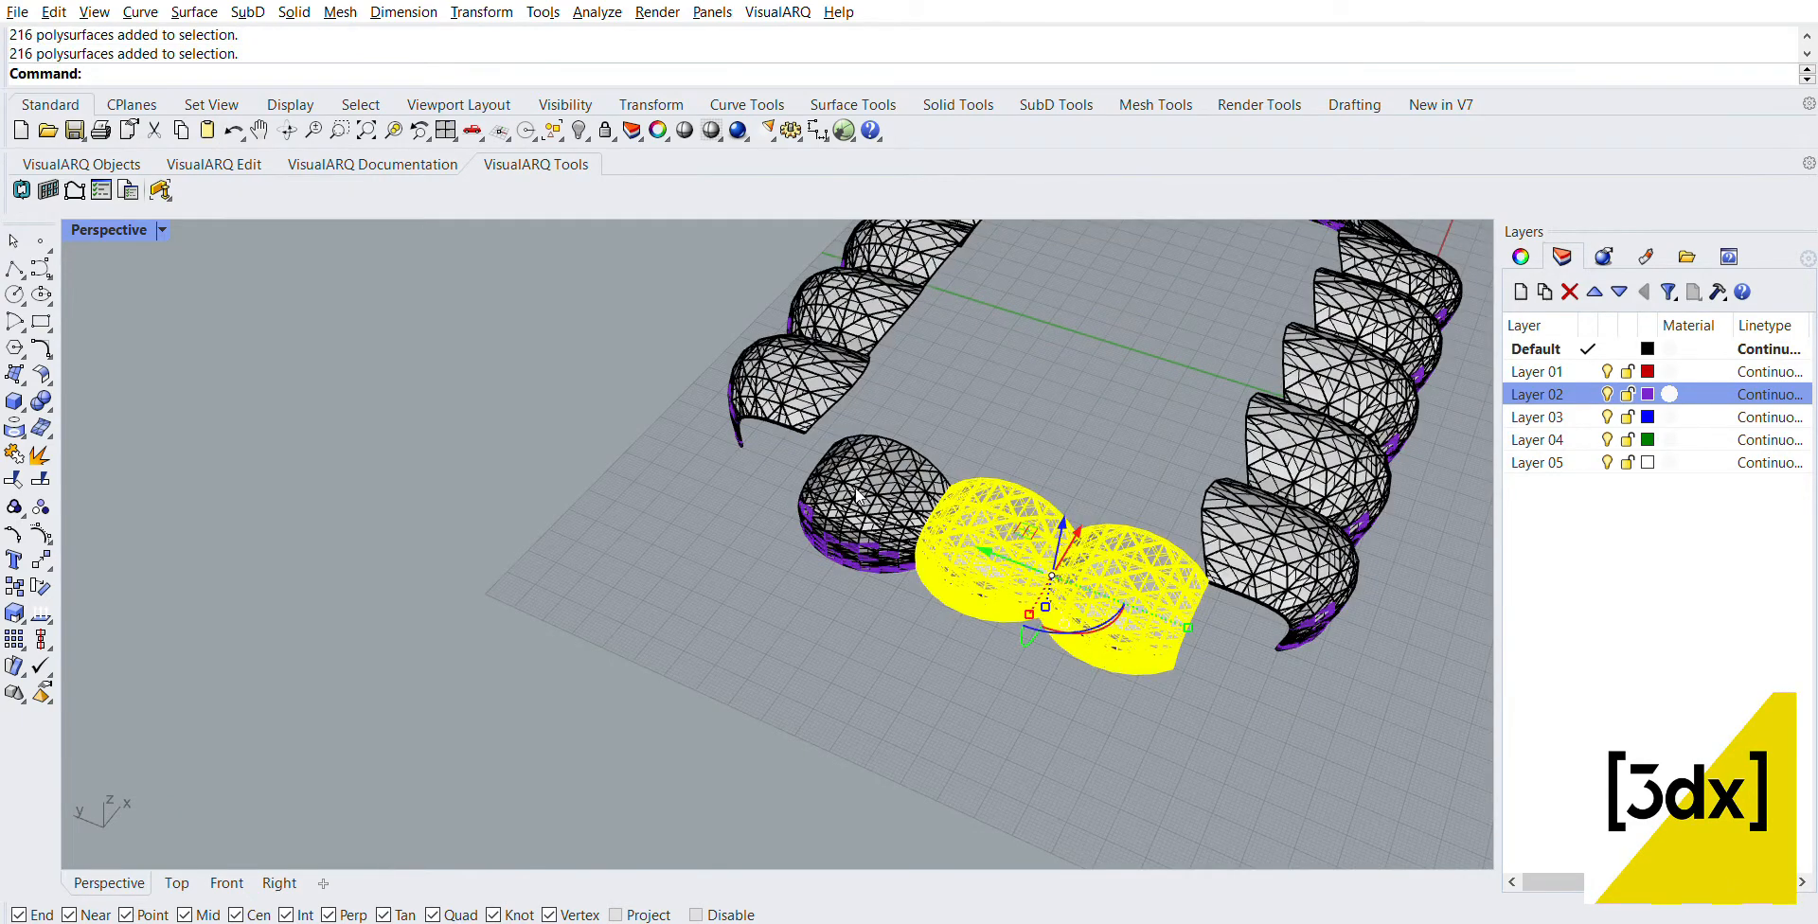
click(820, 600)
Step: Mirror a copy of the first corner solid across the Y axis to the opposite end of the canopy
scroll(820, 601, down, 7)
scroll(1136, 407, up, 8)
click(1072, 354)
scroll(1086, 336, down, 2)
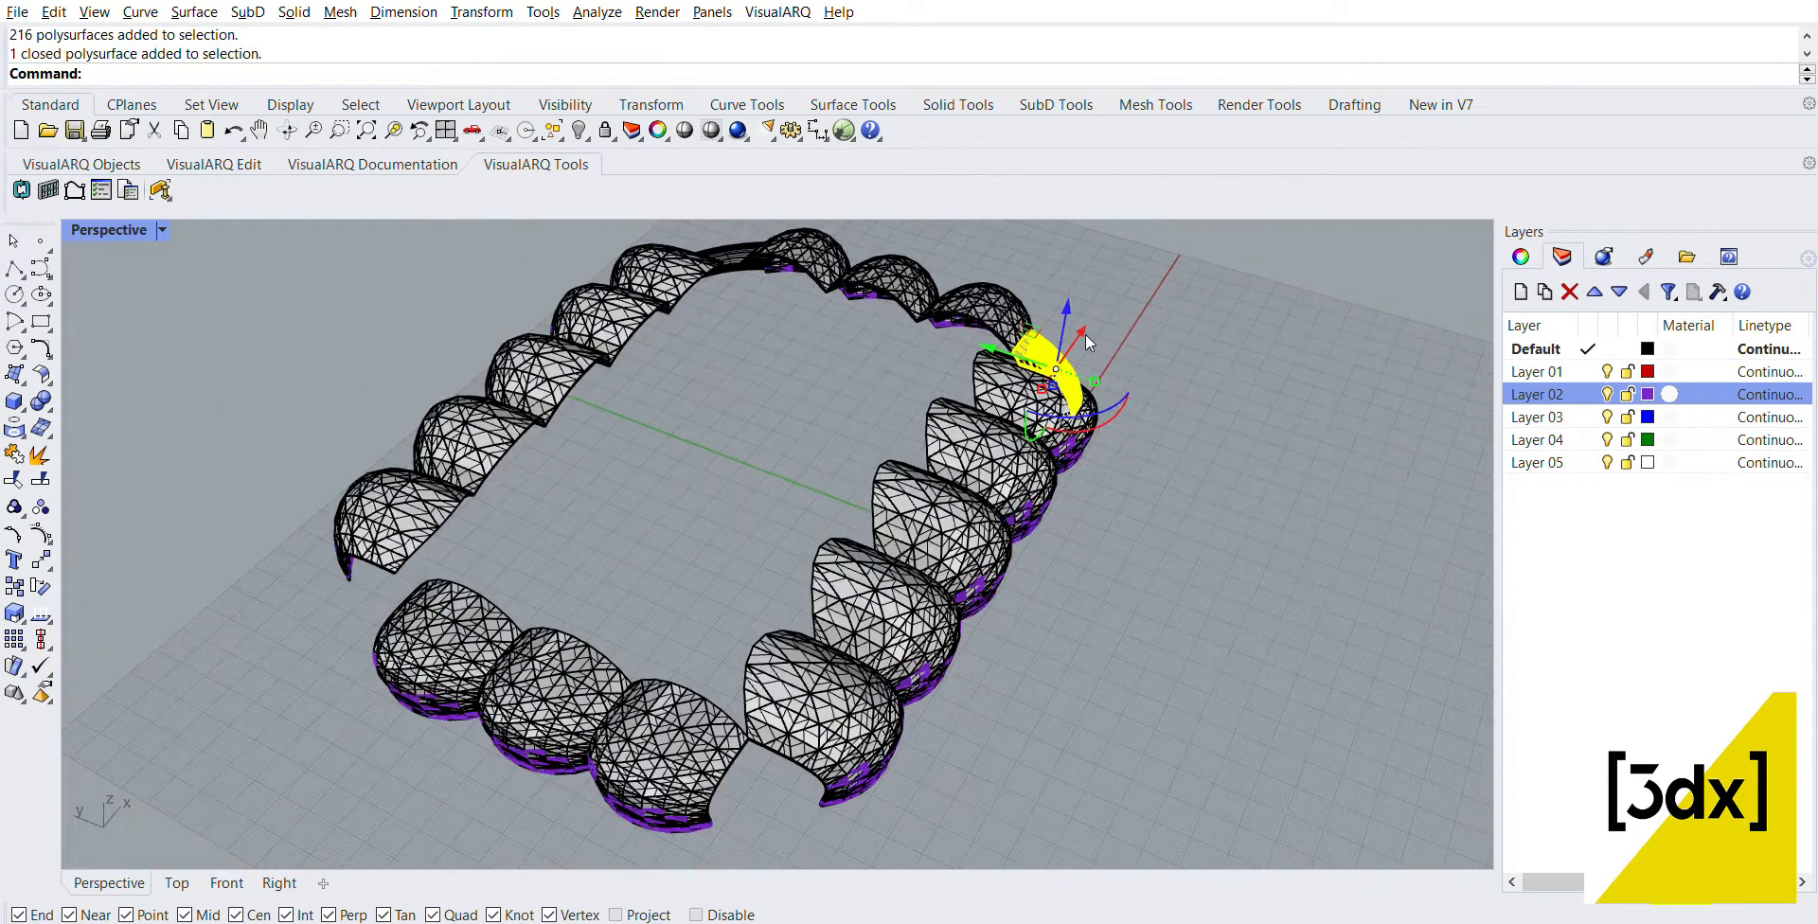
text(Mirror)
key(Return)
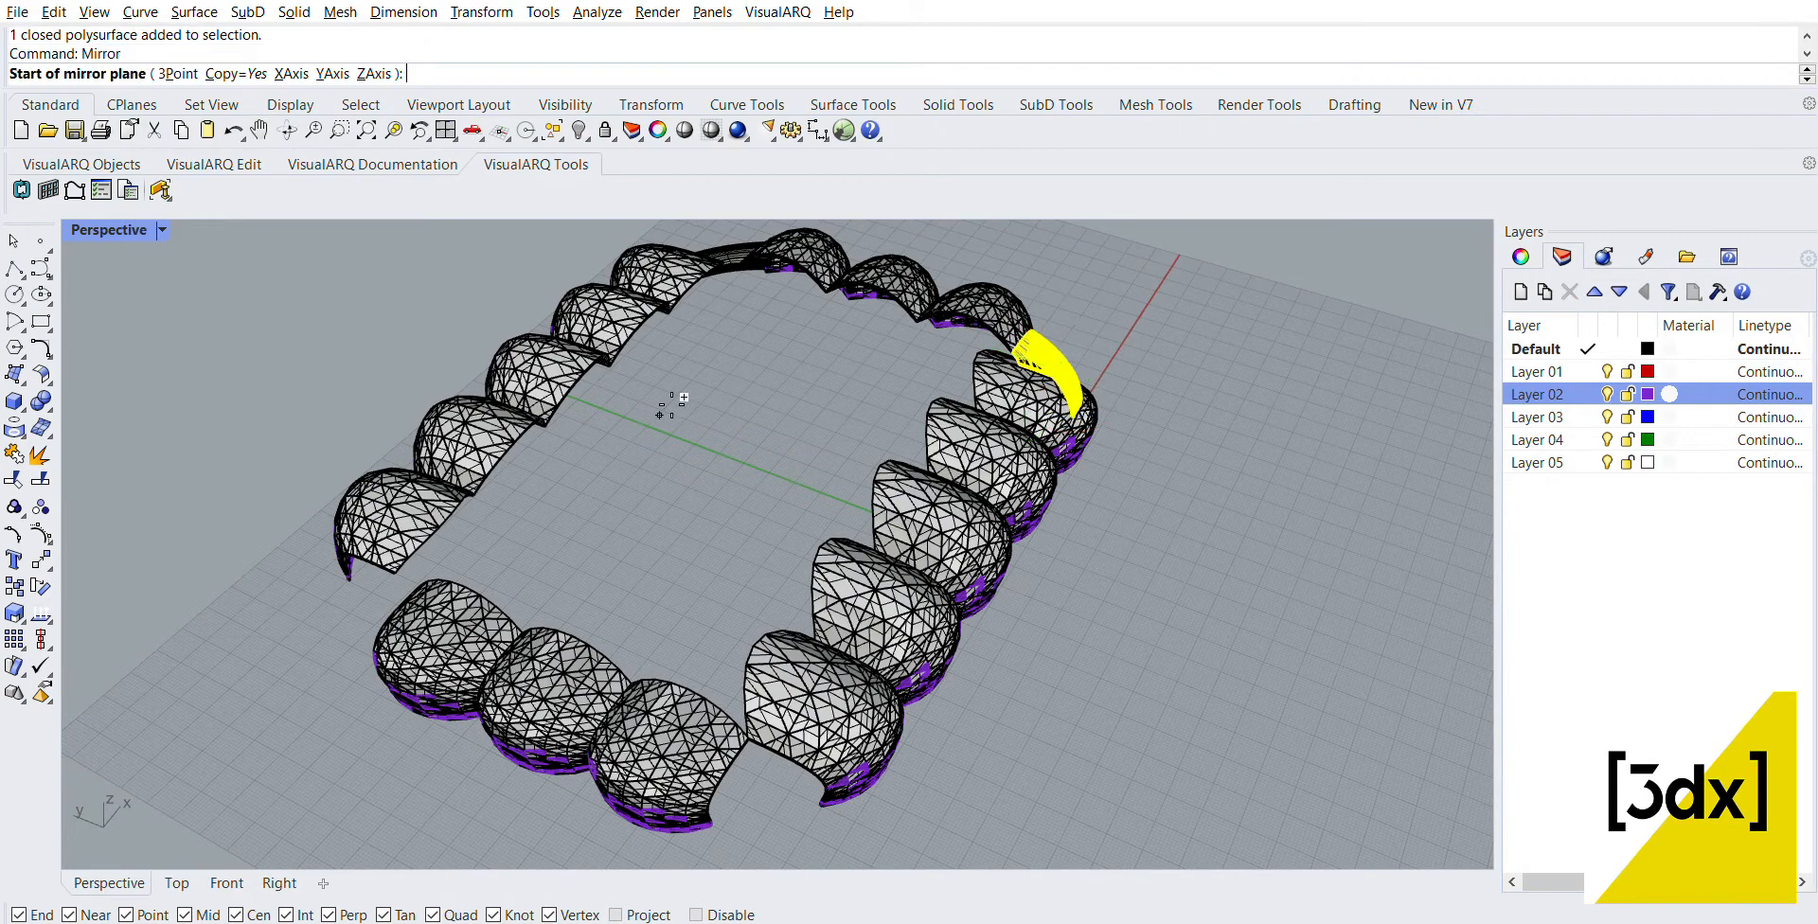
click(649, 416)
click(771, 474)
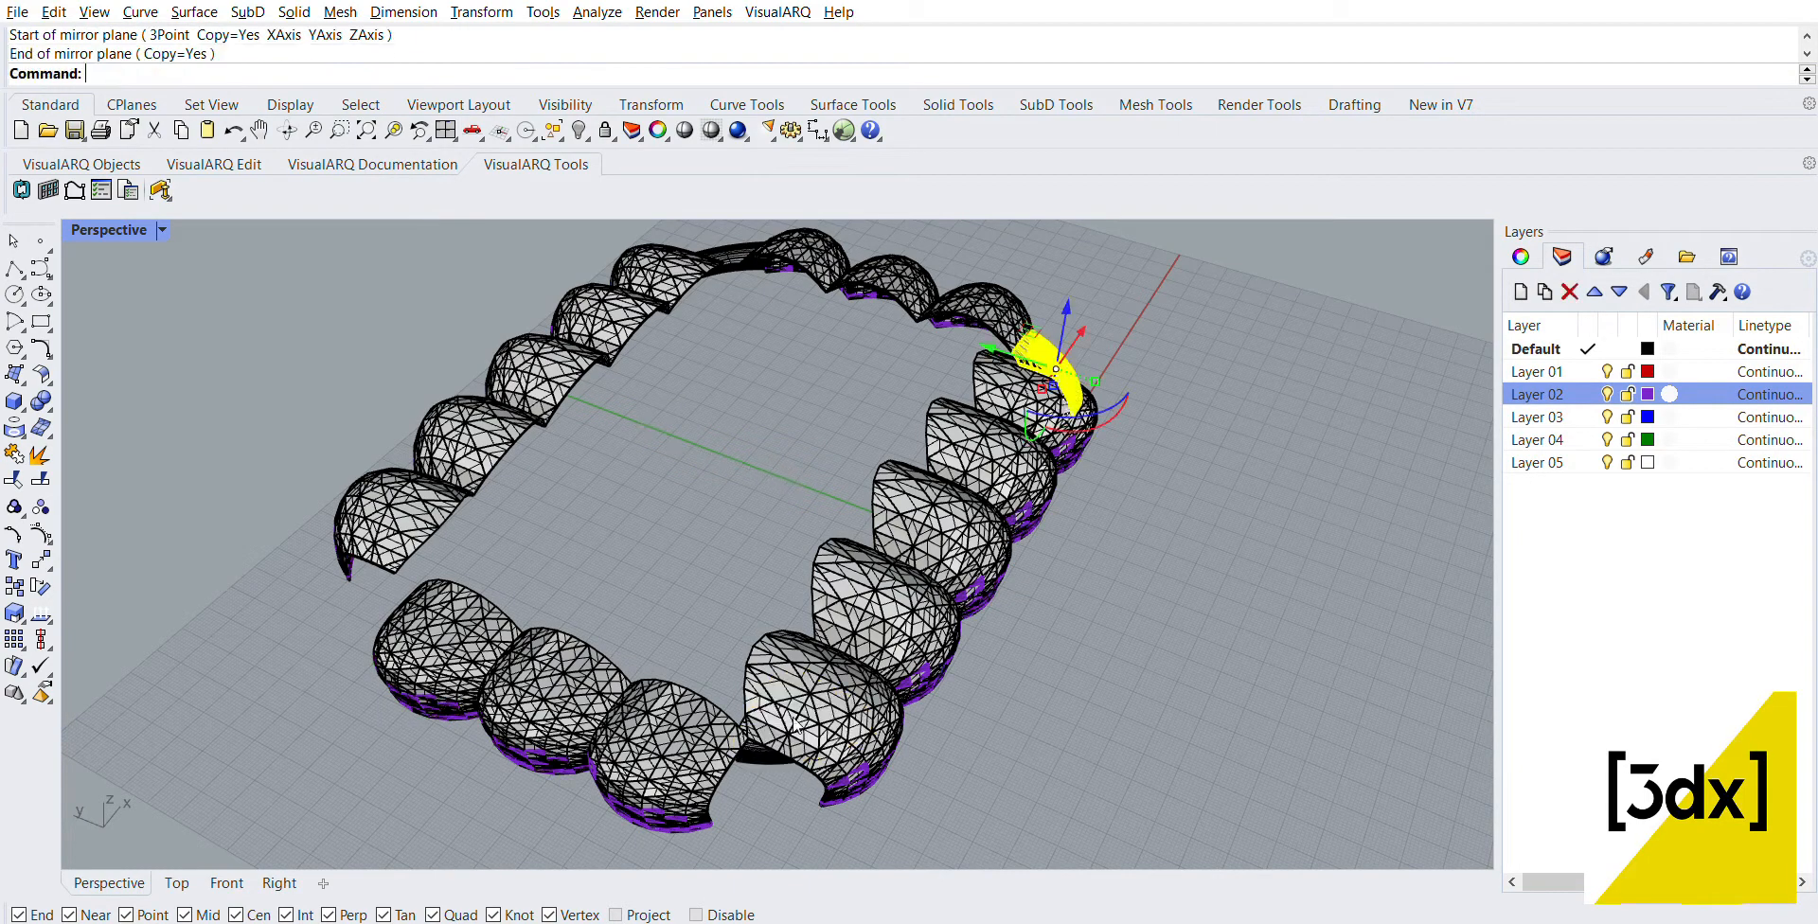
Step: Try to move the near corner solid by its upper corner to close the gap between the three-panel and five-panel rows
click(750, 782)
scroll(748, 784, up, 6)
click(786, 721)
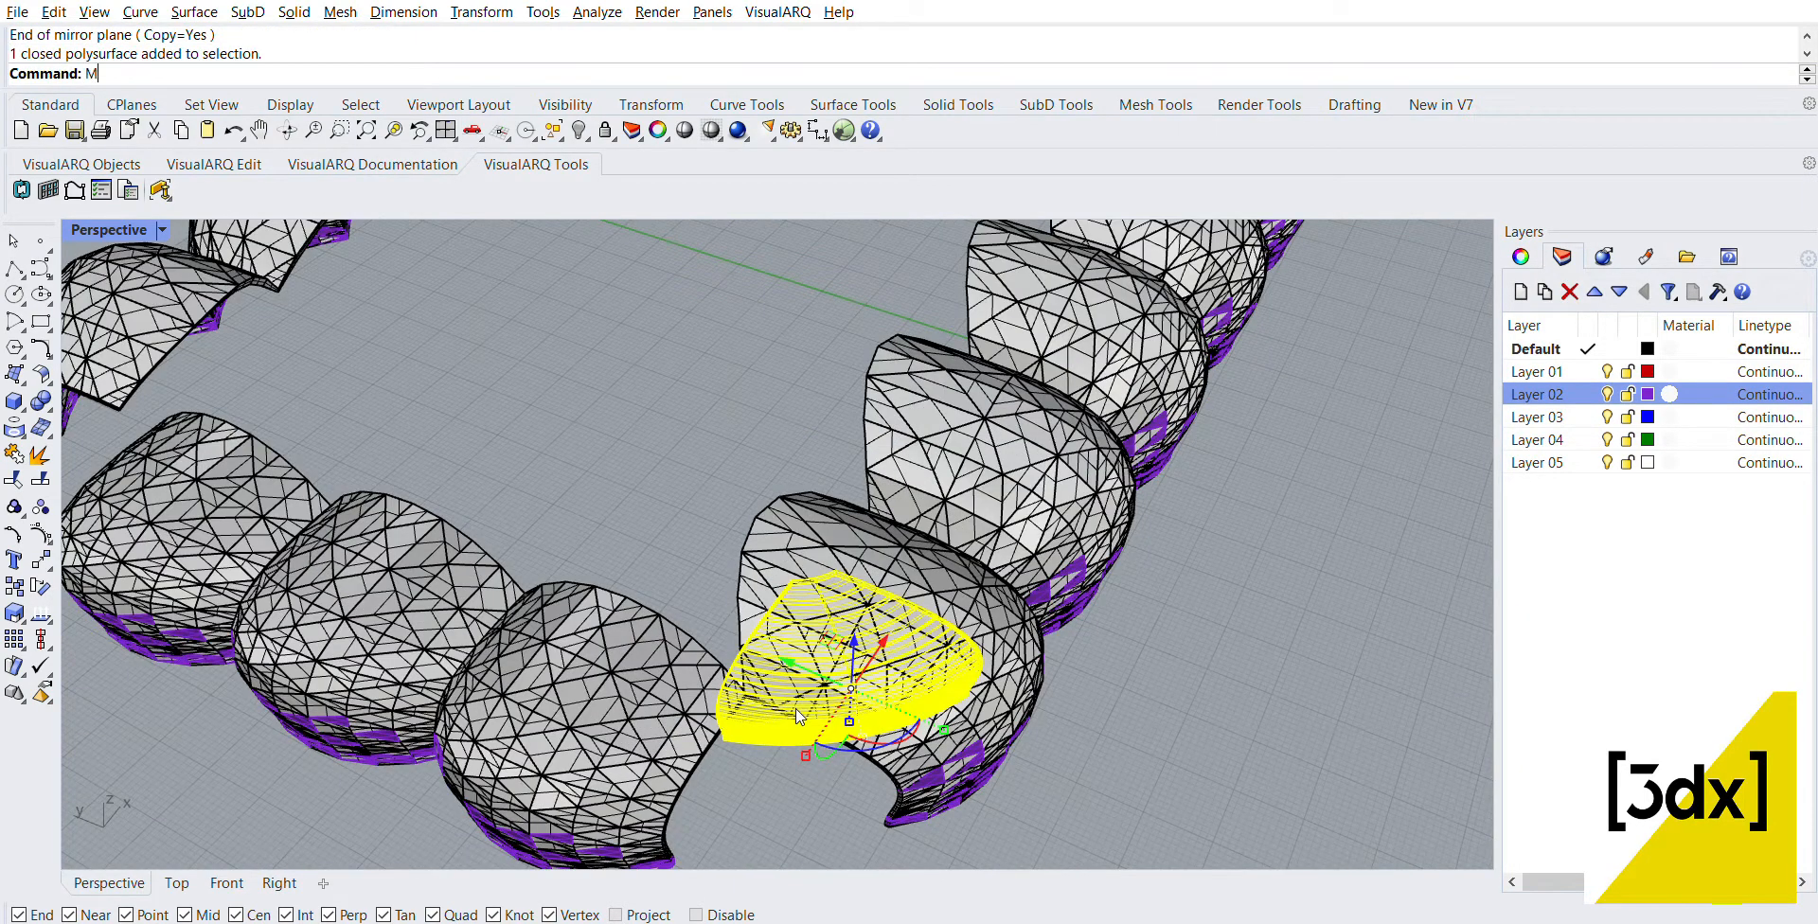
key(Return)
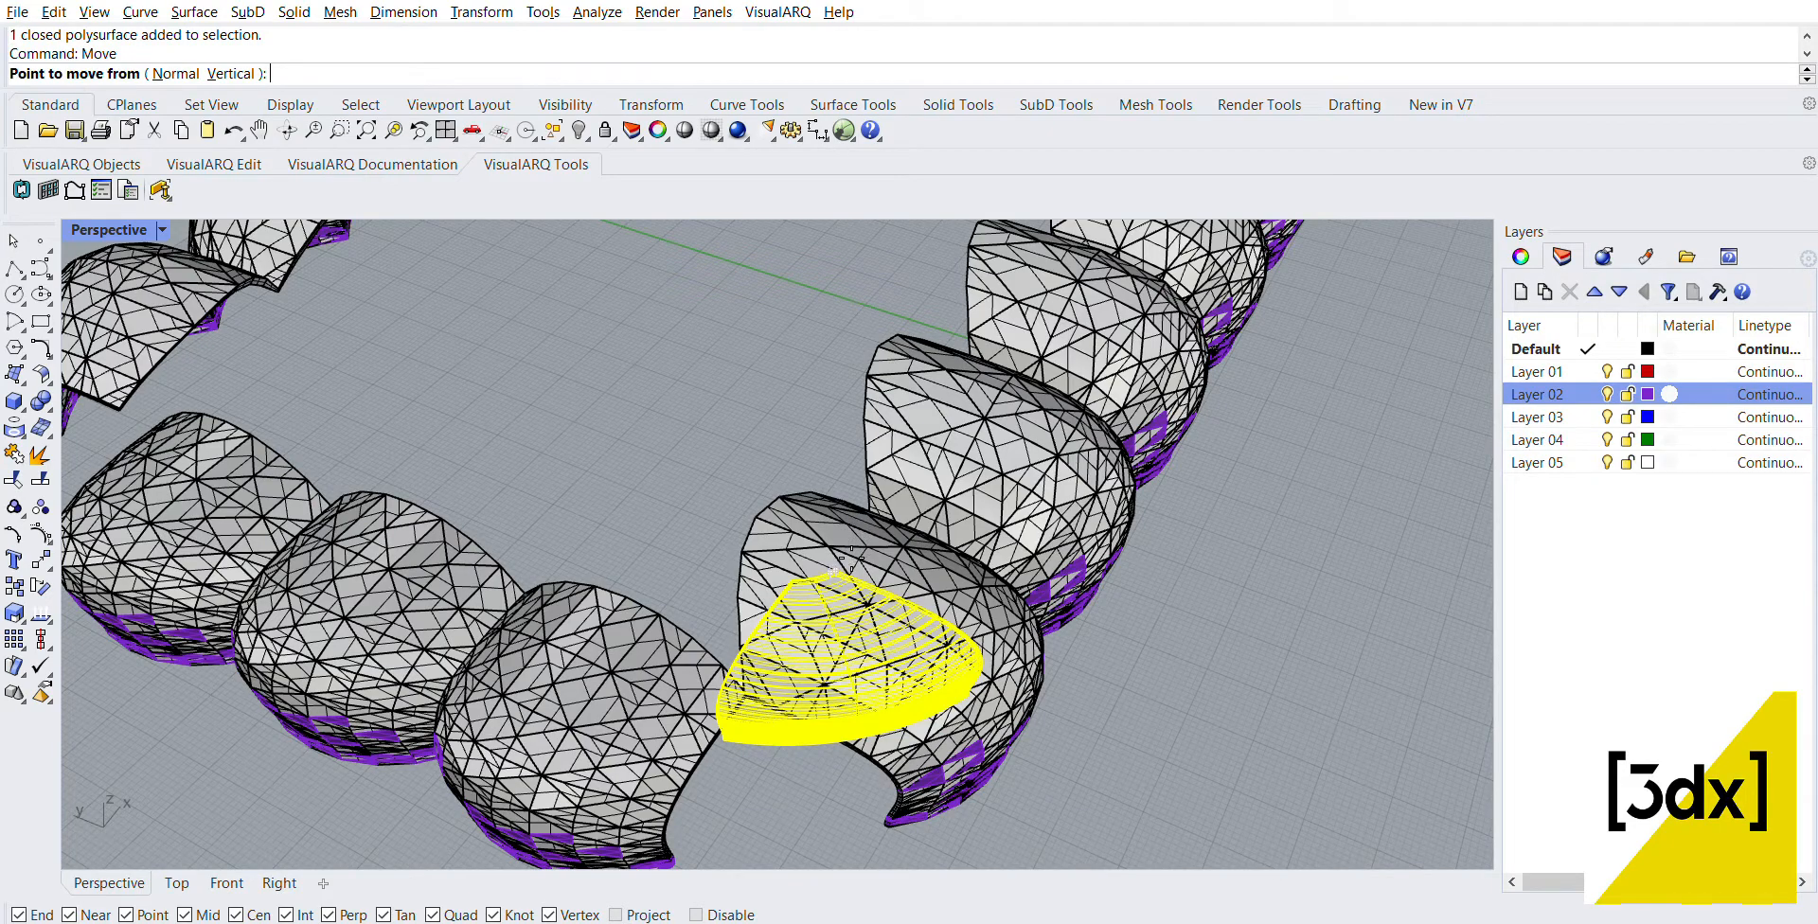
click(848, 563)
scroll(841, 578, up, 8)
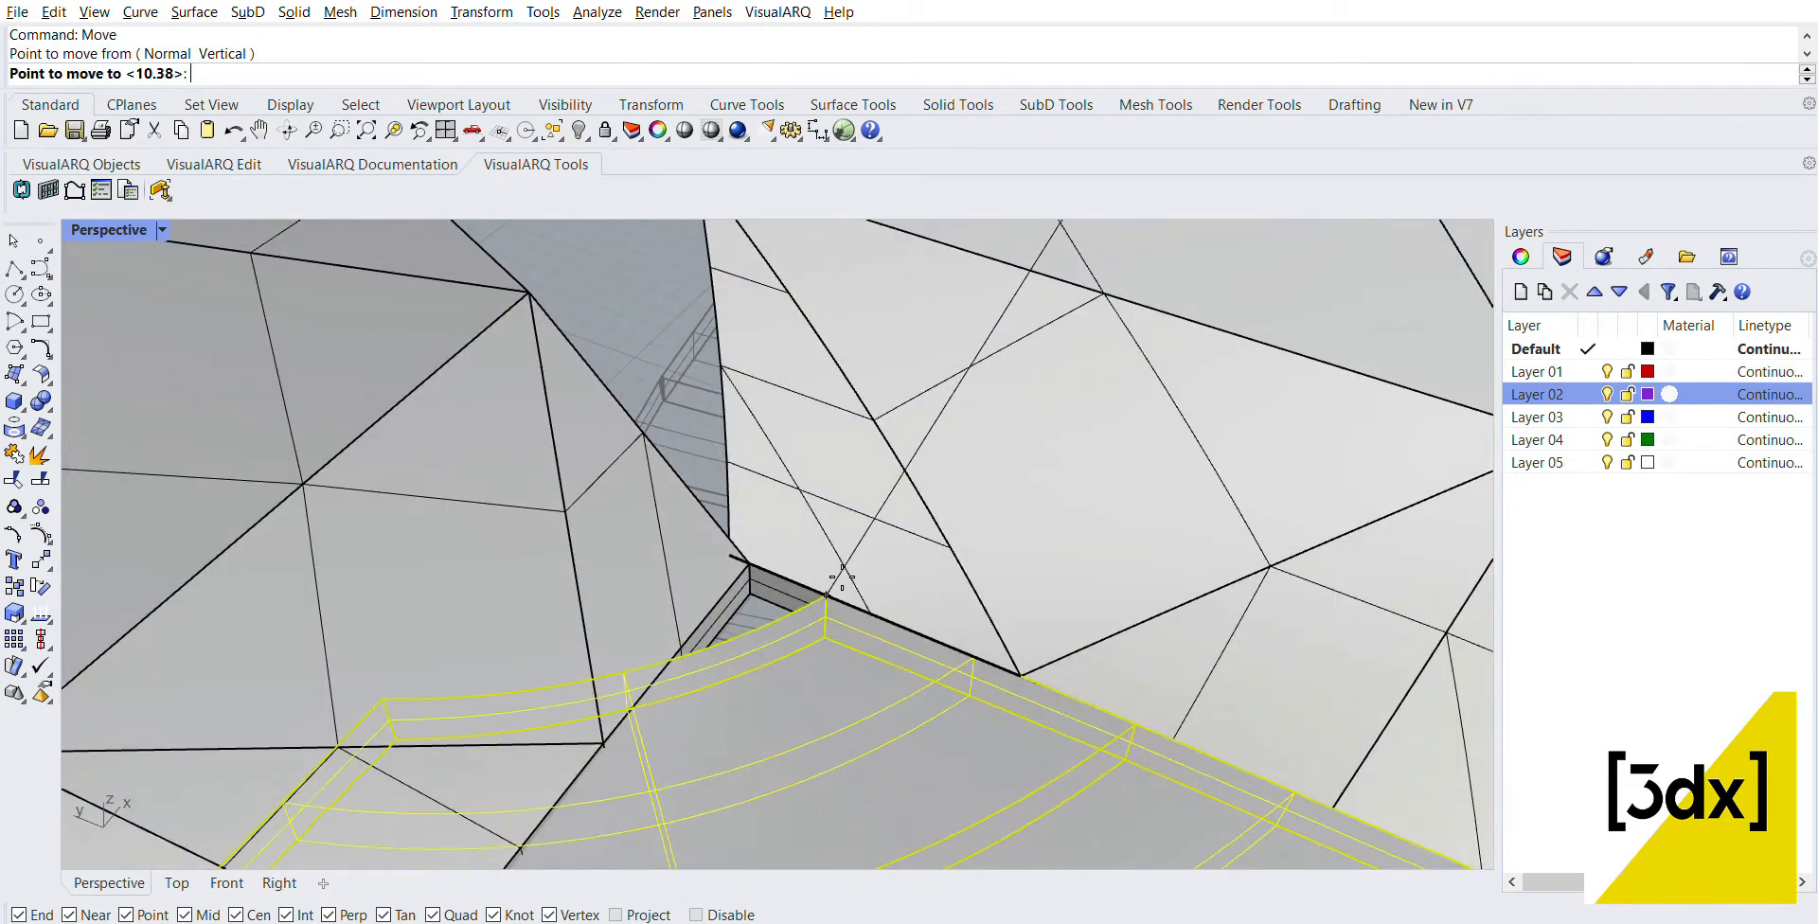
click(685, 541)
scroll(839, 602, down, 8)
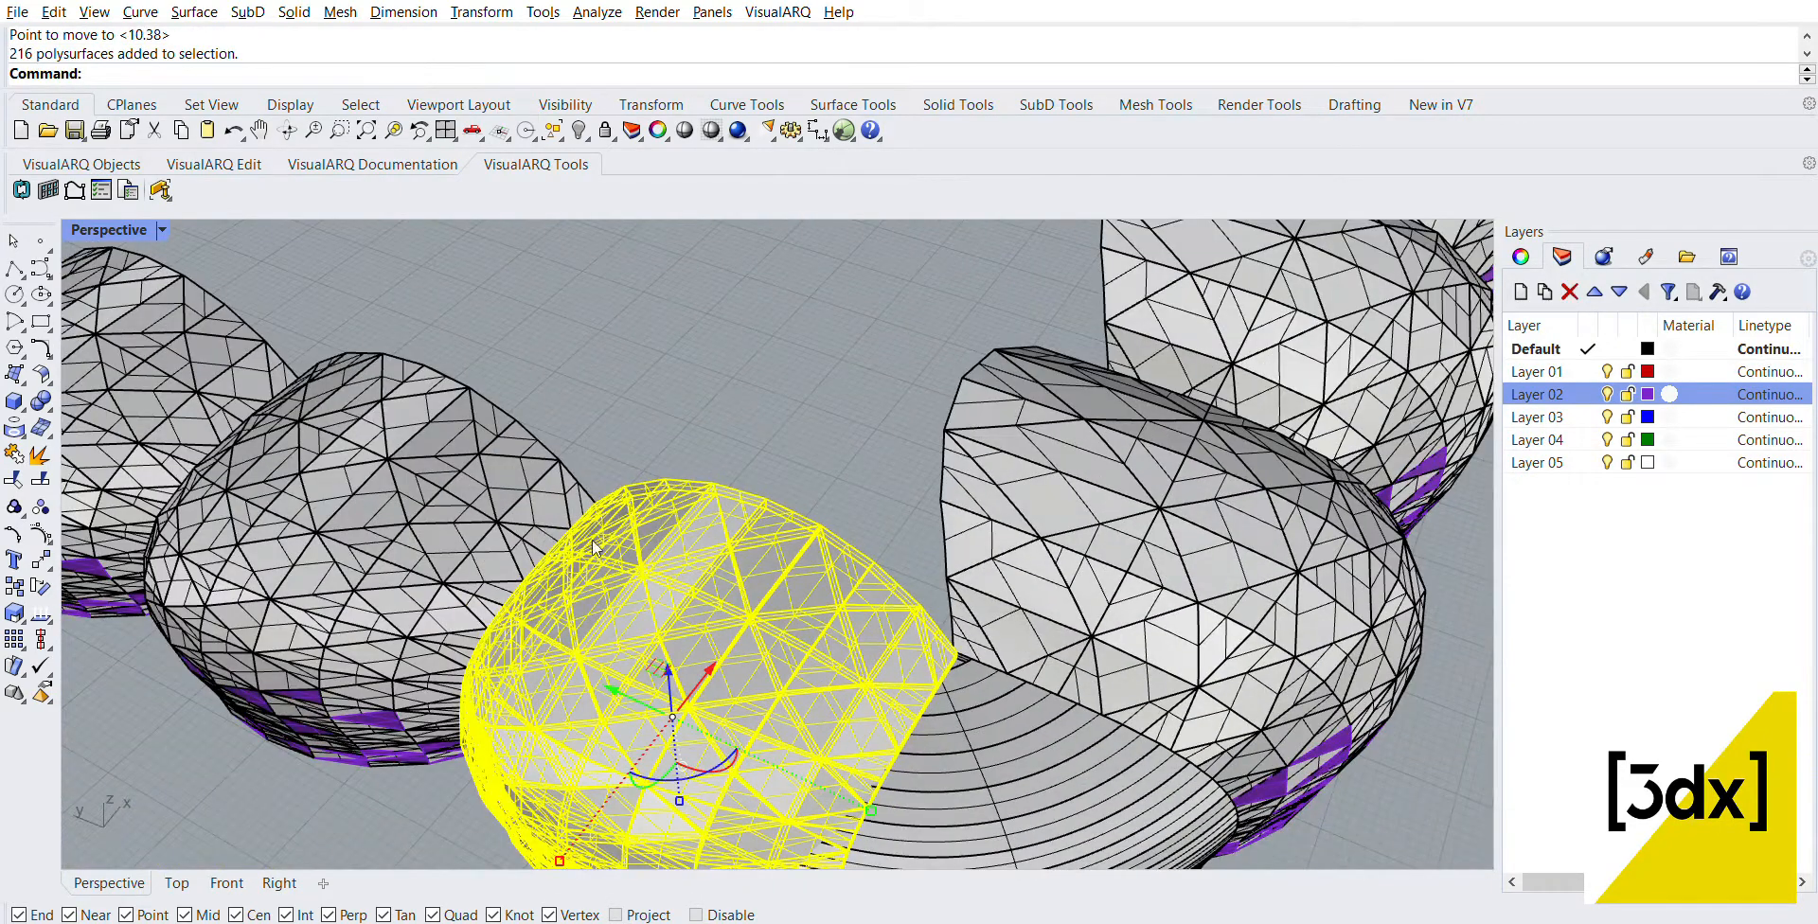
Step: Select all three panels of the near row and shift the row away from the corner solid
shift+click(501, 521)
shift+click(190, 347)
drag(288, 537, 171, 481)
key(Escape)
Step: Move the near corner solid so its upper corner meets the upper corner of the five-panel row's end panel
scroll(913, 692, up, 9)
click(1019, 651)
text(M)
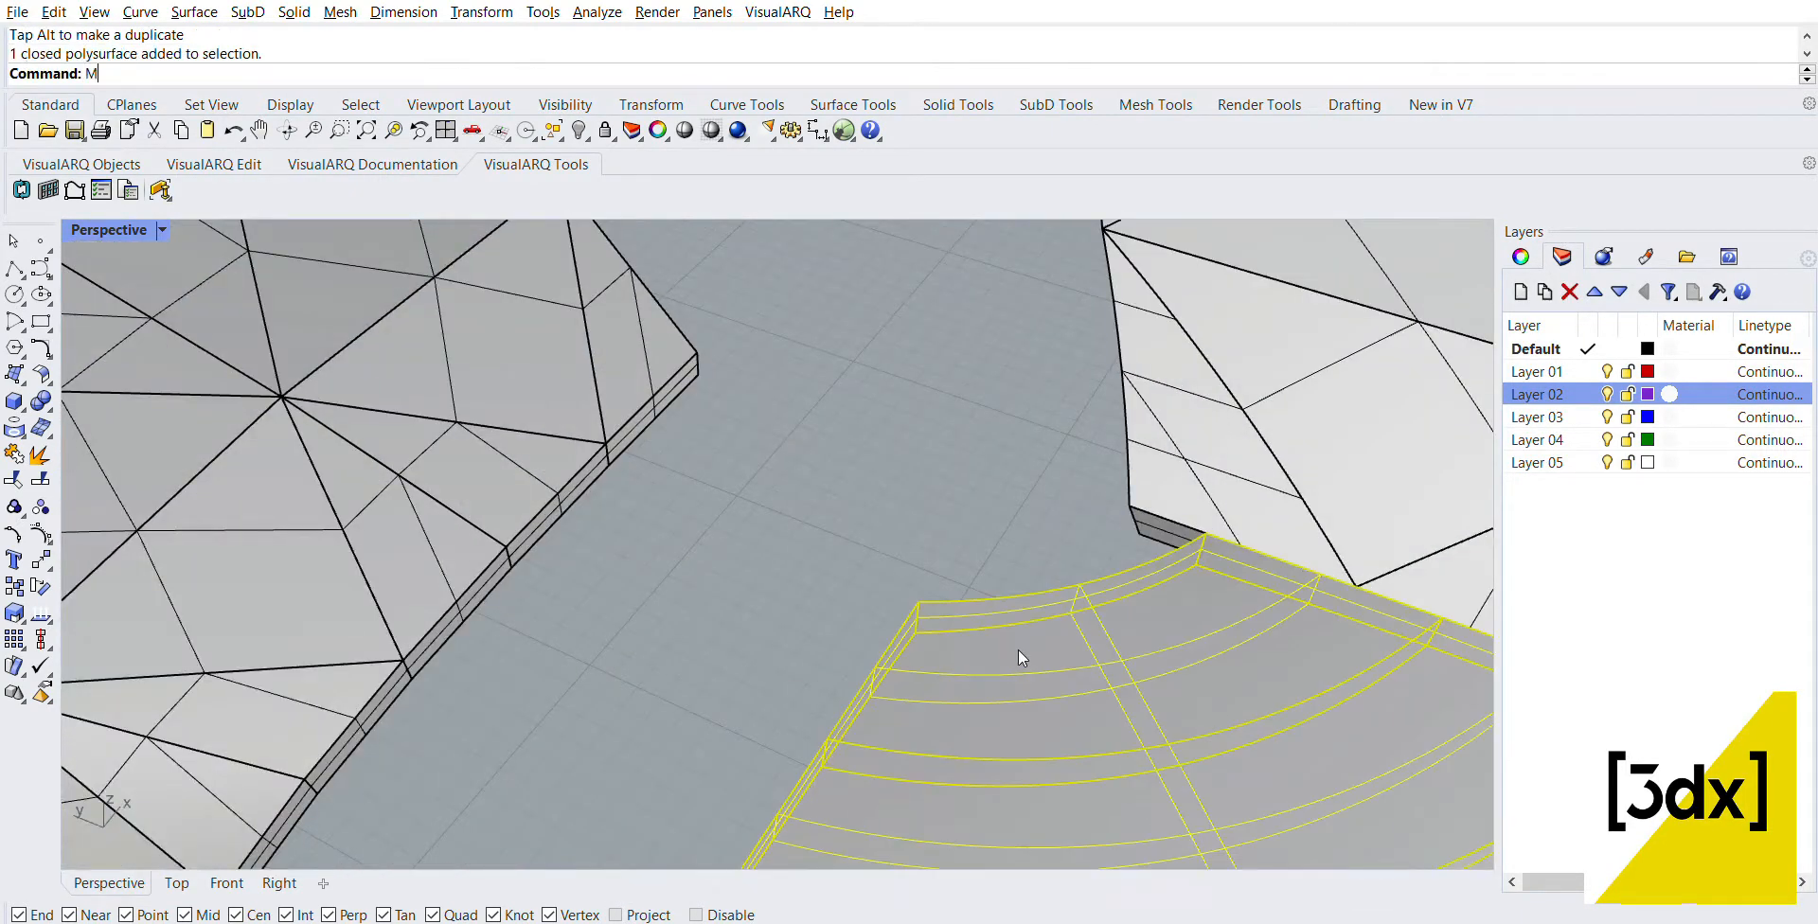
text(ove)
key(Return)
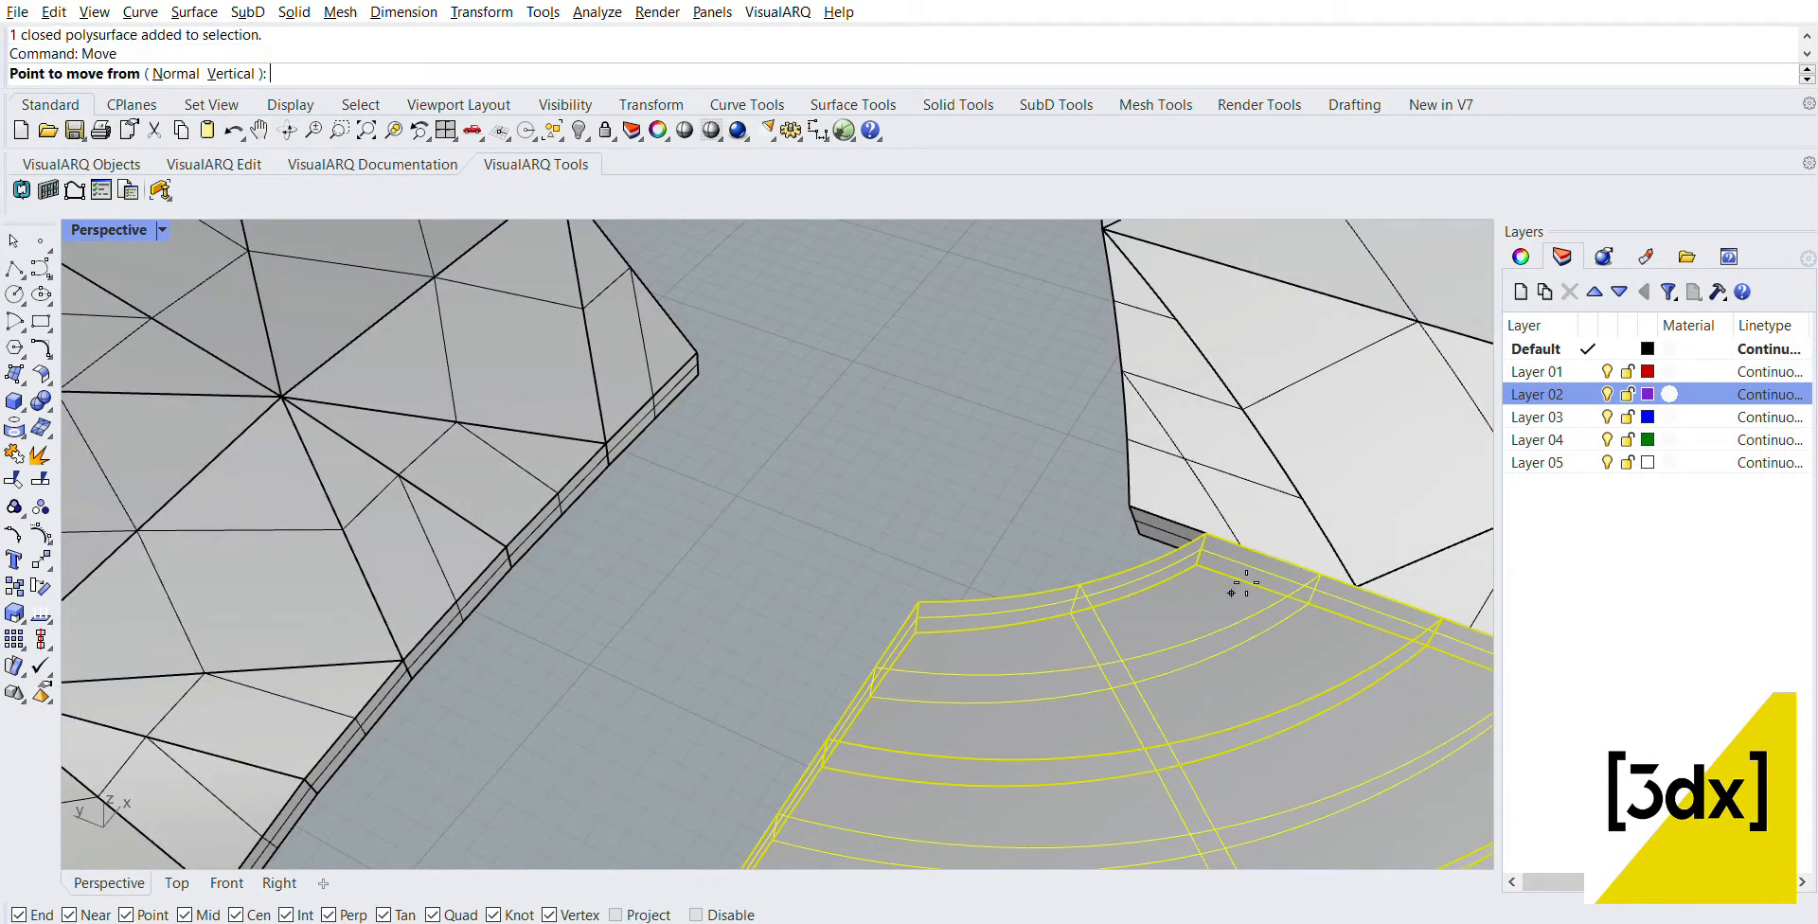
click(1208, 533)
click(1145, 517)
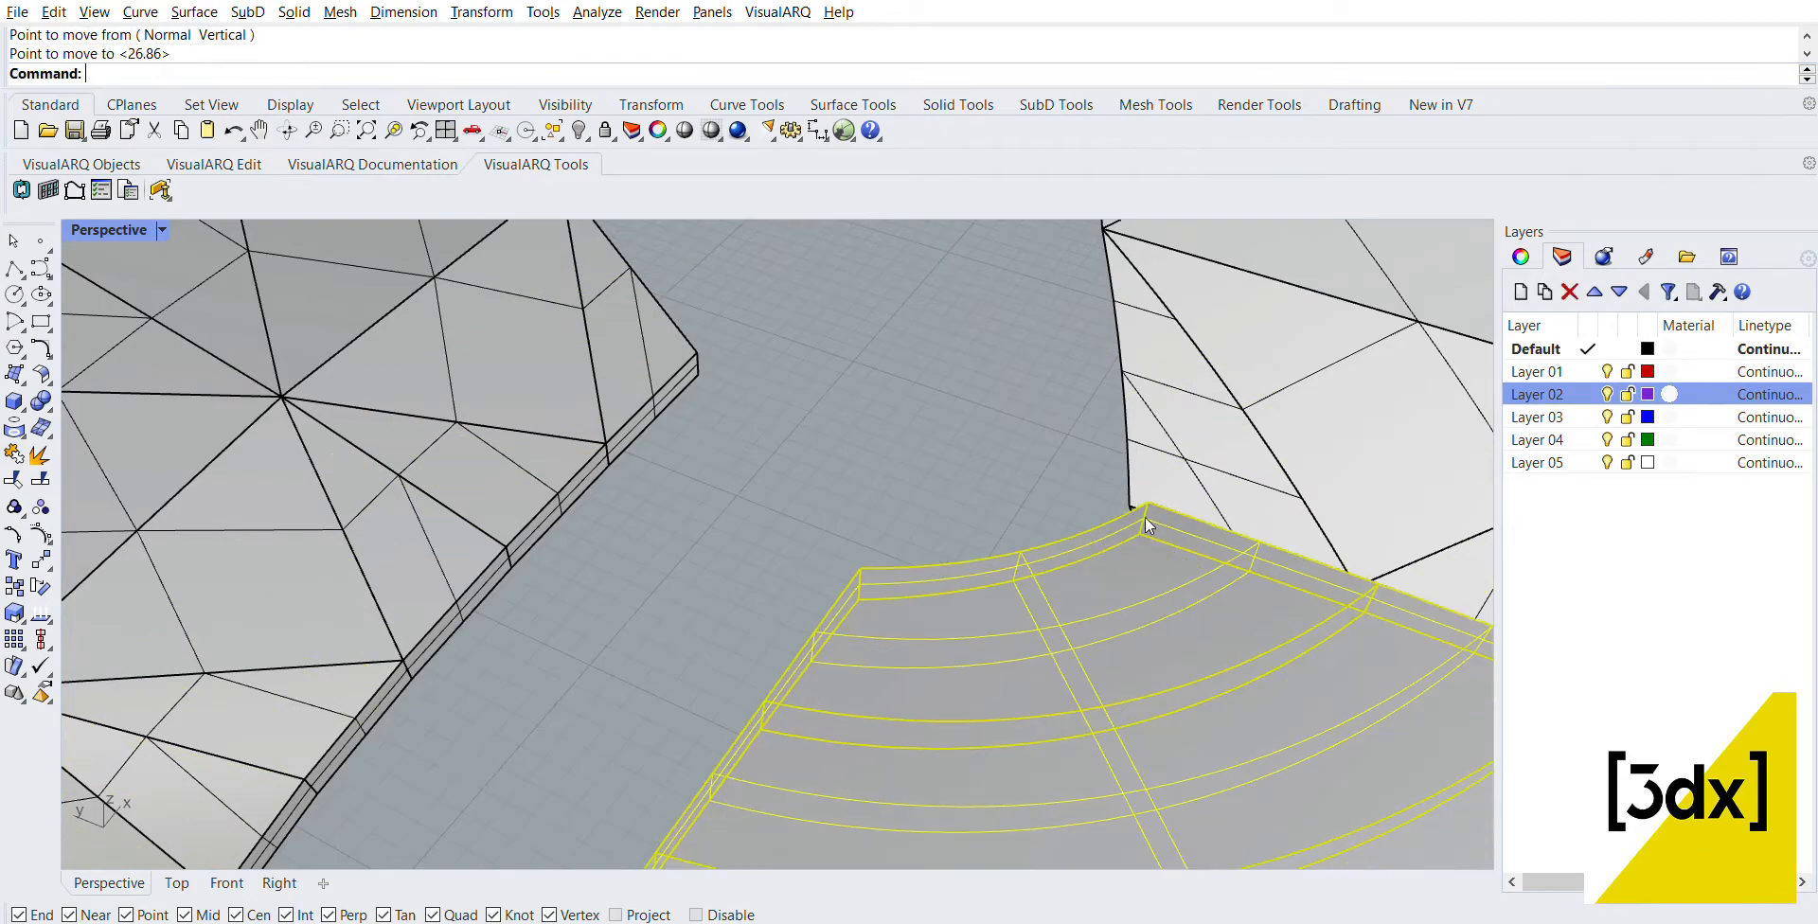
key(Escape)
scroll(1164, 501, down, 8)
scroll(1245, 593, up, 6)
right_drag(1245, 593, 1221, 539)
scroll(1222, 539, down, 5)
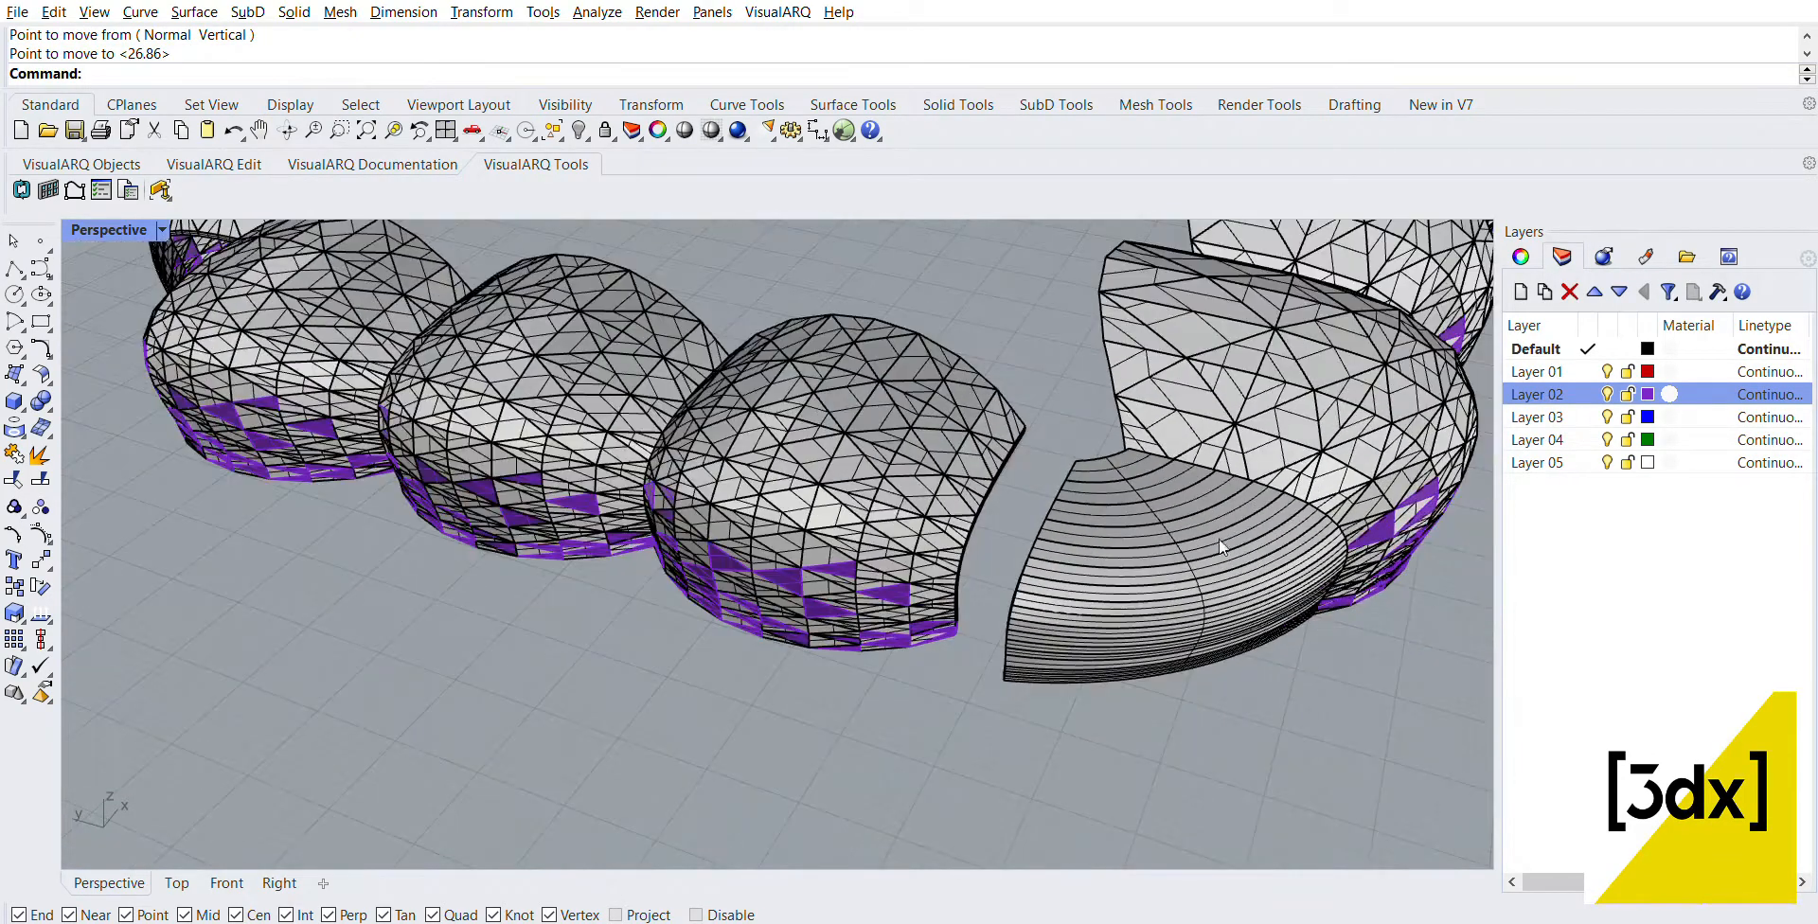
Step: Move the near three-panel row so its upper open-edge corner meets the free upper corner of the corner solid
scroll(1131, 531, down, 5)
scroll(962, 475, up, 2)
click(947, 462)
shift+click(670, 380)
shift+click(466, 331)
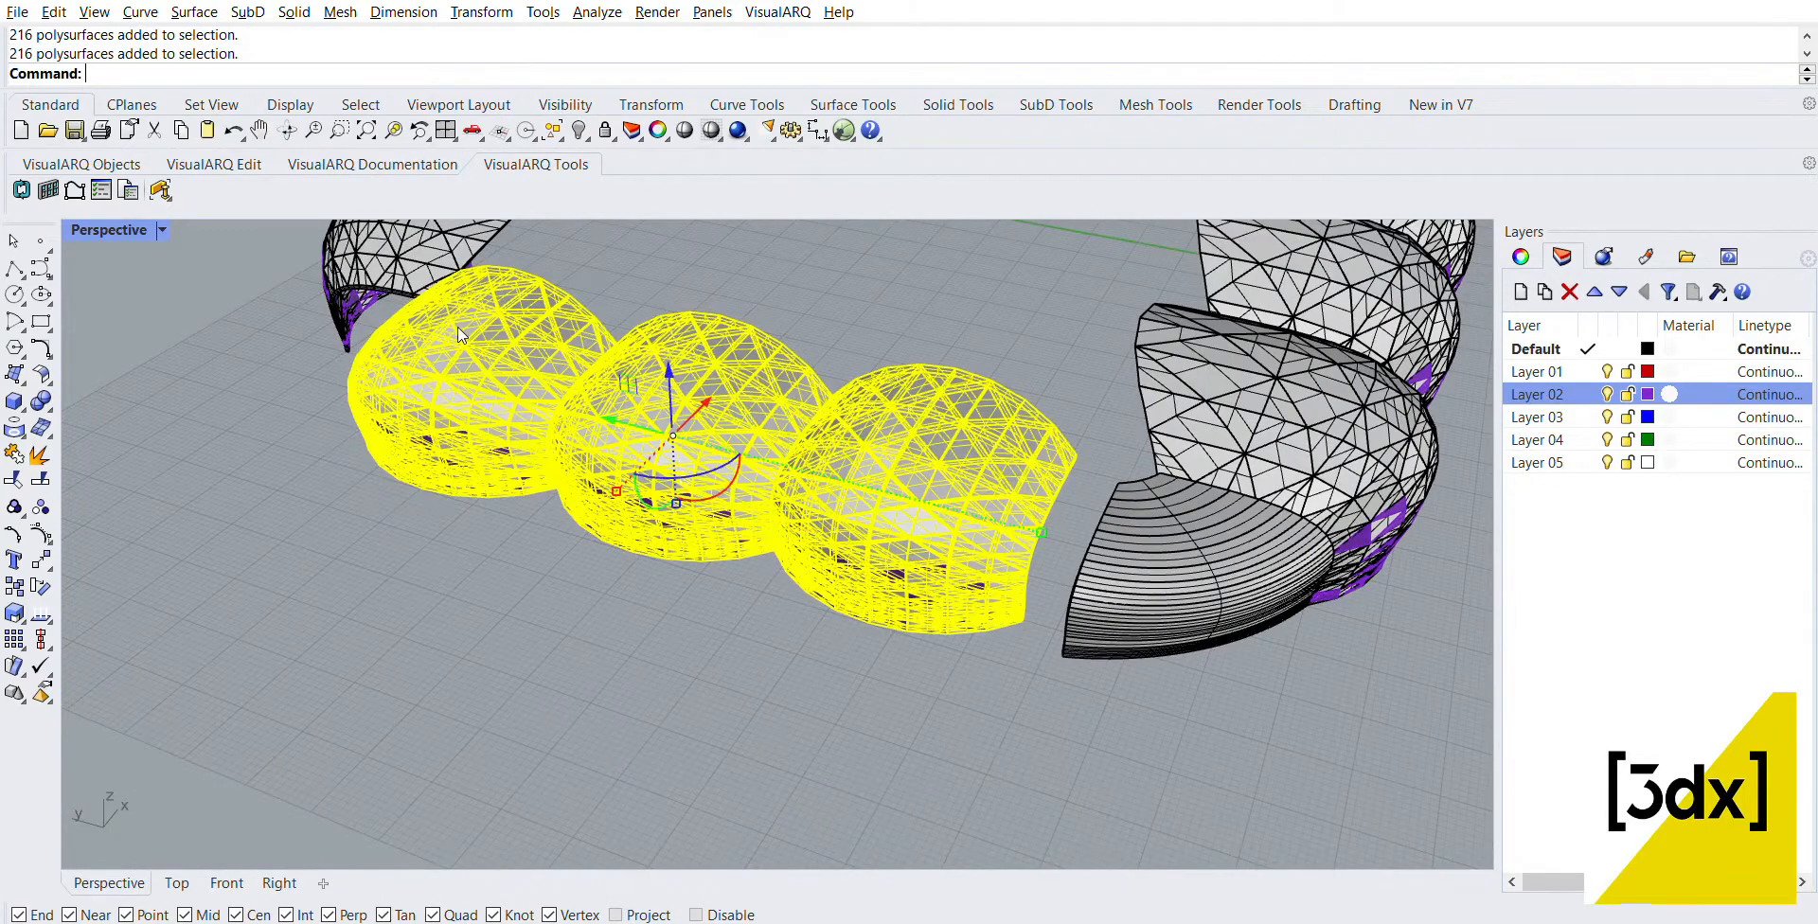
scroll(1108, 426, up, 4)
text(move)
key(Return)
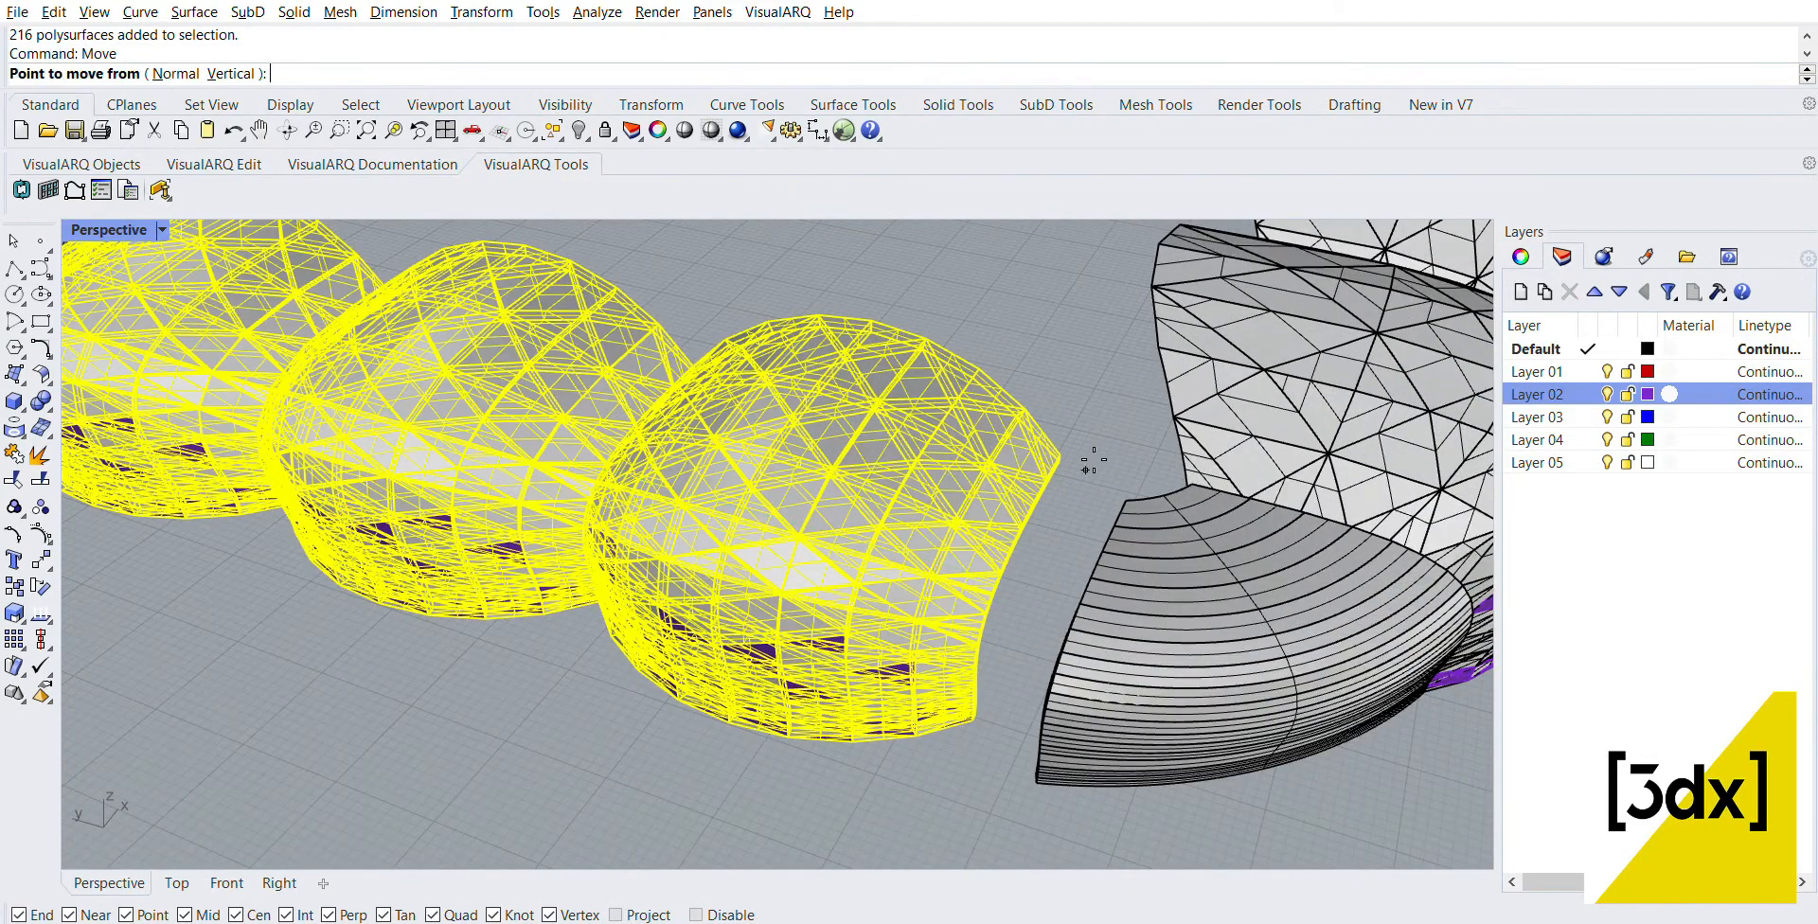
click(1075, 461)
click(1121, 487)
key(Escape)
scroll(1126, 474, down, 5)
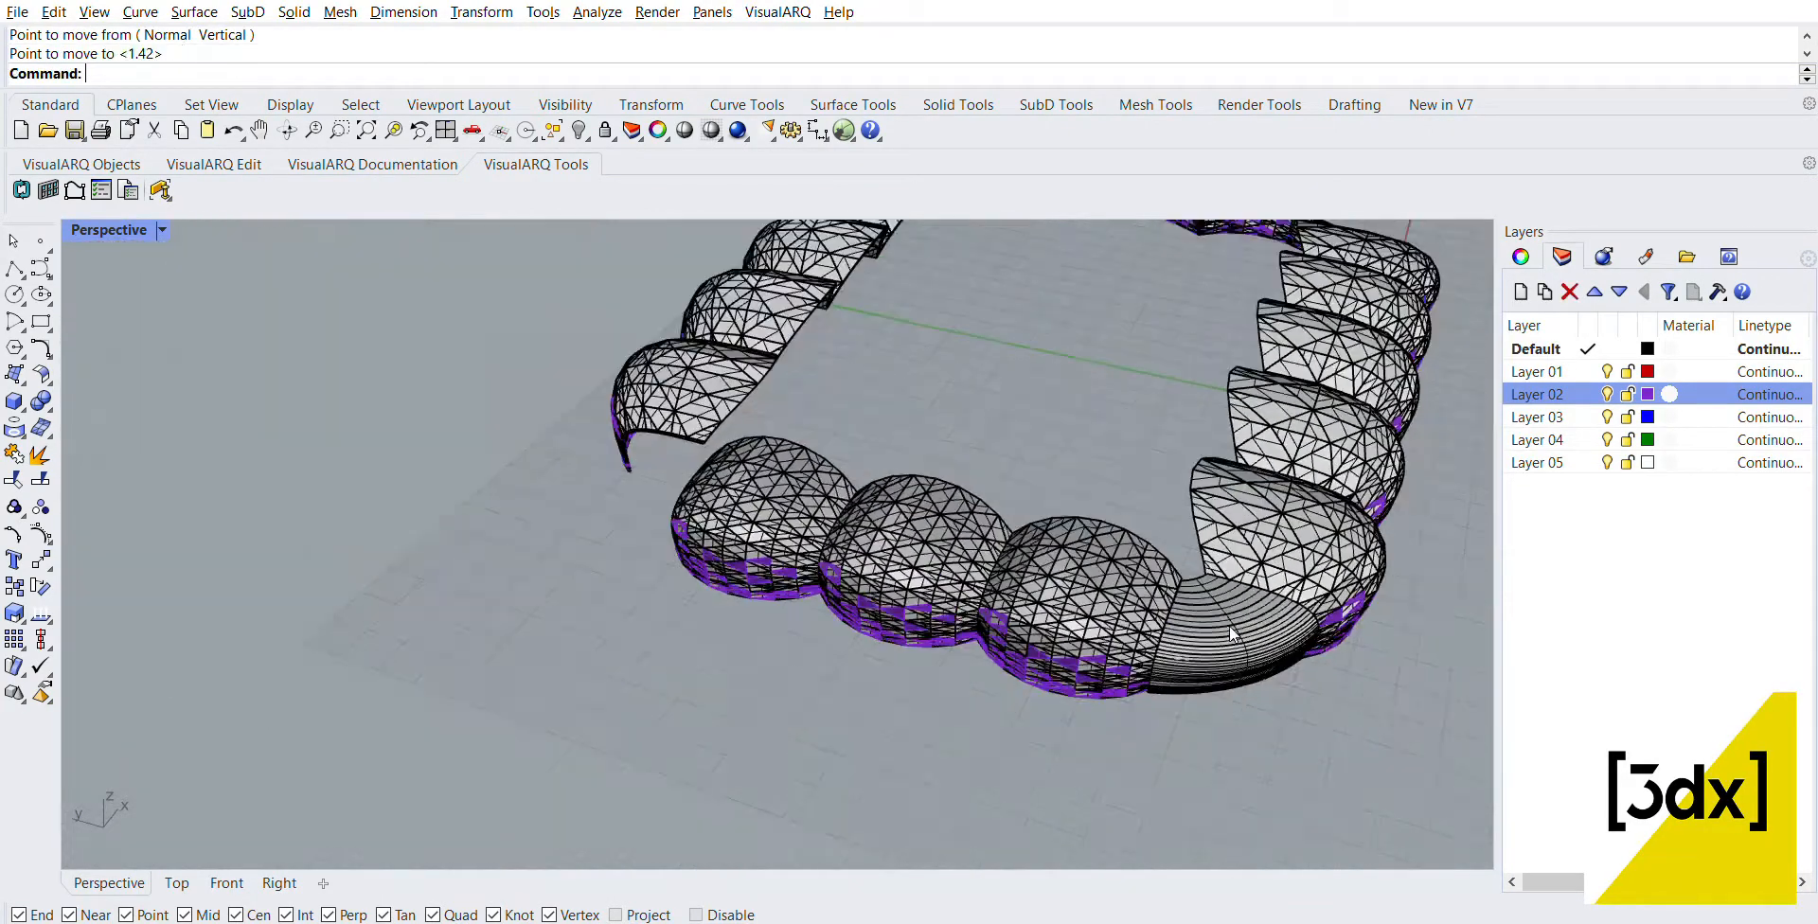
Step: Mirror a copy of the near corner solid to the other end of the three-panel row
click(1233, 628)
scroll(1234, 628, down, 2)
text(mirror)
key(Return)
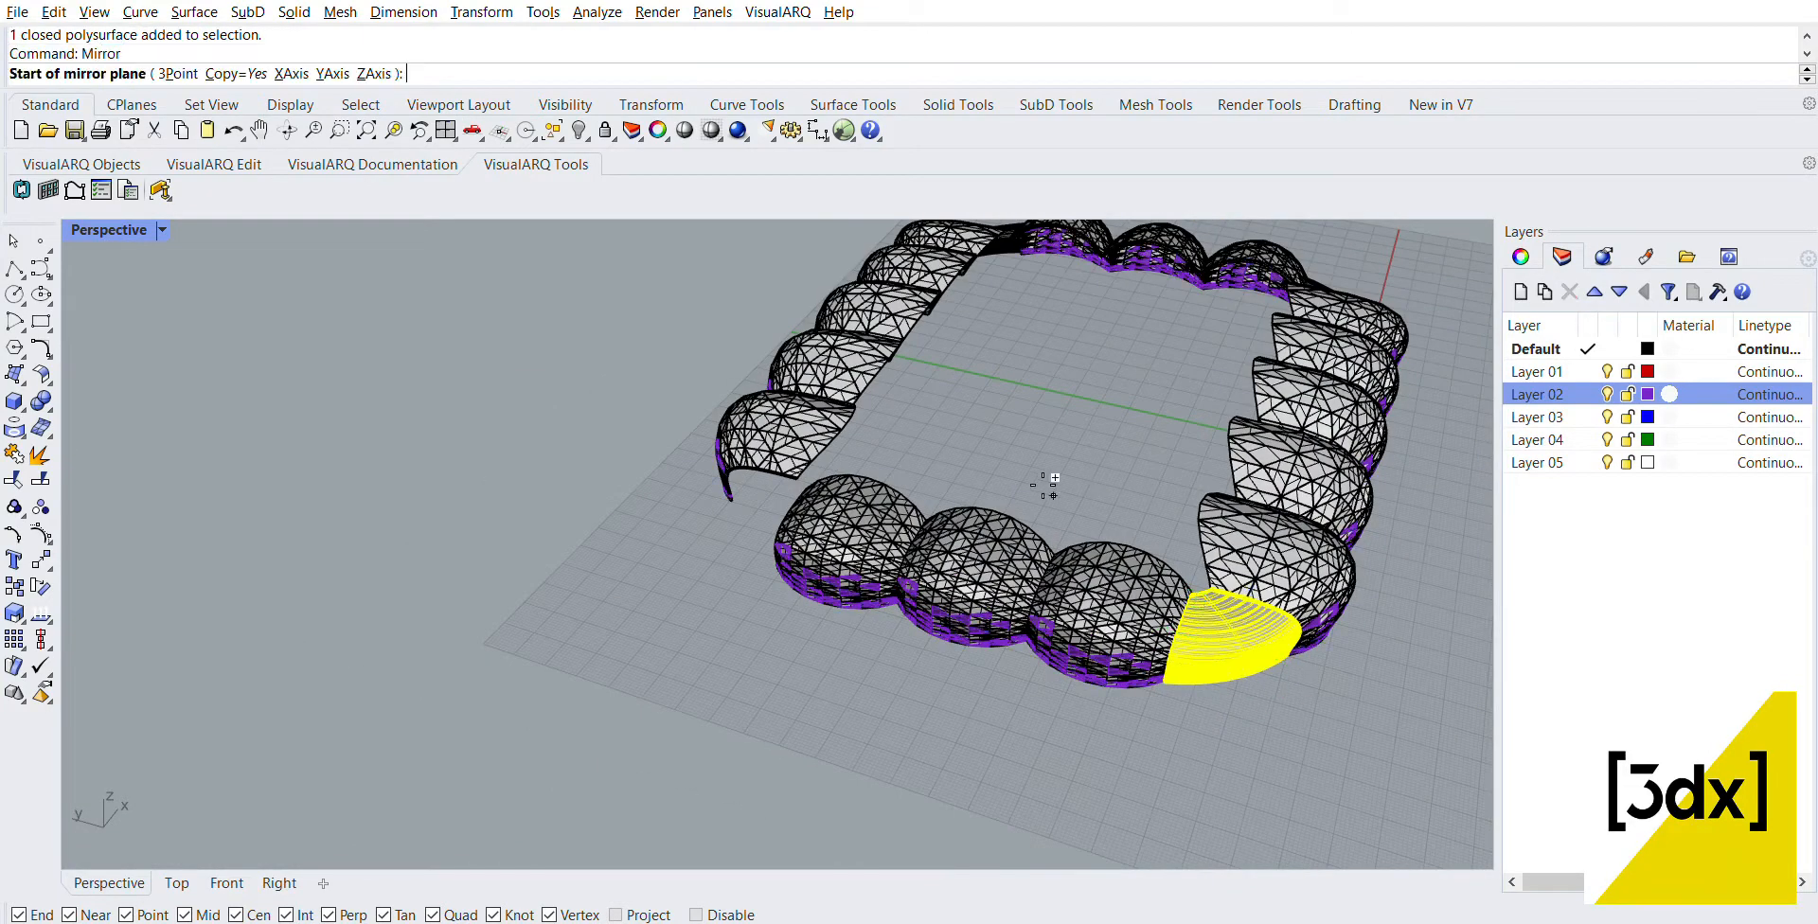
click(1032, 470)
click(1121, 381)
key(Escape)
Step: Move the mirrored corner solid so its free upper corner meets the upper corner of the three-panel row's end panel
scroll(761, 462, up, 10)
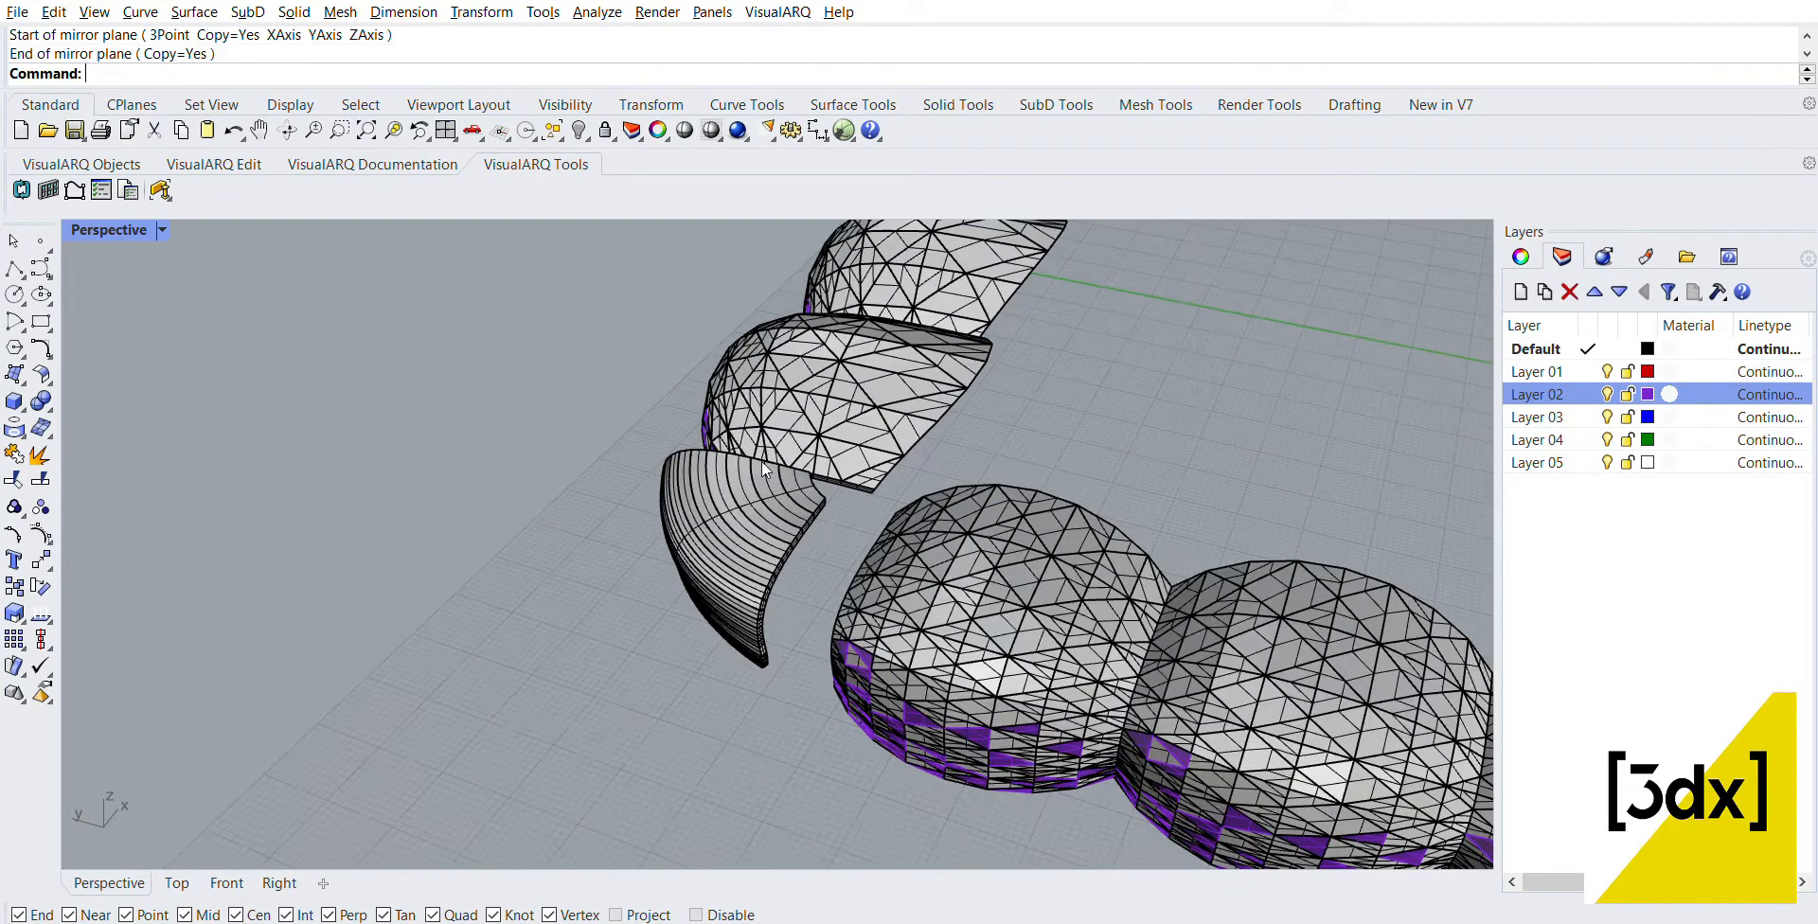
scroll(820, 487, up, 2)
click(824, 495)
text(move)
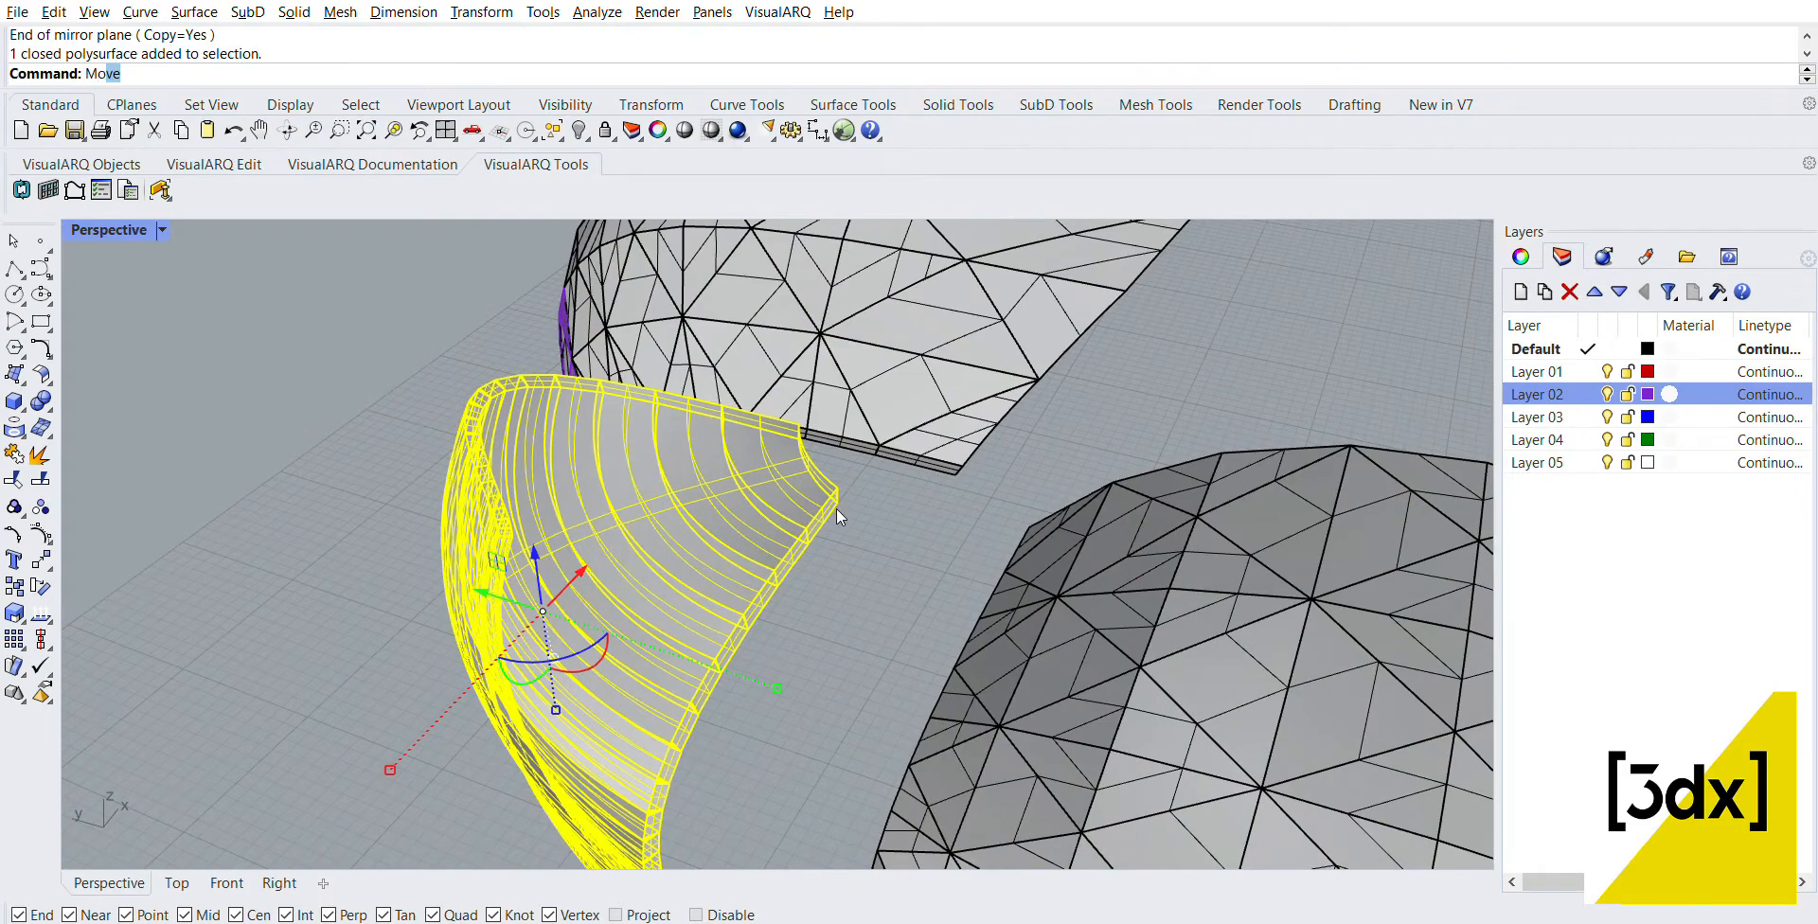
key(Return)
click(837, 502)
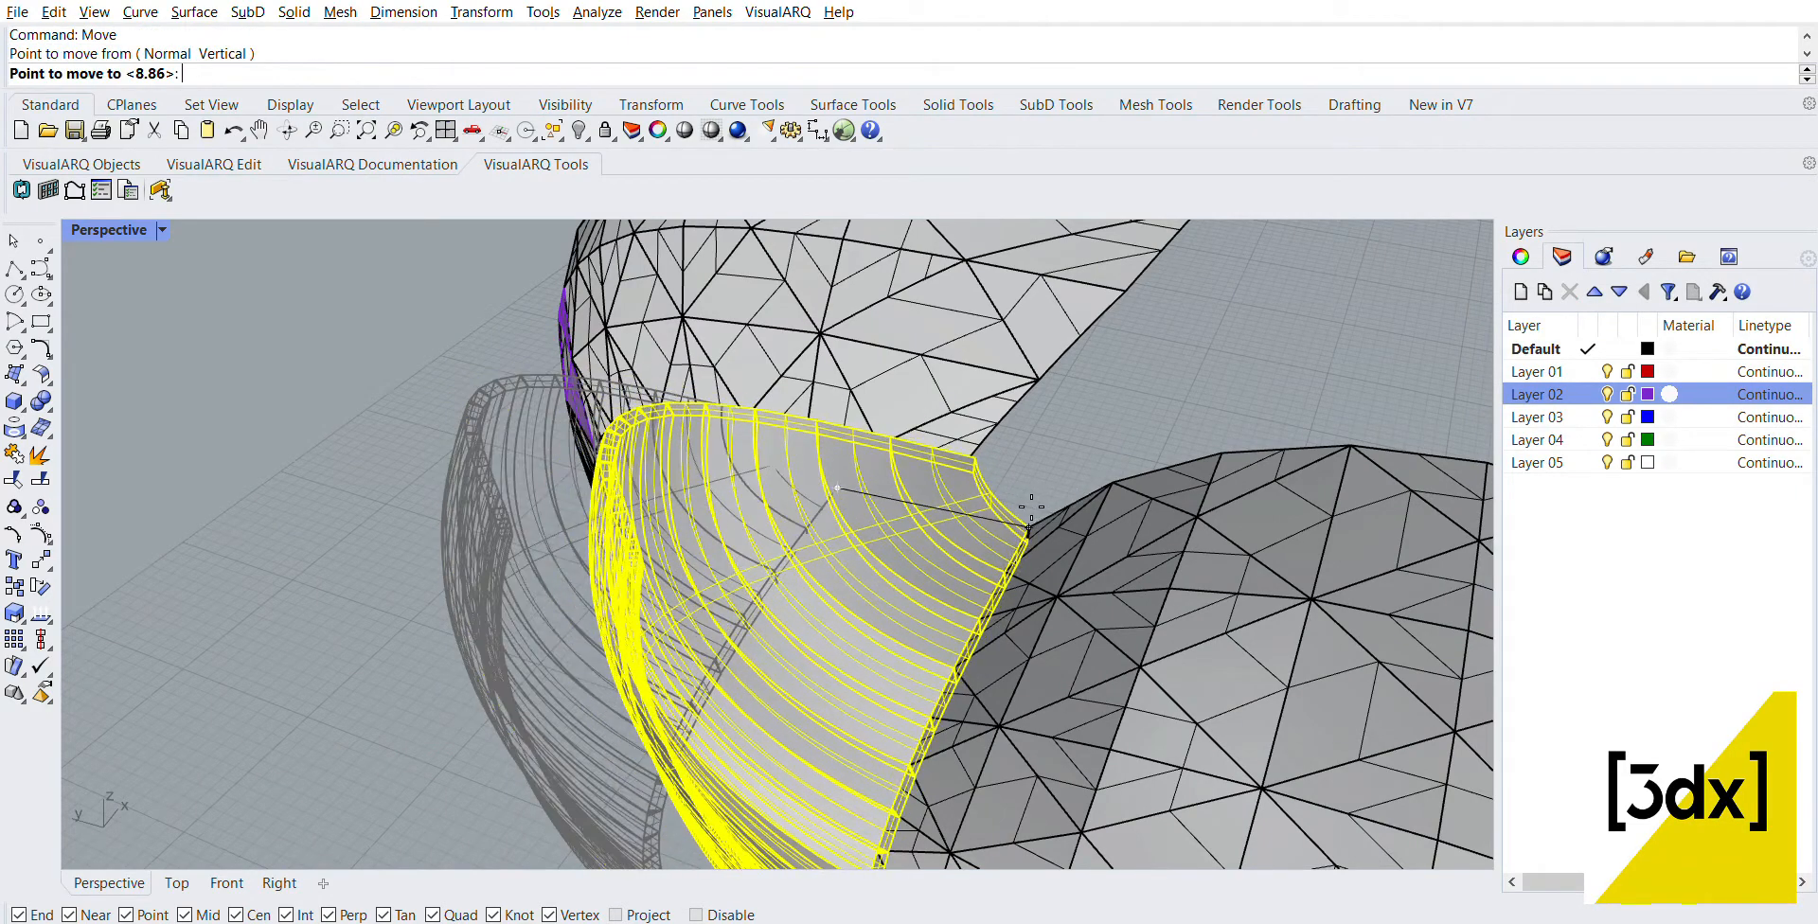
click(1031, 512)
key(Escape)
scroll(869, 585, down, 4)
scroll(843, 602, down, 15)
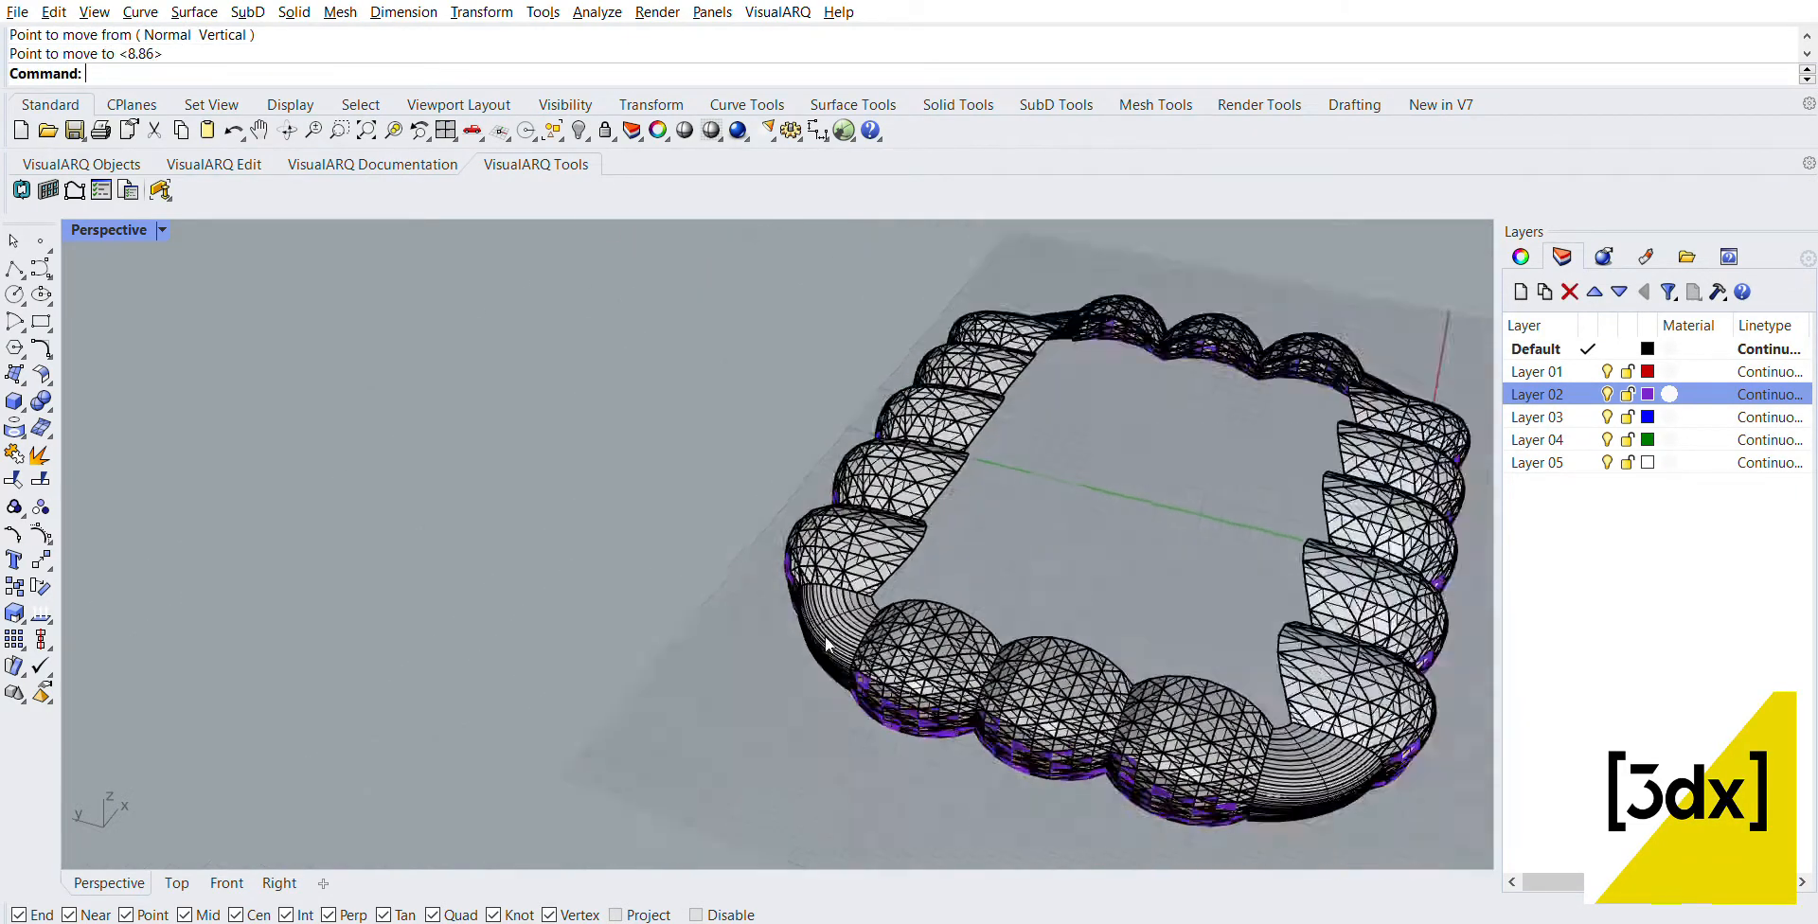
Step: Switch the perspective view to the Rendered display mode and examine the canopy from several sides
right_drag(1071, 629, 927, 654)
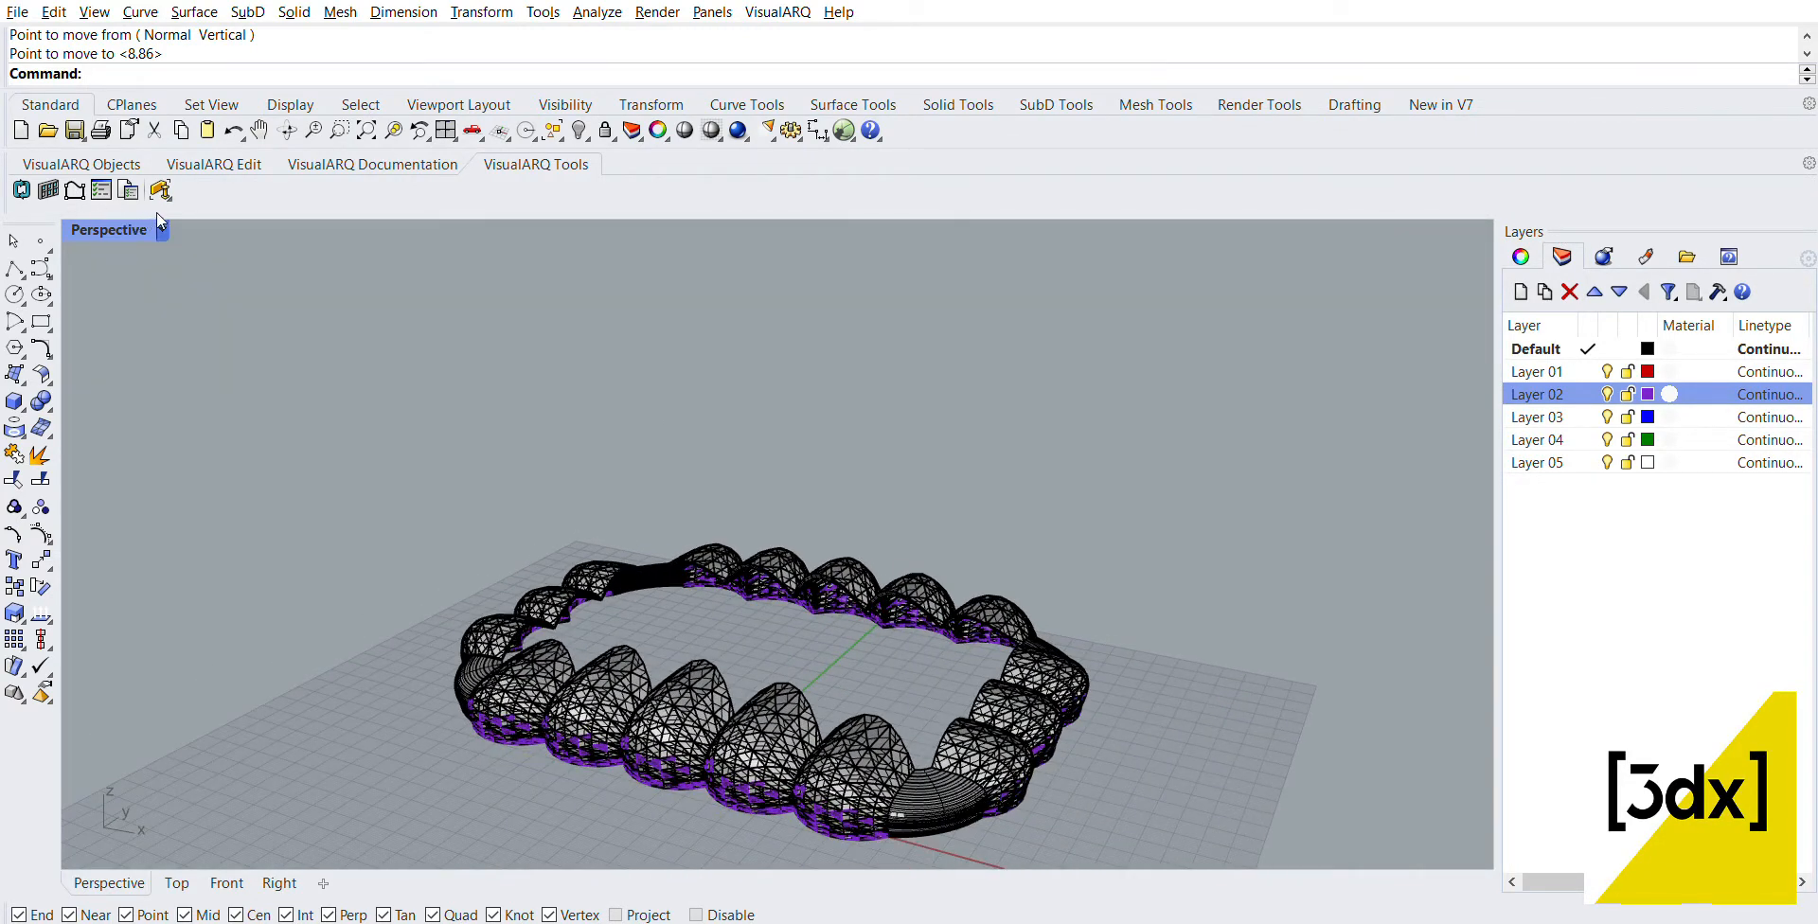
key(ctrl+alt+r)
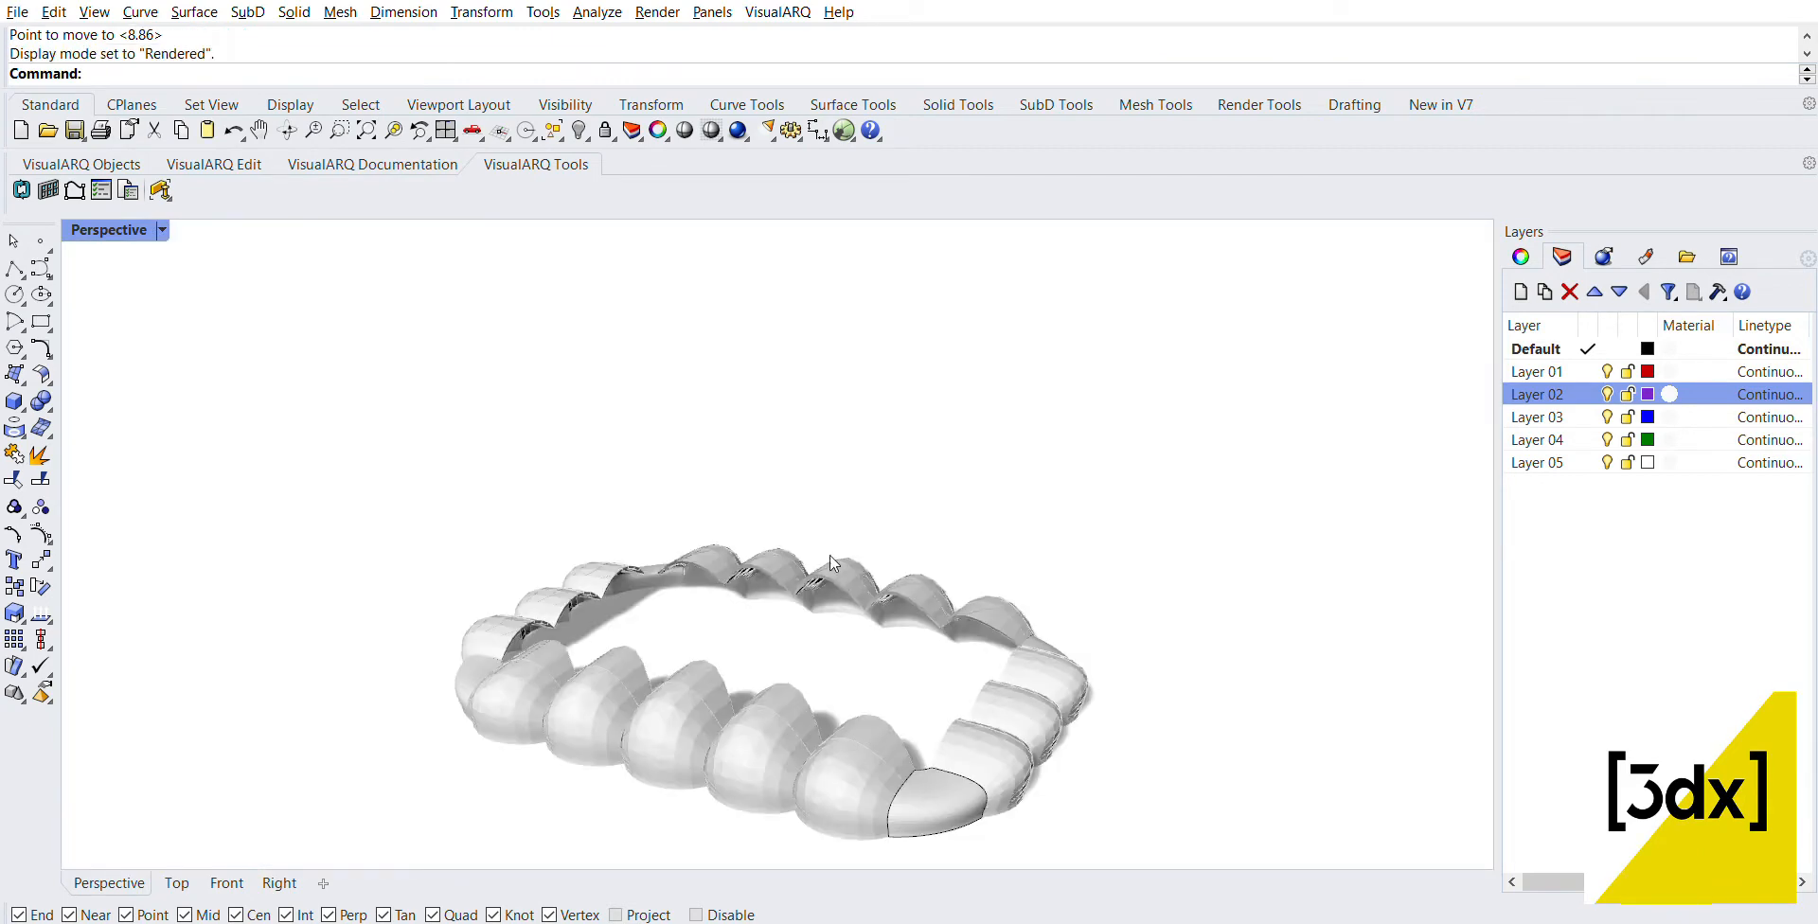
right_drag(831, 562, 1074, 677)
right_drag(875, 686, 789, 637)
scroll(646, 705, up, 7)
scroll(630, 649, down, 3)
right_drag(626, 641, 673, 656)
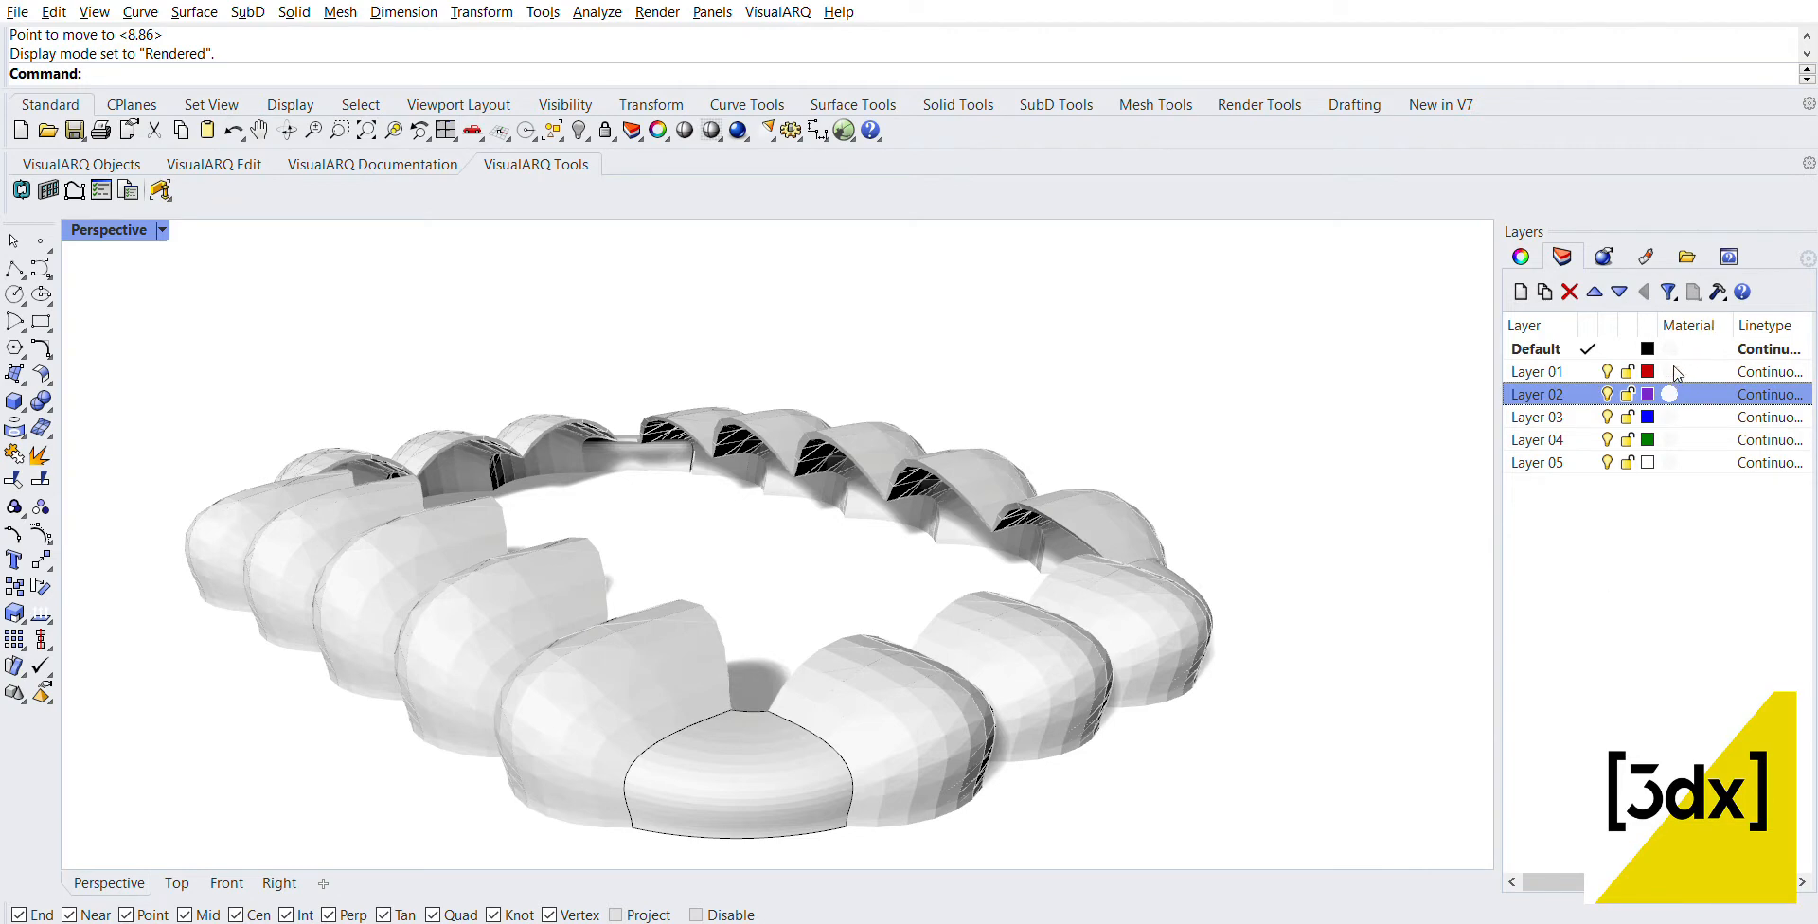
Step: Assign a dark red Plaster material to Layer 02 and check the coloured panels around the canopy
click(1683, 394)
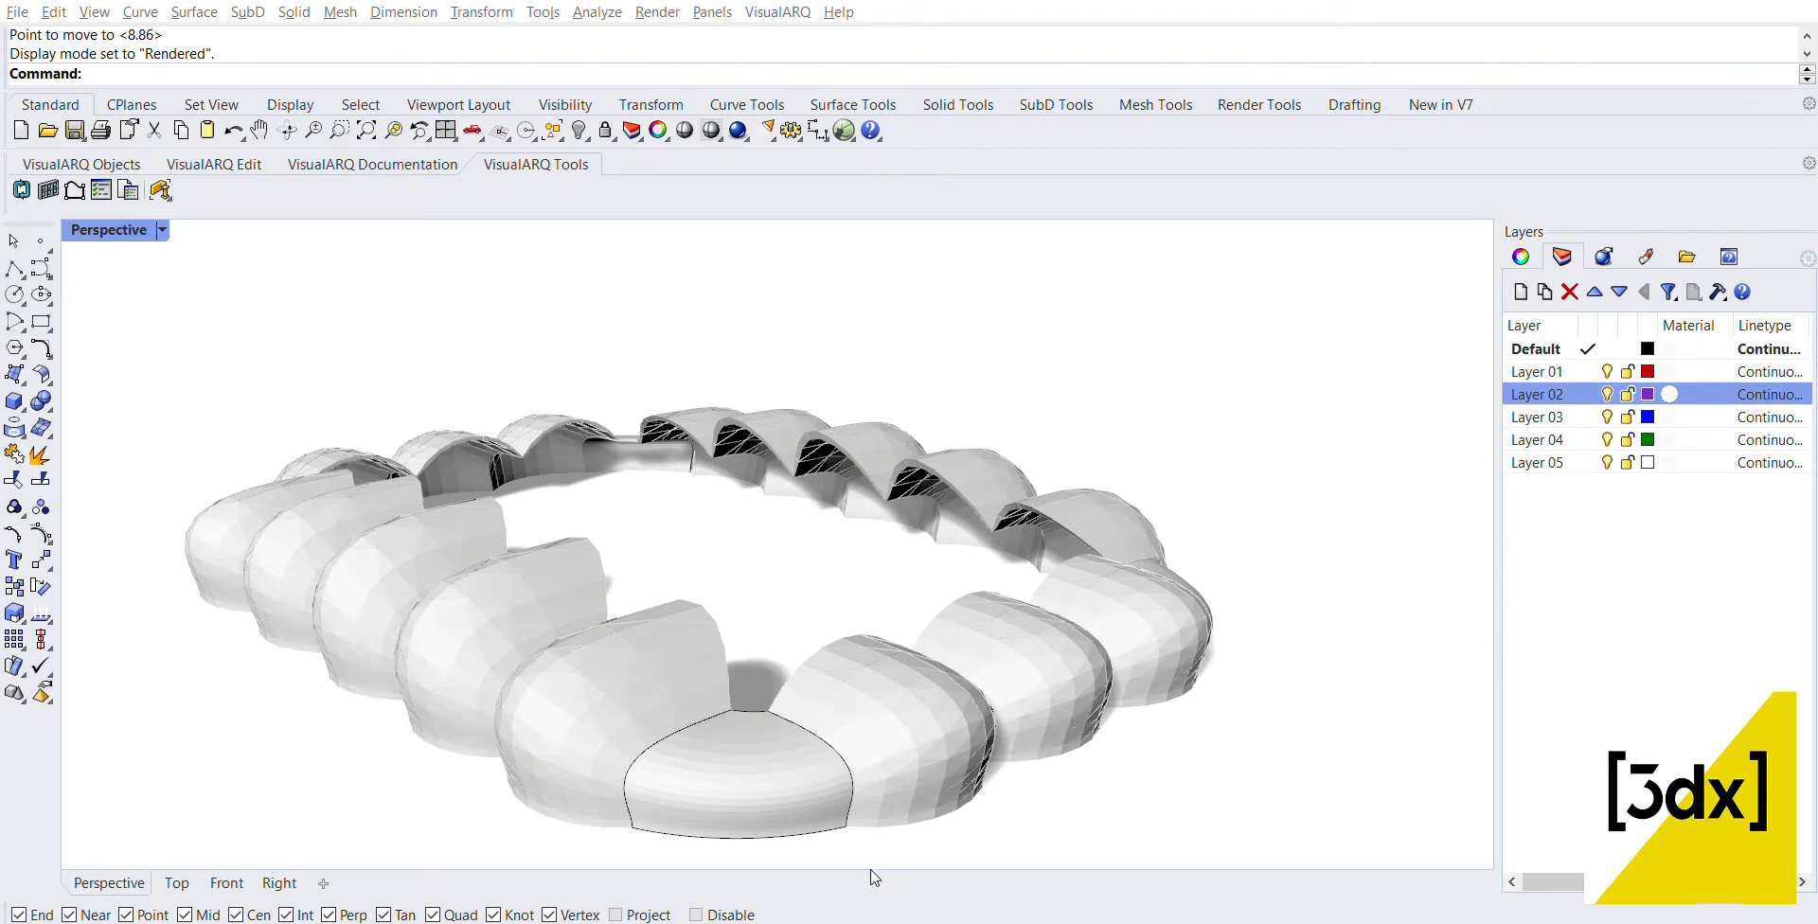
right_drag(649, 567, 646, 571)
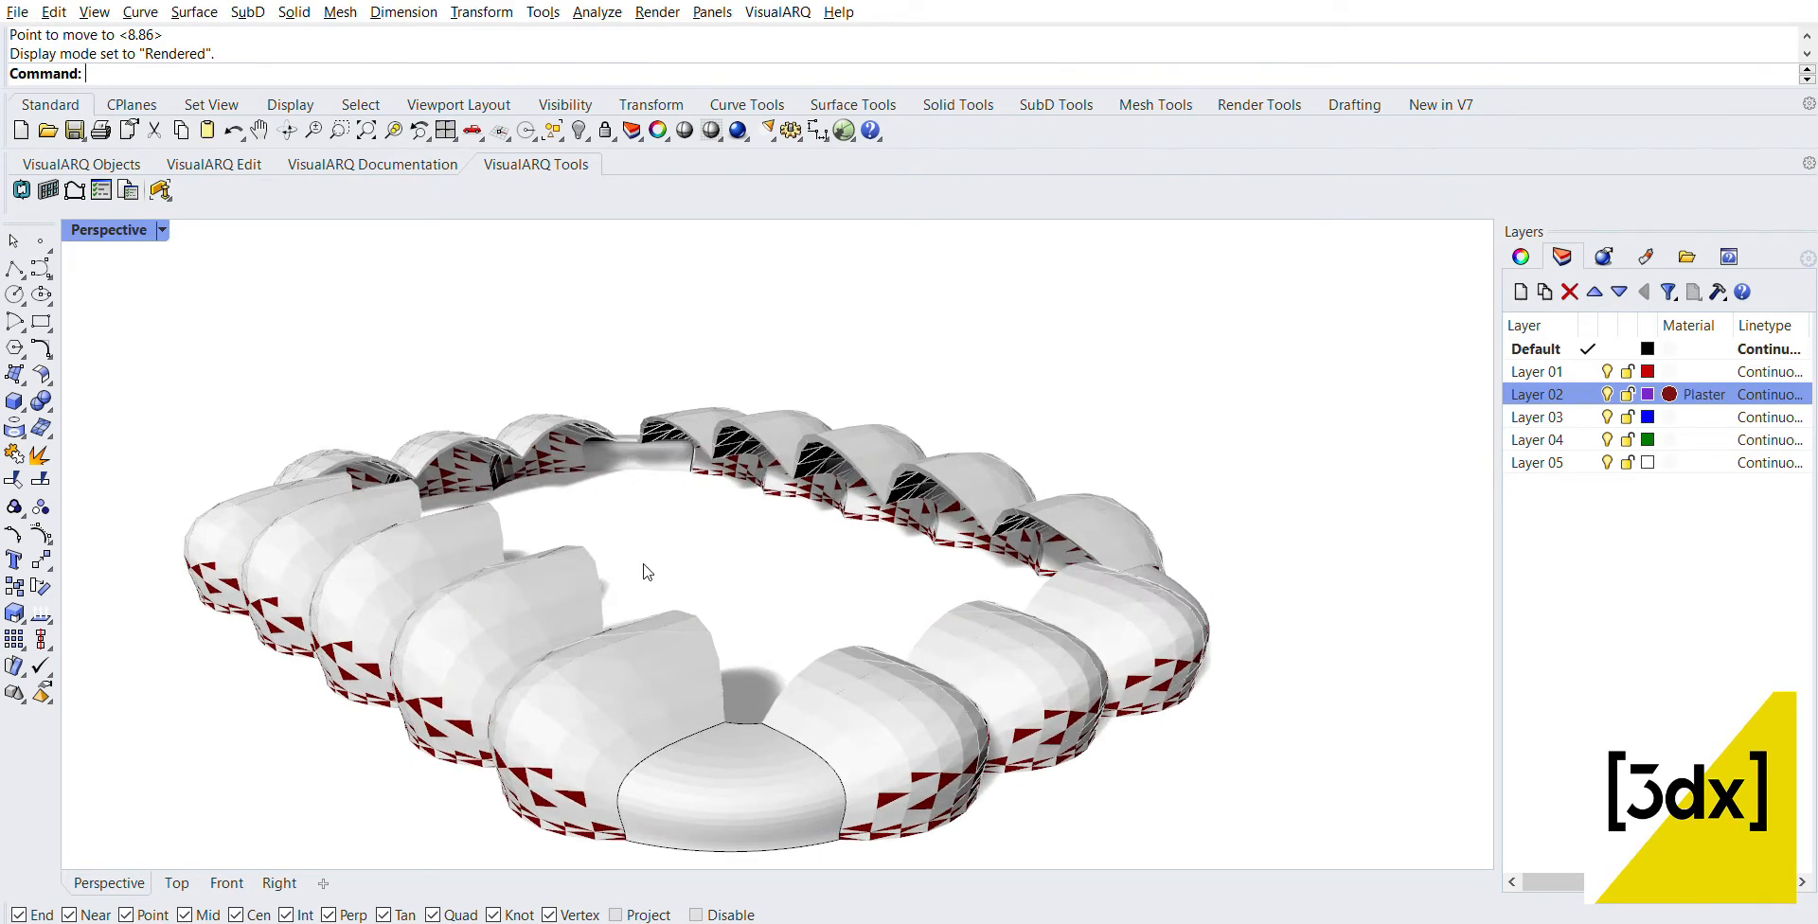
scroll(568, 516, down, 5)
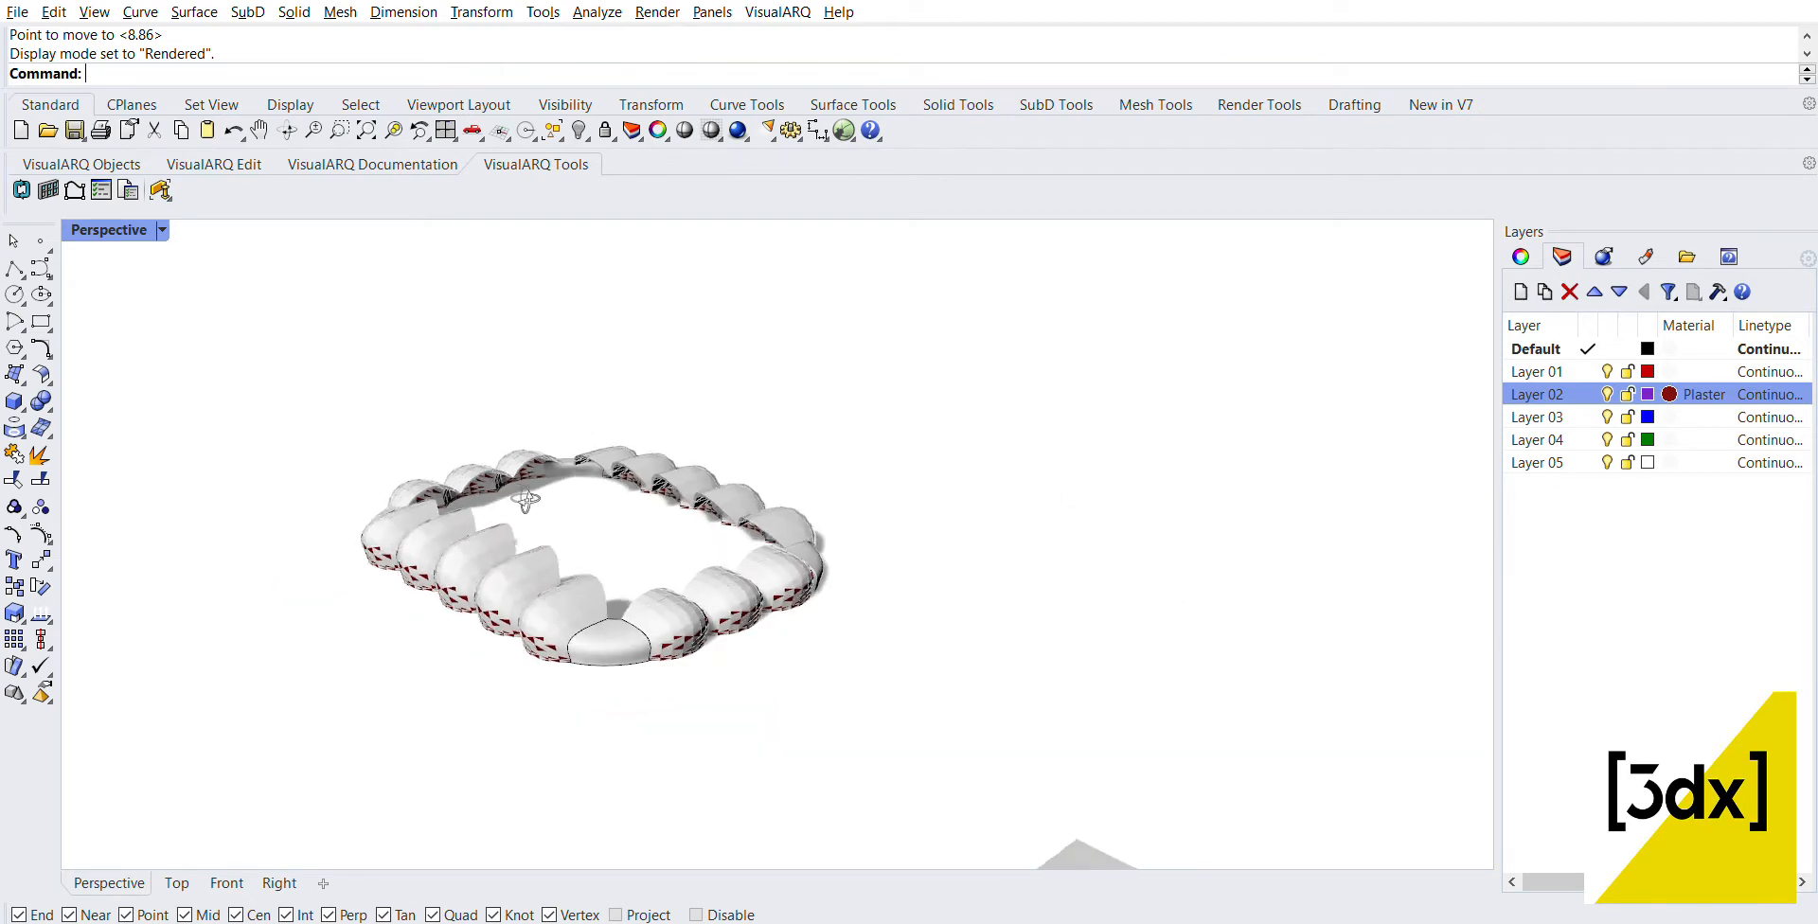
scroll(569, 521, up, 3)
scroll(885, 691, up, 2)
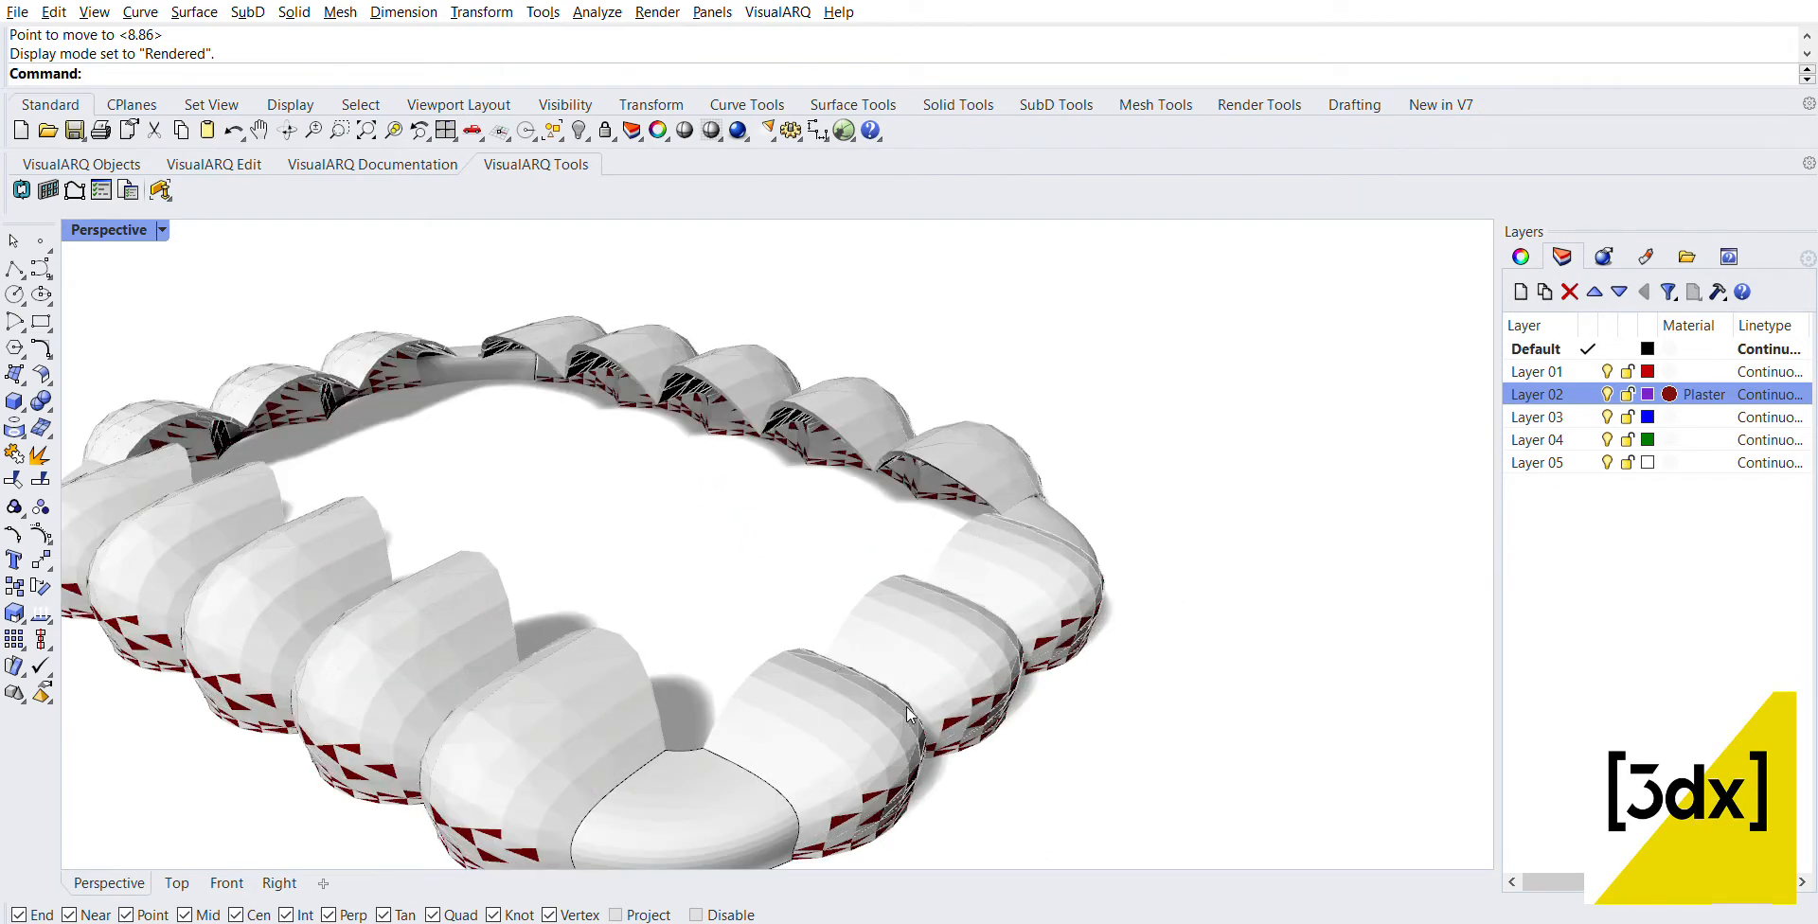
scroll(445, 532, down, 3)
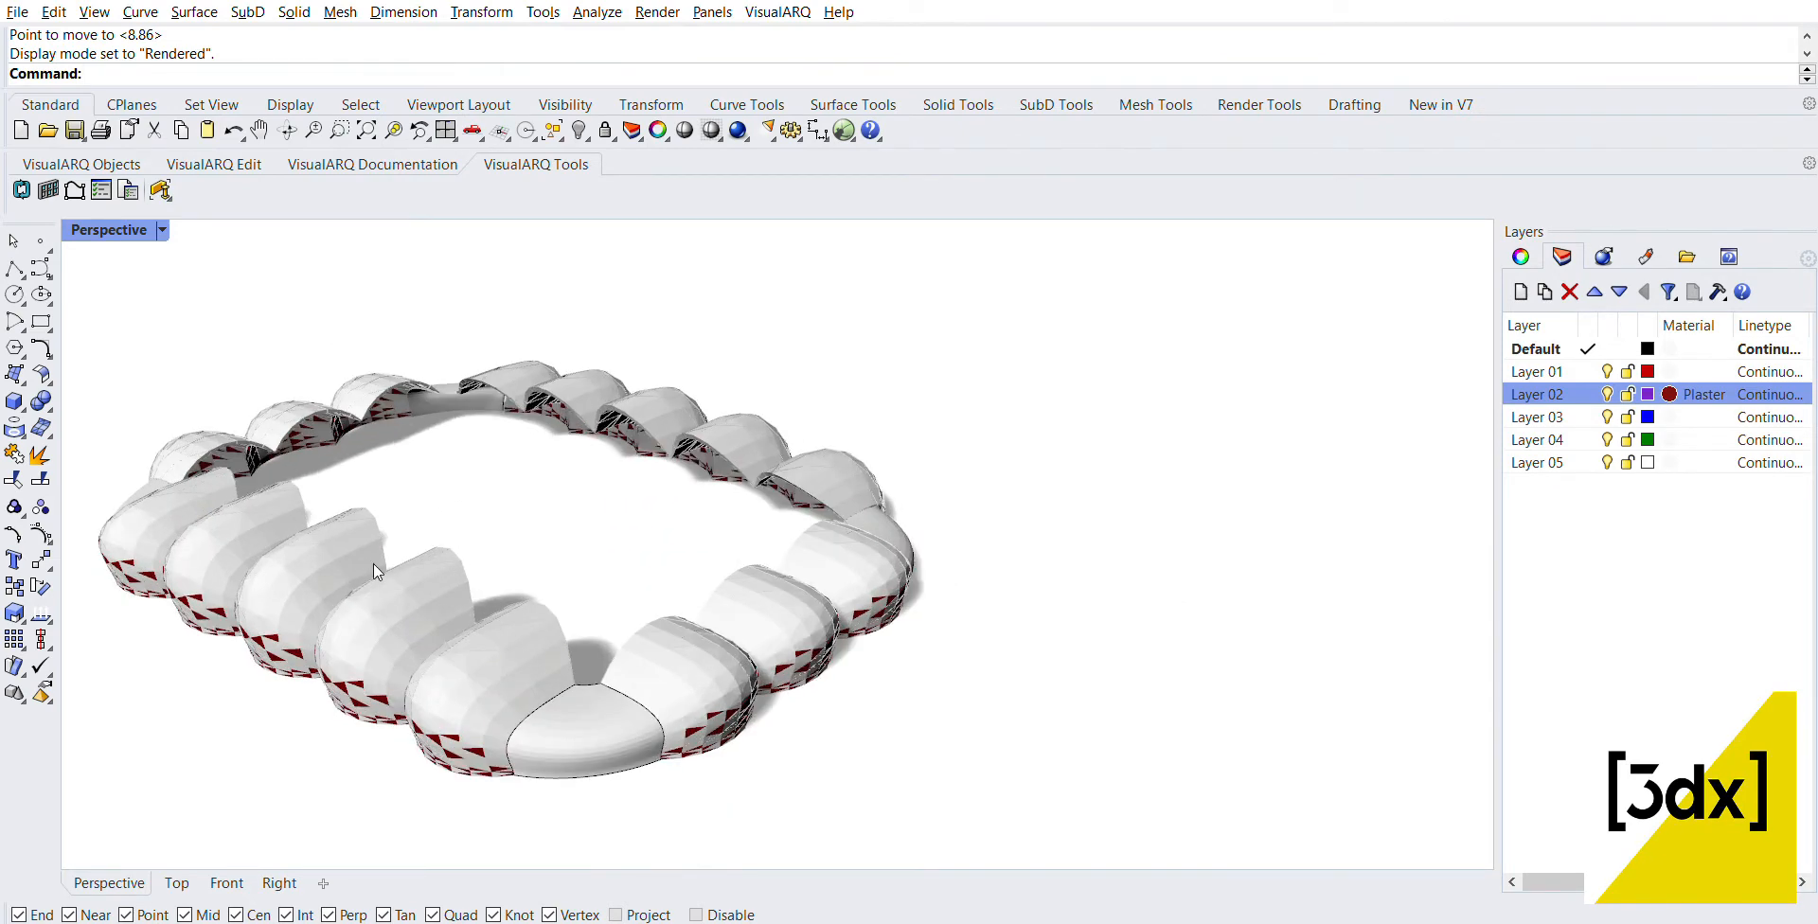